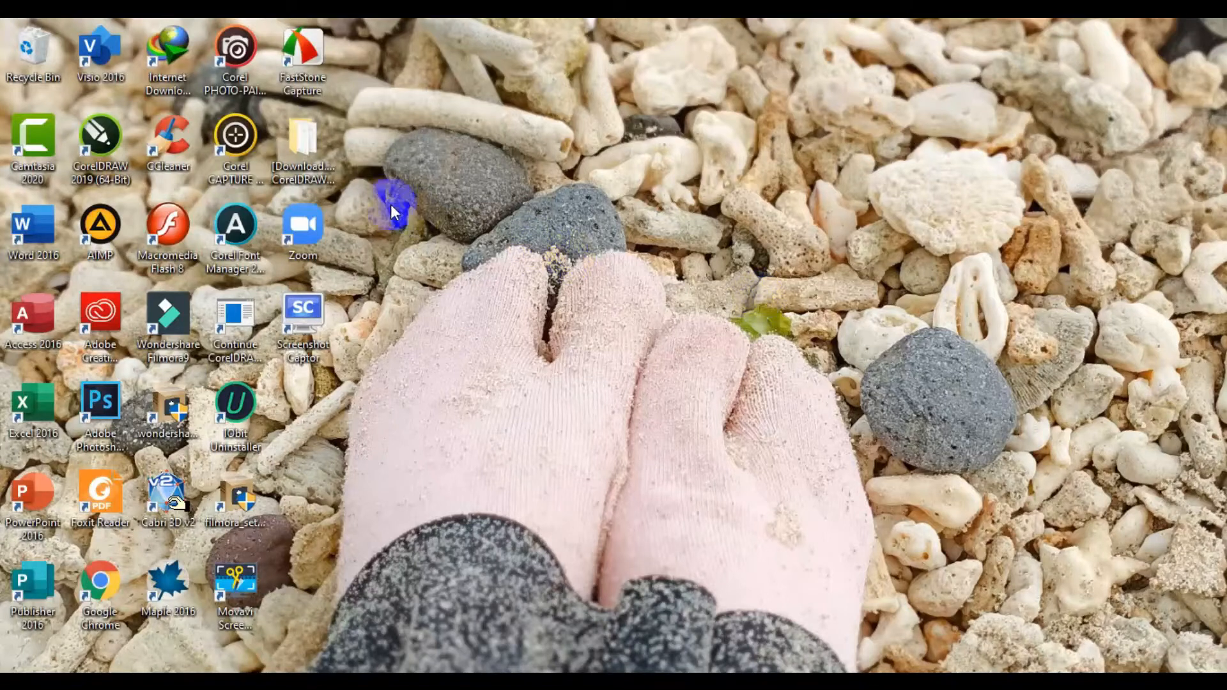
# Step: Launch CorelDRAW 2019 (64-Bit) from its desktop shortcut
pyautogui.click(102, 142)
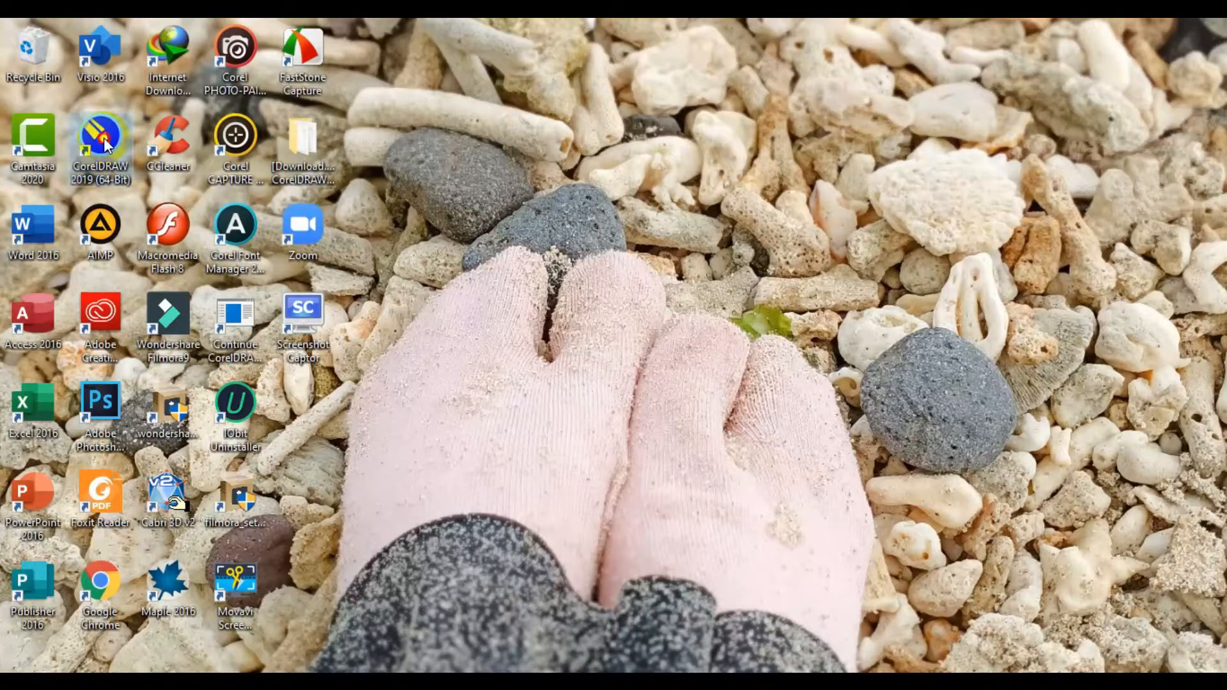
pyautogui.doubleClick(104, 143)
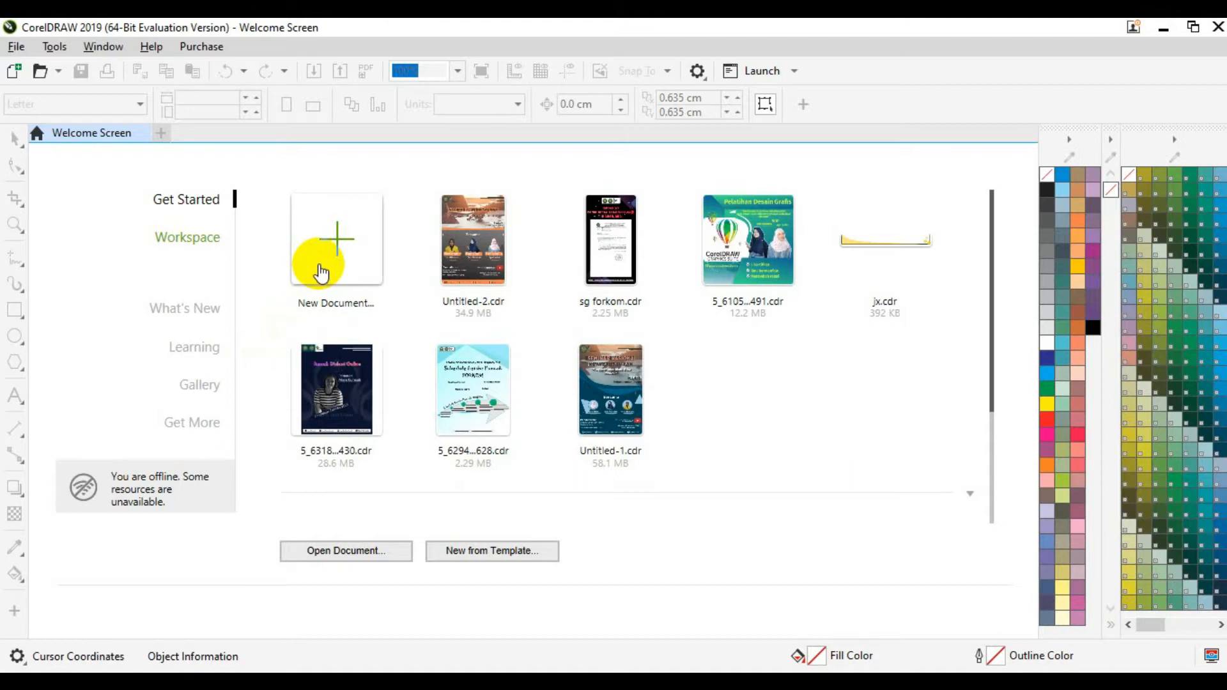
# Step: Create a new A4 document (21.0 × 29.7 cm) with units set to centimeters
pyautogui.click(321, 274)
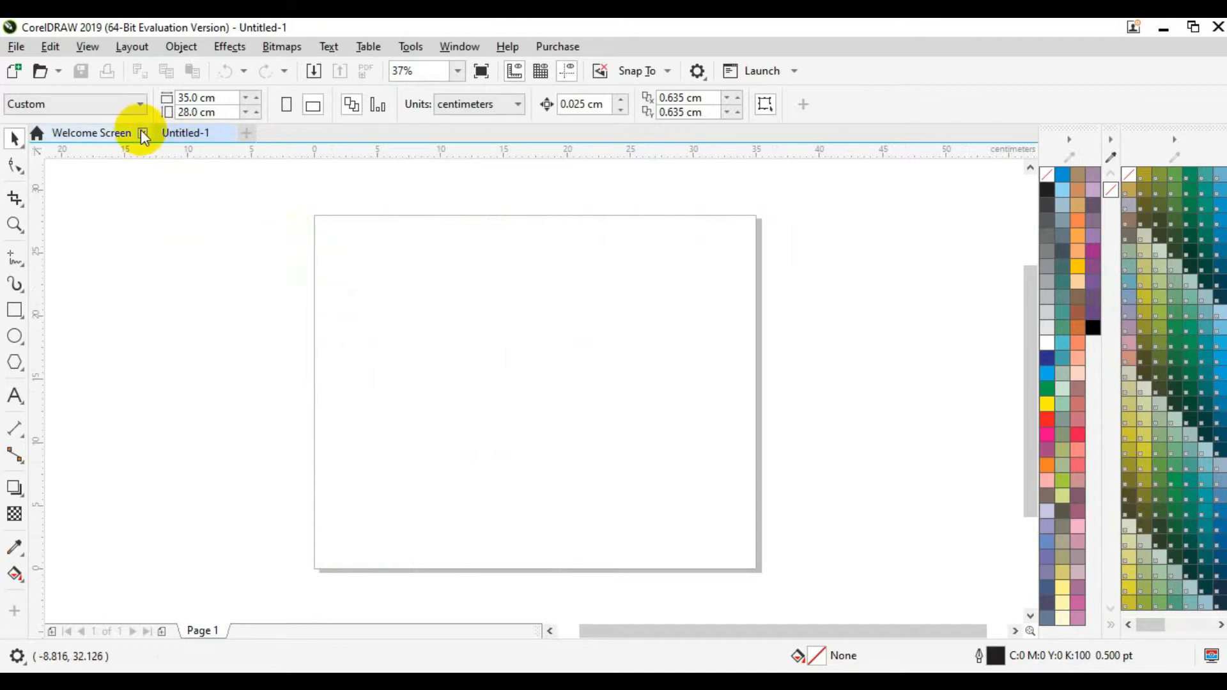
pyautogui.click(139, 107)
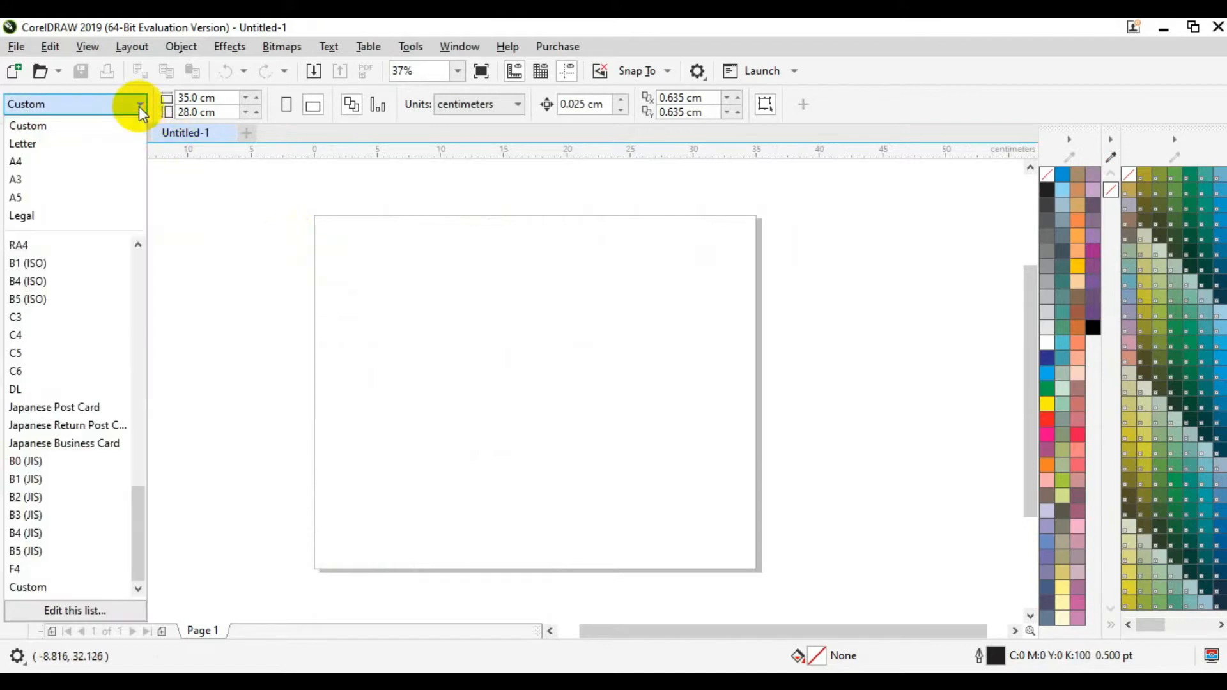
pyautogui.click(124, 160)
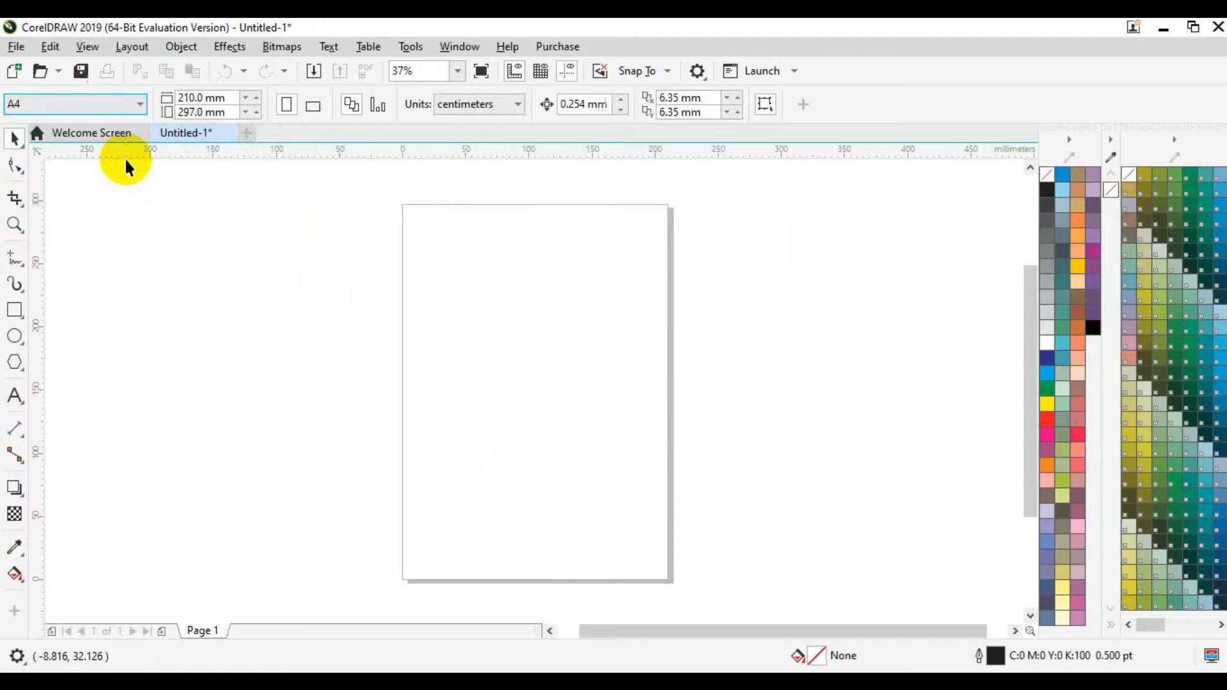
pyautogui.click(511, 104)
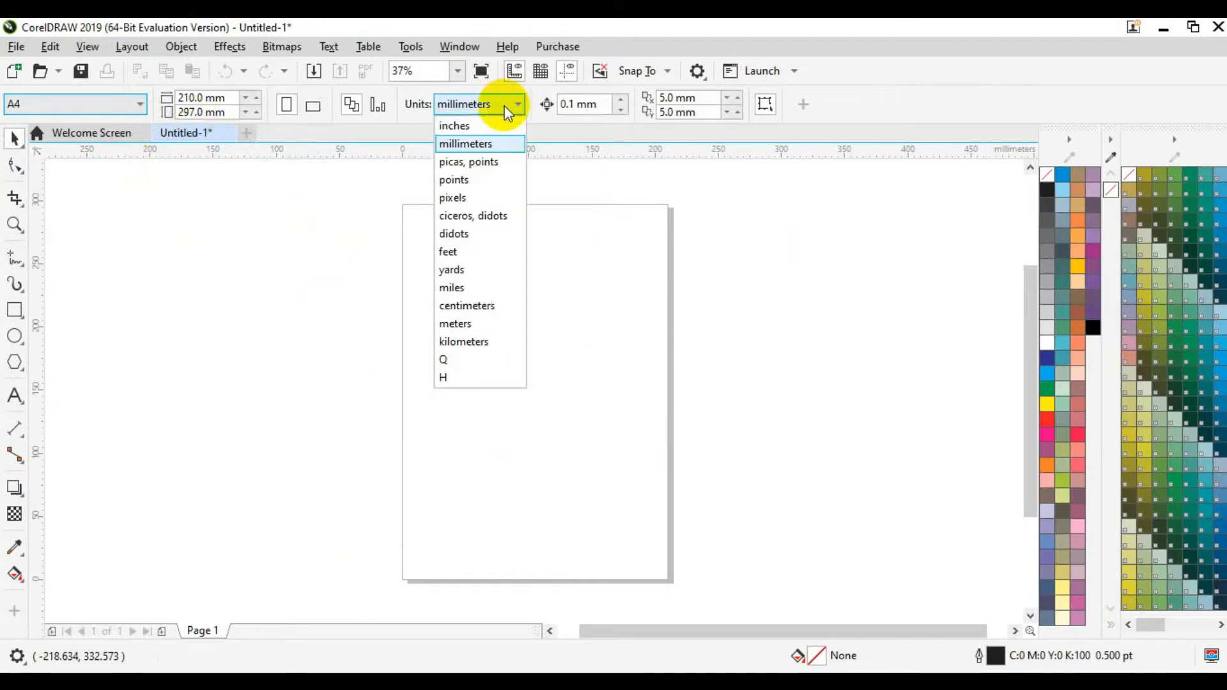
pyautogui.click(484, 306)
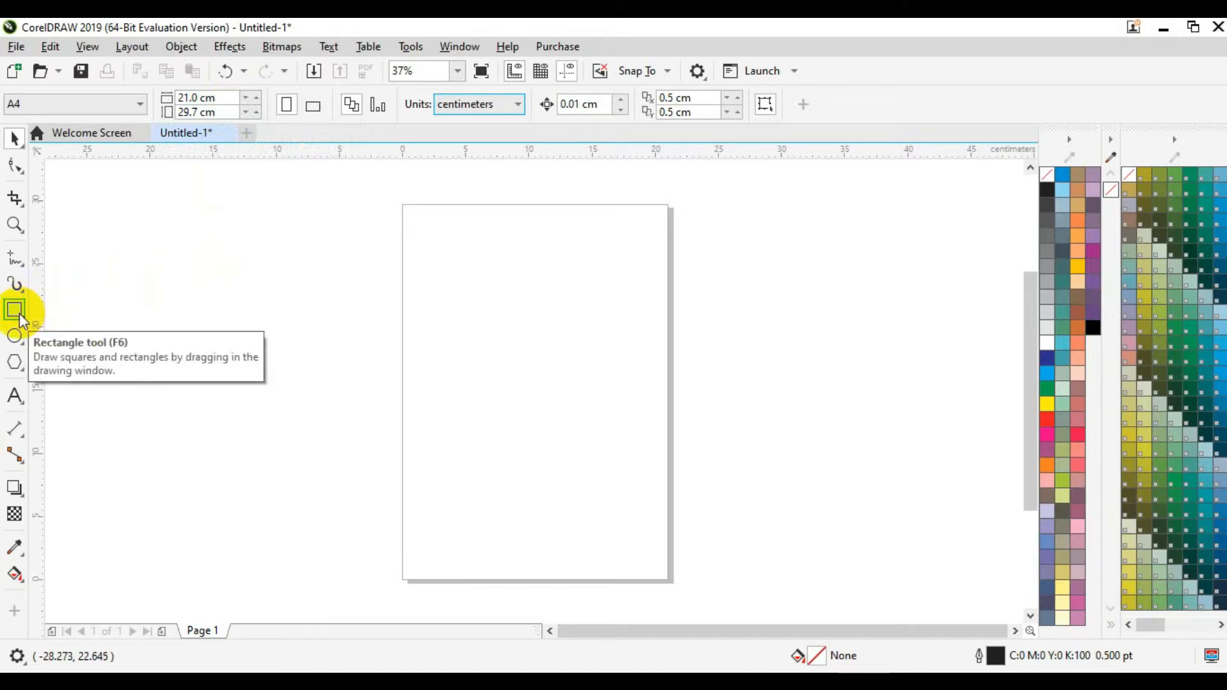
# Step: Draw a rectangle, size it 21 × 29.7 cm, and centre it on the page
pyautogui.click(19, 314)
pyautogui.moveTo(108, 281); pyautogui.dragTo(210, 374)
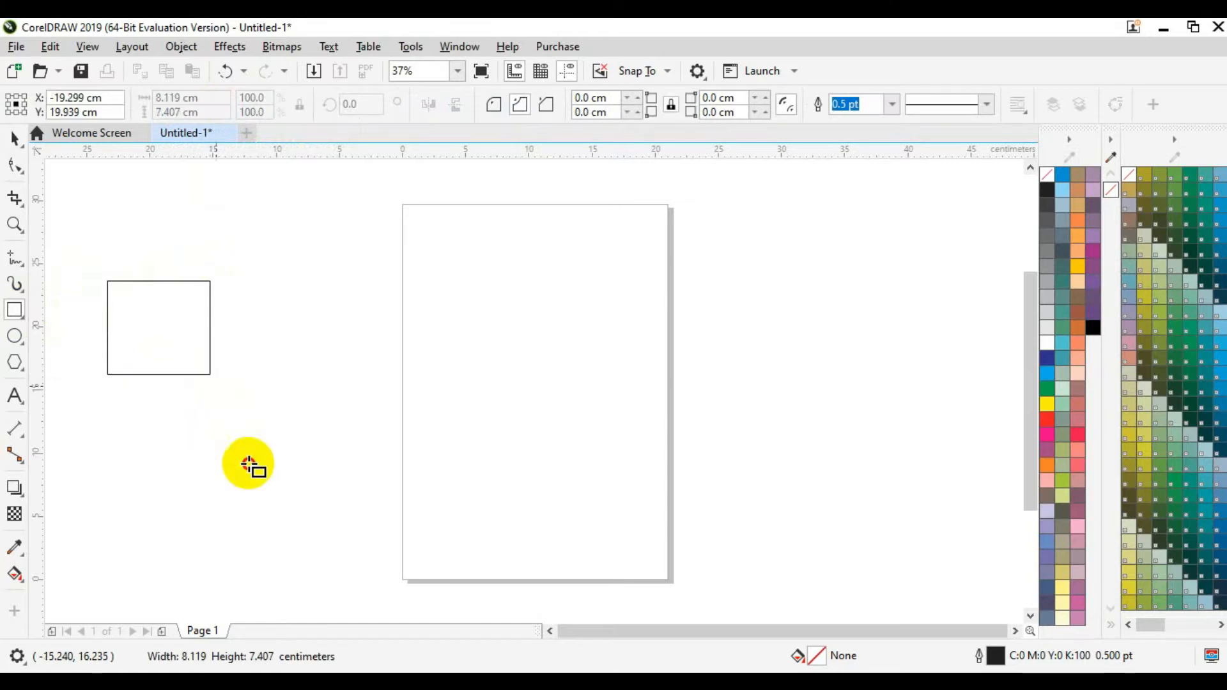
pyautogui.moveTo(250, 465); pyautogui.dragTo(255, 472)
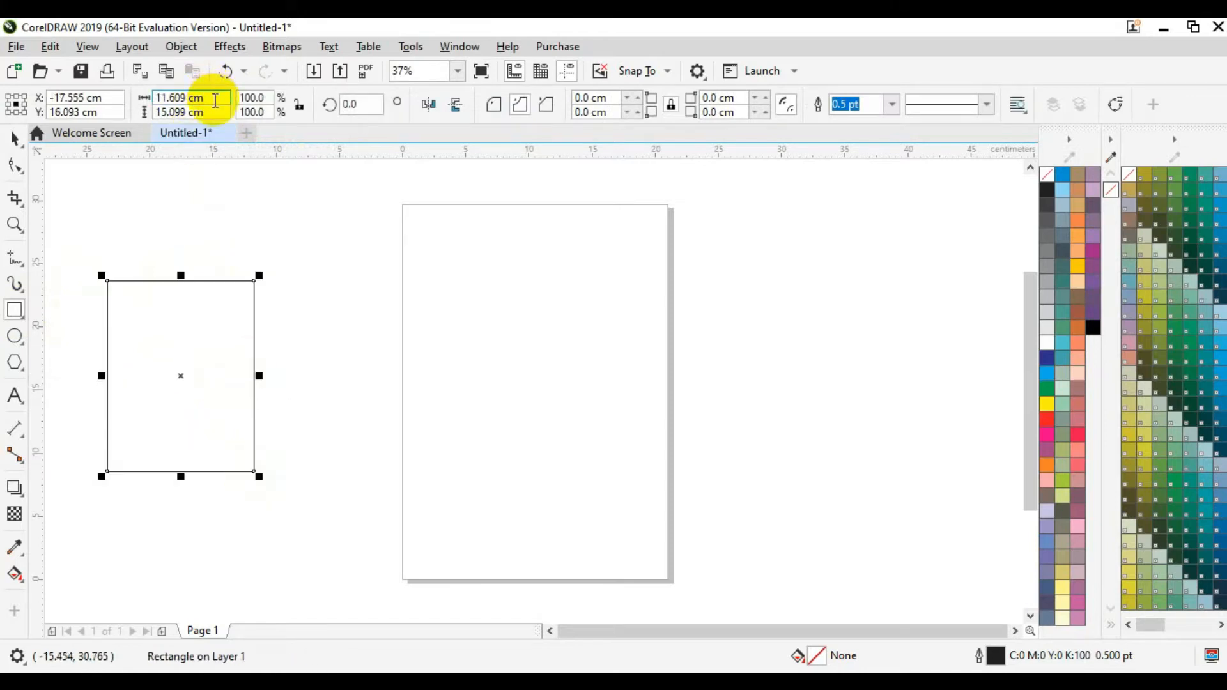
pyautogui.moveTo(215, 101); pyautogui.dragTo(164, 100)
pyautogui.write('3')
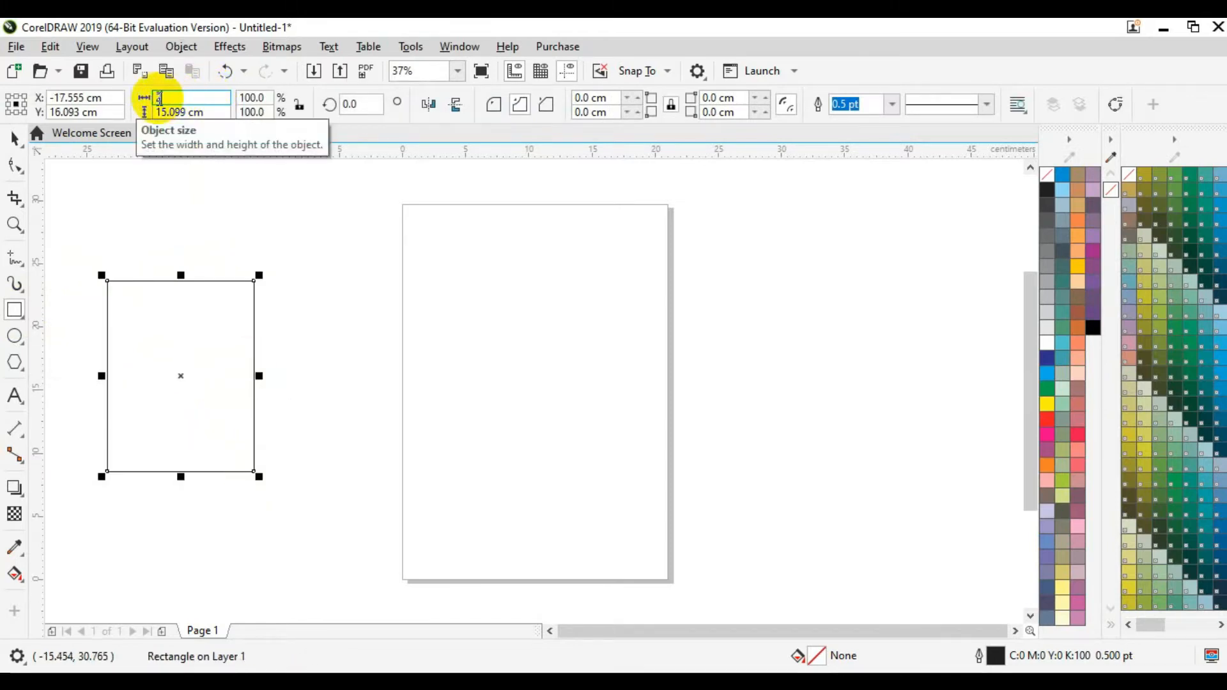
pyautogui.write('1')
pyautogui.click(157, 113)
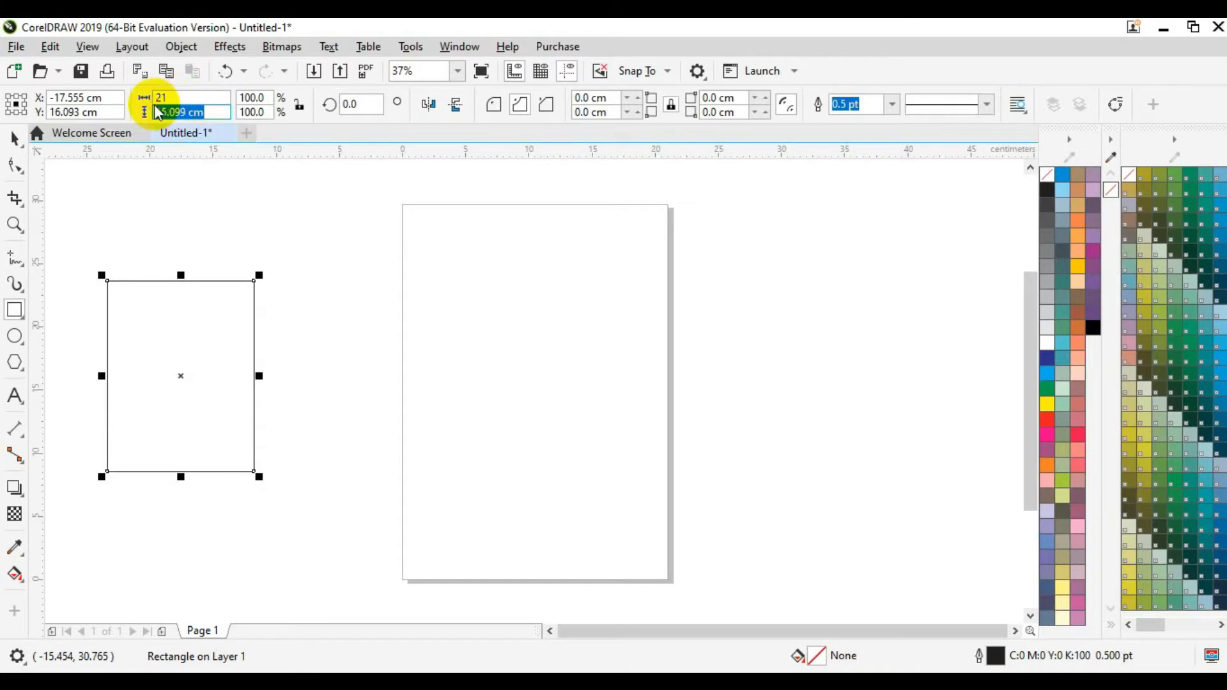
pyautogui.write('29.7')
pyautogui.press('Return')
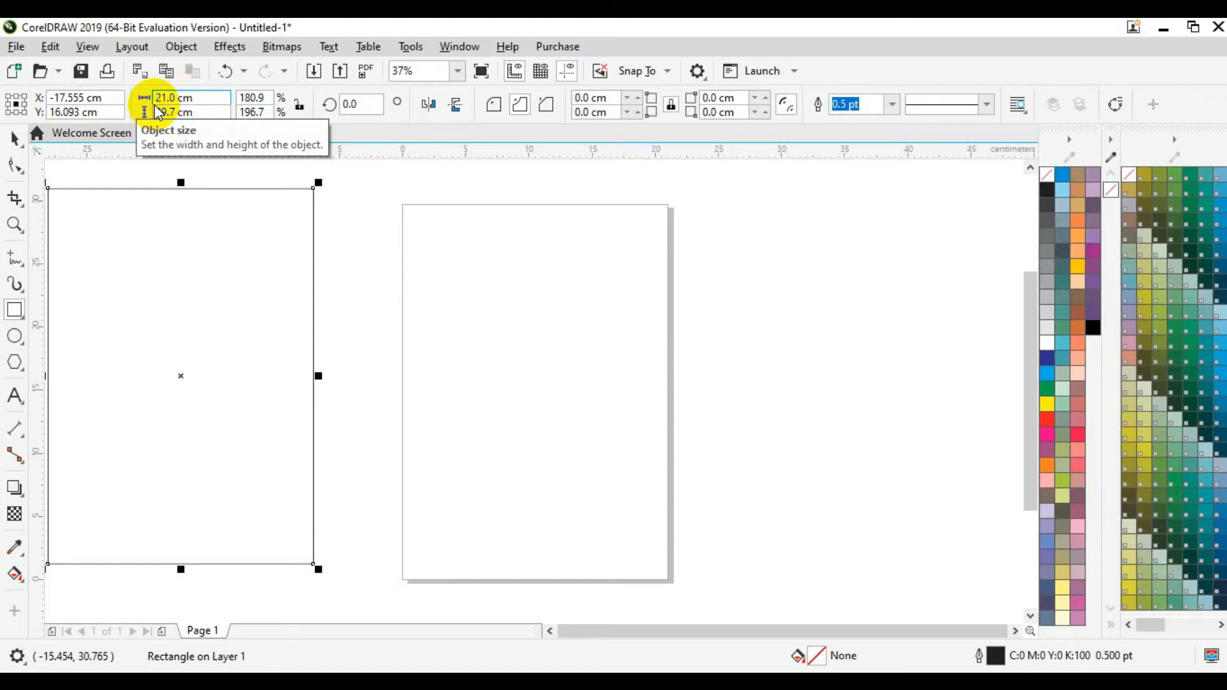
pyautogui.click(14, 139)
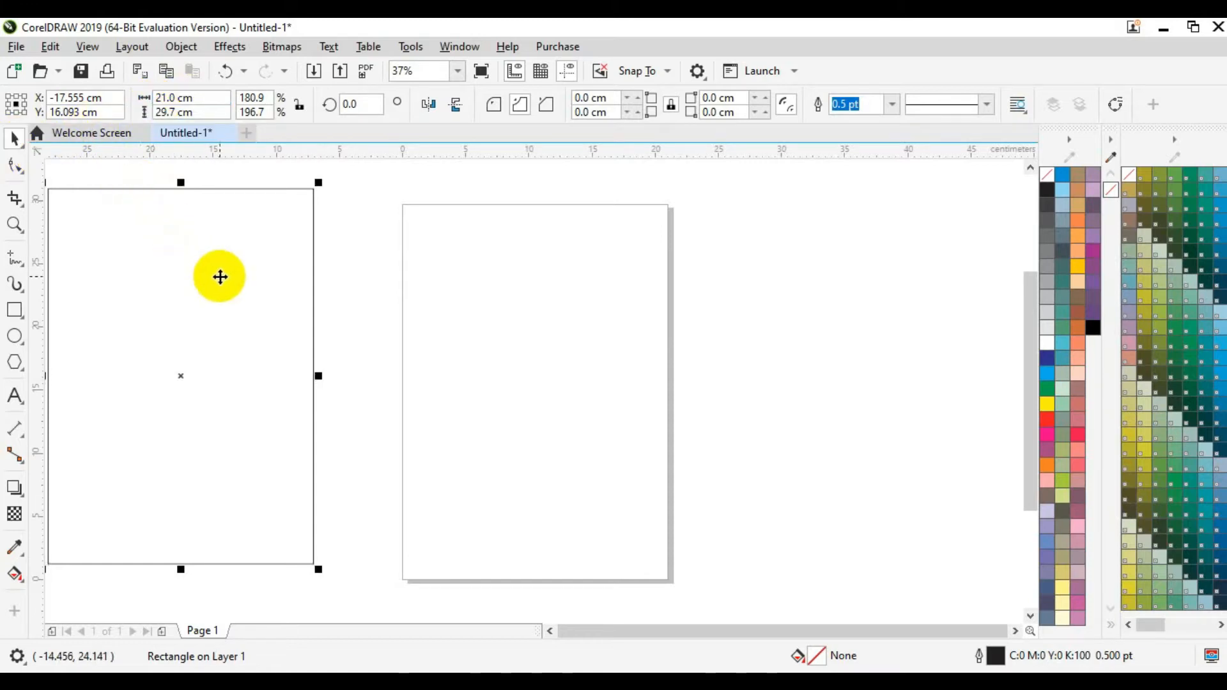
pyautogui.press('p')
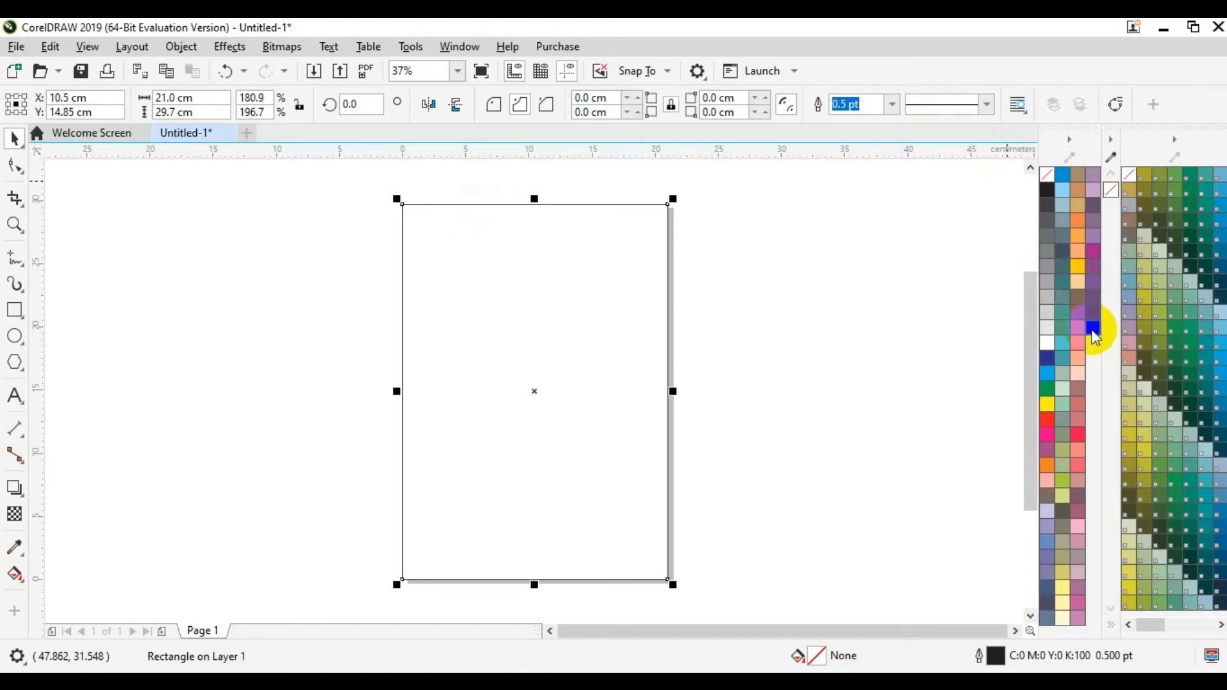
# Step: Fill the rectangle white and remove its outline
pyautogui.click(1050, 349)
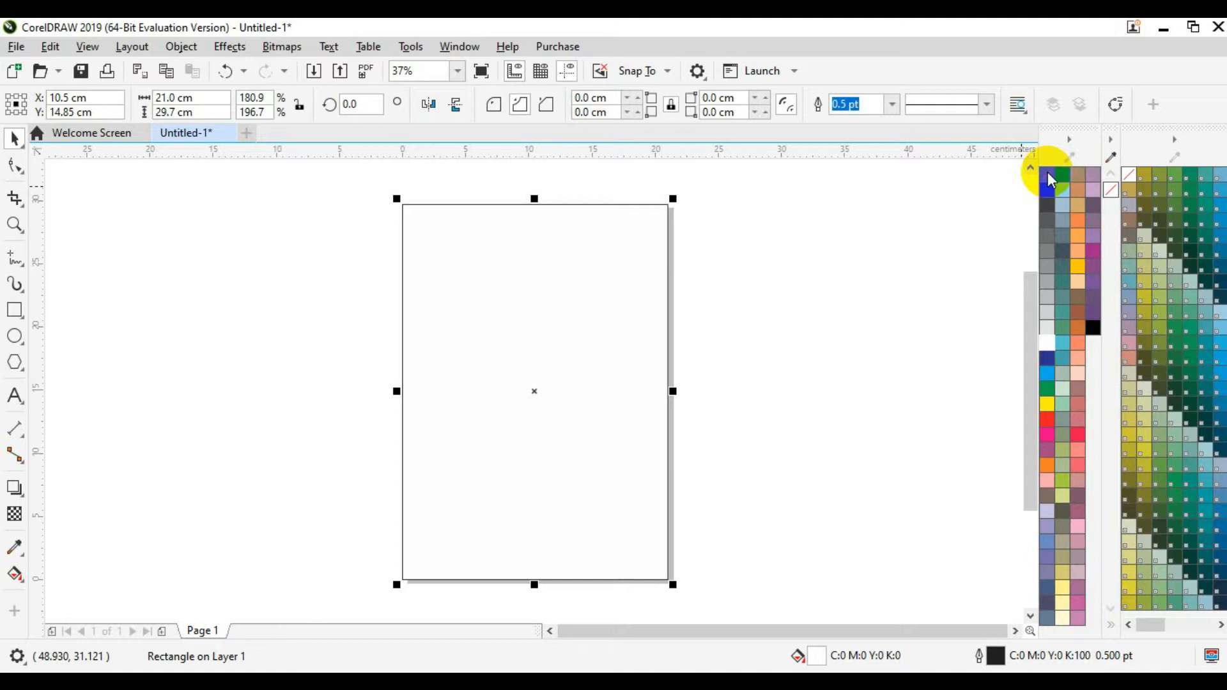
pyautogui.rightClick(1049, 179)
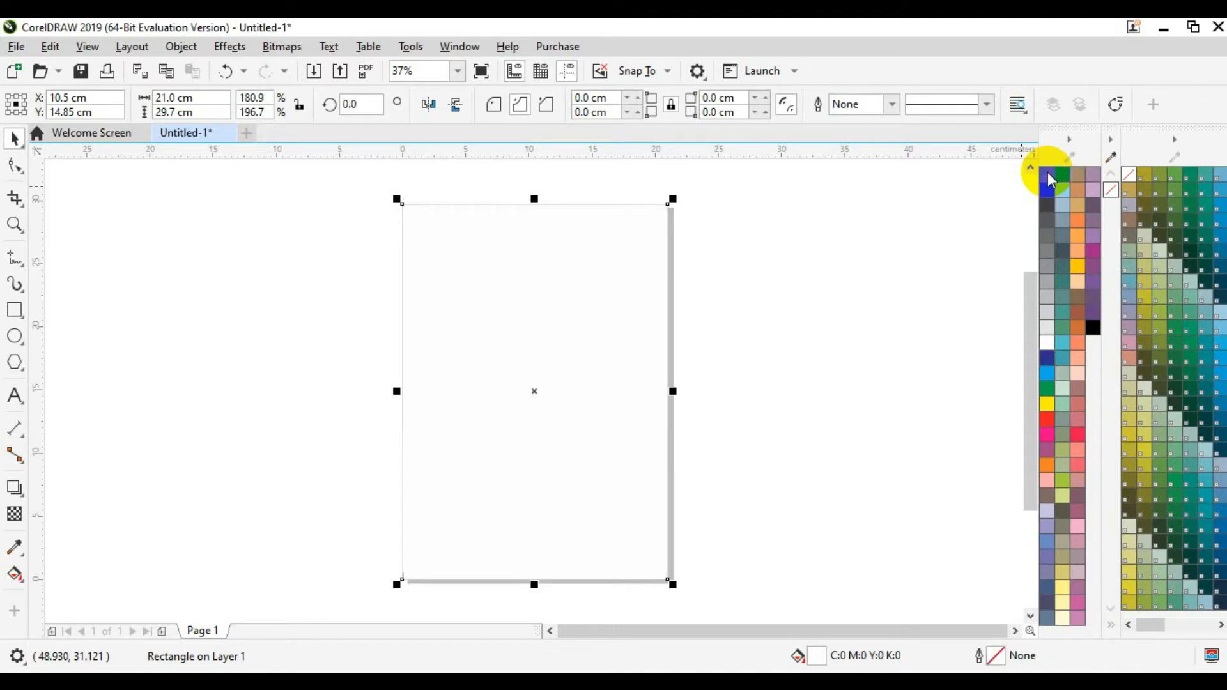
pyautogui.click(859, 306)
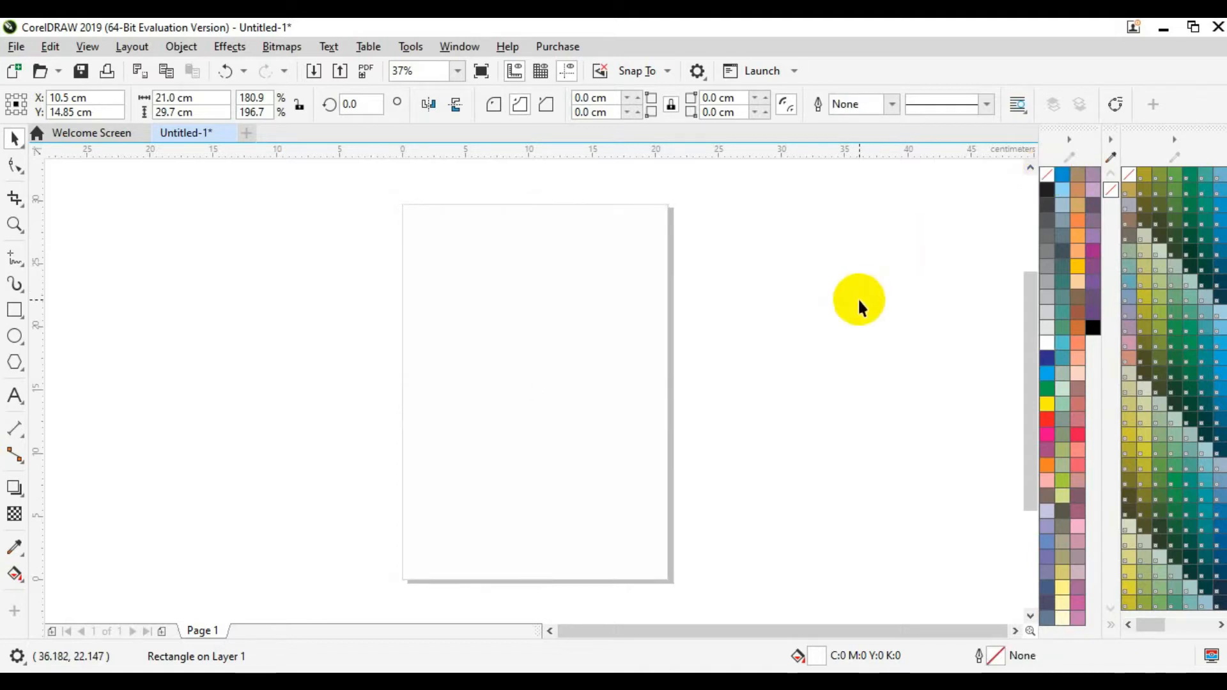
# Step: Drag photo 799 from the Bahan Pamflet folder into the CorelDRAW document
pyautogui.click(562, 681)
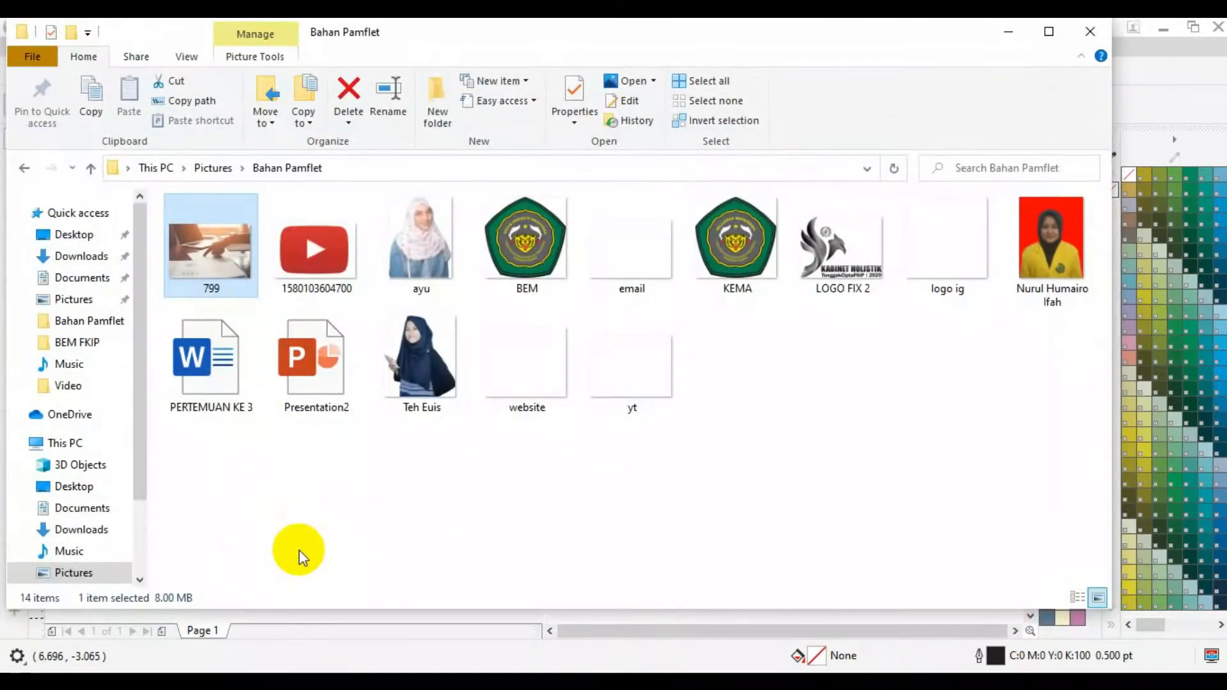
pyautogui.click(299, 550)
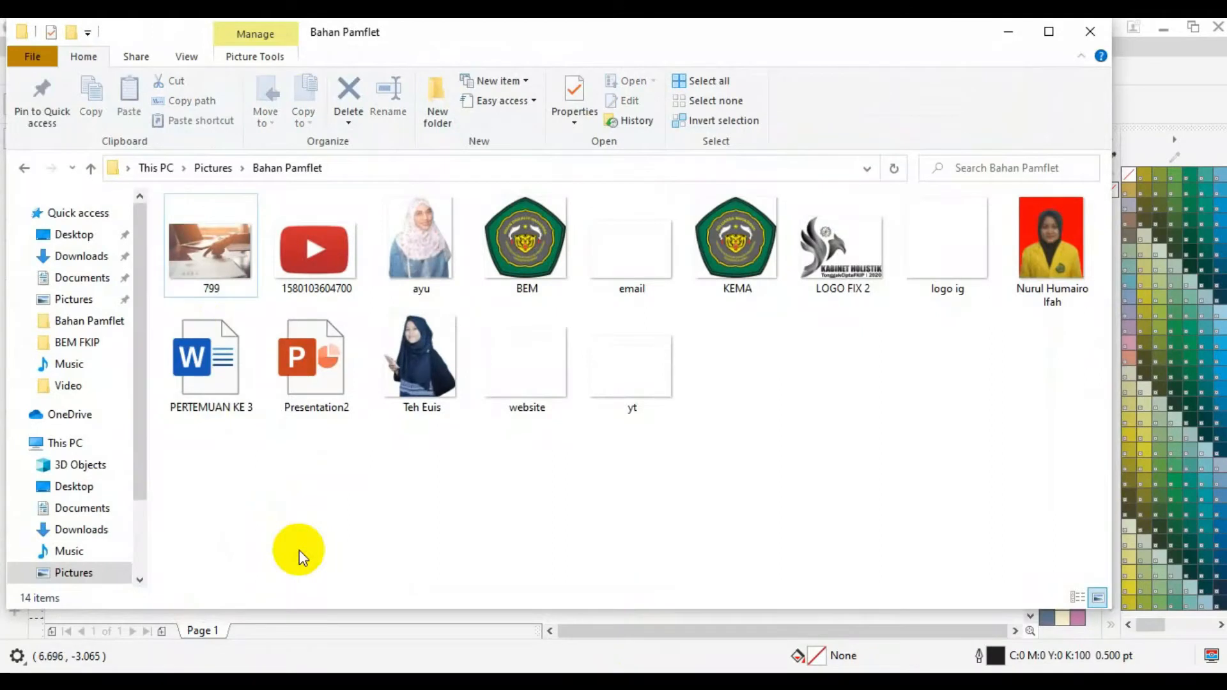
pyautogui.click(210, 289)
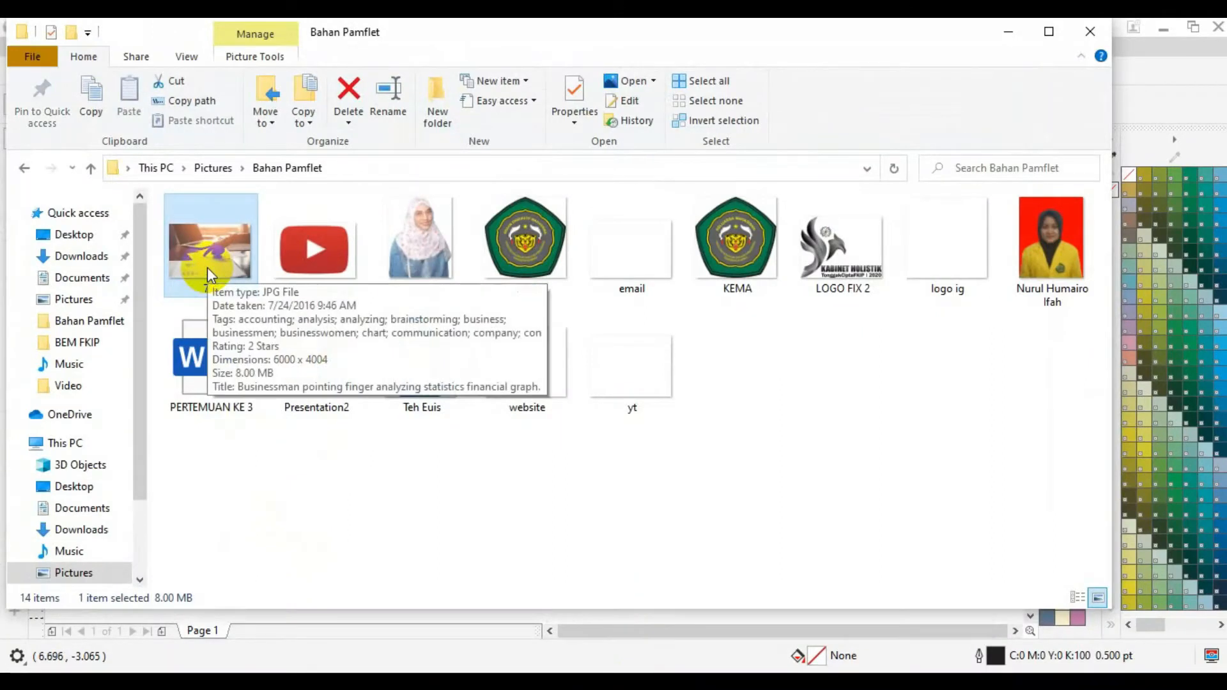
pyautogui.moveTo(207, 267); pyautogui.dragTo(663, 402)
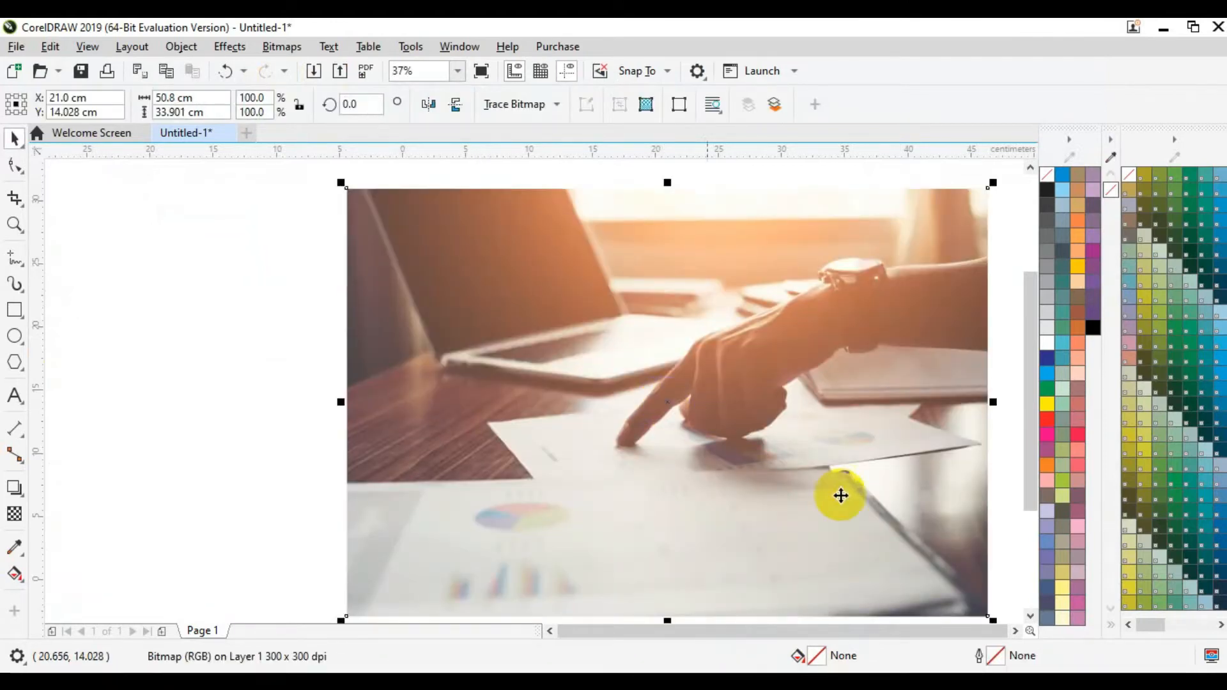
# Step: Scale the 799 photo to about 21.6 × 14.4 cm and place it across the page top
pyautogui.moveTo(993, 619); pyautogui.dragTo(743, 393)
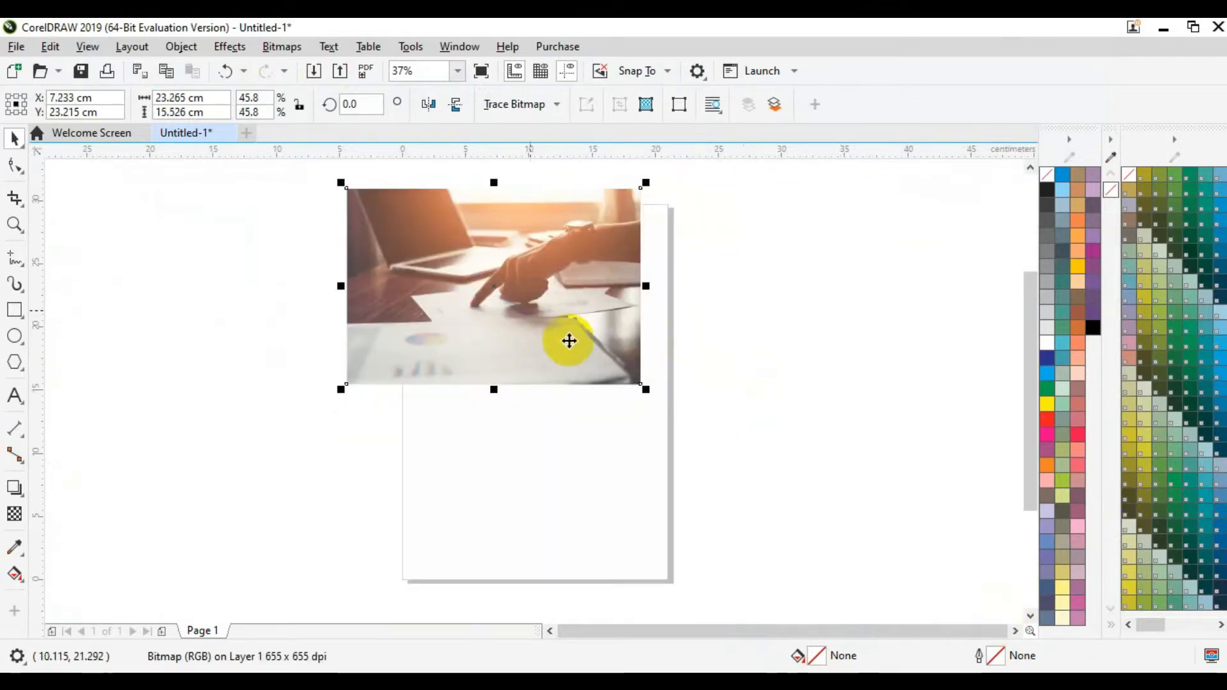
pyautogui.moveTo(645, 389); pyautogui.dragTo(618, 372)
pyautogui.moveTo(525, 276); pyautogui.dragTo(579, 286)
pyautogui.moveTo(671, 382); pyautogui.dragTo(650, 357)
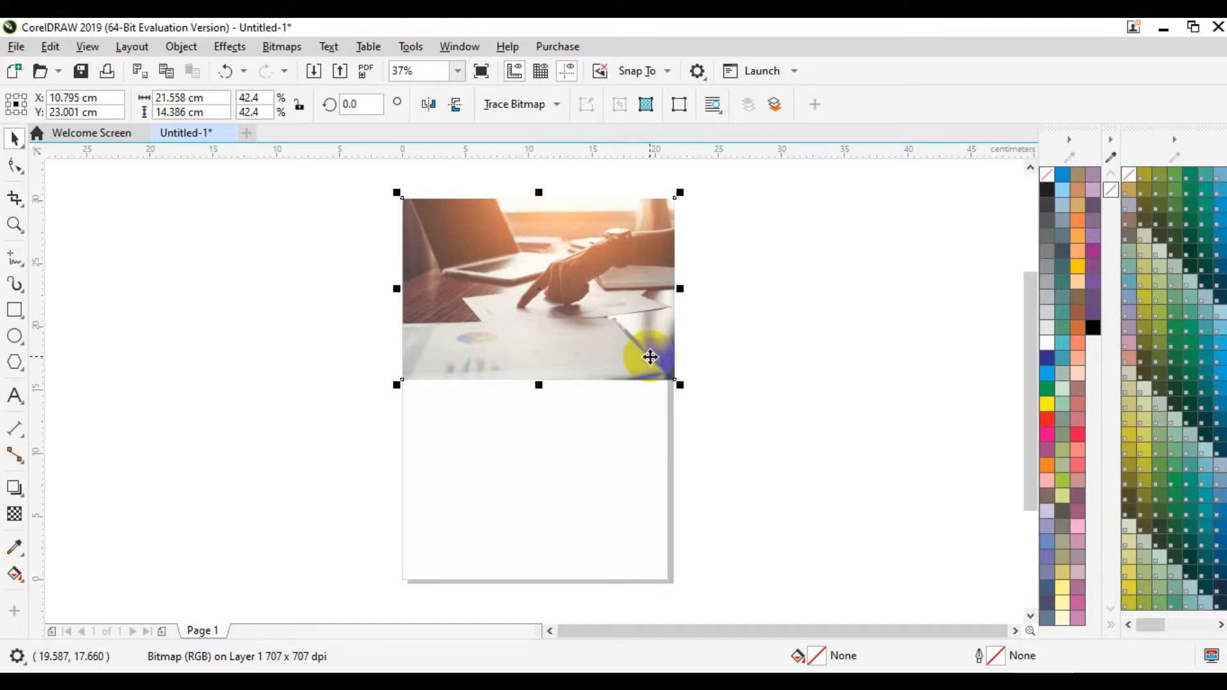
# Step: Crop the 799 photo to the page edges, about 21.2 × 13.1 cm
pyautogui.click(16, 199)
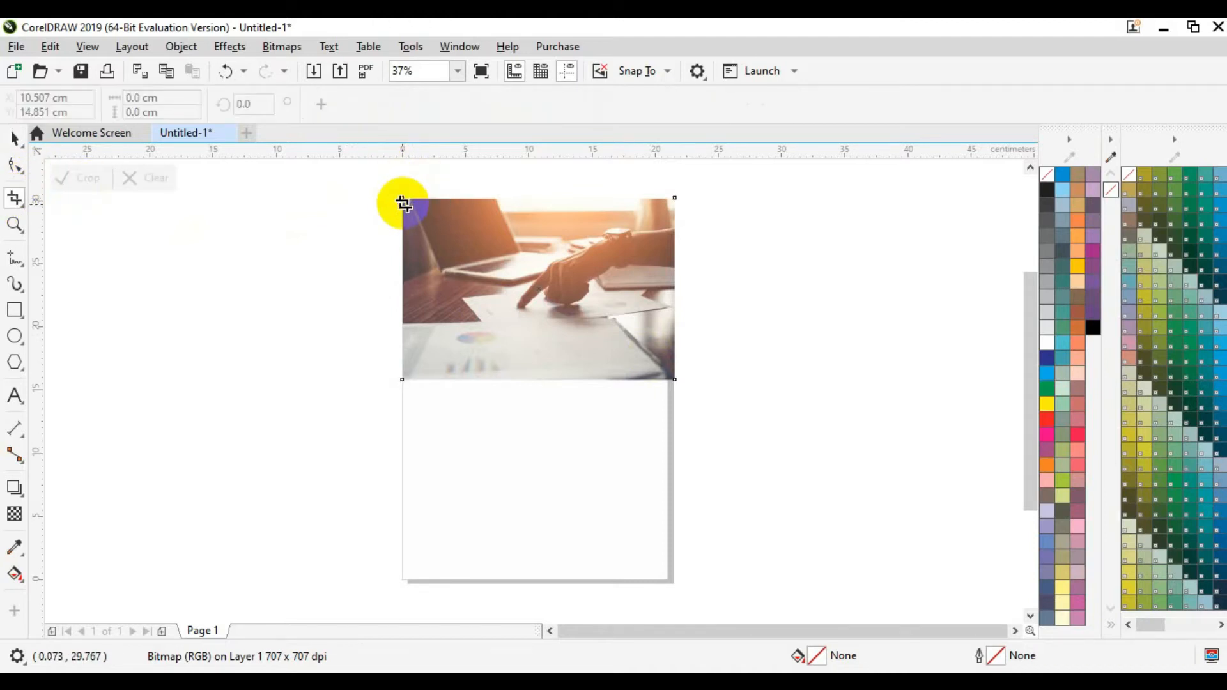
pyautogui.click(23, 210)
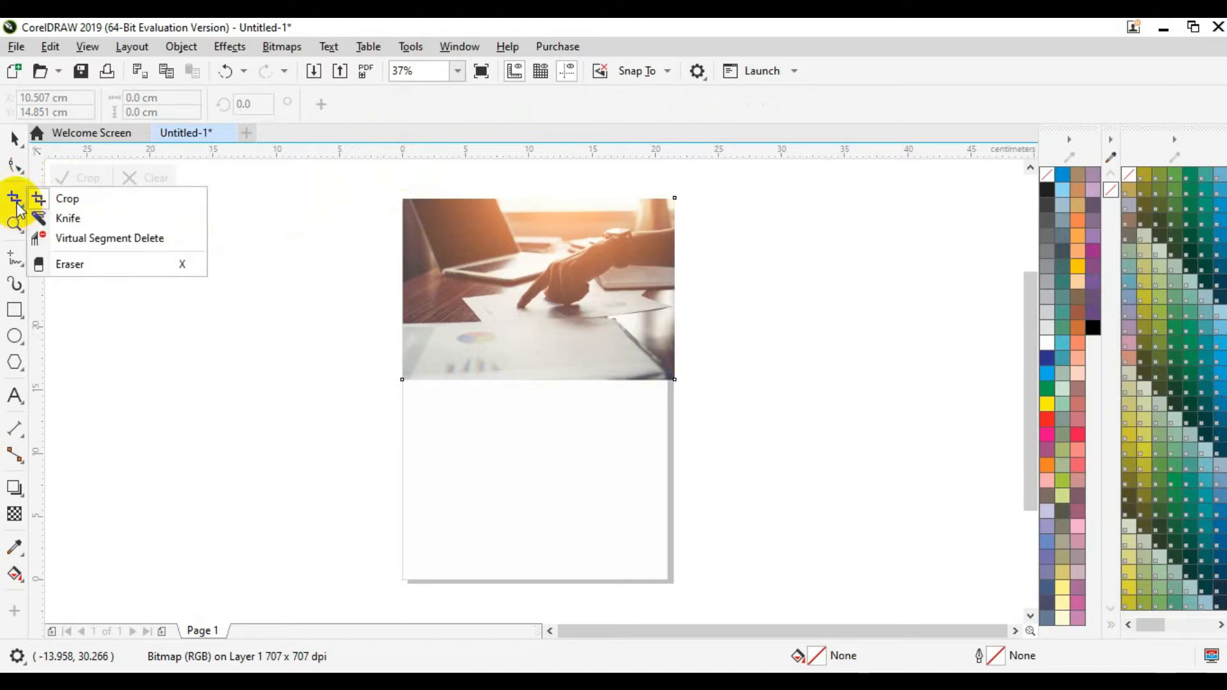
pyautogui.click(18, 203)
pyautogui.moveTo(407, 204); pyautogui.dragTo(673, 370)
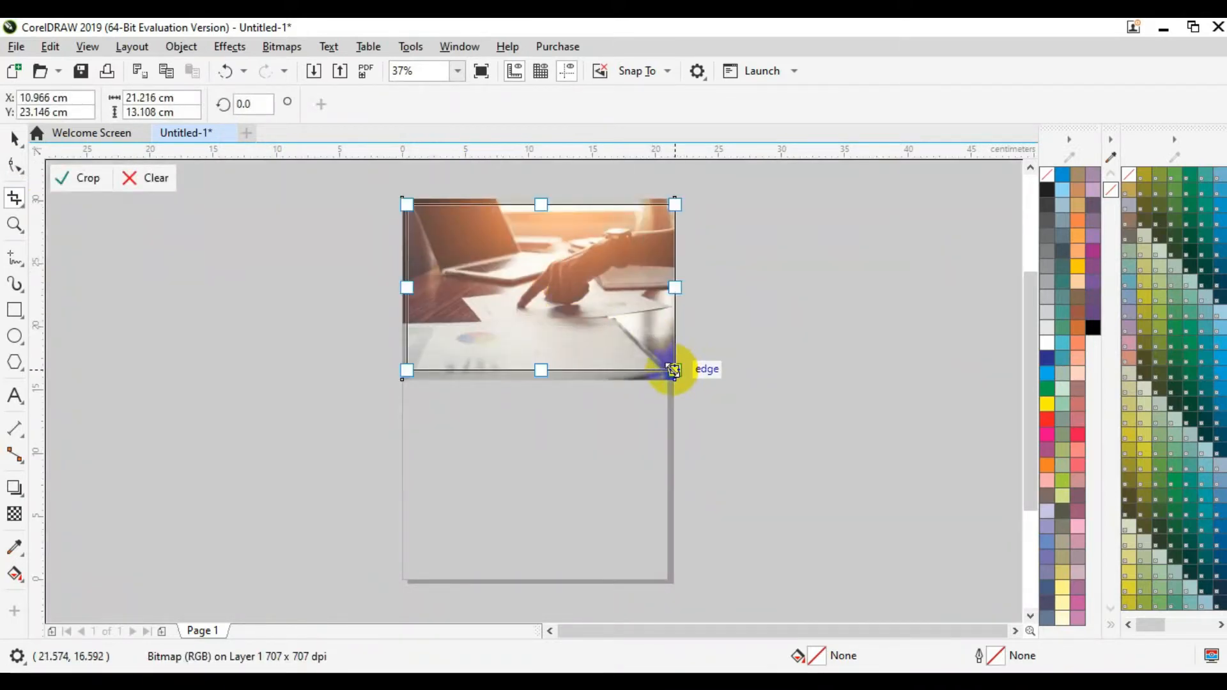
pyautogui.click(98, 183)
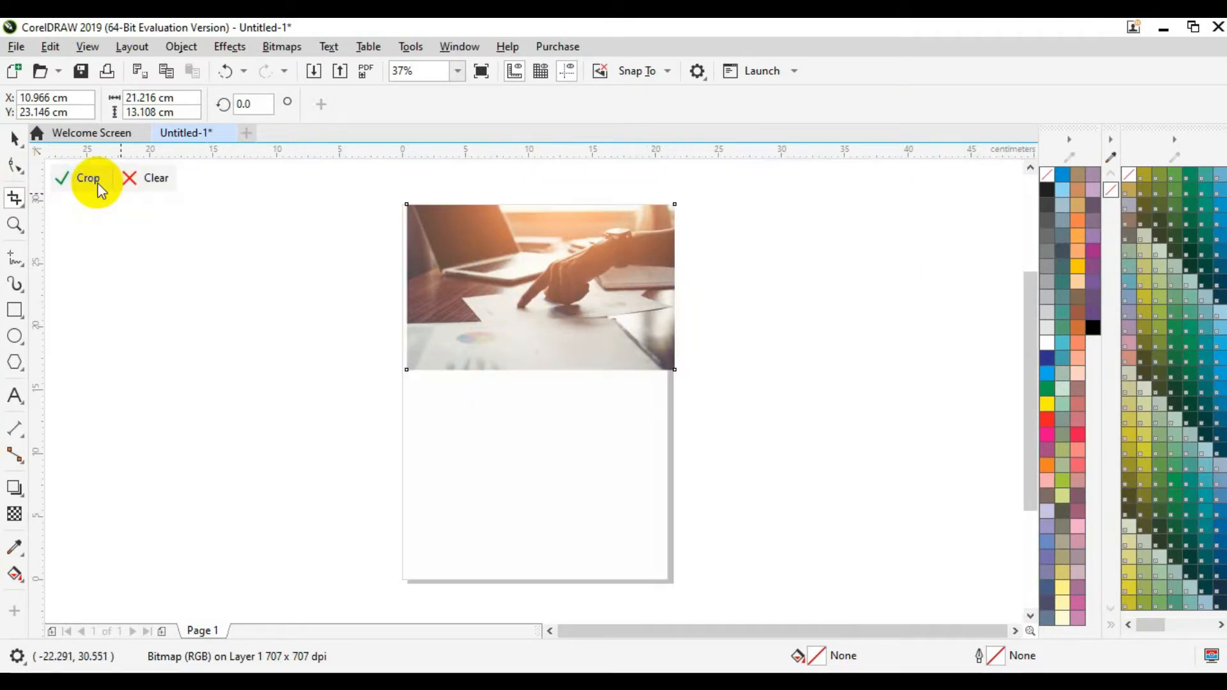
# Step: Nudge the cropped photo left and up into place at the page top
pyautogui.click(14, 137)
pyautogui.press('Left')
pyautogui.press('Left')
pyautogui.press('Left')
pyautogui.press('Left')
pyautogui.press('Left')
pyautogui.press('Left')
pyautogui.press('Left')
pyautogui.press('Left')
pyautogui.press('Left')
pyautogui.press('Left')
pyautogui.press('Left')
pyautogui.press('Left')
pyautogui.press('Left')
pyautogui.press('Left')
pyautogui.press('Left')
pyautogui.press('Left')
pyautogui.press('Left')
pyautogui.press('Left')
pyautogui.press('Left')
pyautogui.press('Left')
pyautogui.press('Left')
pyautogui.press('Left')
pyautogui.press('Left')
pyautogui.press('Left')
pyautogui.press('Left')
pyautogui.press('Left')
pyautogui.press('Left')
pyautogui.press('Left')
pyautogui.press('Left')
pyautogui.press('Left')
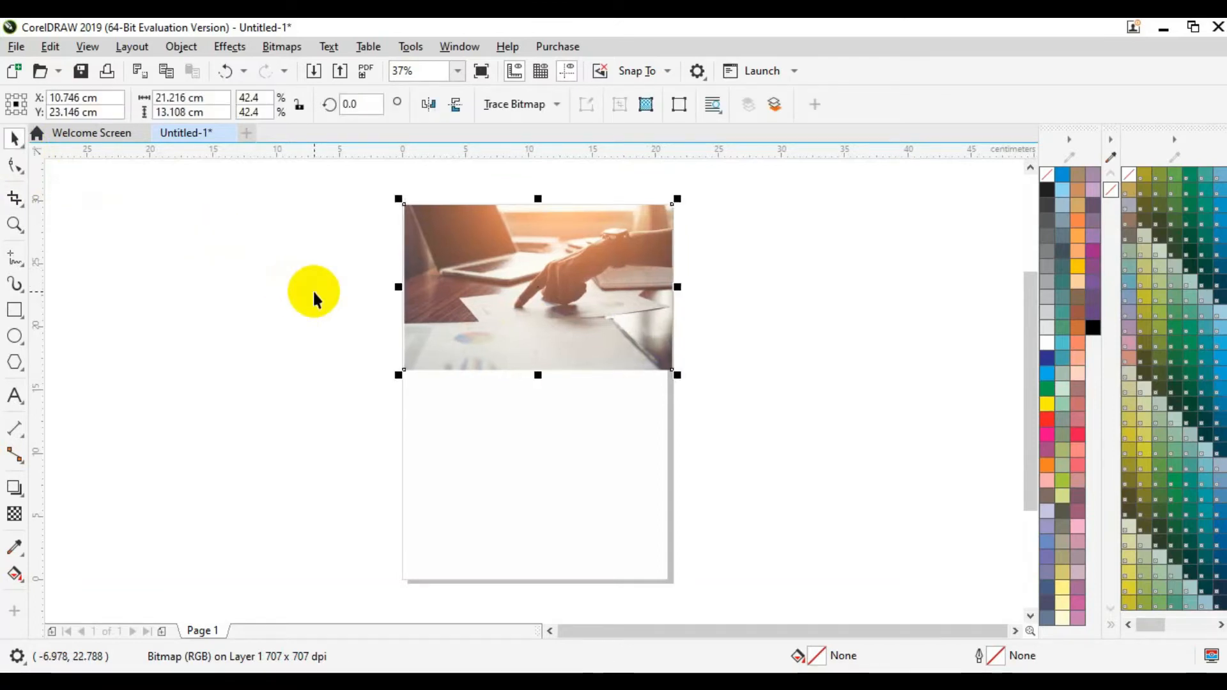
pyautogui.press('Left')
pyautogui.press('Left')
pyautogui.press('Left')
pyautogui.press('Left')
pyautogui.press('Left')
pyautogui.press('Left')
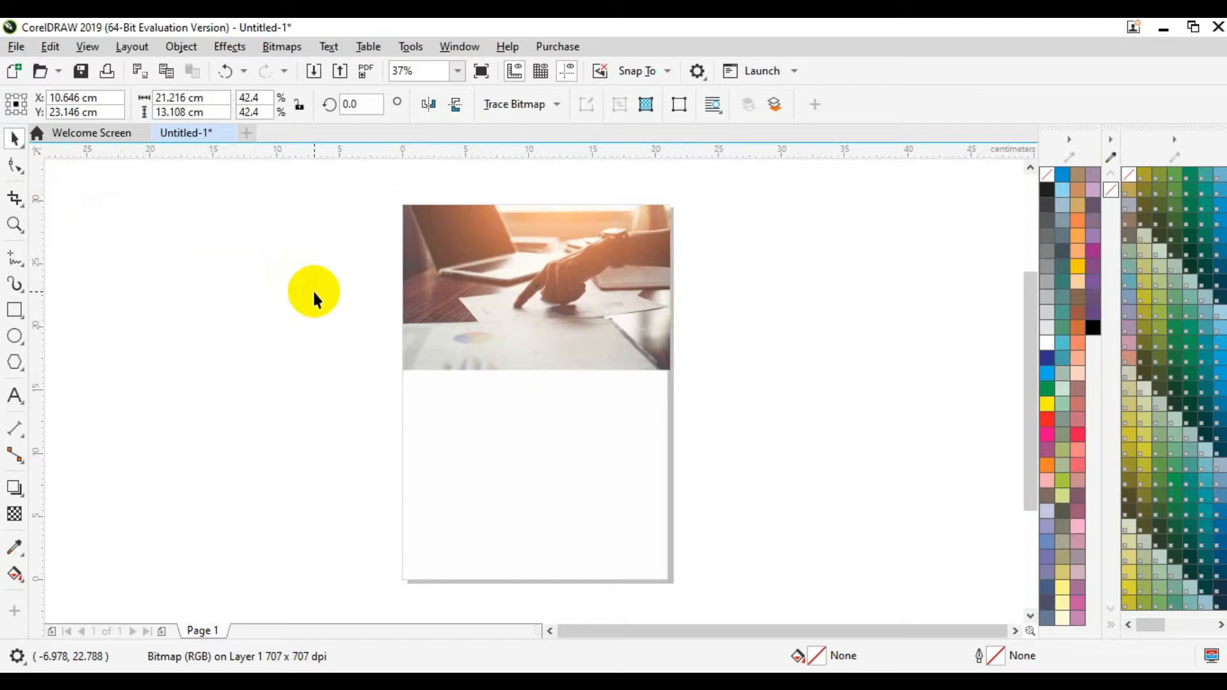
pyautogui.press('Up')
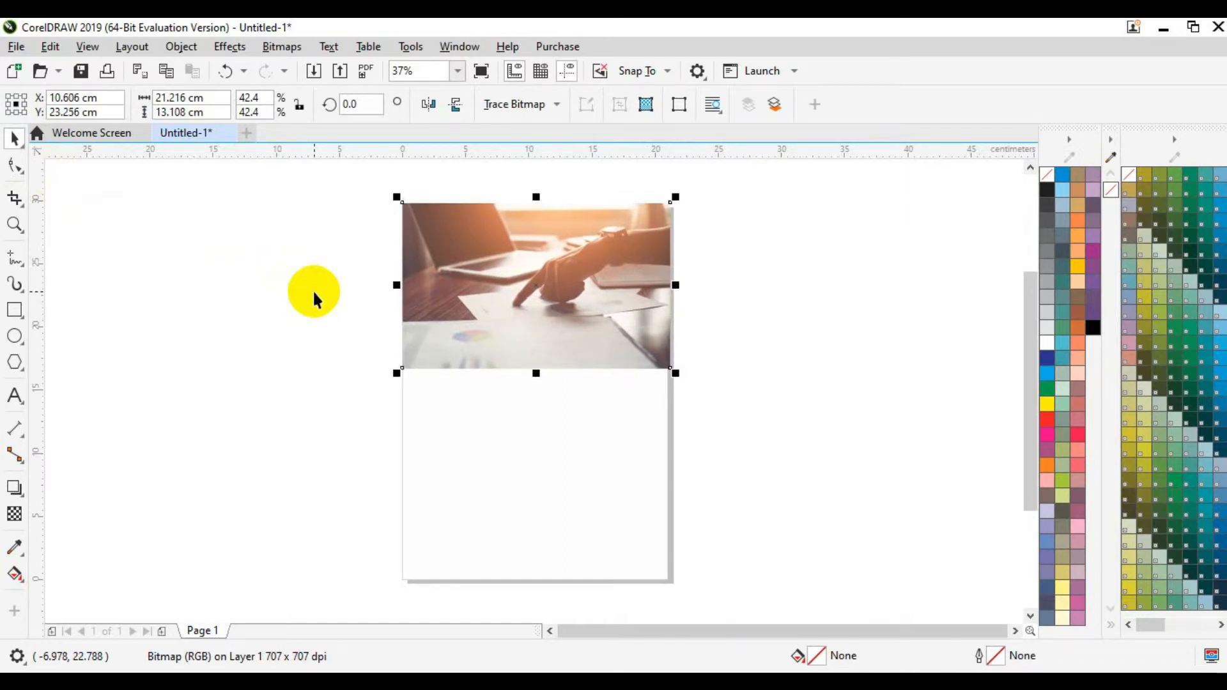
pyautogui.click(312, 289)
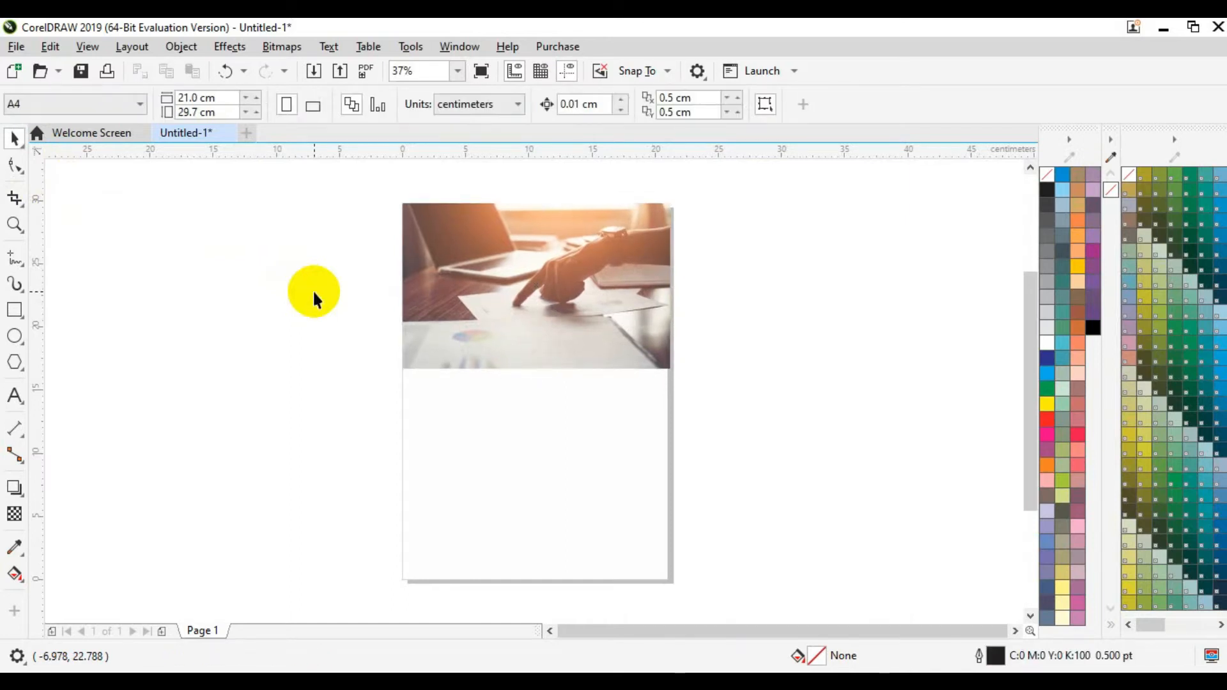
# Step: PowerClip the 799 photo inside the page-sized white rectangle
pyautogui.click(596, 273)
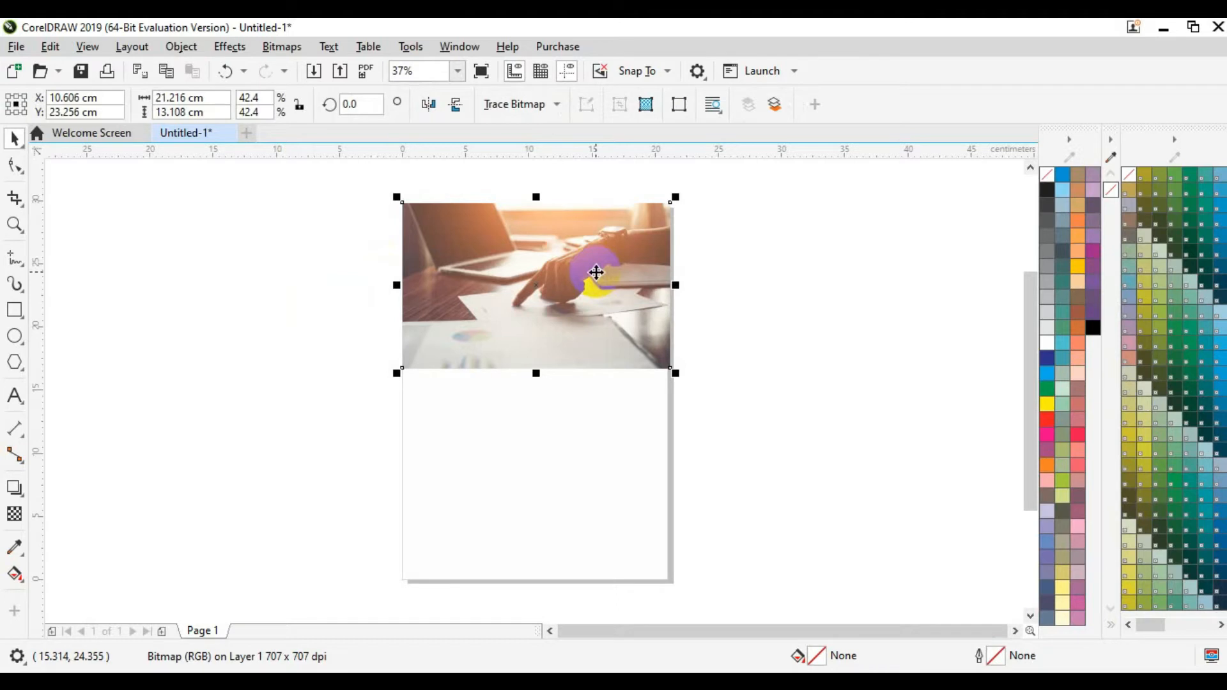
pyautogui.rightClick(604, 304)
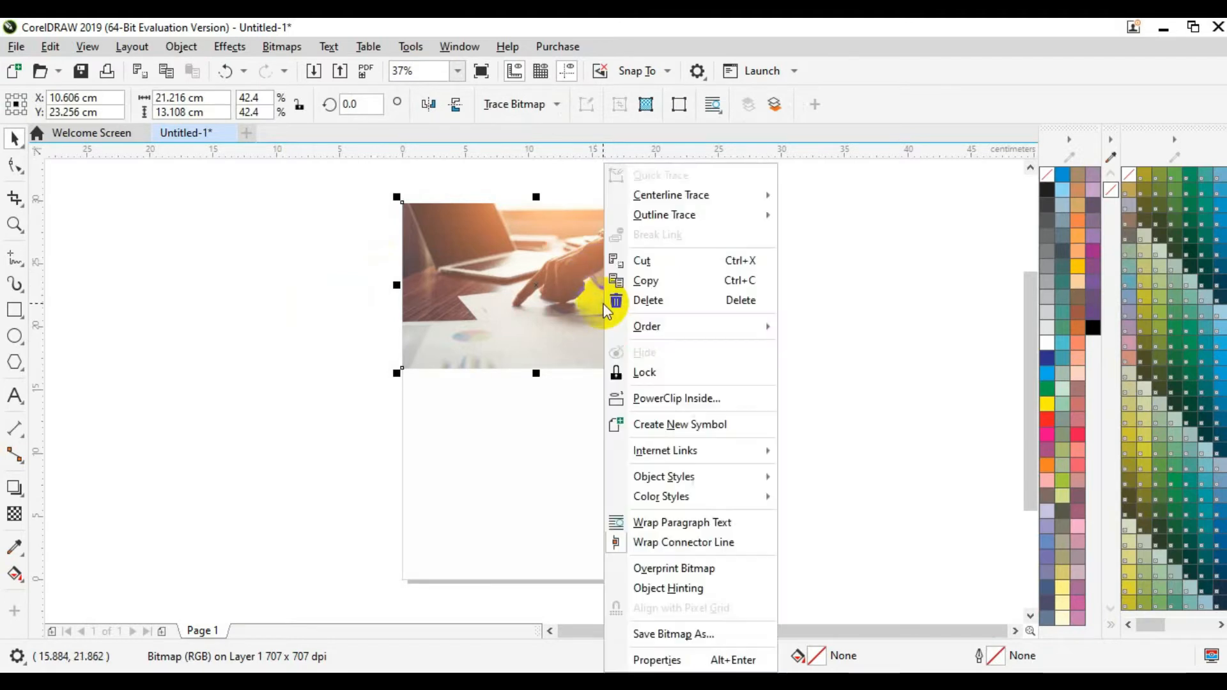
pyautogui.click(676, 399)
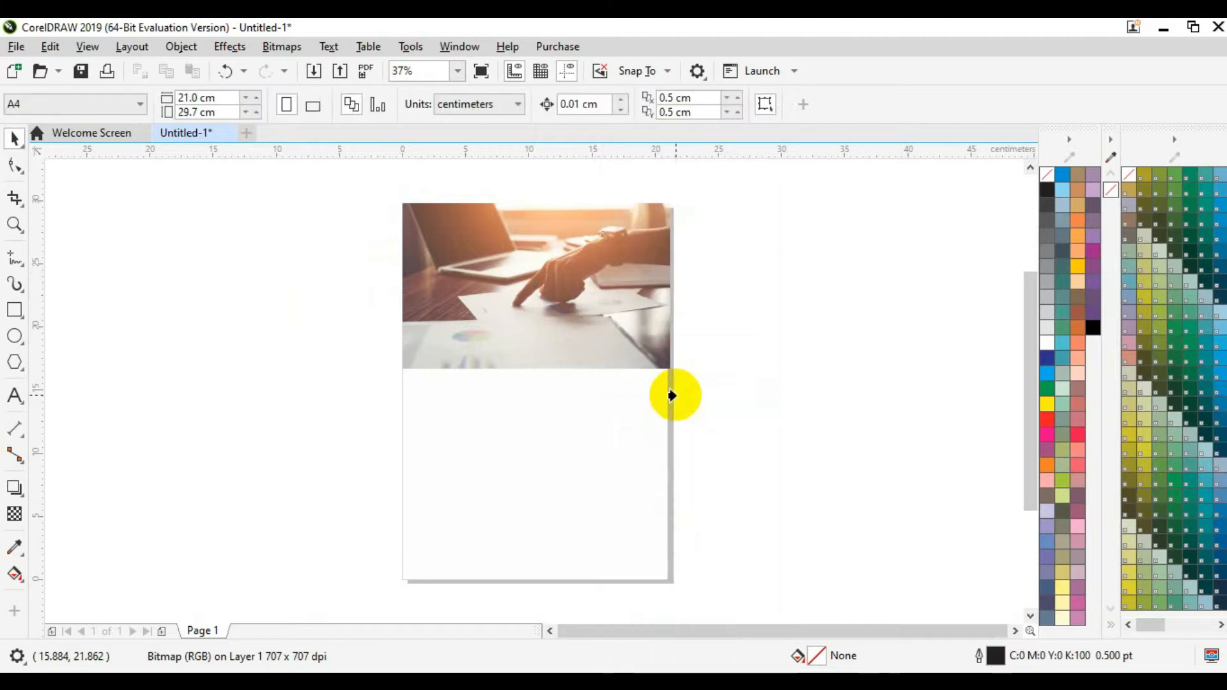
pyautogui.click(594, 441)
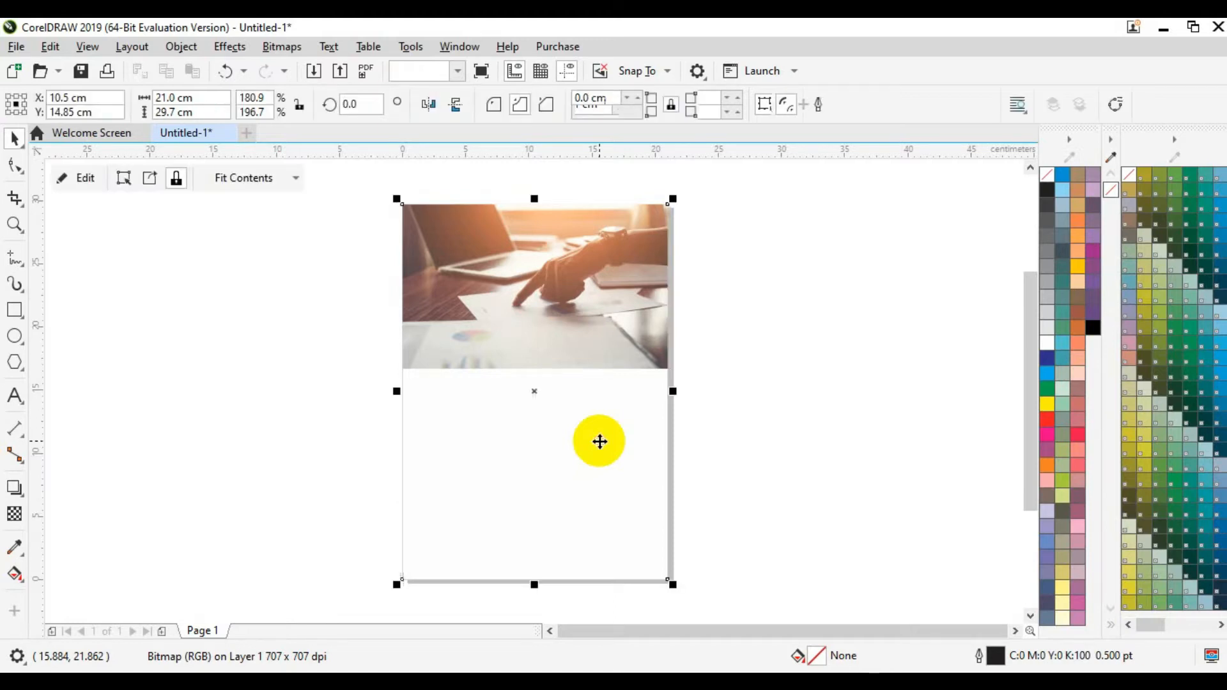
pyautogui.click(730, 407)
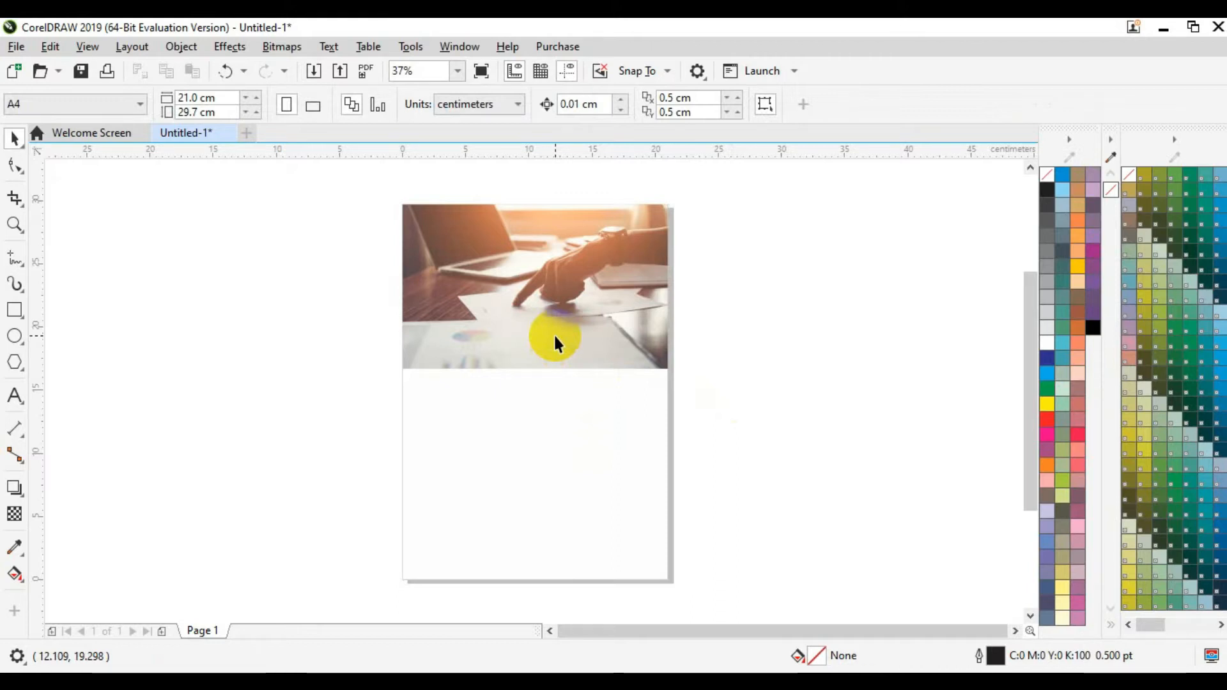
# Step: Enter and then finish PowerClip editing on the clipped page rectangle
pyautogui.click(553, 332)
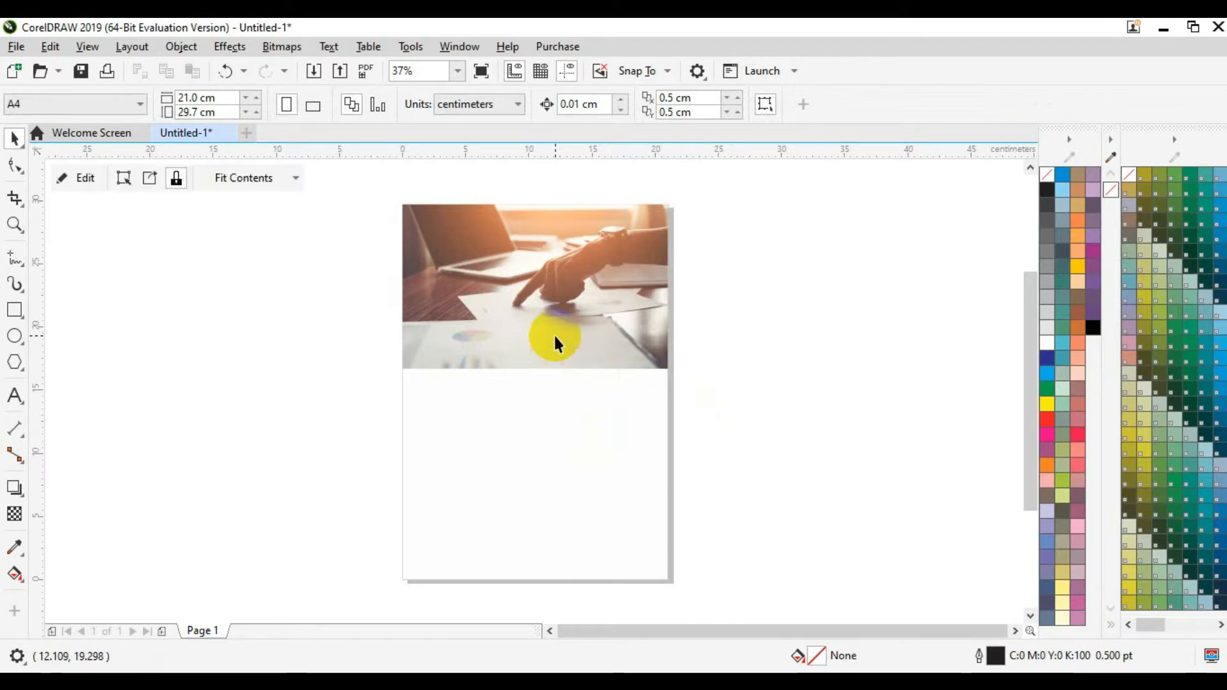
pyautogui.click(98, 175)
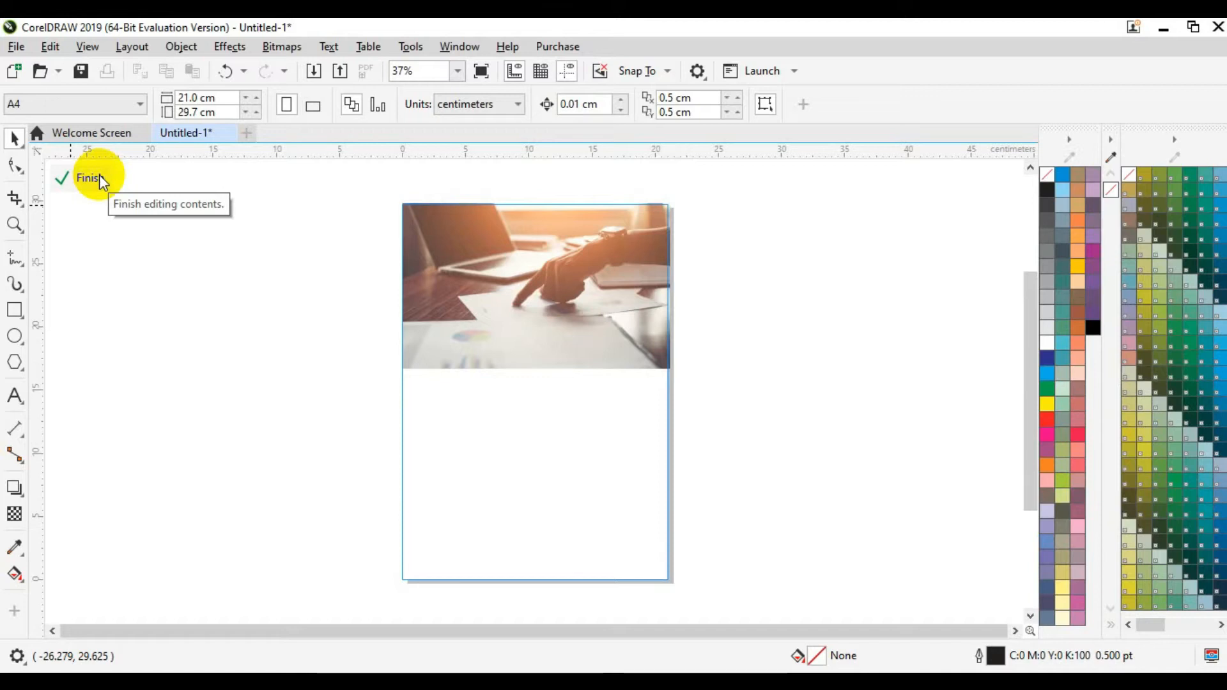
pyautogui.click(98, 175)
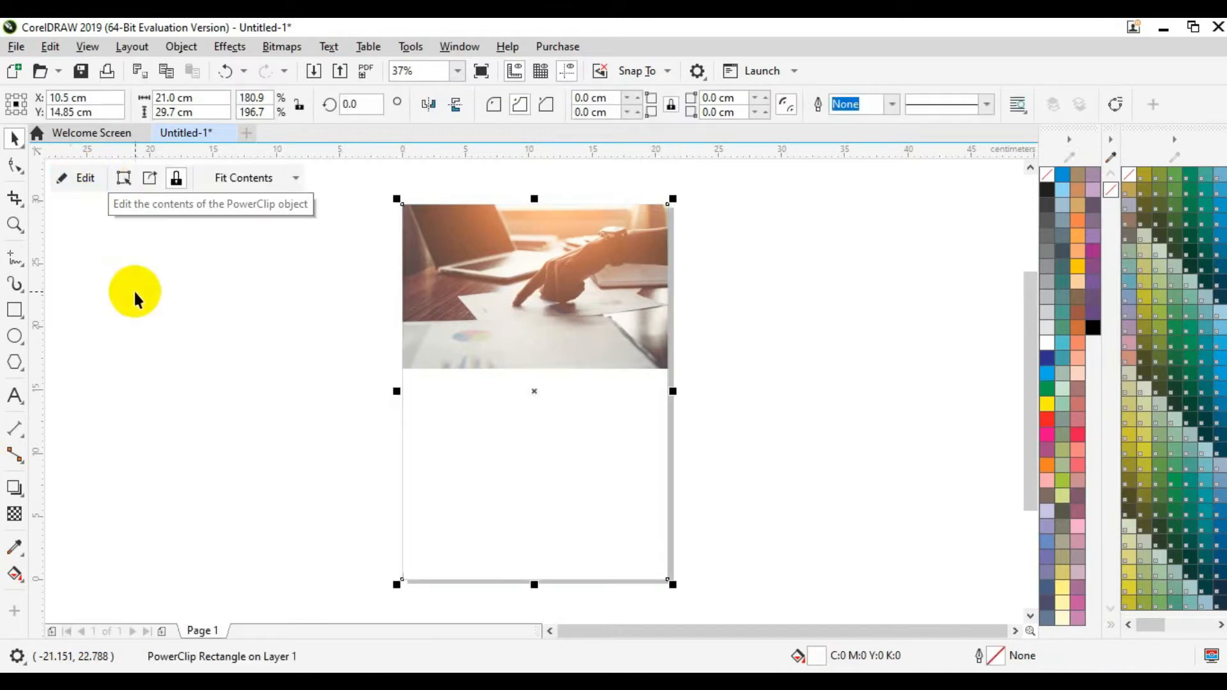
pyautogui.click(133, 290)
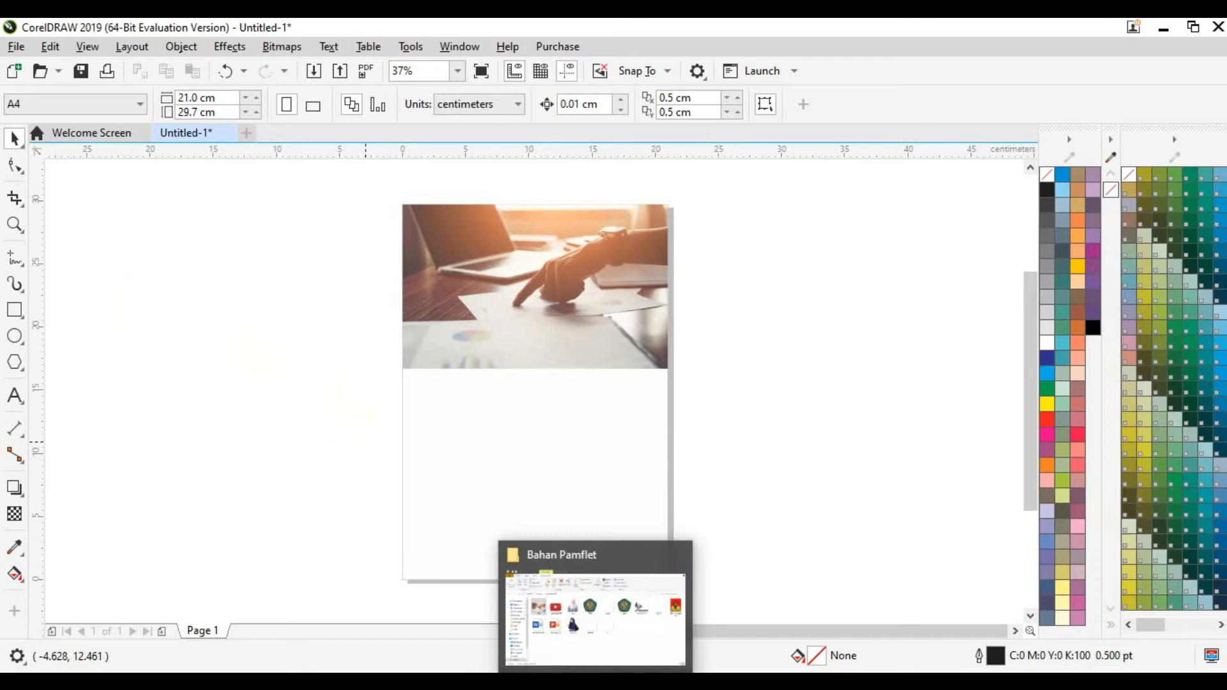
# Step: Drag the BEM badge and LOGO FIX 2 images from Bahan Pamflet onto the canvas
pyautogui.click(595, 681)
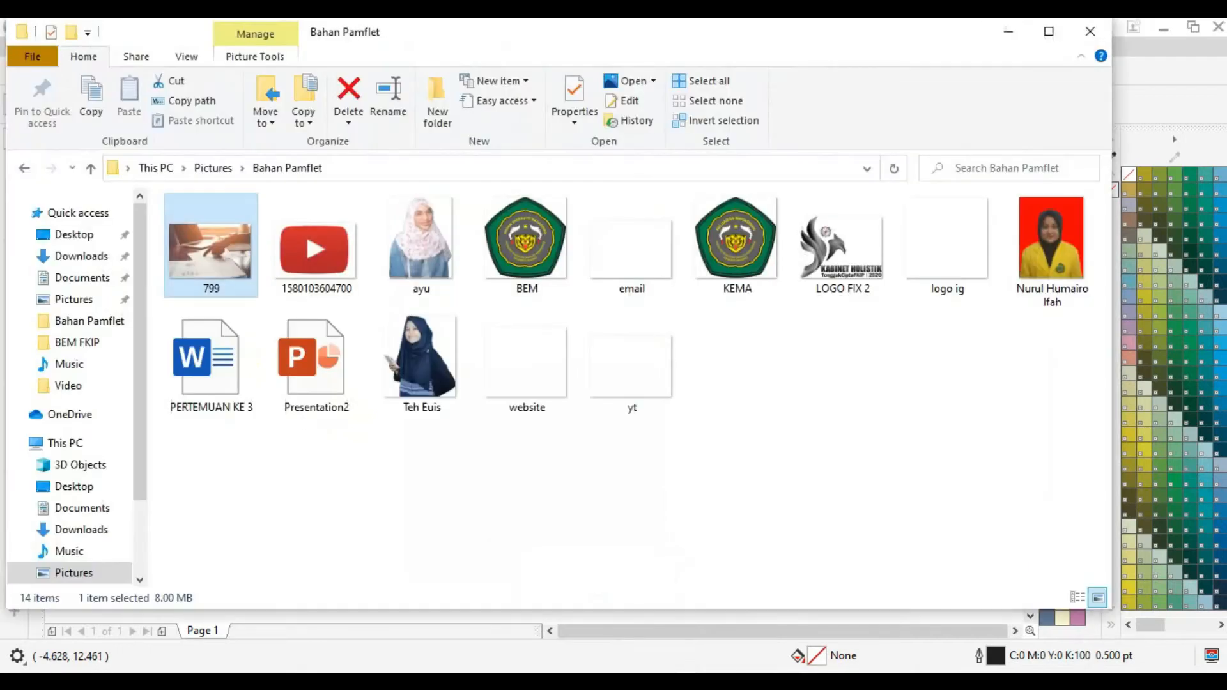
pyautogui.click(505, 264)
pyautogui.moveTo(795, 665); pyautogui.dragTo(824, 424)
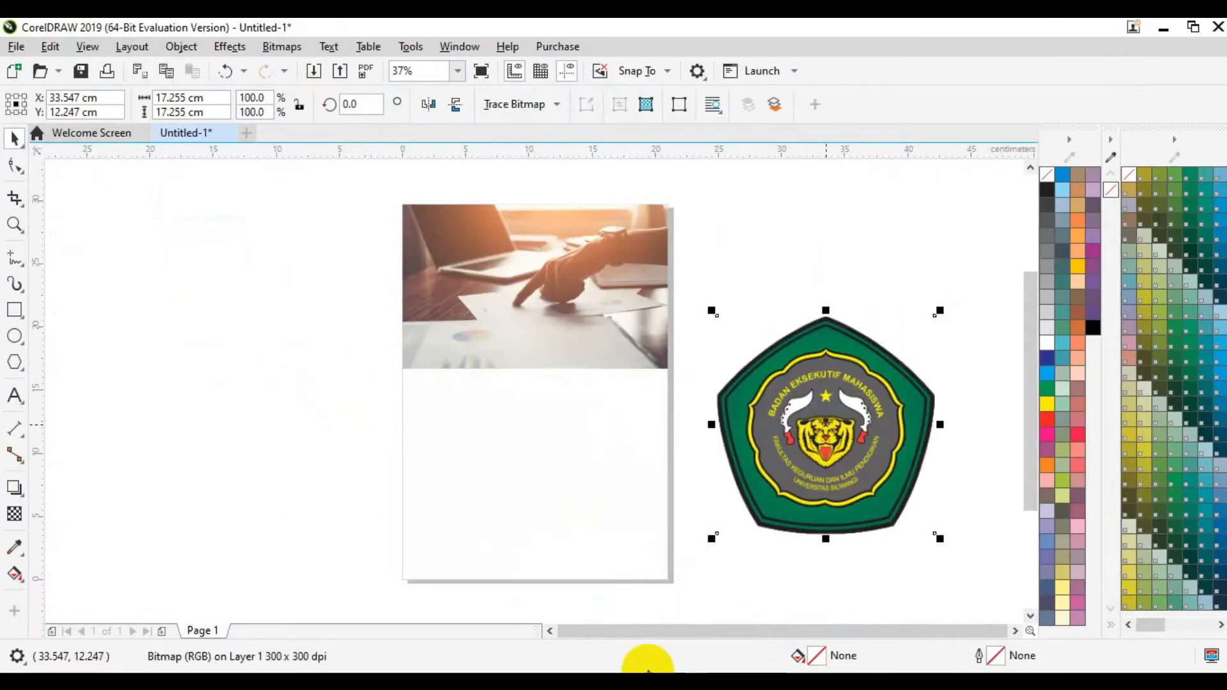
pyautogui.hotkey('alt', 'Tab')
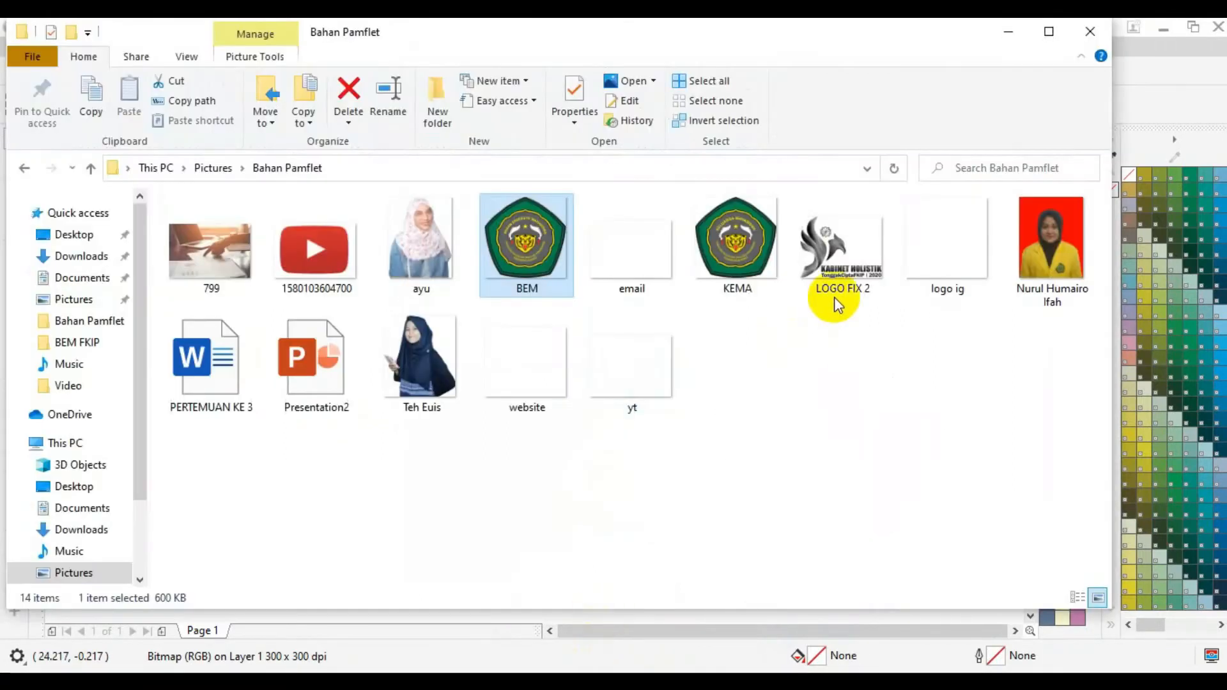
pyautogui.click(835, 291)
pyautogui.moveTo(843, 271); pyautogui.dragTo(258, 378)
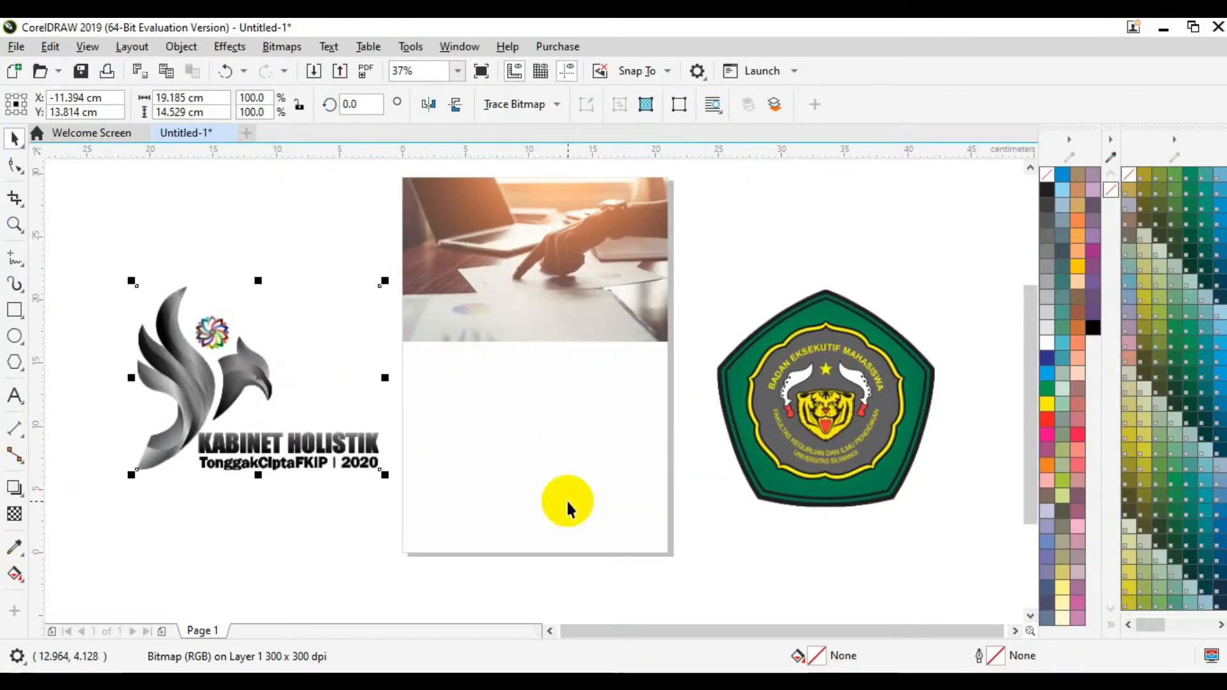
# Step: Shrink the green BEM badge and the KABINET HOLISTIK logo to small sizes
pyautogui.click(792, 468)
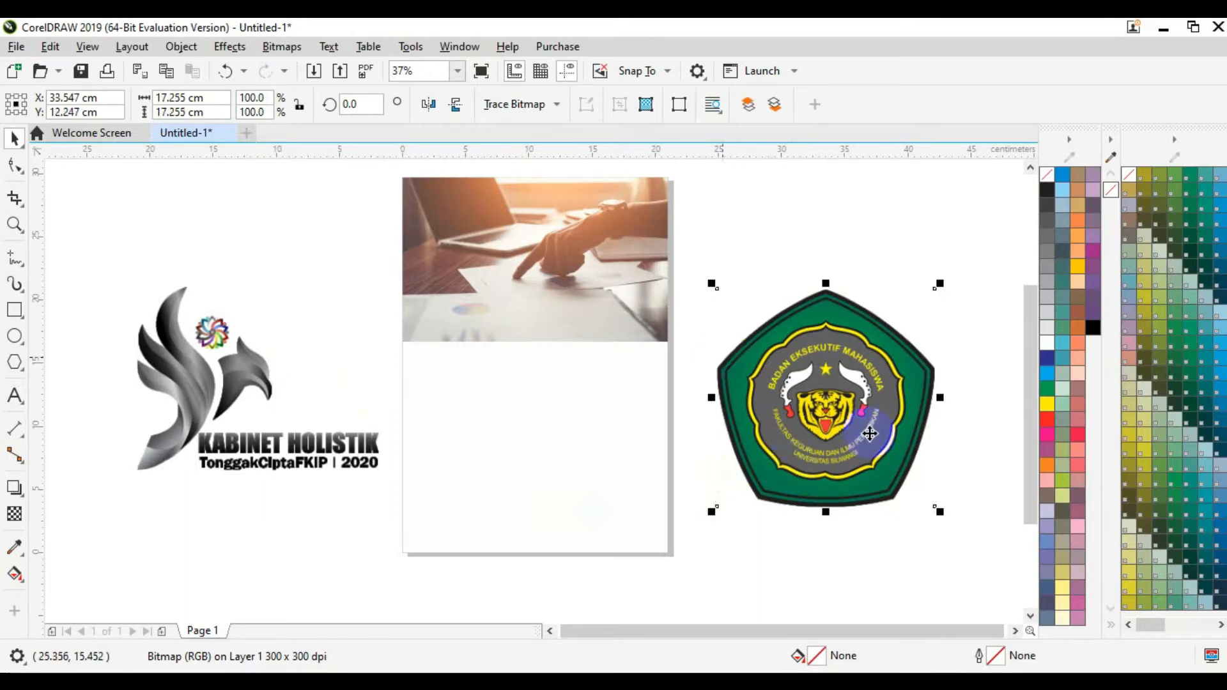
pyautogui.moveTo(940, 511); pyautogui.dragTo(434, 195)
pyautogui.click(222, 401)
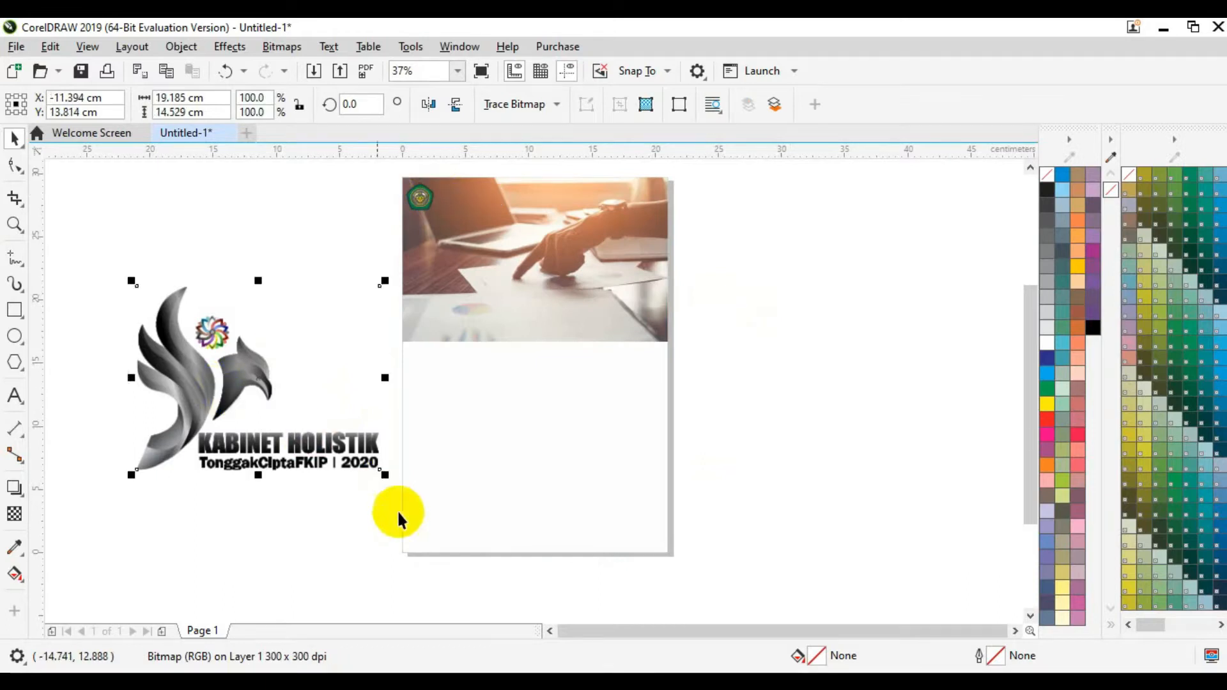
pyautogui.moveTo(385, 475); pyautogui.dragTo(455, 203)
# Step: Nudge the KABINET HOLISTIK logo beside the badge and zoom the view to 100%
pyautogui.click(347, 267)
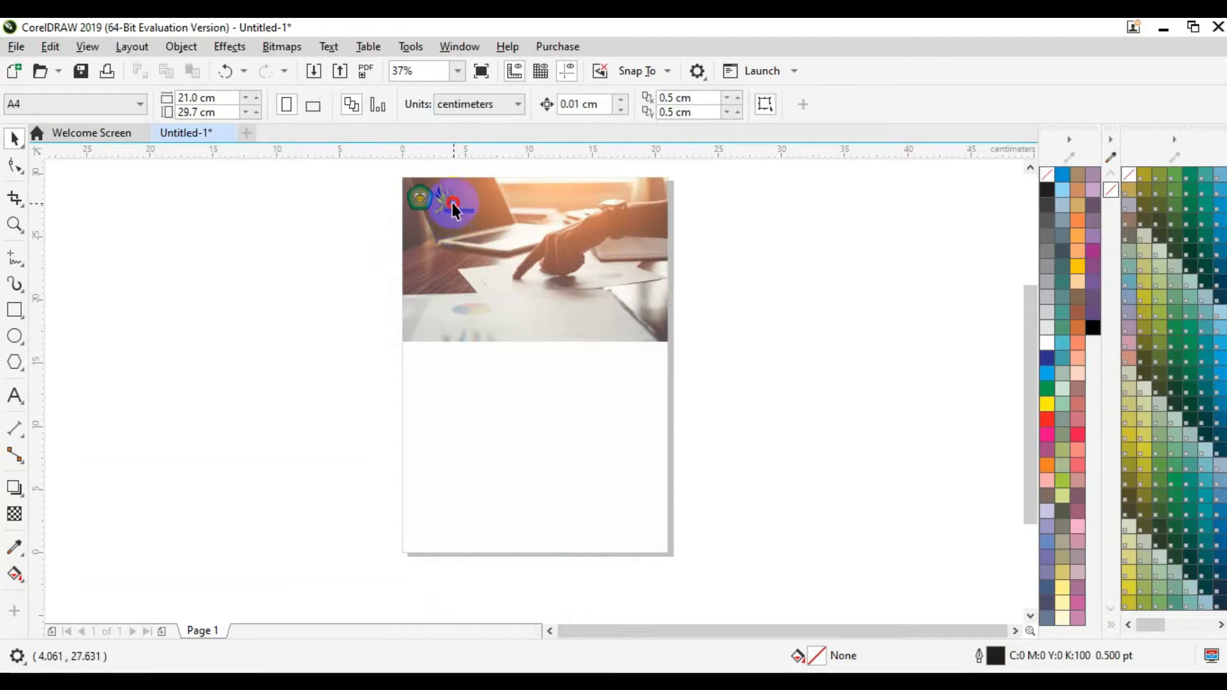
pyautogui.click(453, 202)
pyautogui.press('Right')
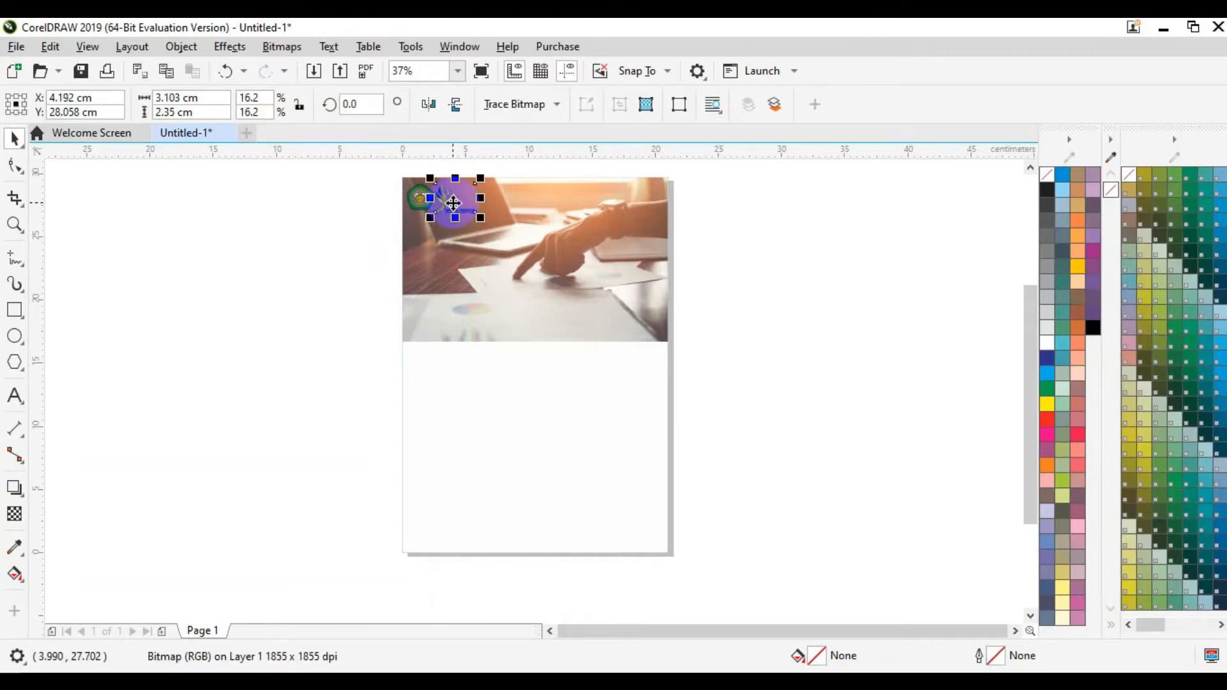
pyautogui.click(309, 243)
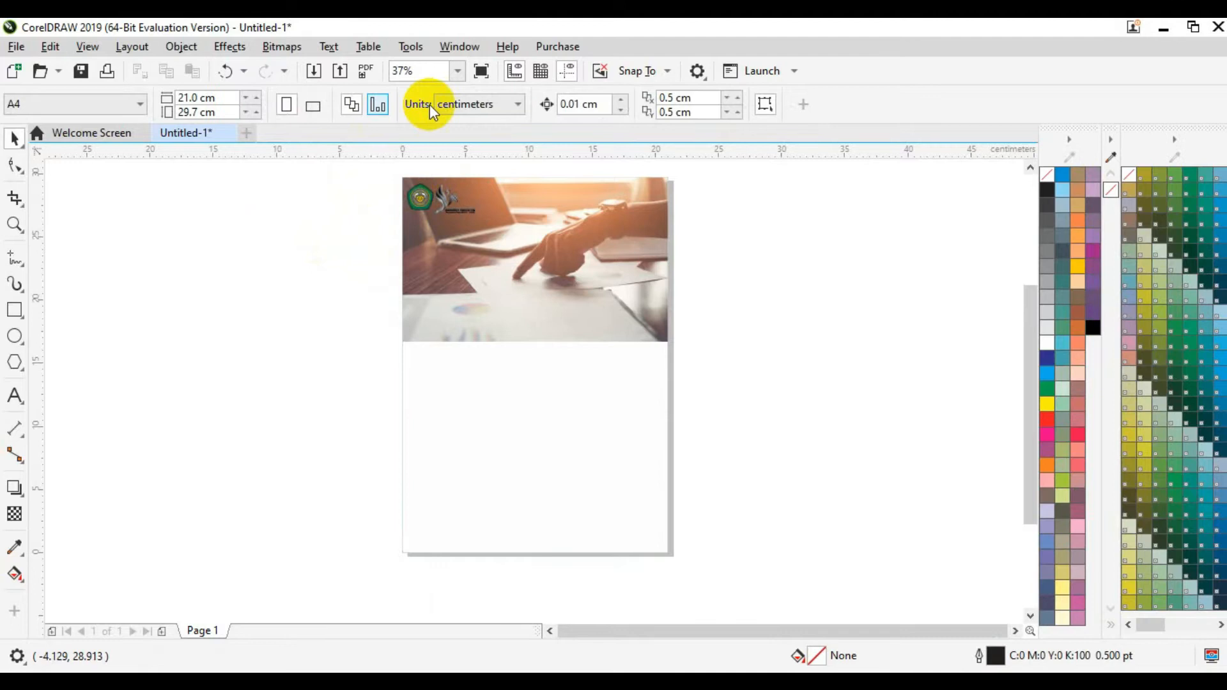
pyautogui.click(457, 73)
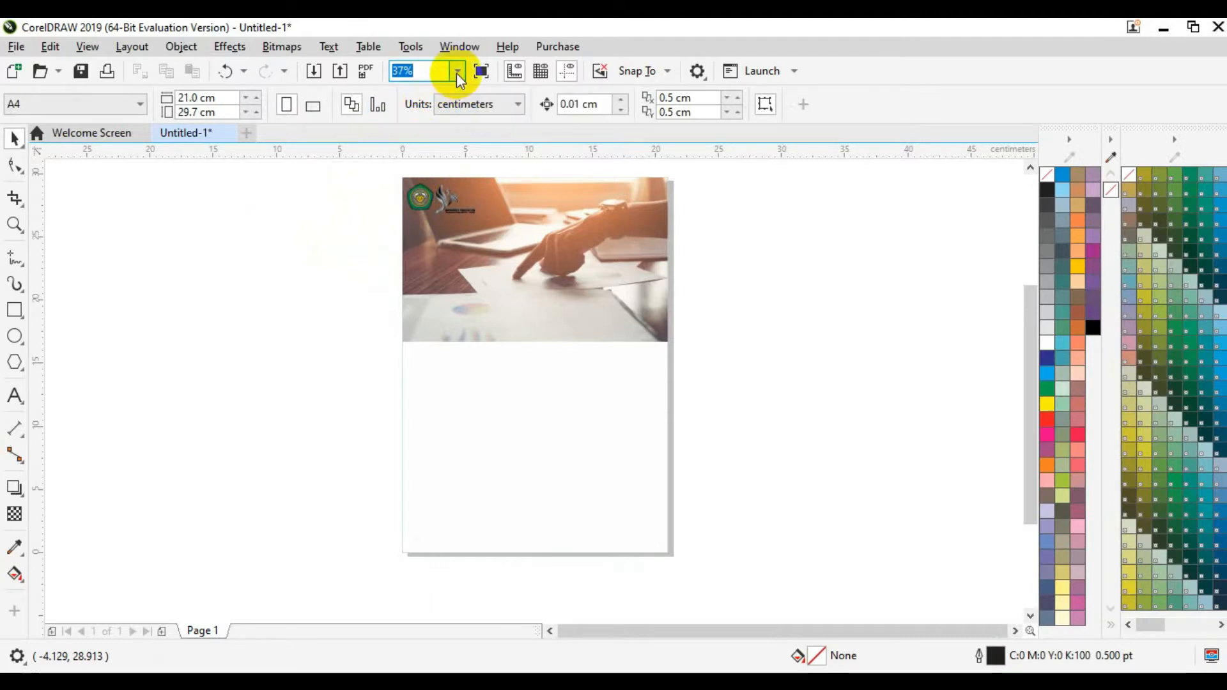
pyautogui.click(406, 199)
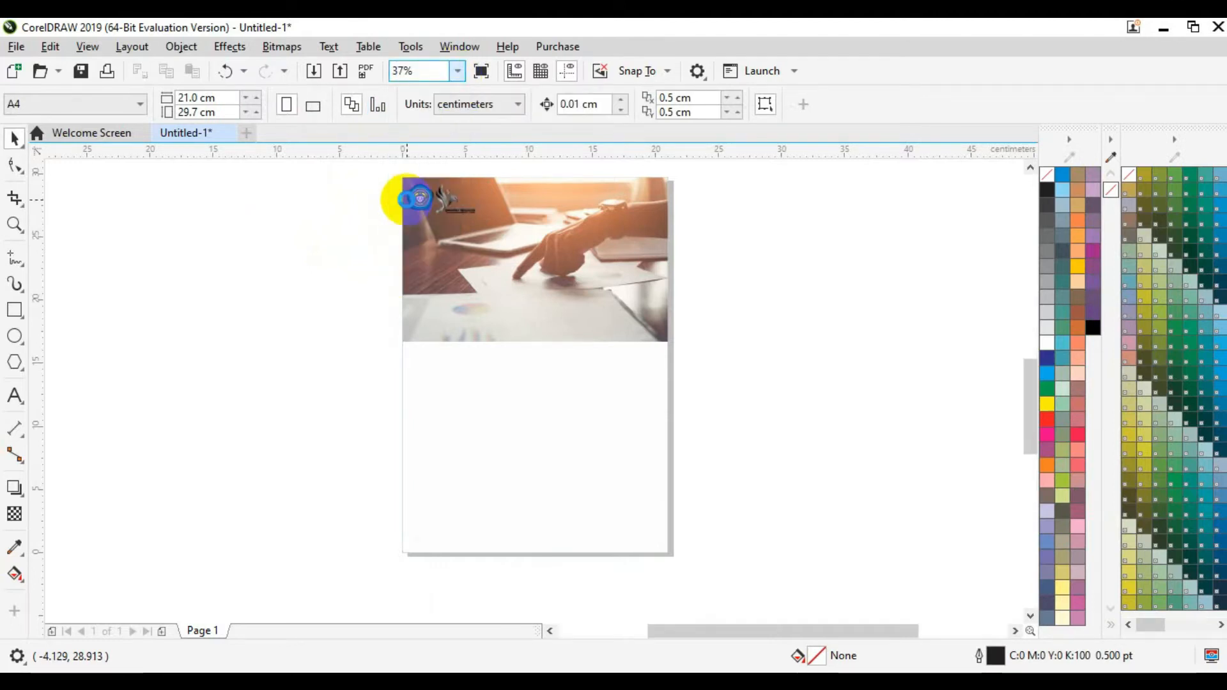
pyautogui.moveTo(1030, 422); pyautogui.dragTo(1044, 310)
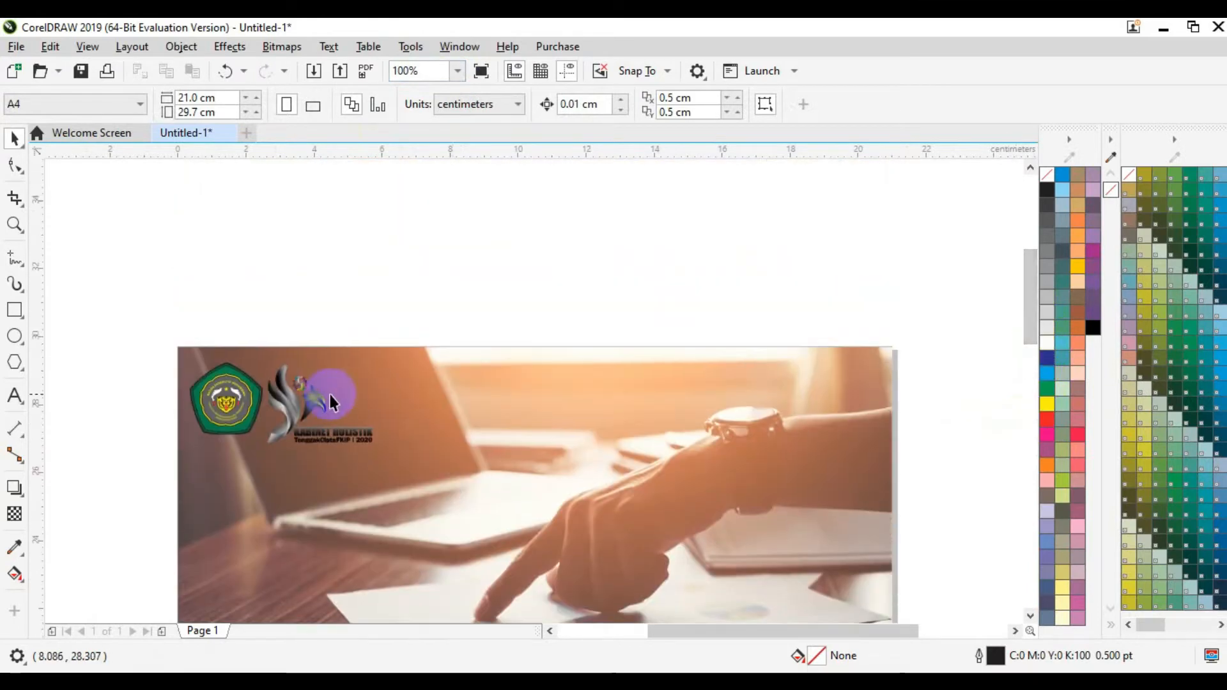
# Step: Add two horizontal guidelines along the top and bottom edges of the logos
pyautogui.click(298, 394)
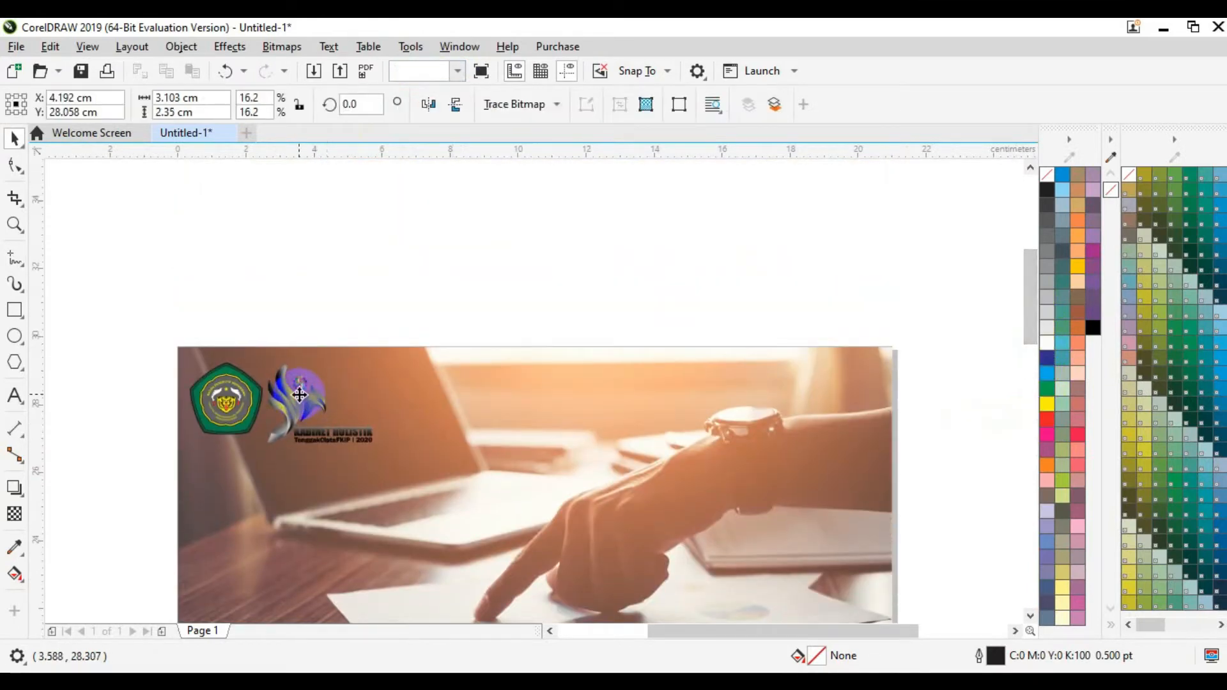
pyautogui.click(415, 259)
pyautogui.moveTo(362, 148); pyautogui.dragTo(376, 361)
pyautogui.moveTo(366, 156); pyautogui.dragTo(405, 443)
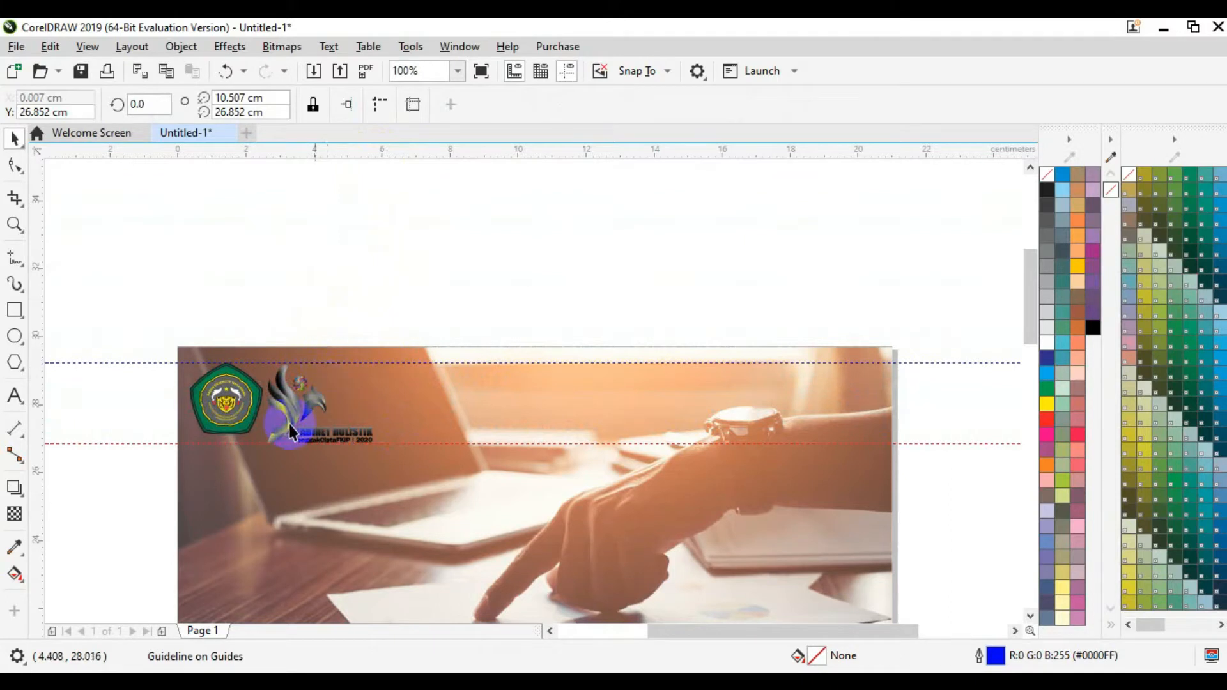
# Step: Enlarge the green badge to fit the guides and shift the KABINET HOLISTIK logo slightly right
pyautogui.click(233, 416)
pyautogui.moveTo(268, 439); pyautogui.dragTo(271, 455)
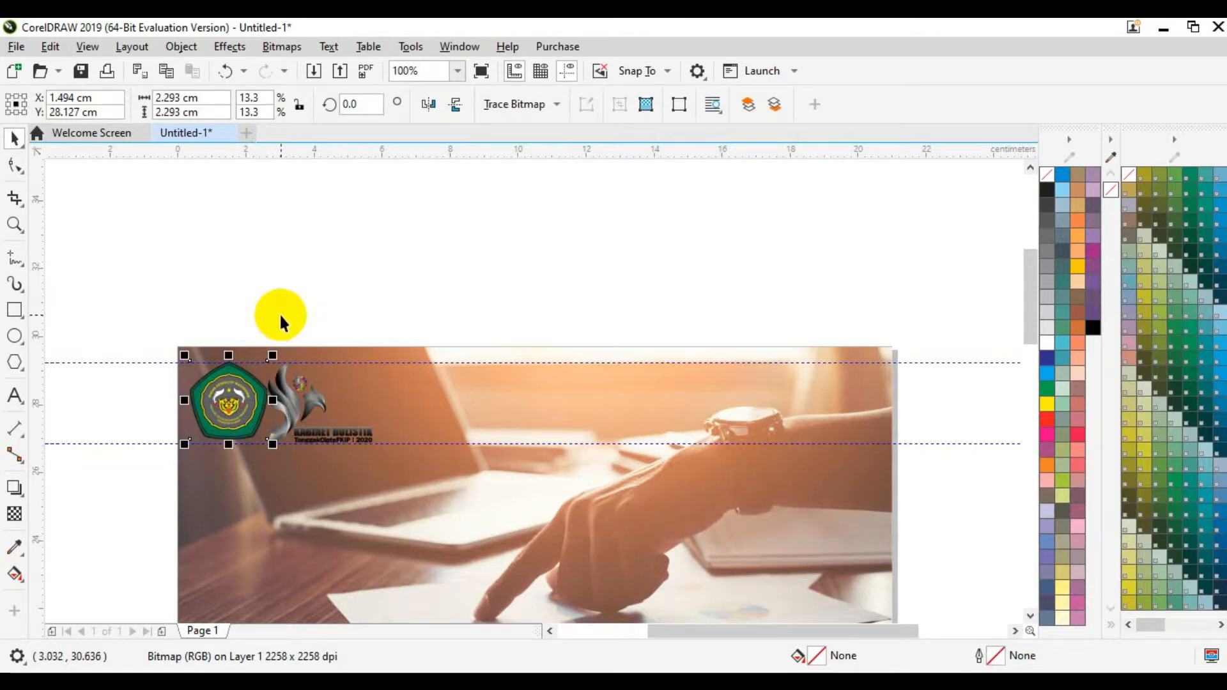
pyautogui.click(298, 401)
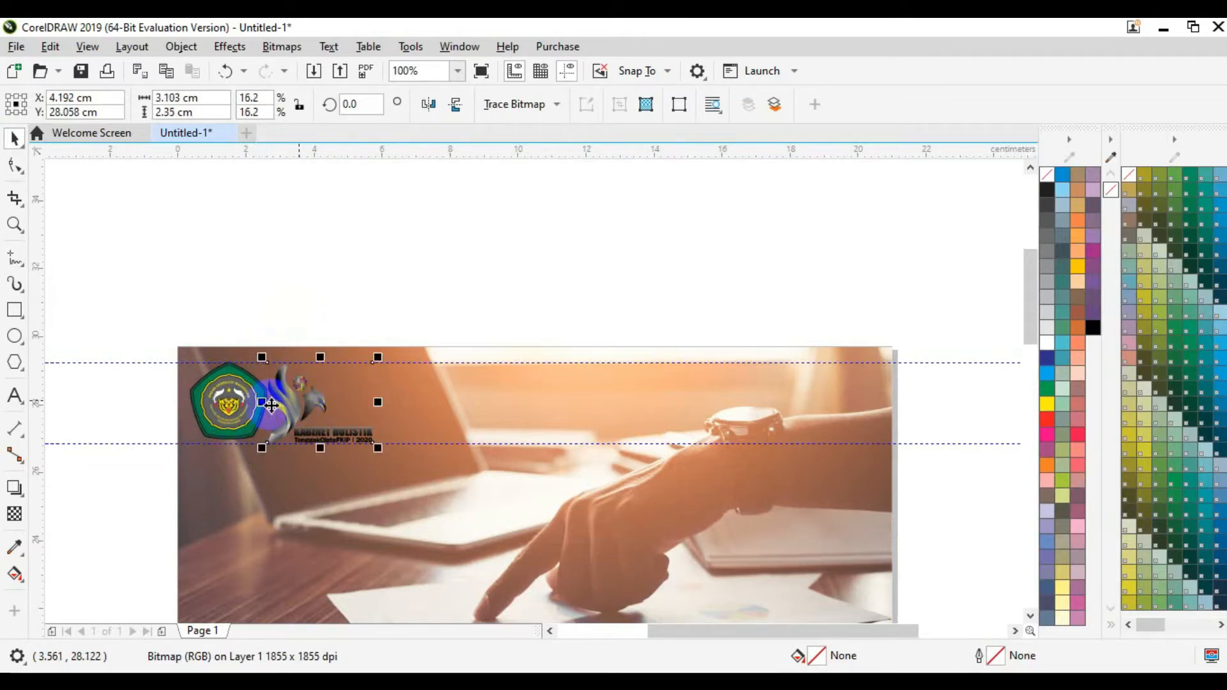
pyautogui.click(239, 407)
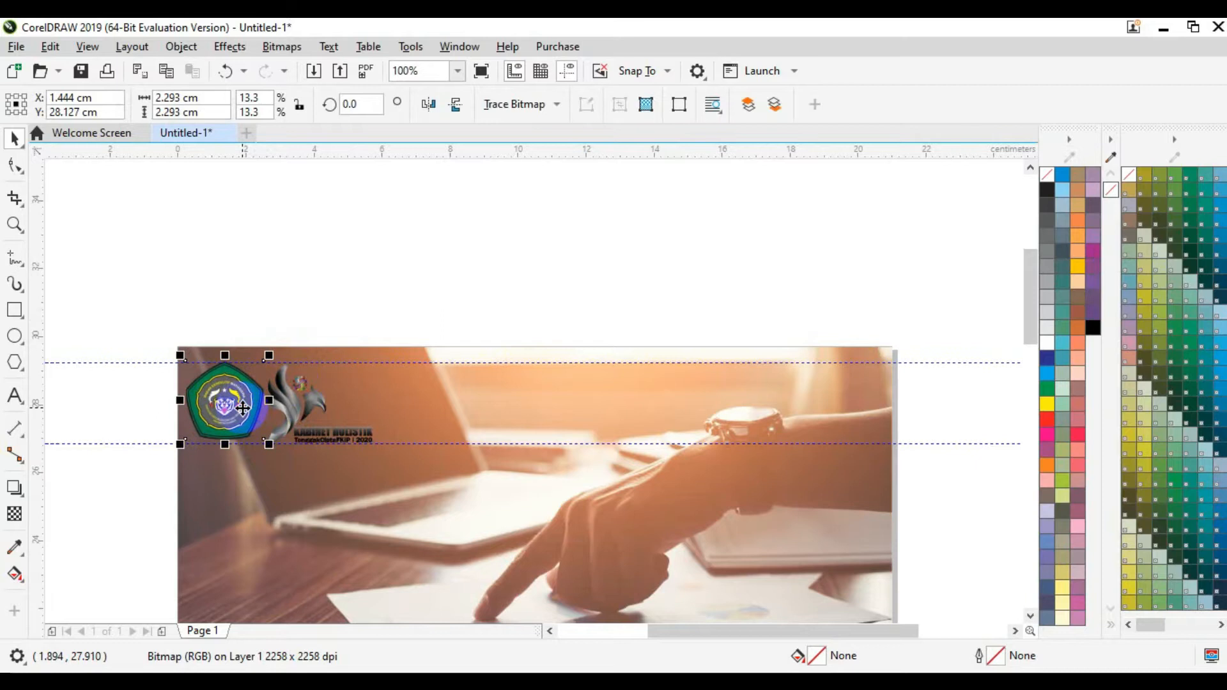
pyautogui.click(300, 395)
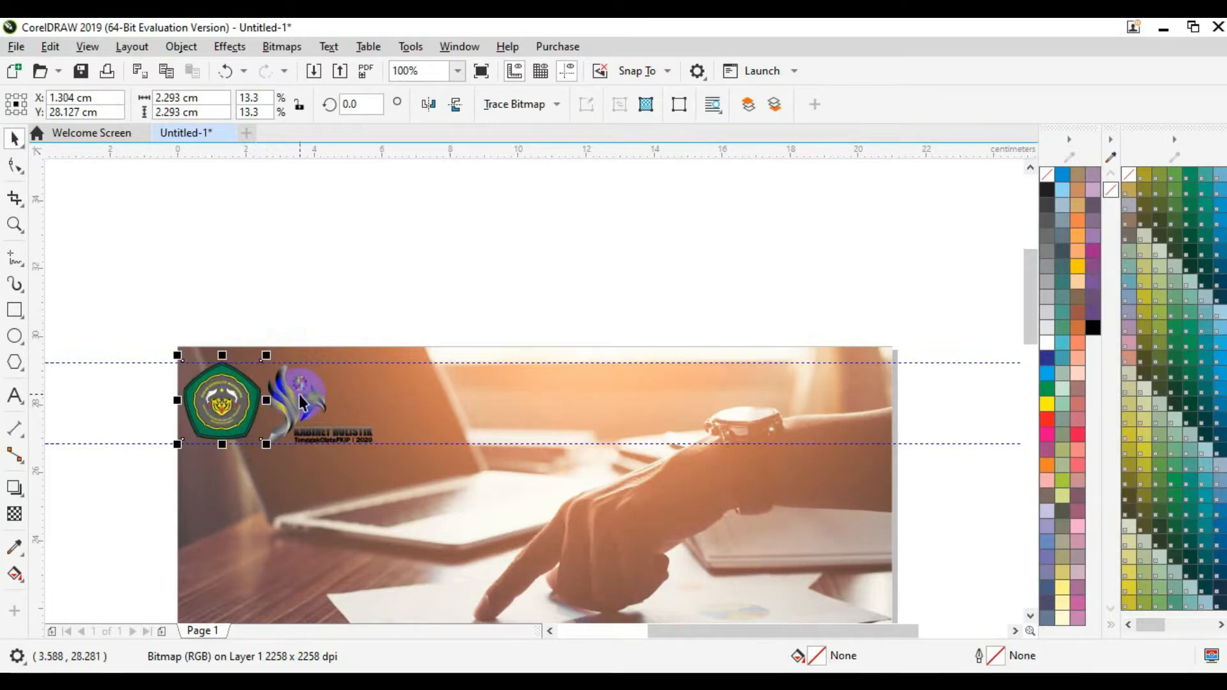
pyautogui.moveTo(299, 394); pyautogui.dragTo(300, 394)
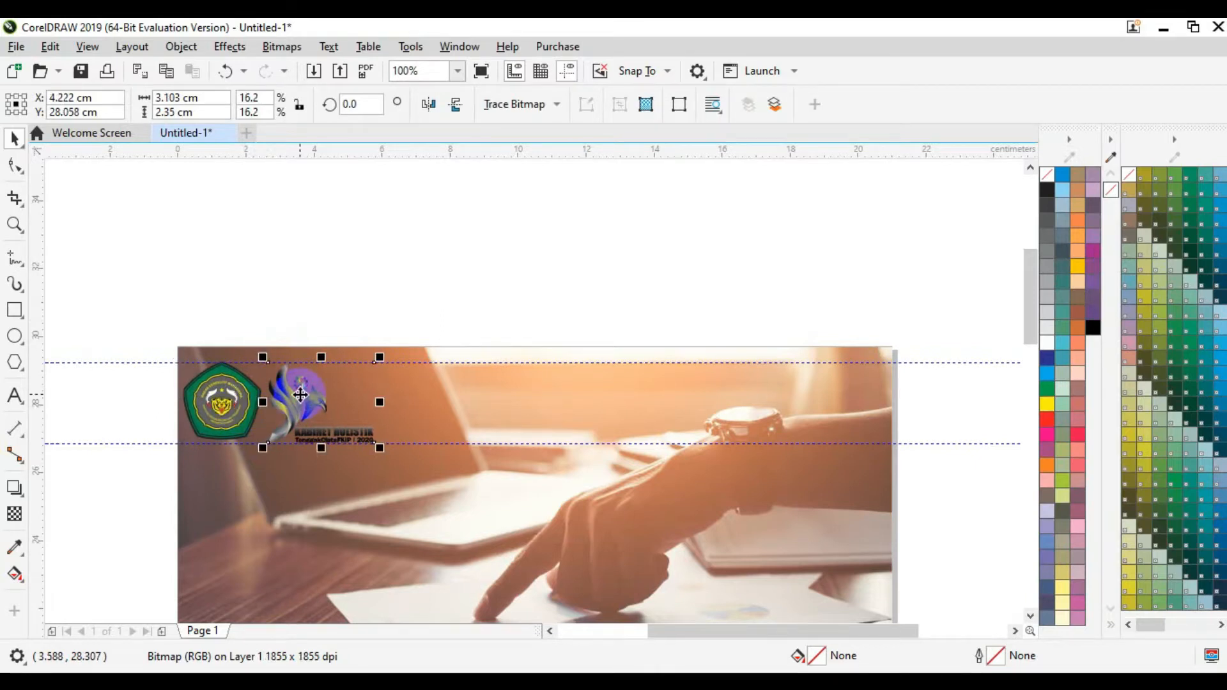
pyautogui.click(90, 293)
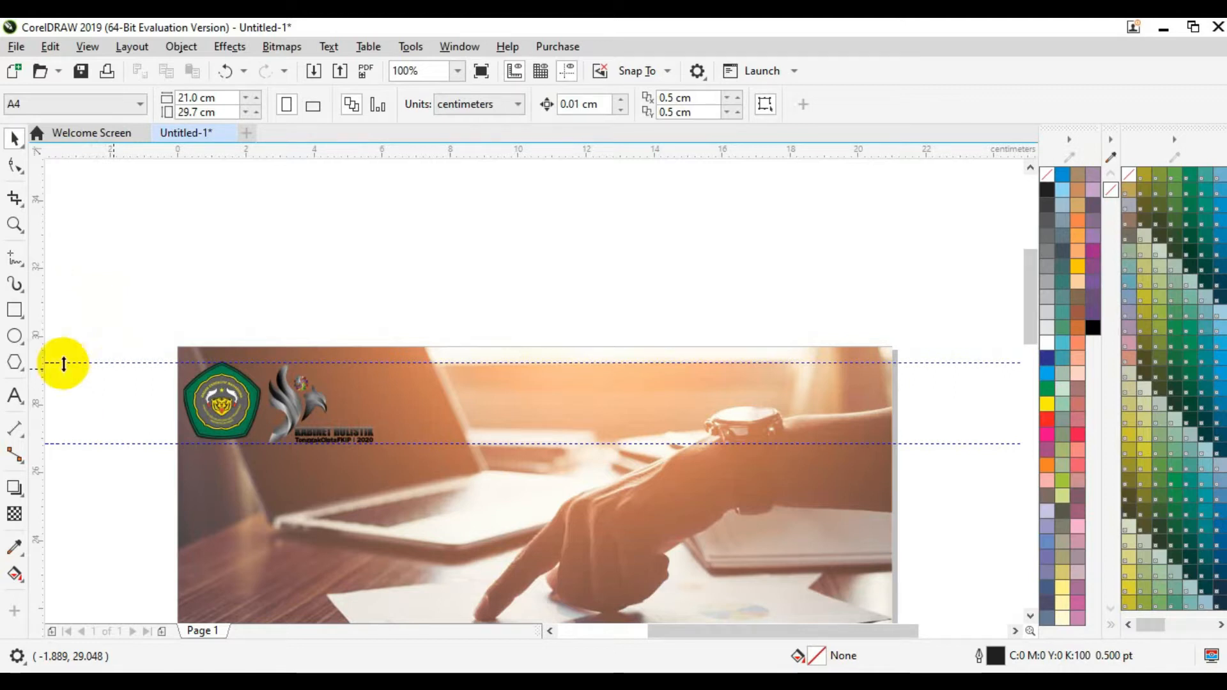
# Step: Type four lines over the photo: BADAN EKSEKUTIF MAHASISWA, FAKULTAS KEGURUAN DAN ILMU PENDIDIKAN, UNIVERSITAS SILIWANGI, PERIODE 2020
pyautogui.click(14, 400)
pyautogui.click(461, 492)
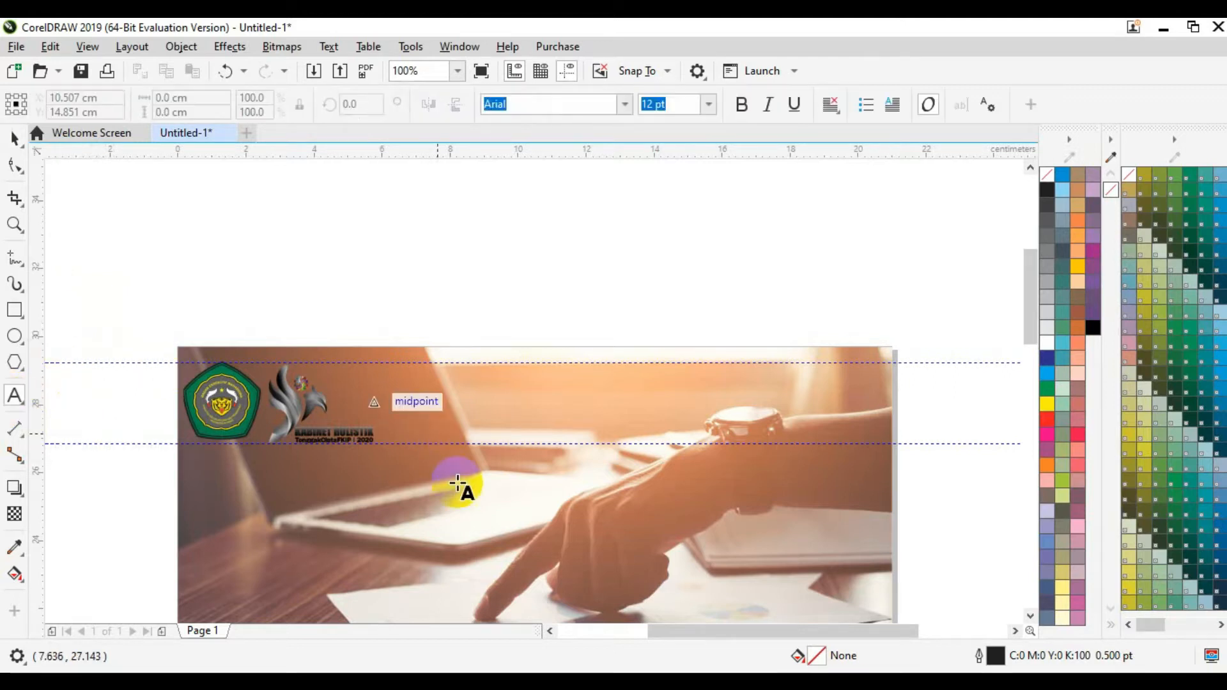
pyautogui.write('BADA')
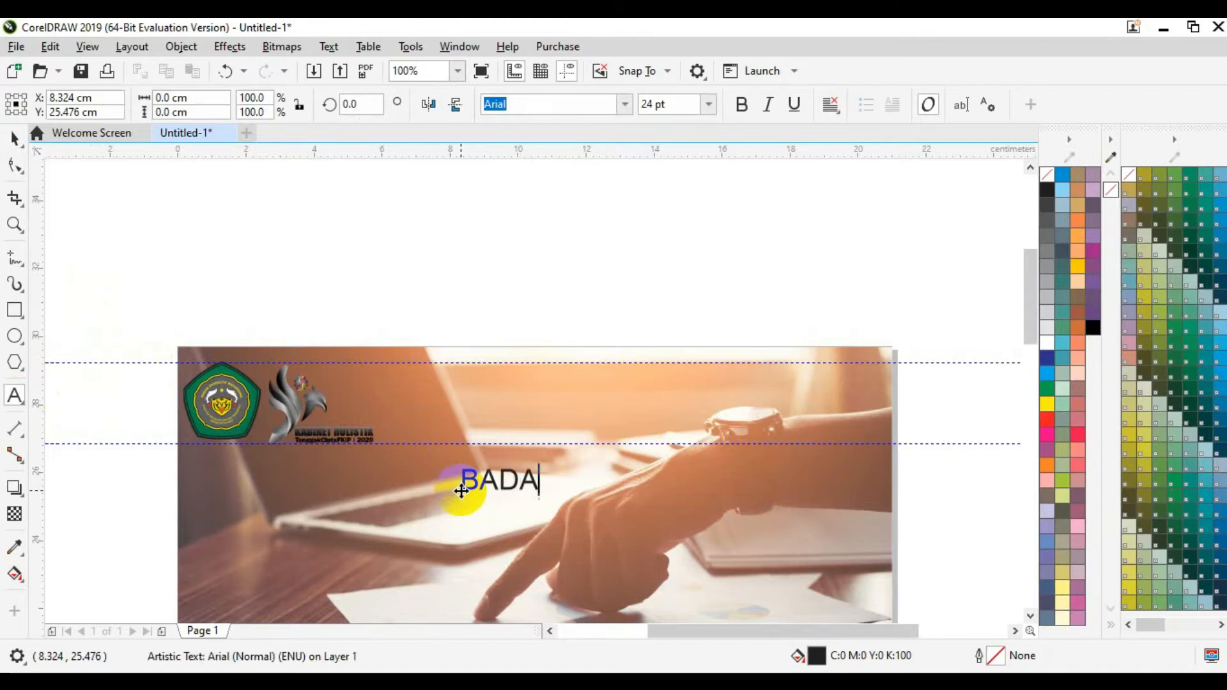
pyautogui.write('N EKSEKU')
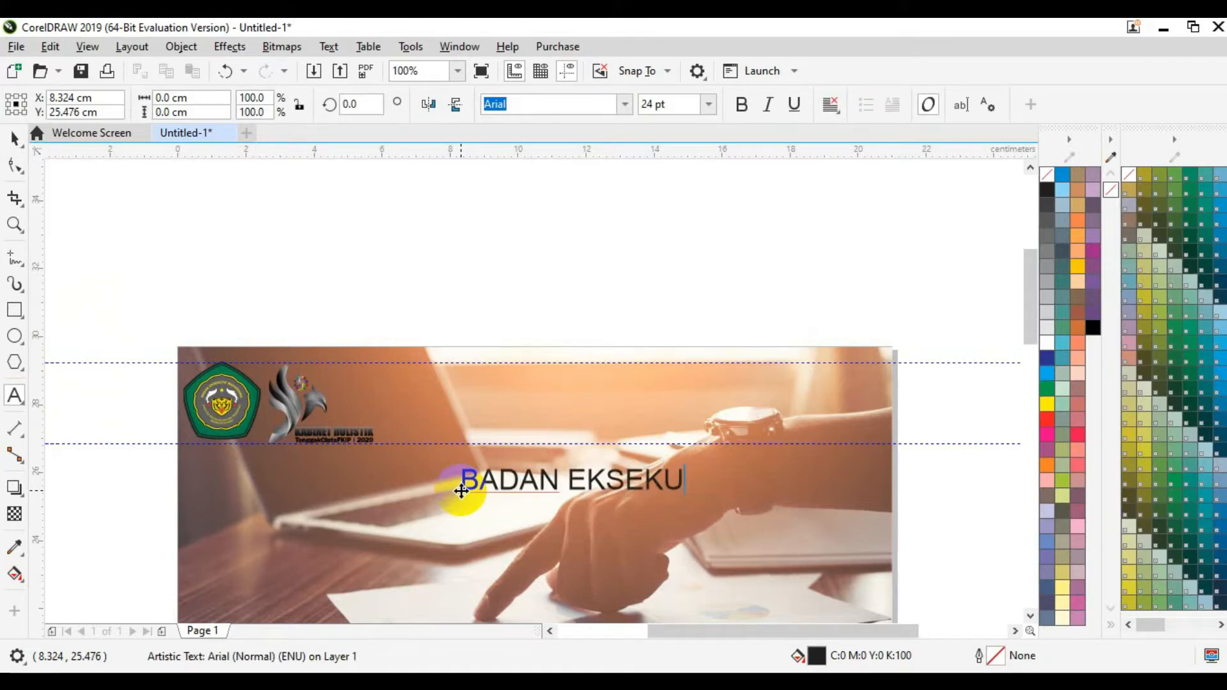
pyautogui.write('TIF MAHAS')
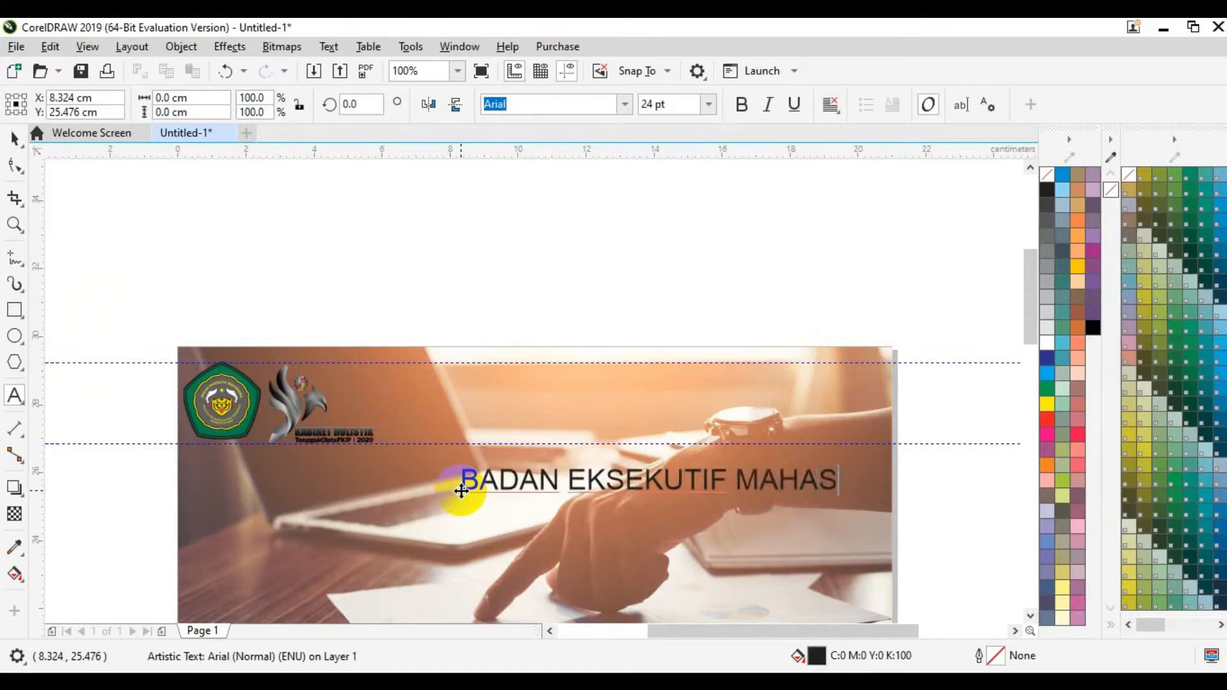
pyautogui.write('ISWA')
pyautogui.click(461, 491)
pyautogui.write('FAKU')
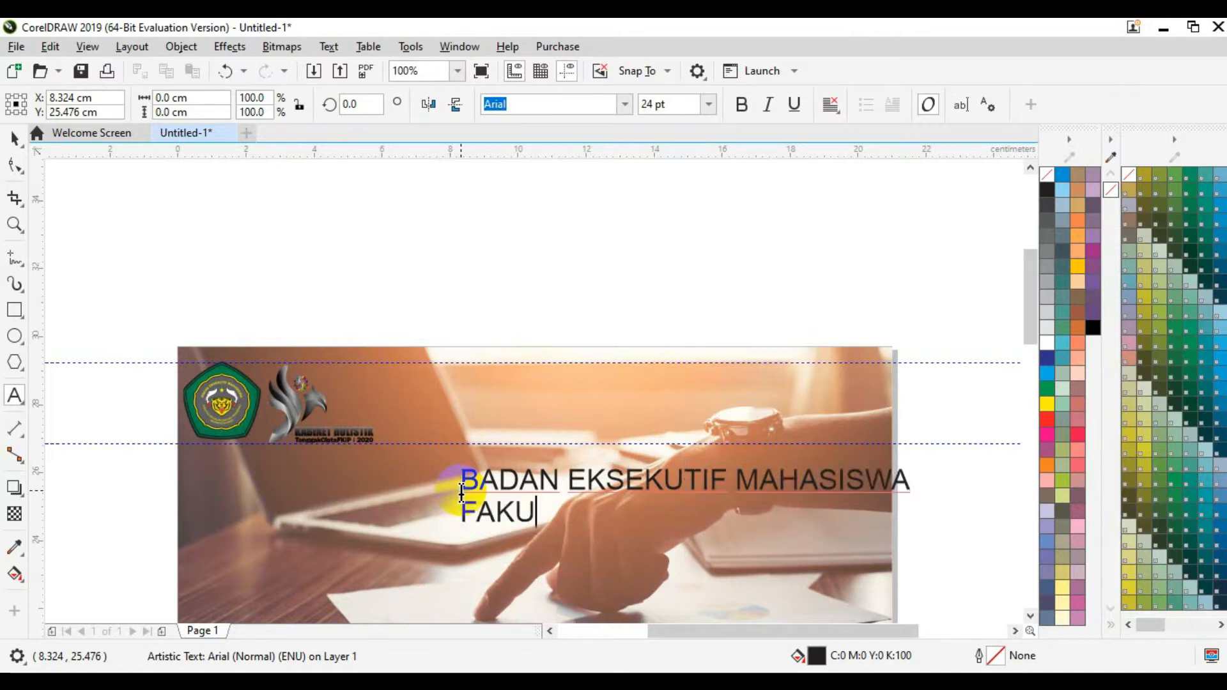
pyautogui.write('LTAS ')
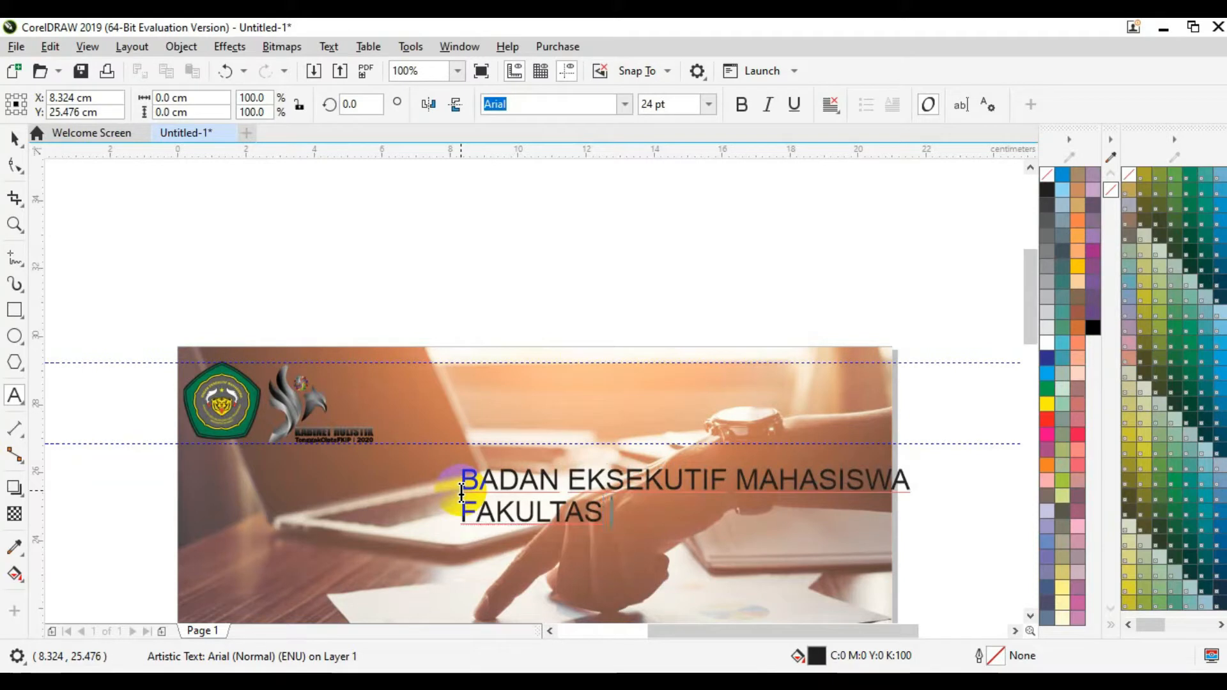
pyautogui.write('KEGURUAN D')
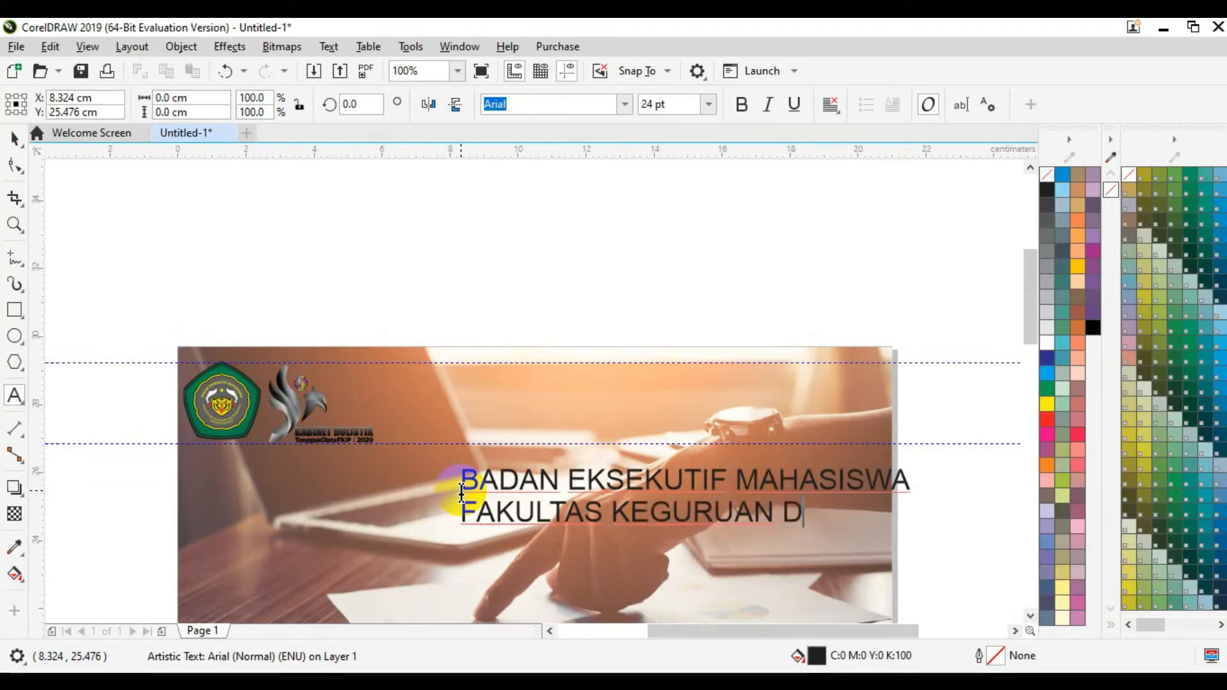
pyautogui.write('AN ILMU')
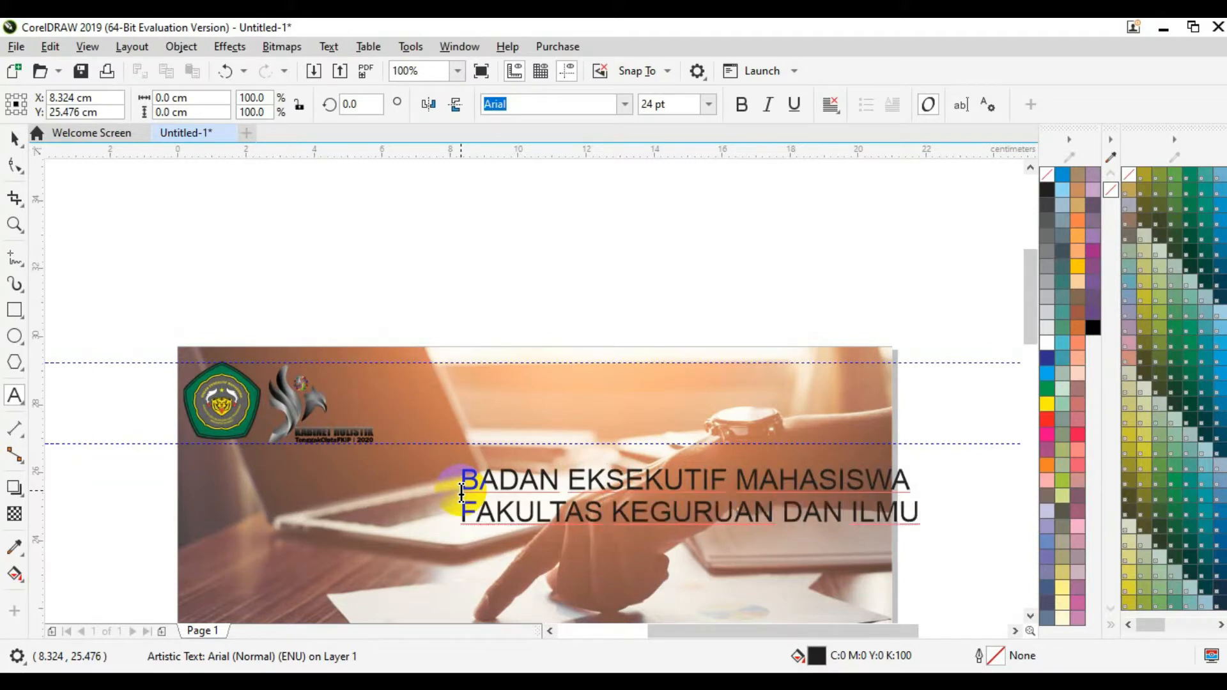
pyautogui.write(' PENDIDIKAN')
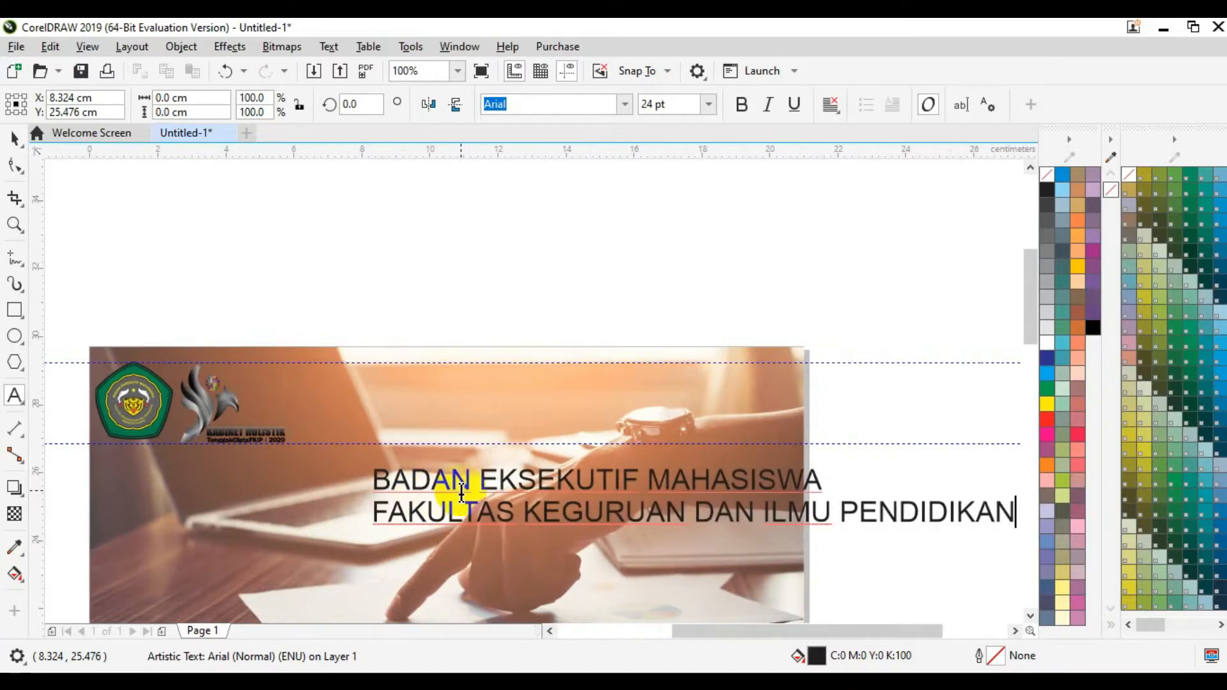
pyautogui.press('Return')
pyautogui.write('UNI')
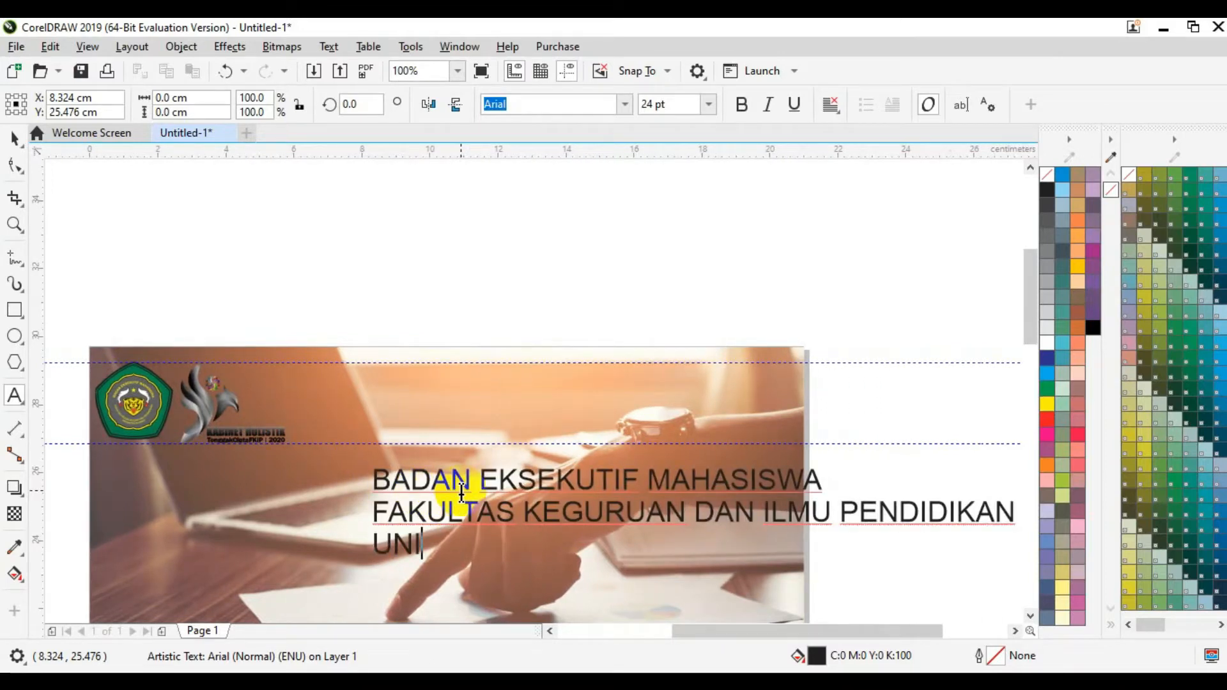
pyautogui.write('VERSITAS S')
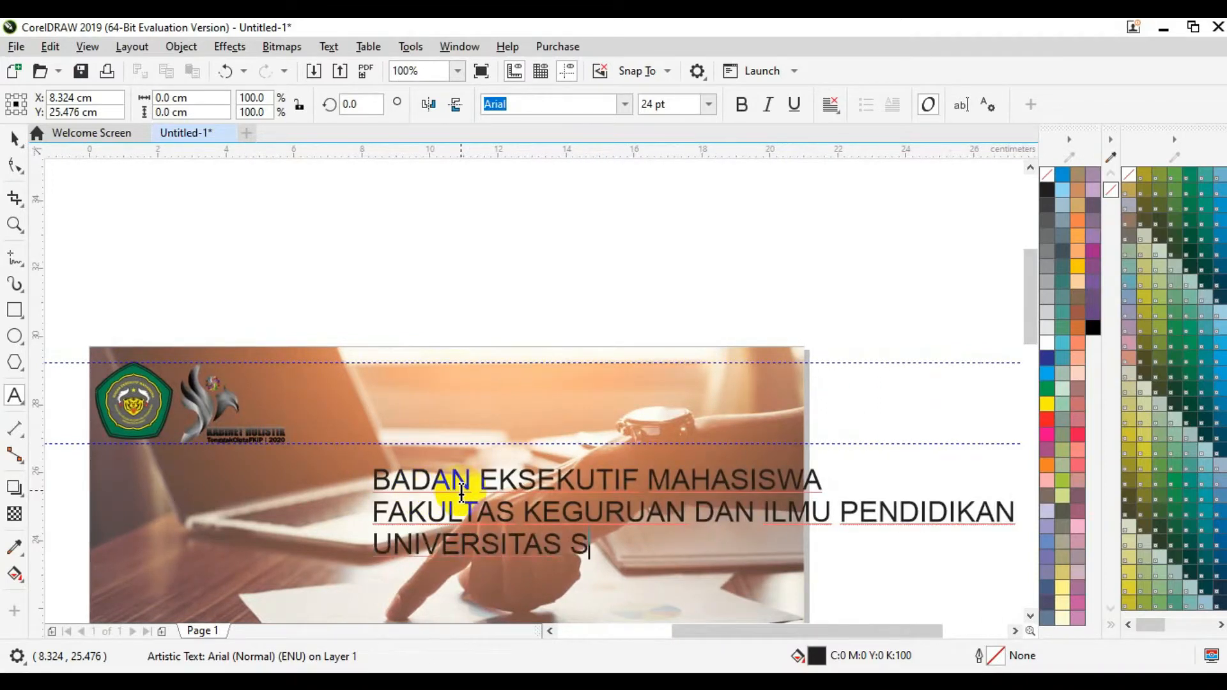
pyautogui.write('ILIWANGI')
pyautogui.press('Return')
pyautogui.write('PERIODE 2020')
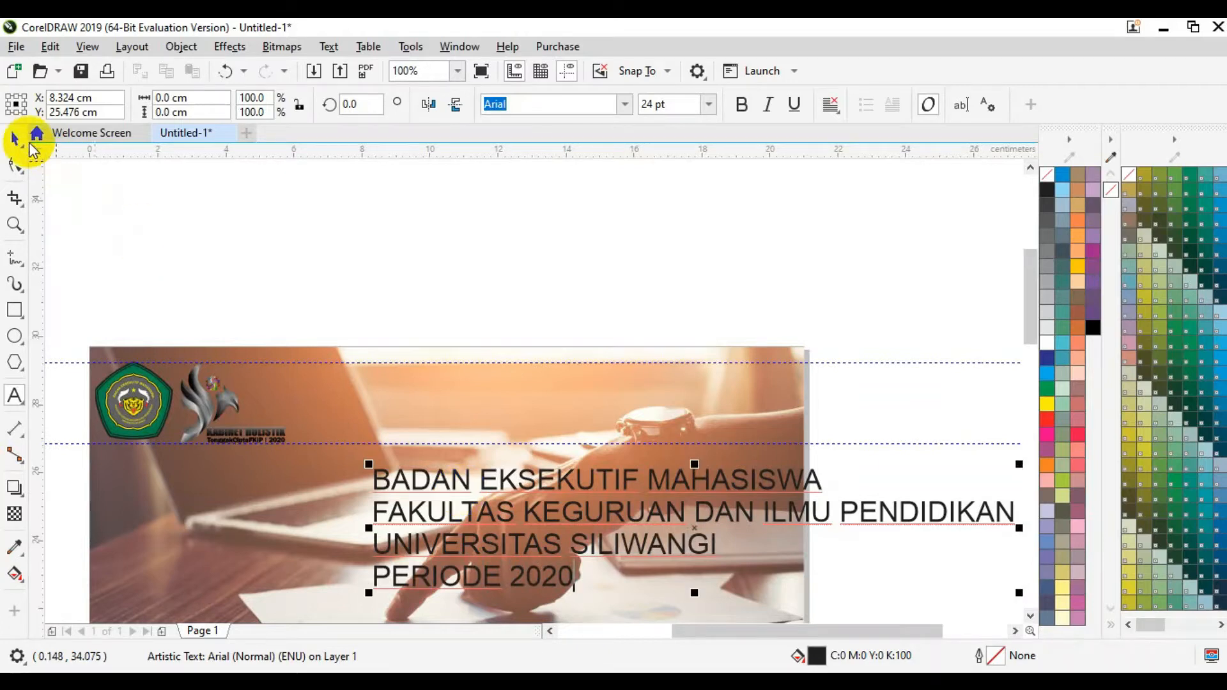
pyautogui.click(14, 135)
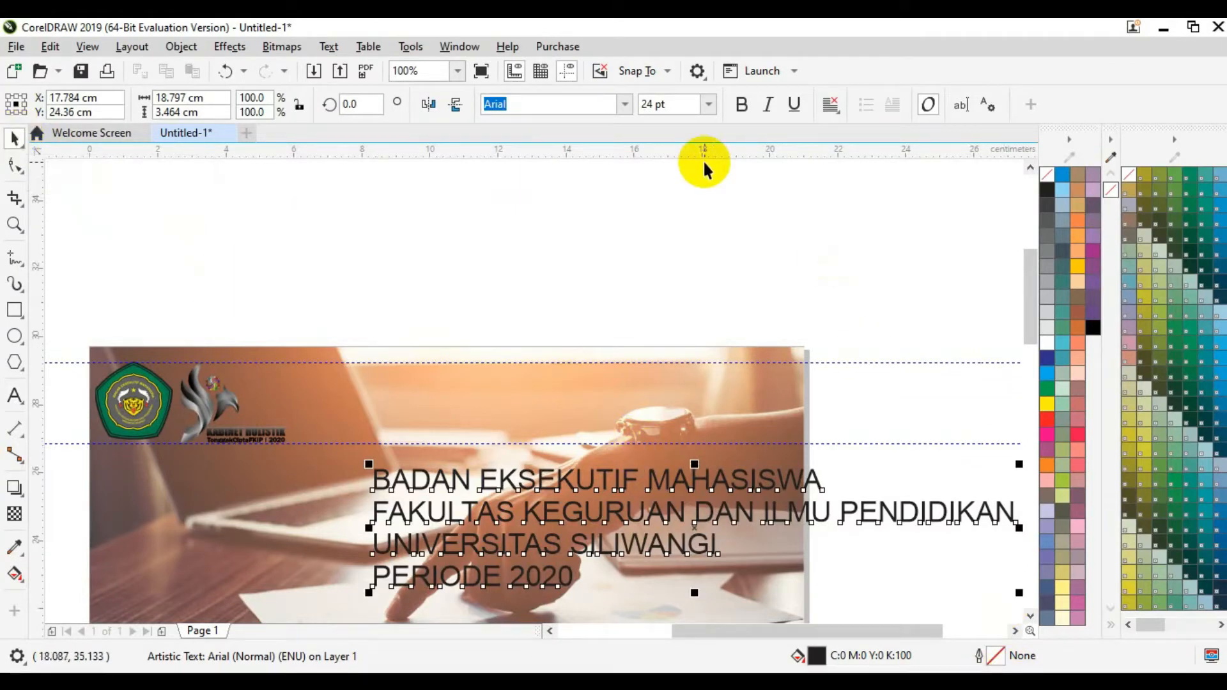
# Step: Make the organisation text 9 pt, bold and right-aligned
pyautogui.click(676, 109)
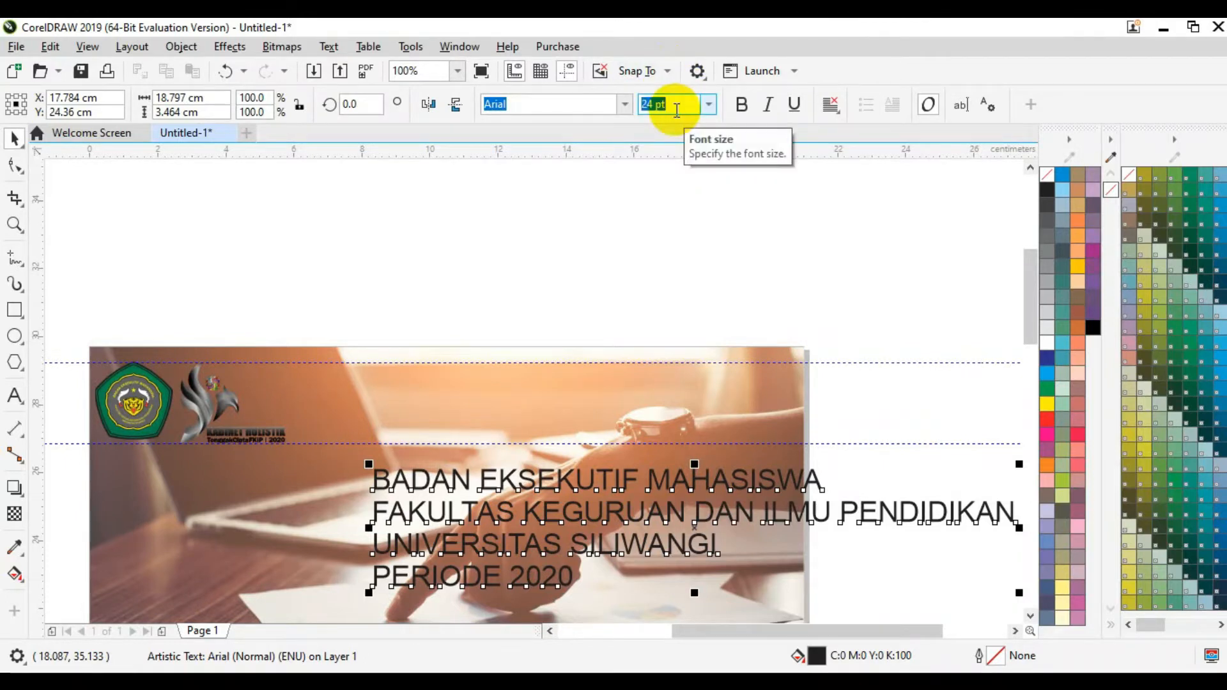
pyautogui.write('9')
pyautogui.press('Return')
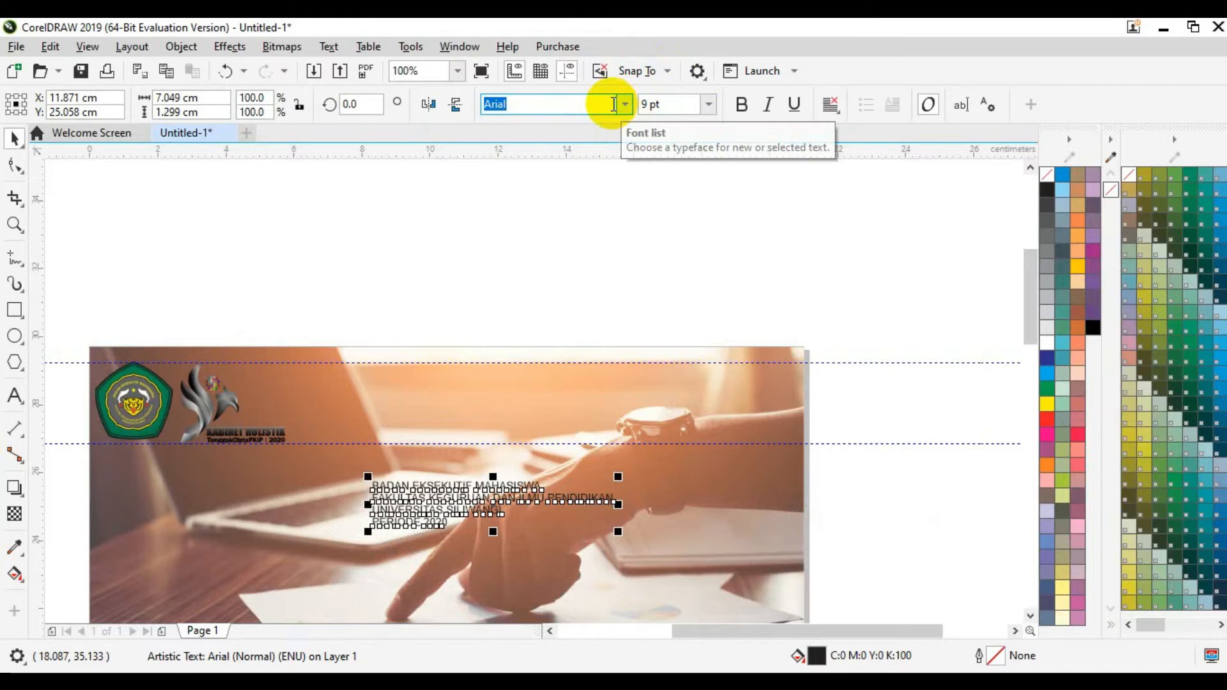
pyautogui.click(740, 113)
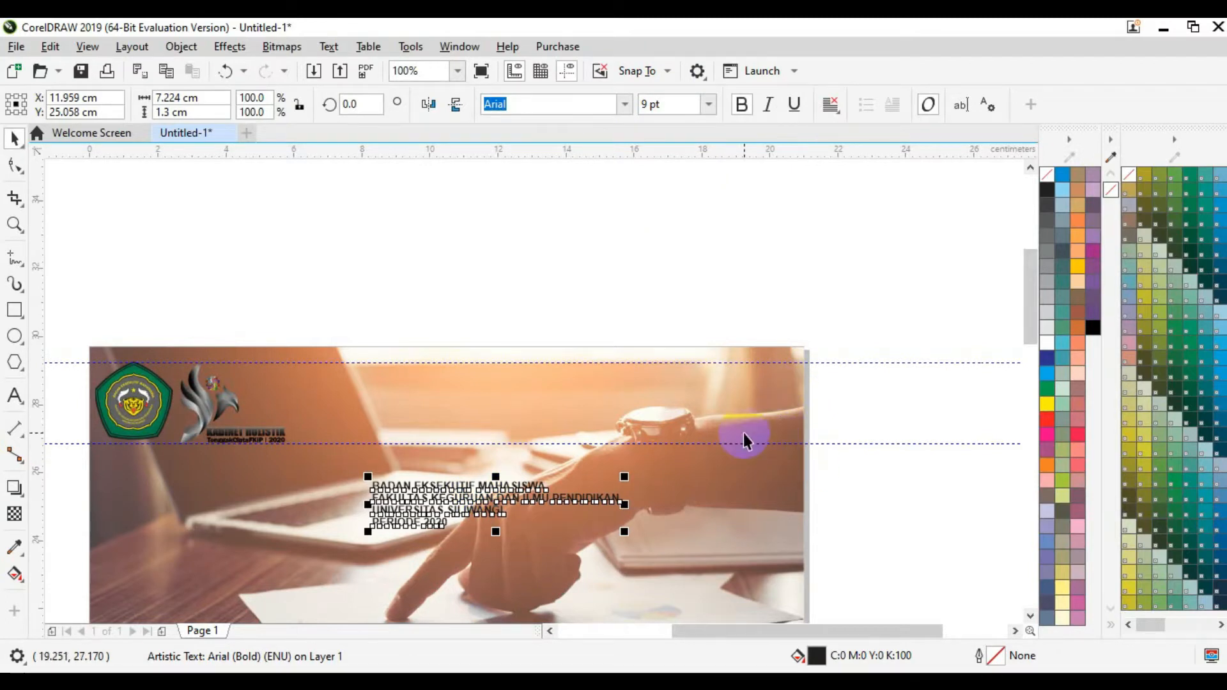
pyautogui.click(829, 105)
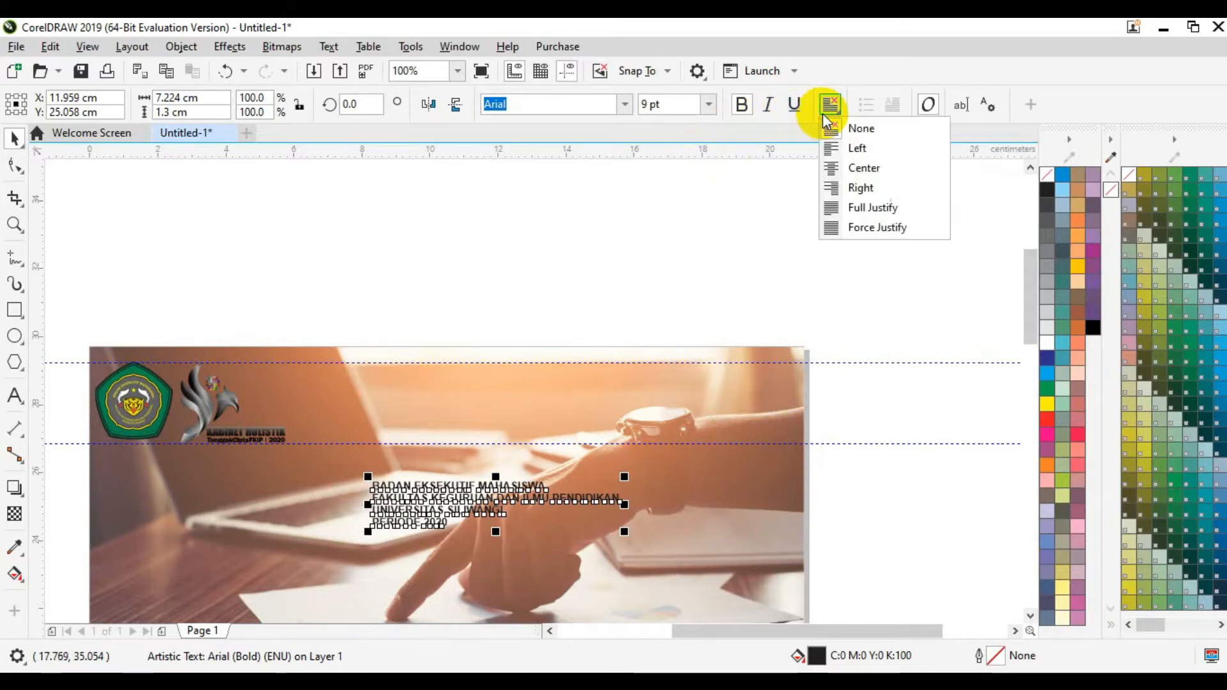
pyautogui.click(858, 191)
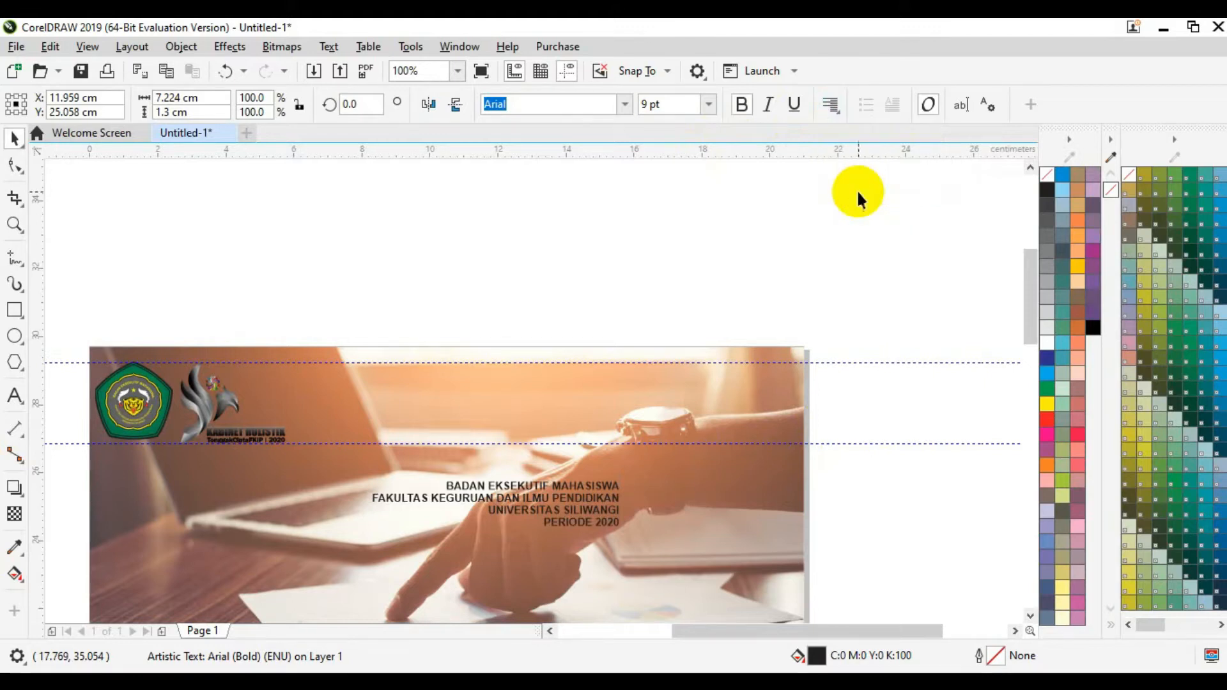
# Step: Move the text block to the header's top-right corner and drag the lower guideline up
pyautogui.click(887, 500)
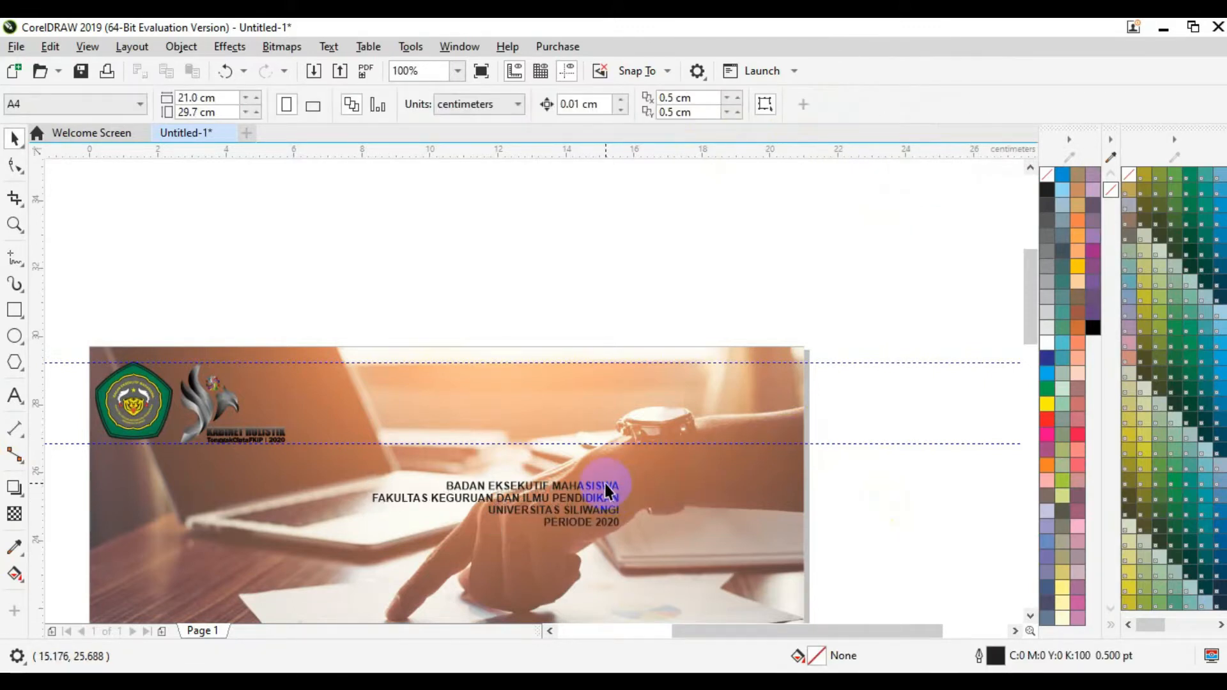
pyautogui.moveTo(606, 492); pyautogui.dragTo(781, 385)
pyautogui.click(861, 453)
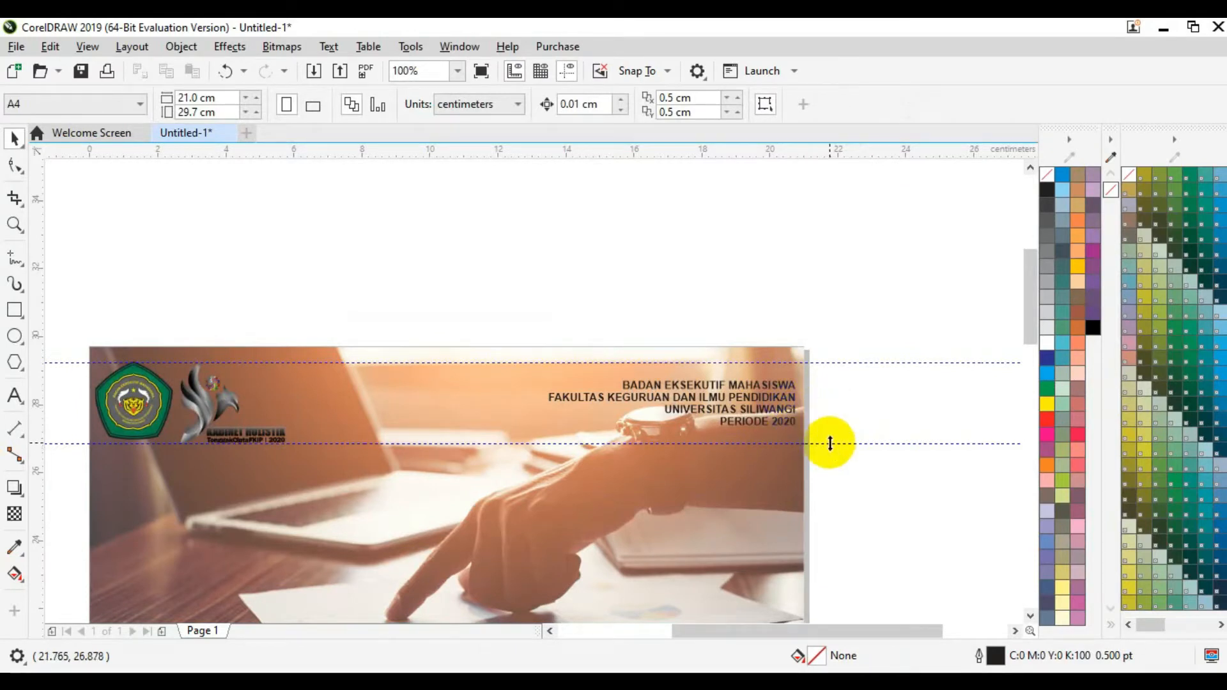
pyautogui.moveTo(829, 443); pyautogui.dragTo(873, 364)
# Step: Place a new text line reading 'WEBINAR KEWIRAUSAHAAN' mid-photo and select it as an object
pyautogui.scroll(-1, 1029, 348)
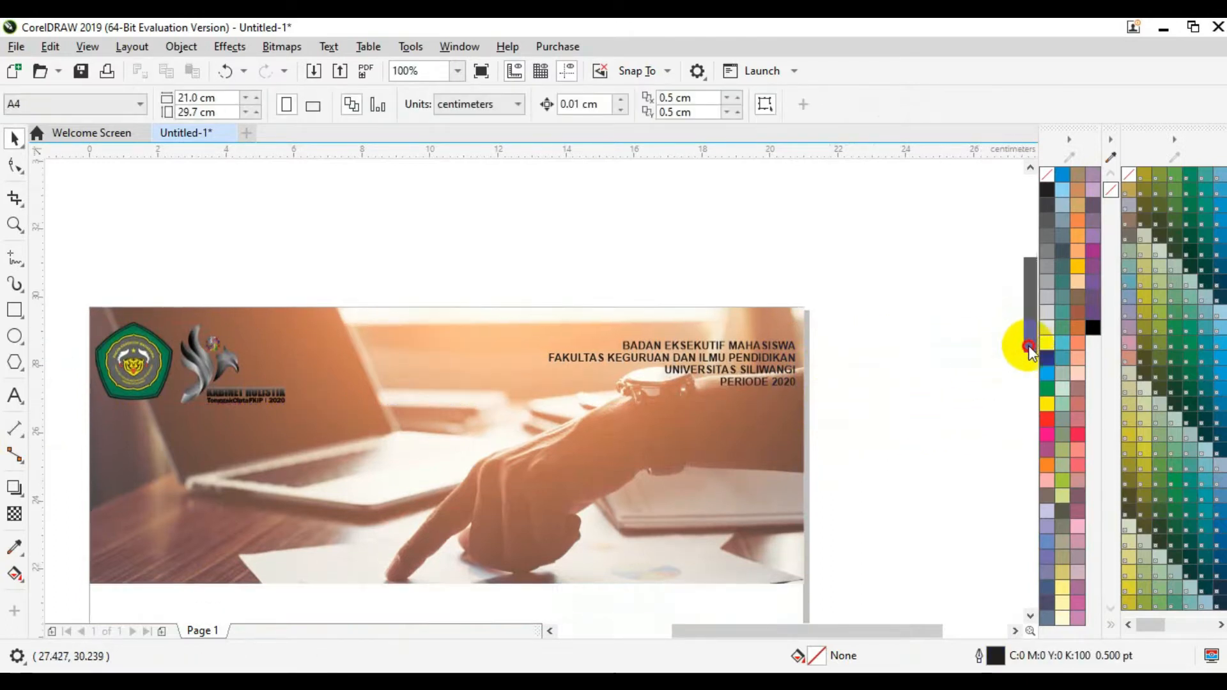
pyautogui.scroll(-3, 1029, 349)
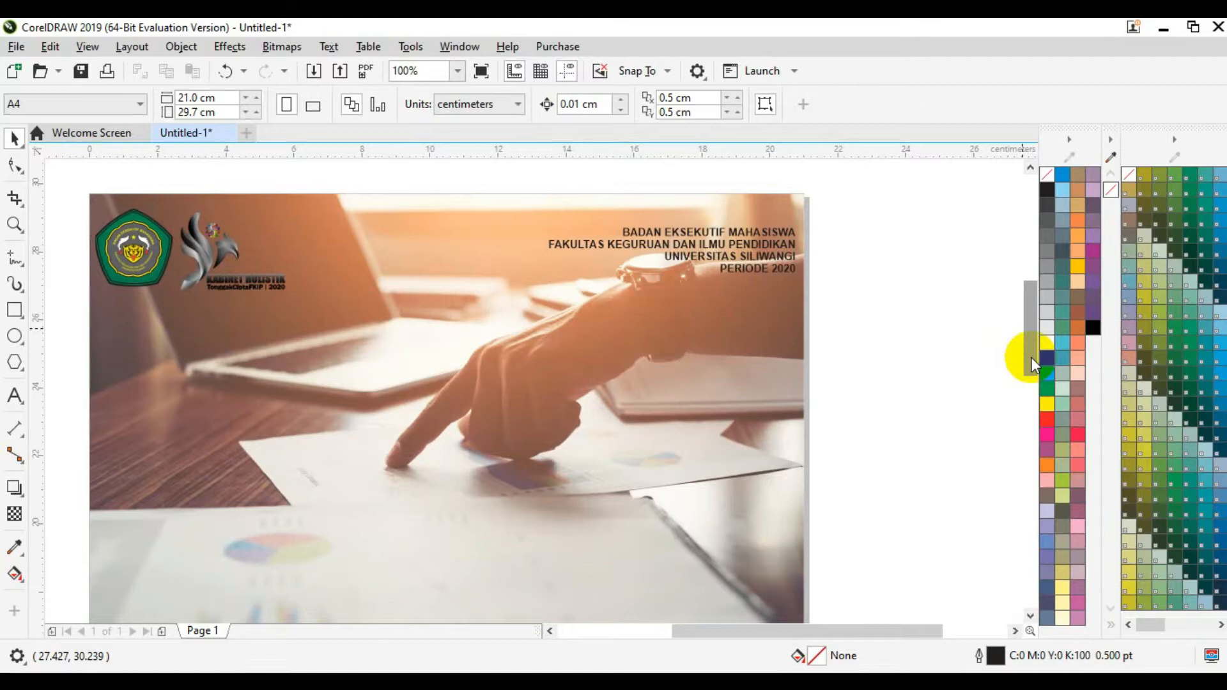
pyautogui.click(14, 395)
pyautogui.click(272, 356)
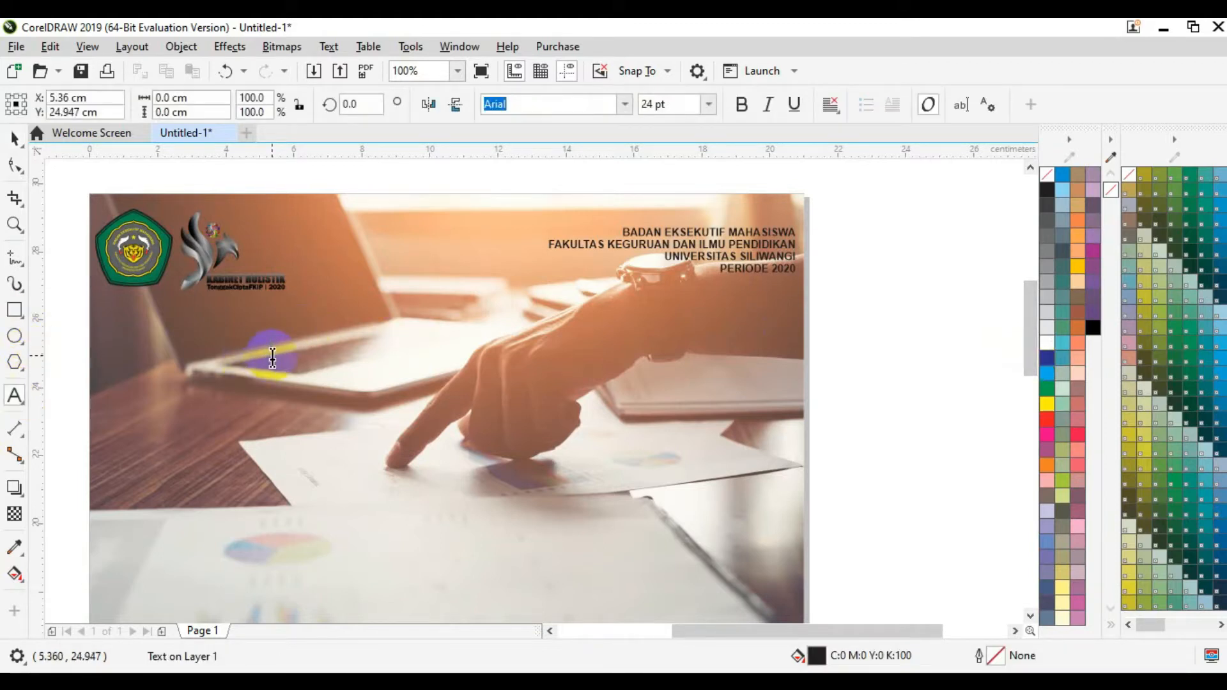
pyautogui.write('WEBINAR KEWIRAUSAHAAN')
pyautogui.hotkey('ctrl', 'space')
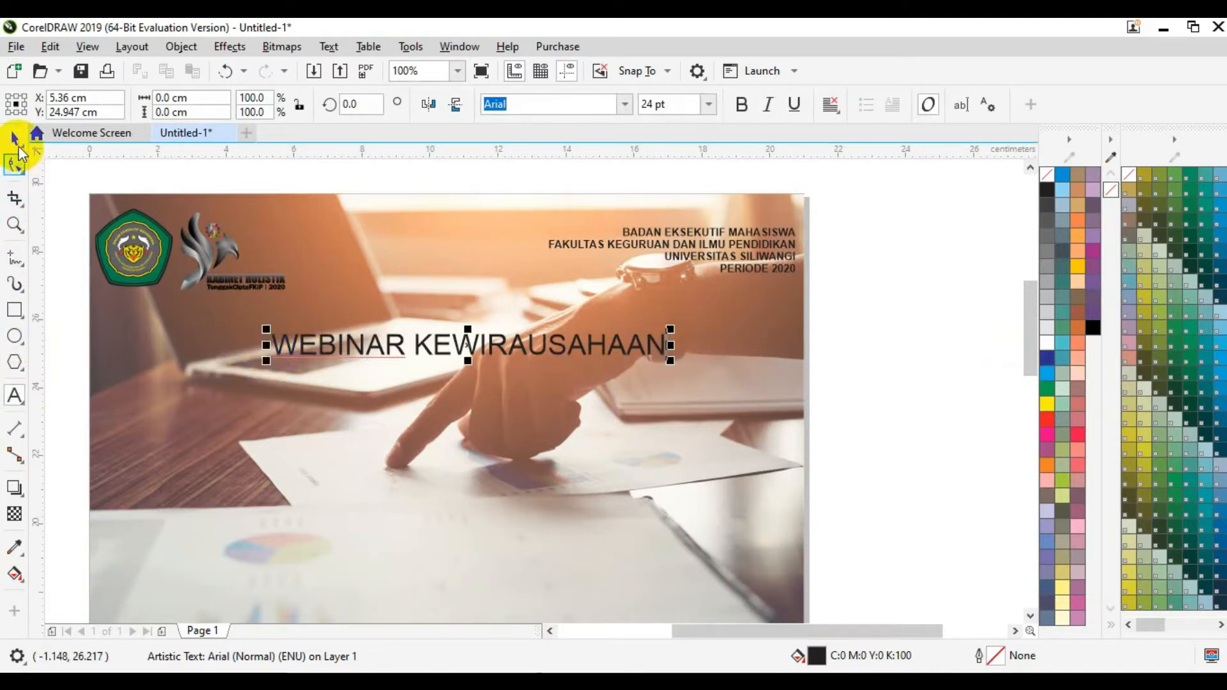
pyautogui.click(16, 142)
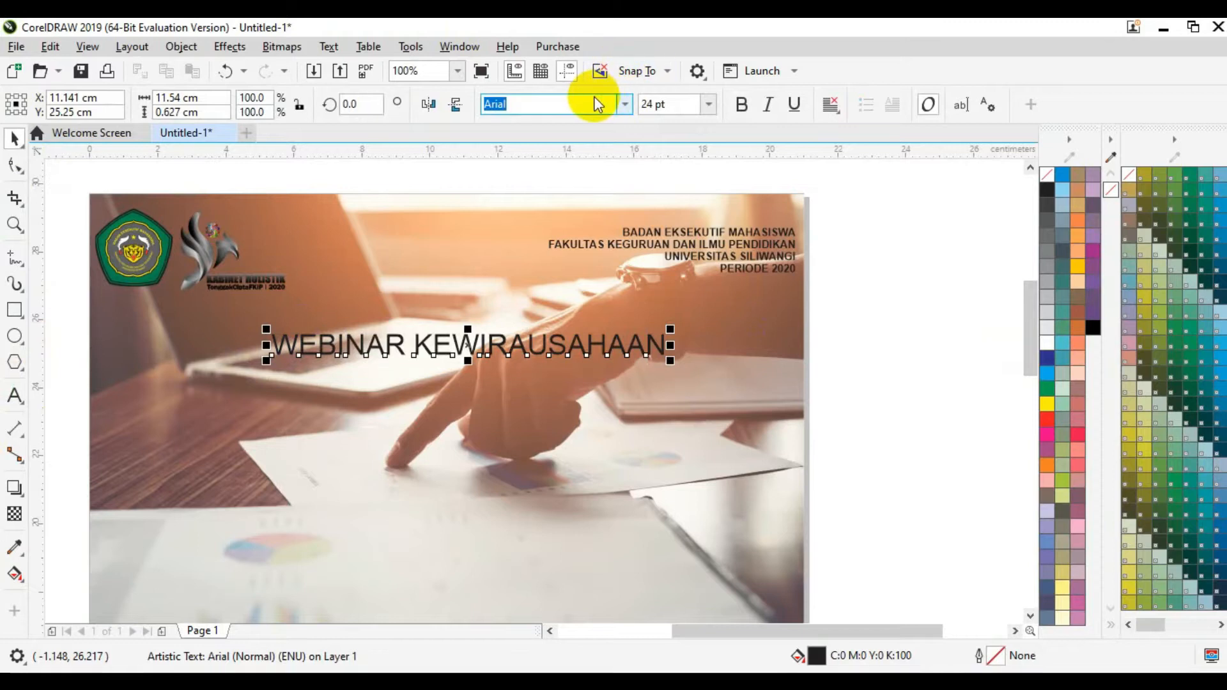
# Step: Change the title's font to Carter One at 34 pt
pyautogui.click(596, 102)
pyautogui.press('BackSpace')
pyautogui.press('BackSpace')
pyautogui.press('BackSpace')
pyautogui.press('BackSpace')
pyautogui.press('BackSpace')
pyautogui.write('Carter One')
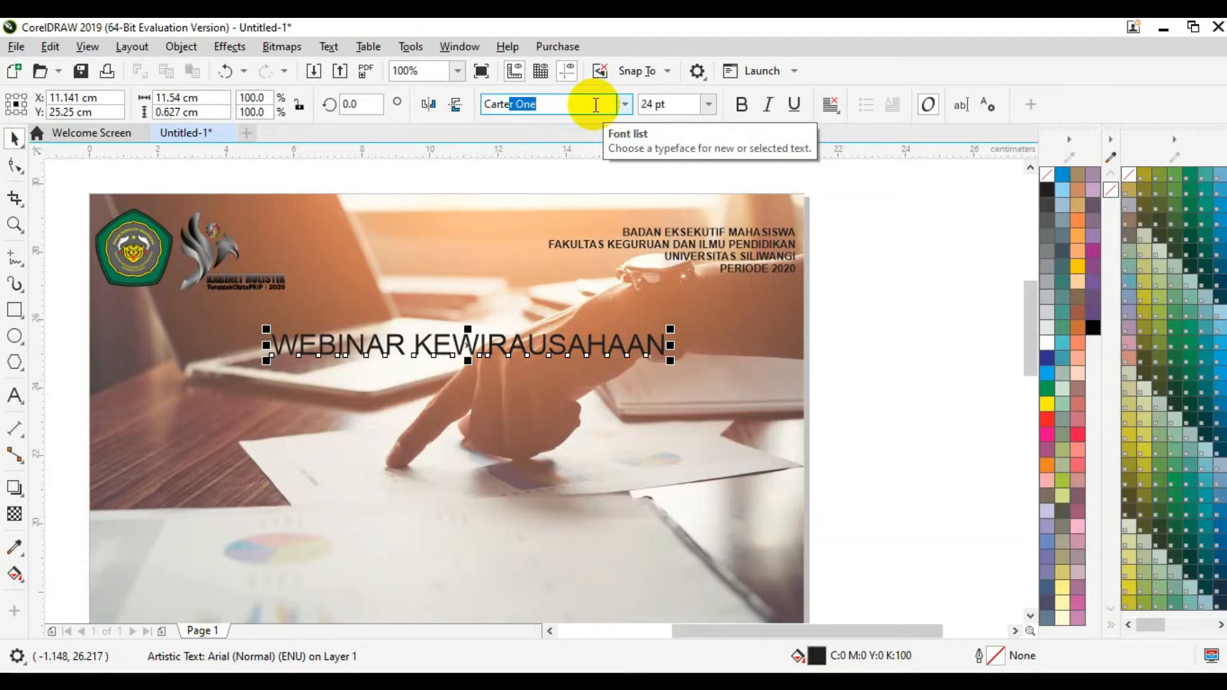
pyautogui.press('Return')
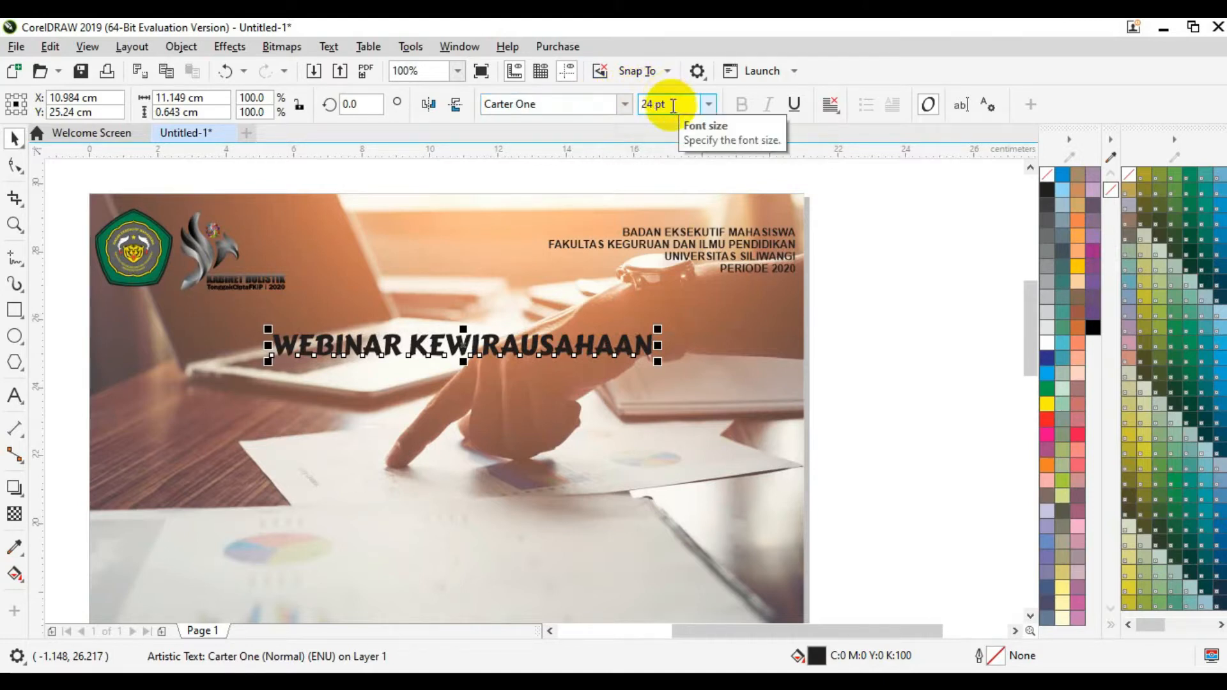
pyautogui.click(673, 105)
pyautogui.write('34')
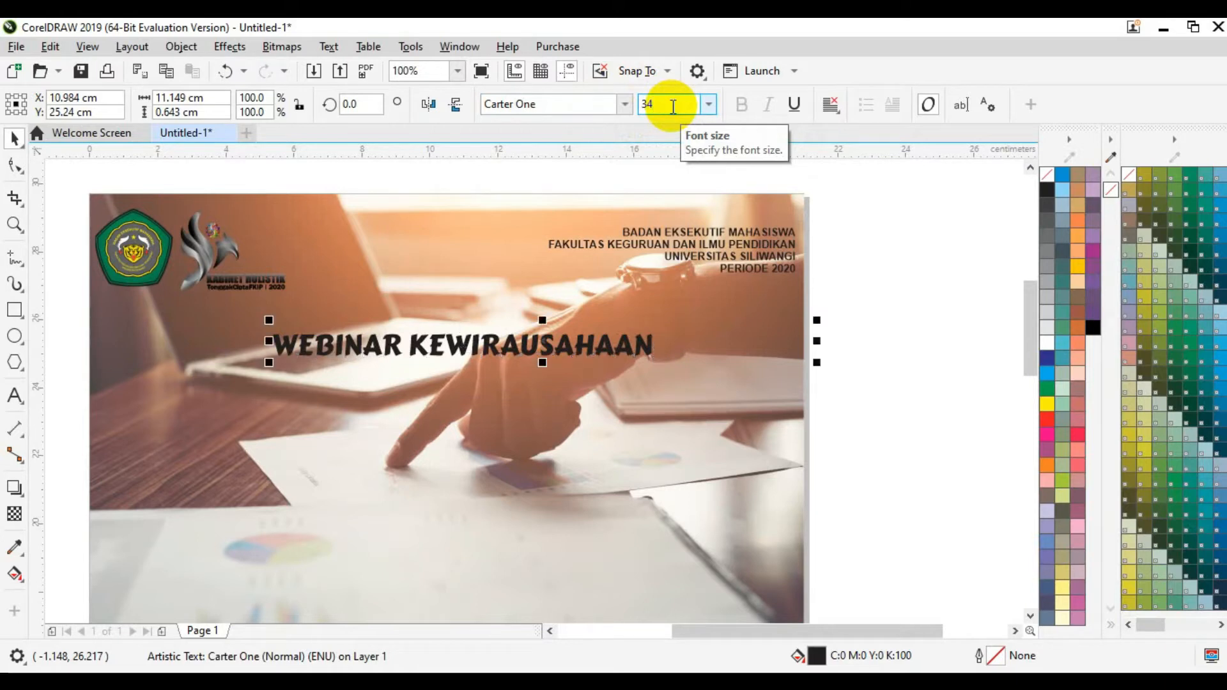
pyautogui.press('Return')
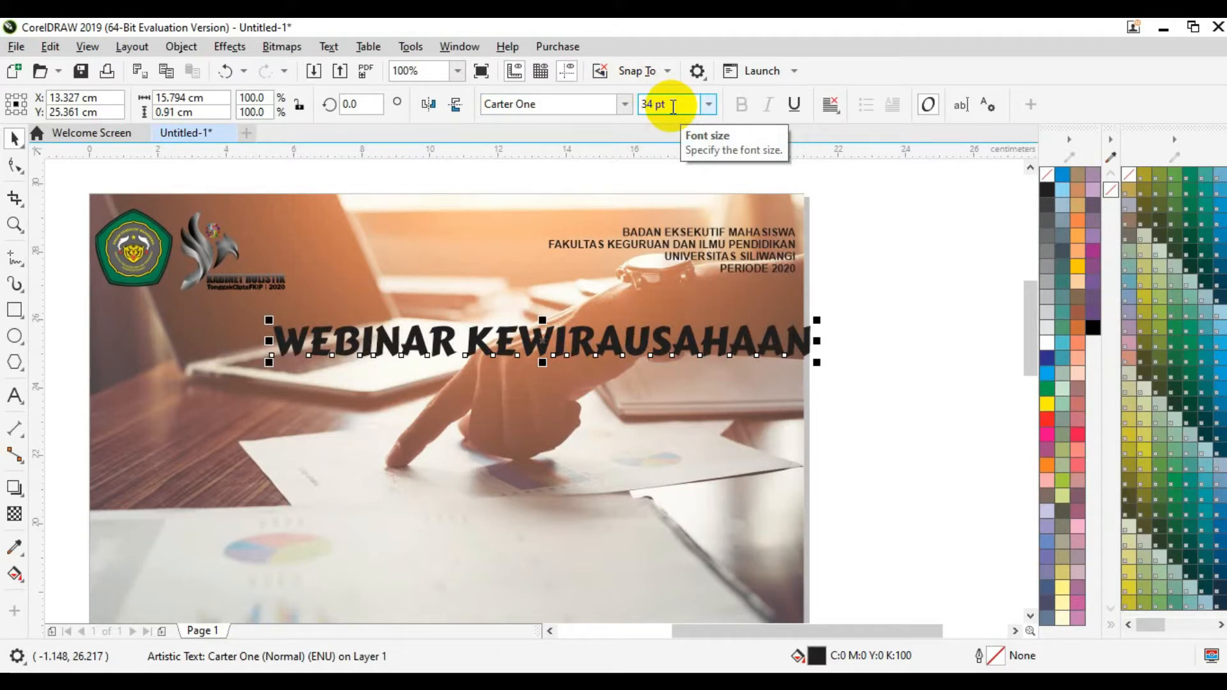
# Step: Centre the title horizontally on the page and set its Y position to 25 cm
pyautogui.press('p')
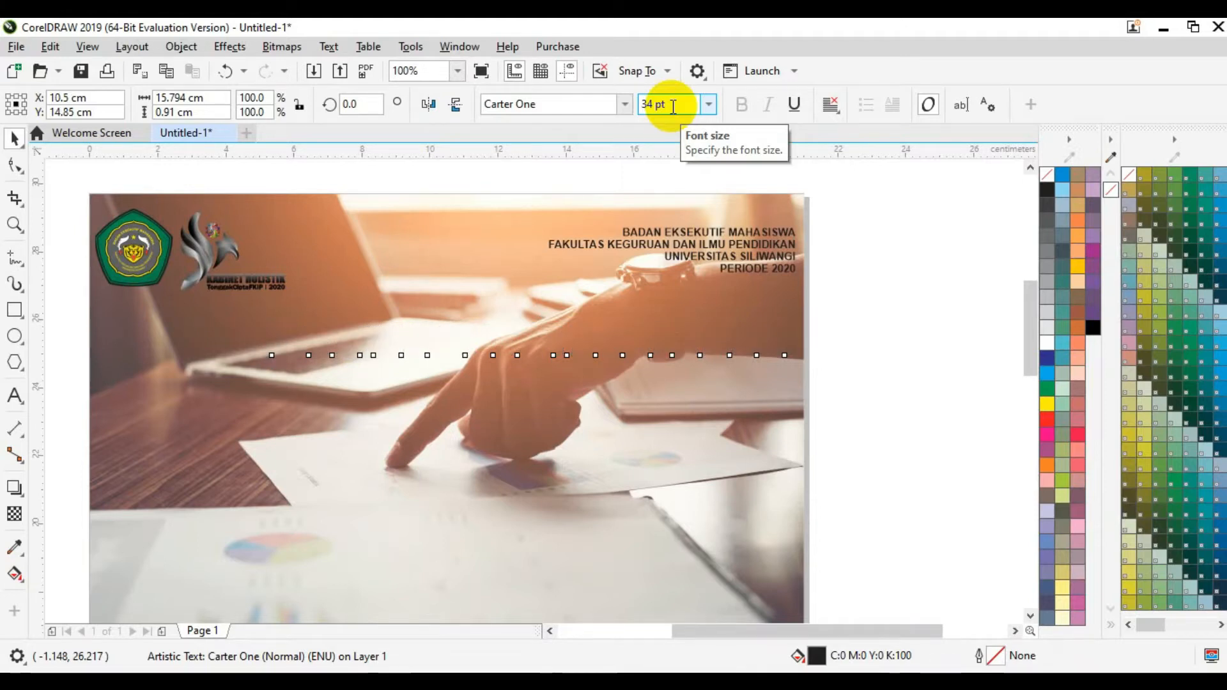
pyautogui.moveTo(1028, 298)
pyautogui.mouseDown()
pyautogui.moveTo(1030, 366)
pyautogui.moveTo(1015, 288)
pyautogui.mouseUp()
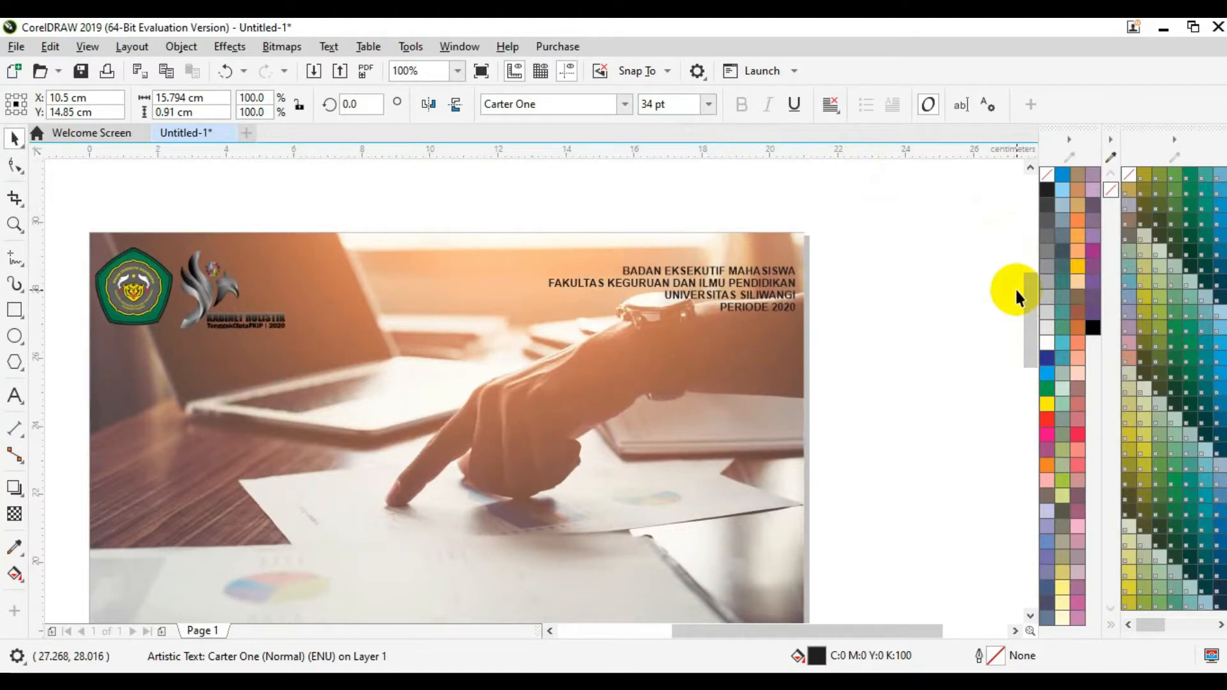
pyautogui.click(56, 112)
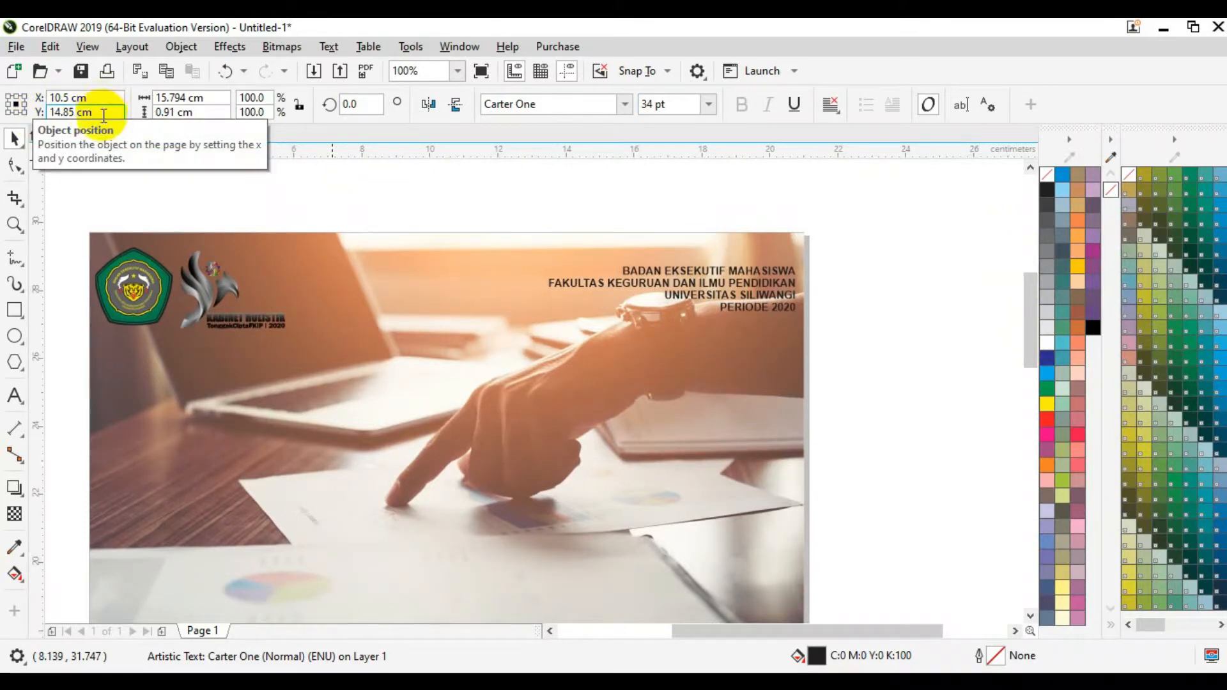
pyautogui.press('BackSpace')
pyautogui.press('BackSpace')
pyautogui.press('BackSpace')
pyautogui.press('BackSpace')
pyautogui.press('BackSpace')
pyautogui.press('BackSpace')
pyautogui.press('BackSpace')
pyautogui.press('BackSpace')
pyautogui.write('25')
pyautogui.press('Return')
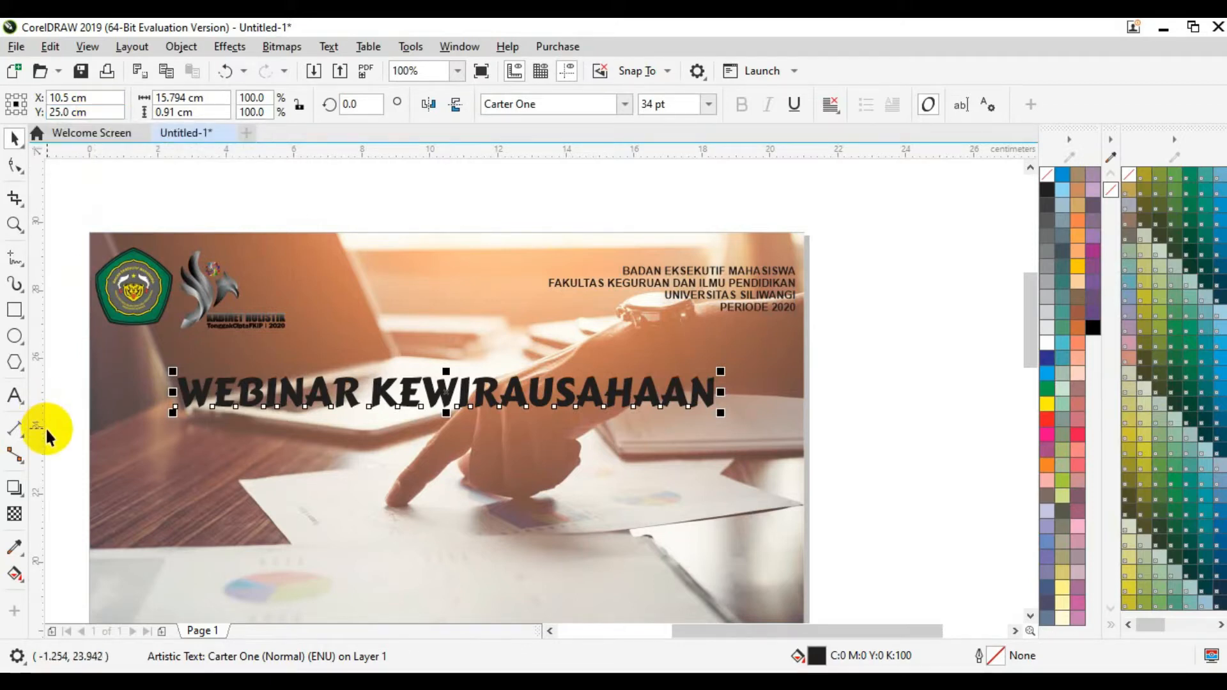
# Step: Add an orange outer contour around the title and reduce its offset to 0.356 cm
pyautogui.click(21, 497)
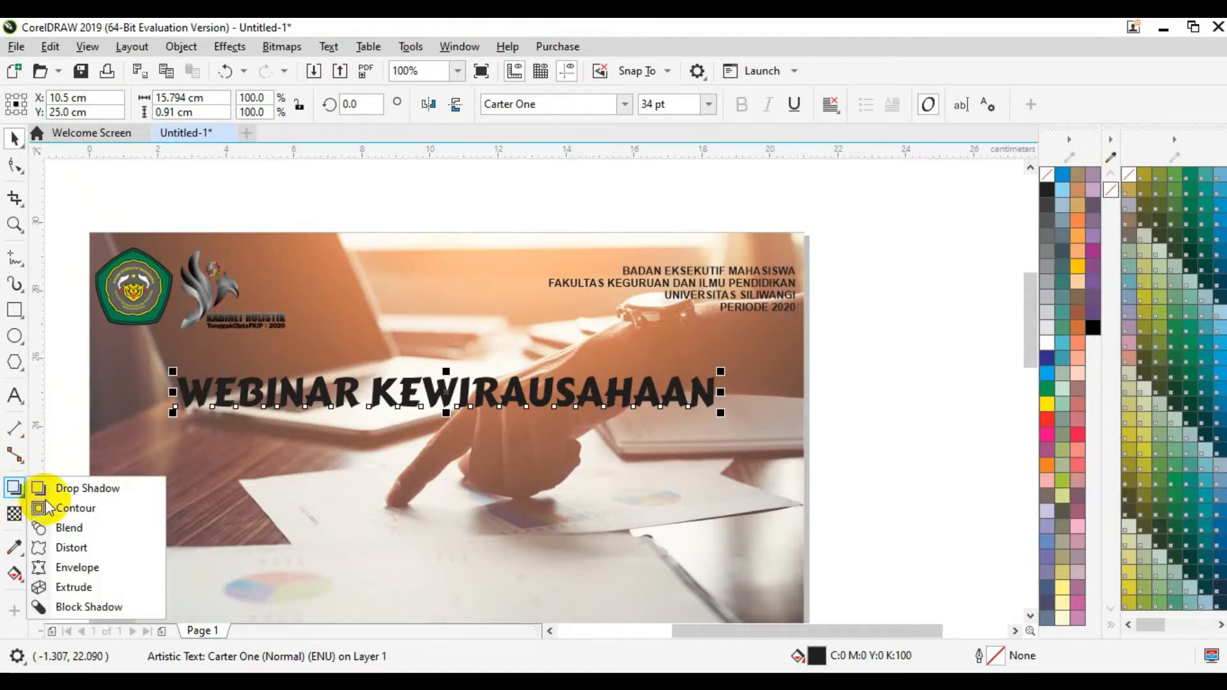
pyautogui.click(66, 510)
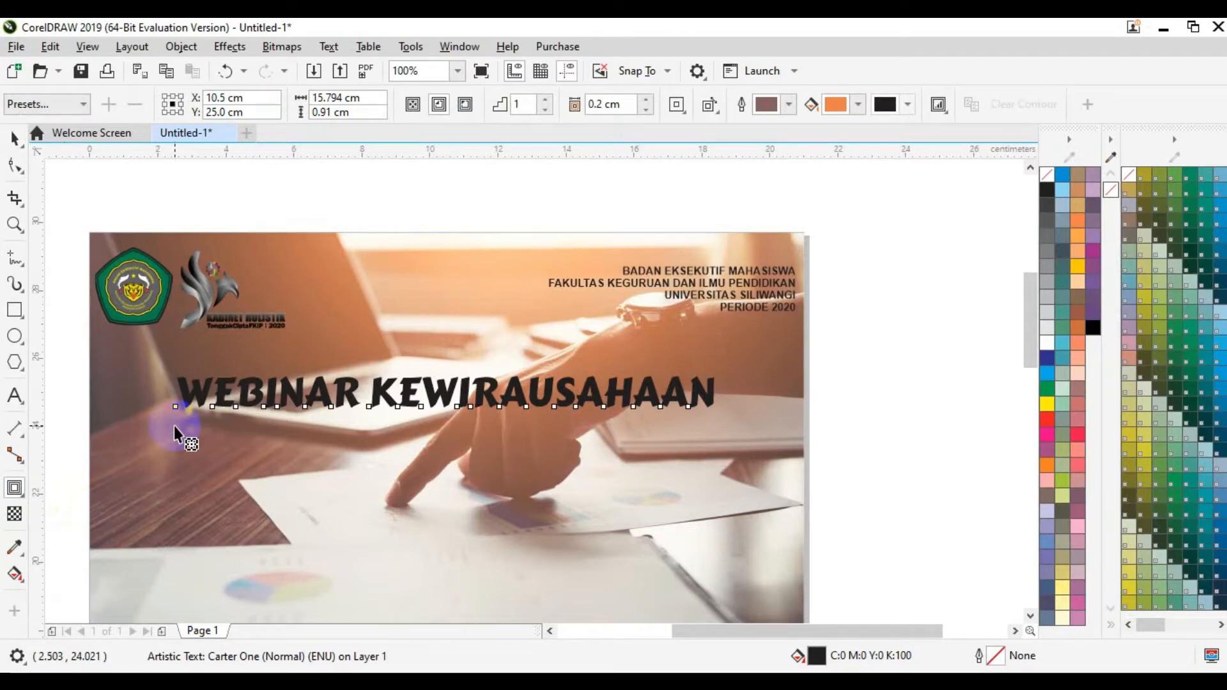
pyautogui.moveTo(566, 408); pyautogui.dragTo(666, 431)
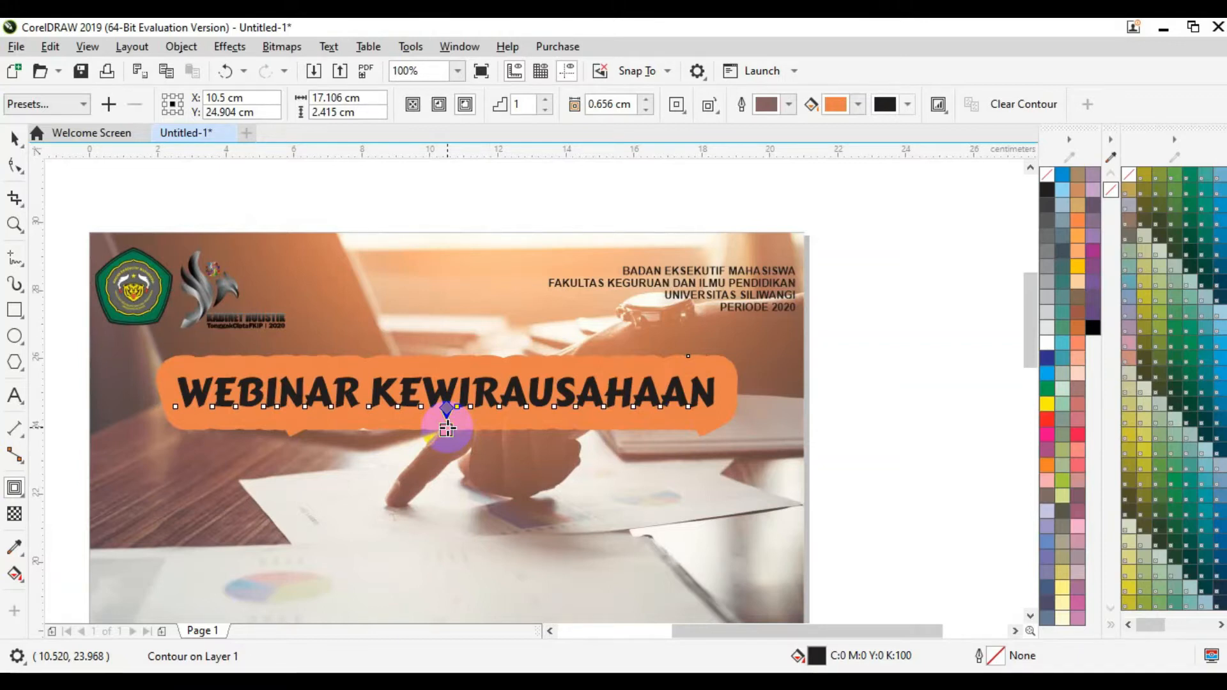
pyautogui.click(645, 111)
pyautogui.click(645, 111)
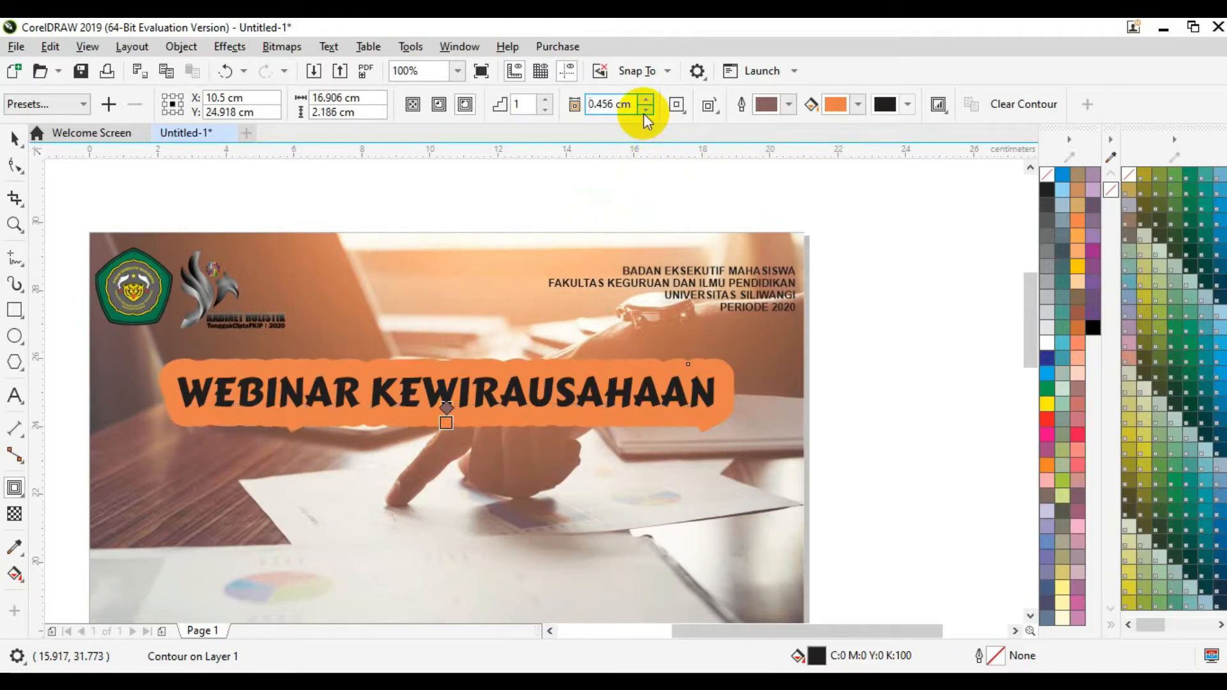
pyautogui.click(646, 111)
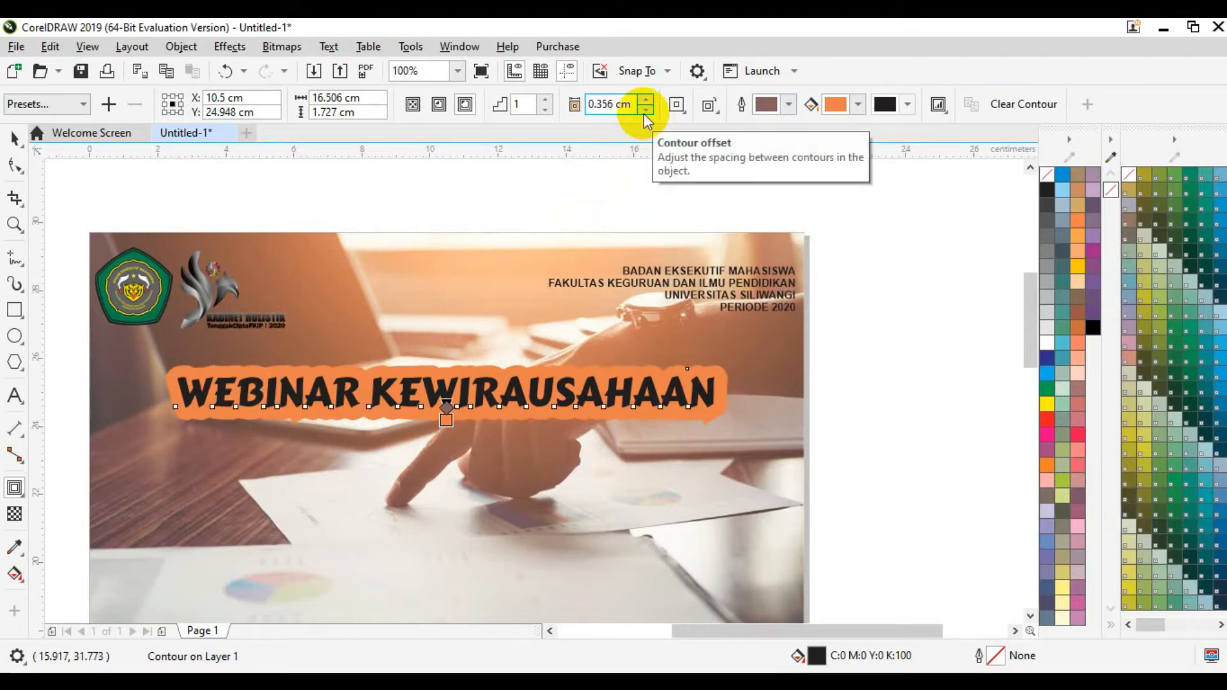
pyautogui.click(15, 142)
pyautogui.click(122, 206)
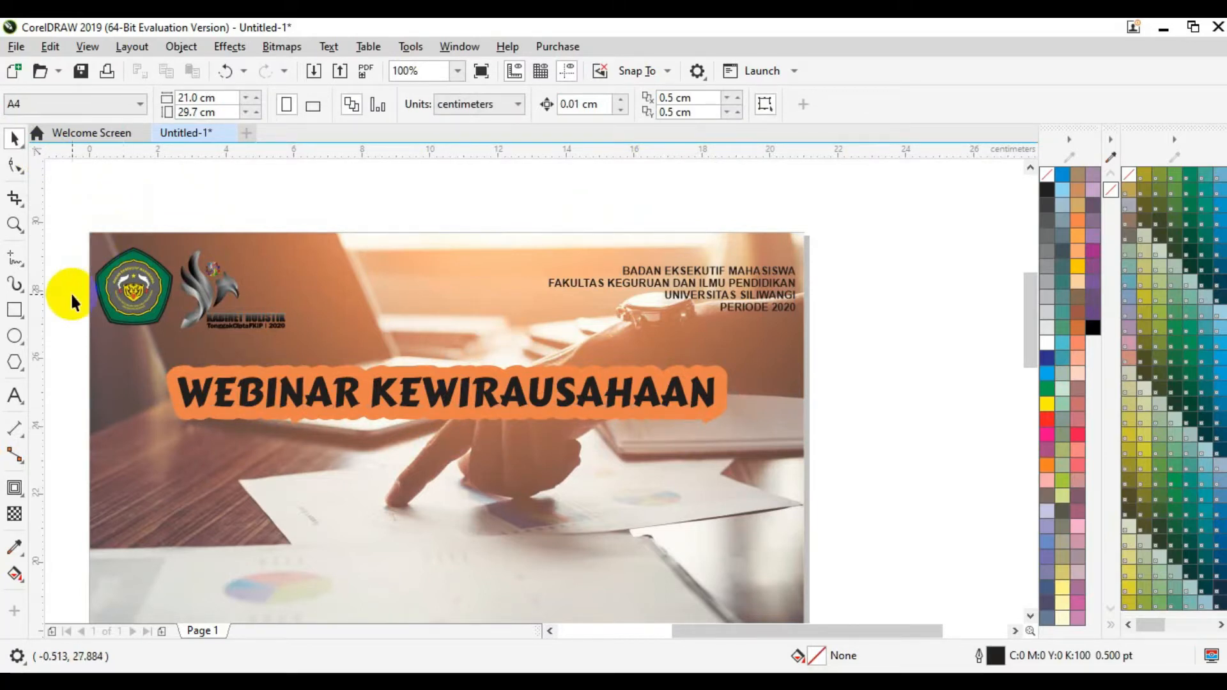
# Step: Type the tagline “Mengoptimalkan Bisnis Di Era Pandemi” below the title
pyautogui.click(14, 396)
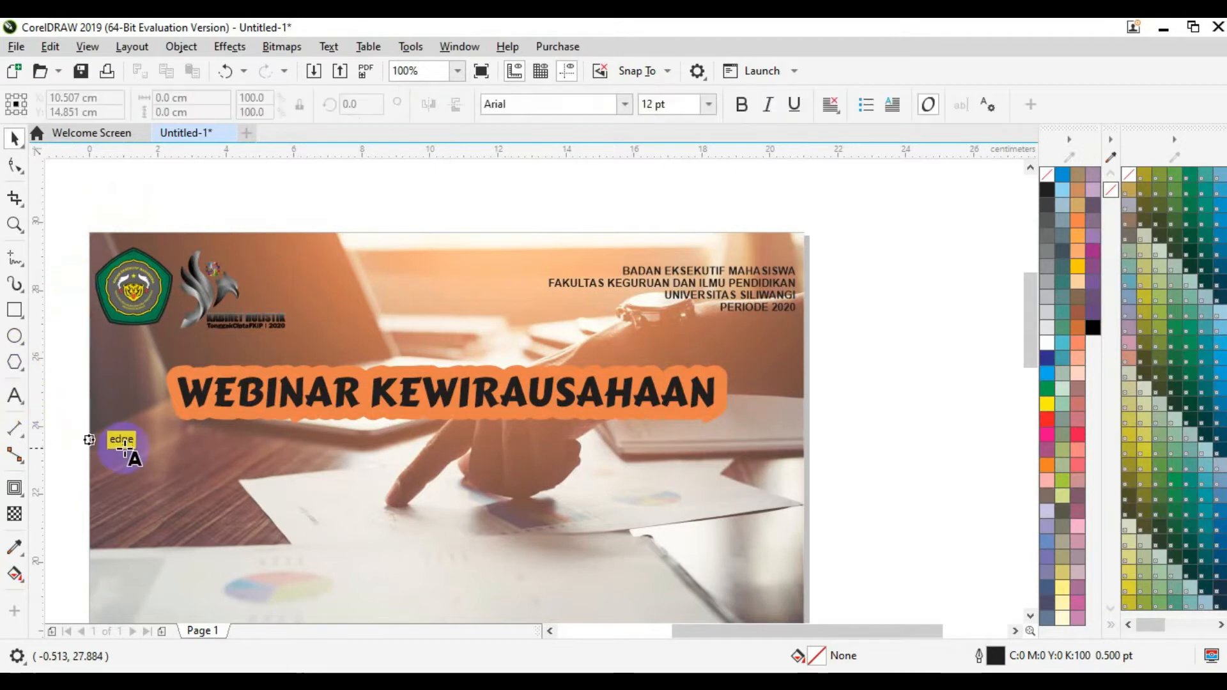
pyautogui.click(176, 455)
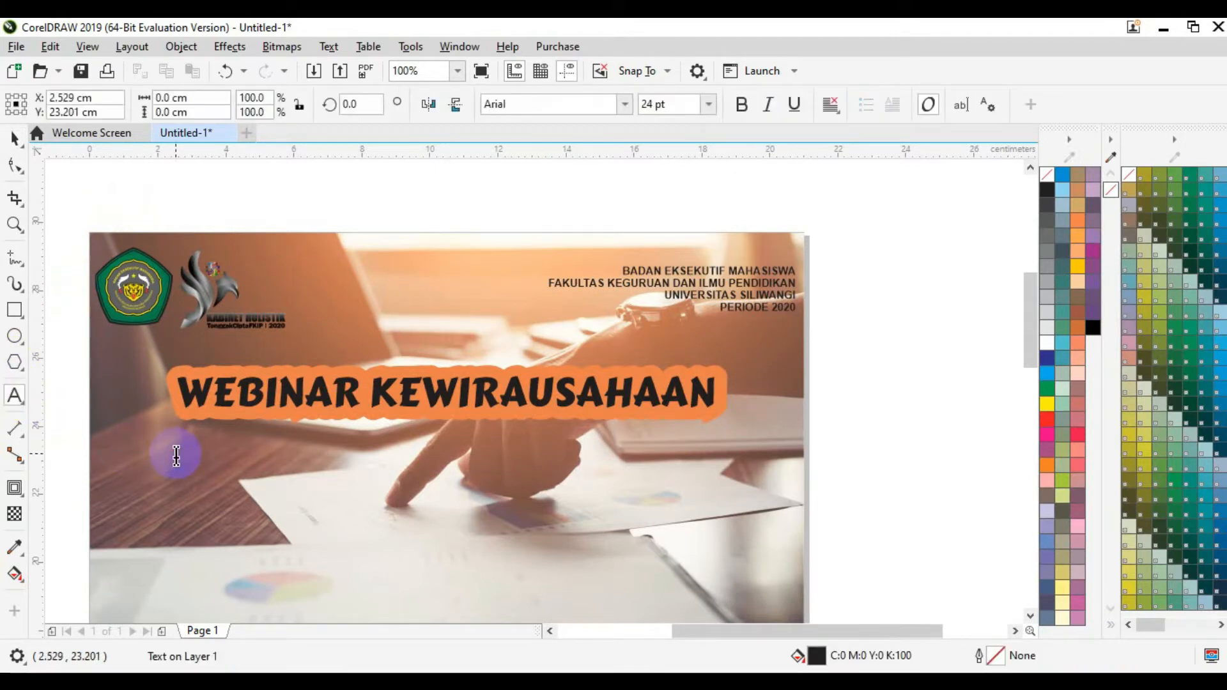
pyautogui.write('"')
pyautogui.press('capslock')
pyautogui.write('M')
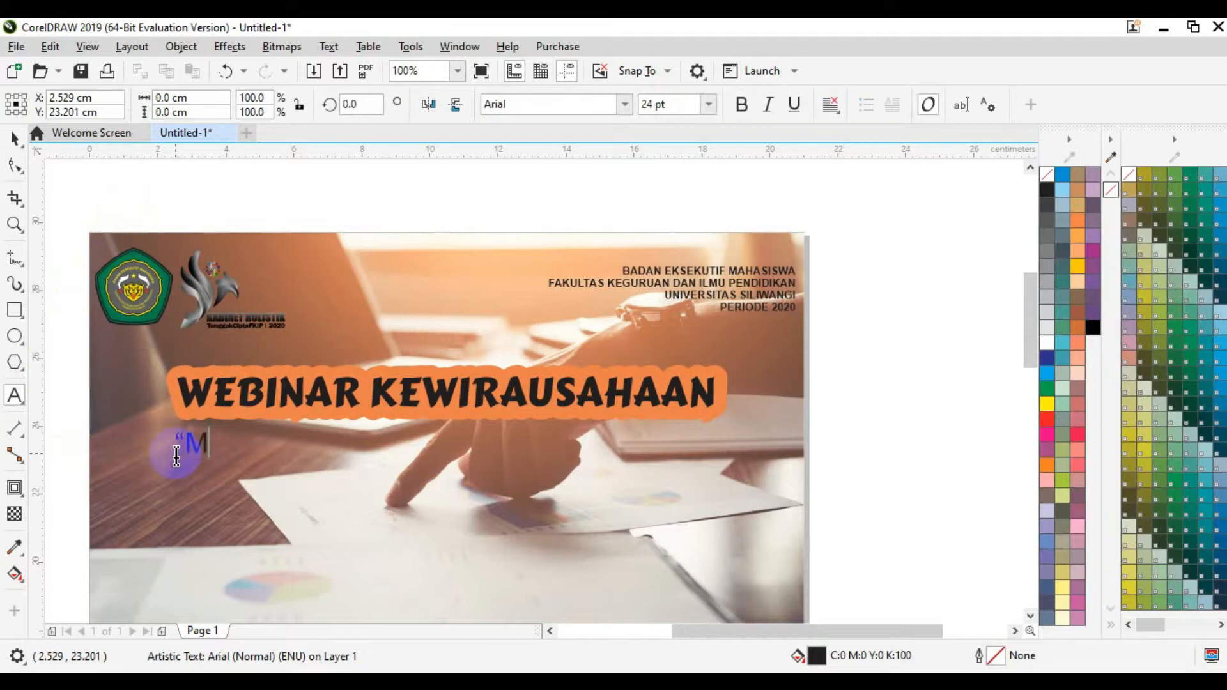
pyautogui.write('engo')
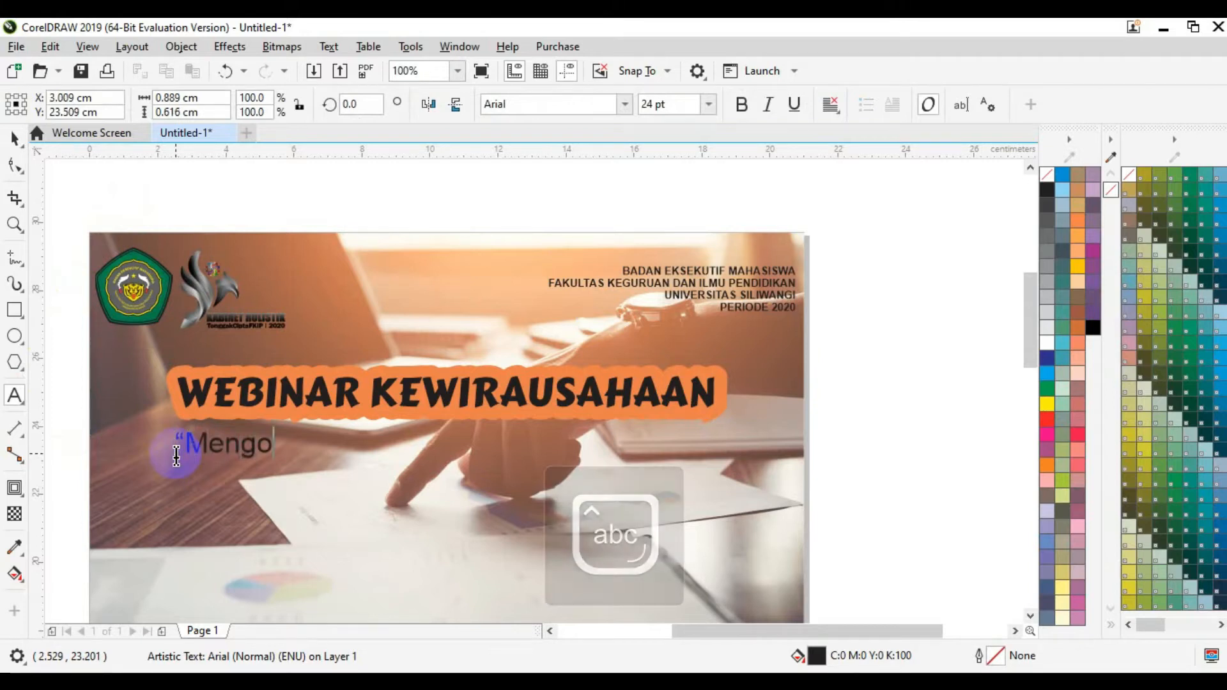
pyautogui.write('ptimalk')
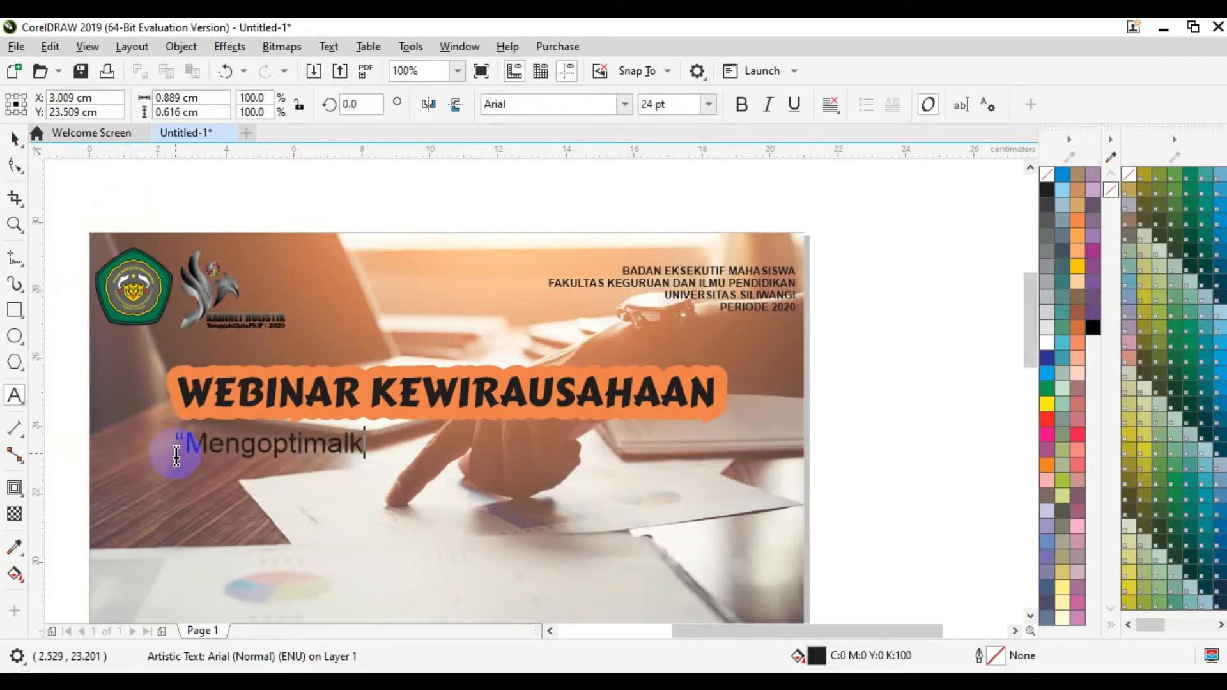
pyautogui.write('an')
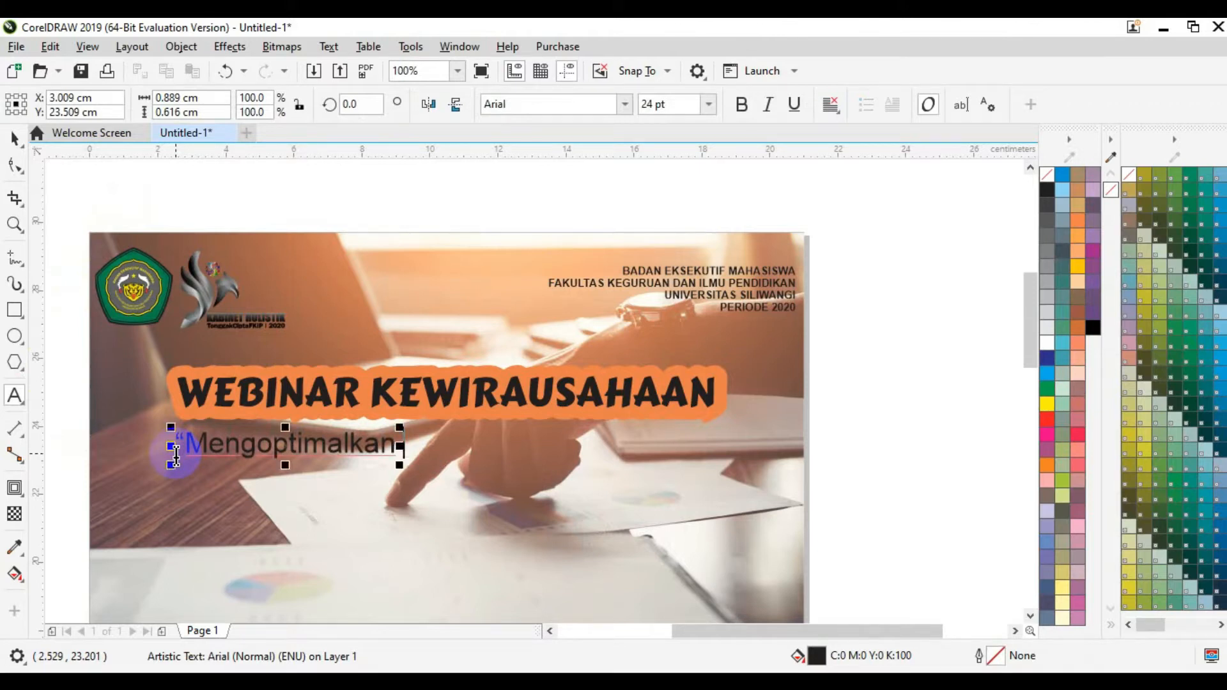
pyautogui.write(' Bisnis')
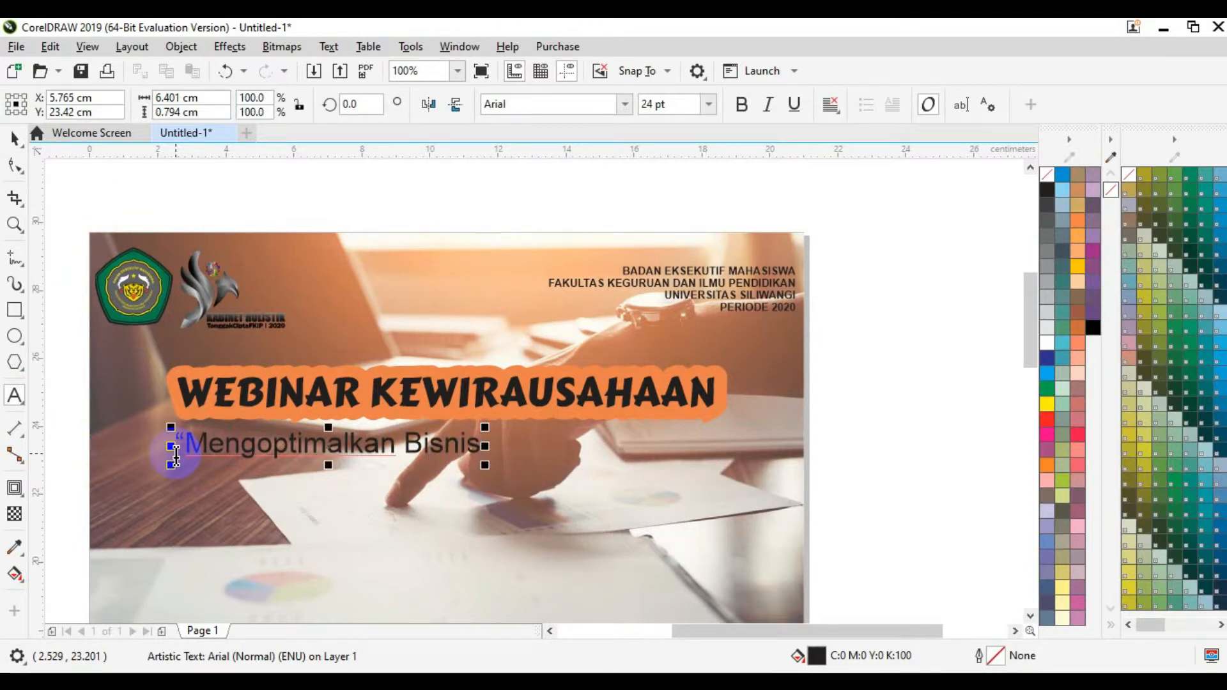
pyautogui.write(' D')
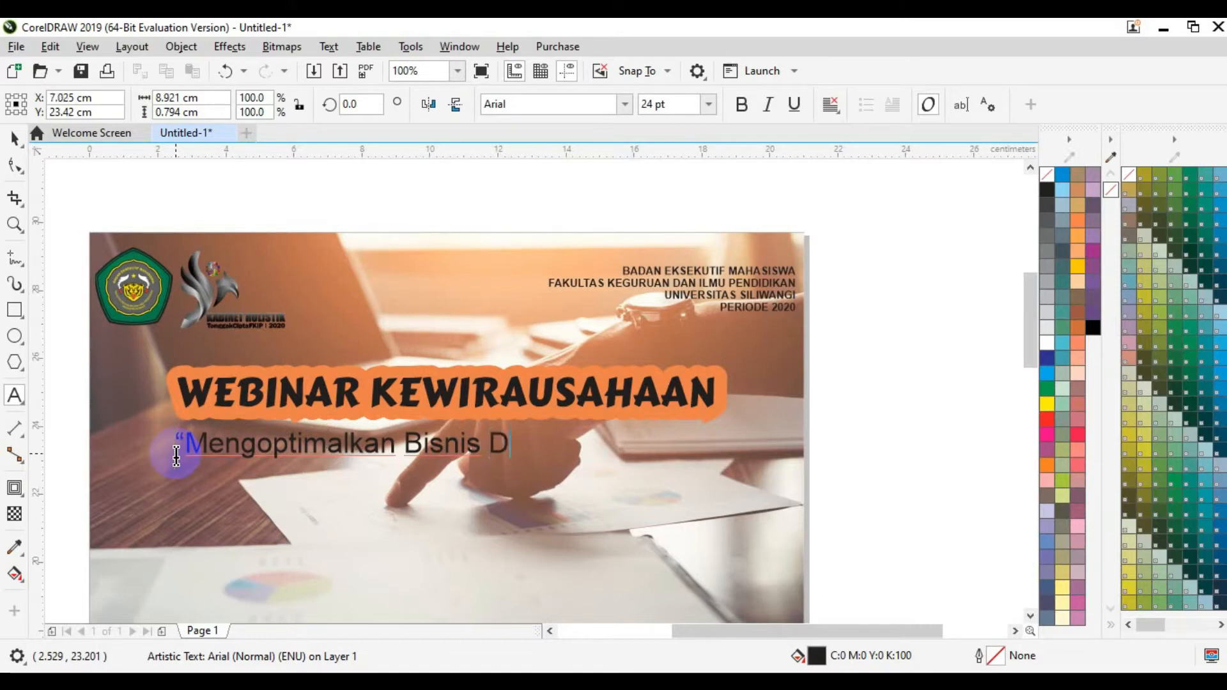
pyautogui.write('i Era ')
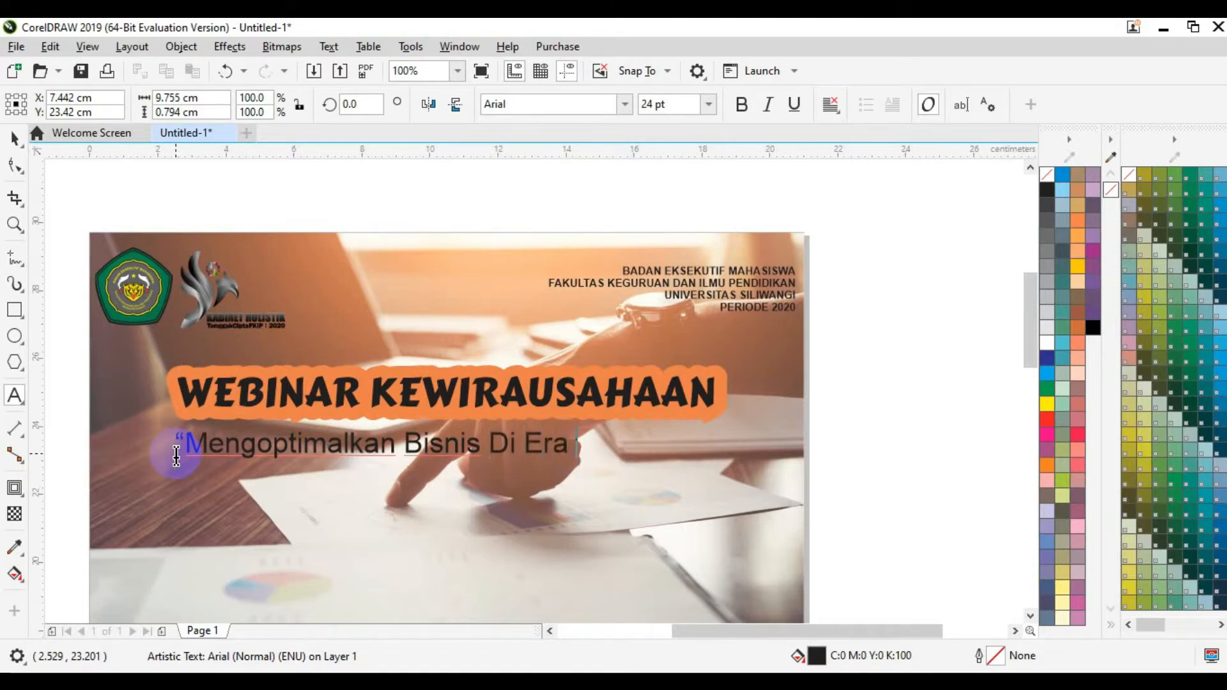
pyautogui.write('Pandemi"')
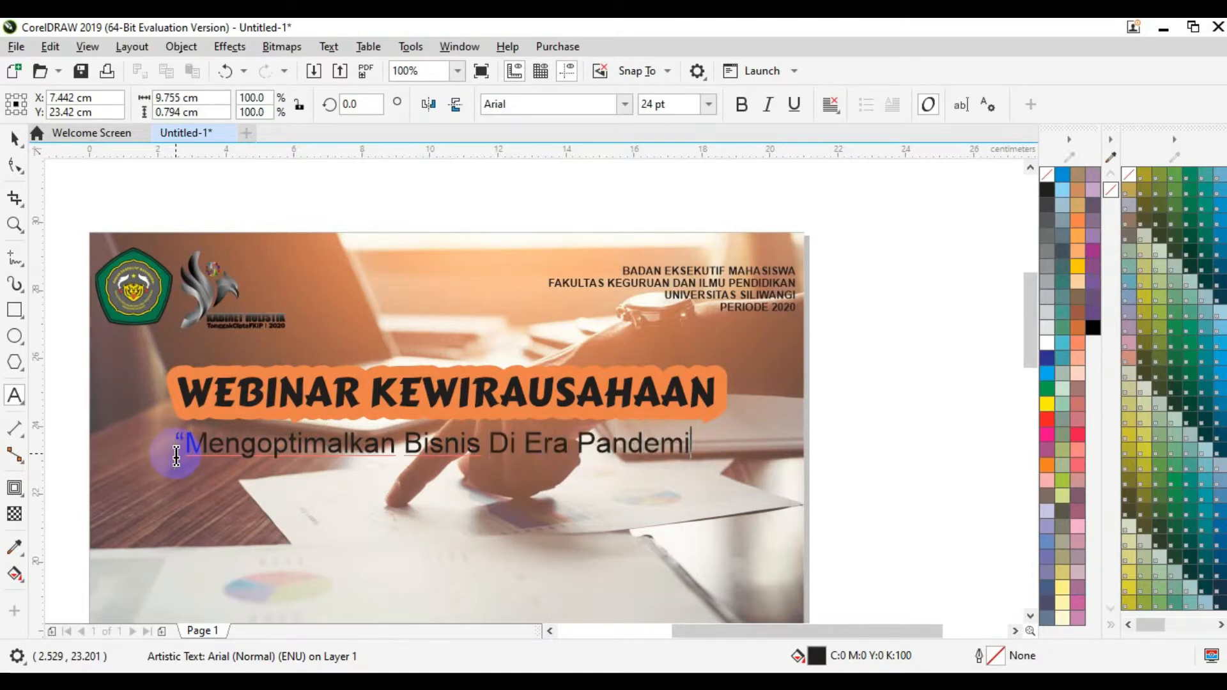
# Step: Correct the tagline by inserting 'Digital' and changing 'Di' to lowercase 'di'
pyautogui.press('Left')
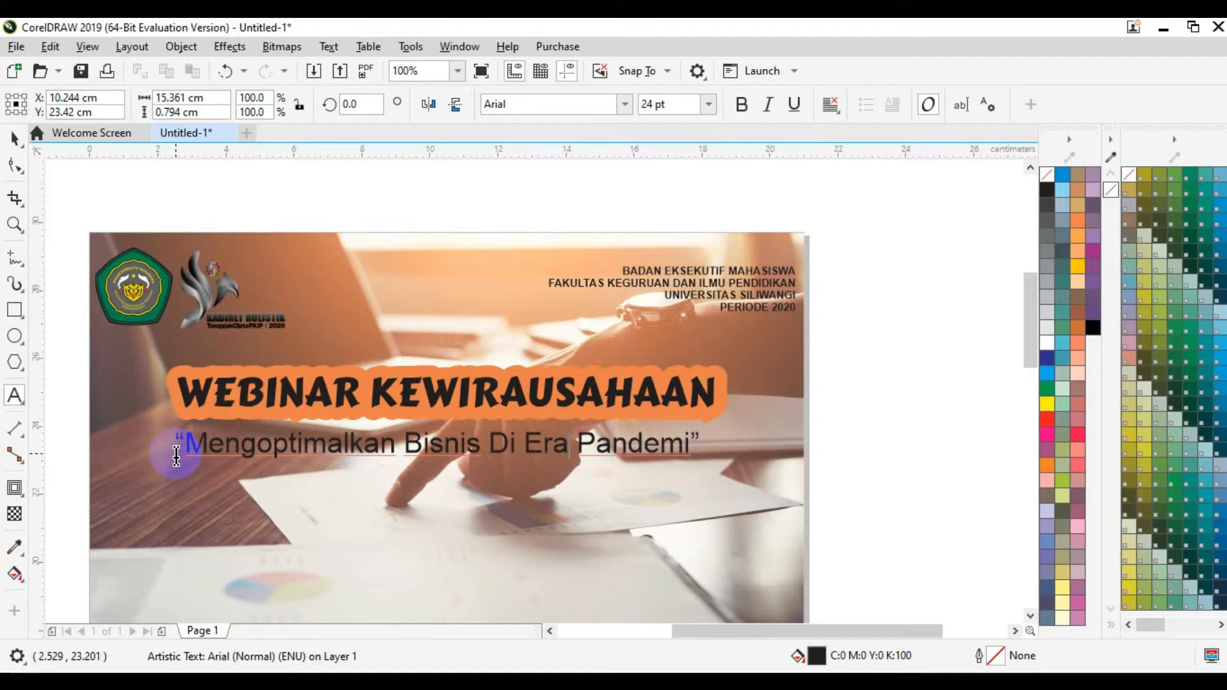
pyautogui.write('Digital')
pyautogui.press('Right')
pyautogui.press('Right')
pyautogui.press('Right')
pyautogui.press('Left')
pyautogui.press('BackSpace')
pyautogui.write('d')
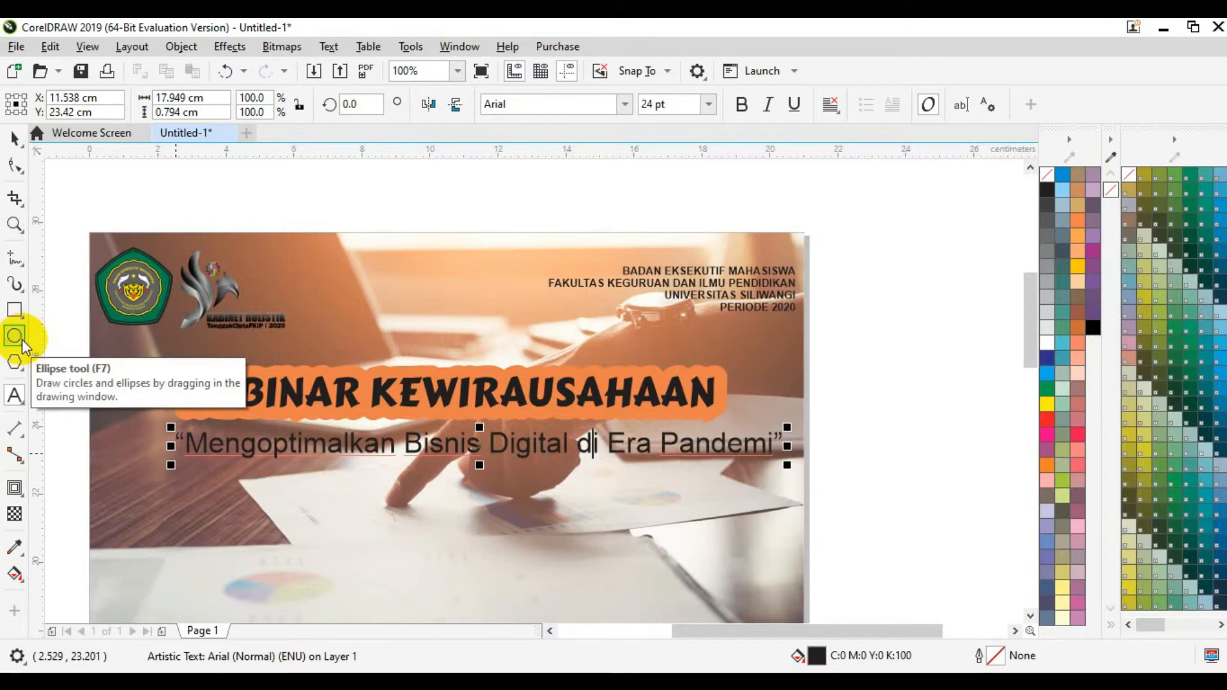
# Step: Centre the tagline on the page and position it at about Y 23.22 cm
pyautogui.click(14, 137)
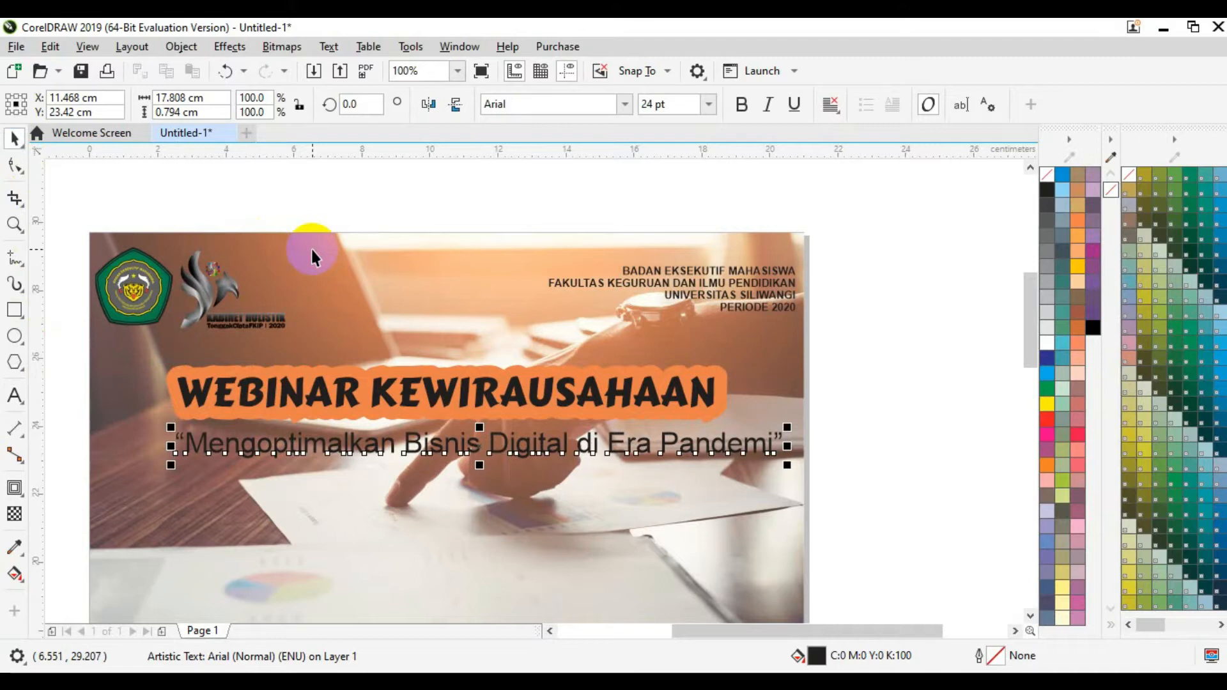
pyautogui.press('p')
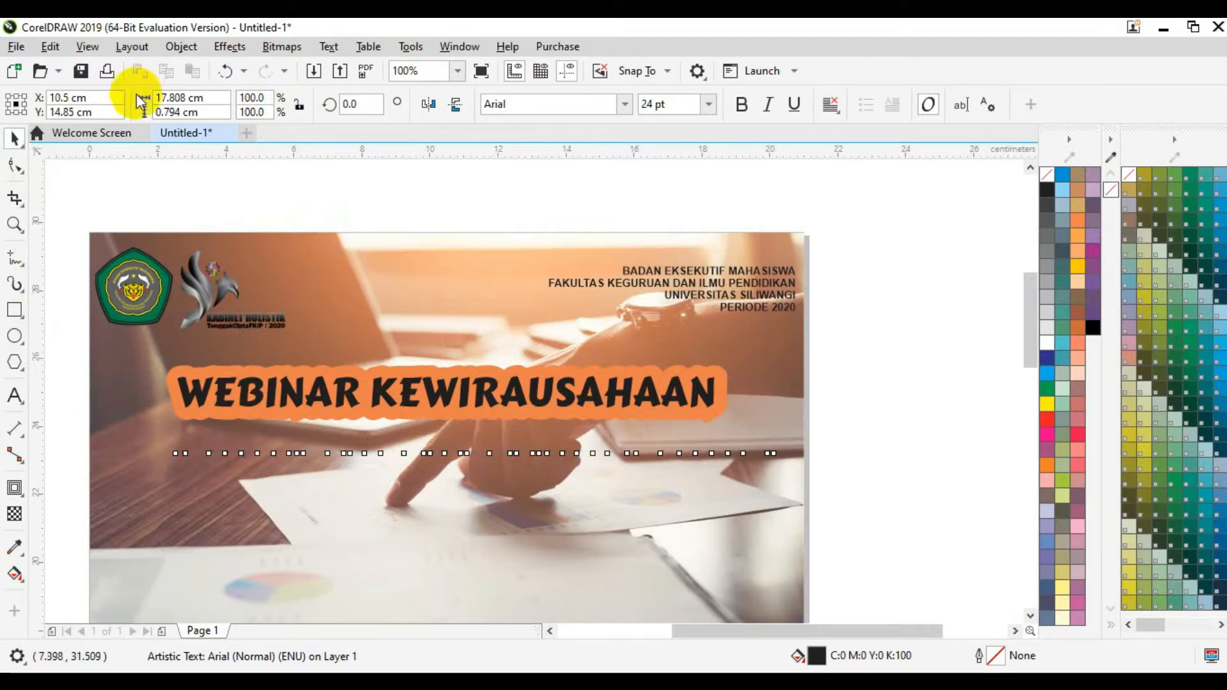
pyautogui.click(56, 110)
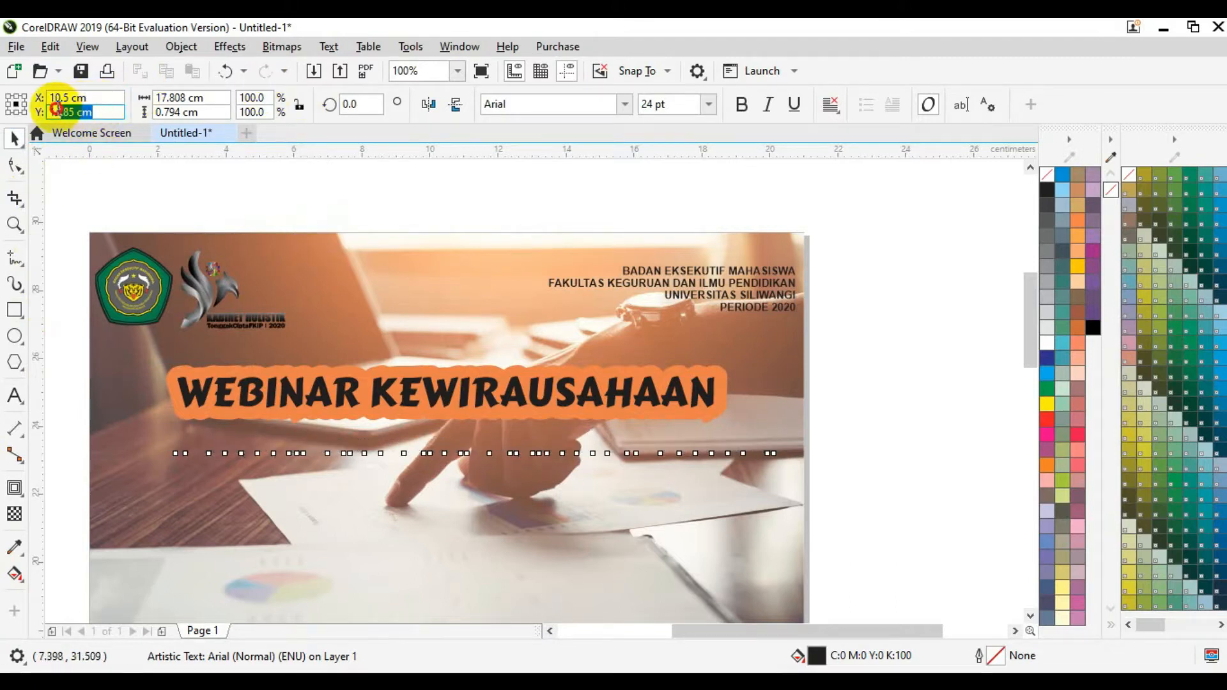
pyautogui.write('13')
pyautogui.press('Return')
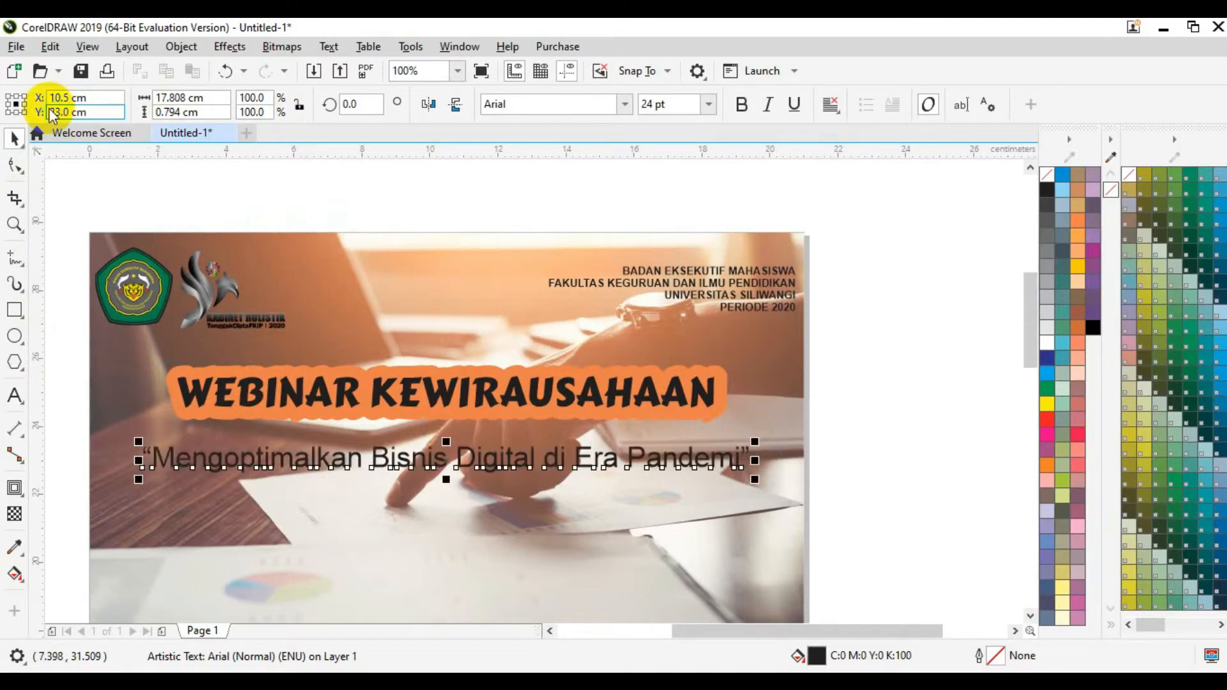
pyautogui.press('Up')
pyautogui.press('Up')
pyautogui.press('Up')
pyautogui.press('Up')
pyautogui.press('Up')
pyautogui.press('Up')
pyautogui.press('Up')
pyautogui.press('Up')
pyautogui.press('Up')
pyautogui.press('Up')
pyautogui.press('Up')
pyautogui.press('Up')
pyautogui.press('Up')
pyautogui.press('Up')
pyautogui.press('Up')
pyautogui.press('Up')
pyautogui.press('Up')
pyautogui.press('Up')
pyautogui.press('Up')
pyautogui.press('Up')
pyautogui.press('Up')
pyautogui.press('Up')
pyautogui.press('Up')
pyautogui.press('Up')
pyautogui.press('Up')
pyautogui.press('Up')
pyautogui.press('Up')
pyautogui.press('Up')
pyautogui.press('Up')
pyautogui.press('Up')
pyautogui.press('Up')
pyautogui.press('Up')
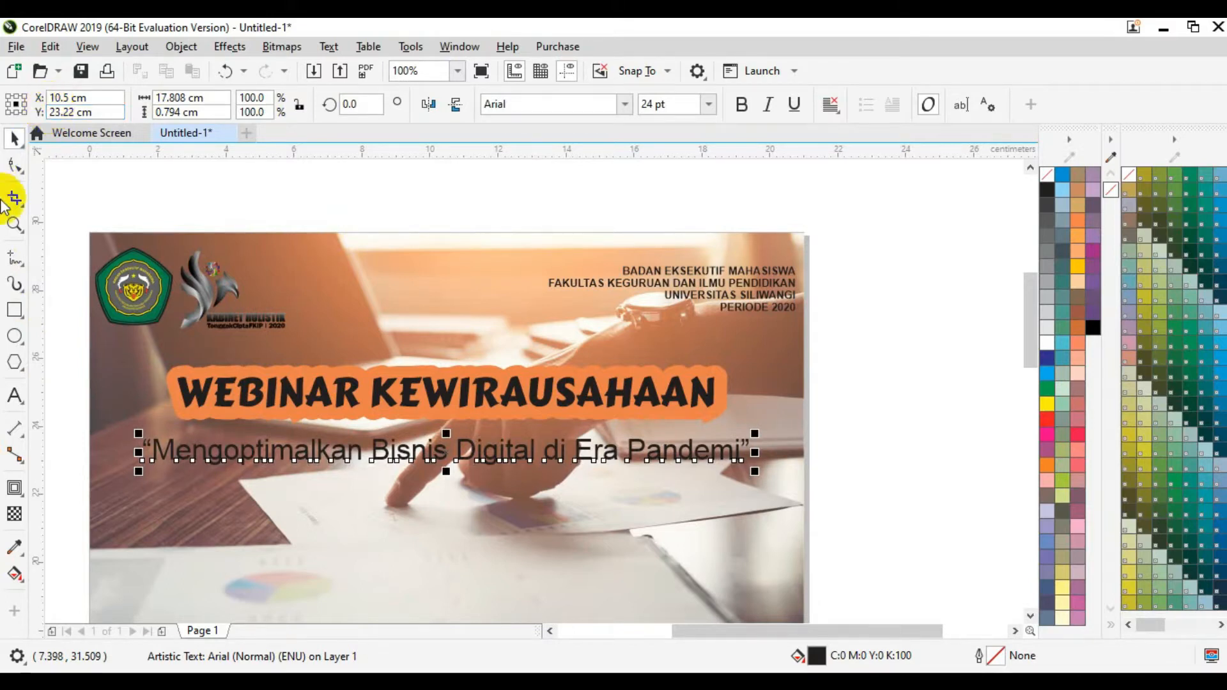
# Step: Give the tagline a #F5F5FA block shadow about 0.092 cm deep beneath the letters
pyautogui.click(24, 501)
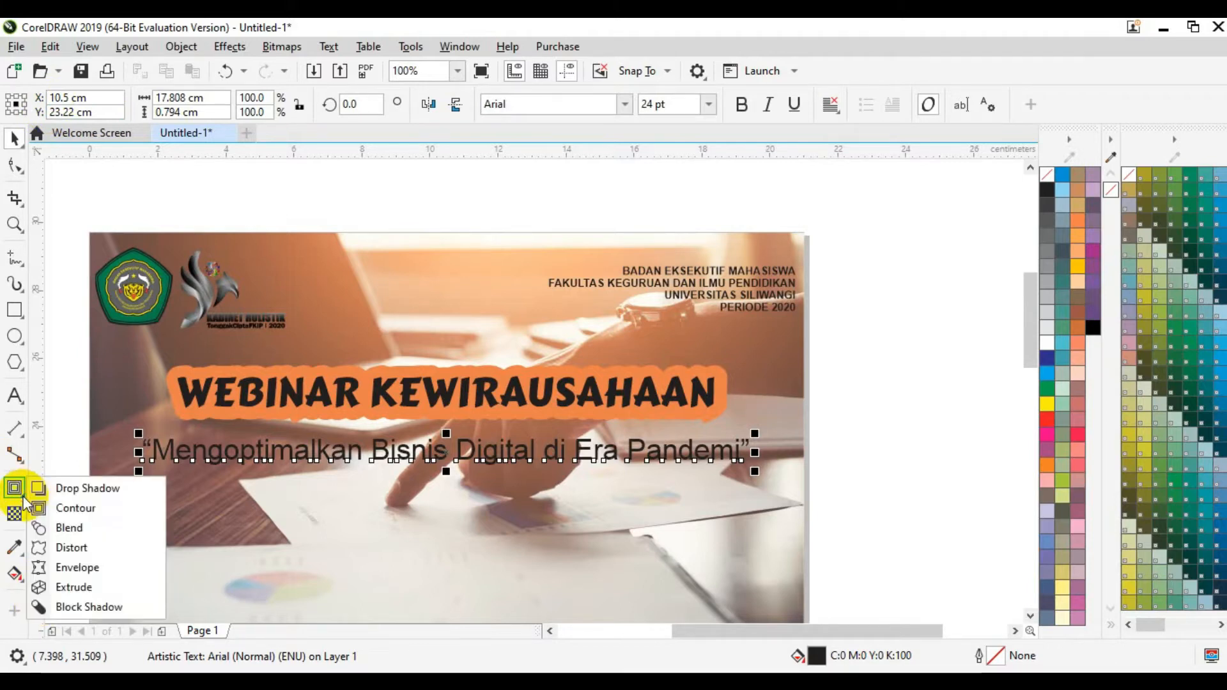
pyautogui.click(95, 607)
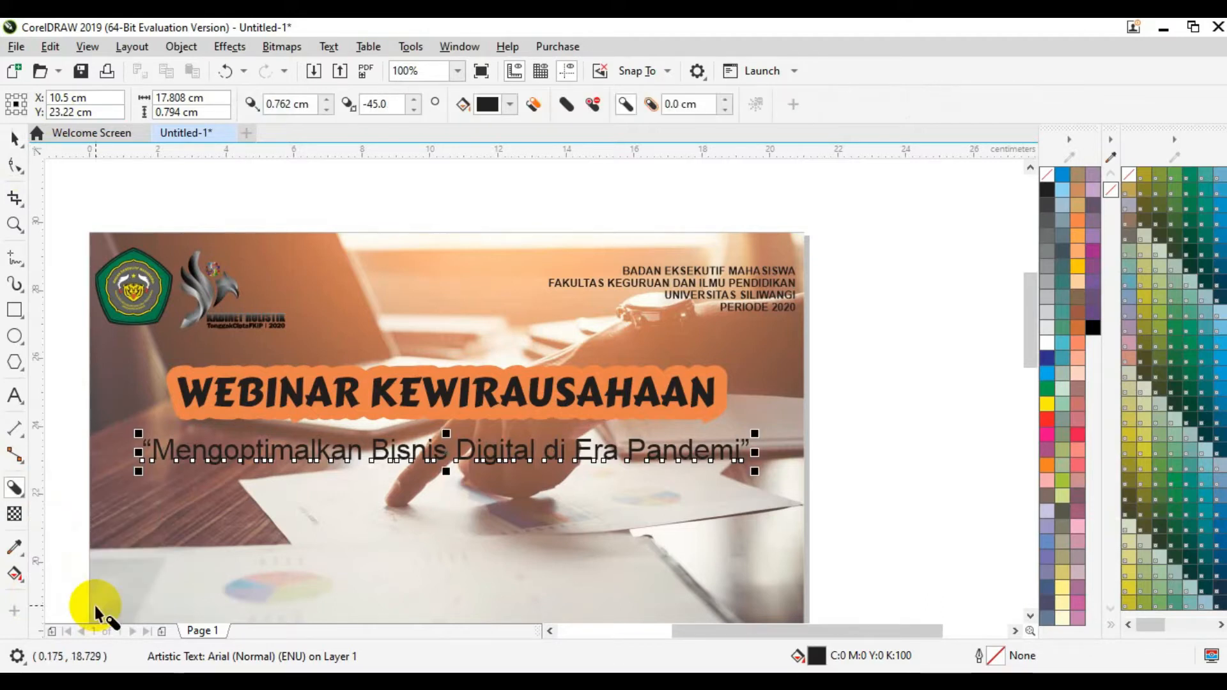
pyautogui.click(511, 106)
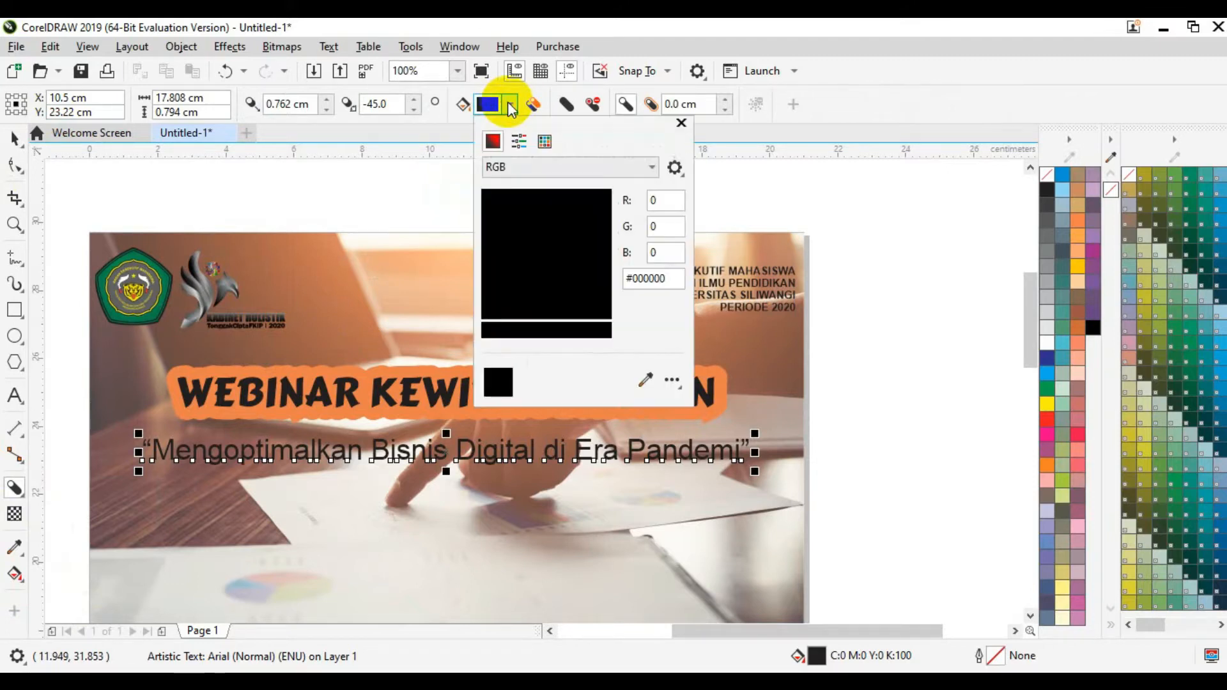
pyautogui.click(489, 197)
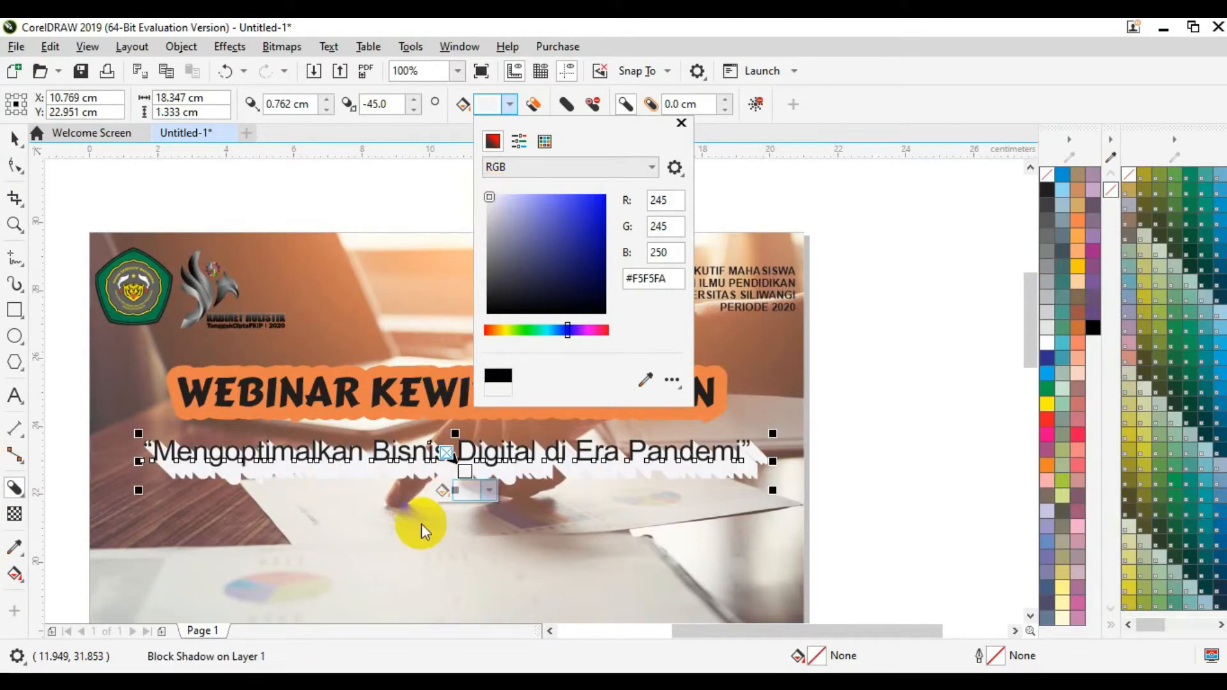
pyautogui.click(466, 474)
pyautogui.moveTo(466, 474); pyautogui.dragTo(450, 465)
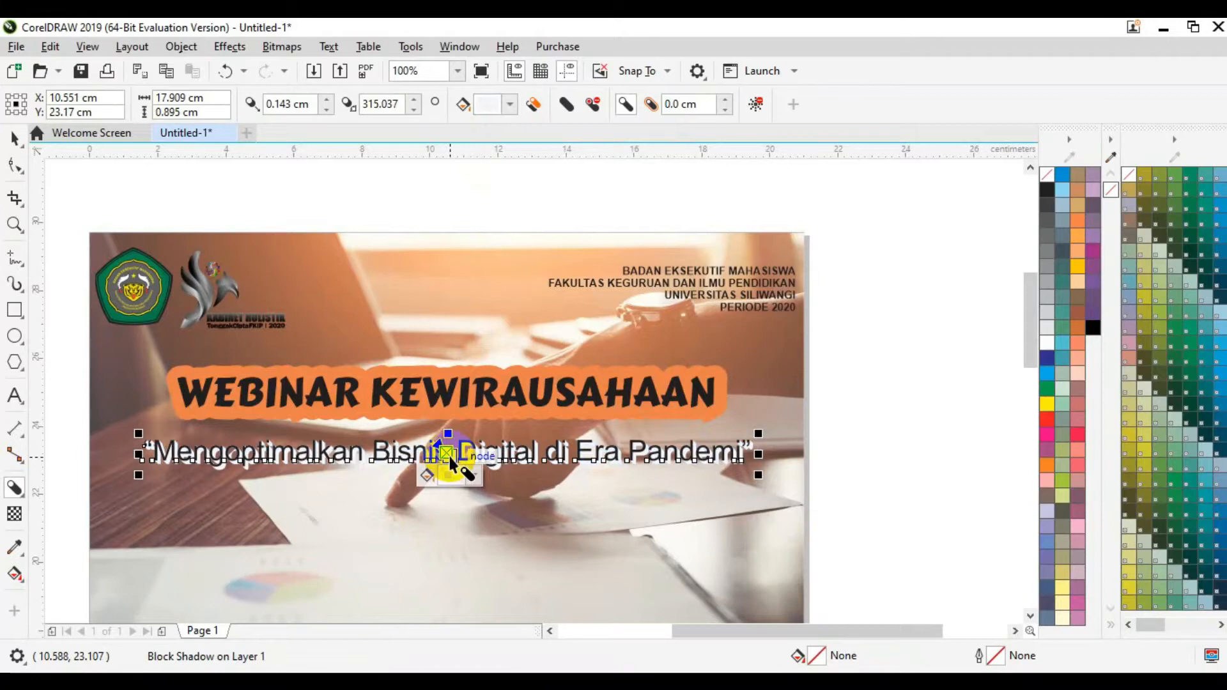
pyautogui.moveTo(452, 460); pyautogui.dragTo(446, 450)
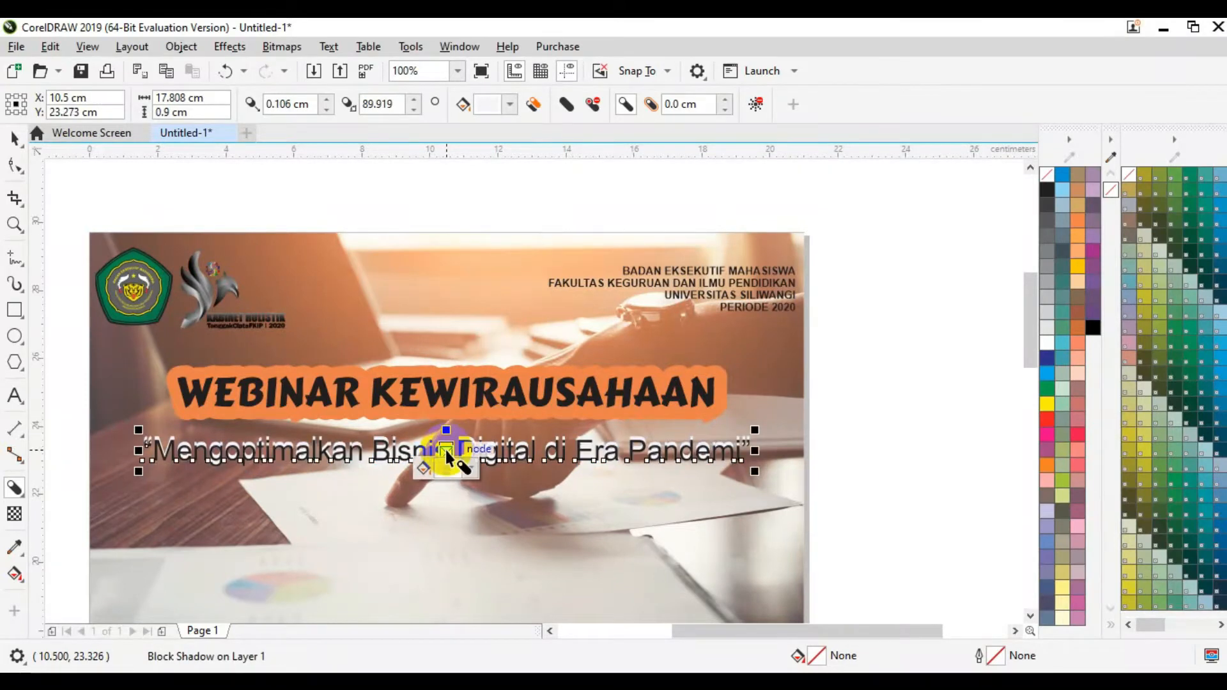
pyautogui.moveTo(446, 450); pyautogui.dragTo(446, 459)
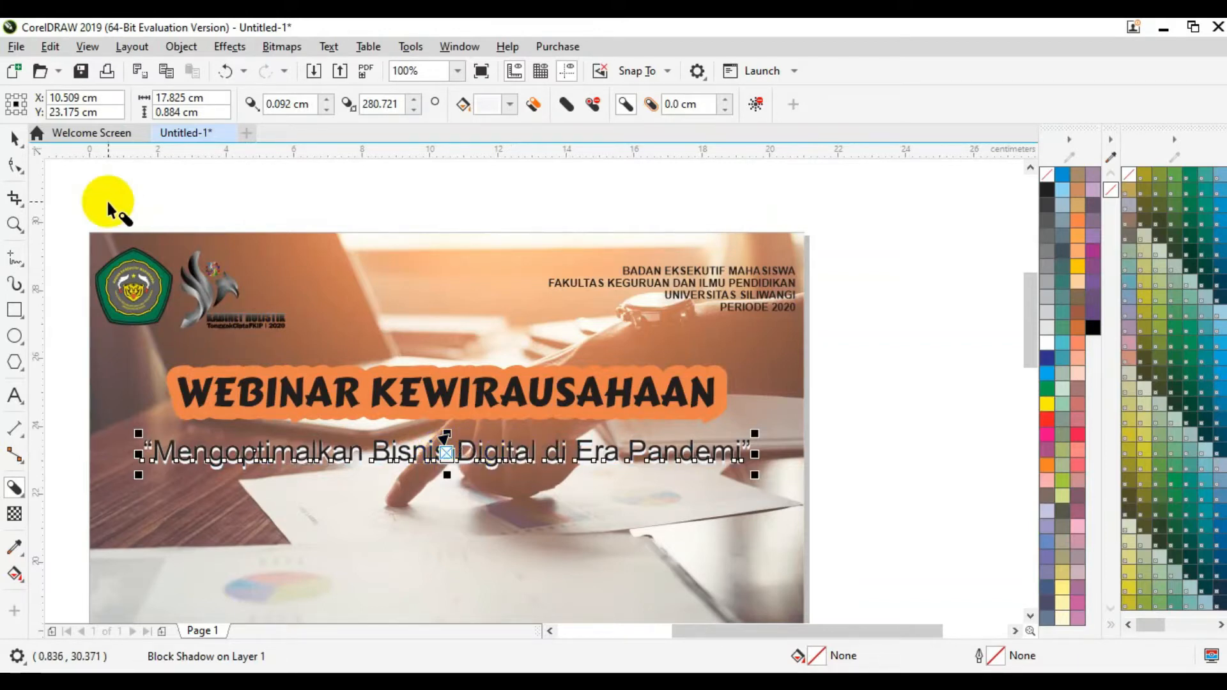
pyautogui.click(14, 137)
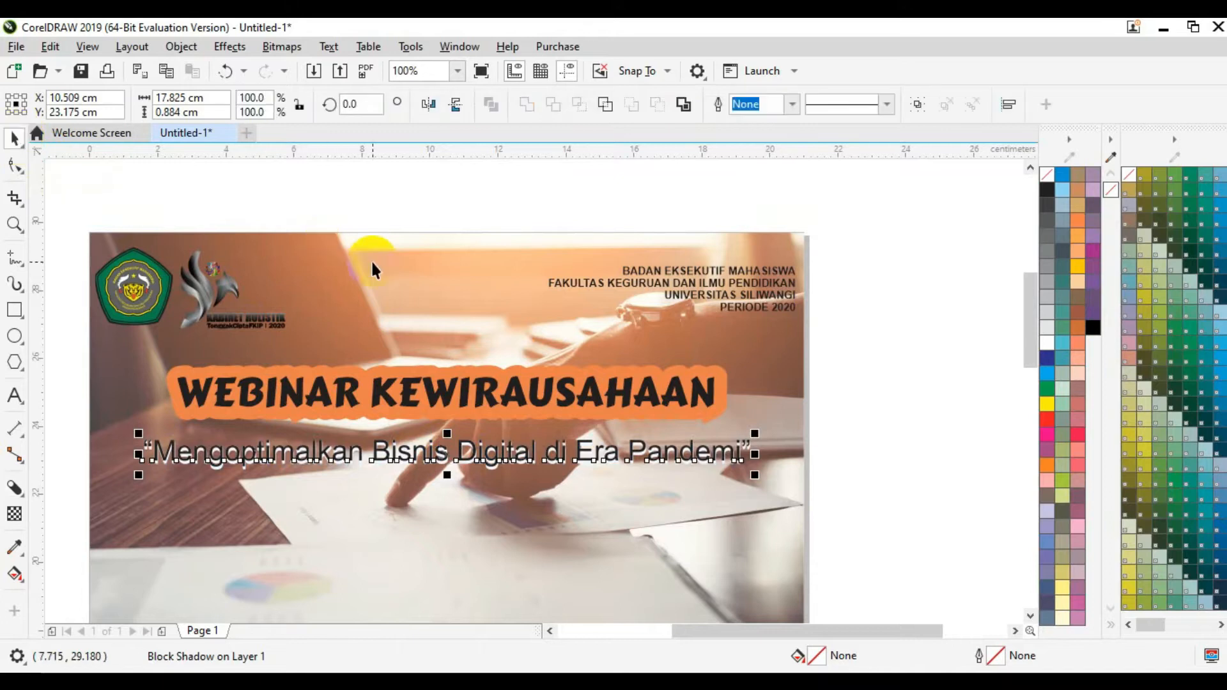
pyautogui.click(365, 203)
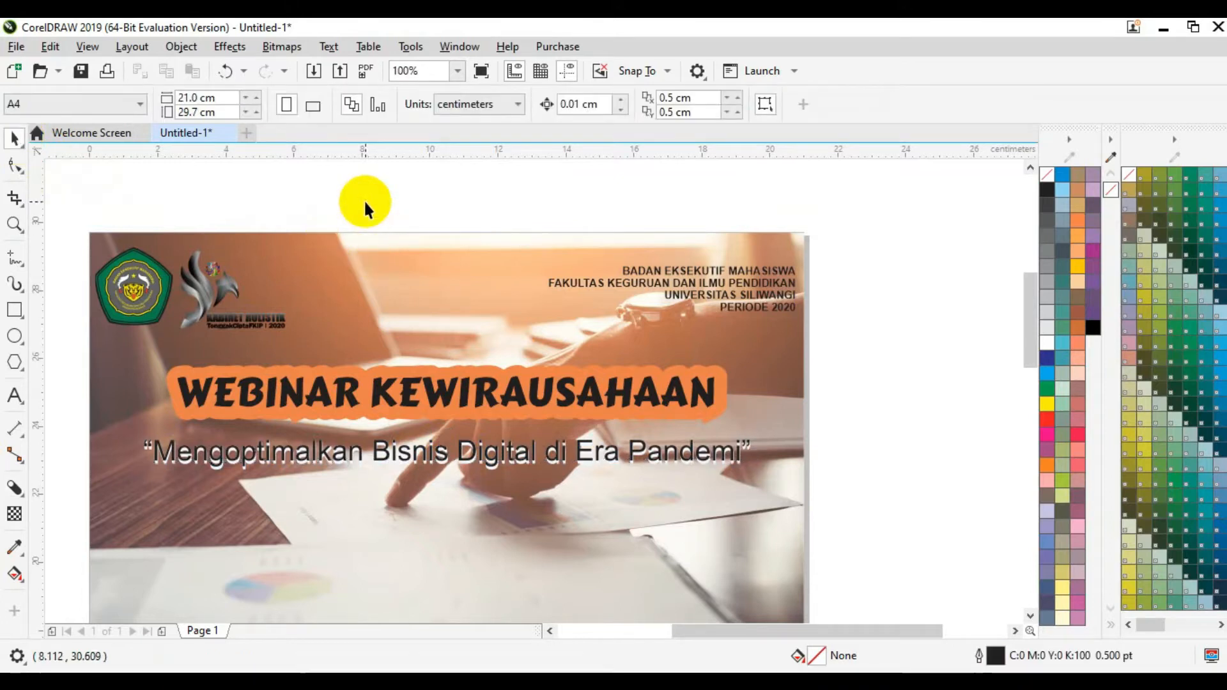
# Step: Break the tagline so 'Pandemi' moves onto a second line
pyautogui.click(1030, 617)
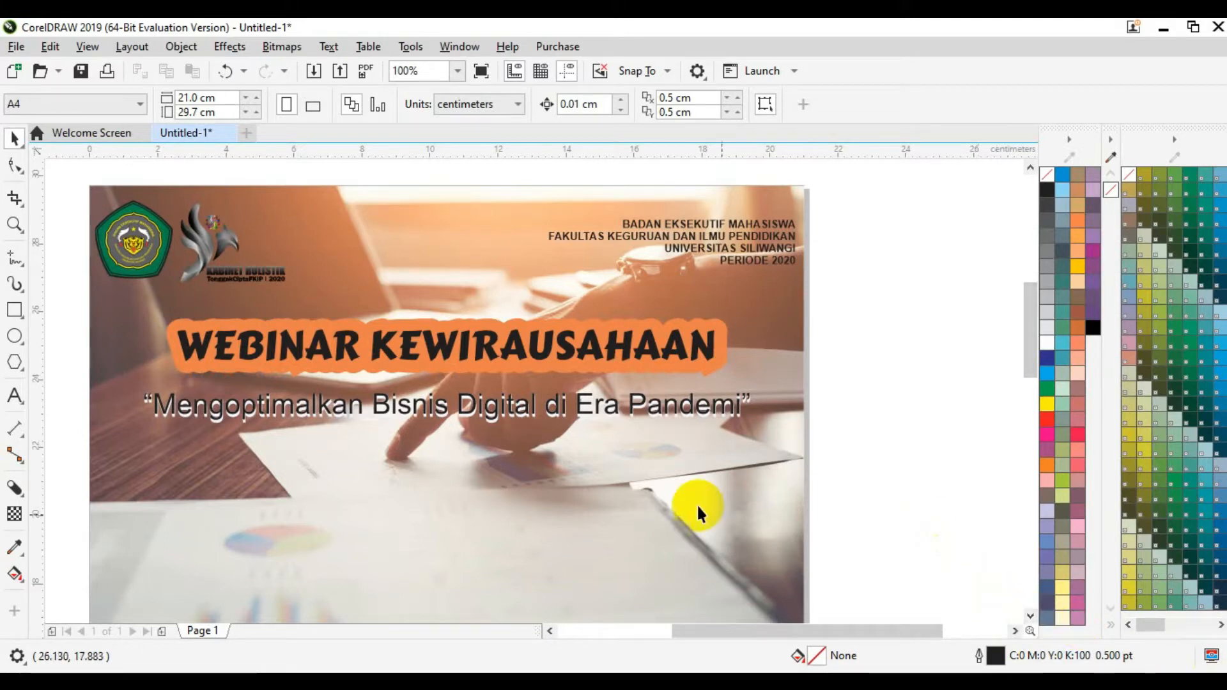
pyautogui.doubleClick(633, 406)
pyautogui.press('Return')
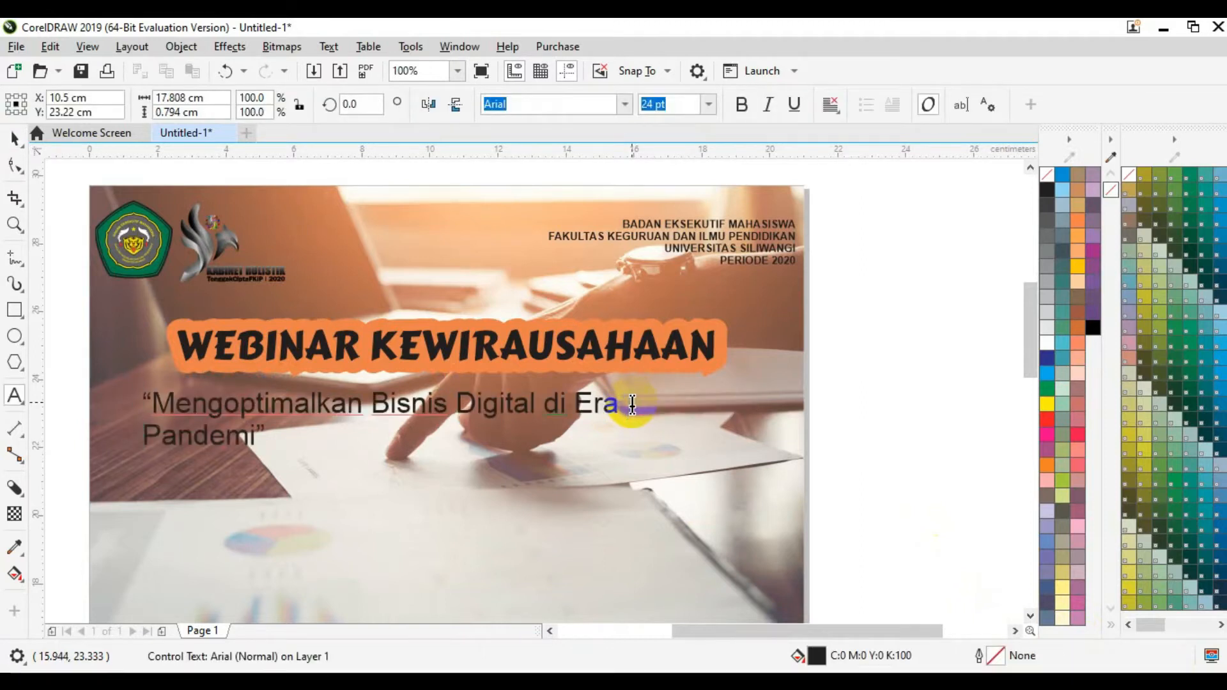
pyautogui.click(15, 139)
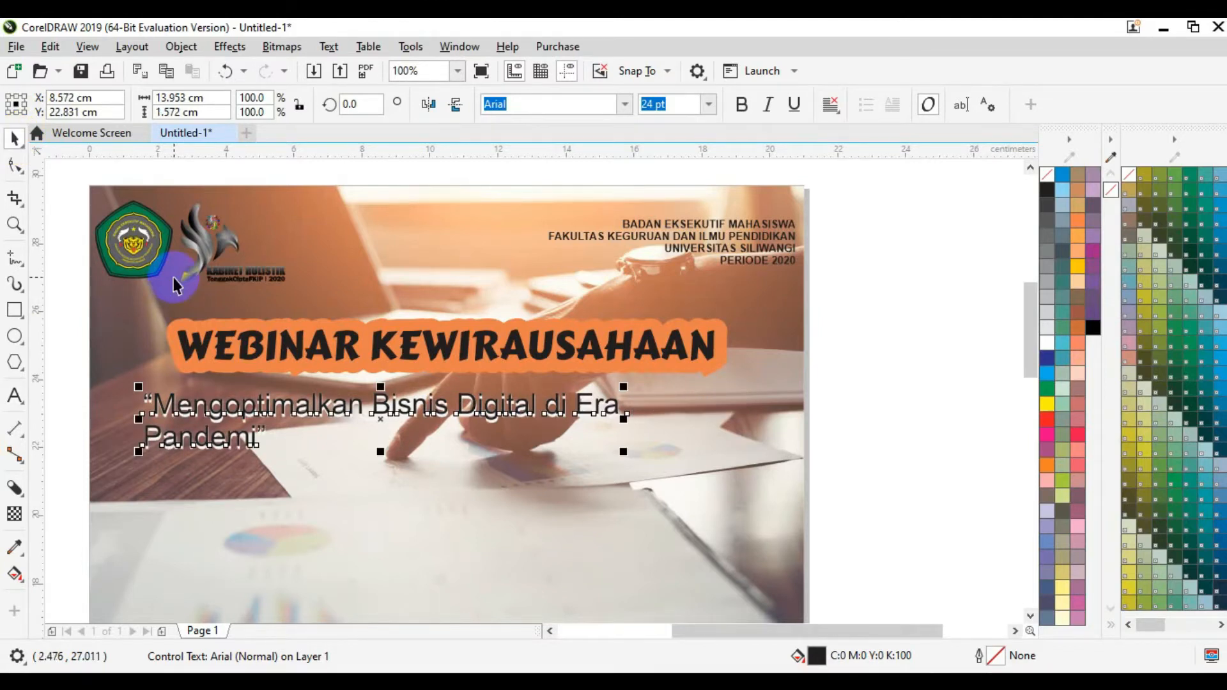
# Step: Centre-align both tagline lines and centre it on the page at Y 23 cm
pyautogui.click(834, 114)
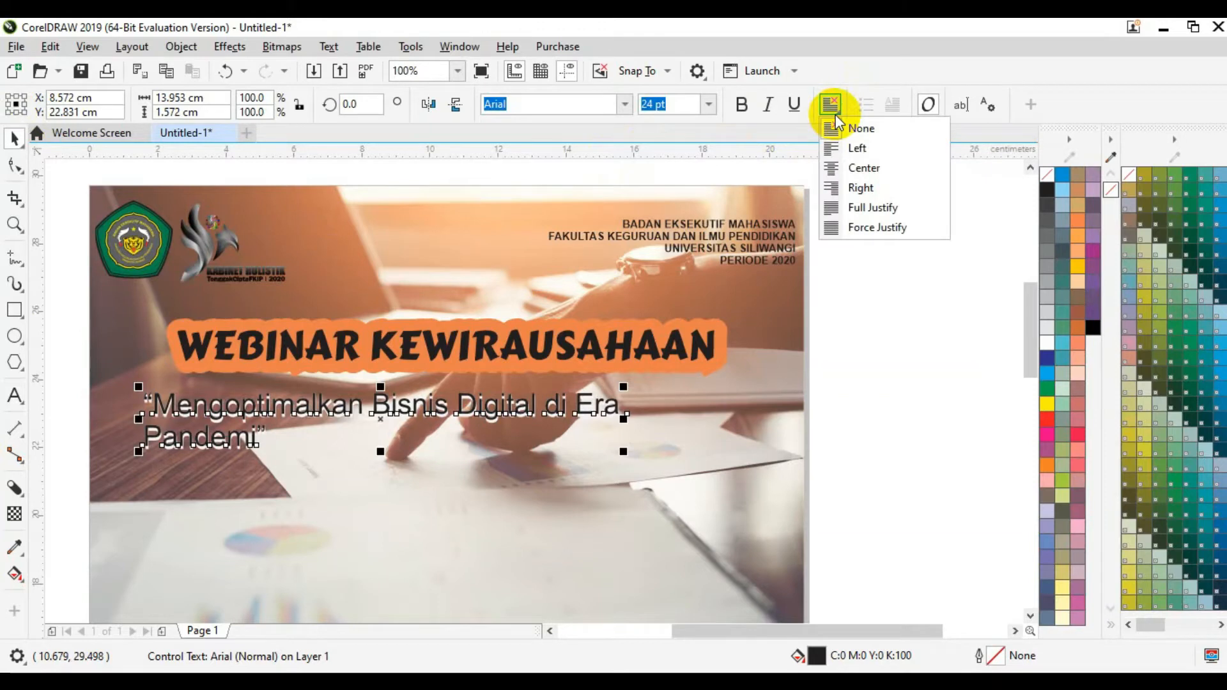
pyautogui.click(862, 167)
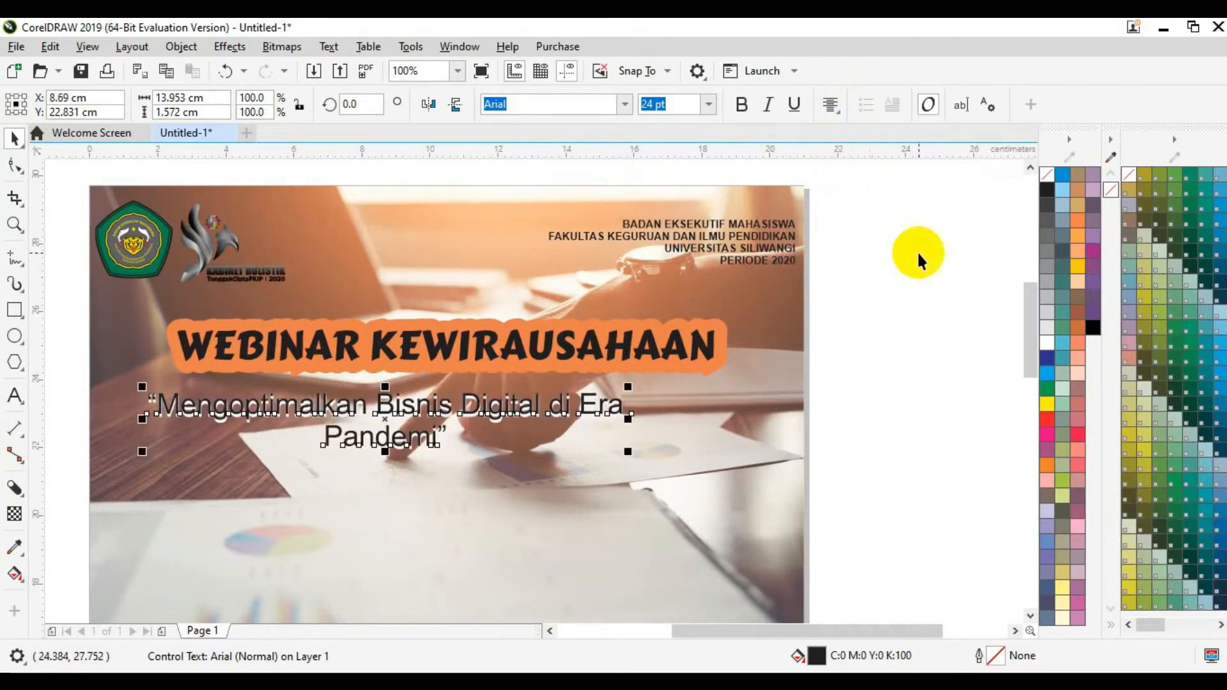
pyautogui.press('p')
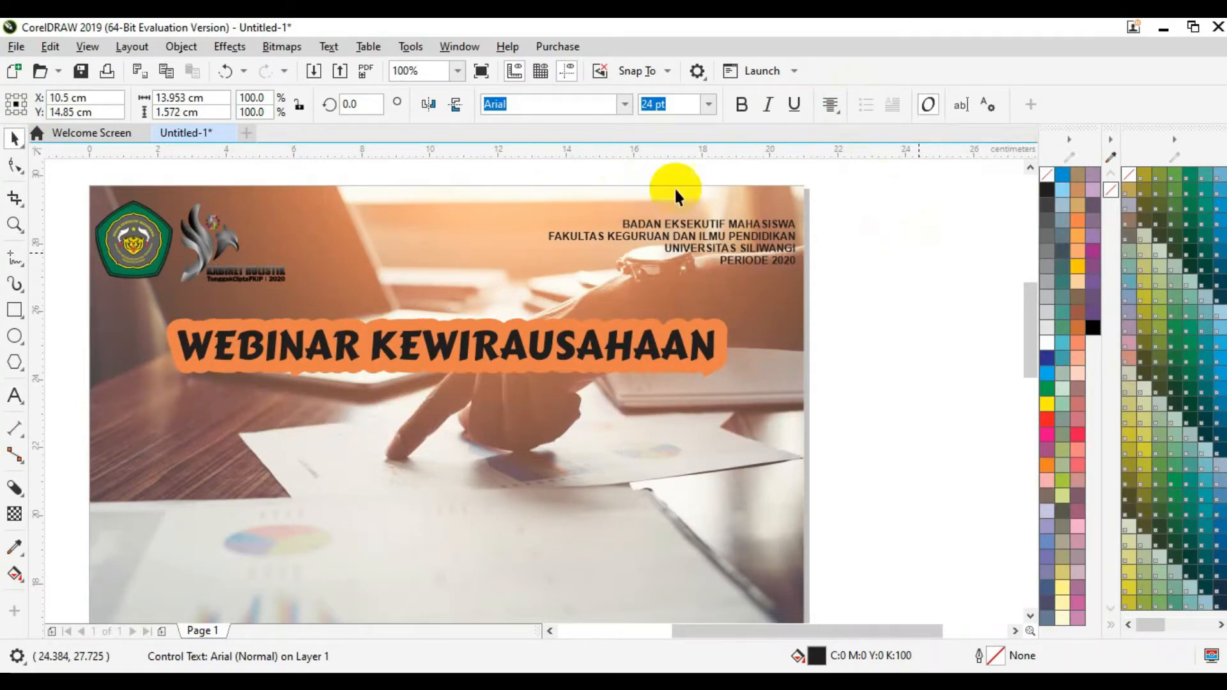
pyautogui.click(102, 111)
pyautogui.moveTo(103, 111); pyautogui.dragTo(51, 111)
pyautogui.write('23')
pyautogui.press('Return')
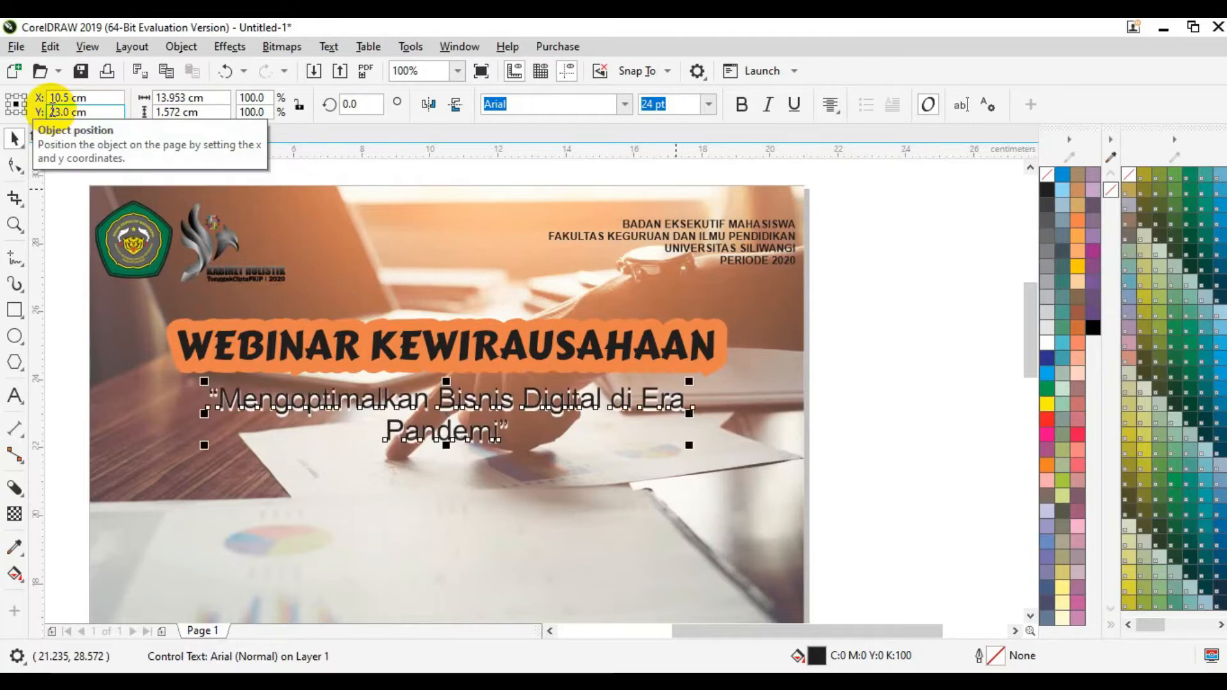
pyautogui.click(975, 400)
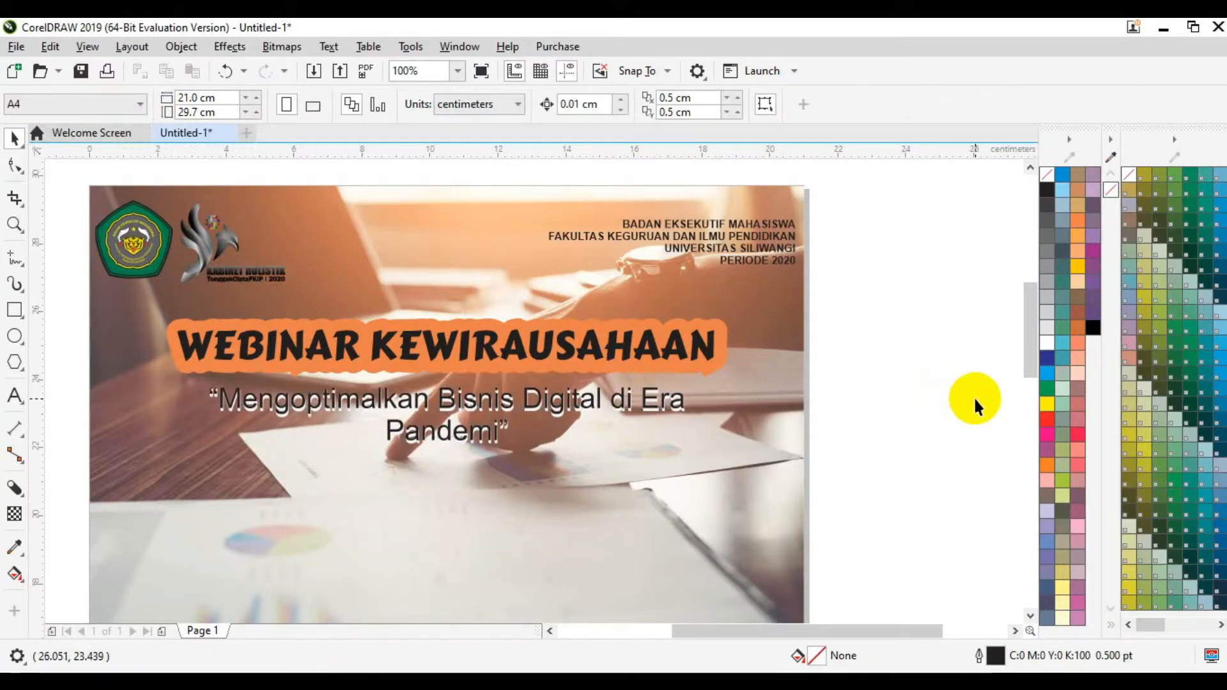
pyautogui.moveTo(1027, 347); pyautogui.dragTo(1033, 359)
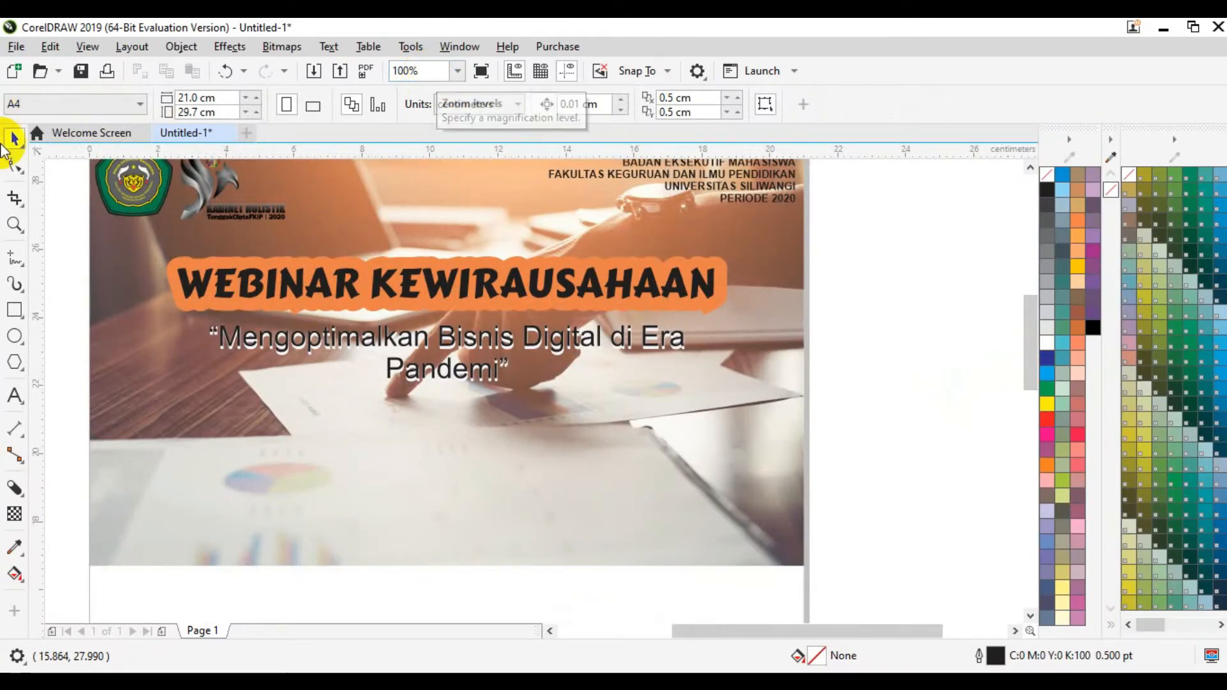
# Step: Type 'FREE!!' as a new text object below the tagline, toward the right
pyautogui.click(14, 395)
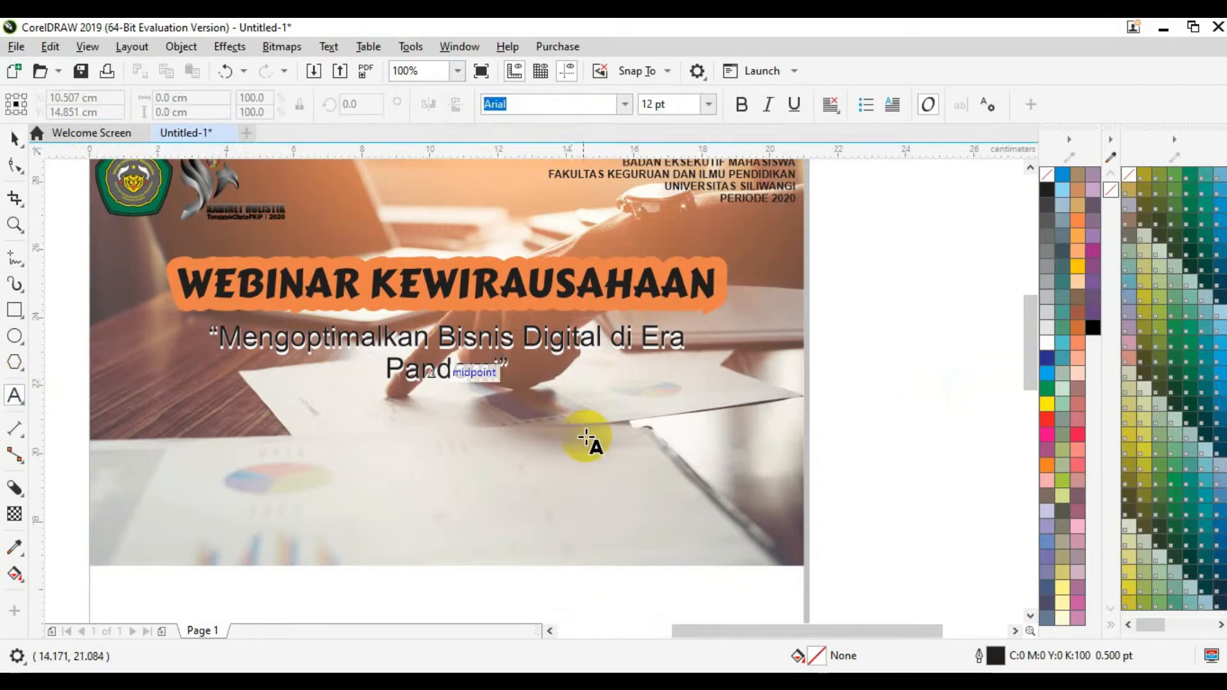
pyautogui.click(584, 437)
pyautogui.write('FREE')
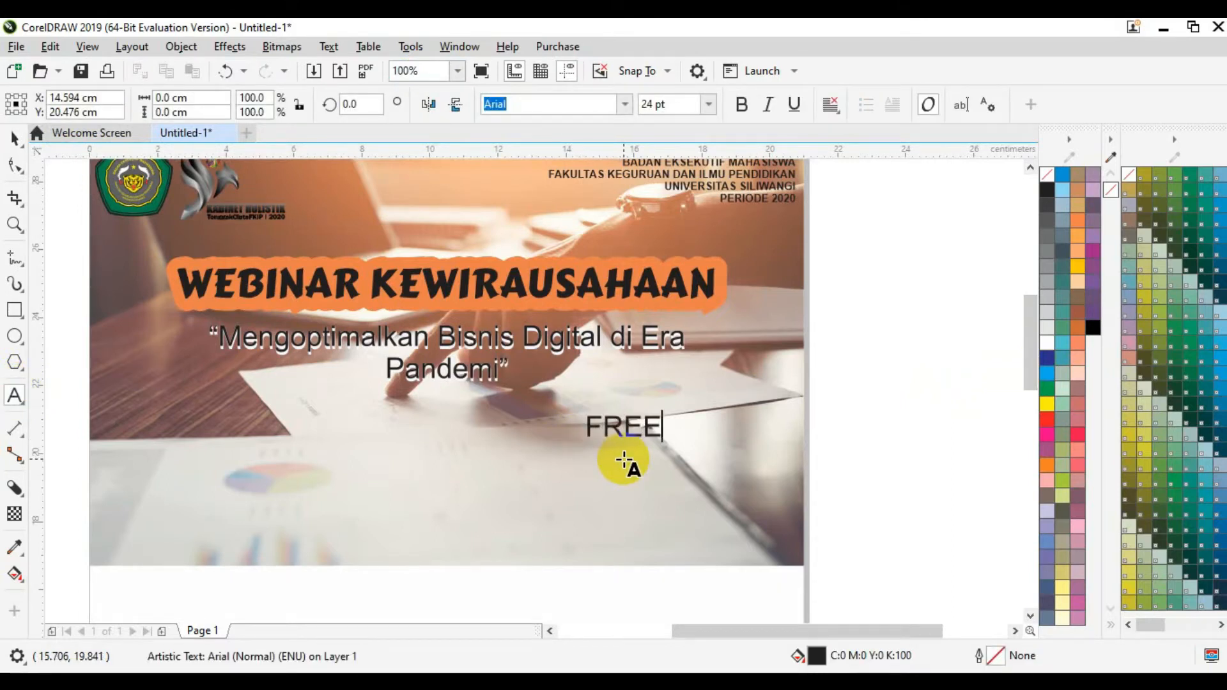
pyautogui.press('Escape')
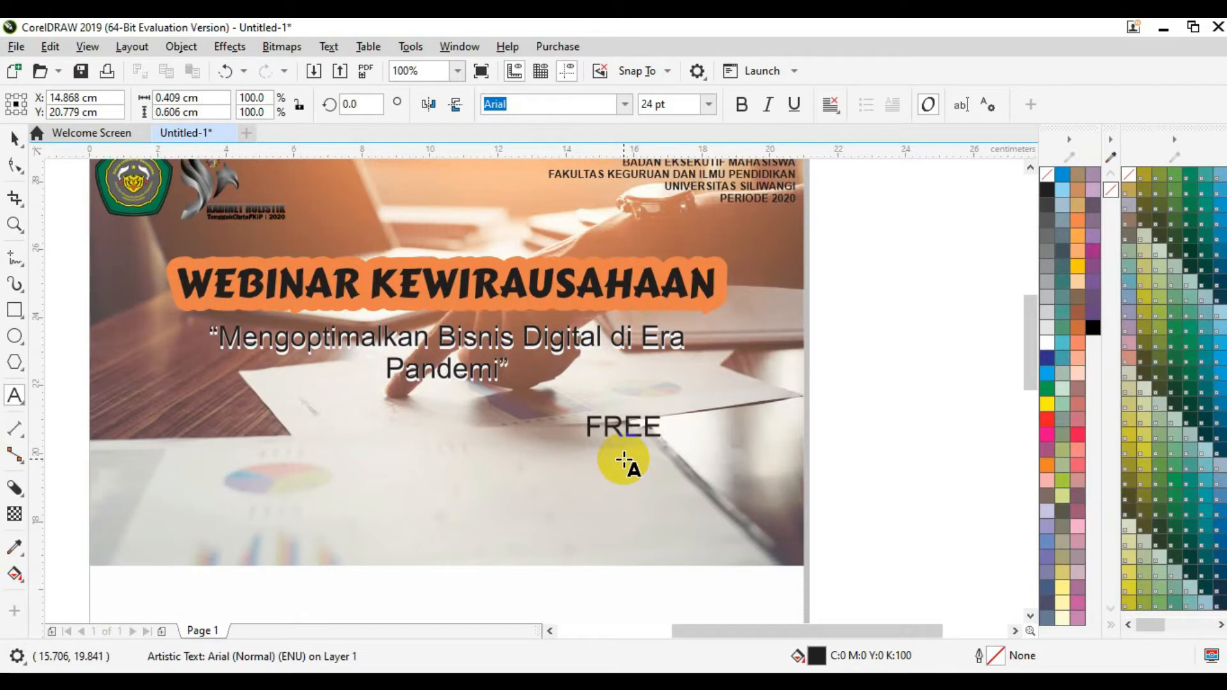
pyautogui.write('!!')
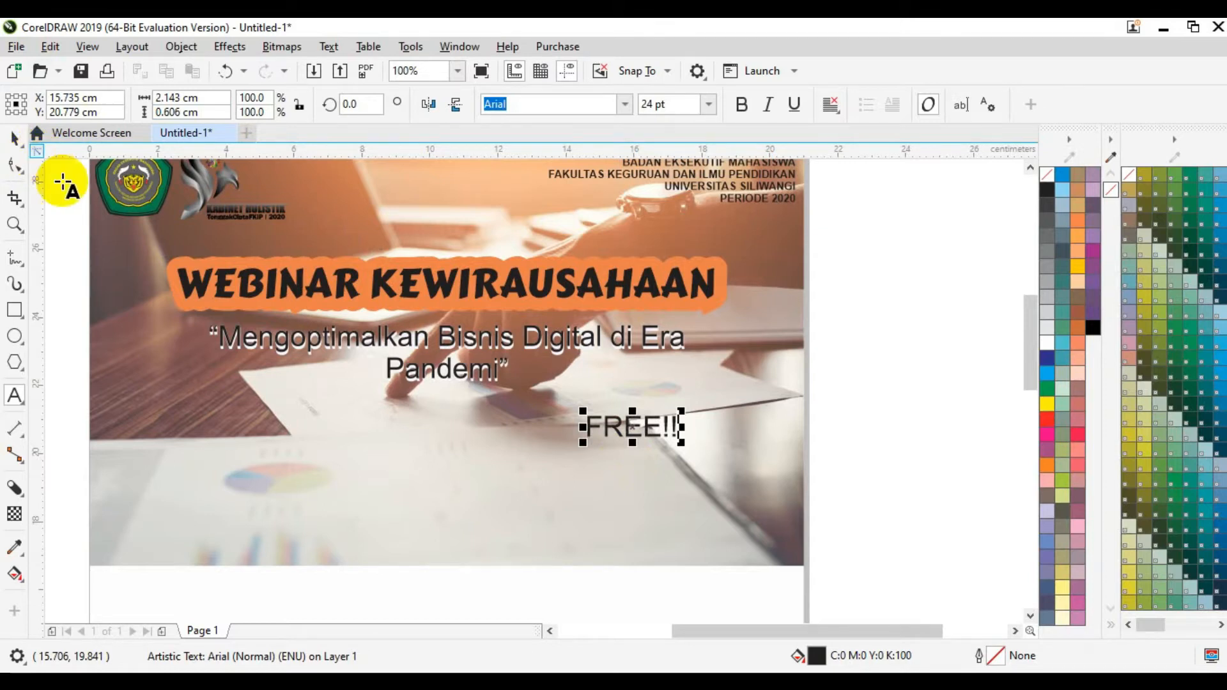
# Step: Make FREE!! bold and give it a short, pale bluish-grey block shadow
pyautogui.click(742, 105)
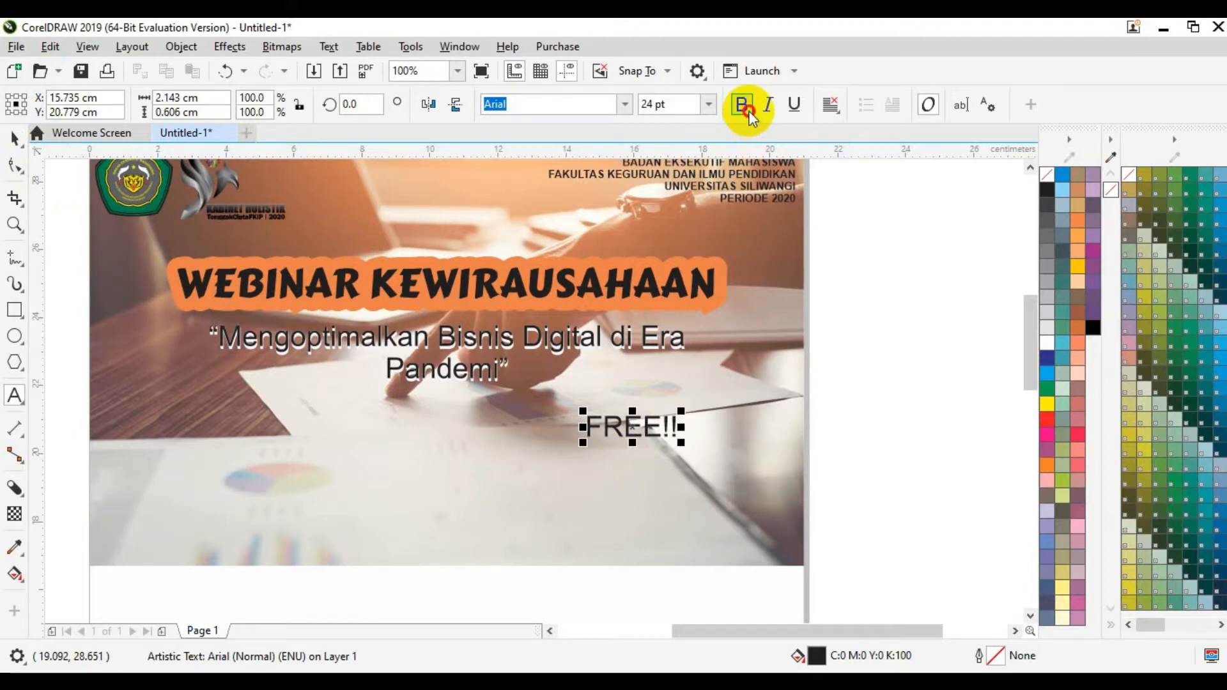
pyautogui.click(23, 493)
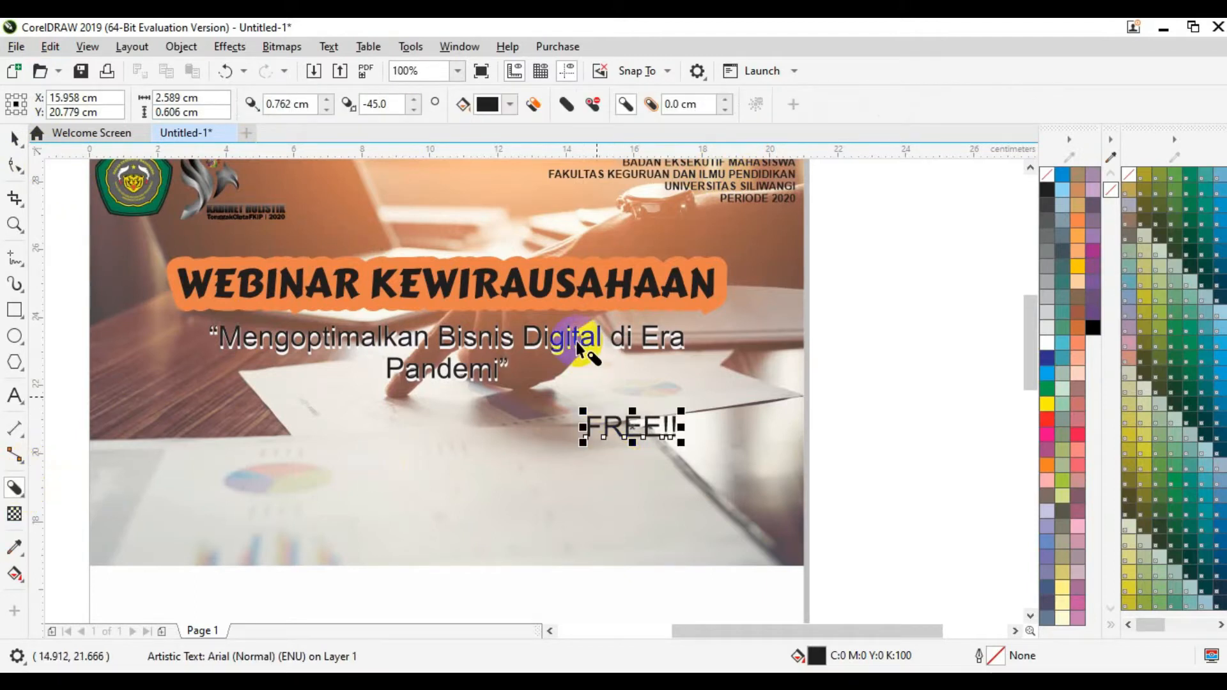
pyautogui.click(511, 106)
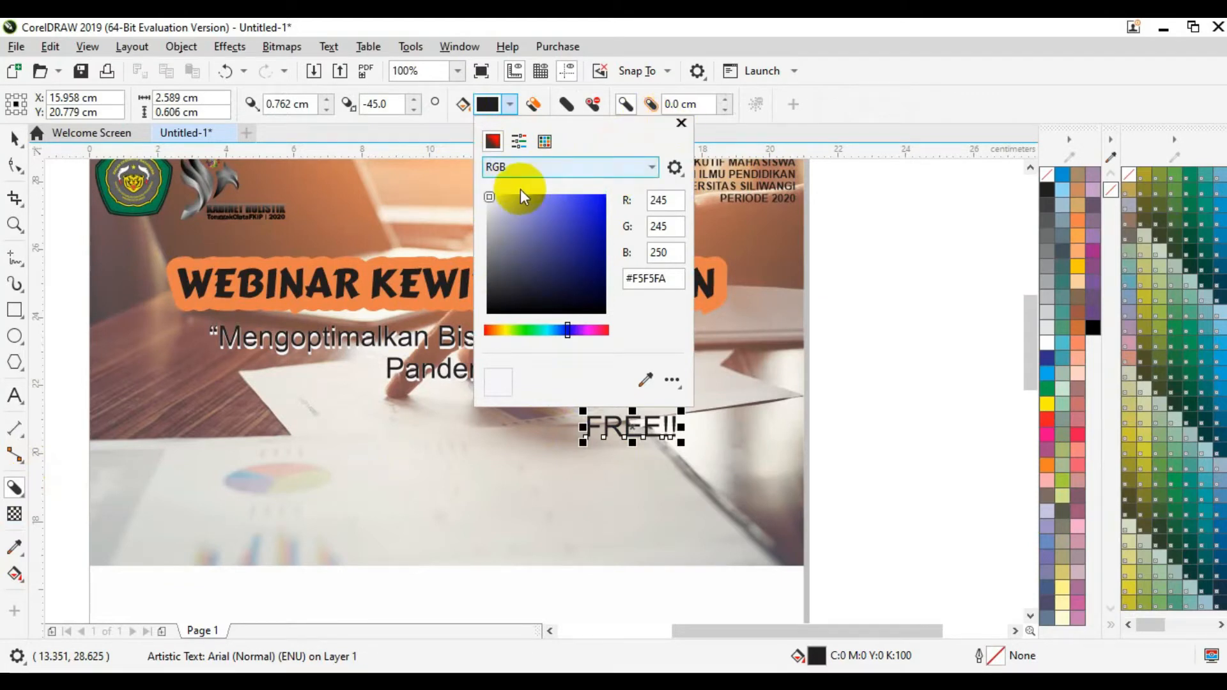
pyautogui.click(493, 202)
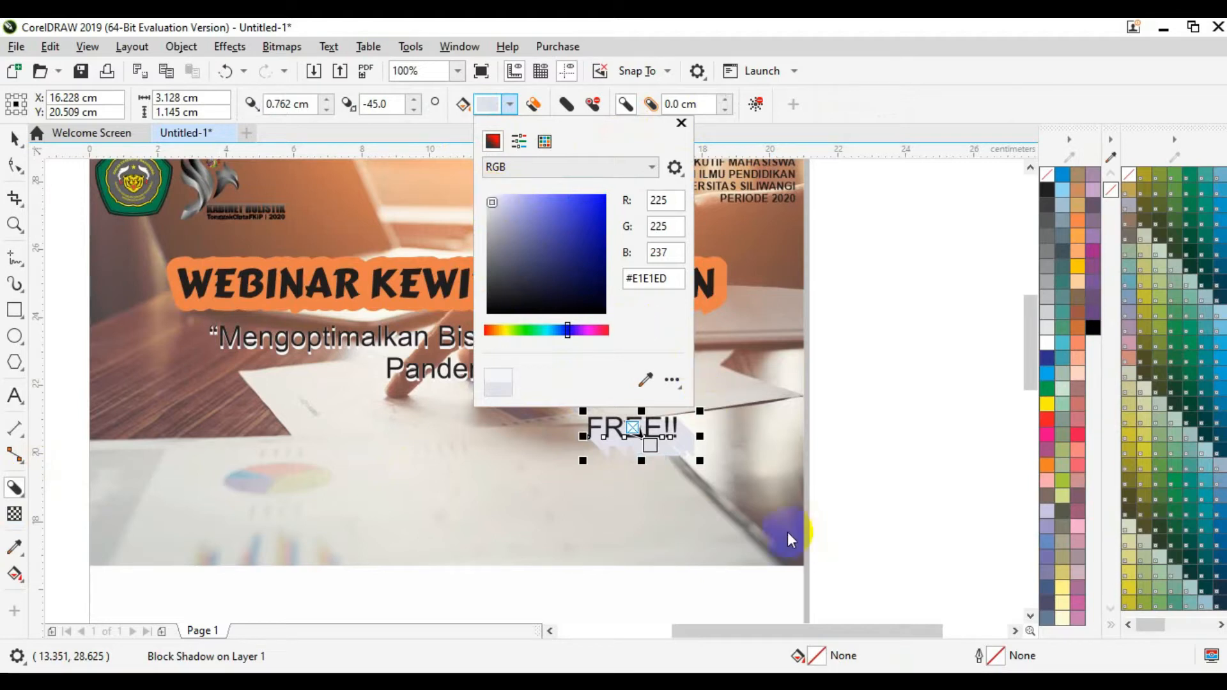
pyautogui.click(491, 197)
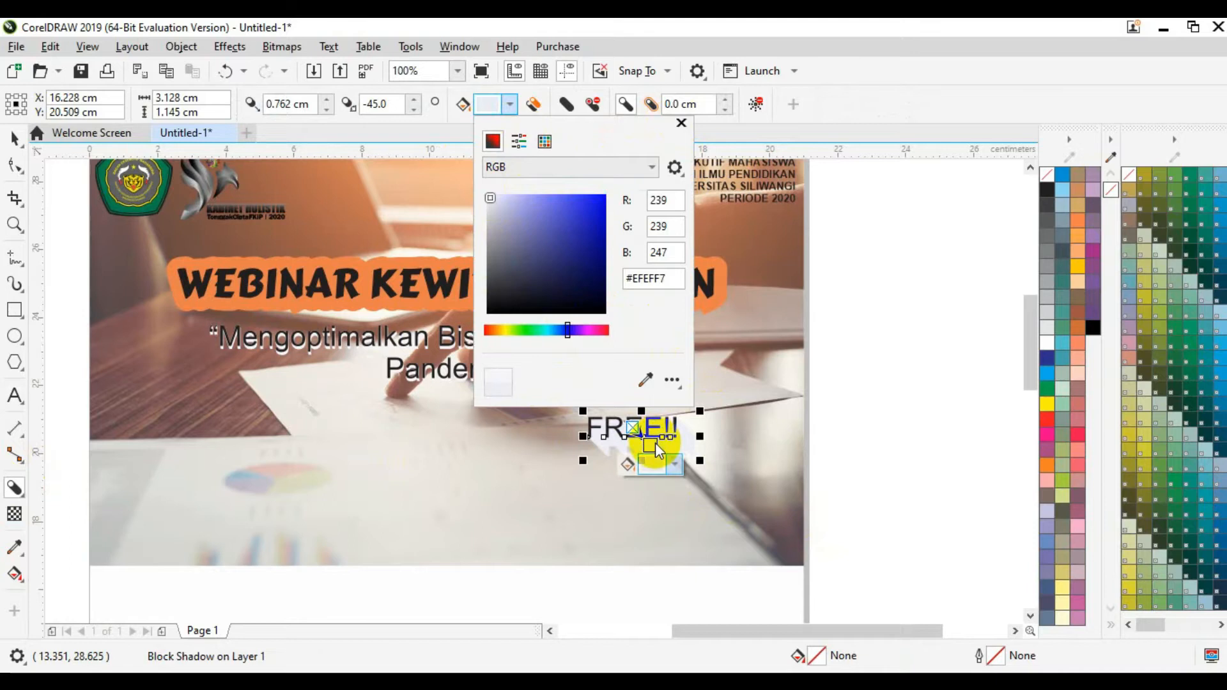
pyautogui.click(655, 439)
pyautogui.click(655, 428)
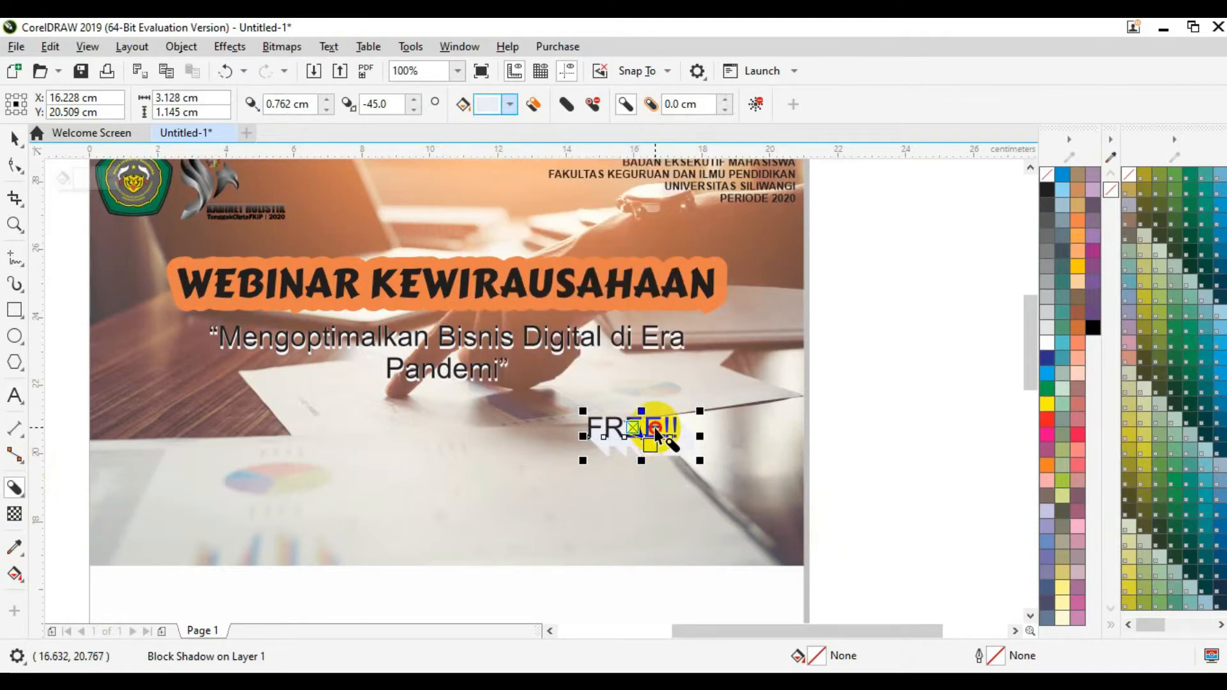
pyautogui.moveTo(650, 445); pyautogui.dragTo(638, 428)
# Step: Drag FREE!! to the lower right of the header photo, then select the quoted tagline
pyautogui.click(12, 142)
pyautogui.click(871, 452)
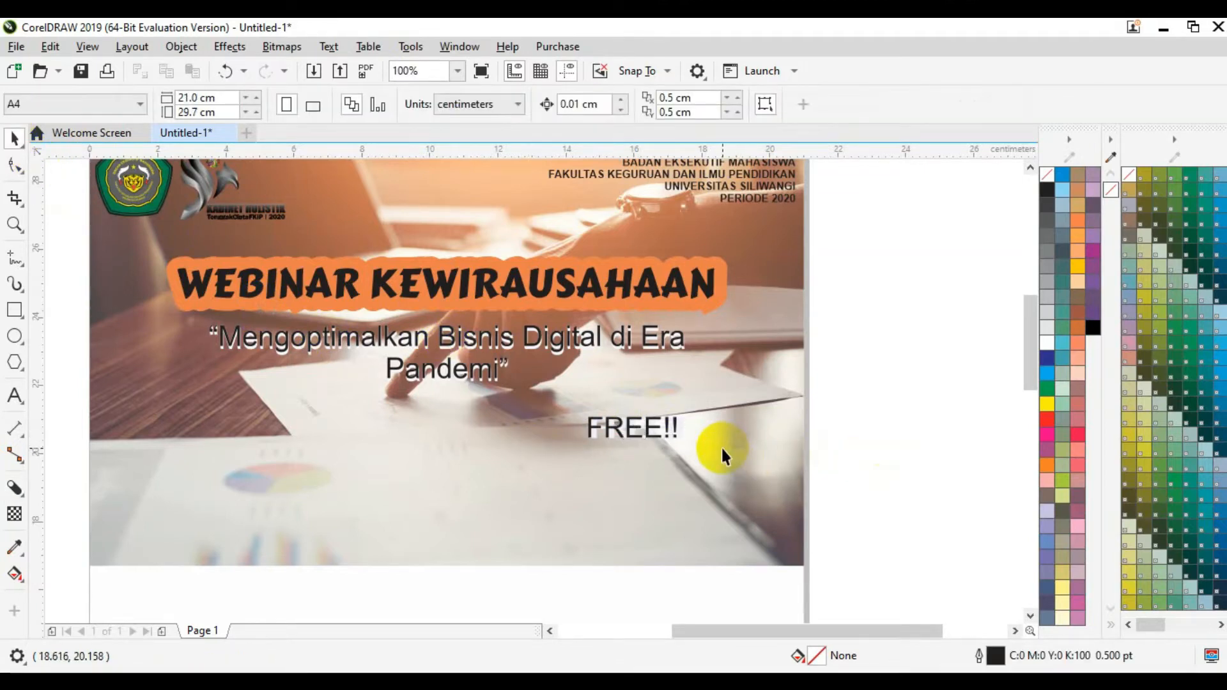
pyautogui.click(675, 428)
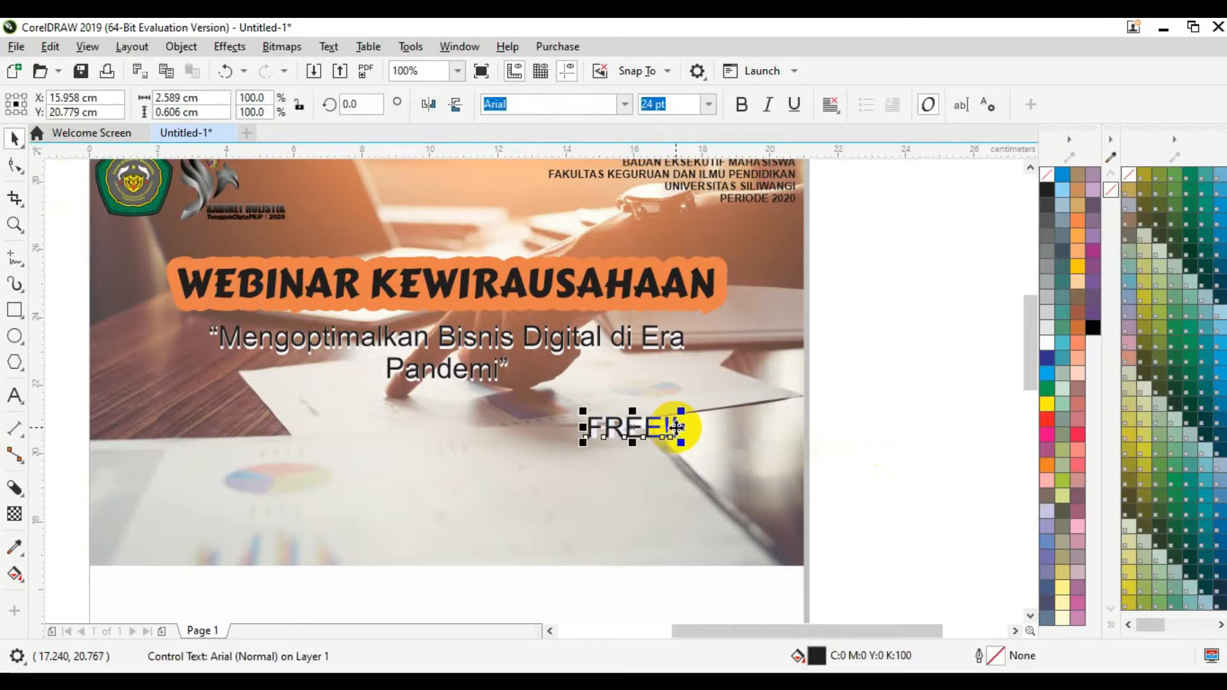
pyautogui.moveTo(676, 427); pyautogui.dragTo(776, 476)
pyautogui.click(872, 511)
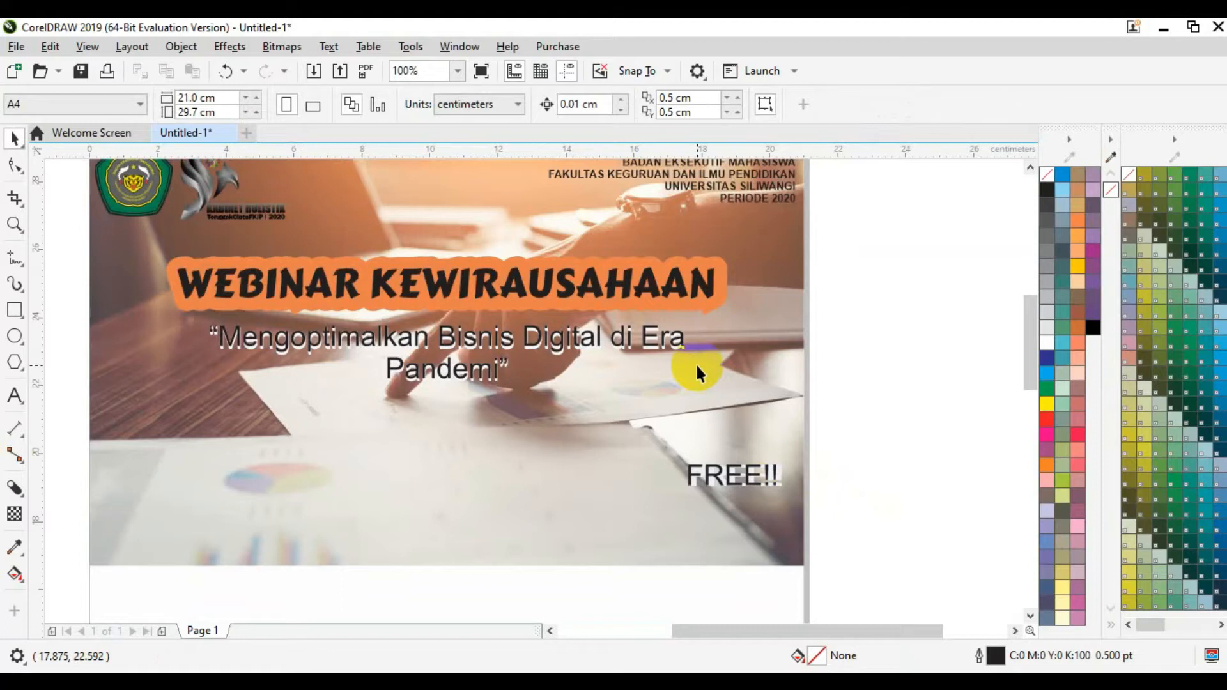
pyautogui.click(629, 340)
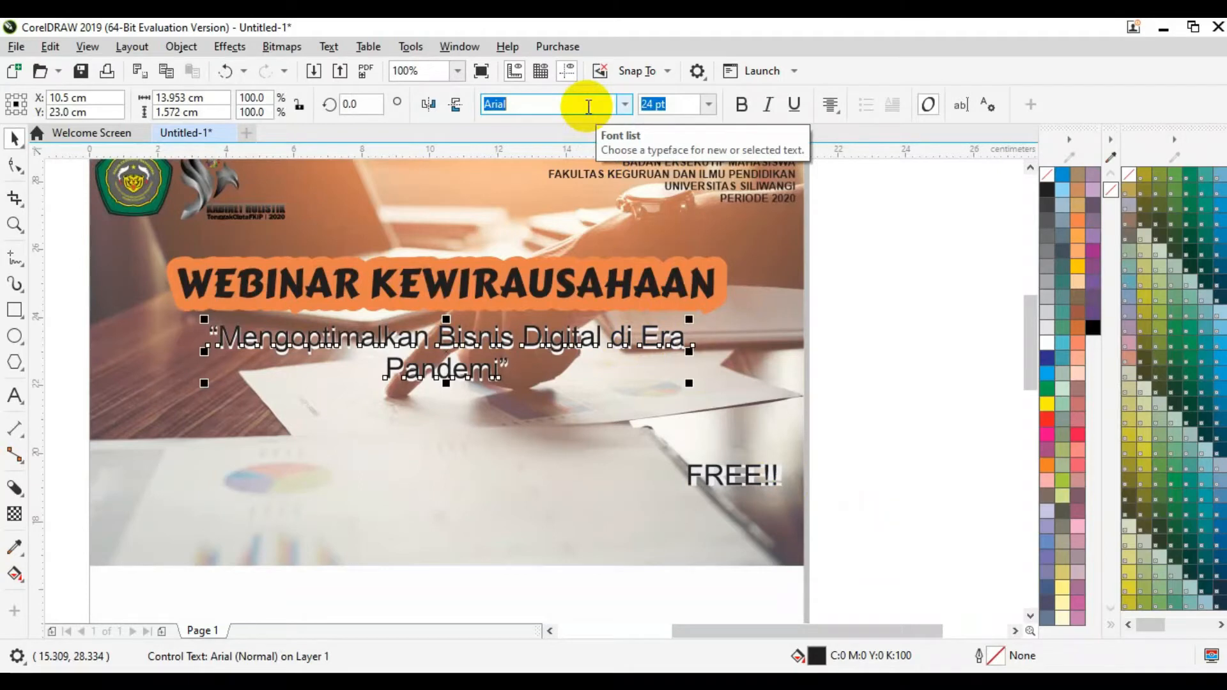
# Step: Change the two-line tagline's font to Candara and its size to 28 pt
pyautogui.write('Candara')
pyautogui.press('Return')
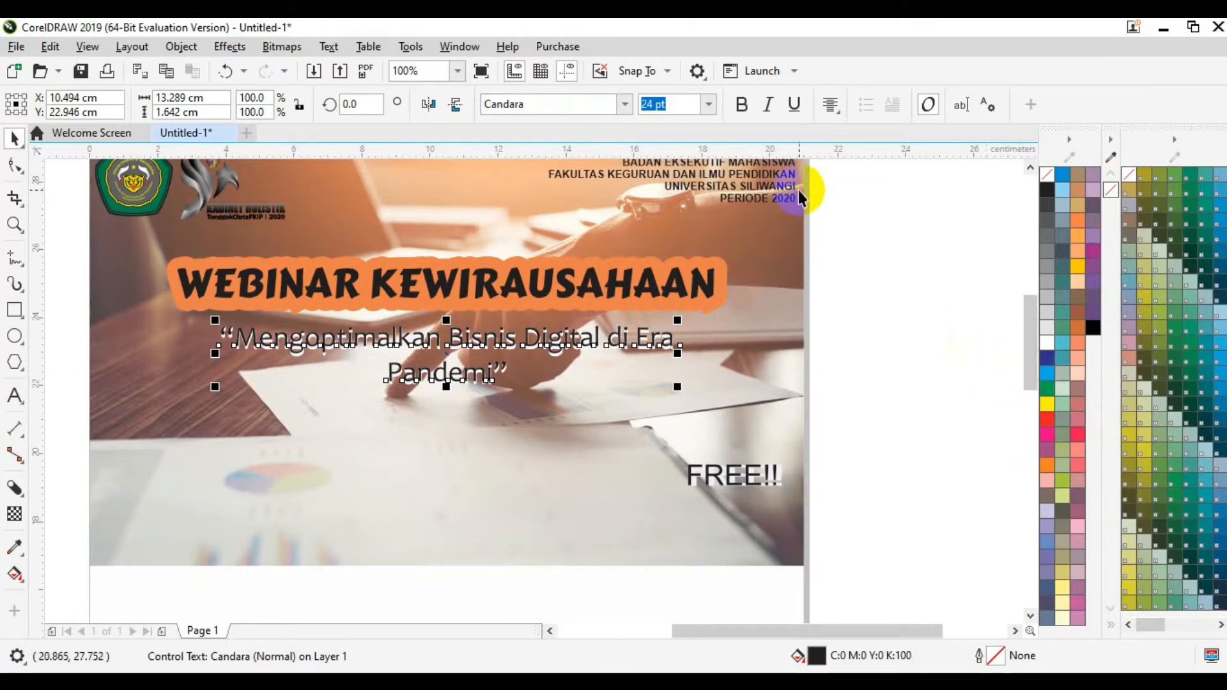
pyautogui.click(686, 103)
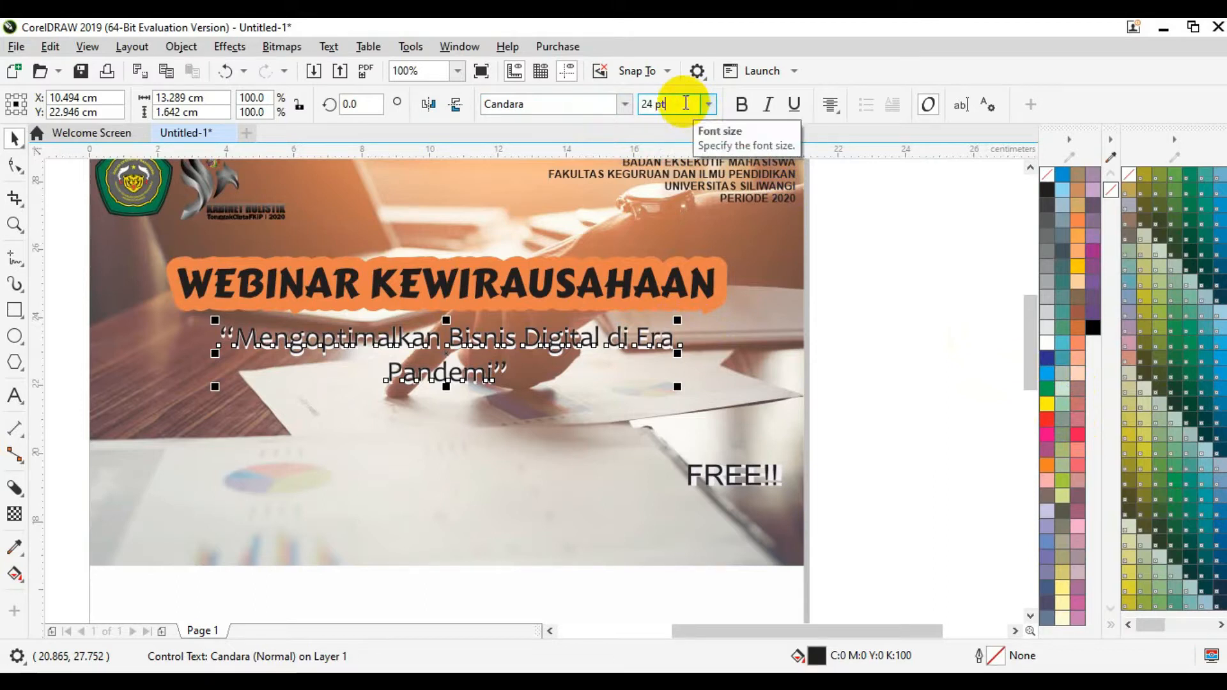
pyautogui.press('BackSpace')
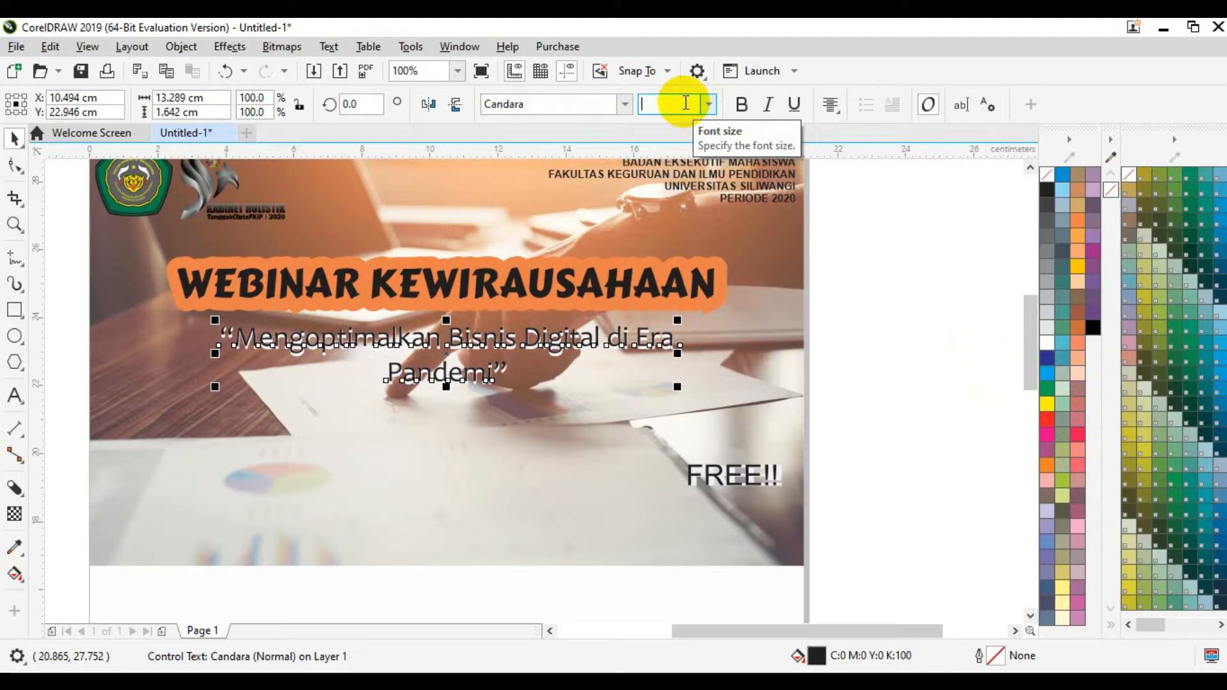
pyautogui.write('28')
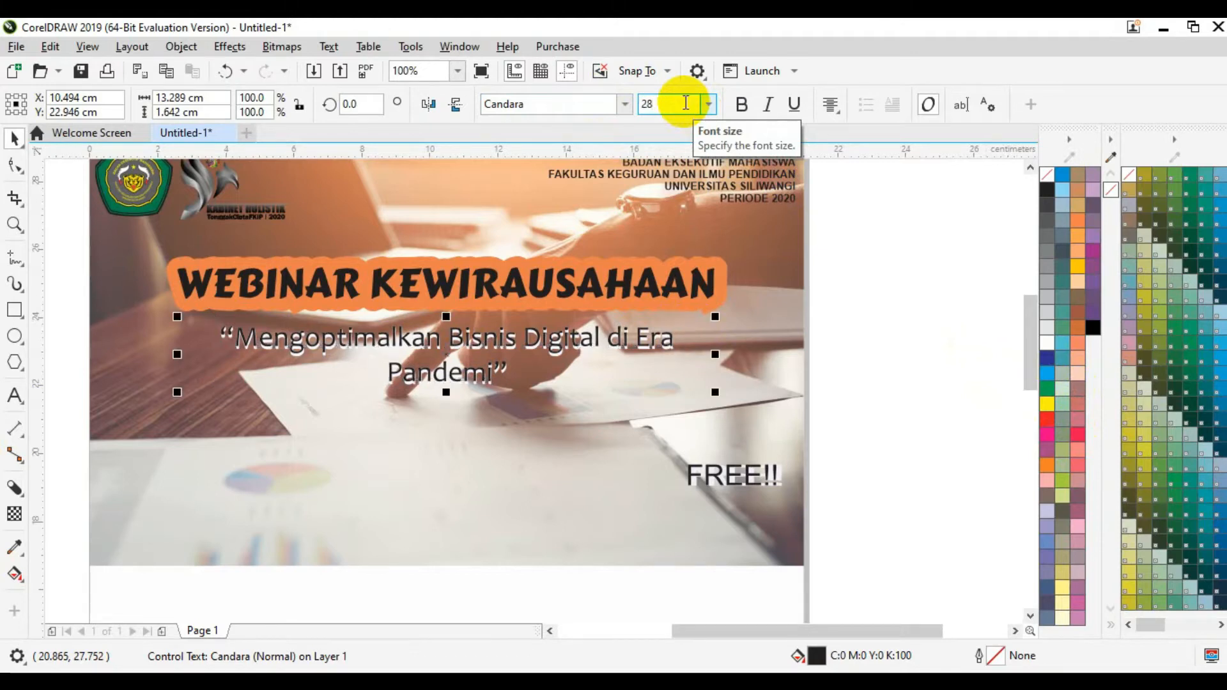
pyautogui.press('Return')
pyautogui.click(906, 366)
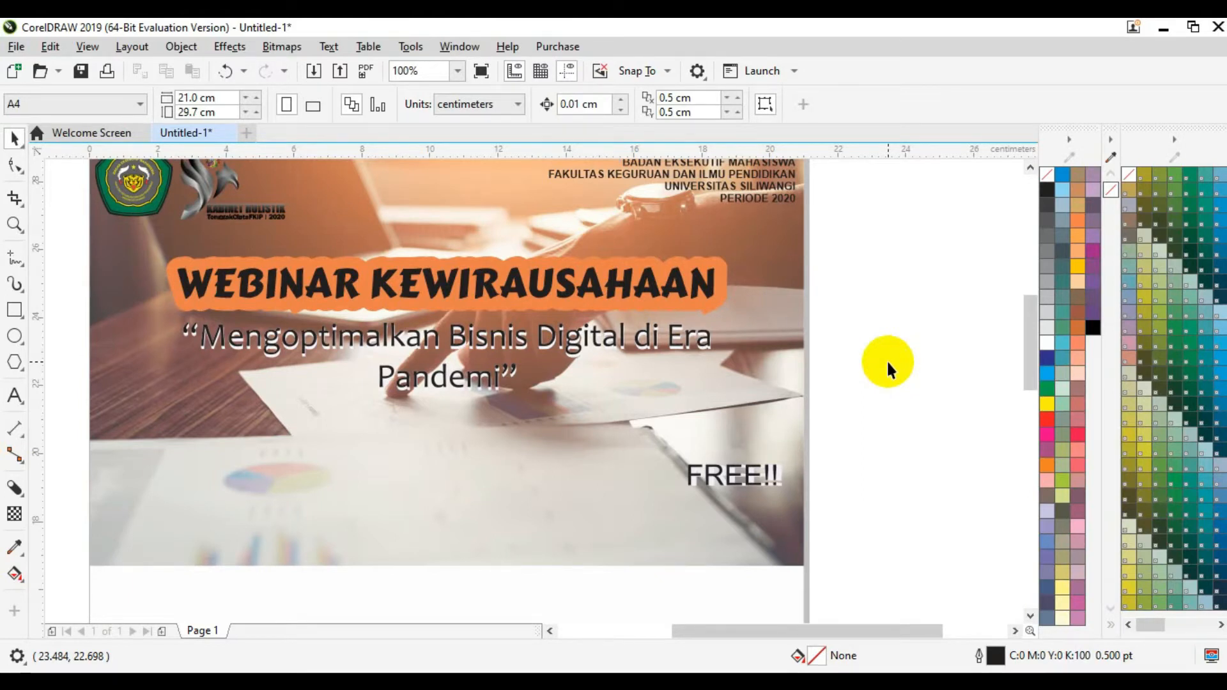
# Step: Add a new text line reading 'Terbuka untuk Umum' on the lower photo
pyautogui.click(15, 396)
pyautogui.click(379, 505)
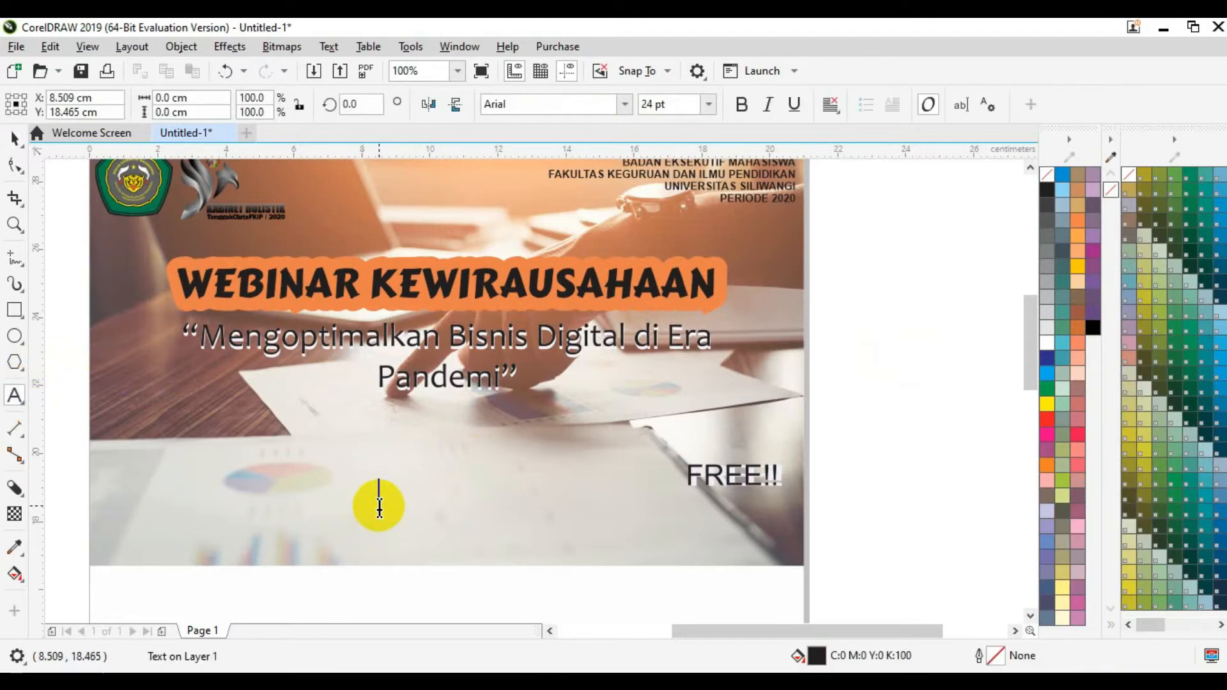
pyautogui.write('Tre')
pyautogui.press('BackSpace')
pyautogui.press('BackSpace')
pyautogui.write('erbuka untuk UM')
pyautogui.press('BackSpace')
pyautogui.write('um')
pyautogui.press('BackSpace')
pyautogui.press('BackSpace')
pyautogui.write('mum')
pyautogui.click(15, 139)
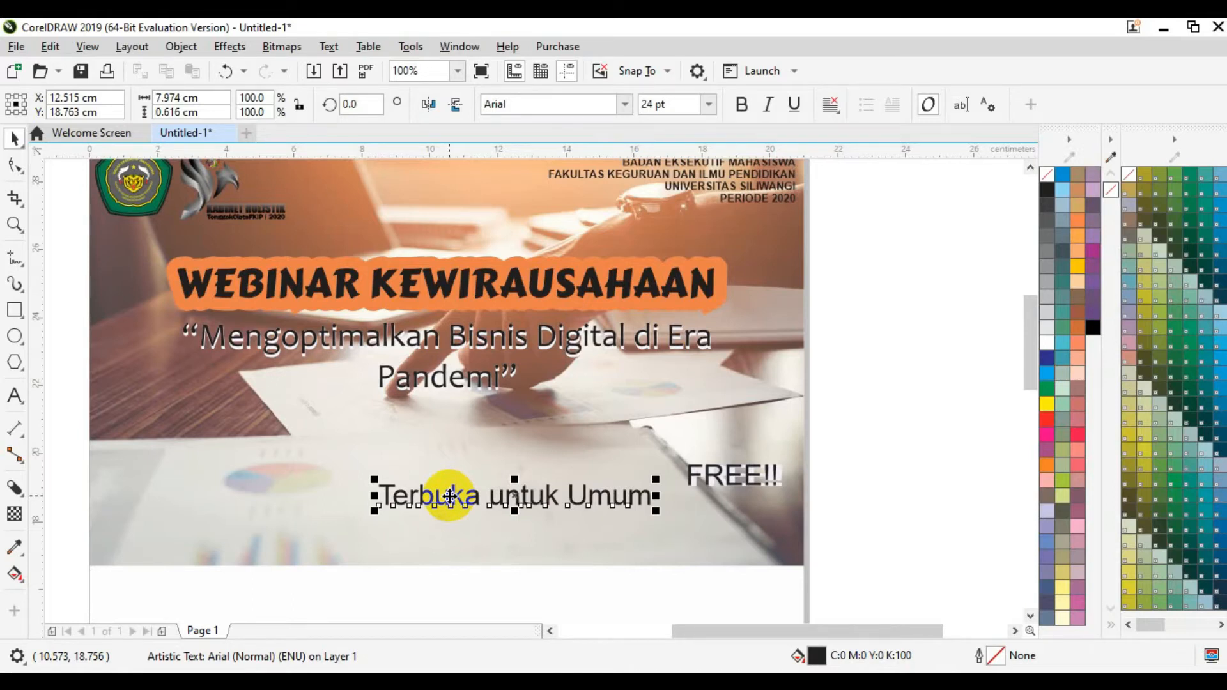
# Step: Make Terbuka untuk Umum bold at 20 pt and align it right under FREE!!
pyautogui.click(671, 105)
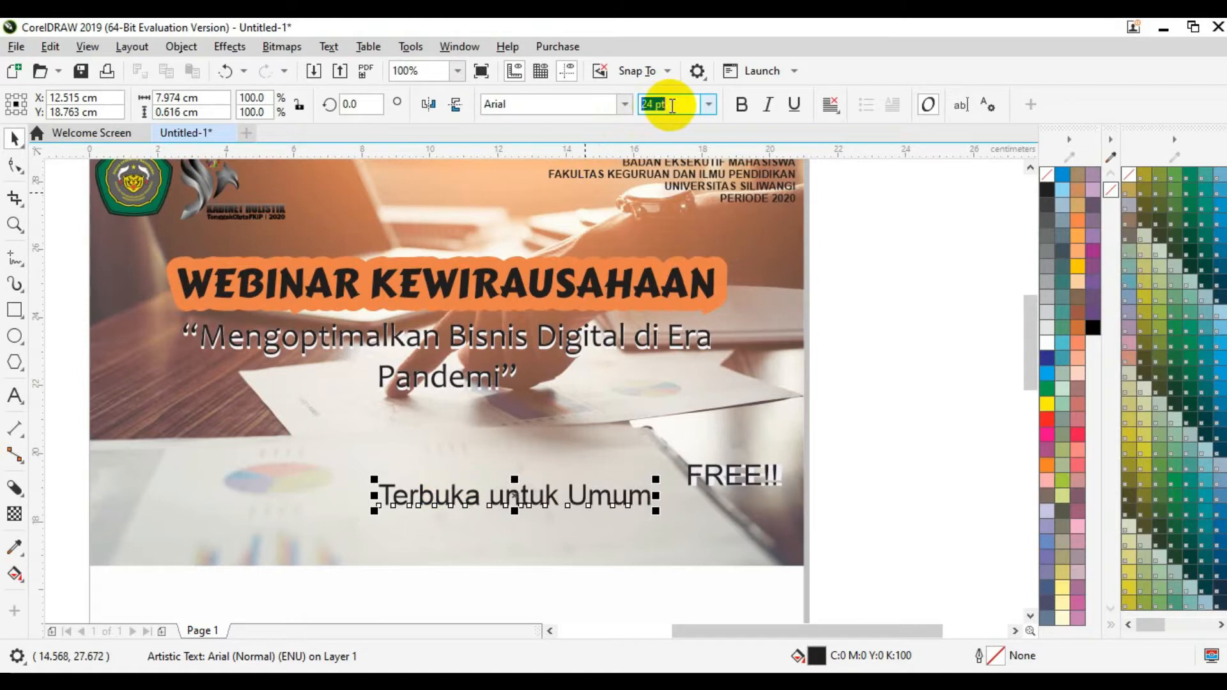
pyautogui.write('23')
pyautogui.press('Return')
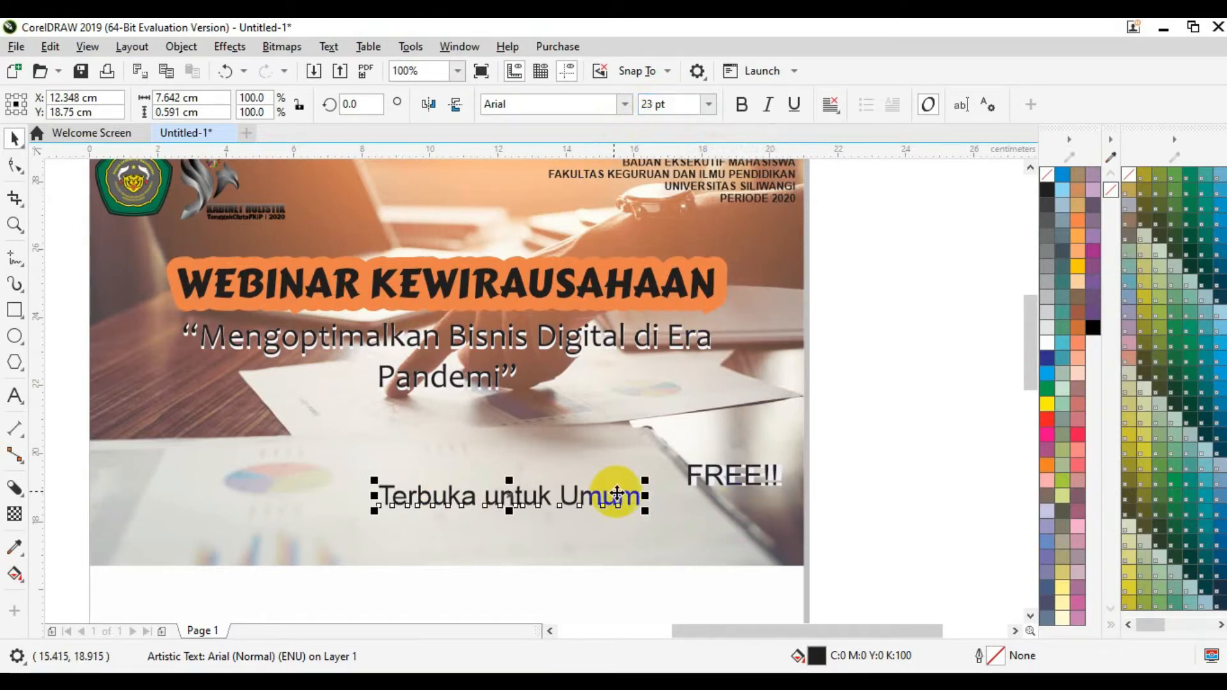
pyautogui.moveTo(618, 496); pyautogui.dragTo(686, 504)
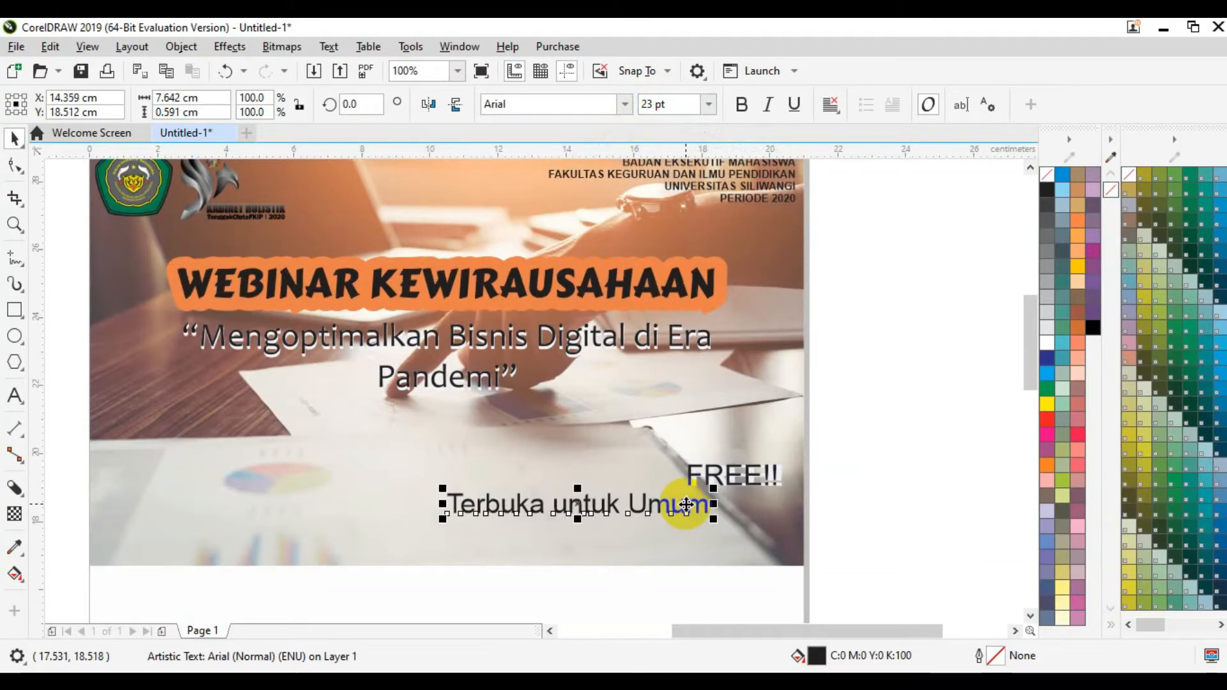
pyautogui.click(743, 103)
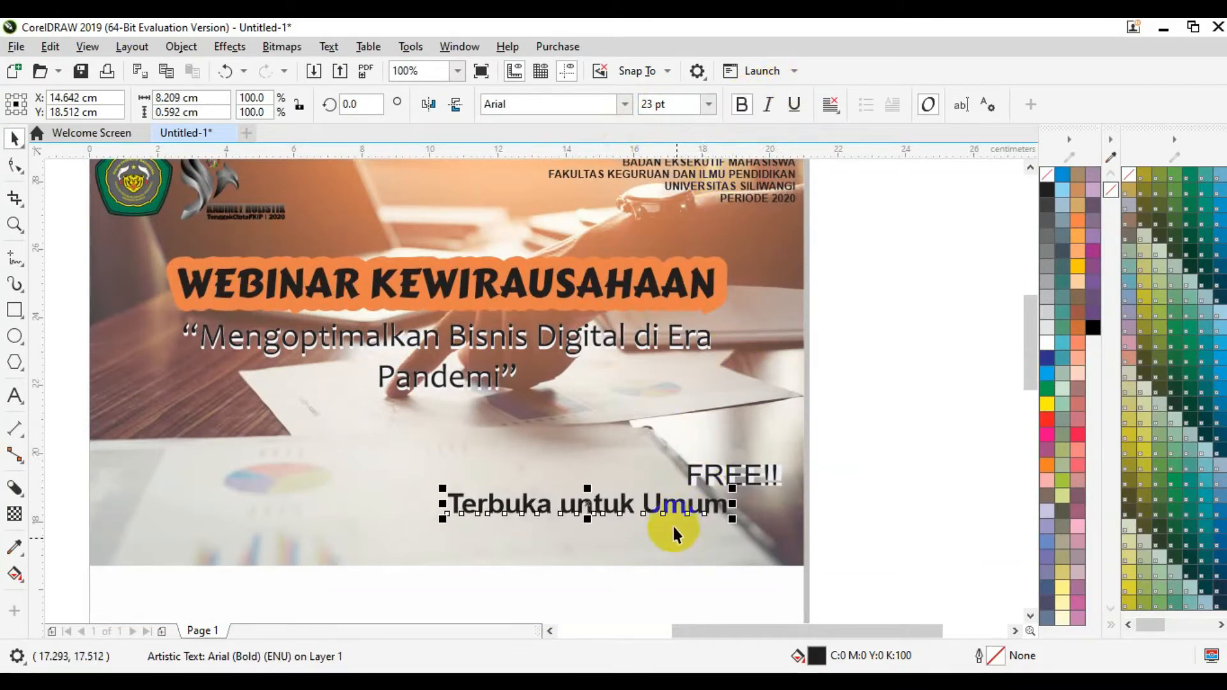
pyautogui.moveTo(671, 512); pyautogui.dragTo(729, 515)
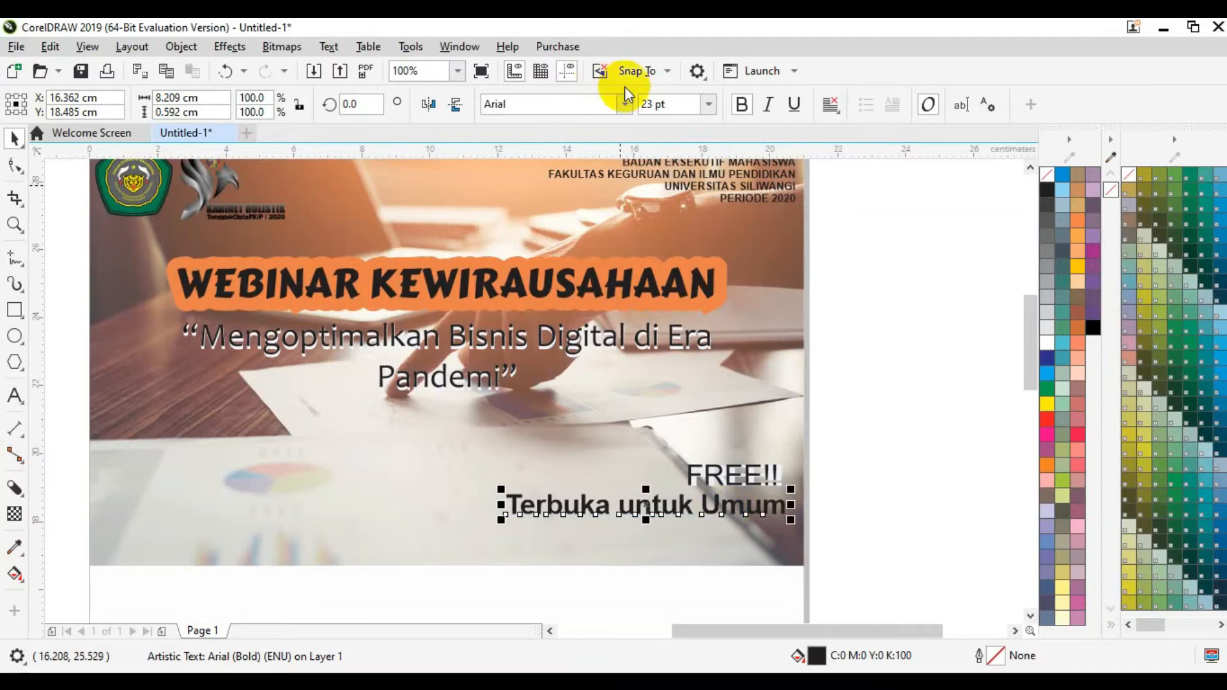
pyautogui.click(678, 104)
pyautogui.write('20')
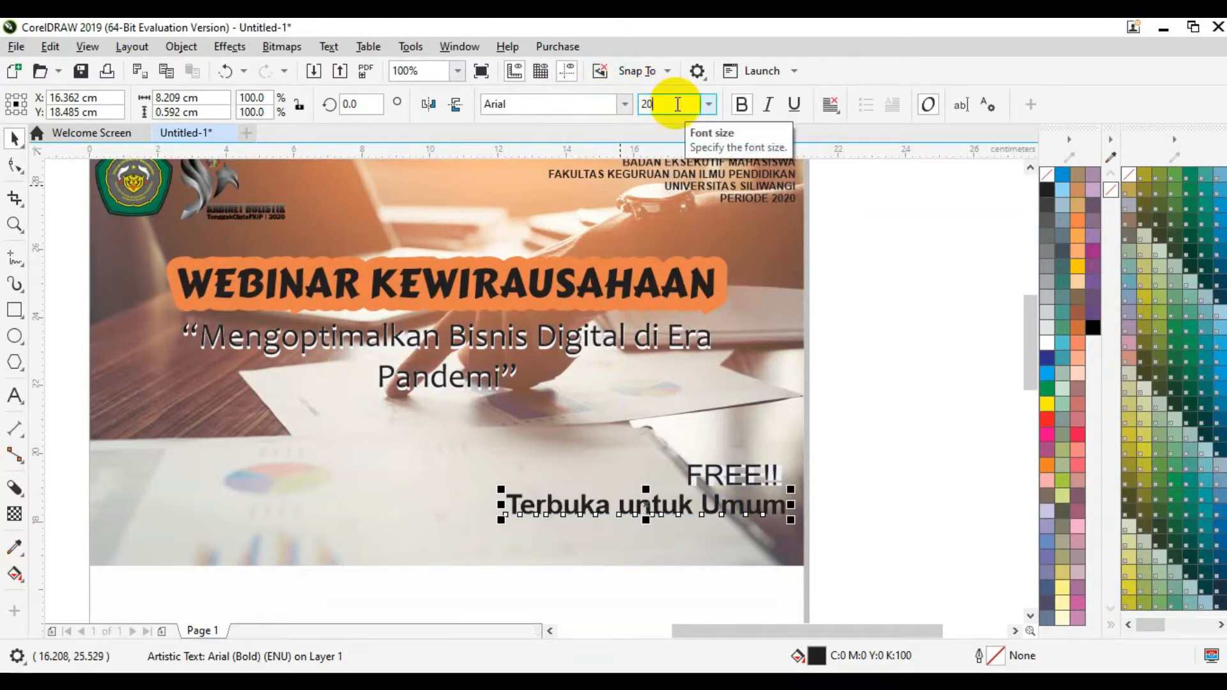
pyautogui.press('Return')
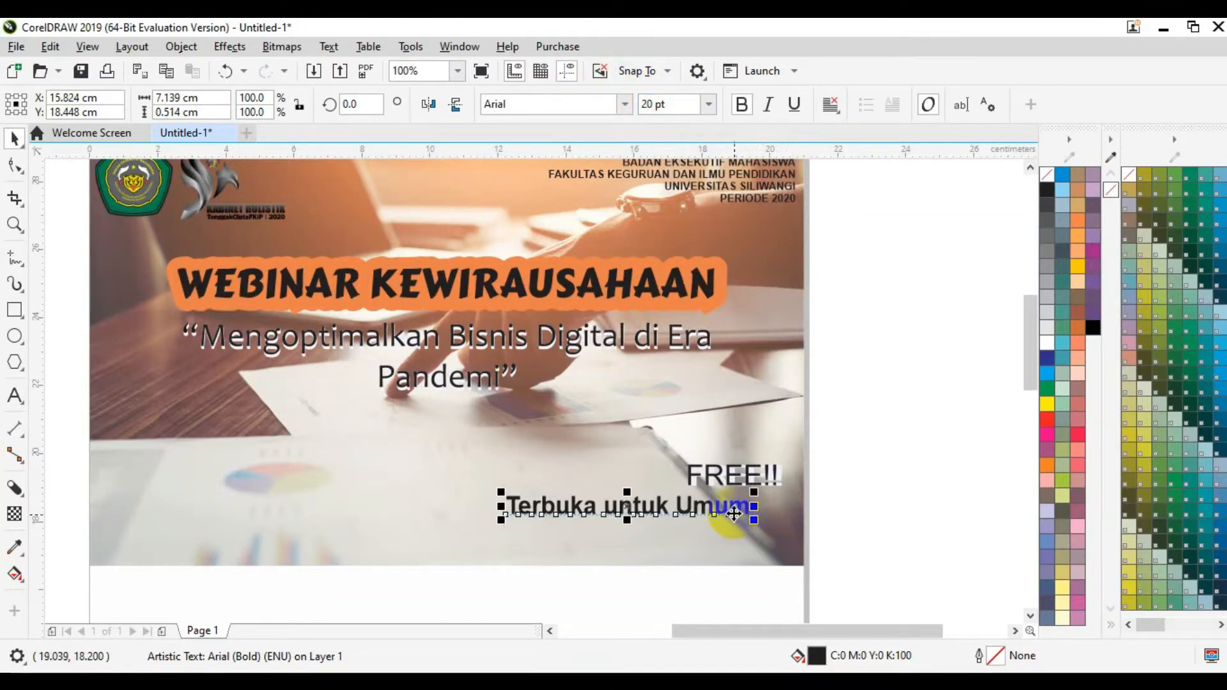
pyautogui.moveTo(728, 512); pyautogui.dragTo(765, 511)
pyautogui.click(855, 510)
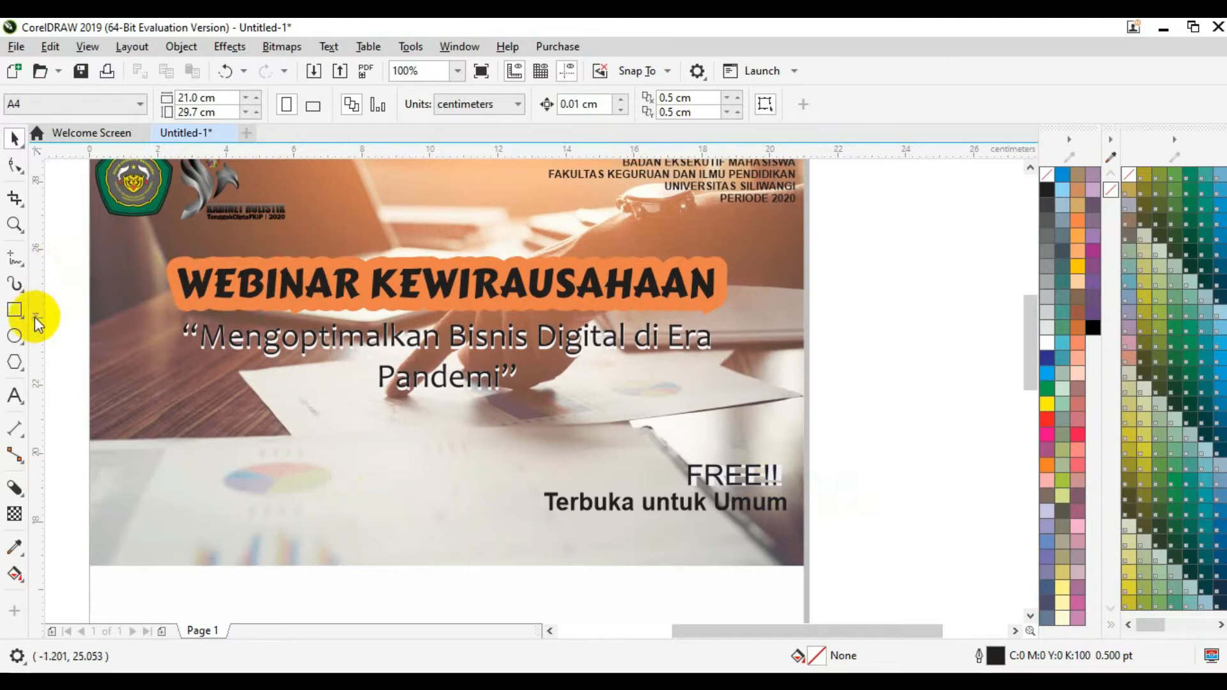
# Step: Add a small photo credit reading 'Sumber Foto: Freefik' on the lower photo
pyautogui.click(14, 396)
pyautogui.click(318, 497)
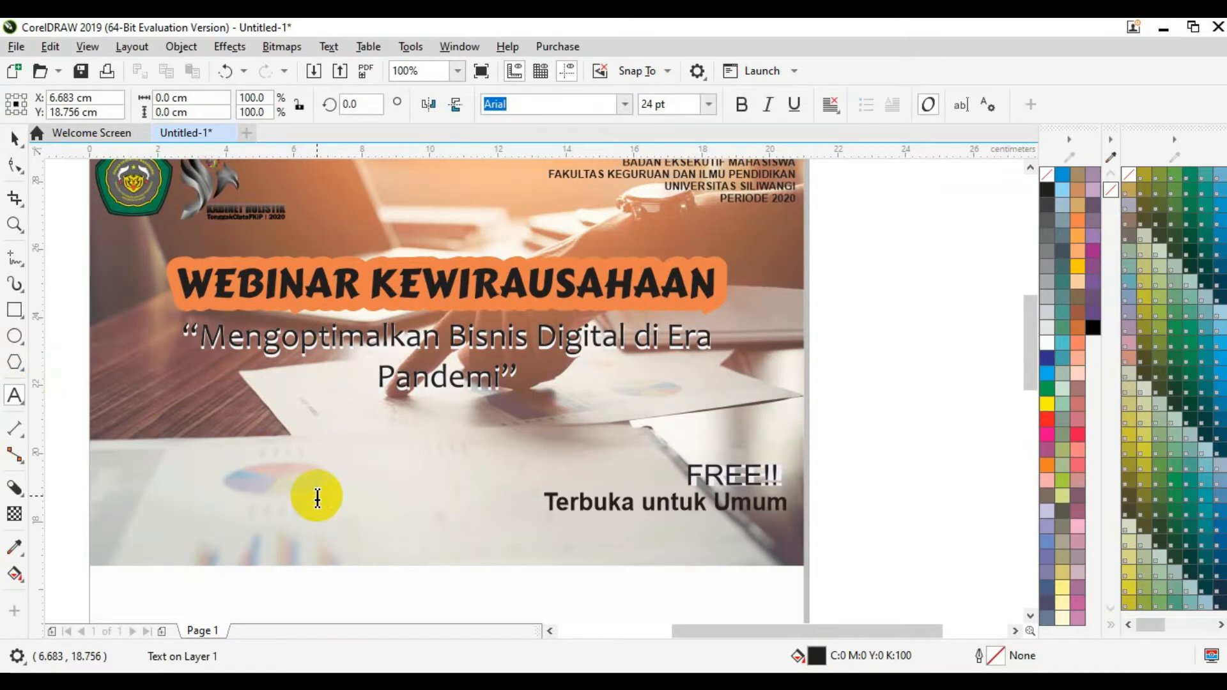
pyautogui.write('Sumber ')
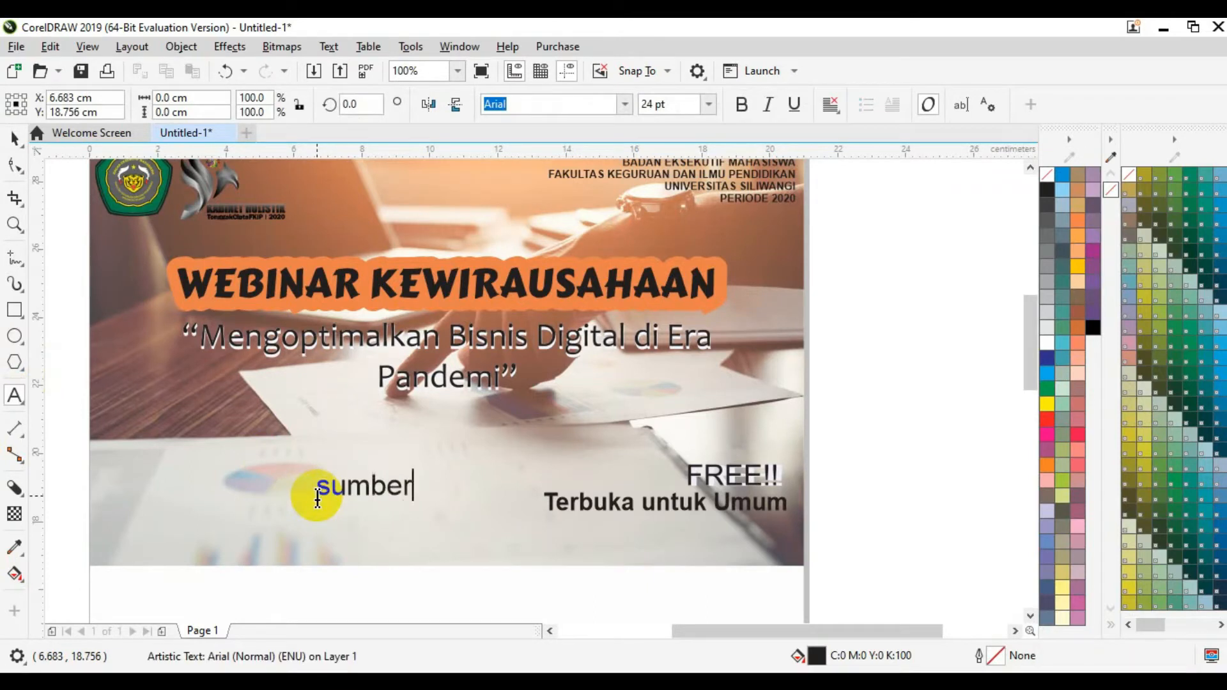
pyautogui.write('Foto')
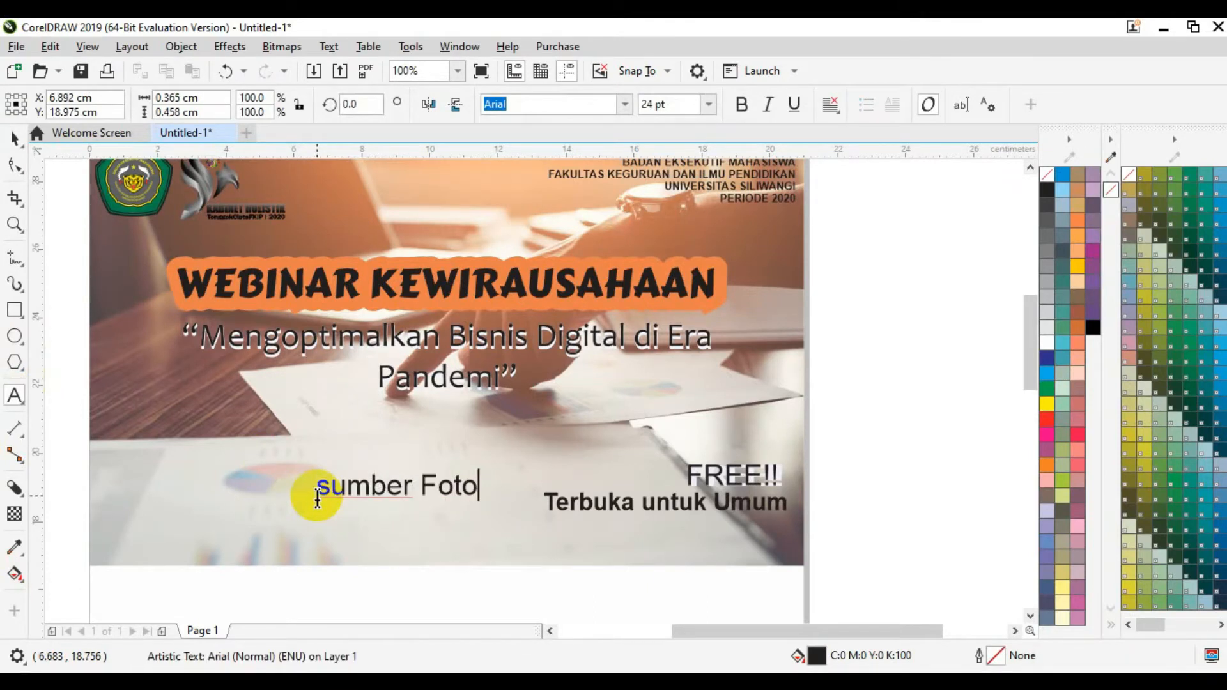
pyautogui.write(': Freefik')
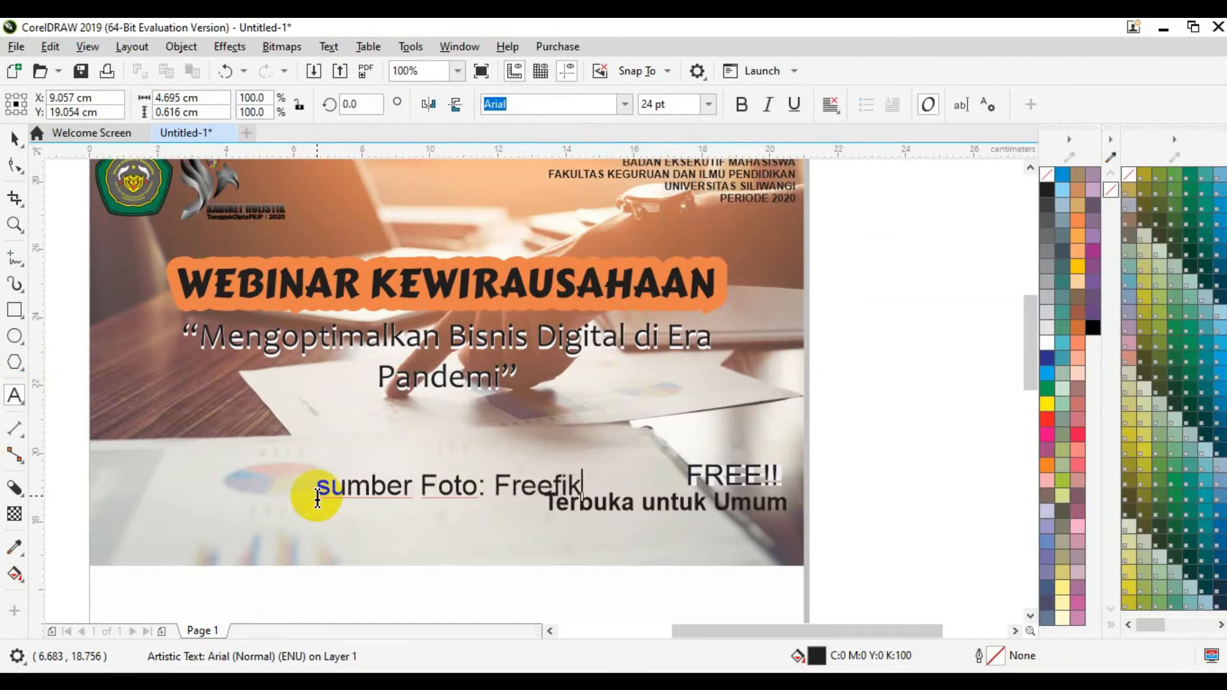
pyautogui.click(14, 137)
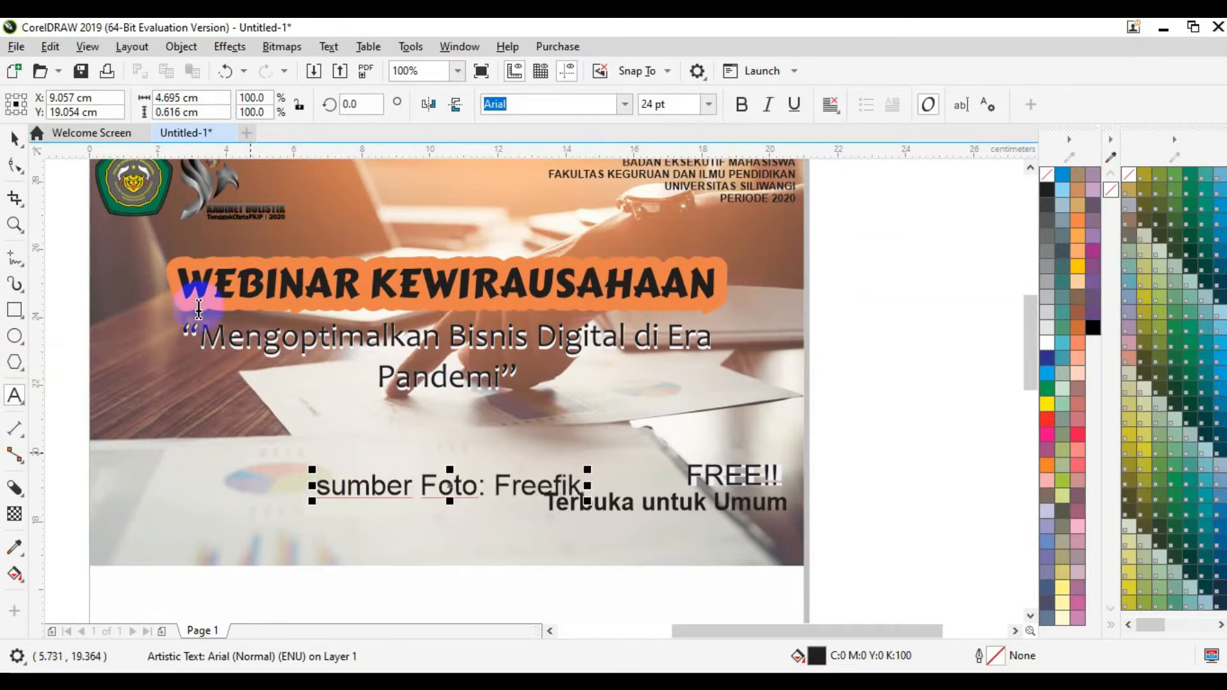
pyautogui.press('BackSpace')
pyautogui.write('S')
pyautogui.click(15, 138)
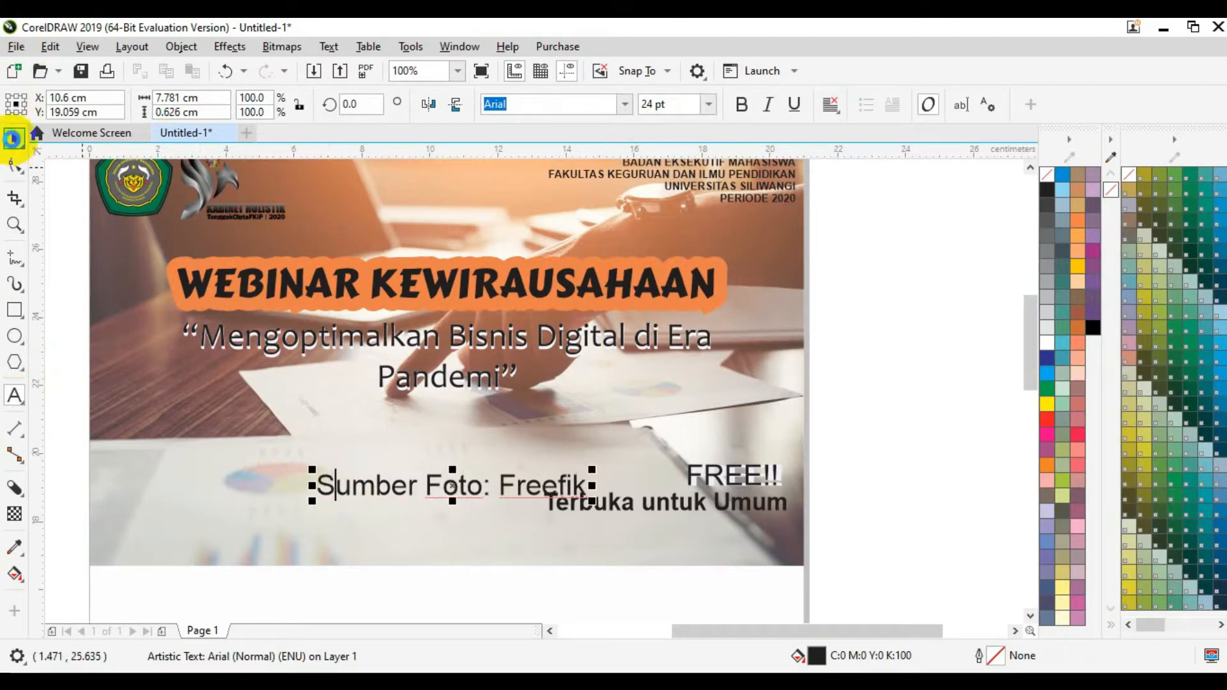
pyautogui.moveTo(593, 501); pyautogui.dragTo(548, 486)
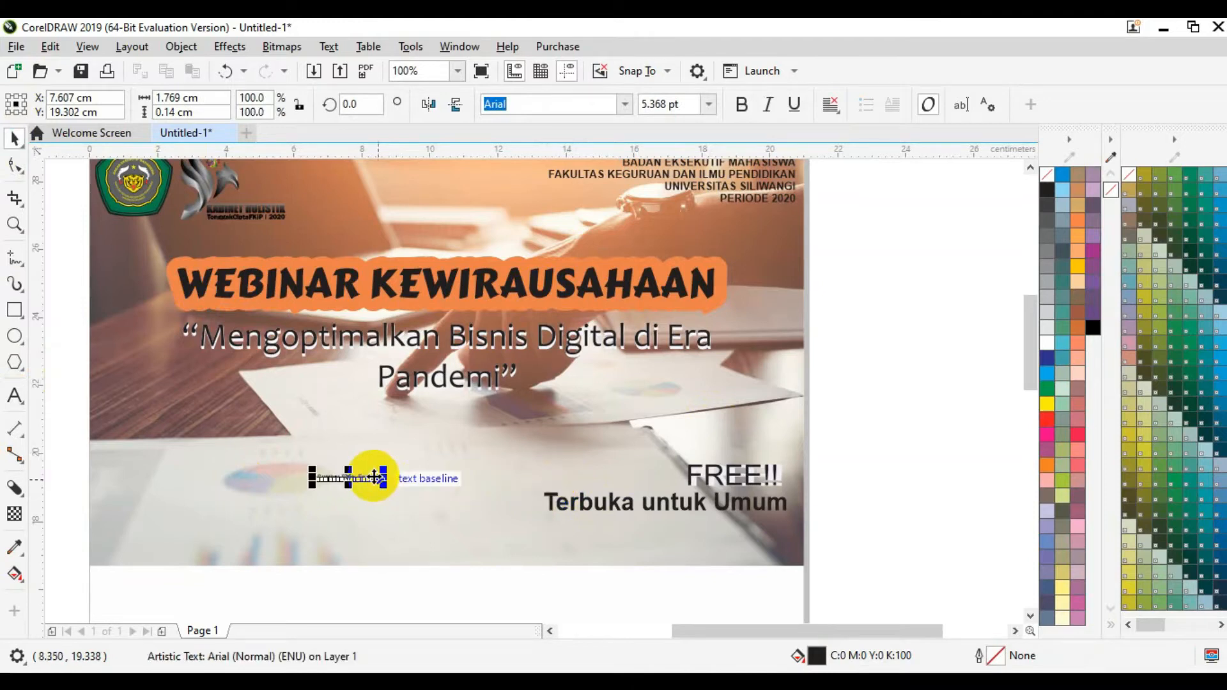
# Step: Place the photo credit just below Terbuka untuk Umum, then zoom to fit the page
pyautogui.click(457, 71)
pyautogui.click(429, 223)
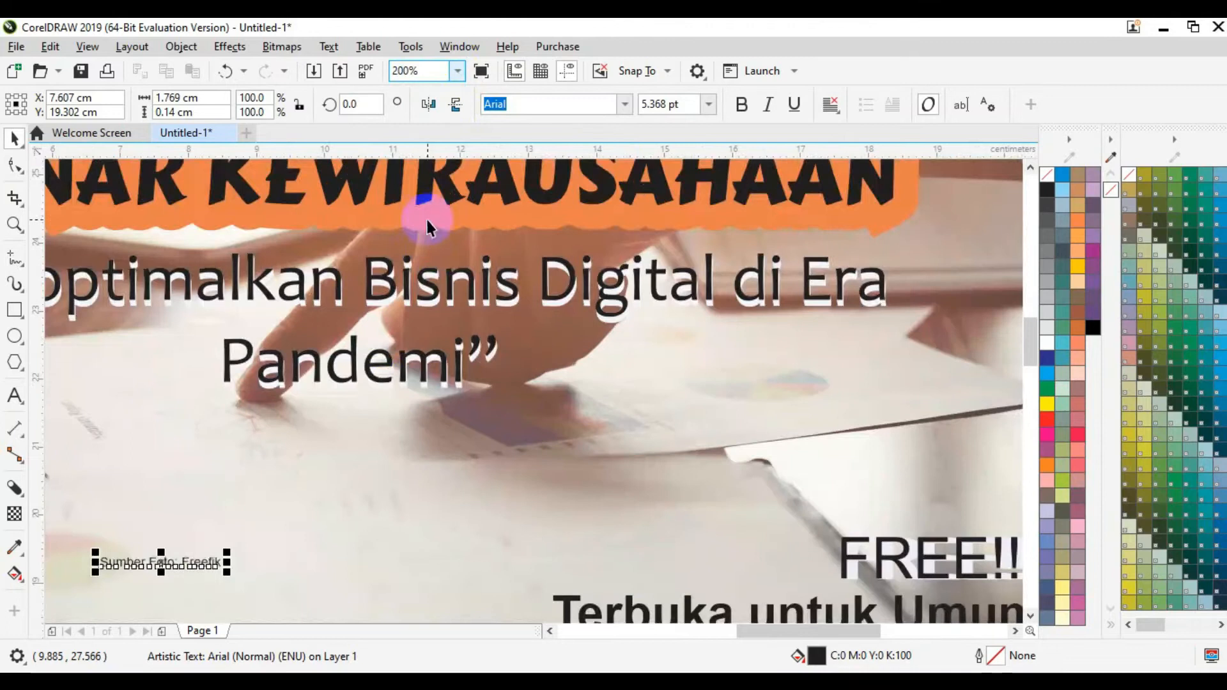
pyautogui.moveTo(1031, 340); pyautogui.dragTo(1032, 371)
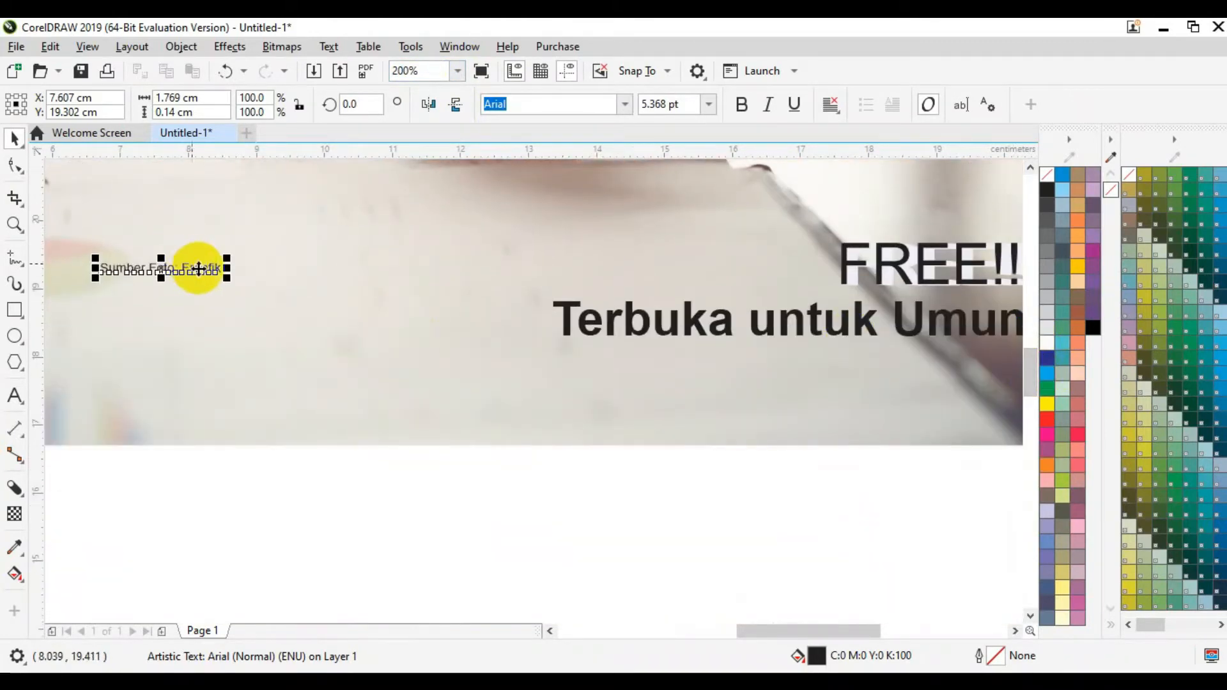
pyautogui.moveTo(200, 266); pyautogui.dragTo(903, 414)
pyautogui.moveTo(834, 631); pyautogui.dragTo(863, 631)
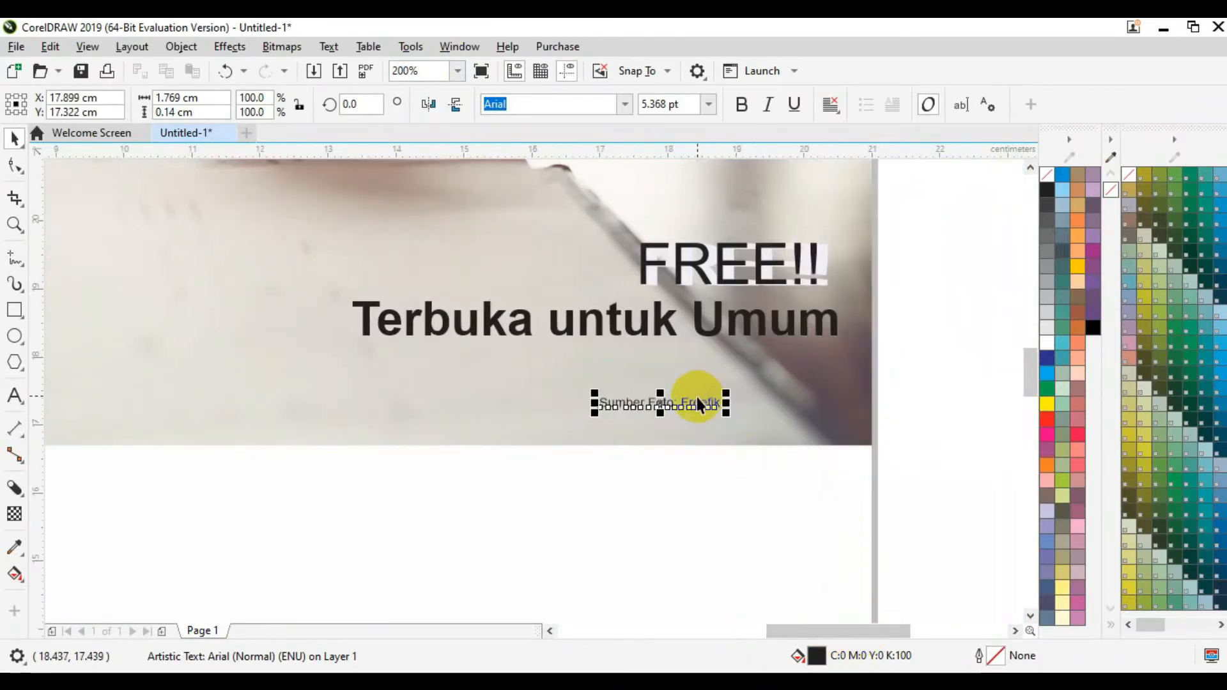
pyautogui.moveTo(697, 387); pyautogui.dragTo(816, 385)
pyautogui.click(975, 389)
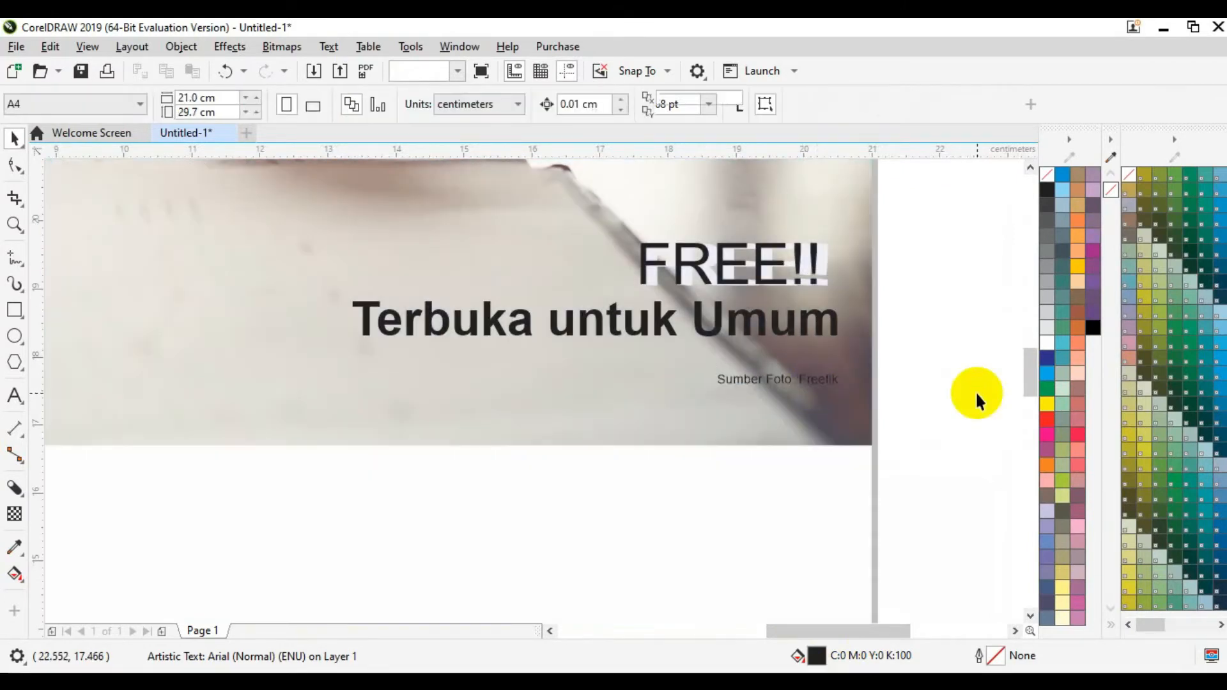
pyautogui.click(459, 73)
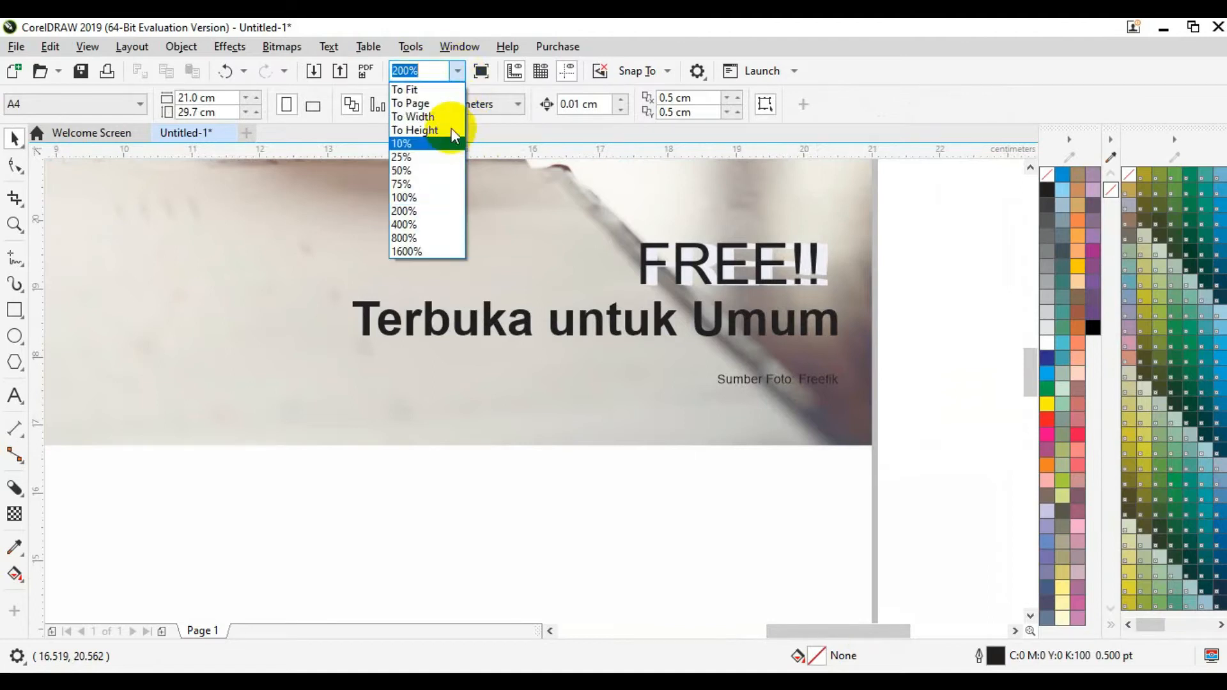
pyautogui.click(447, 91)
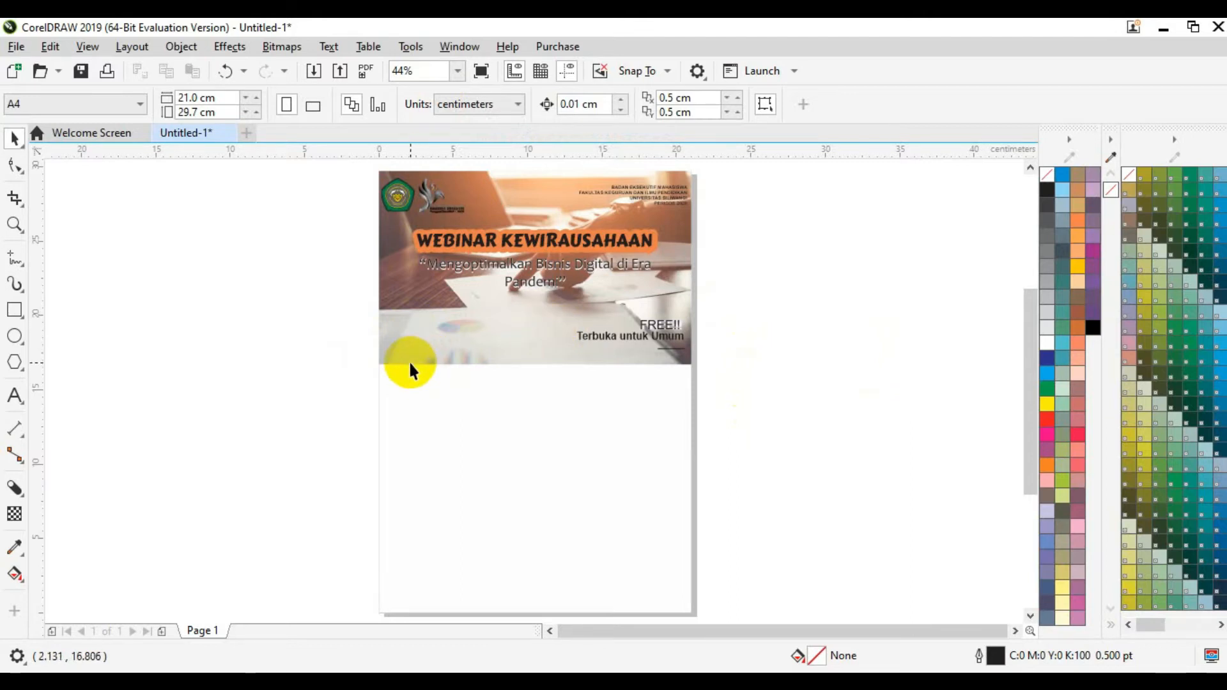
# Step: Draw a thin closed triangle along the photo's bottom edge with 2-Point Line
pyautogui.click(20, 265)
pyautogui.click(24, 266)
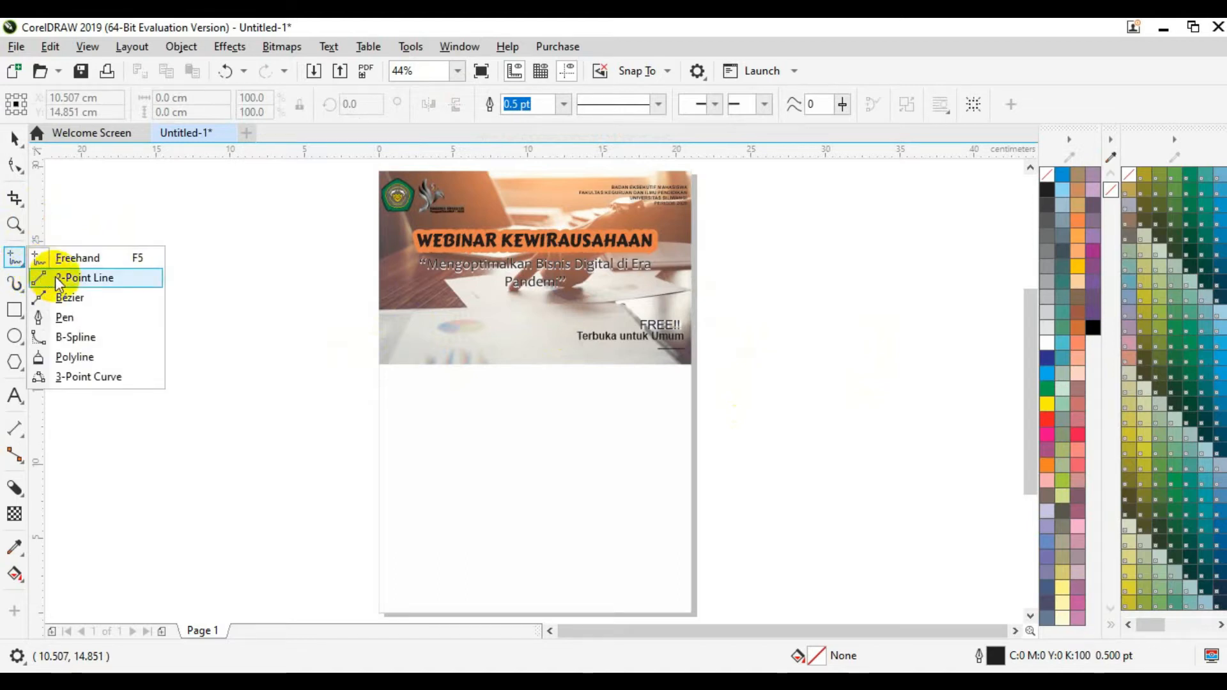
pyautogui.click(83, 277)
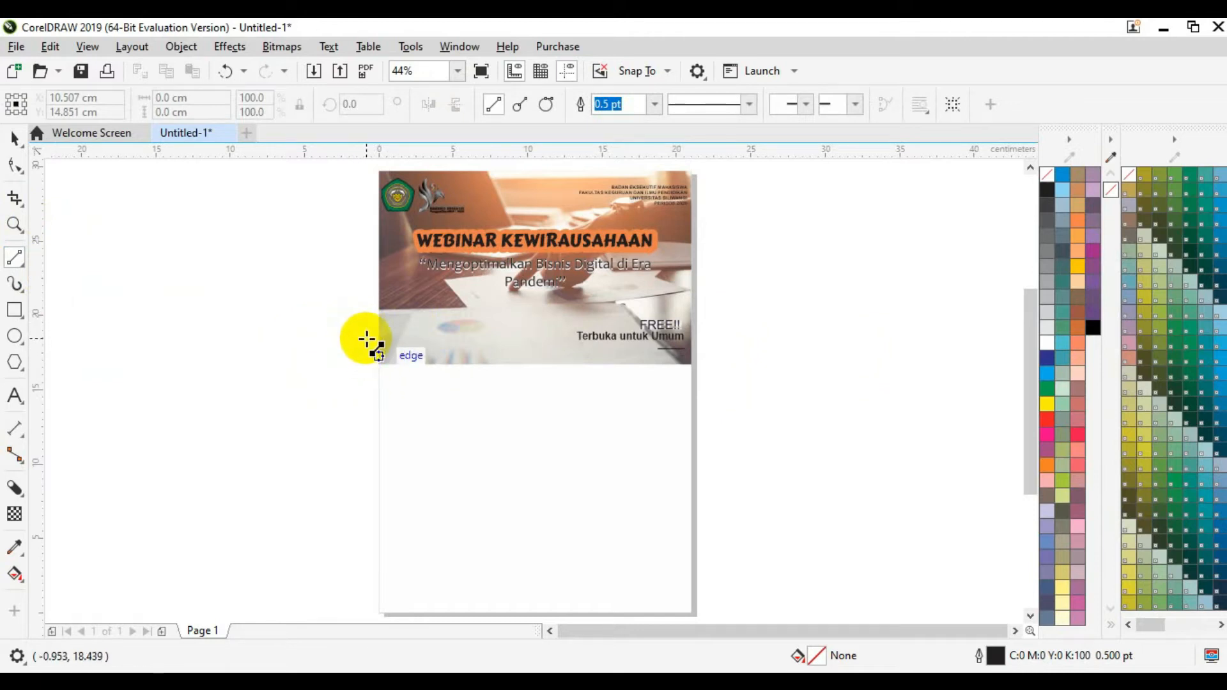
pyautogui.moveTo(368, 339)
pyautogui.mouseDown()
pyautogui.moveTo(569, 358)
pyautogui.moveTo(413, 379)
pyautogui.moveTo(384, 363)
pyautogui.moveTo(362, 369)
pyautogui.moveTo(366, 339)
pyautogui.mouseUp()
pyautogui.click(14, 137)
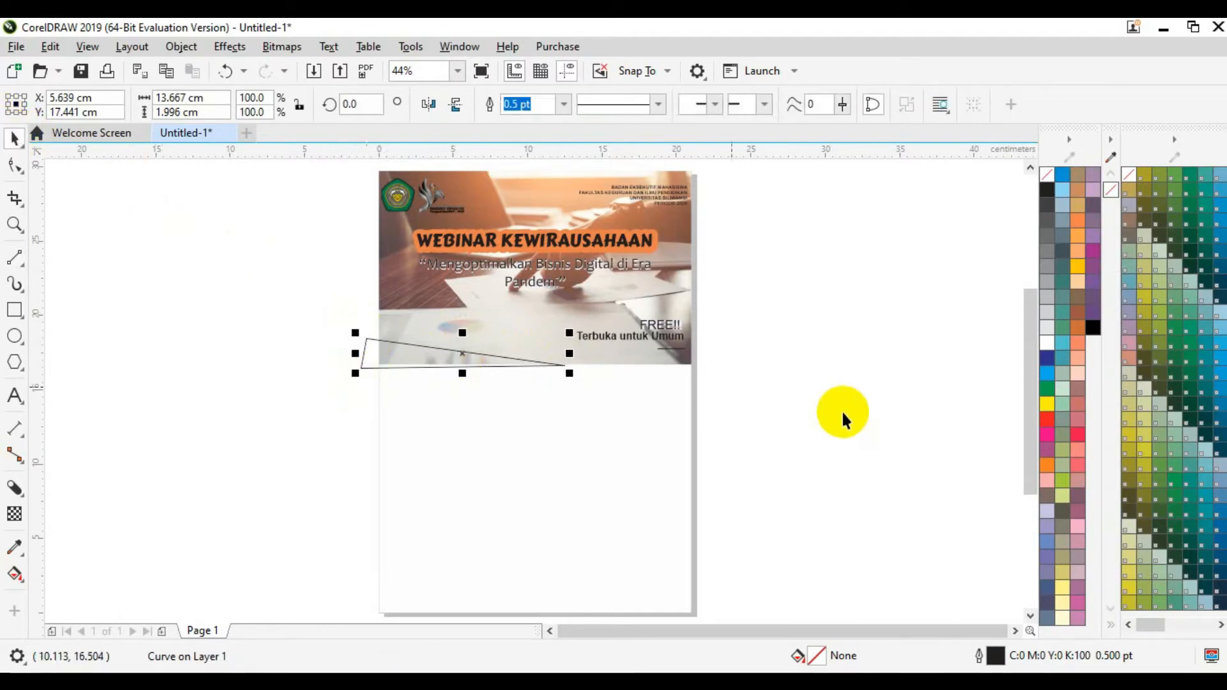
# Step: Fill the triangle Light Orange and remove its outline
pyautogui.click(1078, 236)
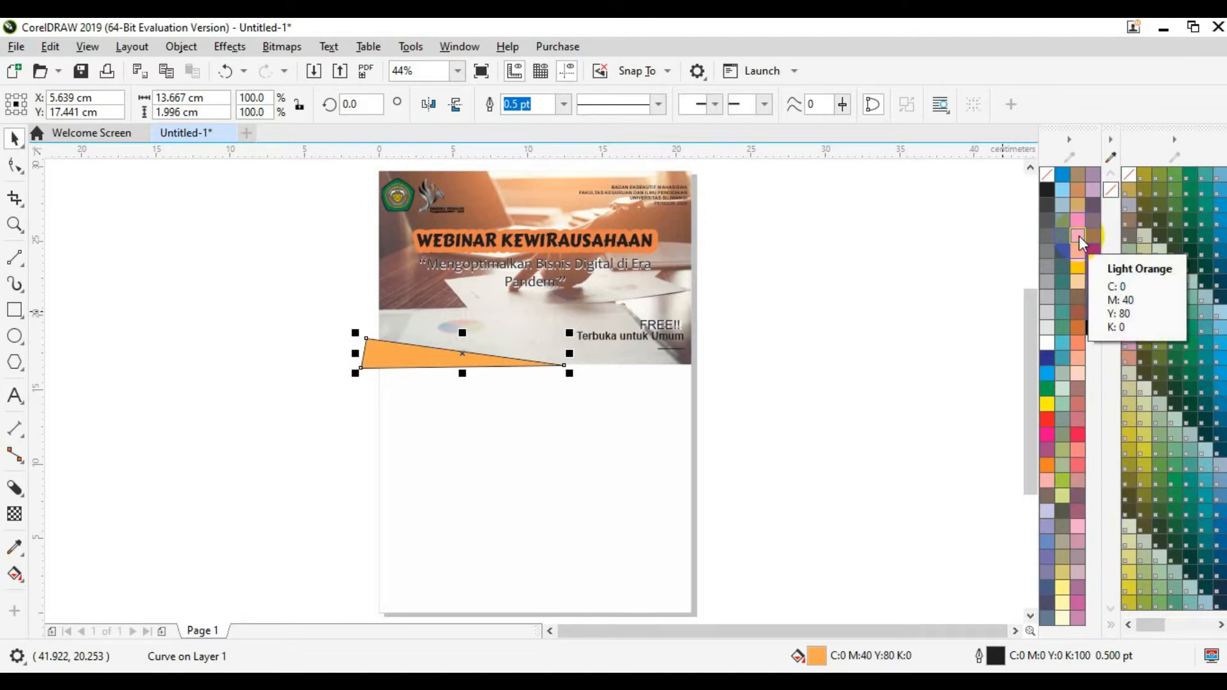
pyautogui.rightClick(1050, 175)
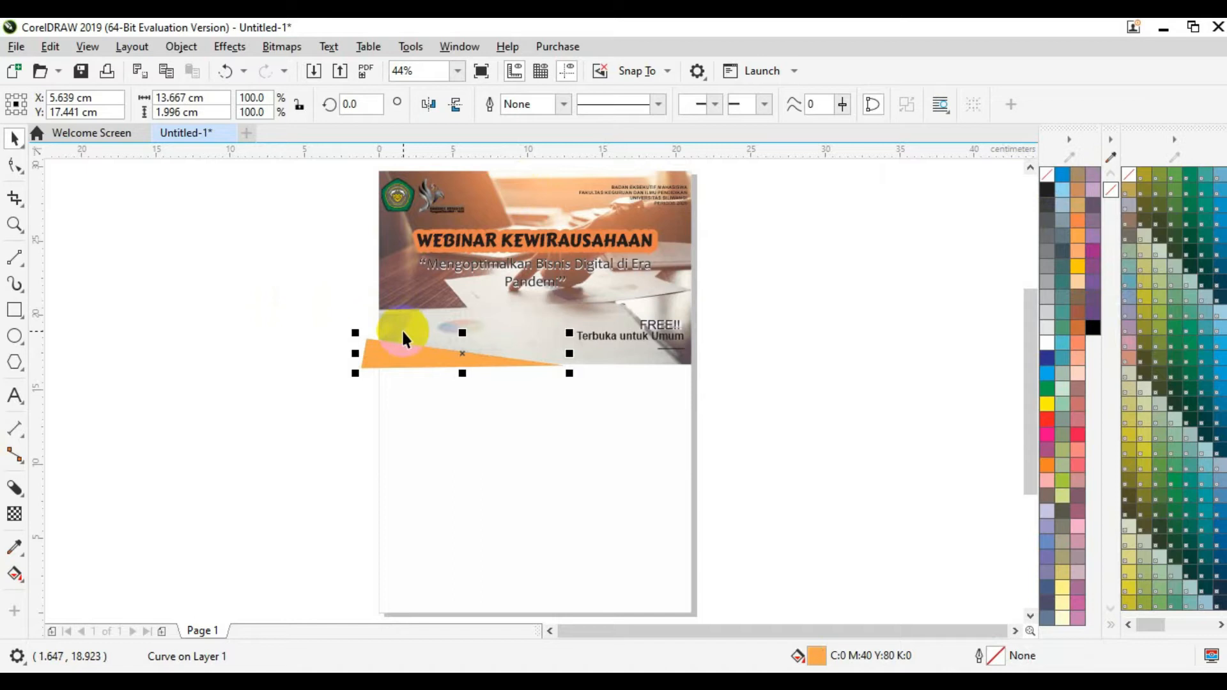
pyautogui.click(788, 320)
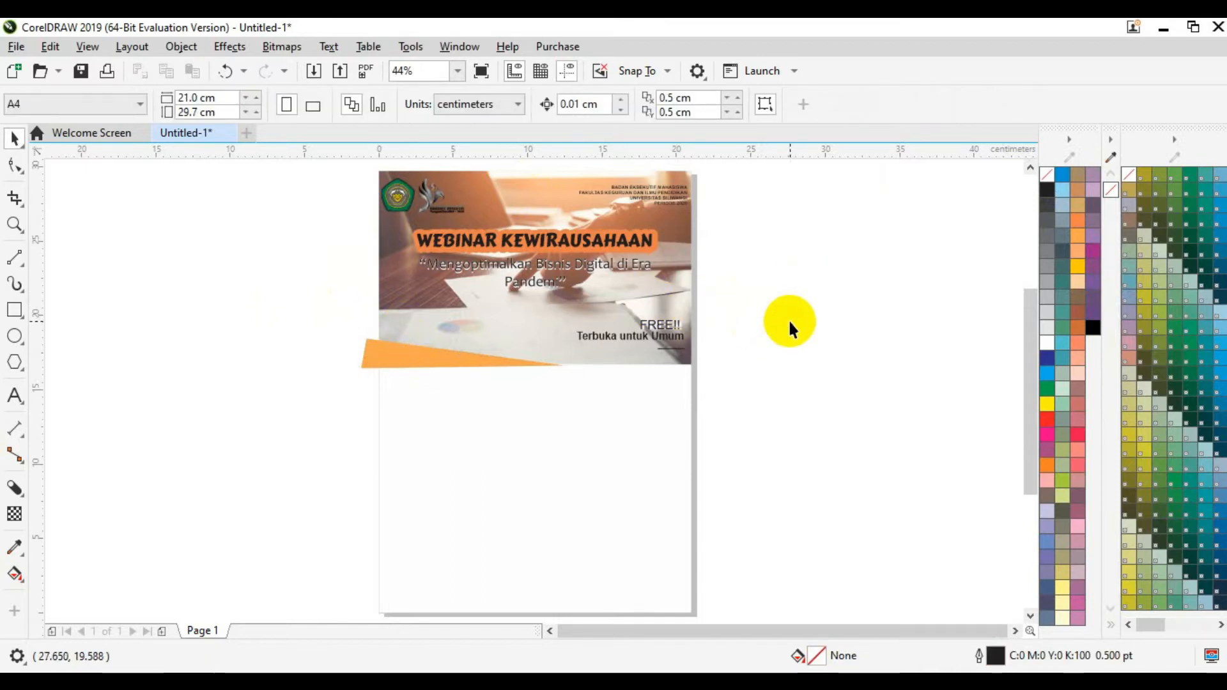
pyautogui.click(451, 356)
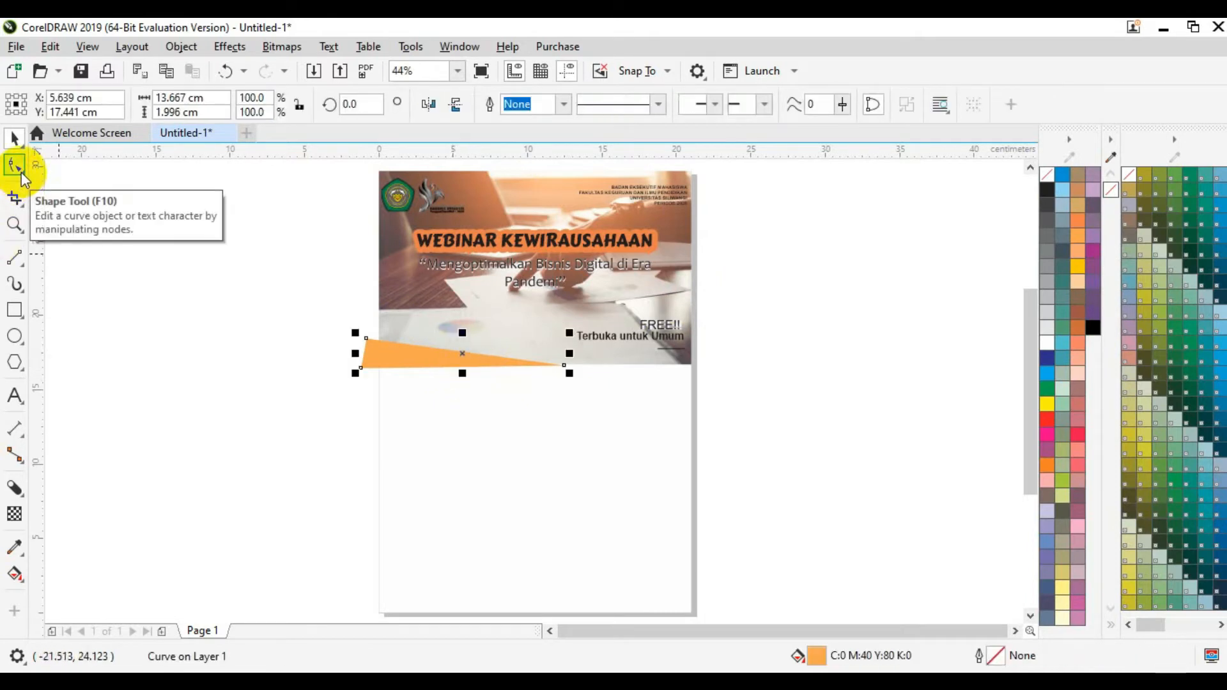
pyautogui.click(21, 171)
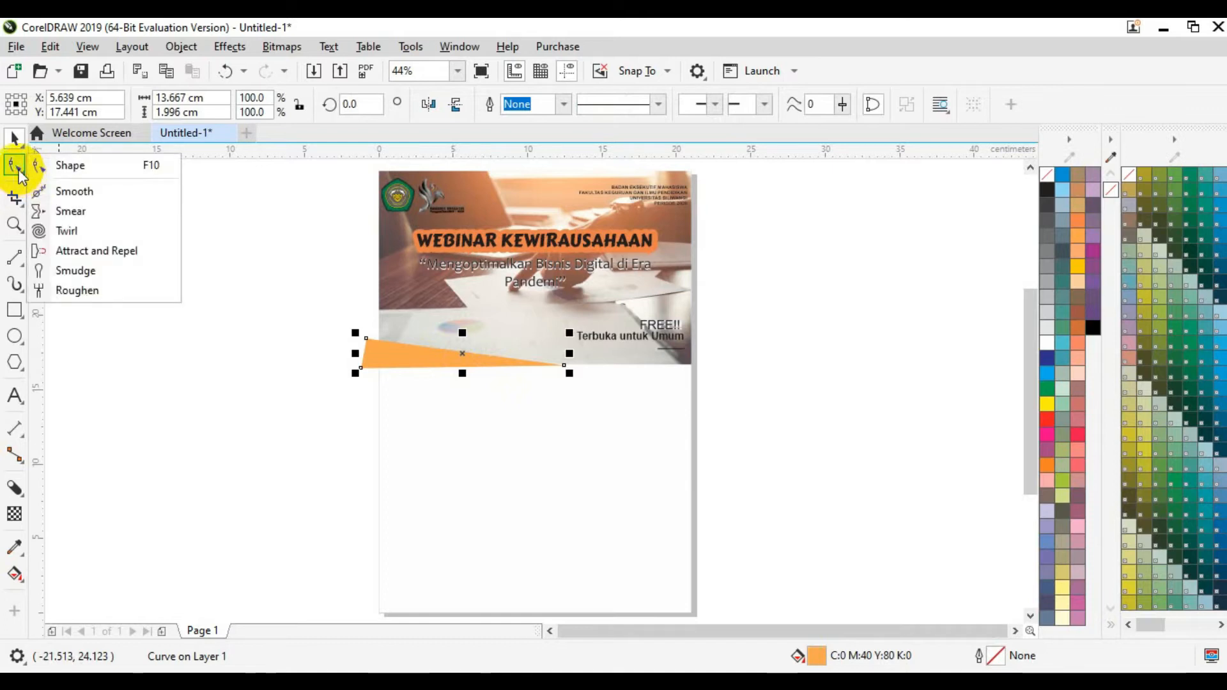
pyautogui.click(21, 172)
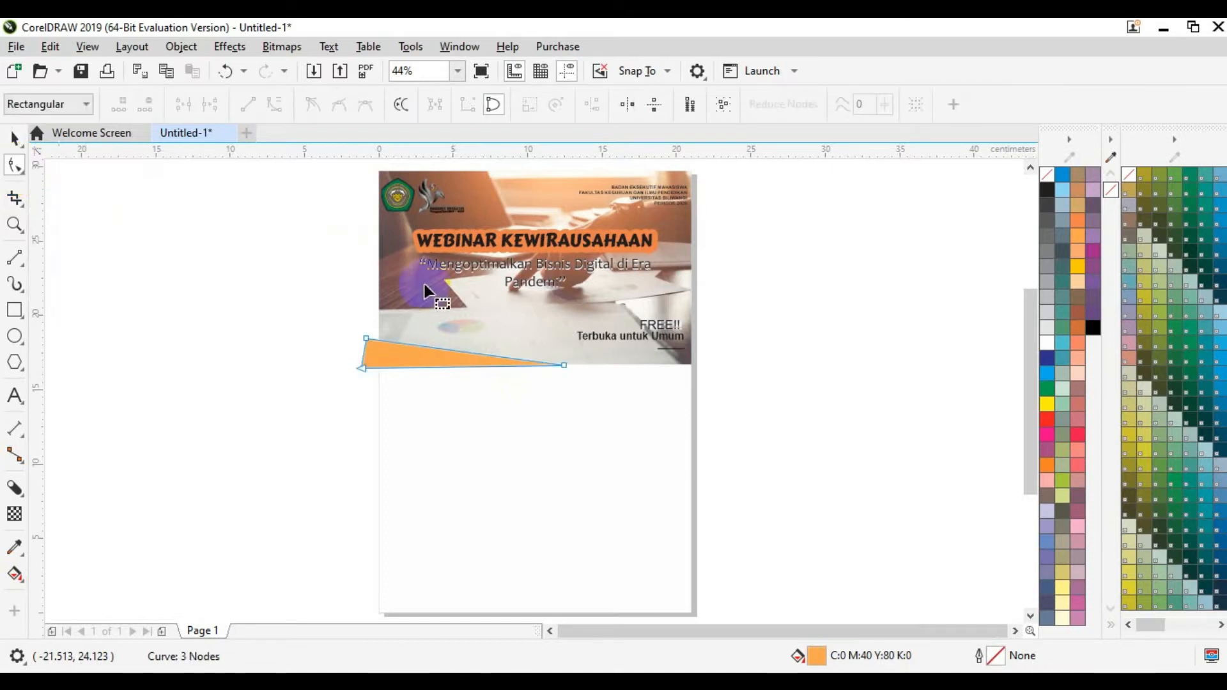
# Step: Convert all the triangle's nodes to curves and drag its long edge into a smooth bend
pyautogui.click(724, 104)
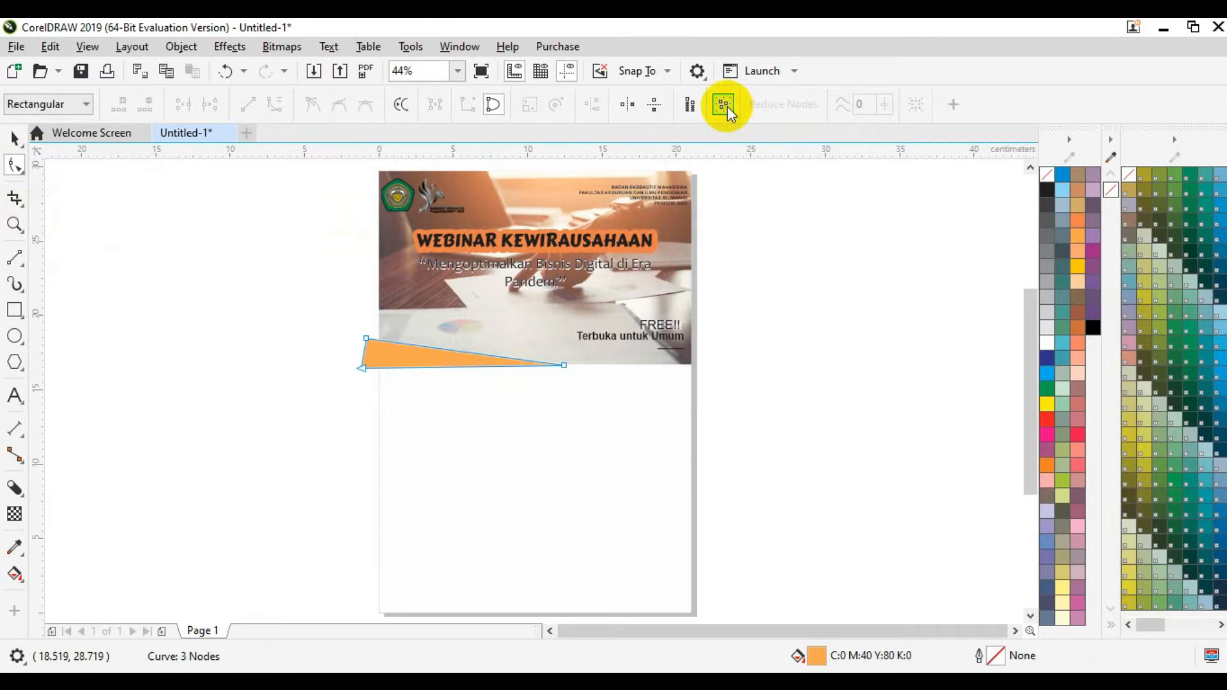
pyautogui.click(274, 106)
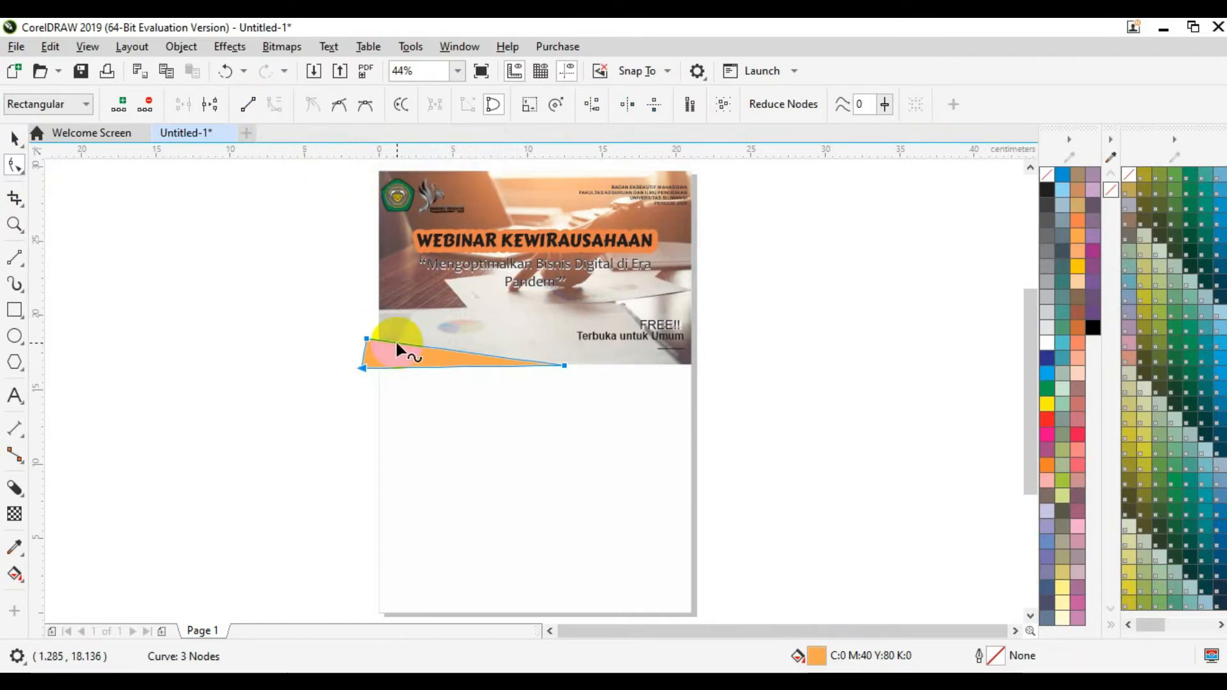
pyautogui.moveTo(396, 343); pyautogui.dragTo(365, 344)
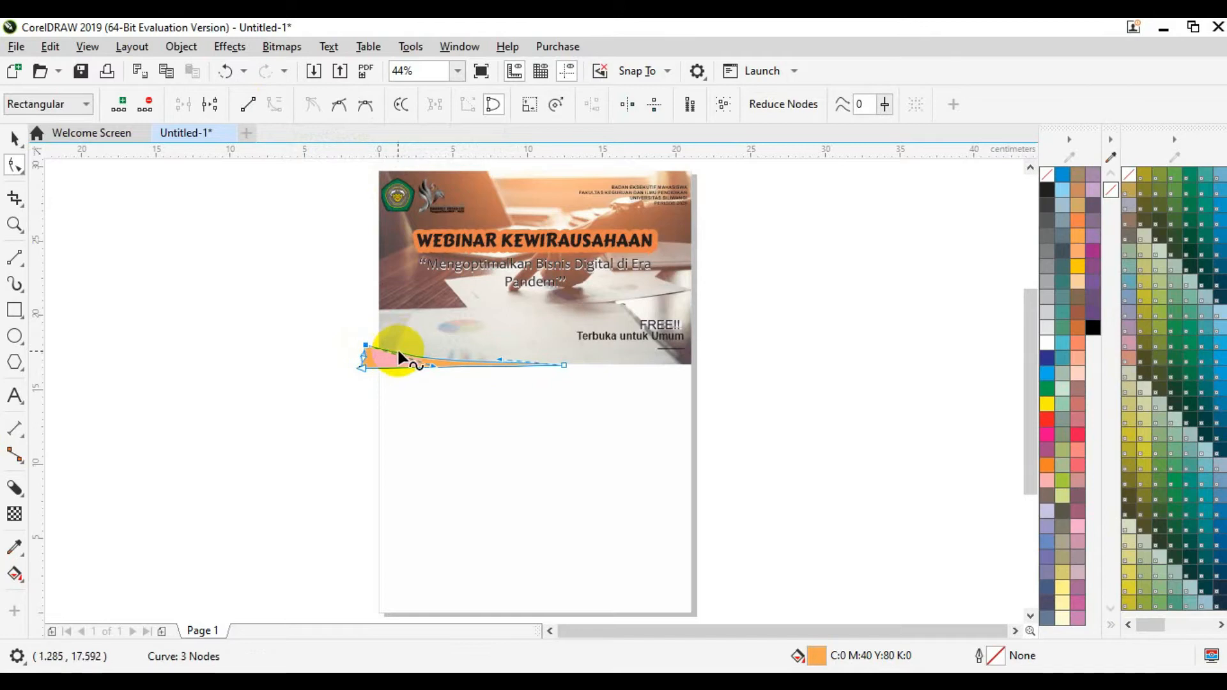
pyautogui.moveTo(432, 362); pyautogui.dragTo(434, 356)
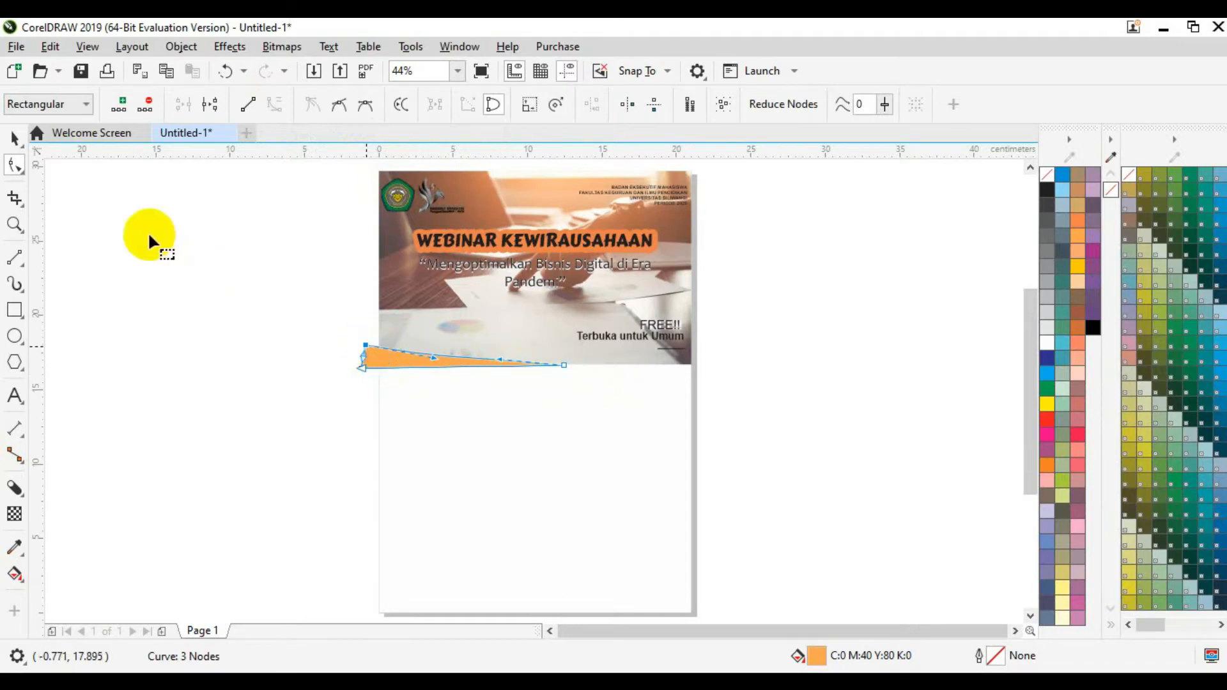
pyautogui.click(13, 141)
pyautogui.click(202, 301)
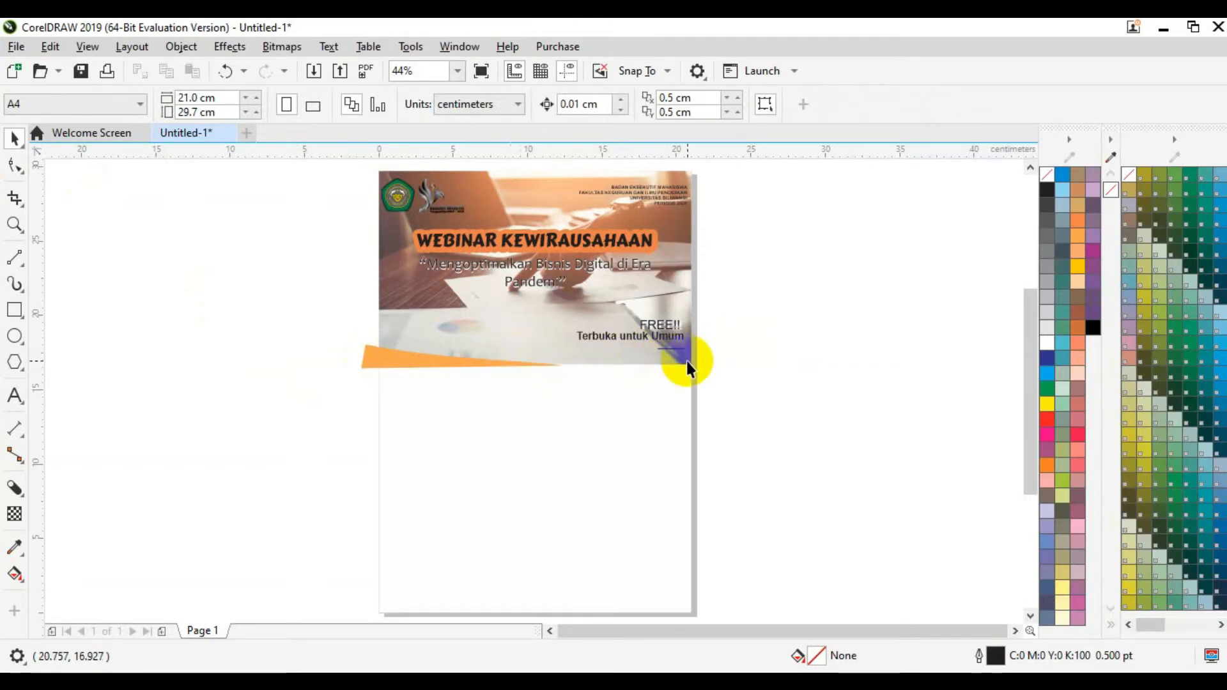
# Step: Copy the orange curve, mirror it horizontally and position the copy at X 15 cm
pyautogui.click(442, 363)
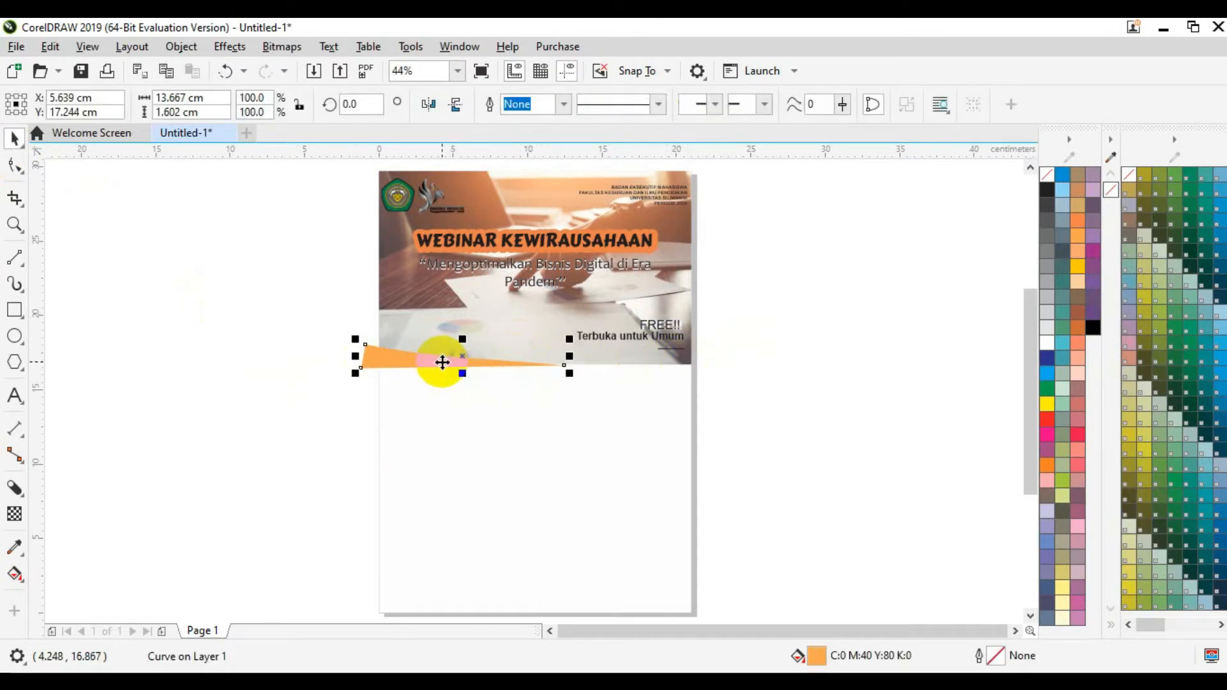
pyautogui.hotkey('ctrl', 'c')
pyautogui.click(430, 104)
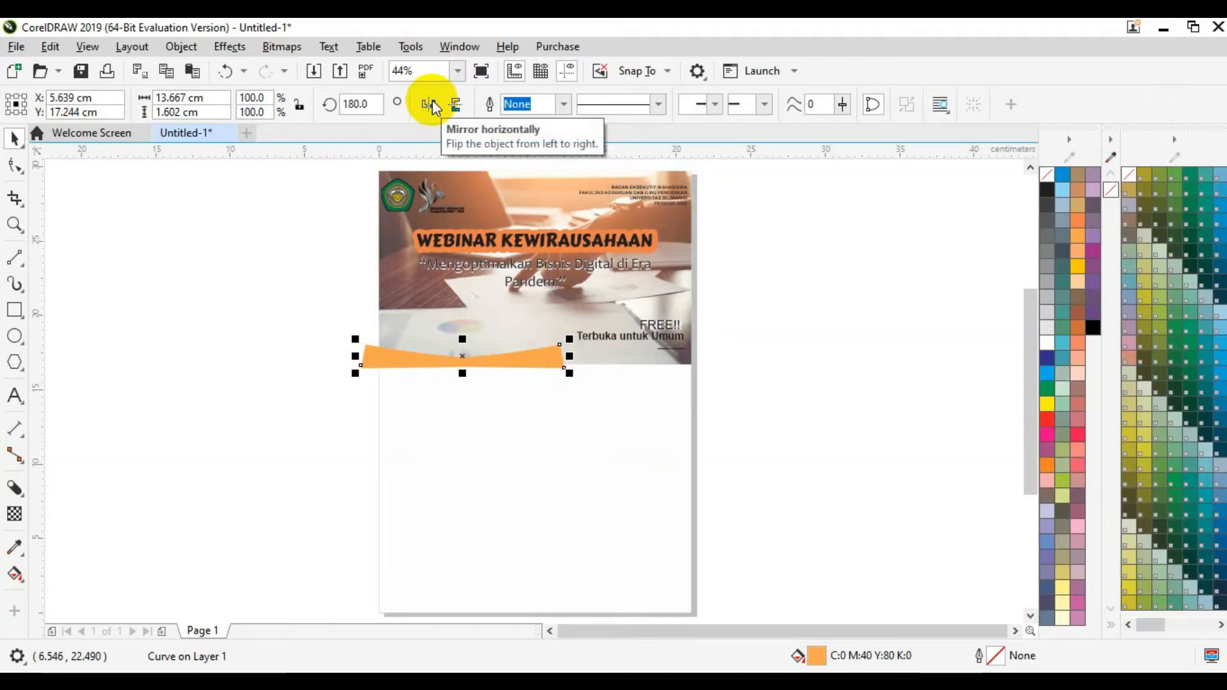
pyautogui.press('Right')
pyautogui.press('Right')
pyautogui.press('Right')
pyautogui.press('Right')
pyautogui.press('Right')
pyautogui.press('Right')
pyautogui.press('Right')
pyautogui.press('Right')
pyautogui.press('Right')
pyautogui.press('Right')
pyautogui.press('Right')
pyautogui.press('Right')
pyautogui.press('Right')
pyautogui.press('Right')
pyautogui.press('Right')
pyautogui.press('Right')
pyautogui.press('Right')
pyautogui.press('Right')
pyautogui.press('Right')
pyautogui.press('Right')
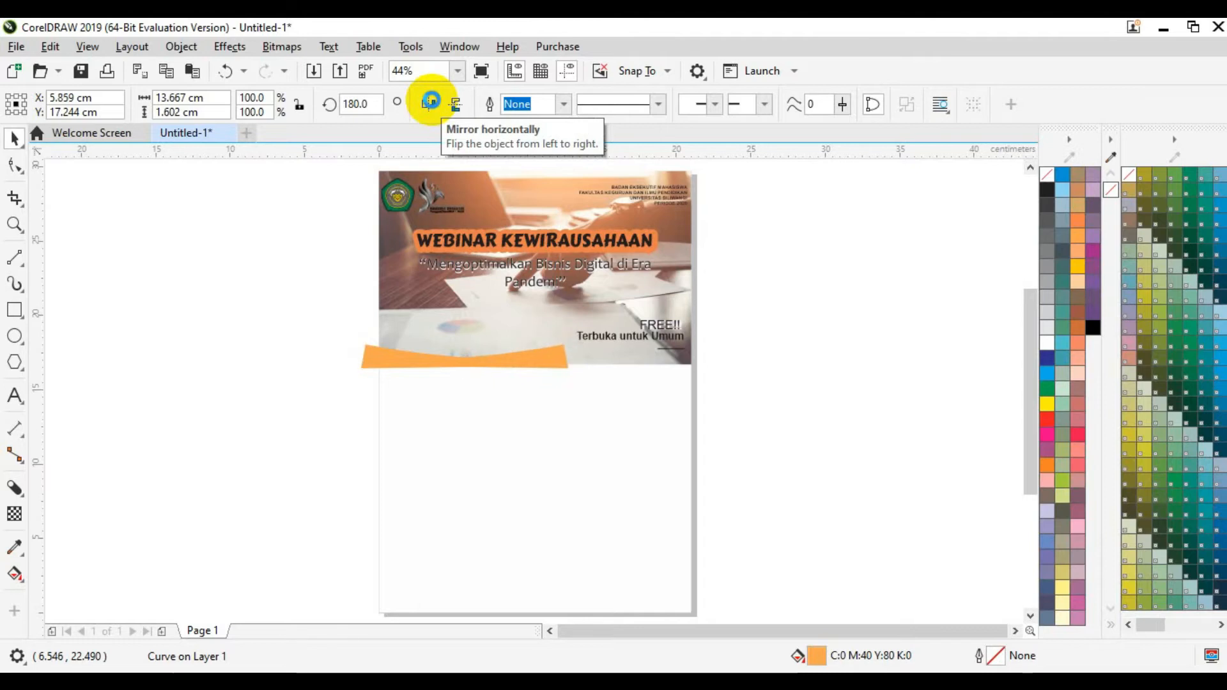
pyautogui.click(431, 101)
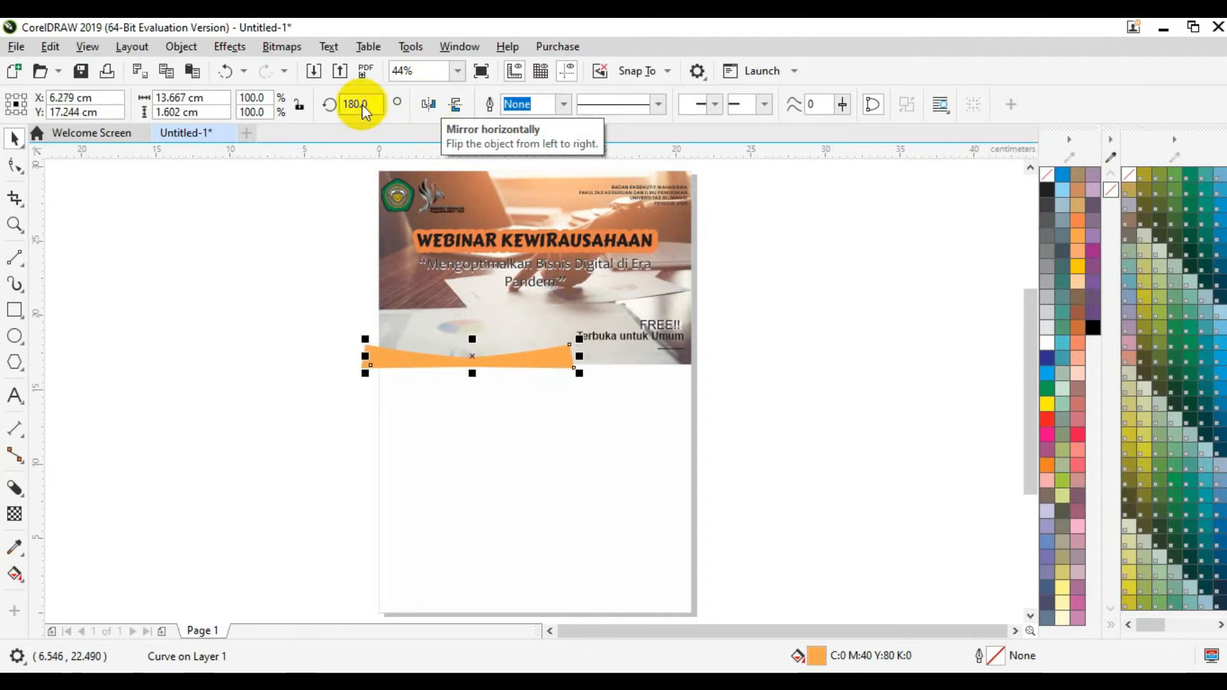
pyautogui.click(105, 102)
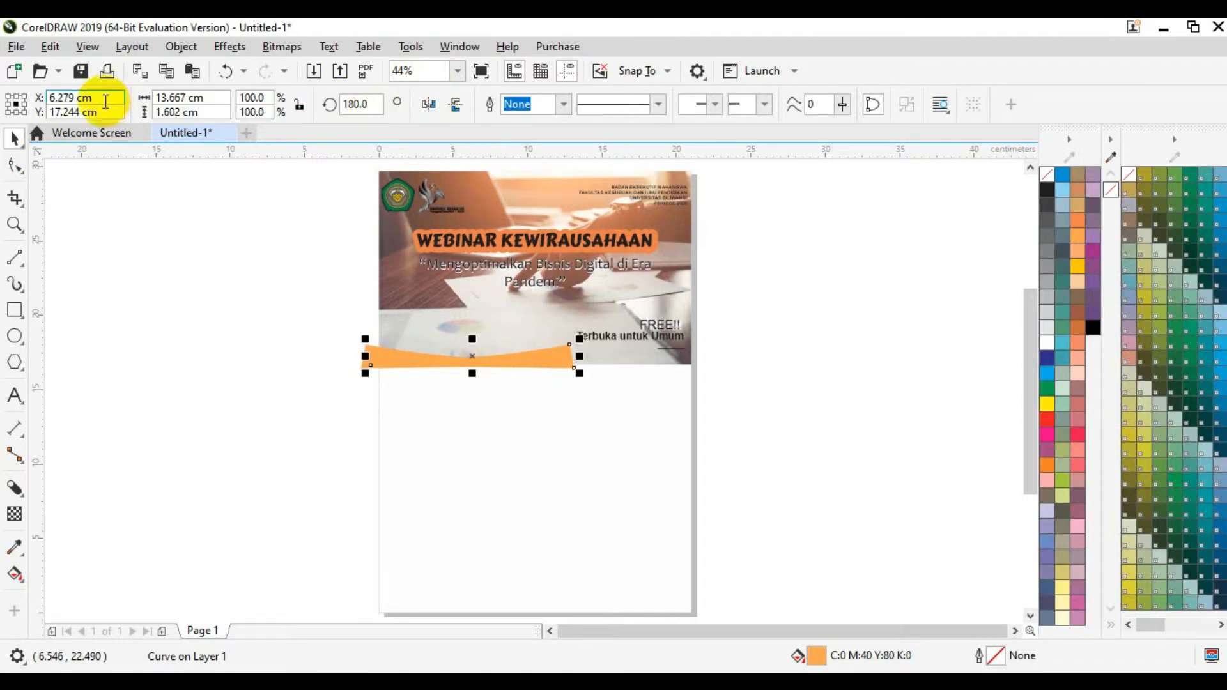
pyautogui.moveTo(105, 103); pyautogui.dragTo(51, 97)
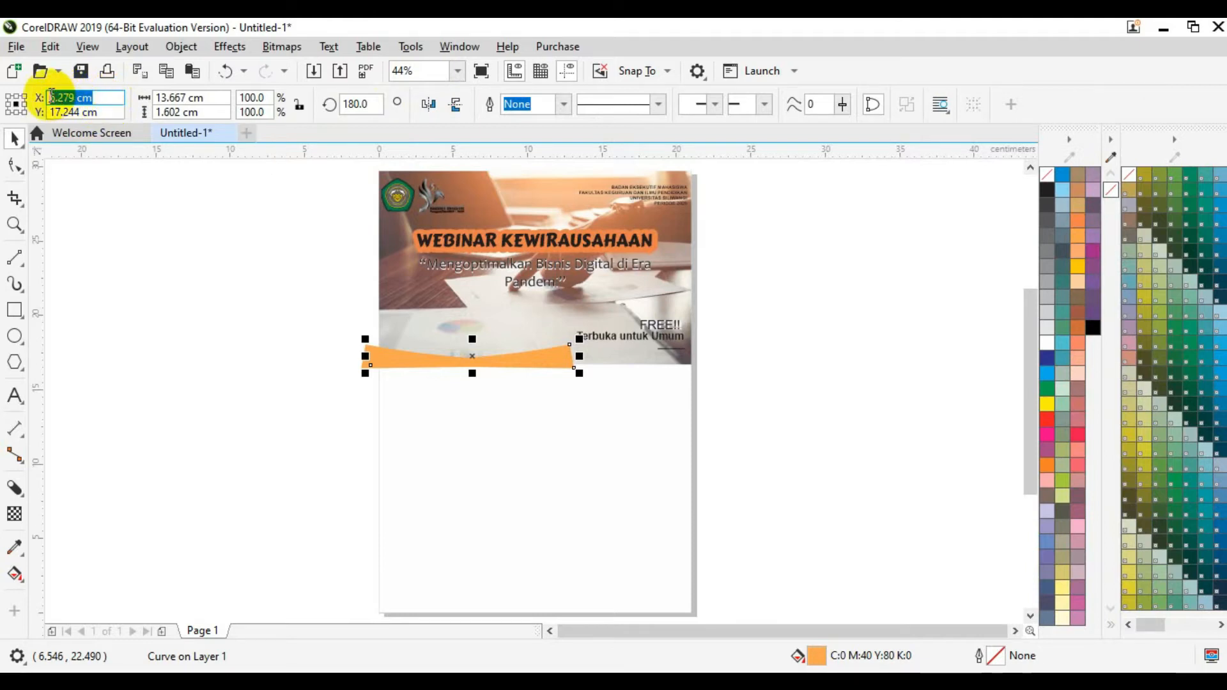
pyautogui.write('15')
pyautogui.press('Return')
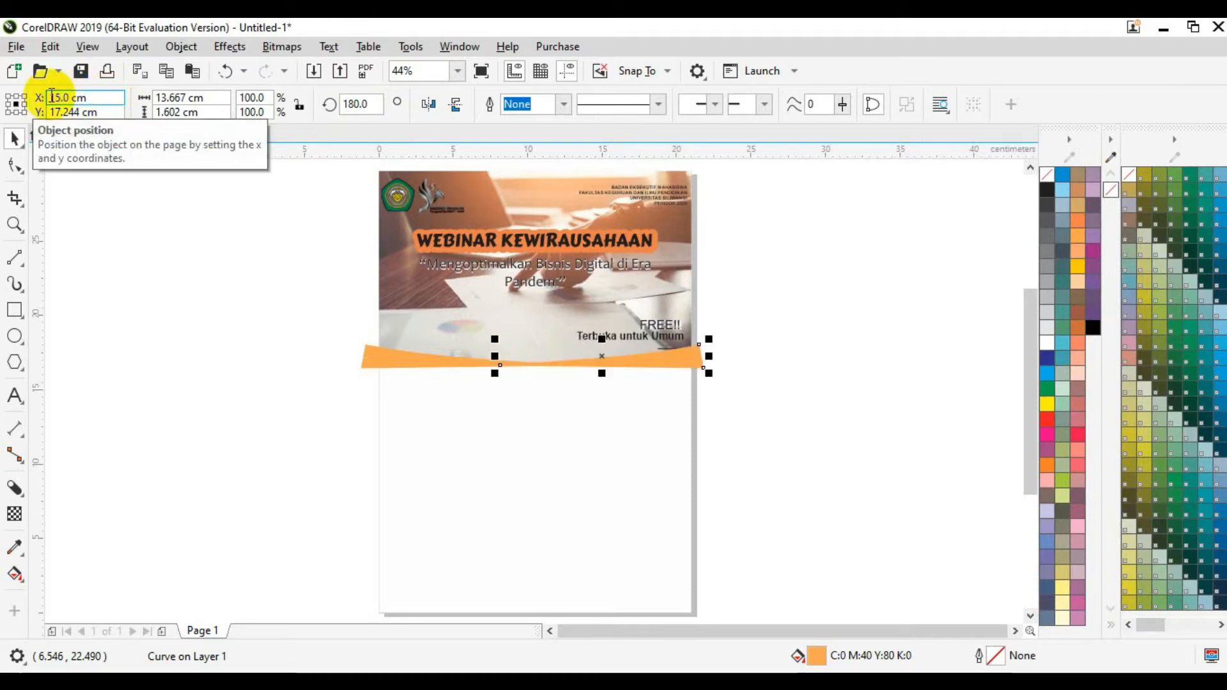
pyautogui.click(117, 335)
pyautogui.moveTo(608, 363); pyautogui.dragTo(609, 362)
pyautogui.click(833, 414)
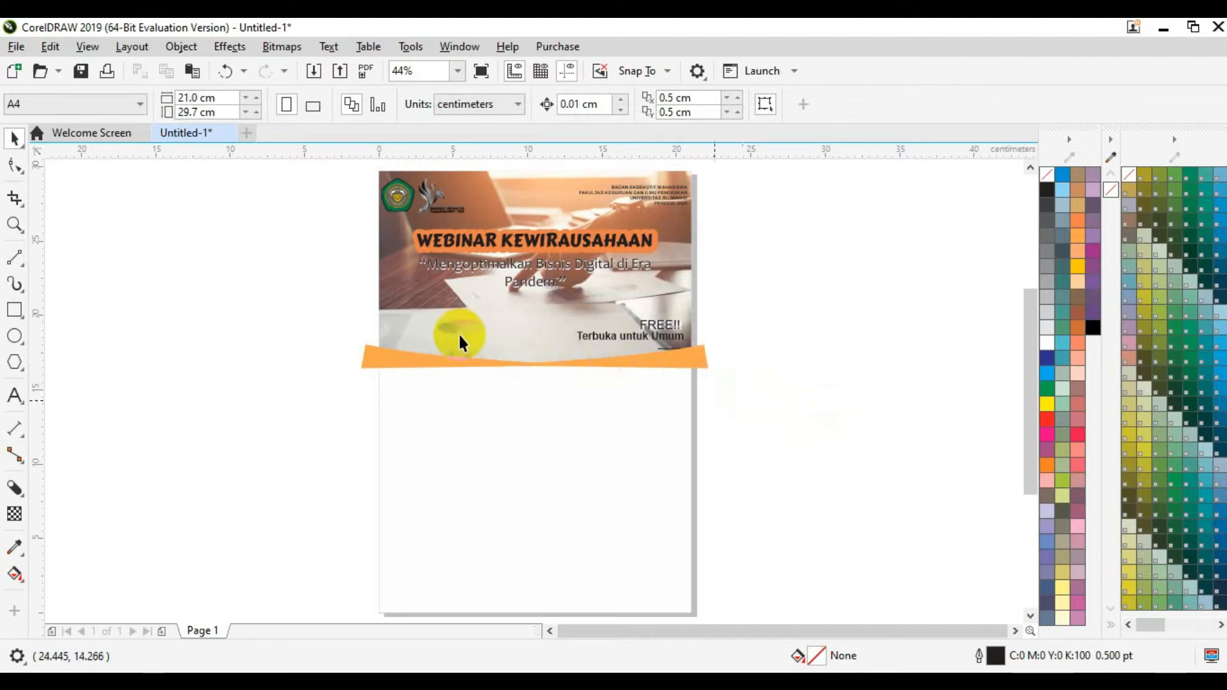
# Step: Group the left and right orange curves into one band
pyautogui.click(371, 356)
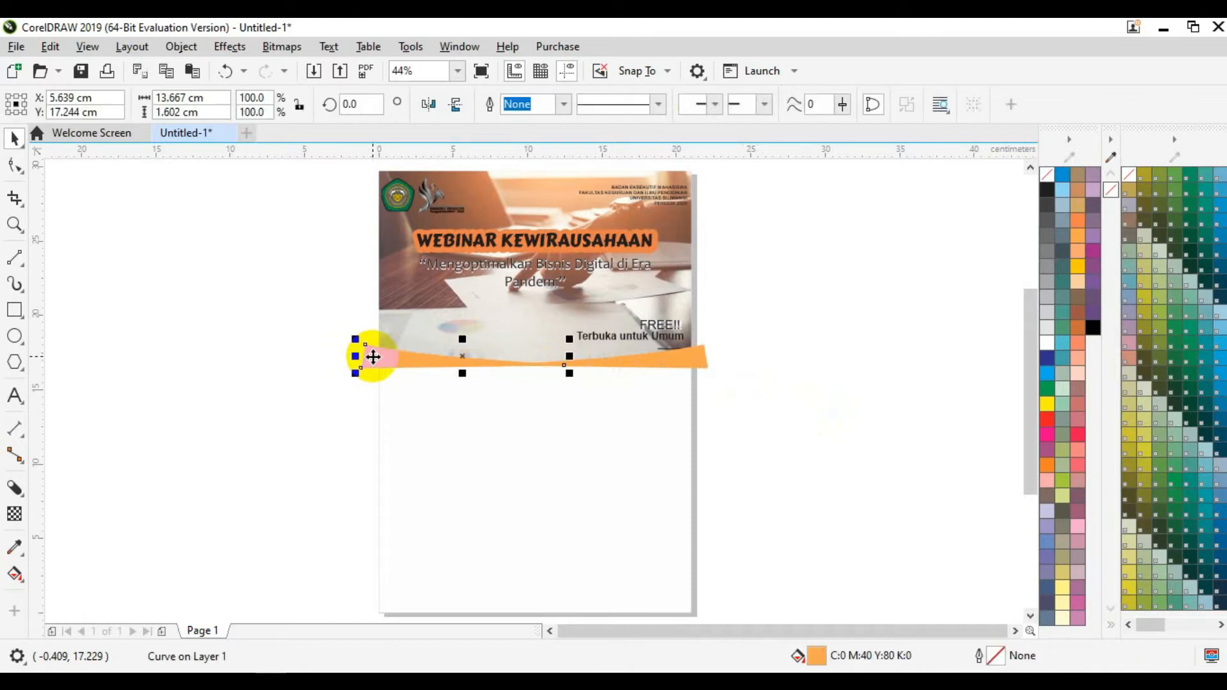
pyautogui.keyDown('shift'); pyautogui.click(684, 365); pyautogui.keyUp('shift')
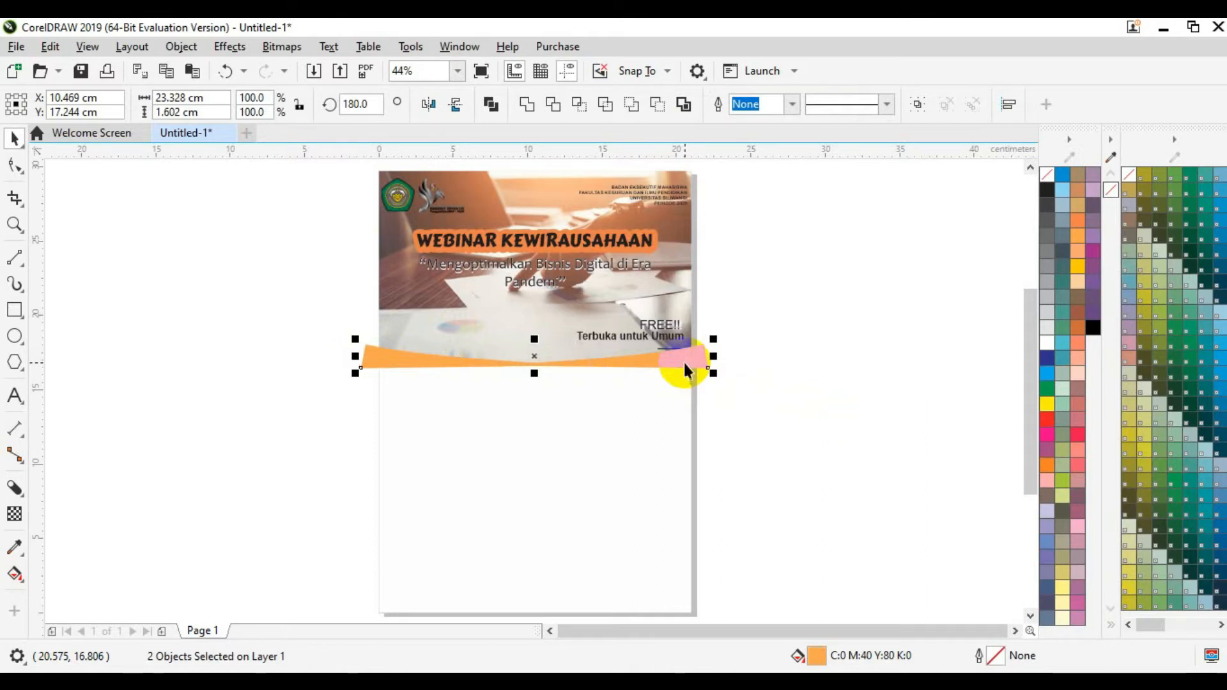
pyautogui.hotkey('ctrl', 'g')
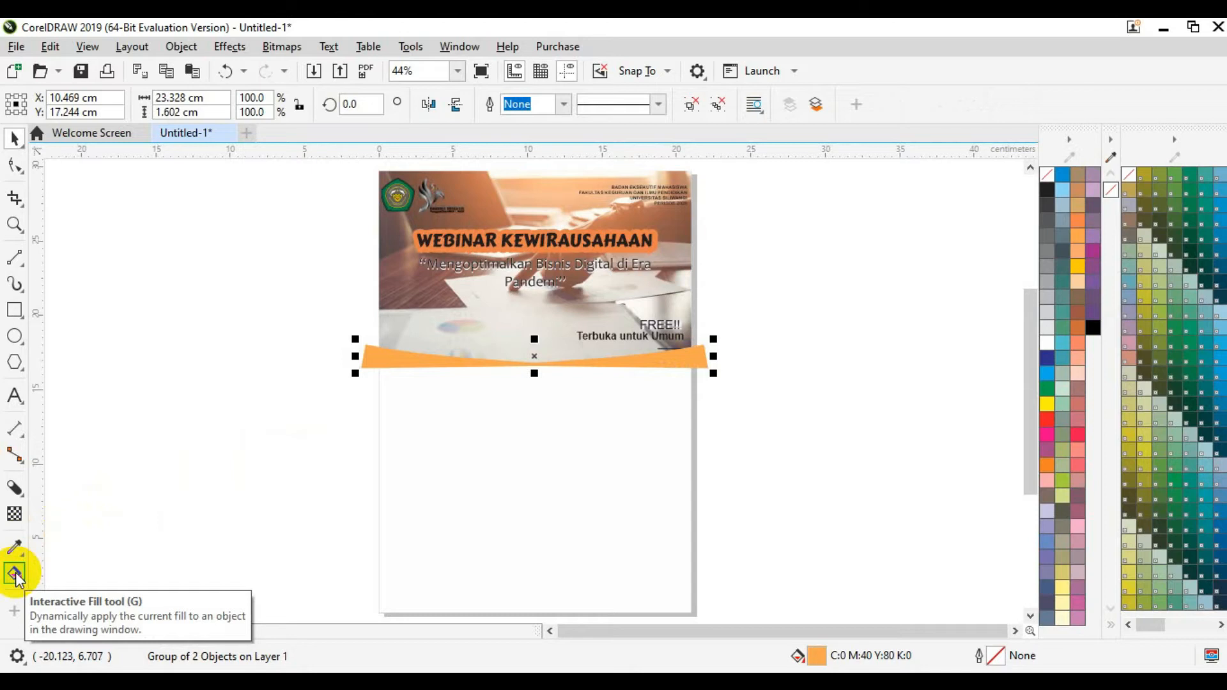
# Step: Drag the band's gradient handles so the orange fill runs vertically, fading up toward the photo
pyautogui.click(15, 572)
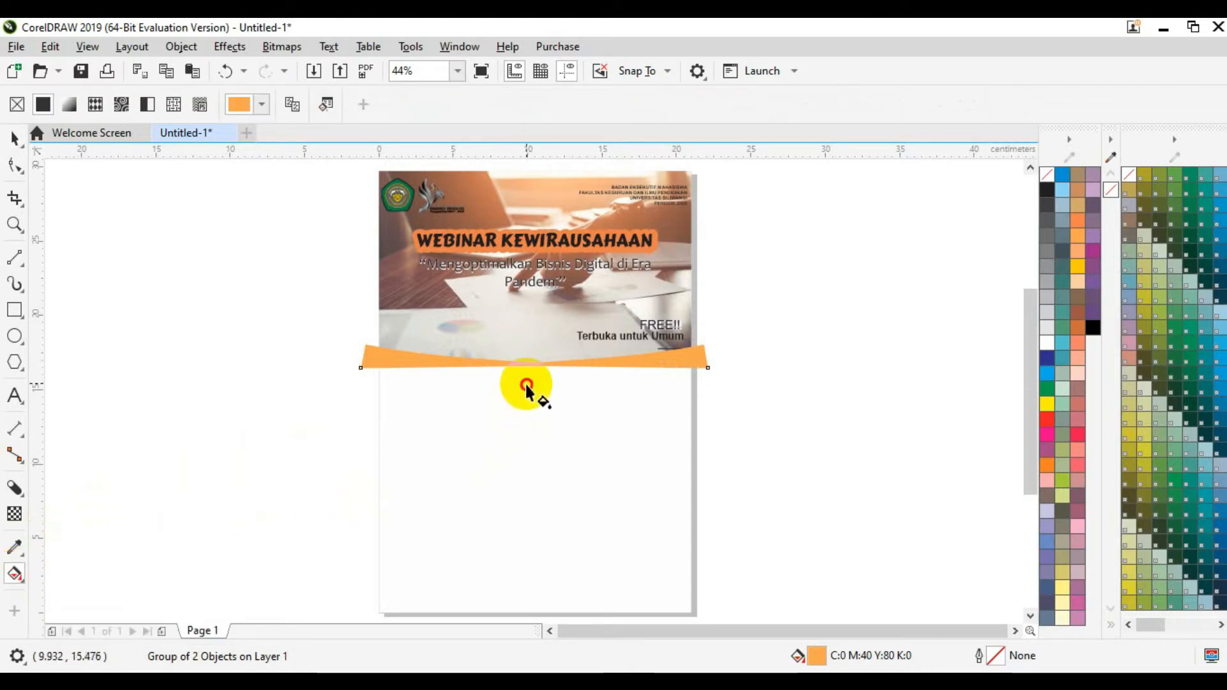
pyautogui.moveTo(526, 383)
pyautogui.mouseDown()
pyautogui.moveTo(524, 318)
pyautogui.moveTo(528, 339)
pyautogui.moveTo(558, 348)
pyautogui.moveTo(588, 319)
pyautogui.moveTo(566, 299)
pyautogui.moveTo(531, 303)
pyautogui.mouseUp()
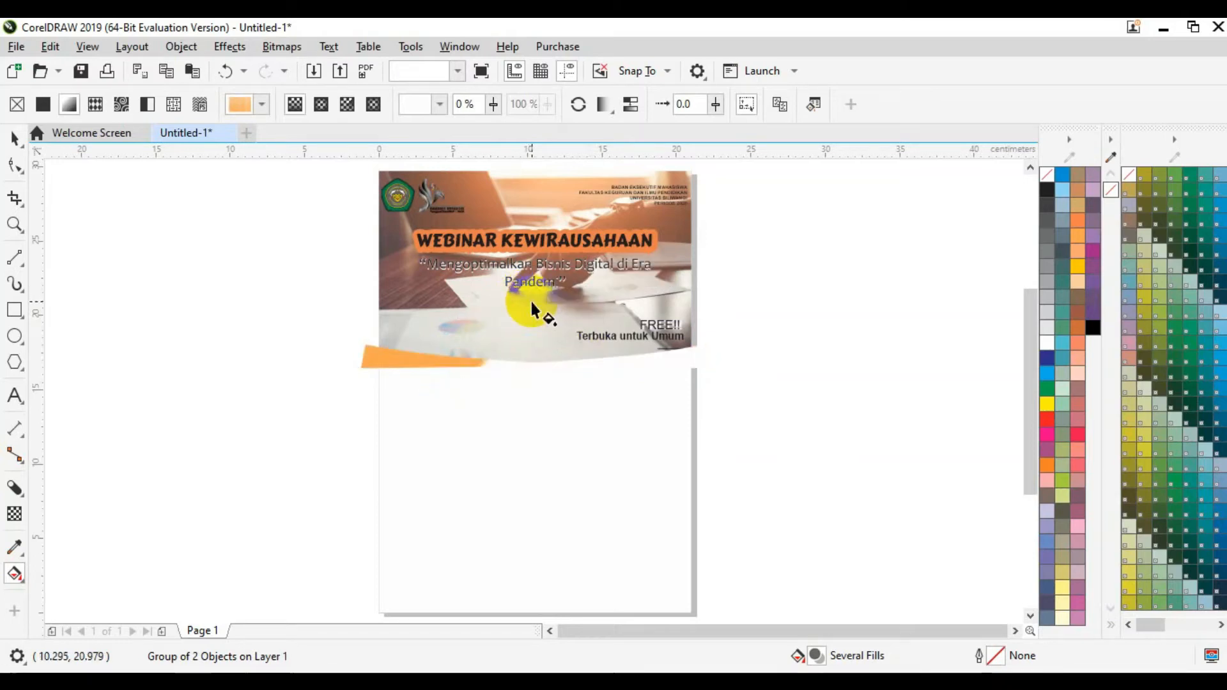
pyautogui.hotkey('ctrl', 'z')
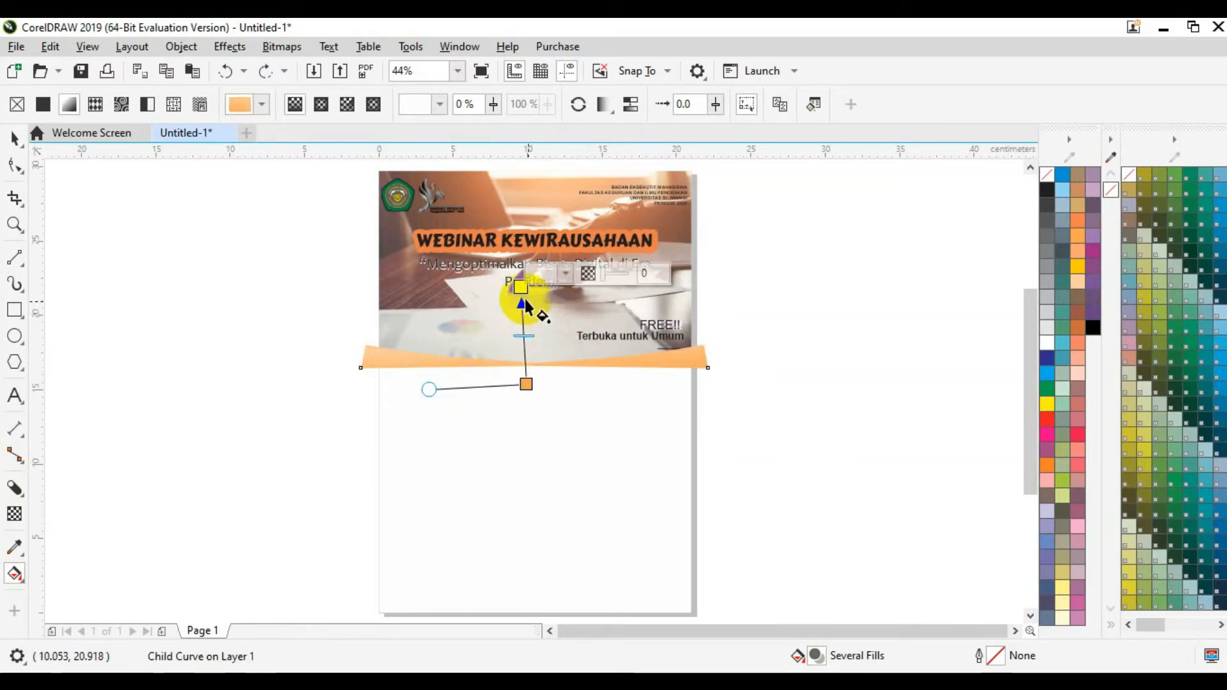
pyautogui.moveTo(520, 286); pyautogui.dragTo(527, 320)
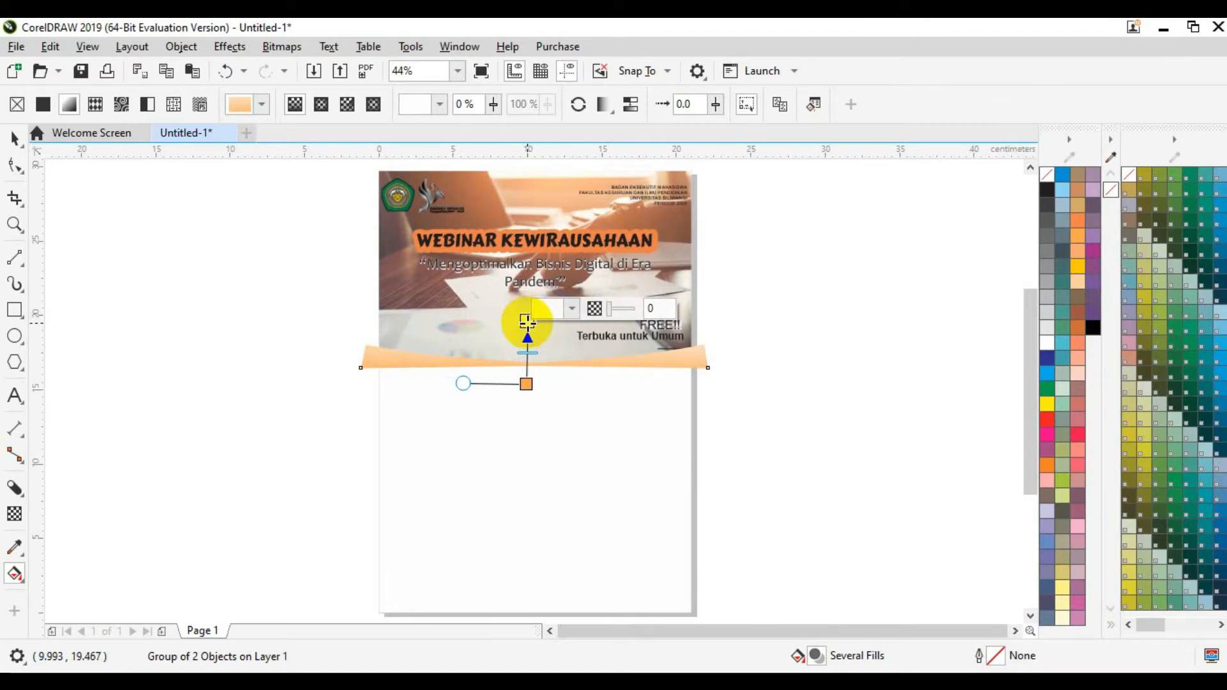
pyautogui.moveTo(527, 323); pyautogui.dragTo(525, 298)
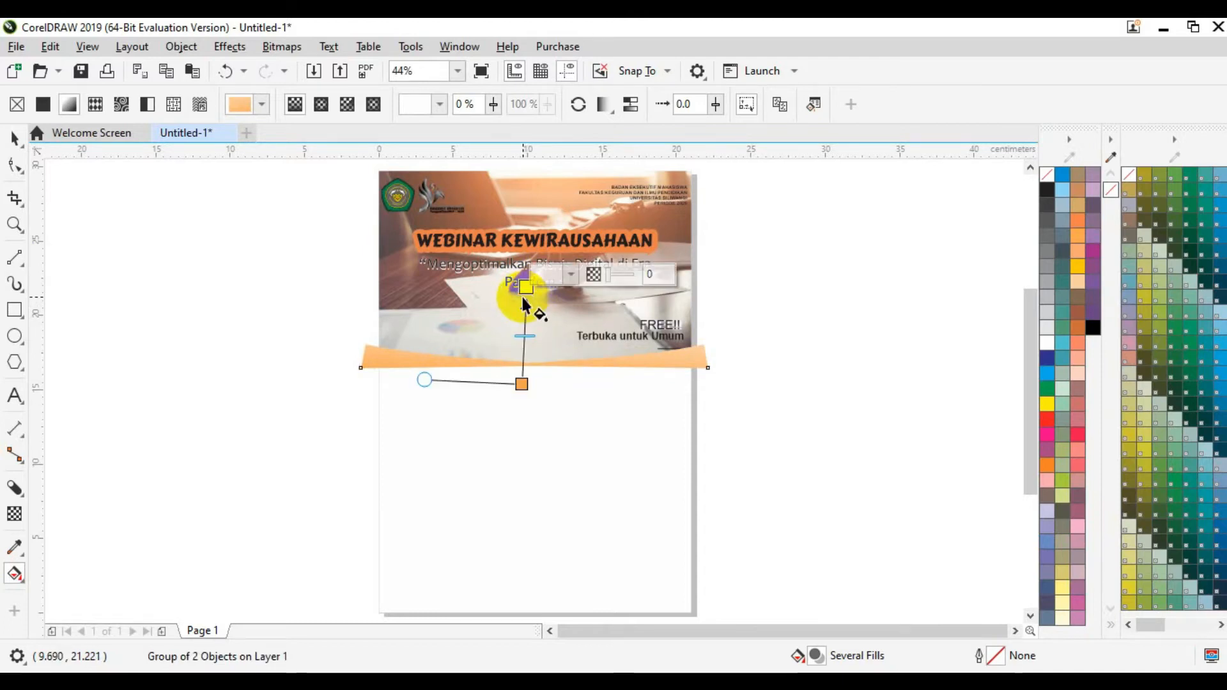
pyautogui.moveTo(525, 287); pyautogui.dragTo(522, 289)
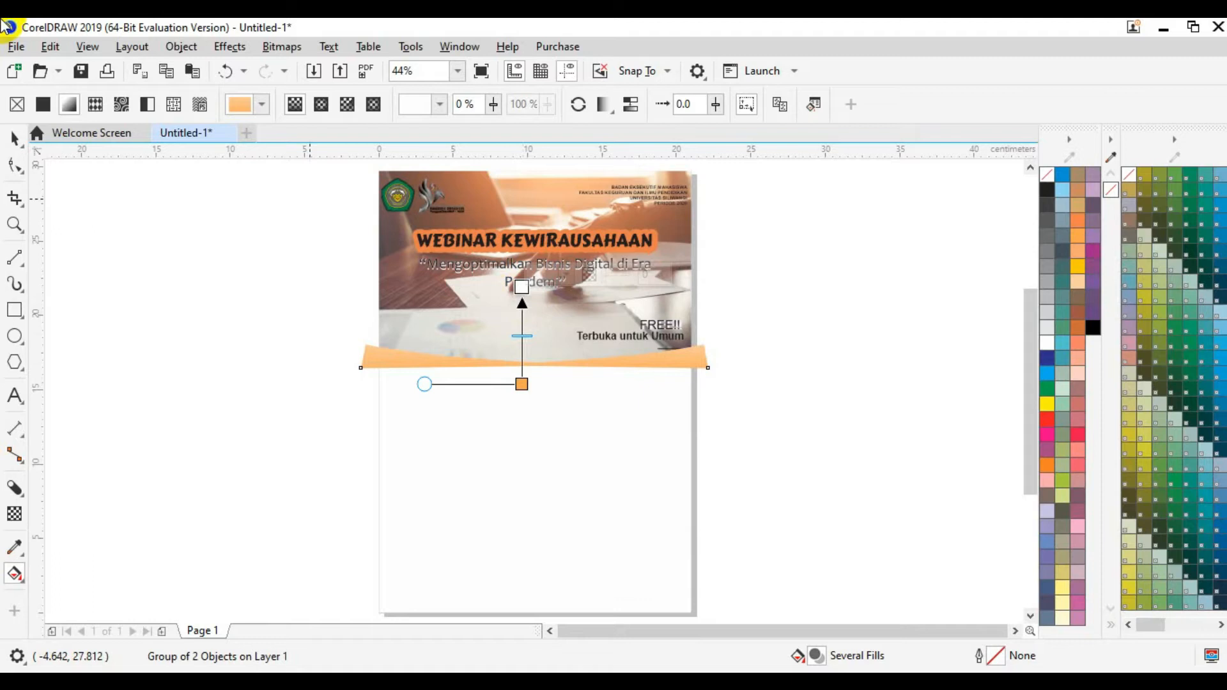
pyautogui.click(14, 137)
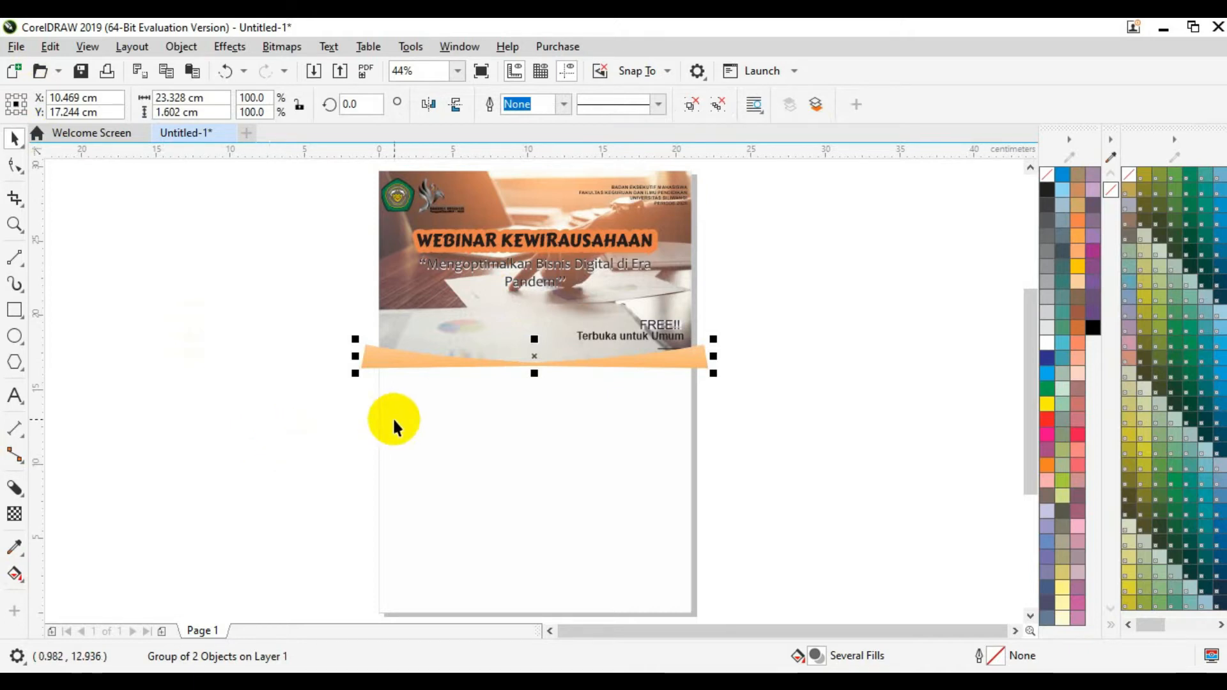
# Step: PowerClip the header group inside the page rectangle
pyautogui.rightClick(378, 368)
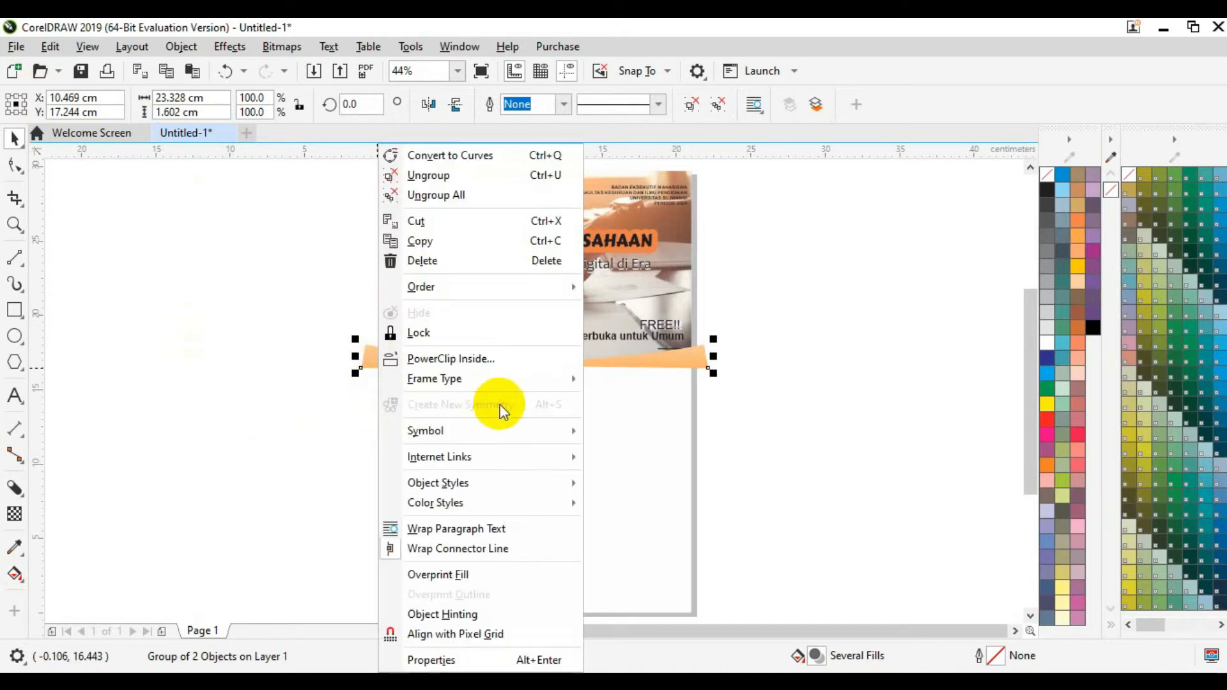
pyautogui.click(496, 358)
pyautogui.click(505, 413)
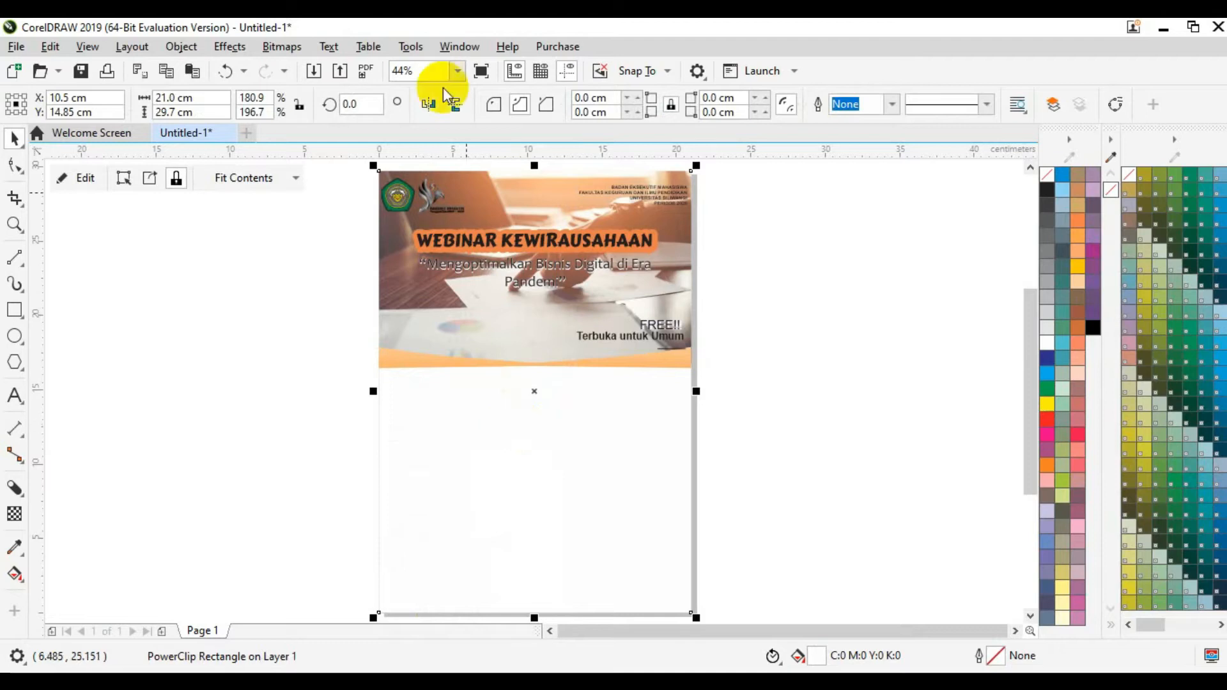
# Step: At 100% zoom, nudge FREE!! and Terbuka untuk Umum upward
pyautogui.click(458, 71)
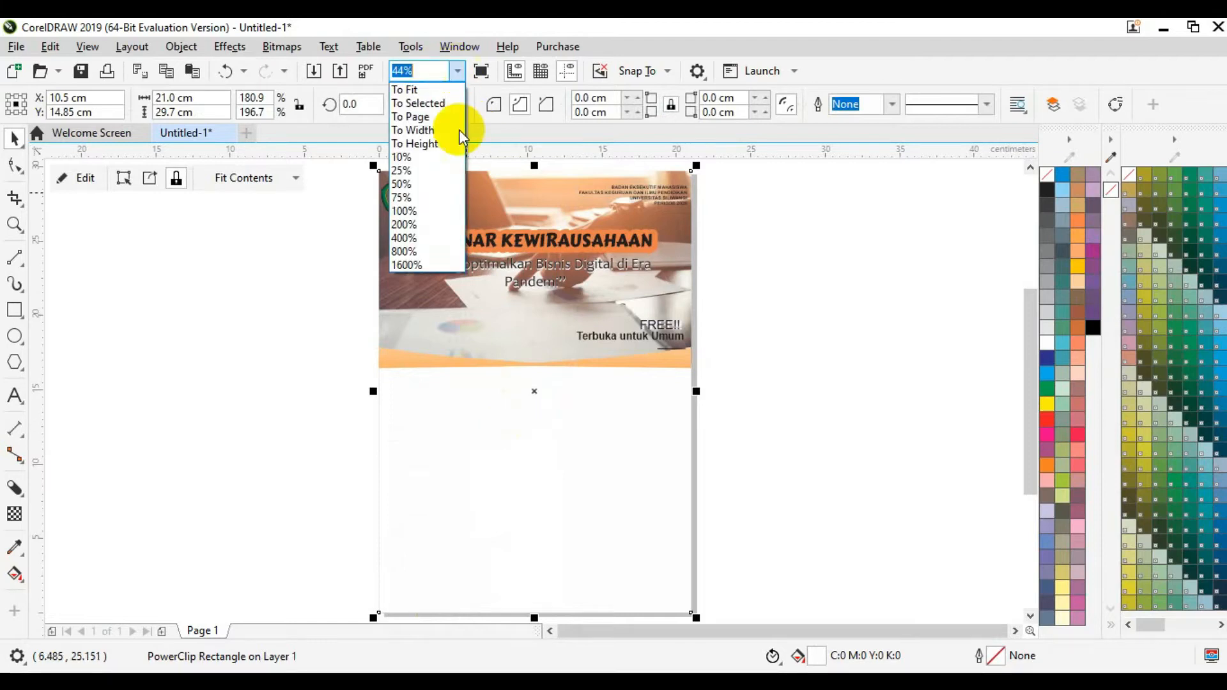
pyautogui.click(456, 199)
pyautogui.moveTo(1037, 413); pyautogui.dragTo(1026, 363)
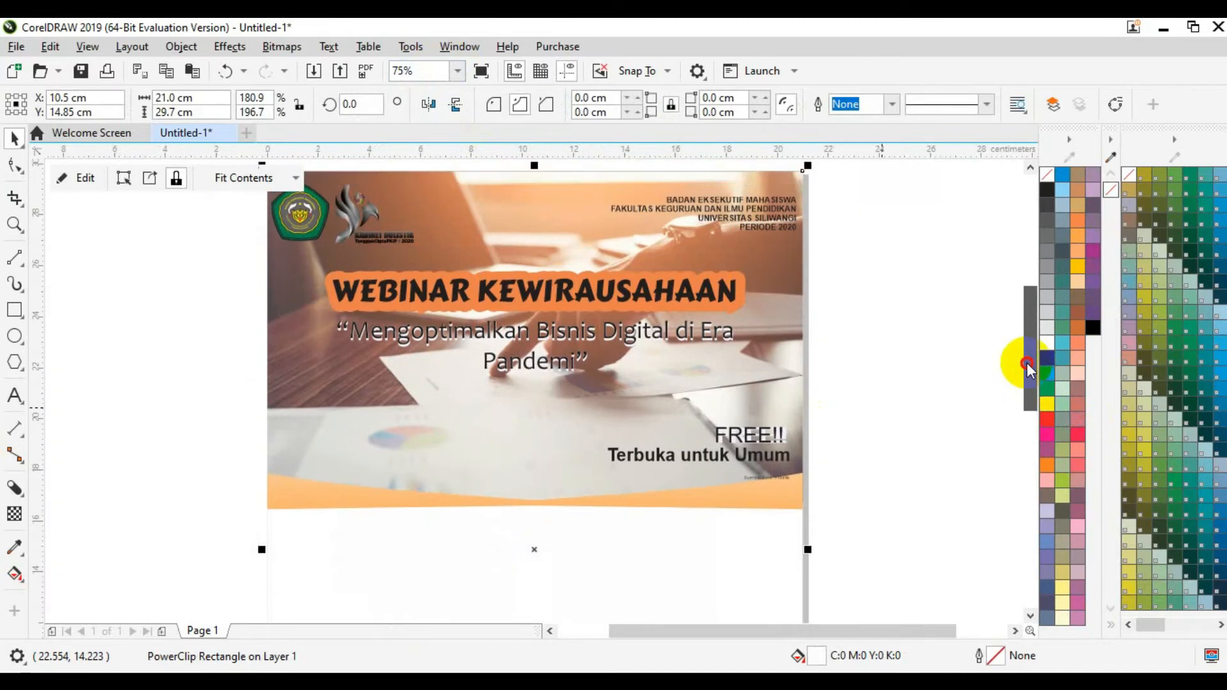
pyautogui.click(437, 70)
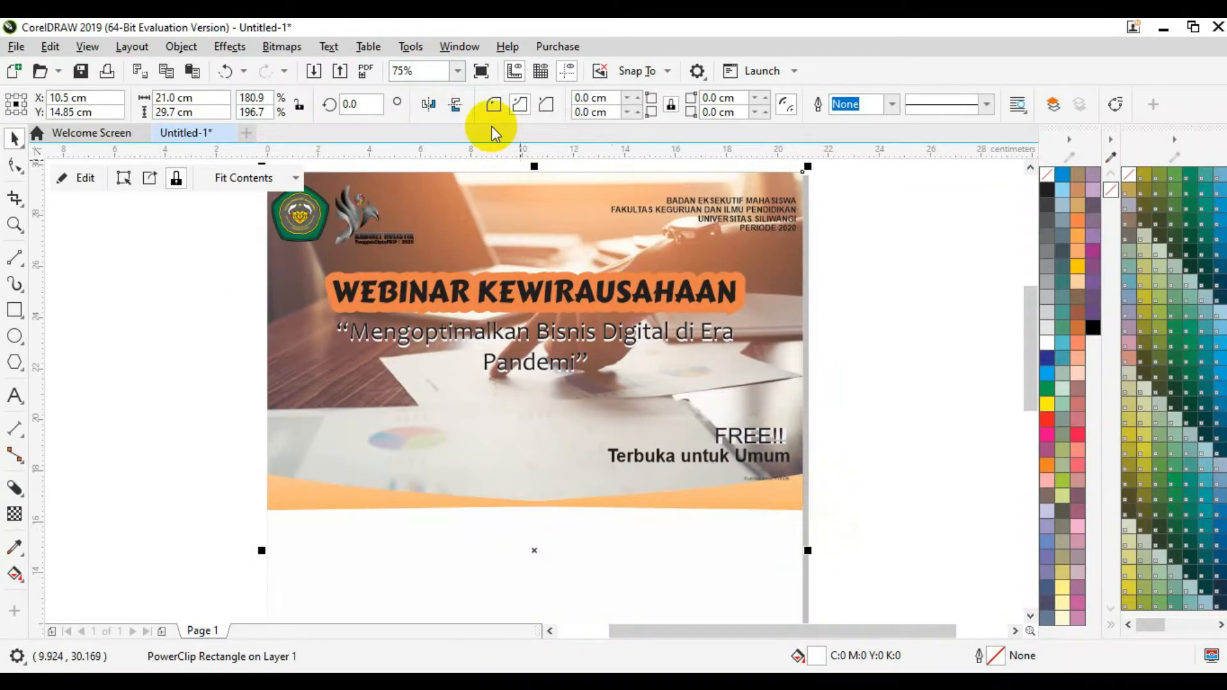
pyautogui.click(460, 72)
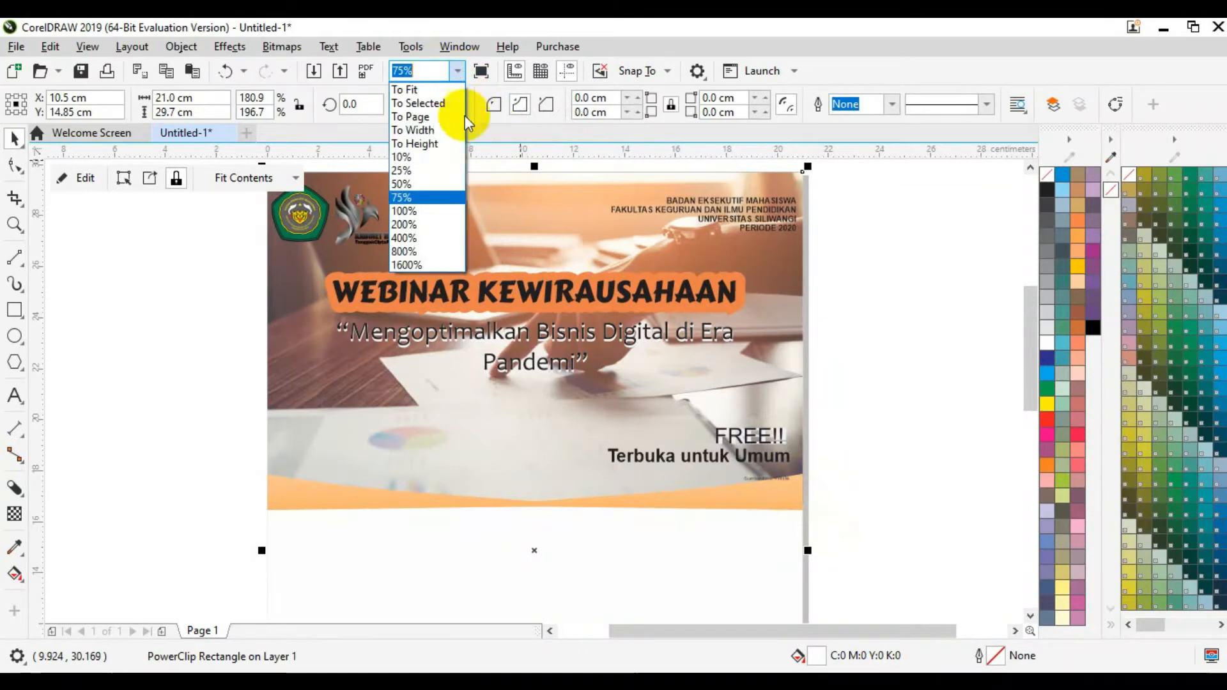
pyautogui.click(444, 210)
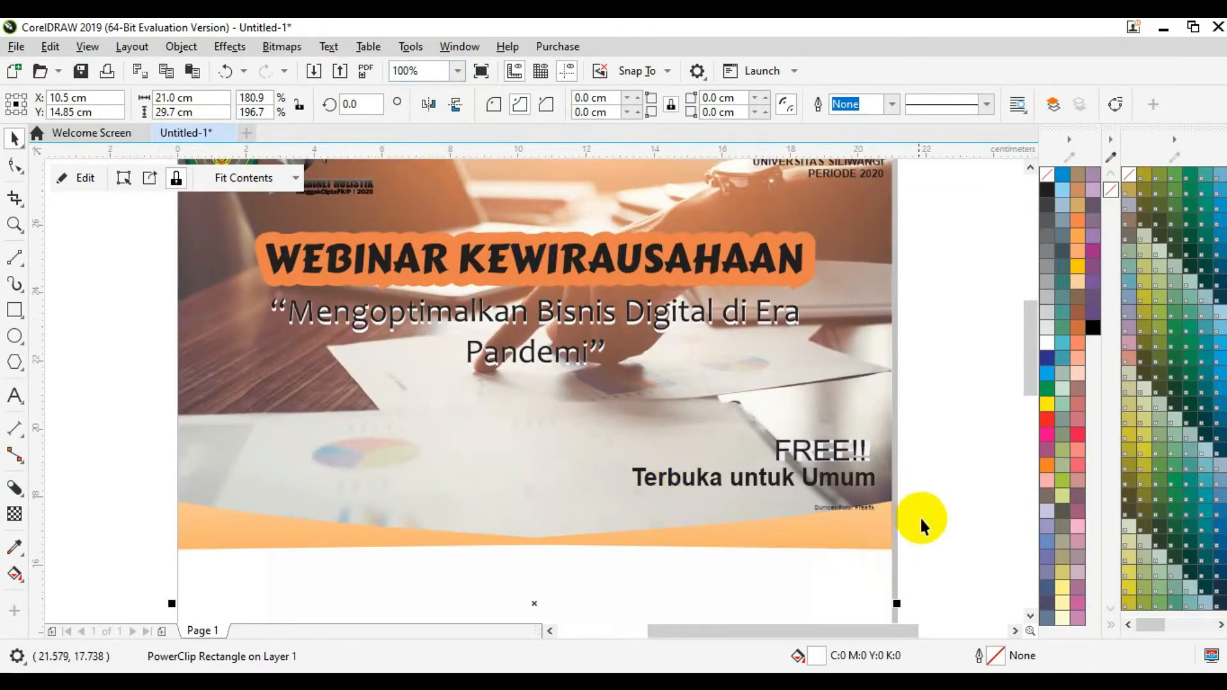
pyautogui.moveTo(925, 528); pyautogui.dragTo(615, 408)
pyautogui.press('Up')
pyautogui.press('Up')
pyautogui.press('Up')
pyautogui.press('Up')
pyautogui.press('Up')
pyautogui.press('Up')
pyautogui.press('Up')
pyautogui.press('Up')
pyautogui.press('Up')
pyautogui.press('Up')
pyautogui.press('Up')
pyautogui.press('Up')
pyautogui.press('Up')
pyautogui.press('Up')
pyautogui.press('Up')
pyautogui.press('Up')
pyautogui.press('Up')
pyautogui.press('Up')
pyautogui.press('Up')
pyautogui.press('Up')
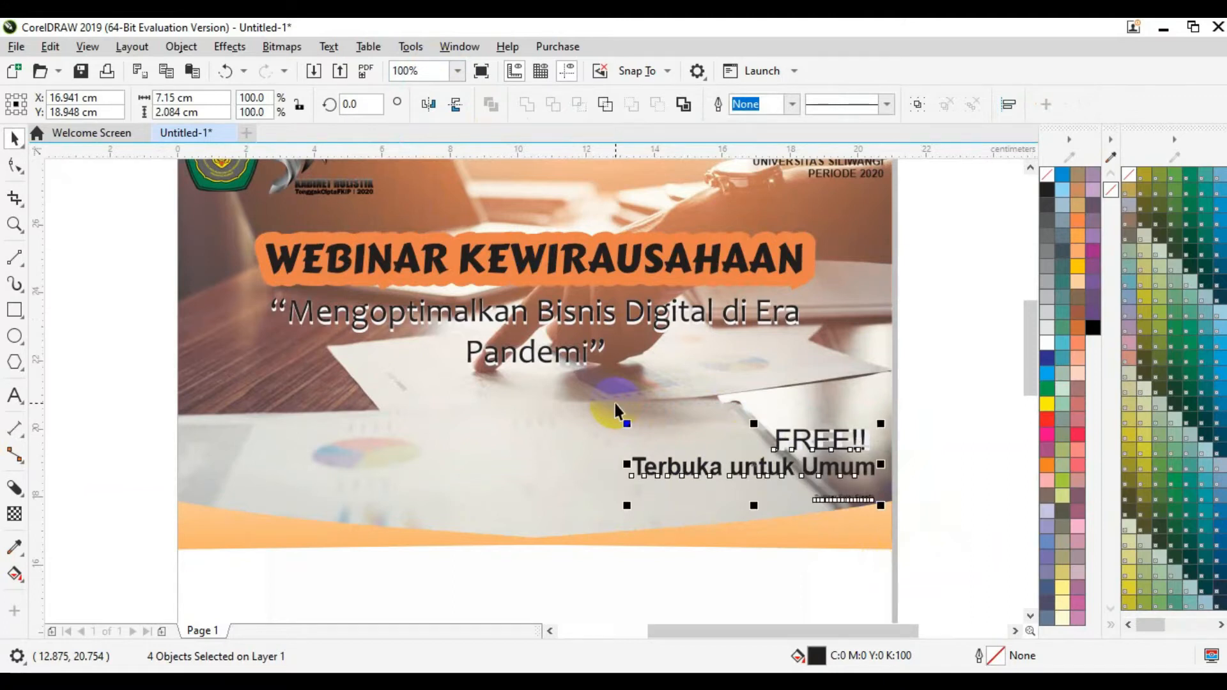
pyautogui.click(915, 382)
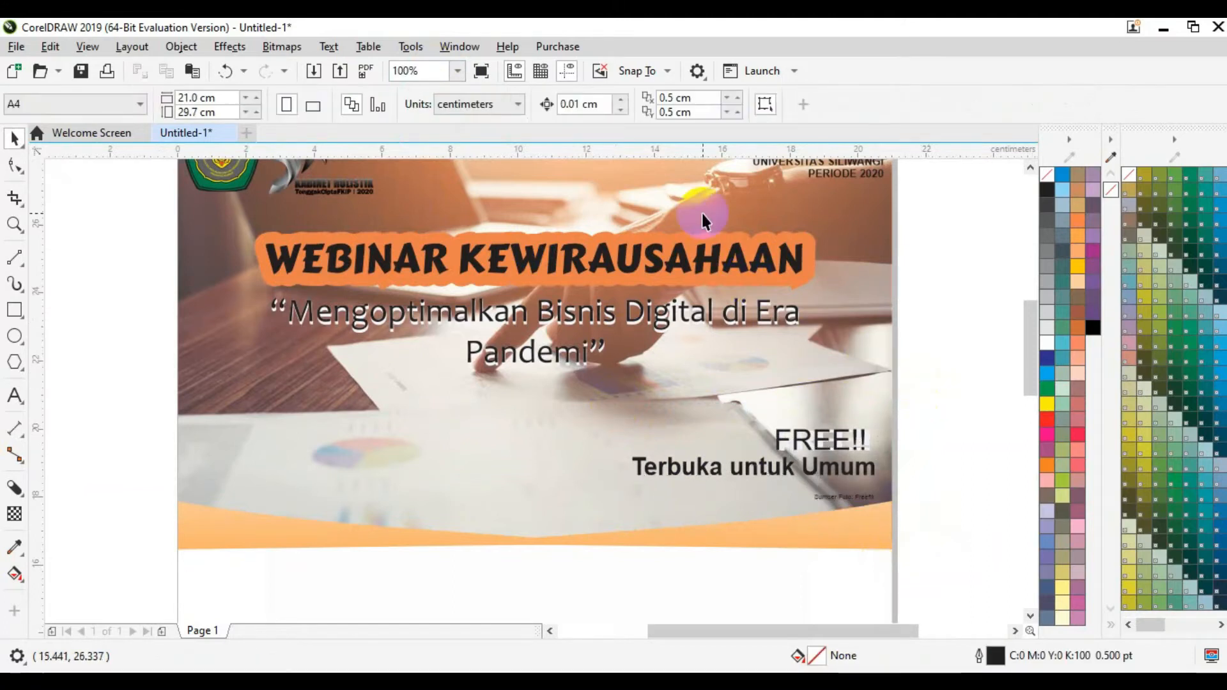
# Step: Nudge the title and tagline down two steps, then fit the whole page in view
pyautogui.moveTo(954, 421); pyautogui.dragTo(227, 221)
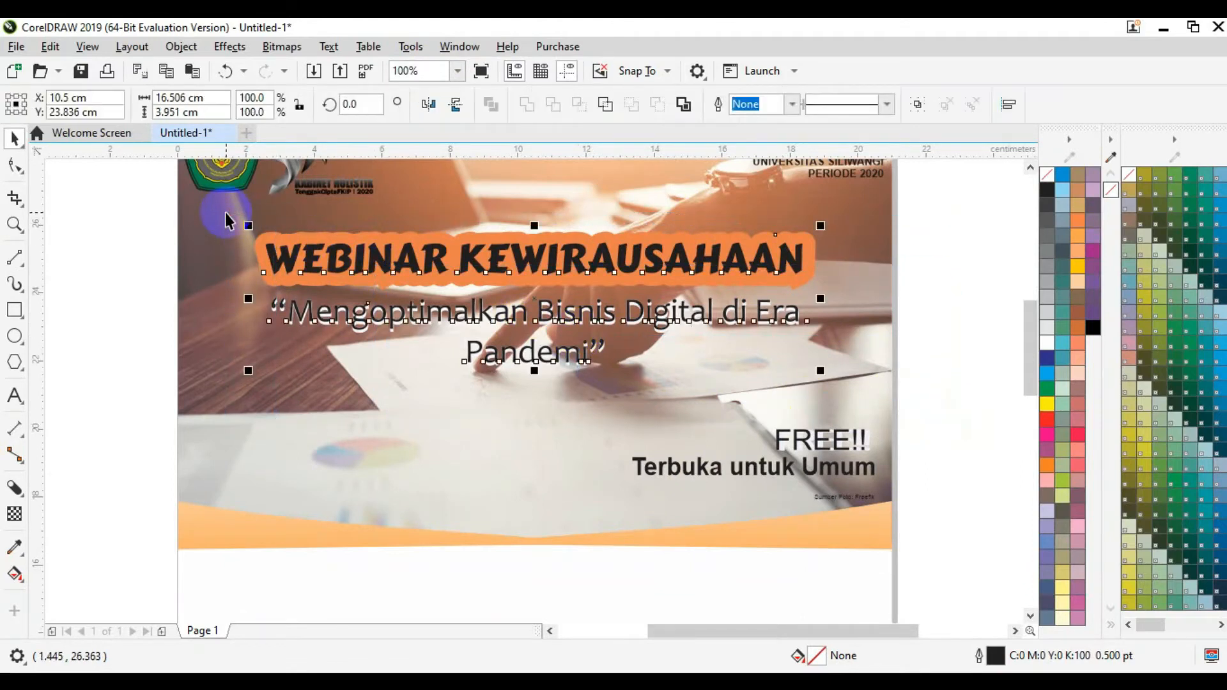
pyautogui.press('Down')
pyautogui.press('Down')
pyautogui.press('Down')
pyautogui.press('Down')
pyautogui.press('Down')
pyautogui.press('Down')
pyautogui.press('Down')
pyautogui.press('Down')
pyautogui.press('Down')
pyautogui.press('Down')
pyautogui.press('Down')
pyautogui.press('Down')
pyautogui.press('Down')
pyautogui.press('Down')
pyautogui.press('Down')
pyautogui.press('Down')
pyautogui.press('Down')
pyautogui.press('Down')
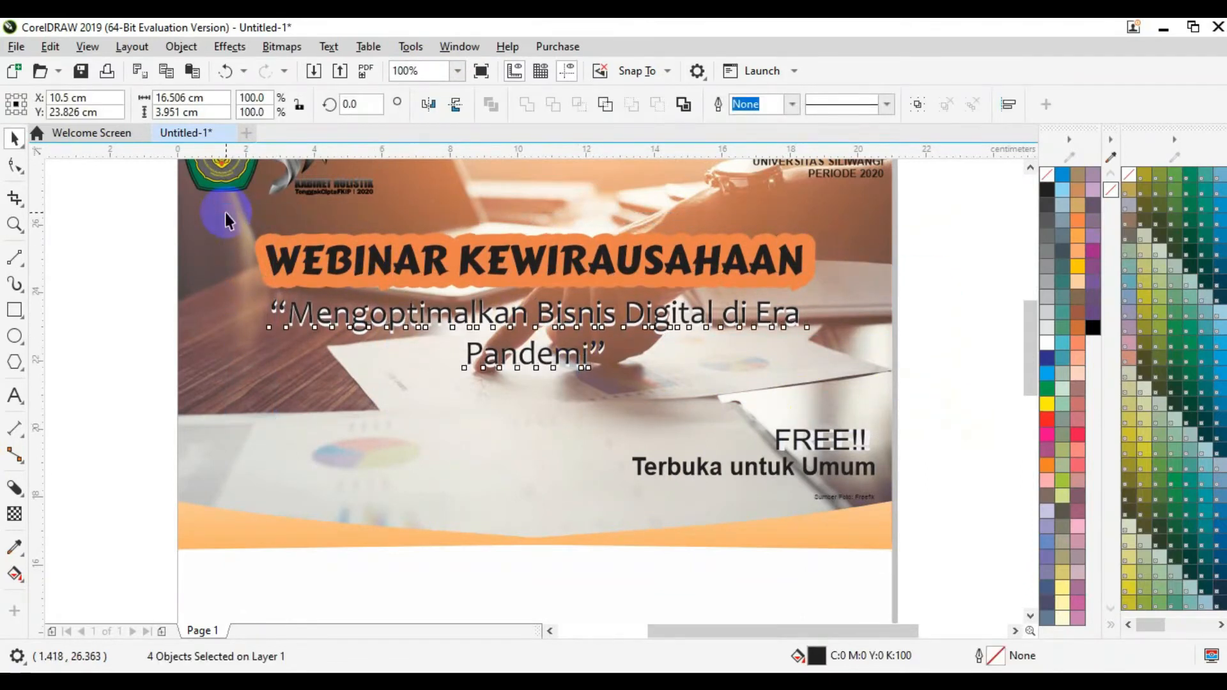
pyautogui.press('Down')
pyautogui.press('Down')
pyautogui.press('Down')
pyautogui.press('Down')
pyautogui.press('Down')
pyautogui.press('Down')
pyautogui.press('Down')
pyautogui.press('Down')
pyautogui.press('Down')
pyautogui.press('Down')
pyautogui.press('Down')
pyautogui.press('Down')
pyautogui.press('Down')
pyautogui.press('Down')
pyautogui.press('Down')
pyautogui.press('Down')
pyautogui.press('Down')
pyautogui.press('Down')
pyautogui.press('Down')
pyautogui.press('Down')
pyautogui.press('Down')
pyautogui.press('Down')
pyautogui.press('Down')
pyautogui.press('Down')
pyautogui.press('Down')
pyautogui.press('Down')
pyautogui.press('Down')
pyautogui.press('Down')
pyautogui.press('Down')
pyautogui.press('Down')
pyautogui.press('Down')
pyautogui.press('Down')
pyautogui.press('Down')
pyautogui.press('Down')
pyautogui.press('Down')
pyautogui.press('Down')
pyautogui.press('Down')
pyautogui.press('Down')
pyautogui.press('Down')
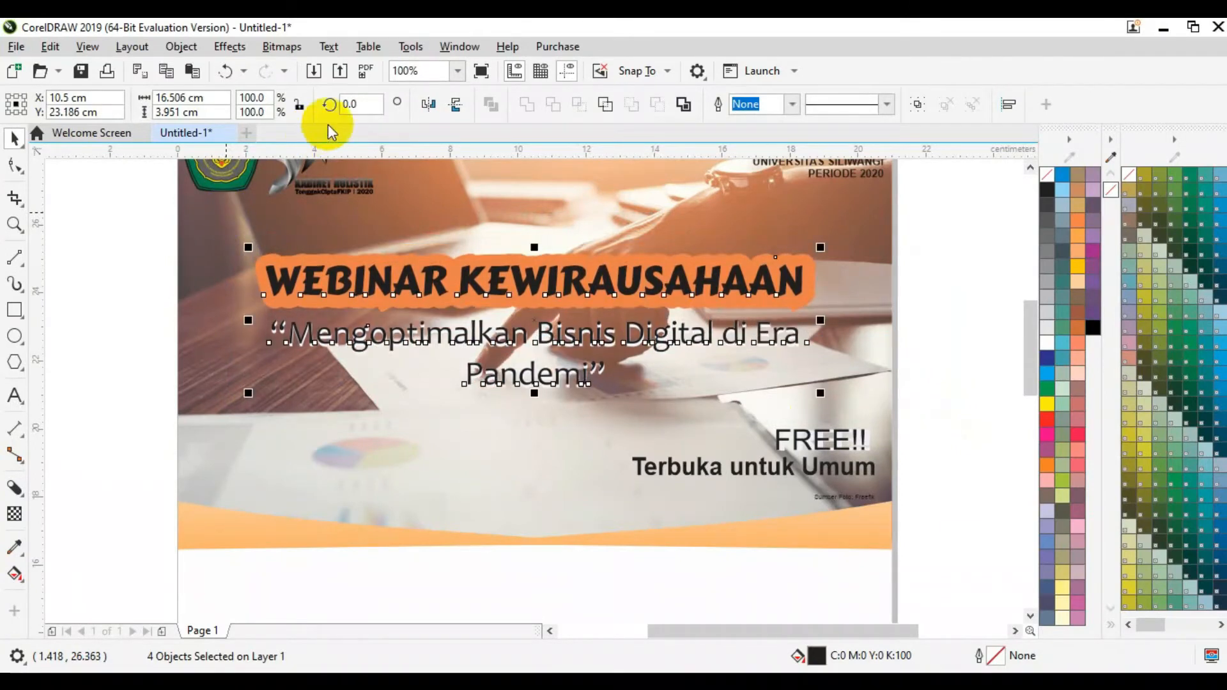
pyautogui.click(457, 71)
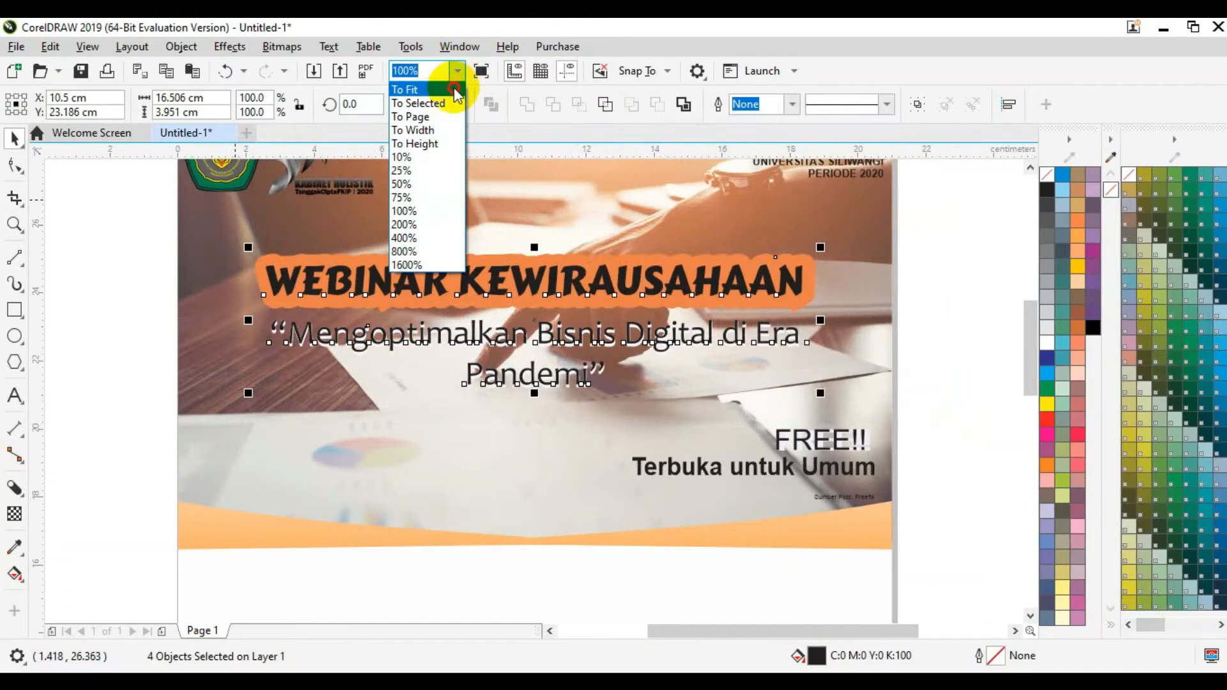
pyautogui.click(455, 92)
pyautogui.click(846, 503)
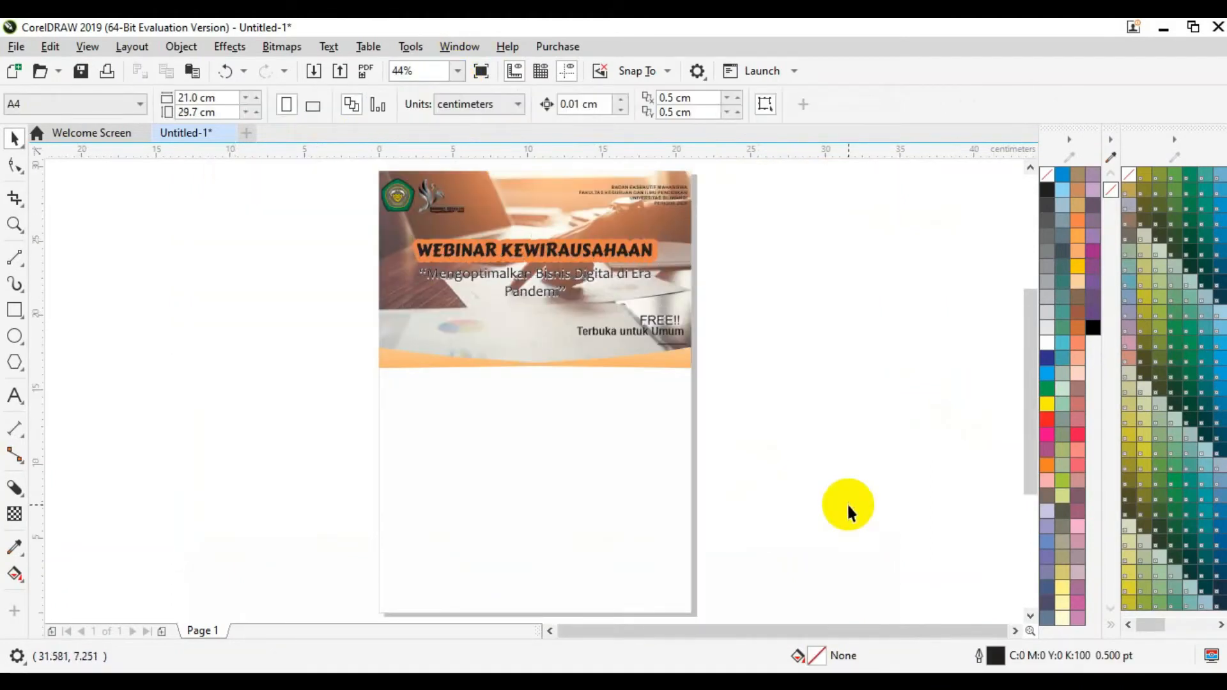
# Step: Give the page background rectangle a black fill (C100 M100 Y100 K100)
pyautogui.click(659, 470)
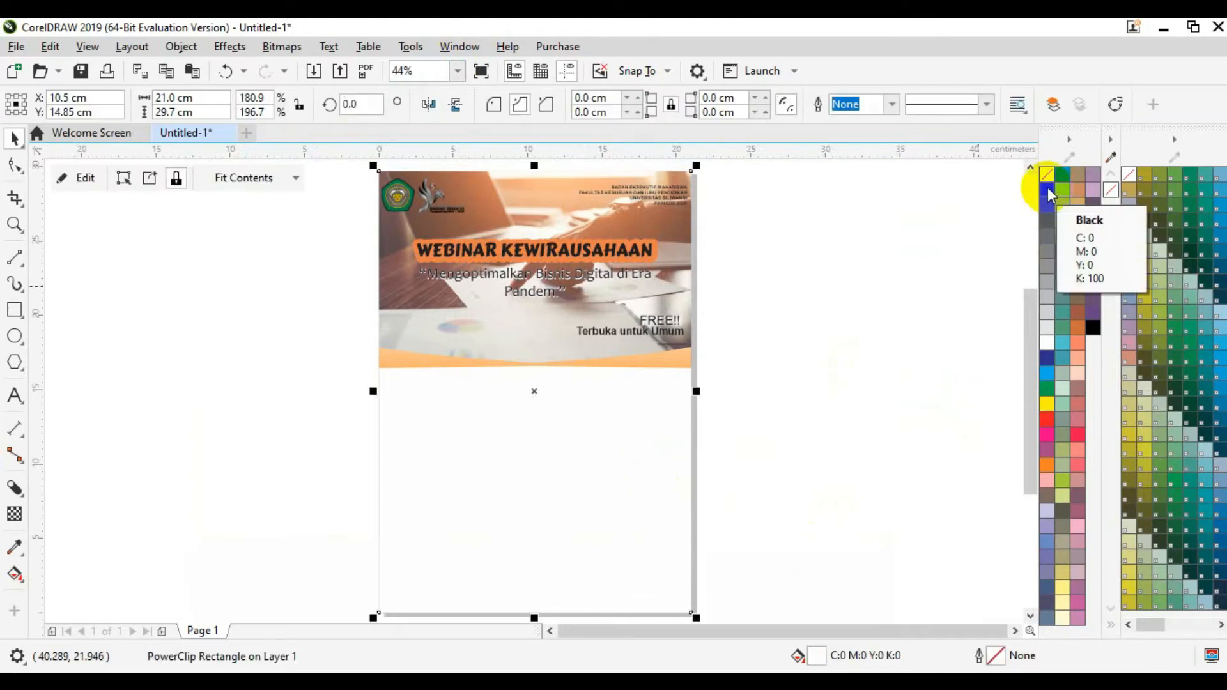
pyautogui.click(1094, 327)
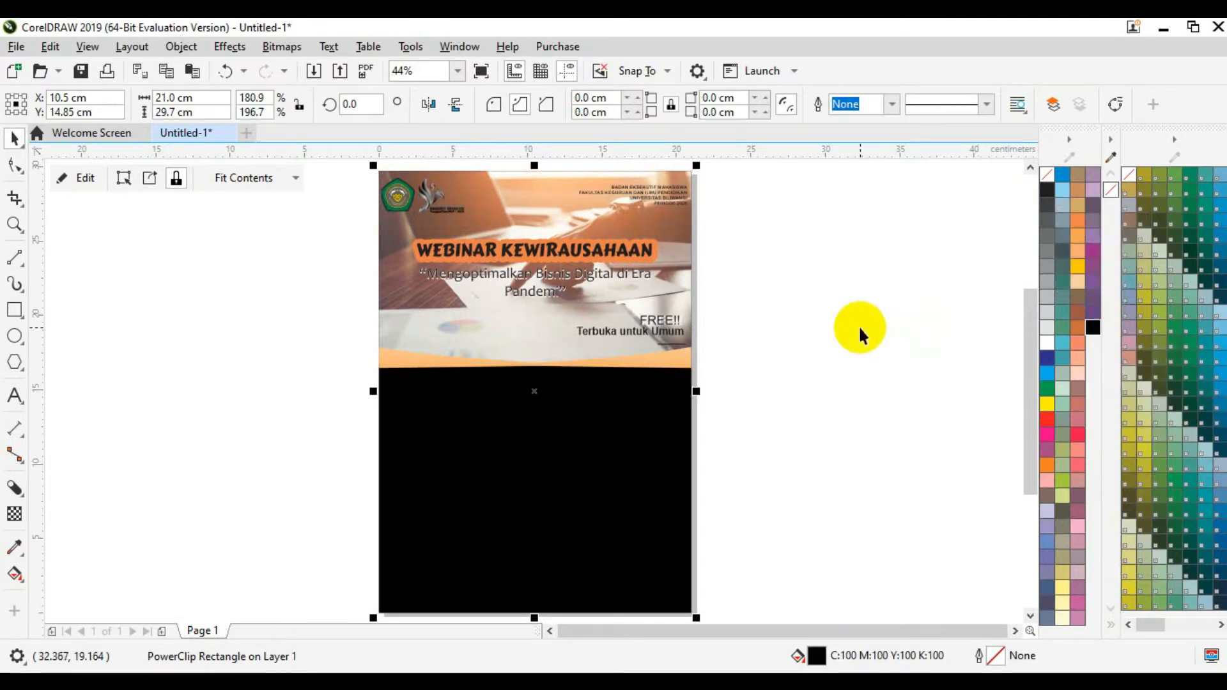
pyautogui.click(858, 324)
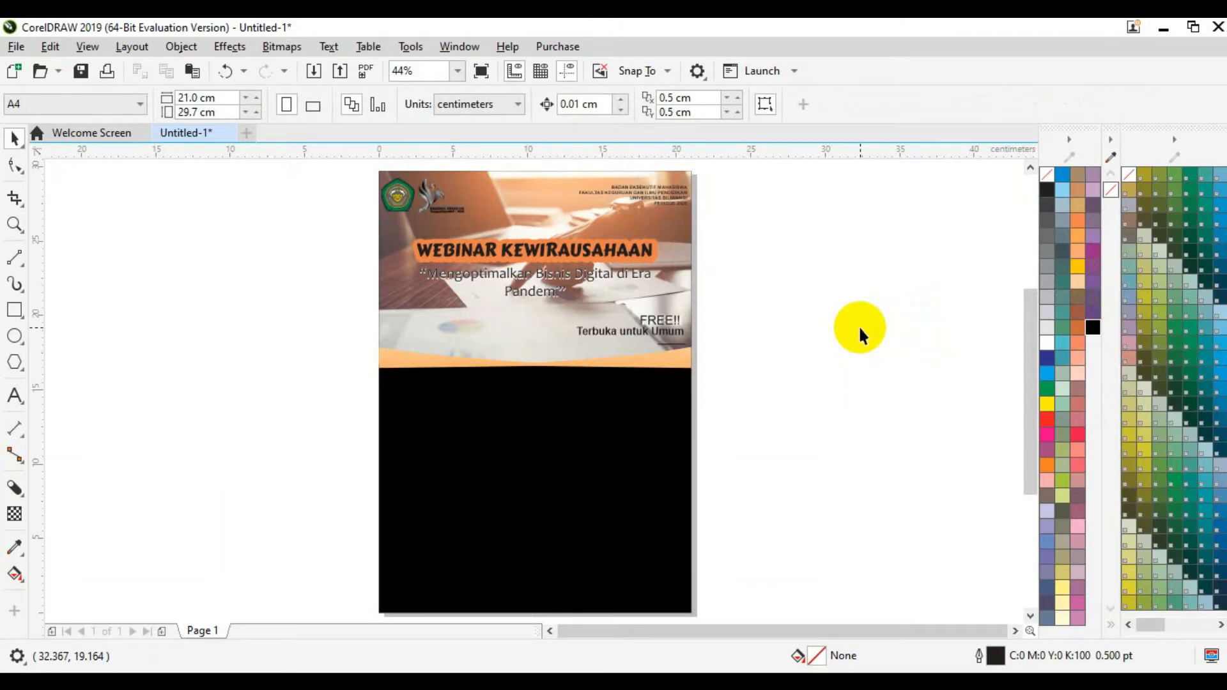
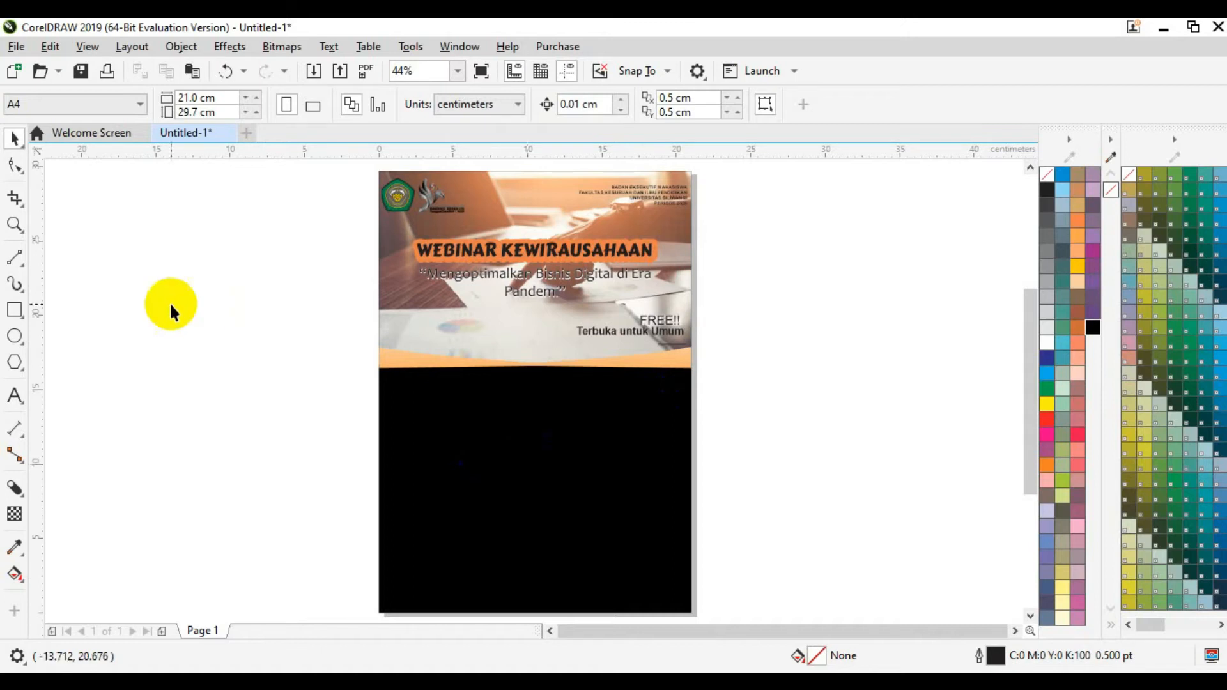
# Step: Create a text object beside the page reading 'Bersama'
pyautogui.click(15, 396)
pyautogui.click(322, 412)
pyautogui.write('Bersama')
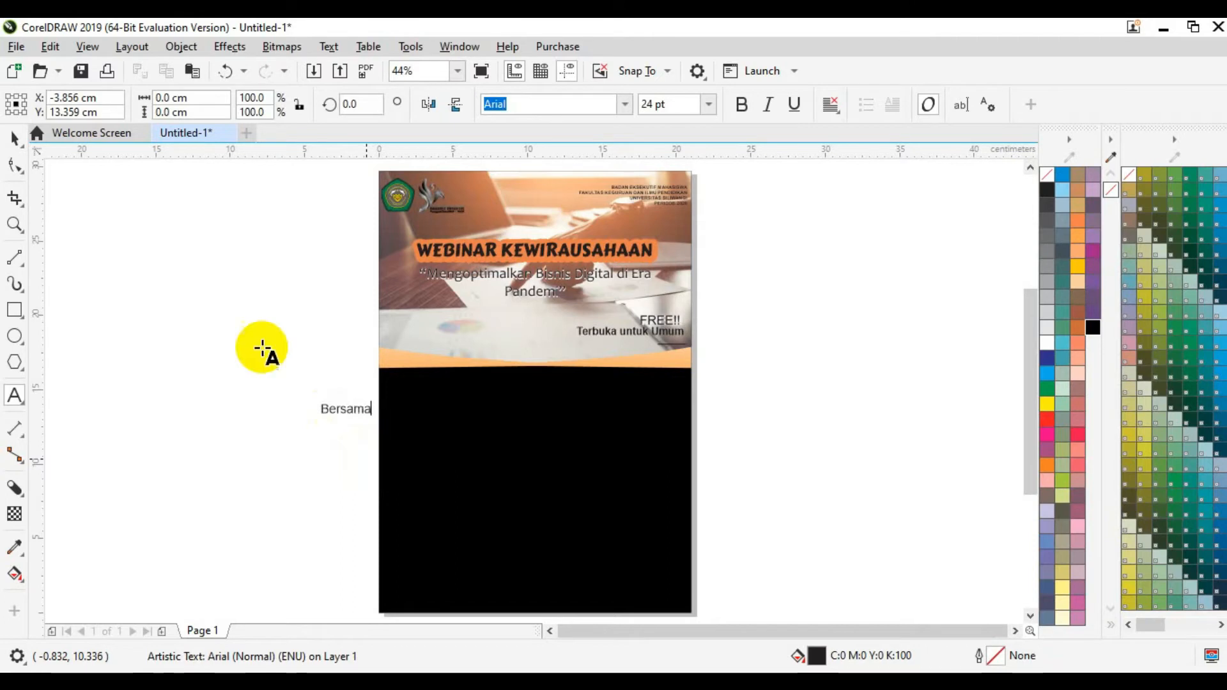
pyautogui.click(14, 139)
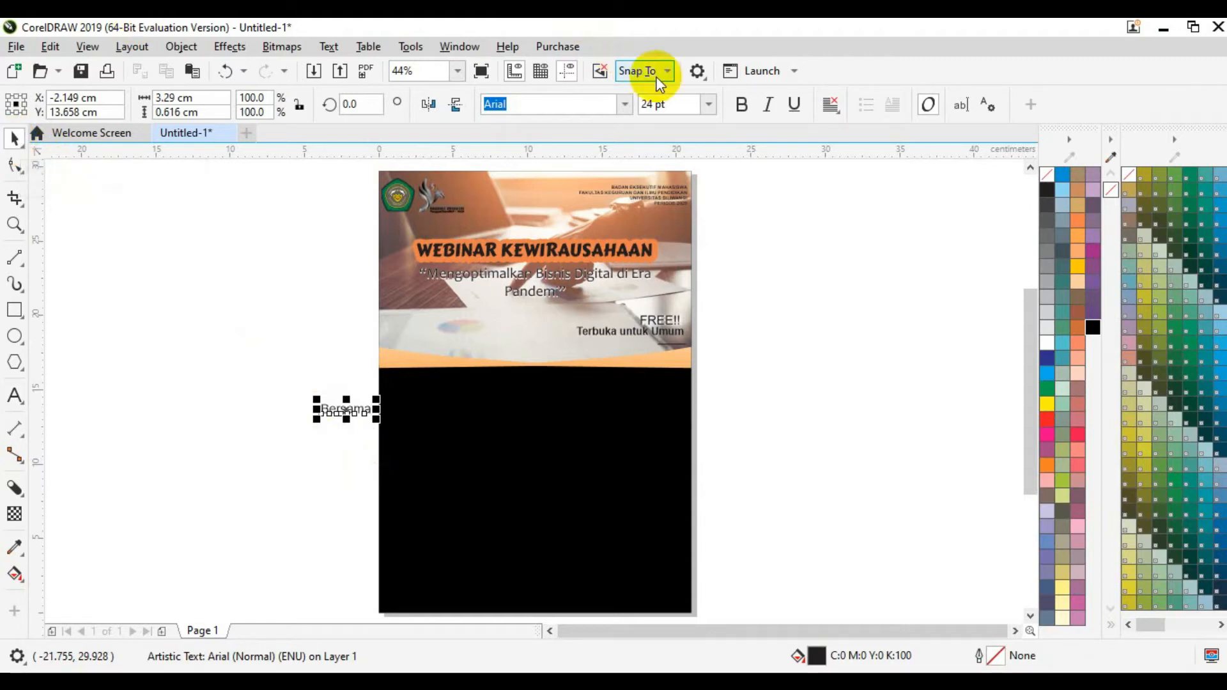
# Step: Set the Bersama text to 35 pt Candara
pyautogui.click(665, 104)
pyautogui.write('35')
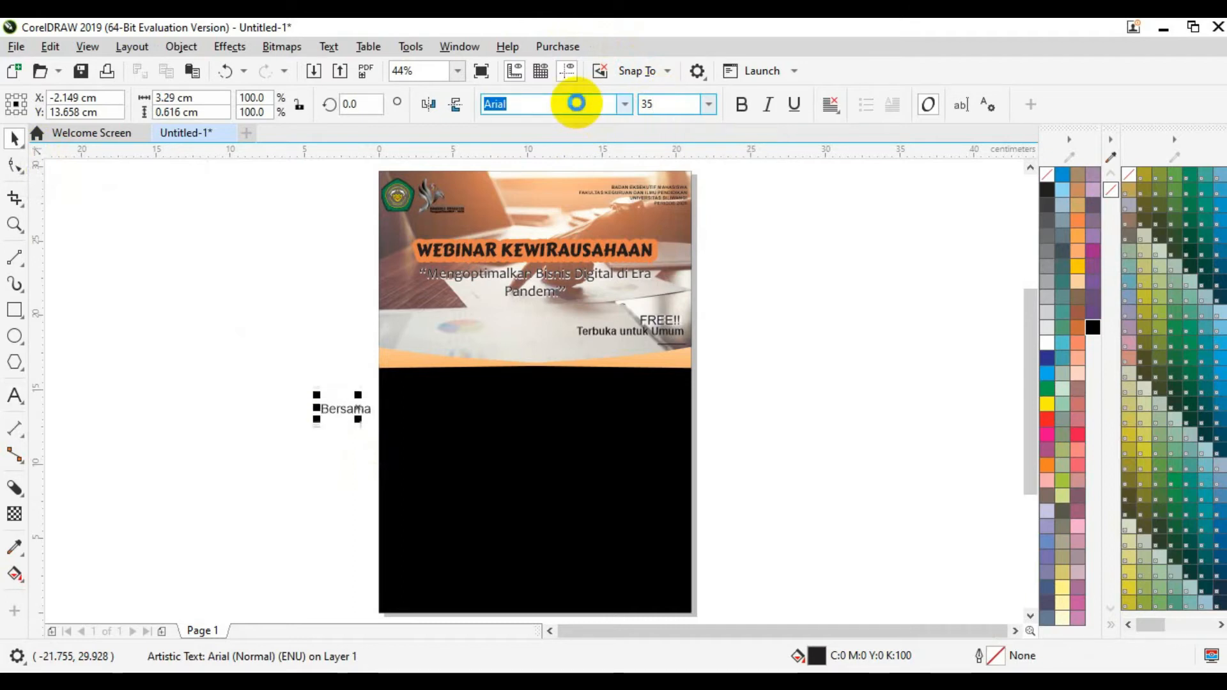
pyautogui.press('Return')
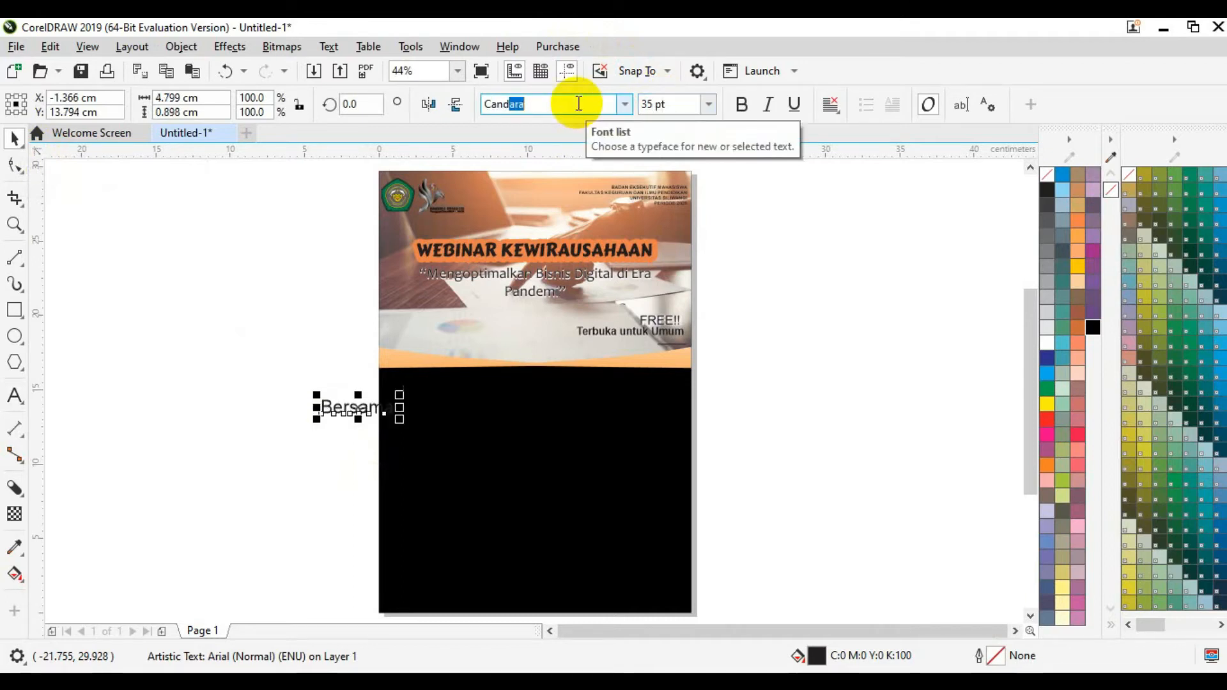
pyautogui.click(575, 102)
pyautogui.write('Canda')
pyautogui.press('Return')
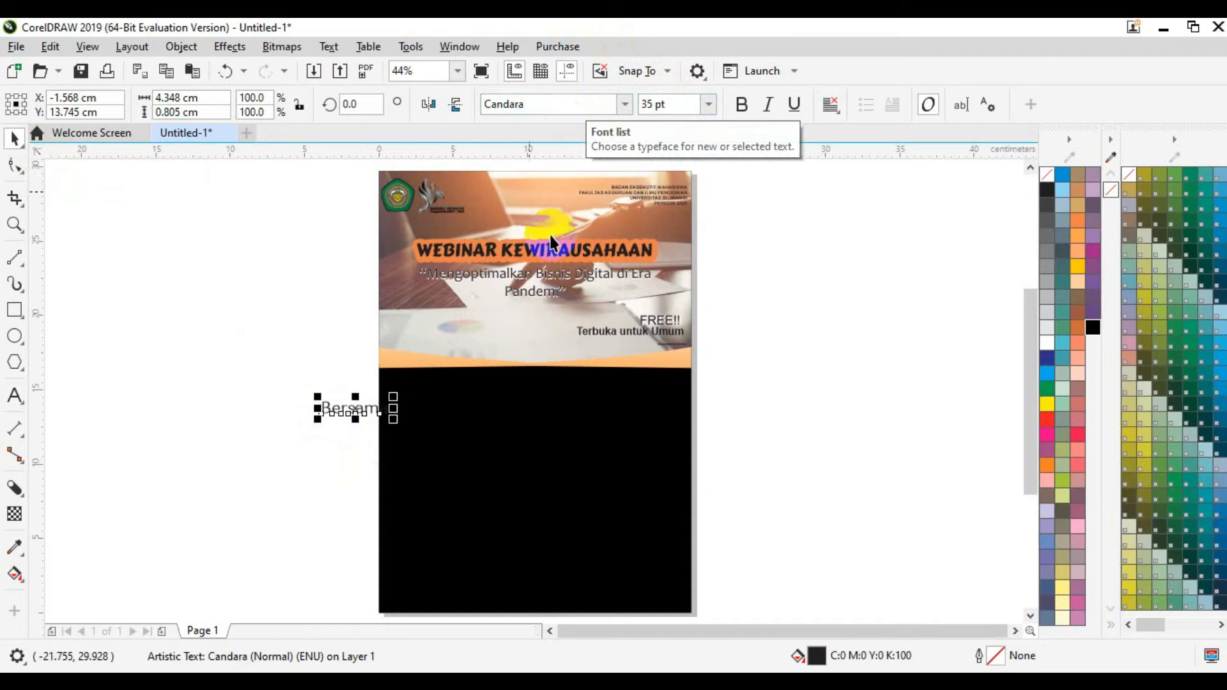
# Step: Give Bersama a white fill and white outline, and centre it on the page
pyautogui.click(1045, 340)
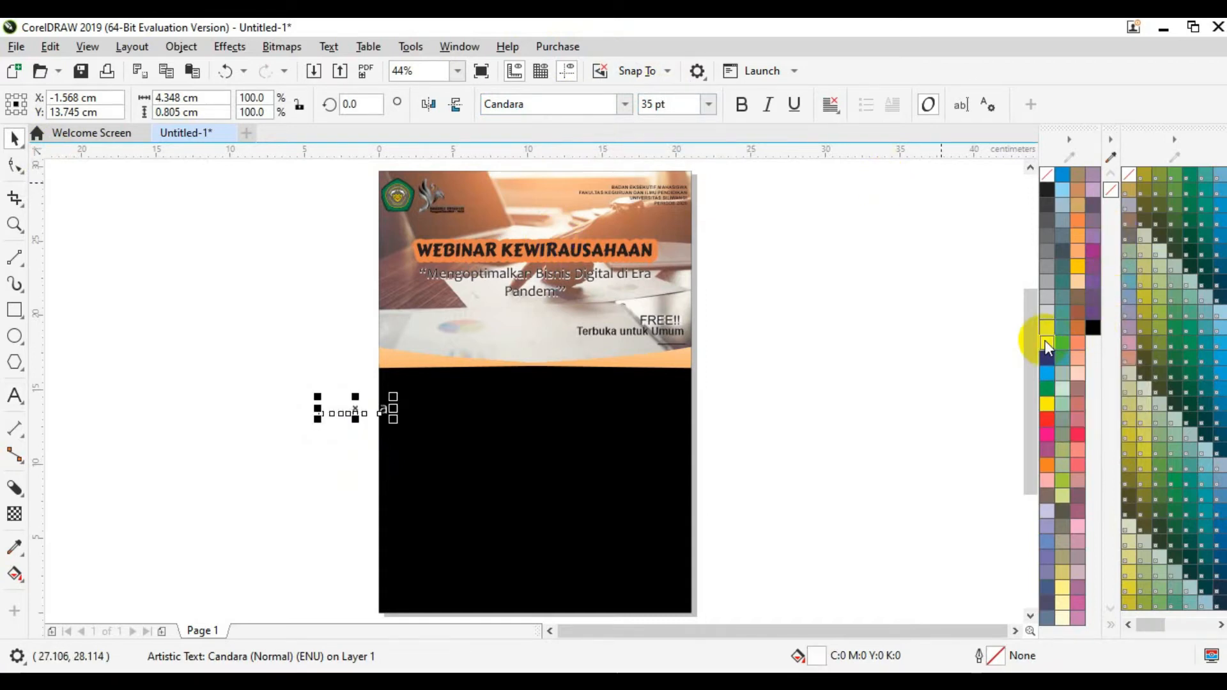
pyautogui.rightClick(1044, 340)
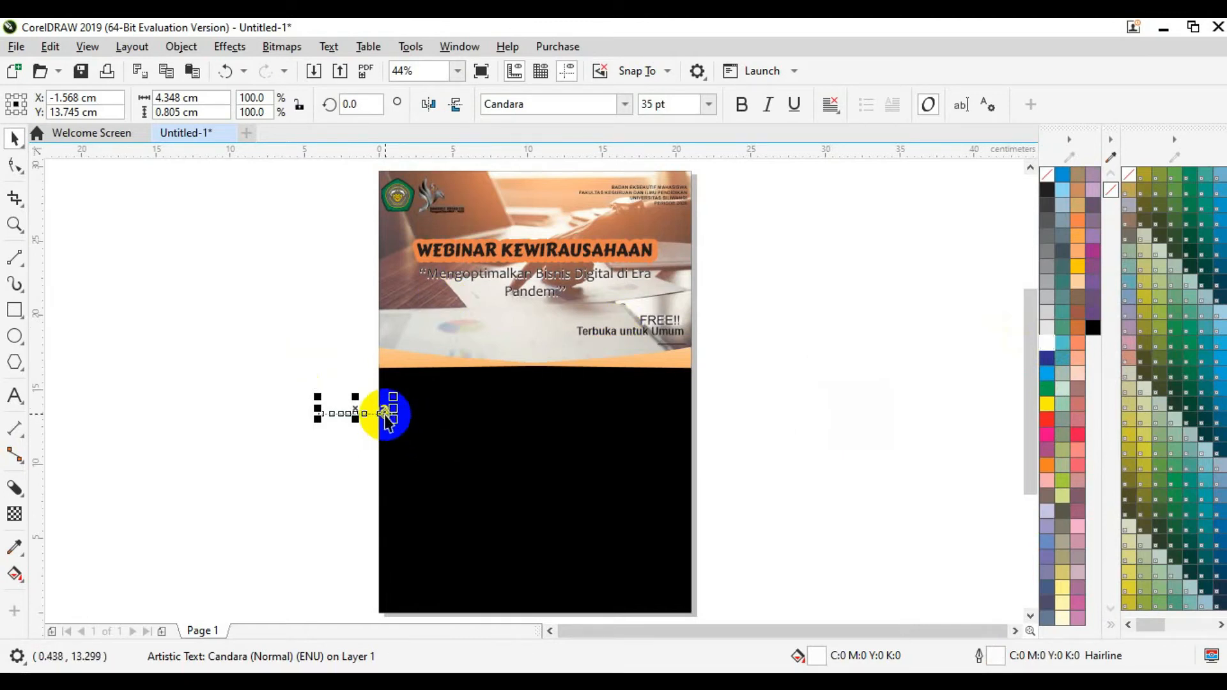
pyautogui.press('p')
pyautogui.click(842, 455)
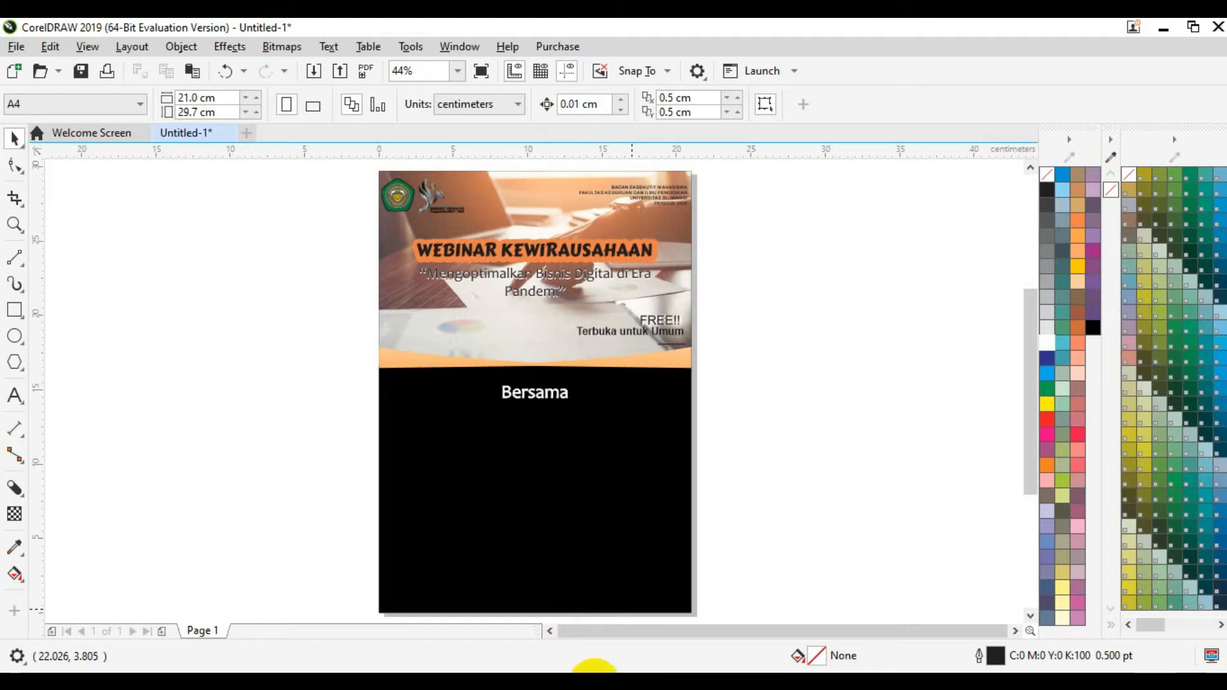
pyautogui.click(595, 685)
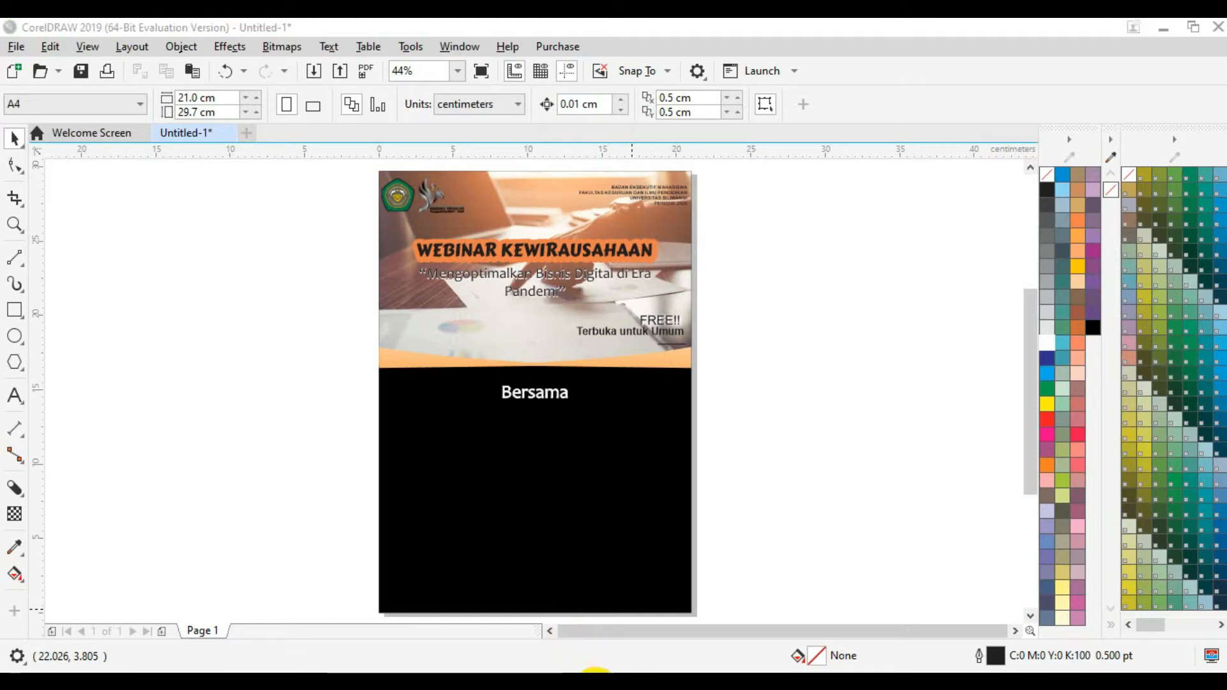
# Step: Drag the speaker's photo from the Bahan Pamflet folder onto the CorelDRAW canvas
pyautogui.click(600, 685)
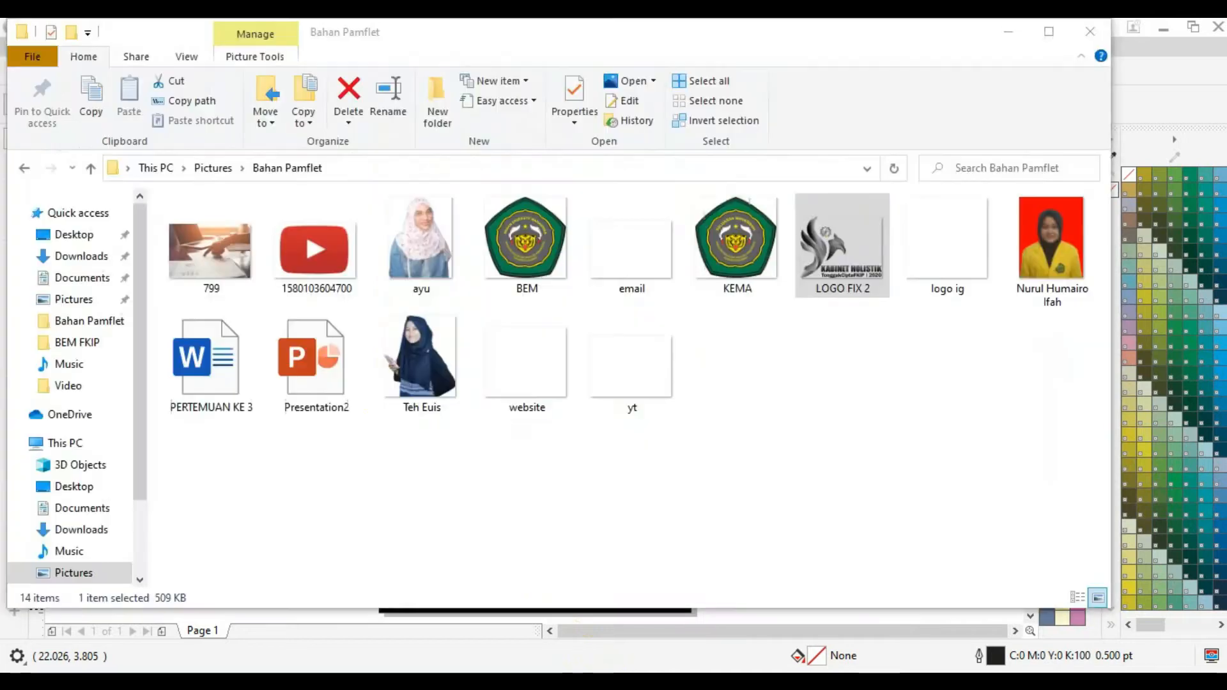
pyautogui.click(1078, 249)
pyautogui.moveTo(1077, 249); pyautogui.dragTo(247, 267)
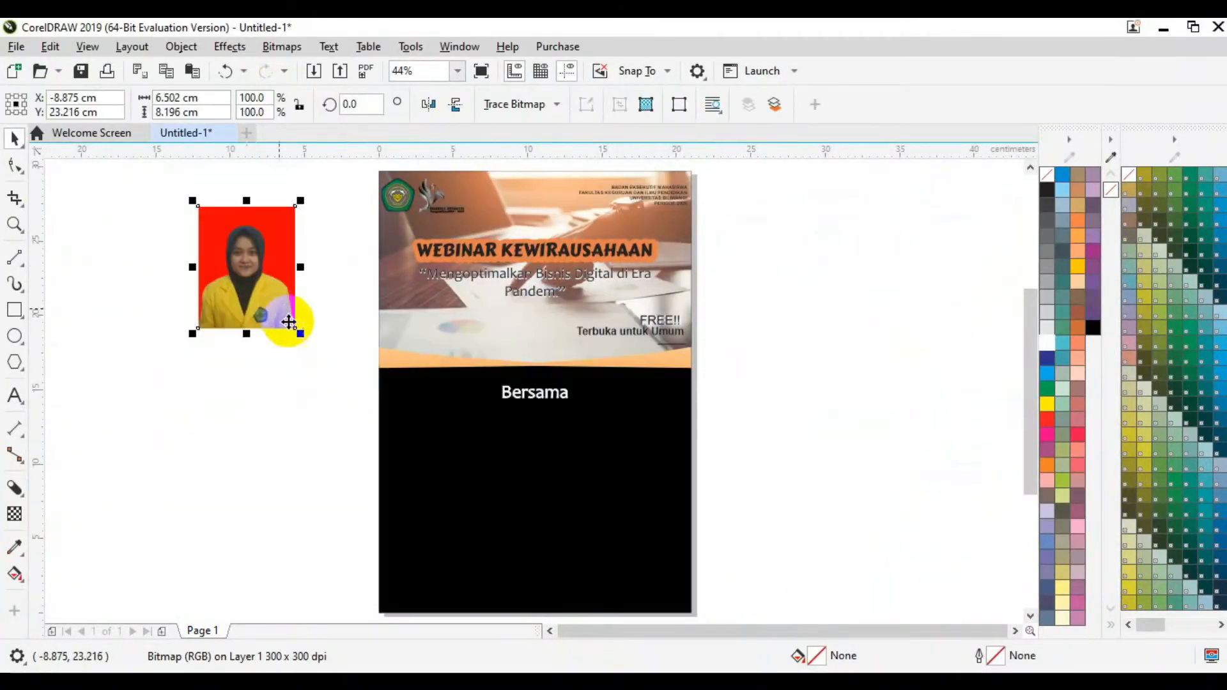
# Step: Scale the speaker photo up to about 268% and move it fully left of the page
pyautogui.moveTo(295, 330); pyautogui.dragTo(526, 543)
pyautogui.moveTo(334, 419); pyautogui.dragTo(262, 431)
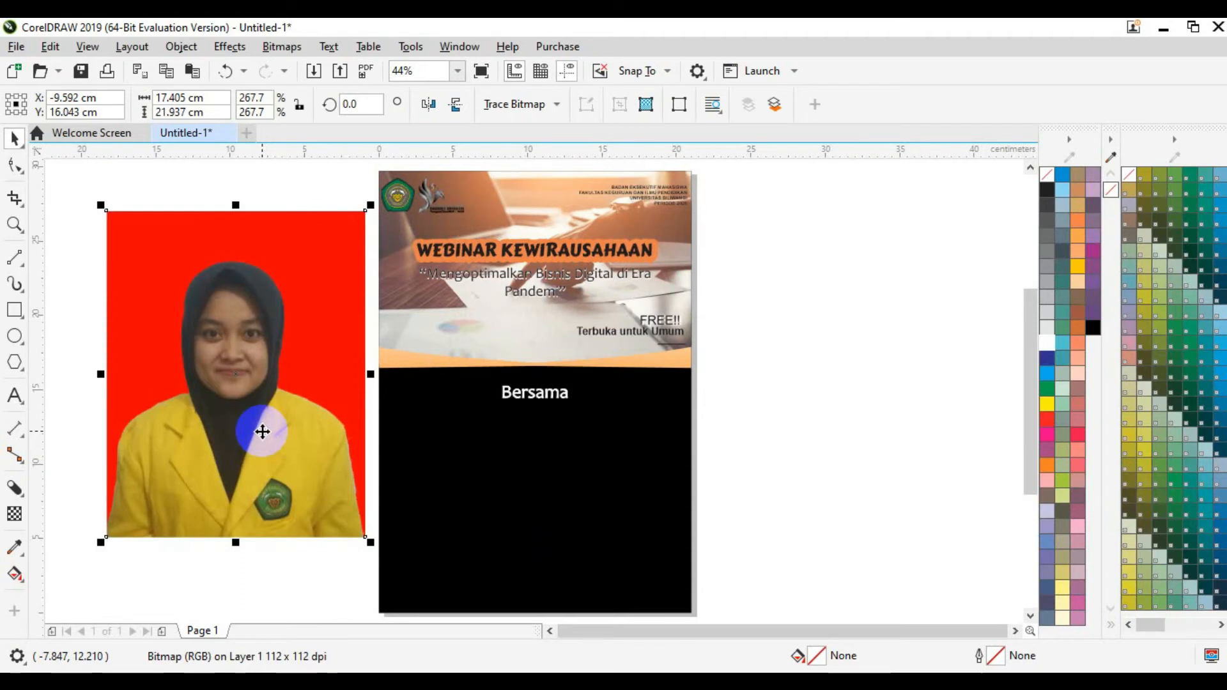
# Step: Choose the B-Spline tool from the Curve flyout
pyautogui.click(22, 271)
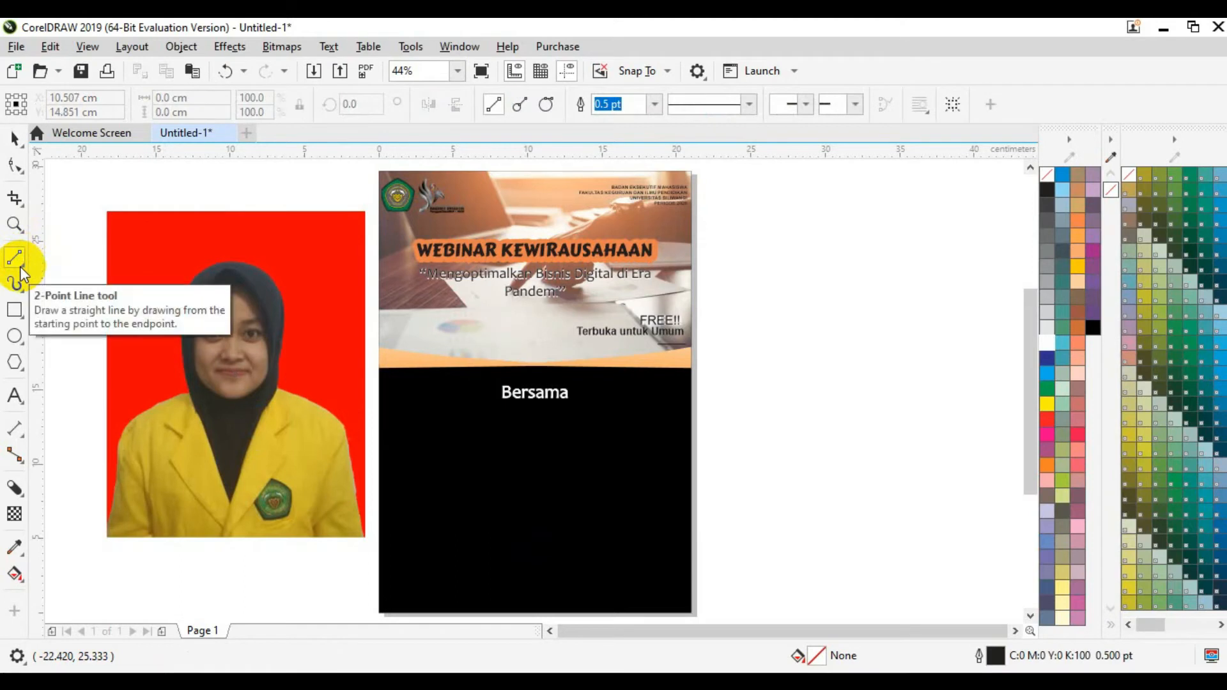
pyautogui.click(24, 272)
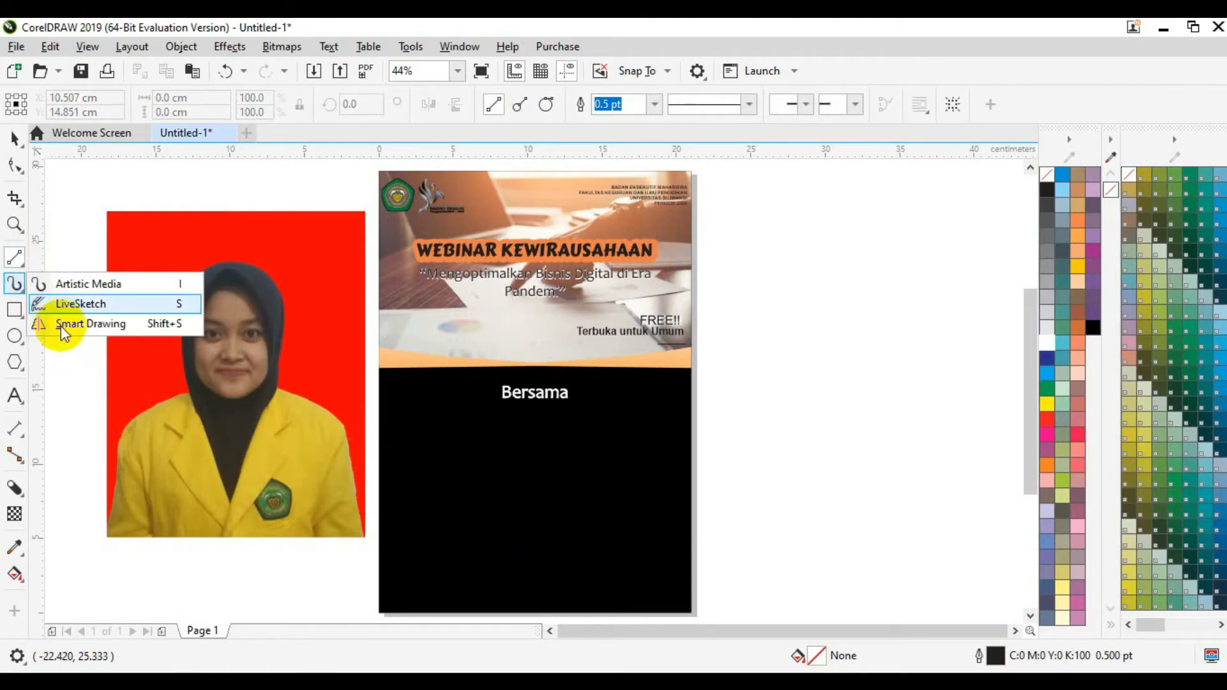
pyautogui.click(22, 266)
pyautogui.click(23, 271)
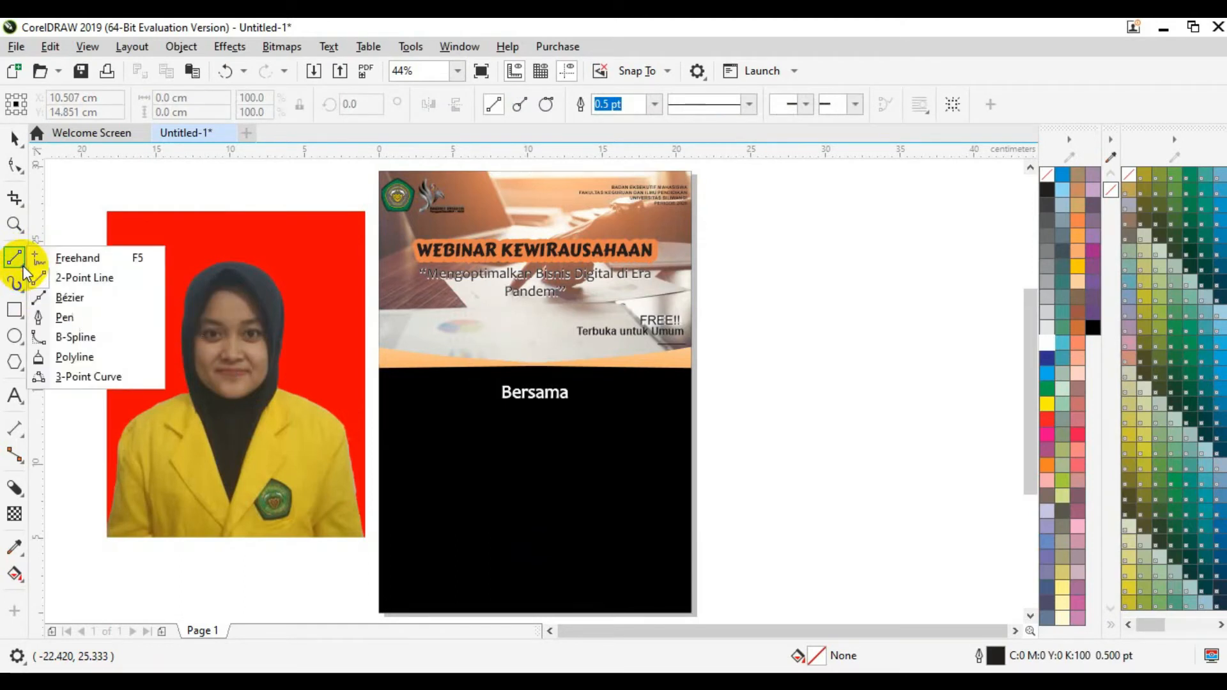
pyautogui.click(71, 338)
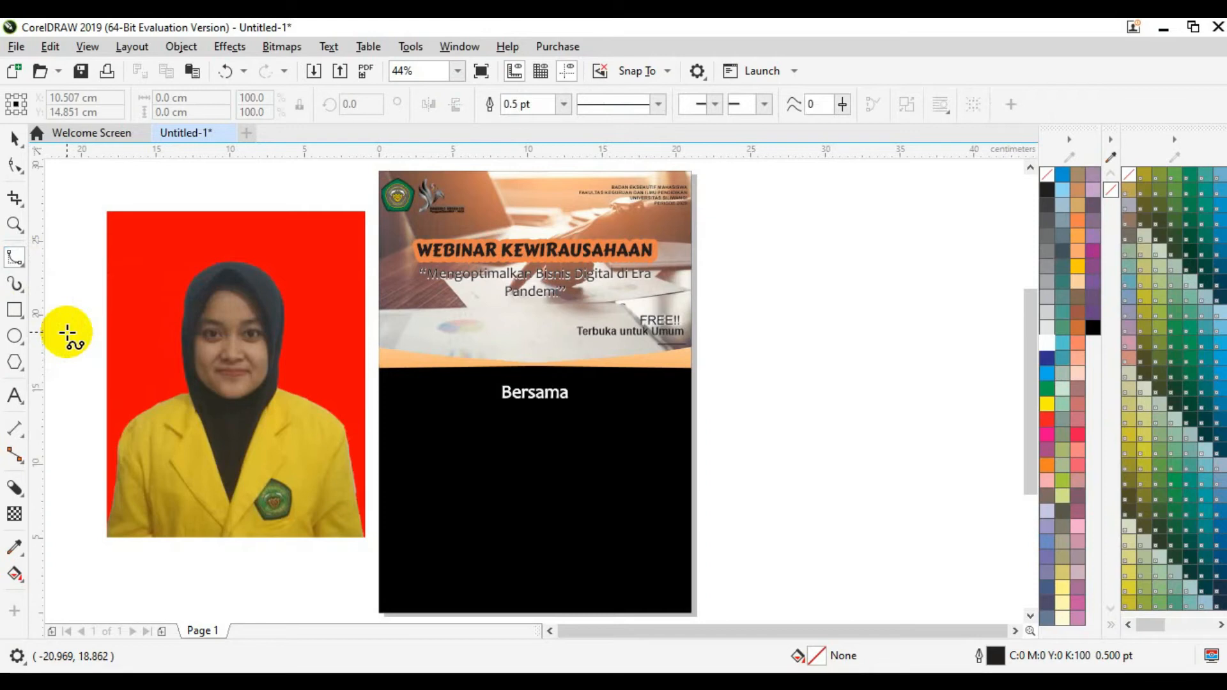
# Step: Set the zoom to 60% and scroll the canvas to bring the photo into view
pyautogui.click(457, 71)
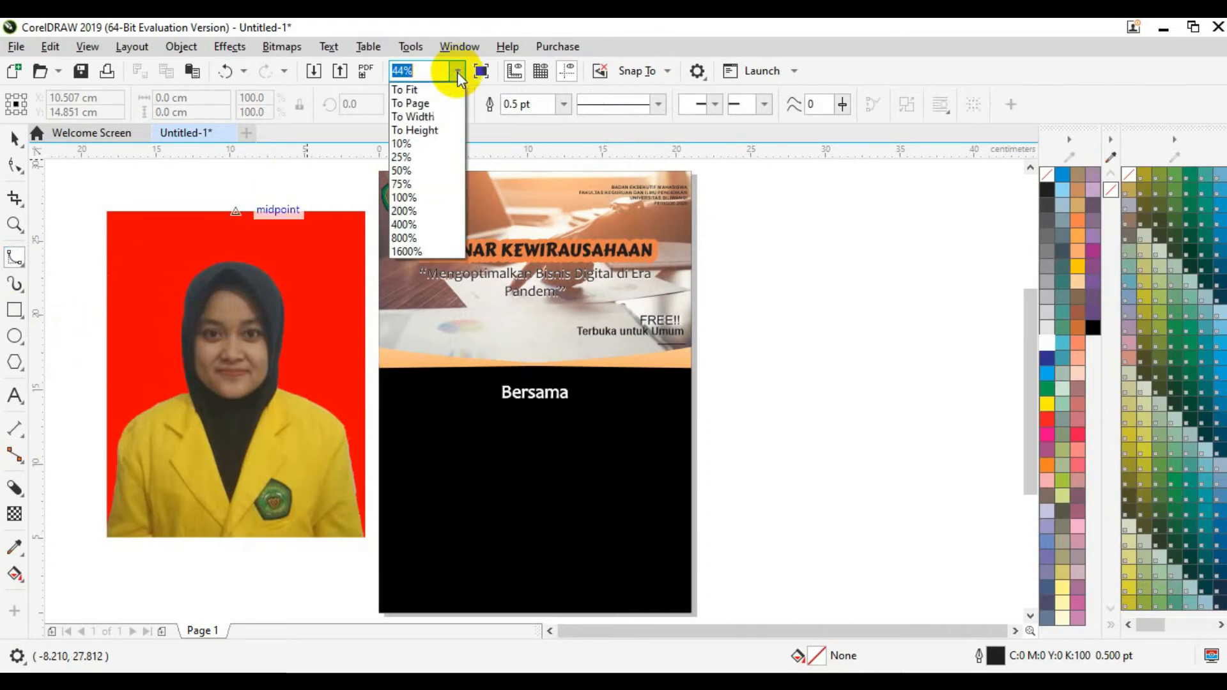
pyautogui.click(424, 181)
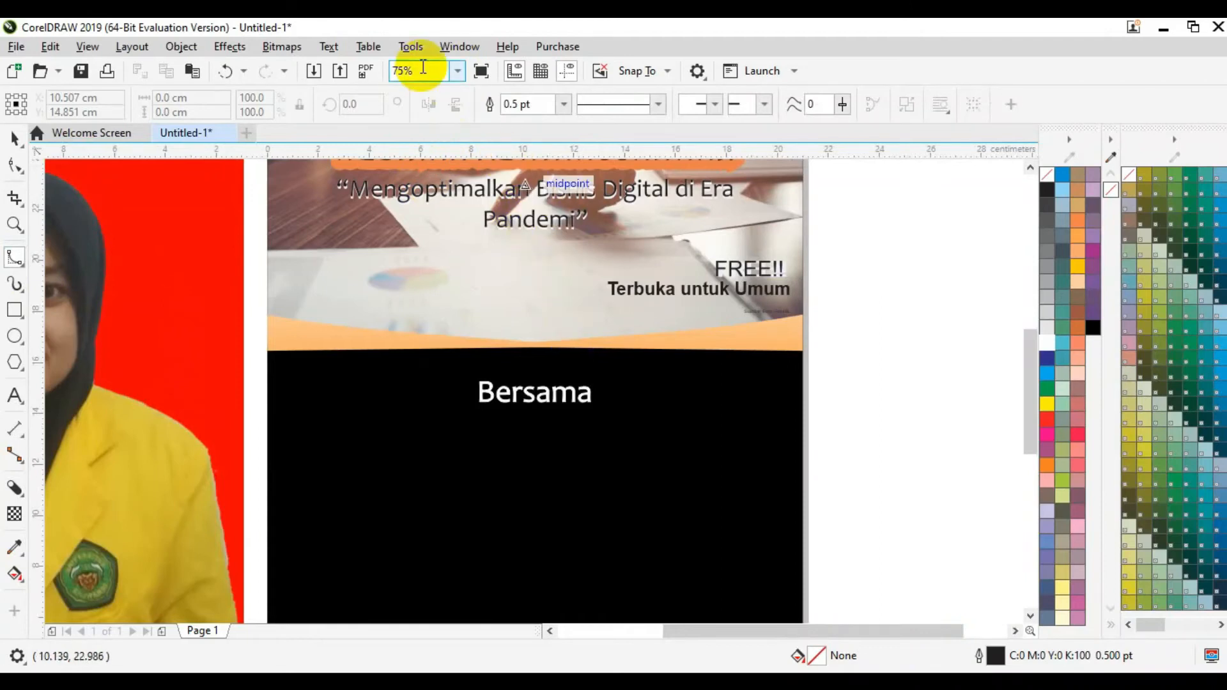
pyautogui.press('BackSpace')
pyautogui.press('BackSpace')
pyautogui.press('BackSpace')
pyautogui.write('60')
pyautogui.press('Return')
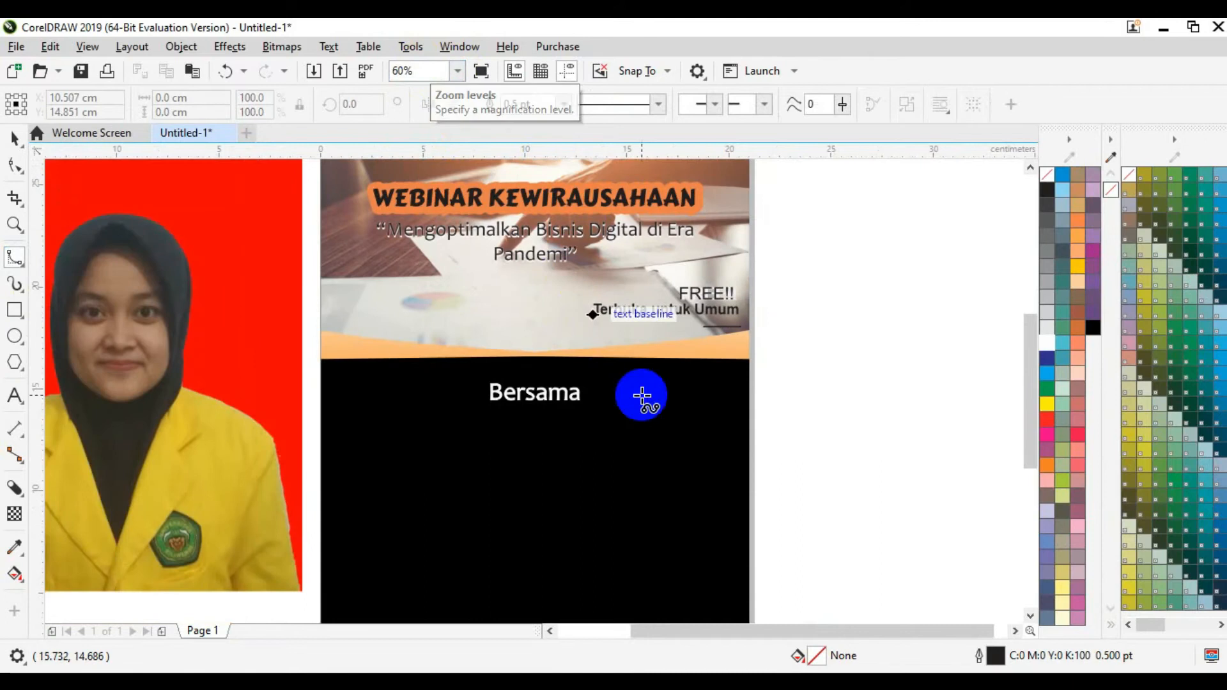
pyautogui.moveTo(798, 631); pyautogui.dragTo(716, 632)
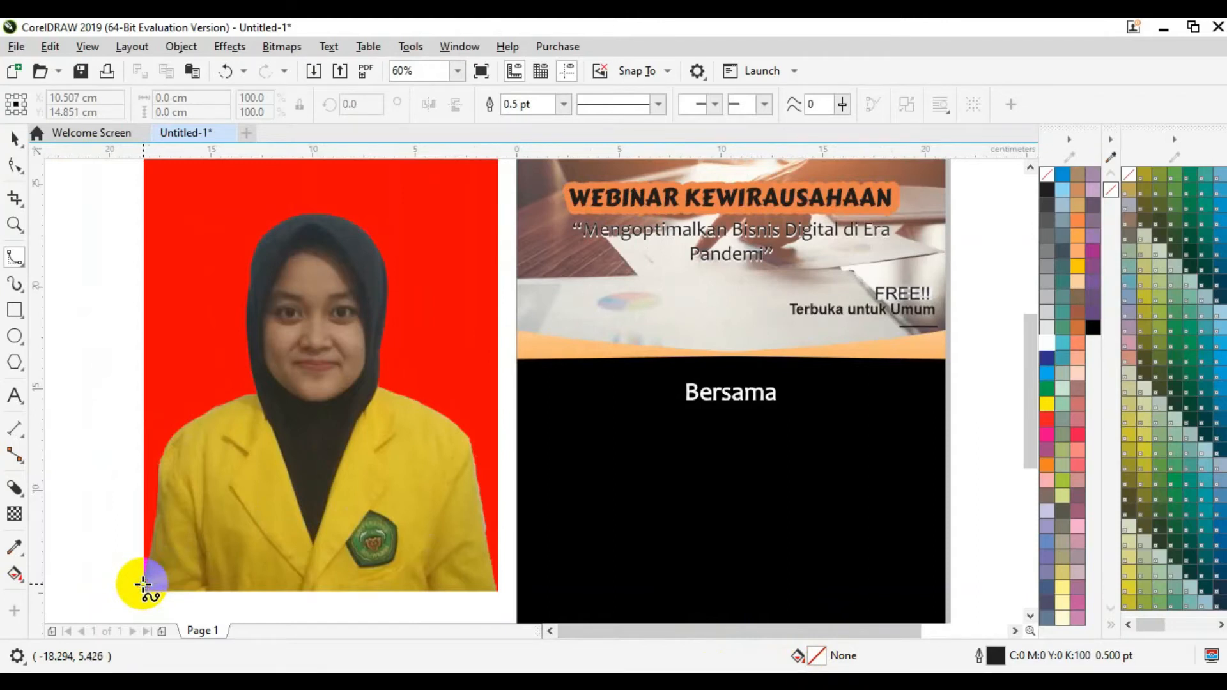
# Step: Start the B-spline at the photo's lower-left corner, tracing up the jacket, left shoulder and neck
pyautogui.click(142, 583)
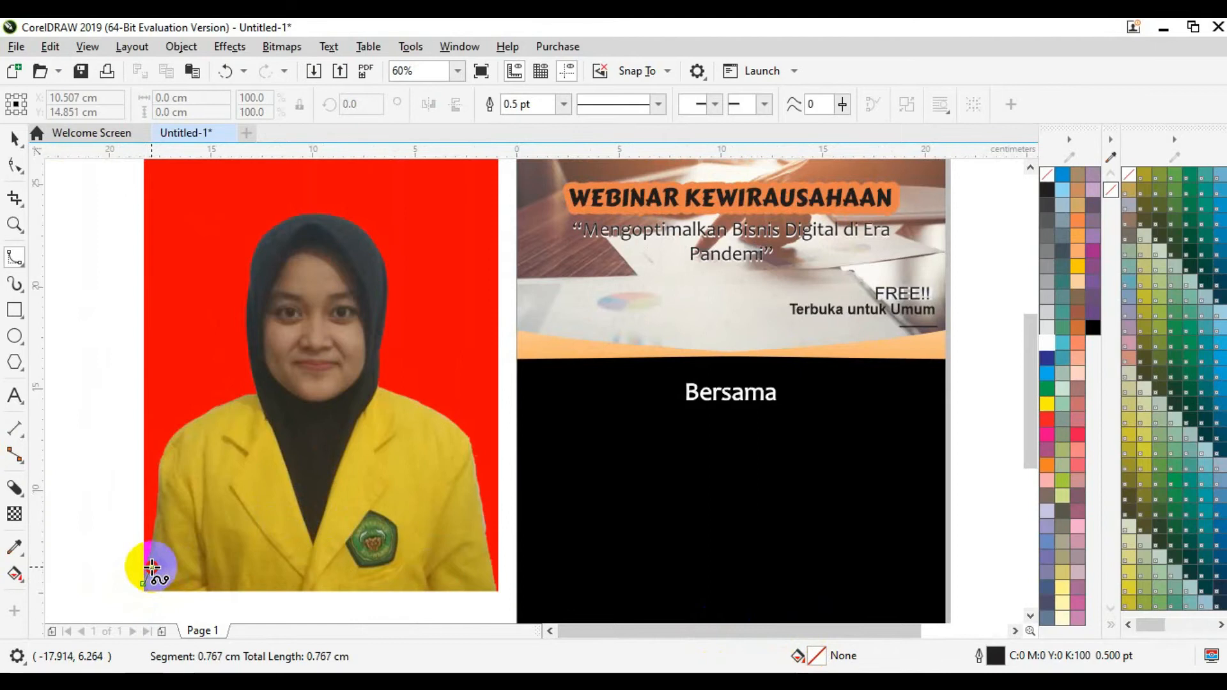
pyautogui.click(150, 565)
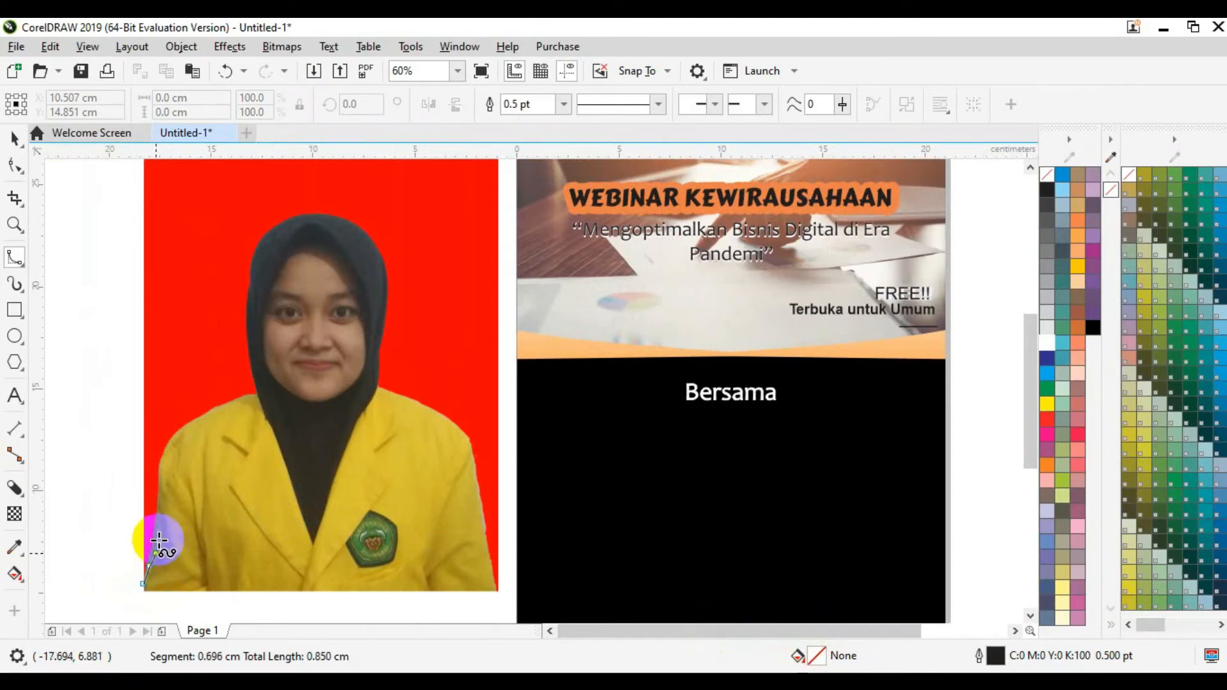
pyautogui.click(158, 509)
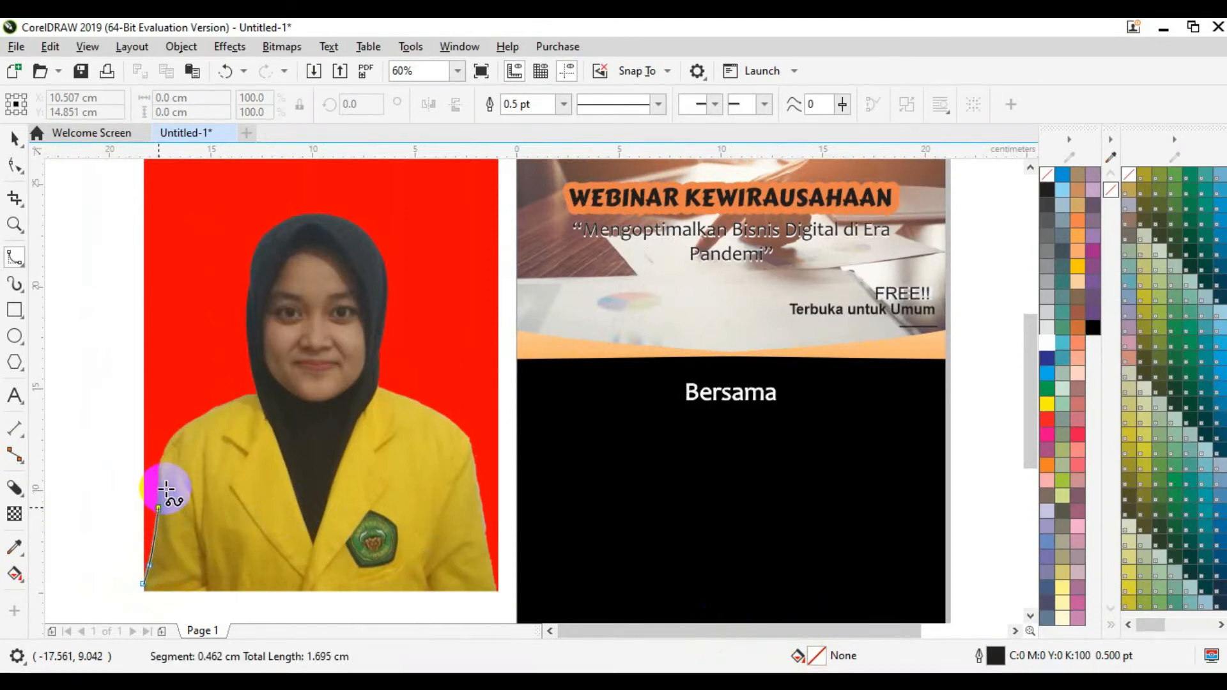
pyautogui.click(160, 464)
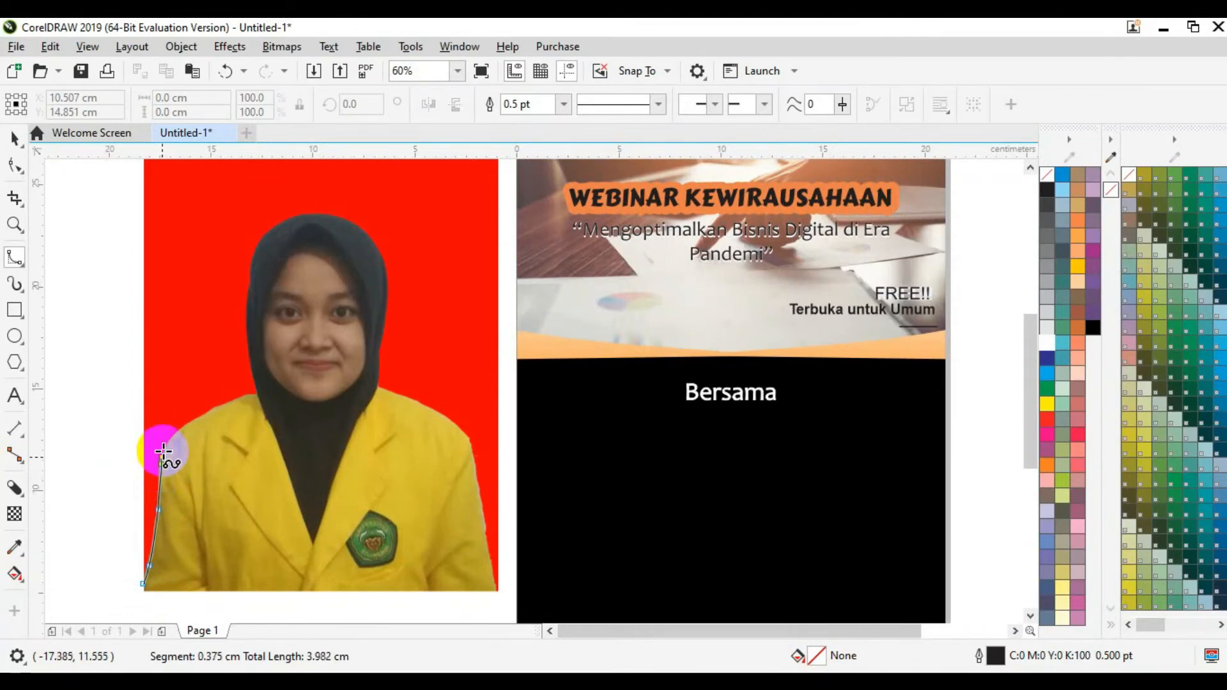
pyautogui.click(174, 439)
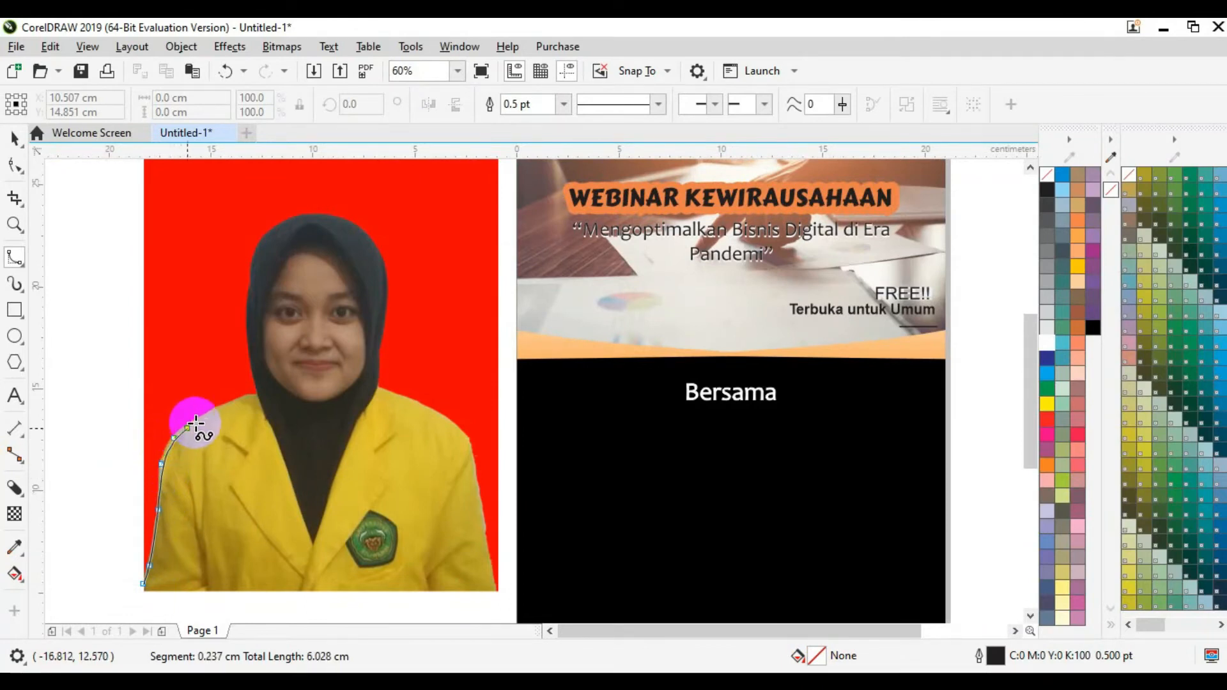
pyautogui.click(214, 409)
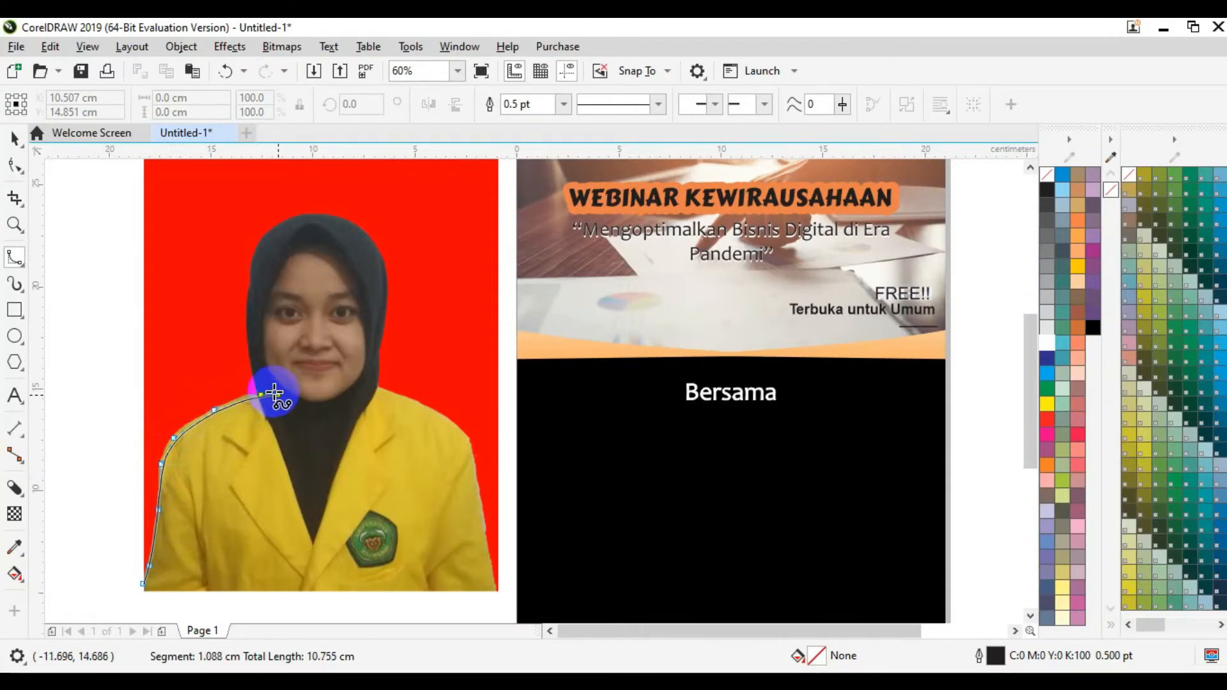
pyautogui.click(262, 395)
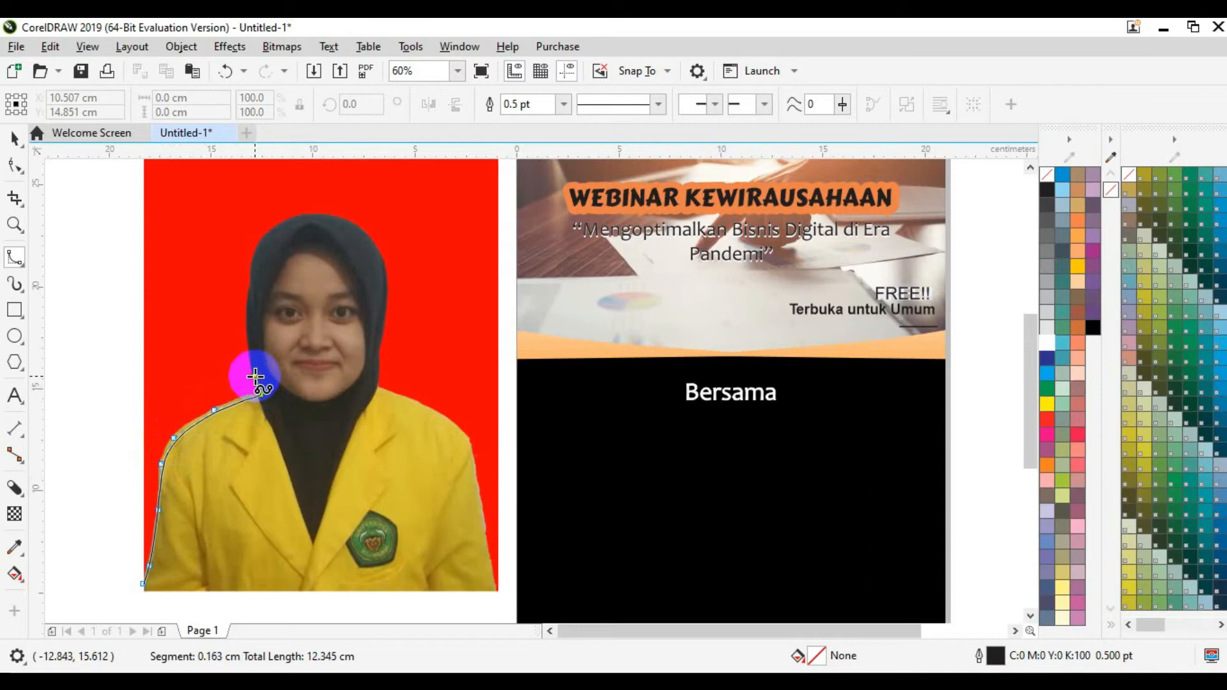
pyautogui.click(255, 376)
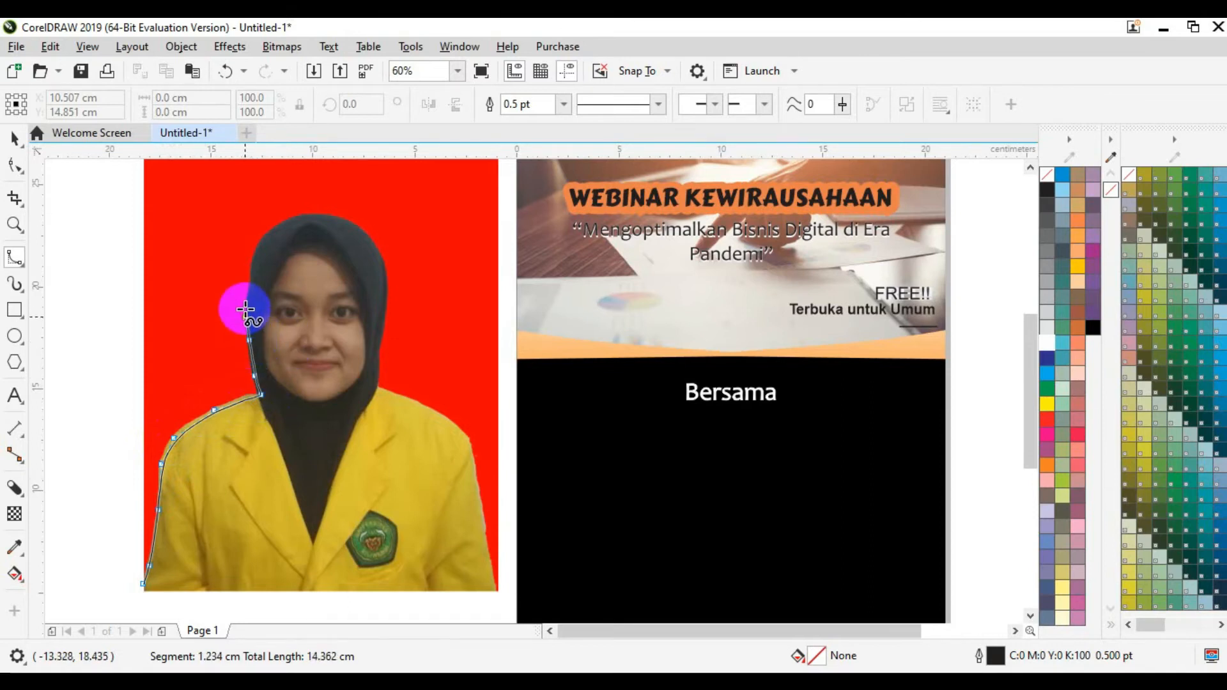
# Step: Continue the curve around the hijab's top and down the right shoulder and arm
pyautogui.click(255, 259)
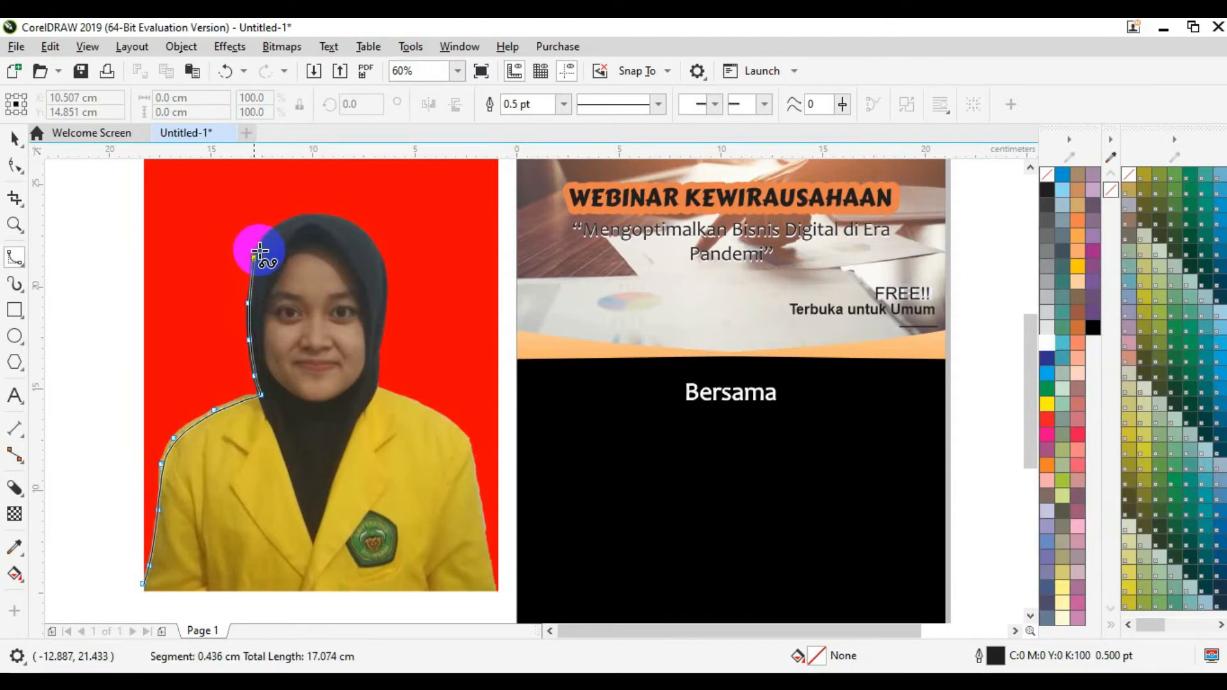
pyautogui.click(265, 233)
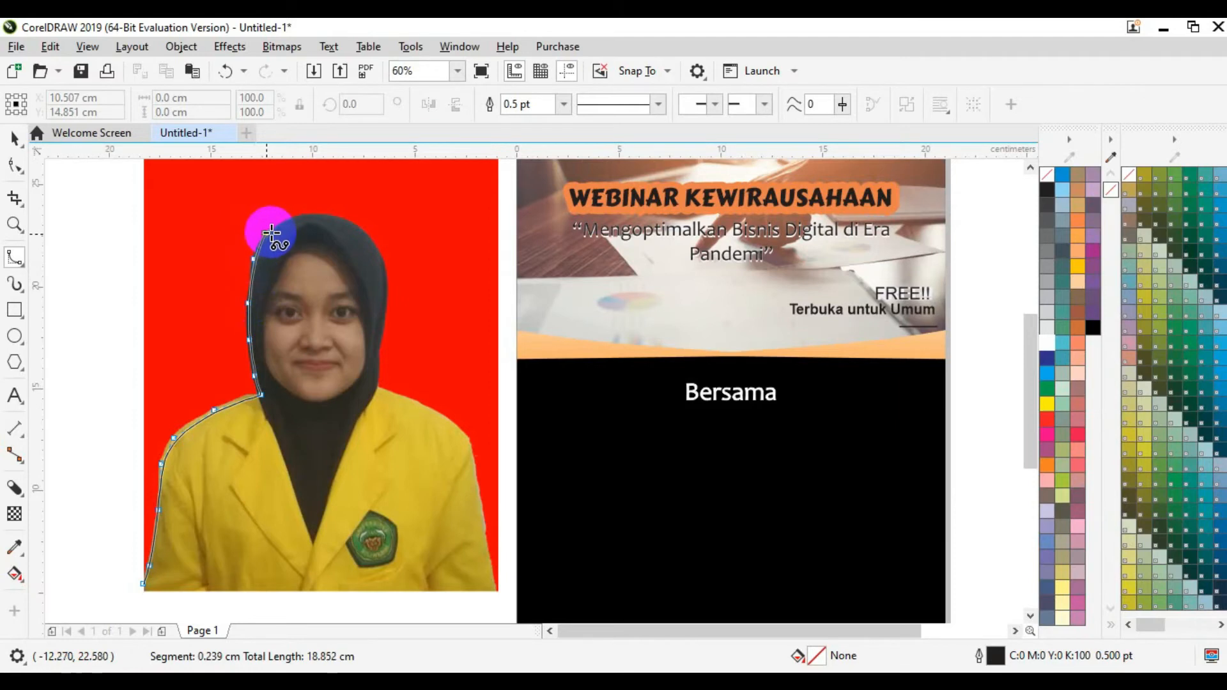
pyautogui.click(296, 217)
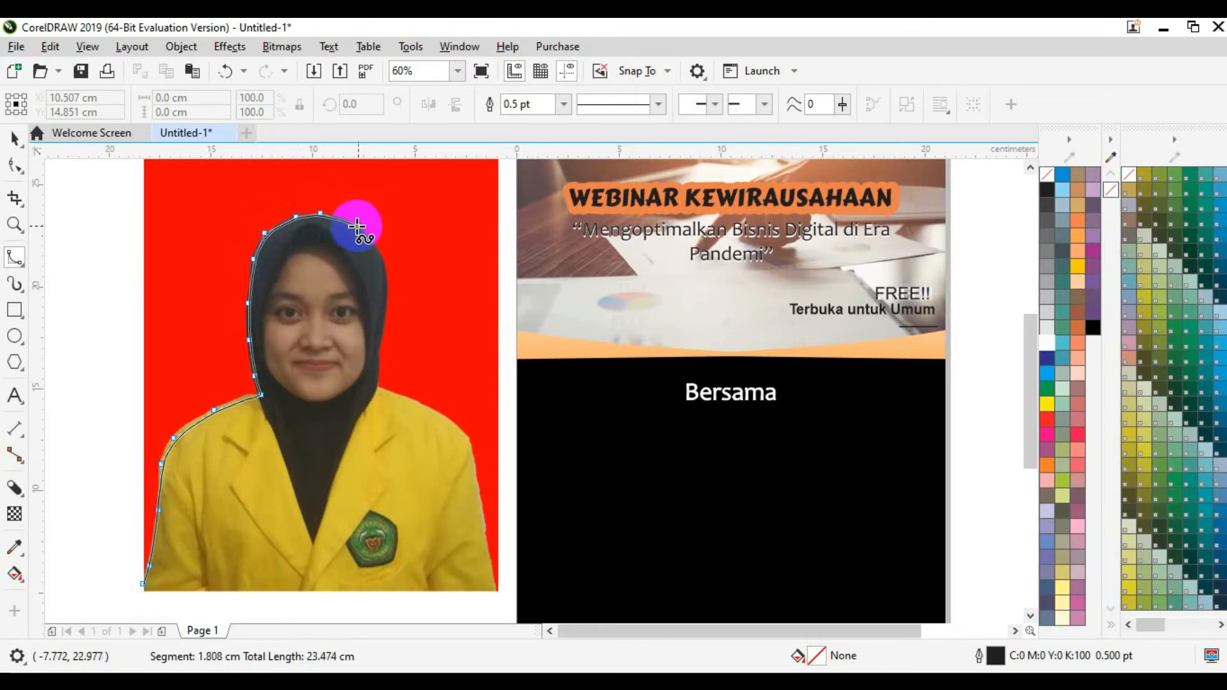
pyautogui.click(357, 224)
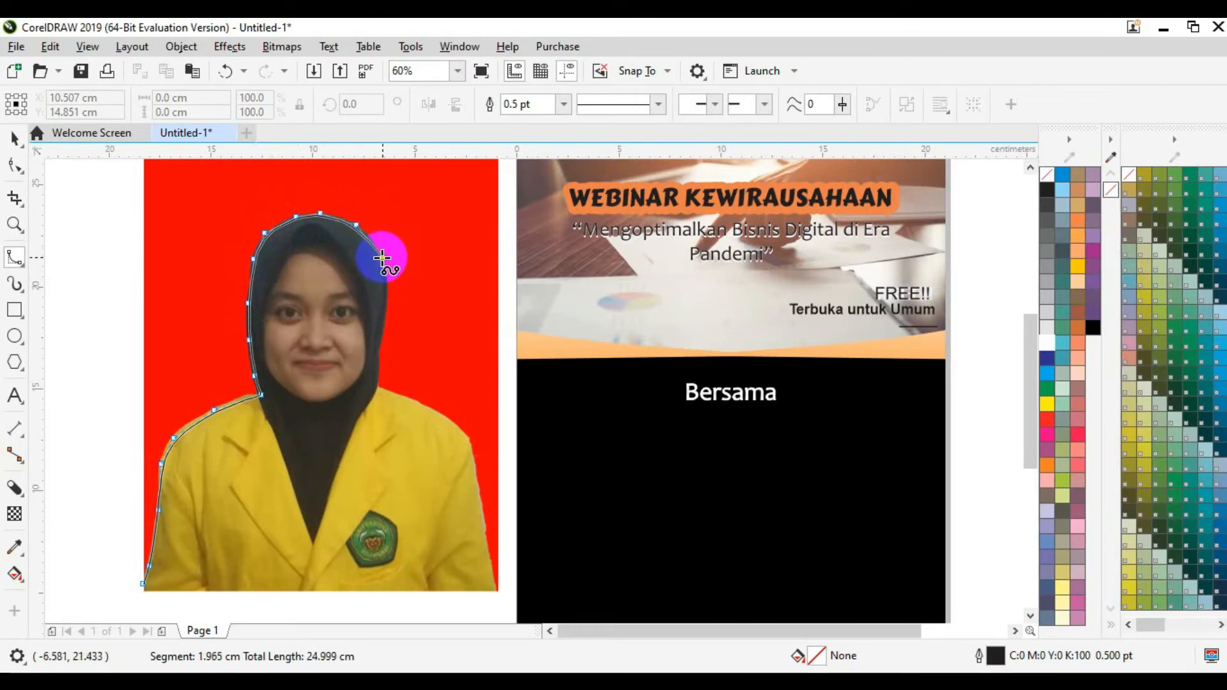
pyautogui.click(384, 296)
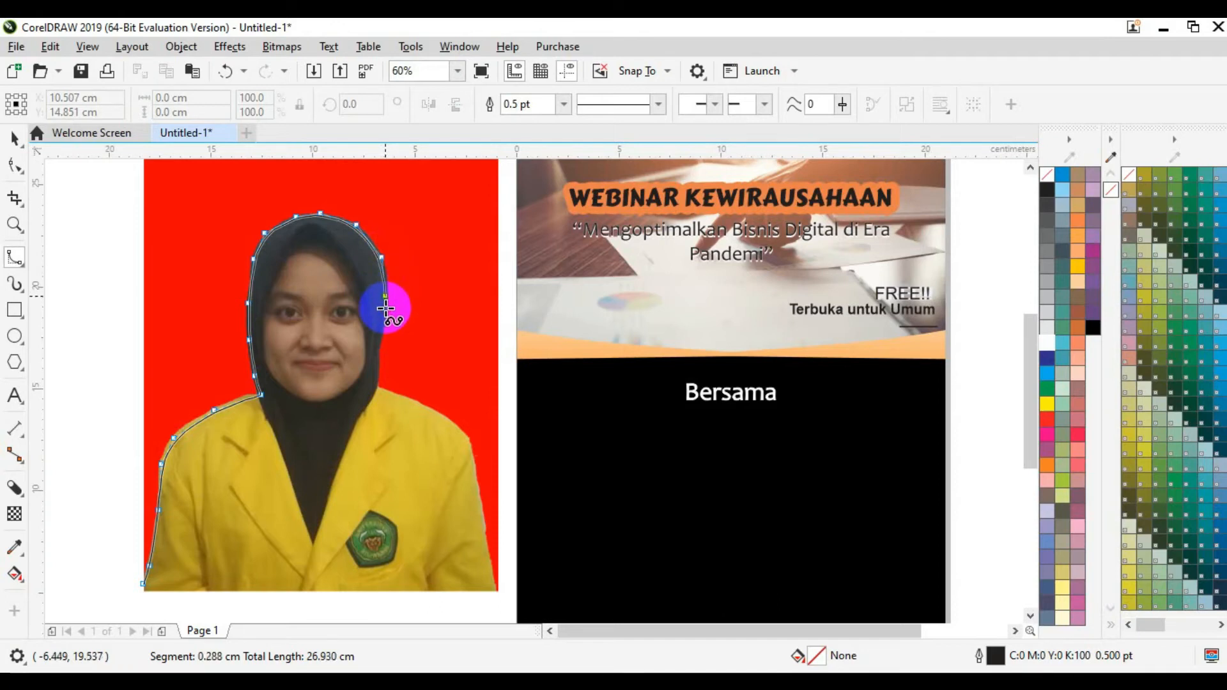
pyautogui.click(375, 383)
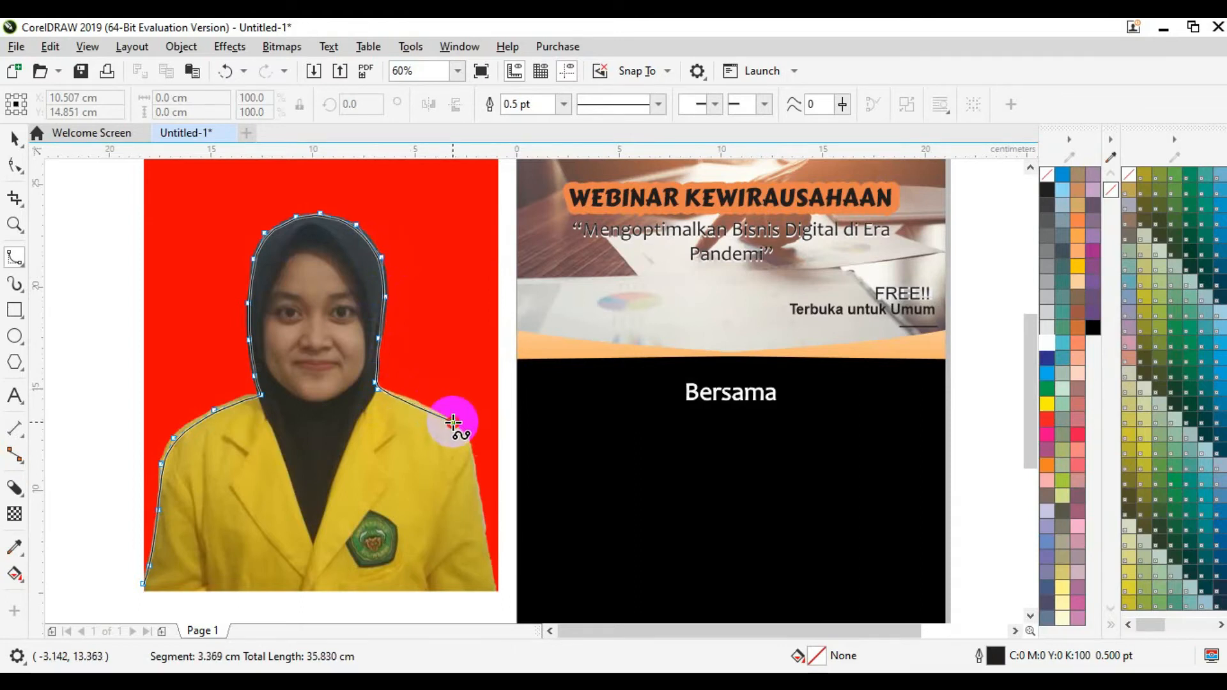
pyautogui.click(453, 422)
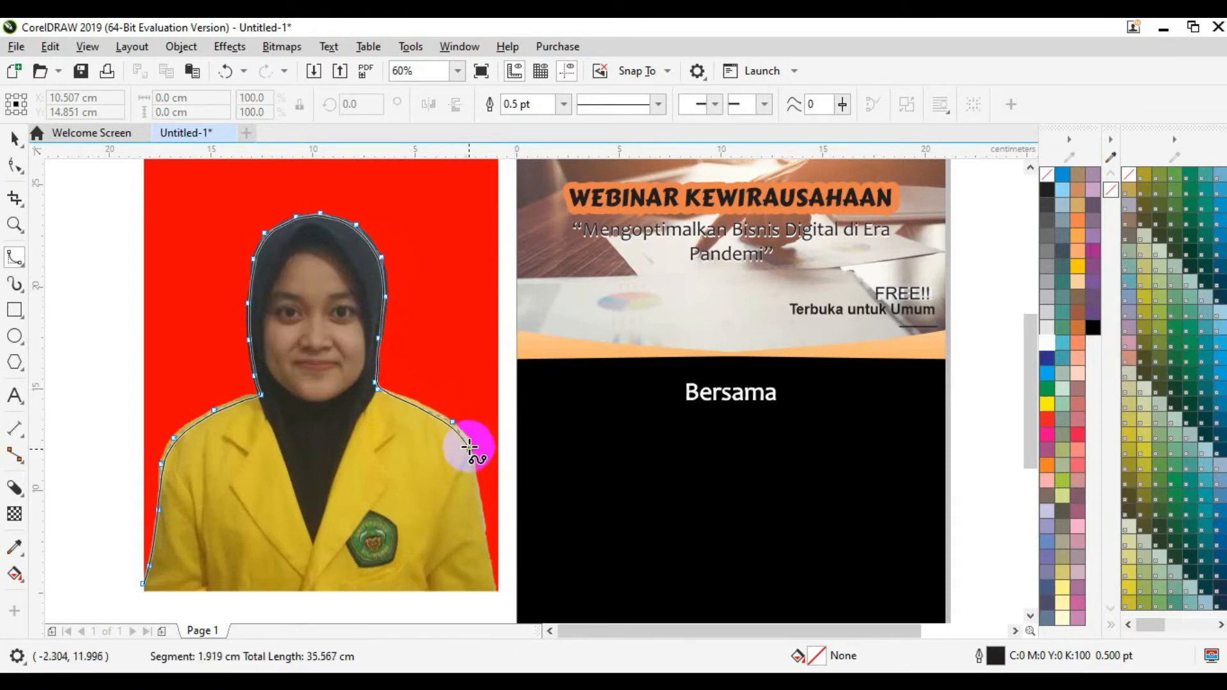
pyautogui.click(467, 446)
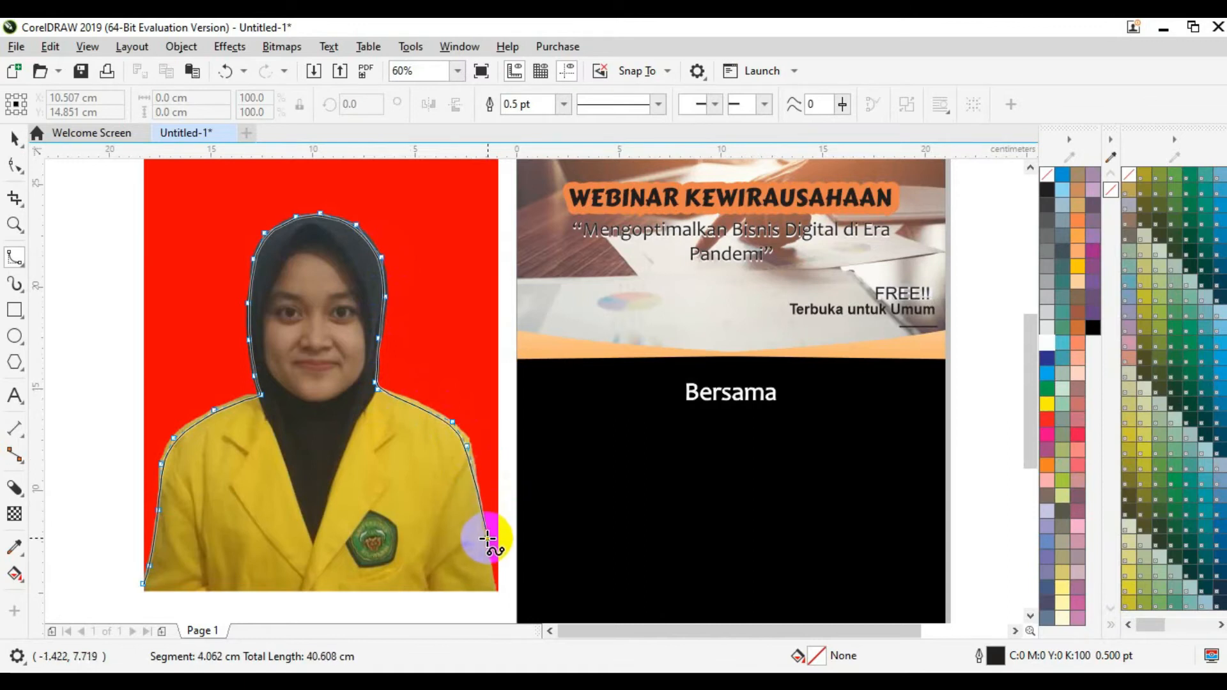
# Step: Carry the curve along the photo's bottom edge and close it at the start node
pyautogui.doubleClick(496, 603)
pyautogui.click(496, 602)
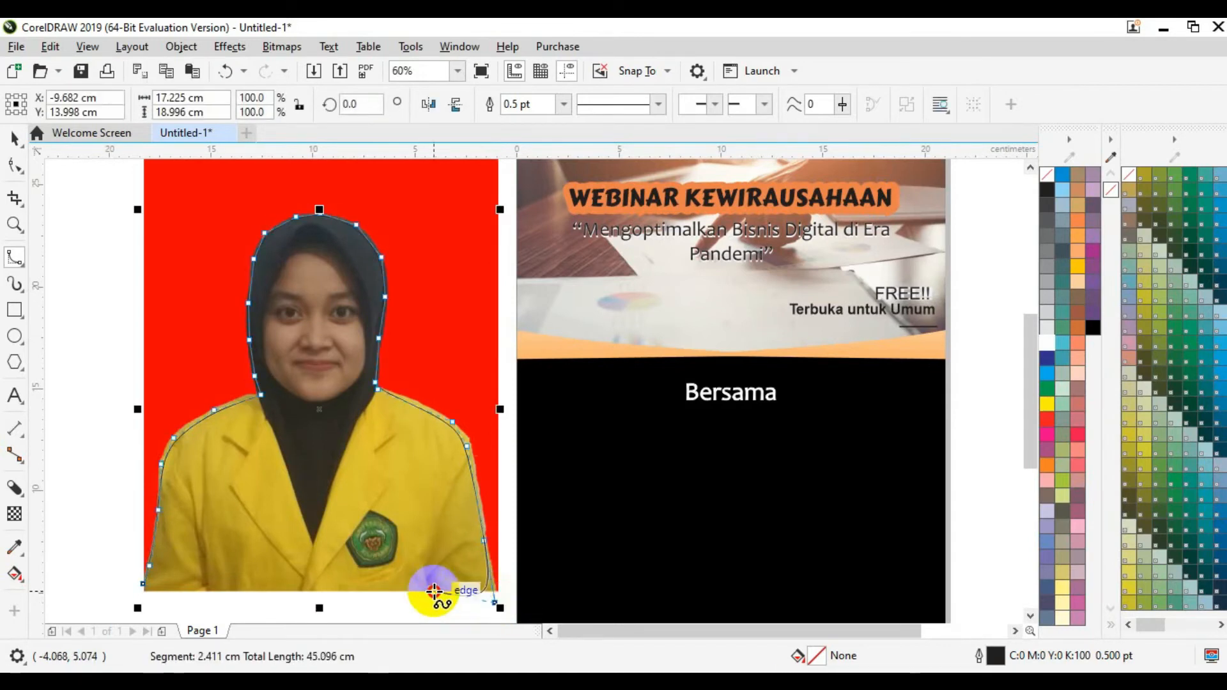
pyautogui.click(484, 608)
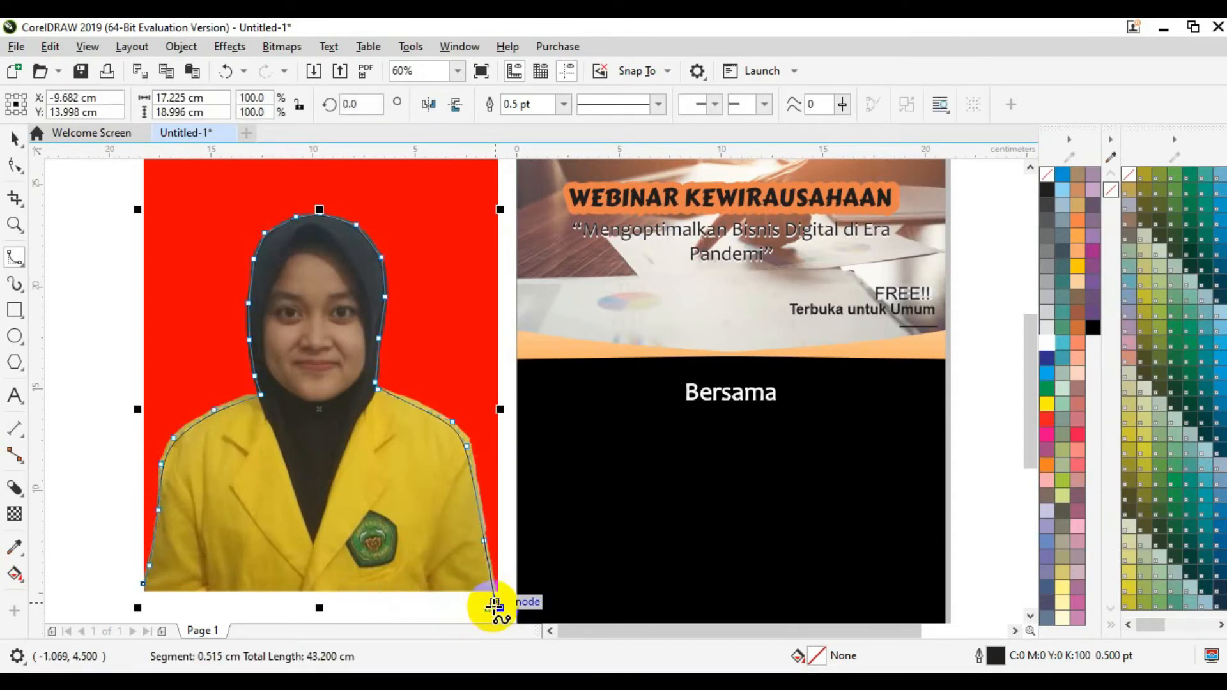
pyautogui.doubleClick(495, 604)
pyautogui.click(496, 604)
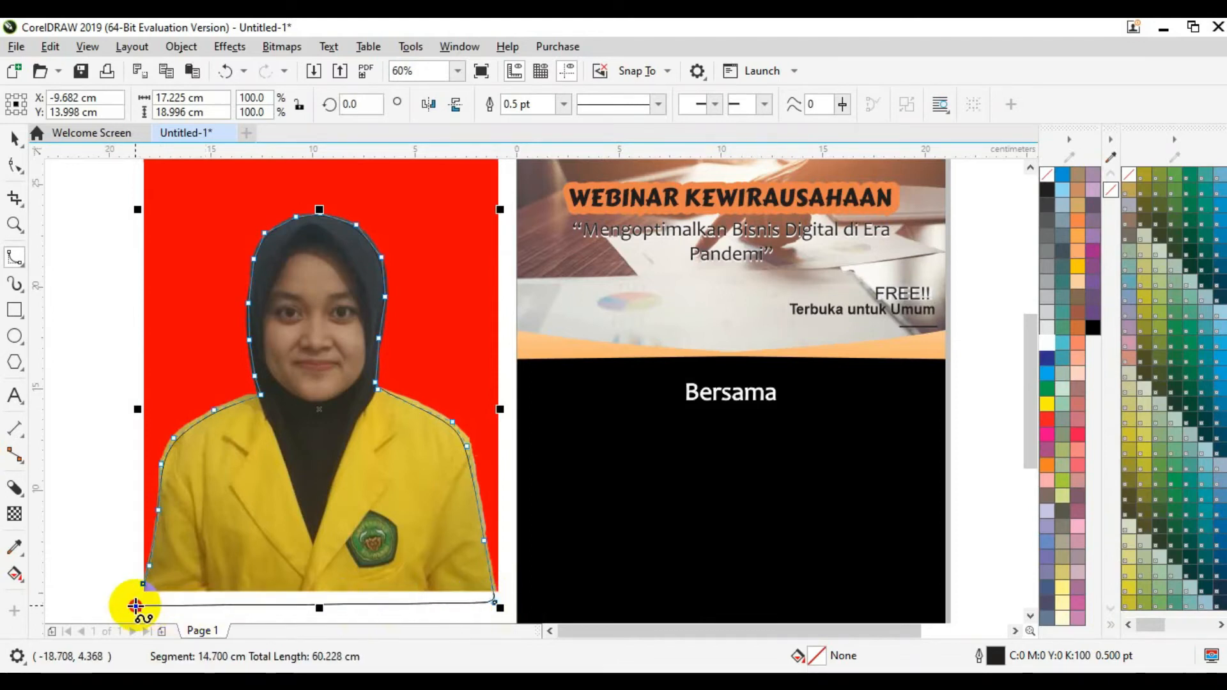
pyautogui.click(138, 605)
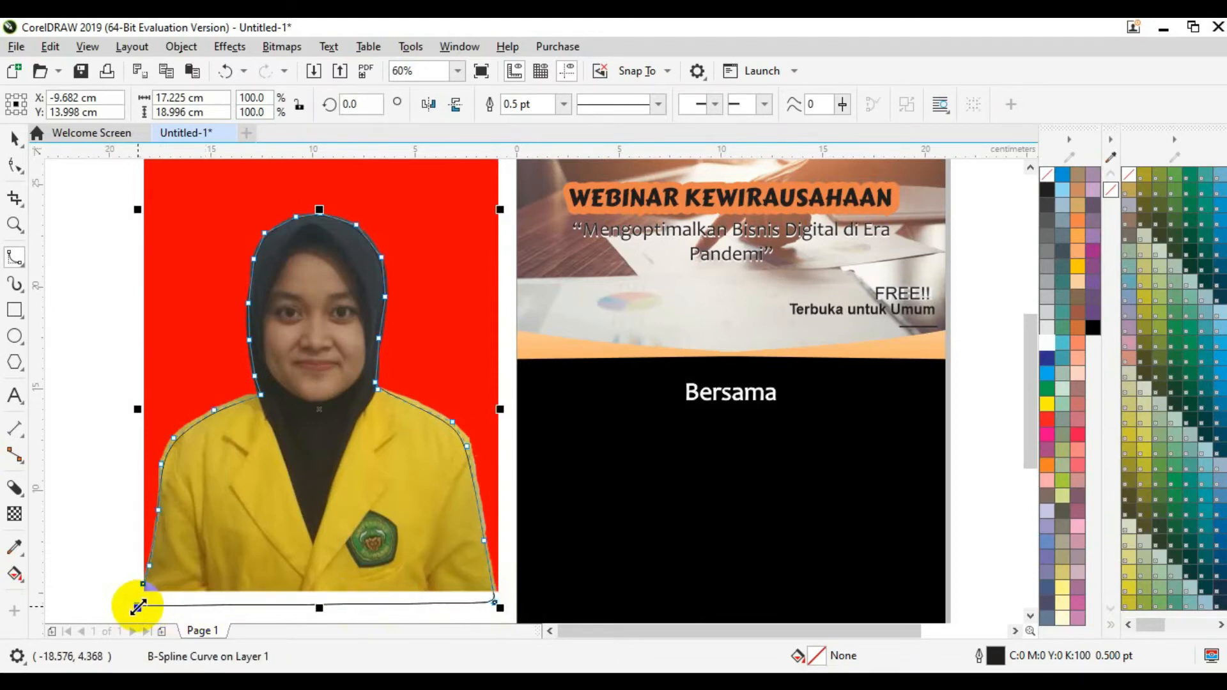
pyautogui.press('F10')
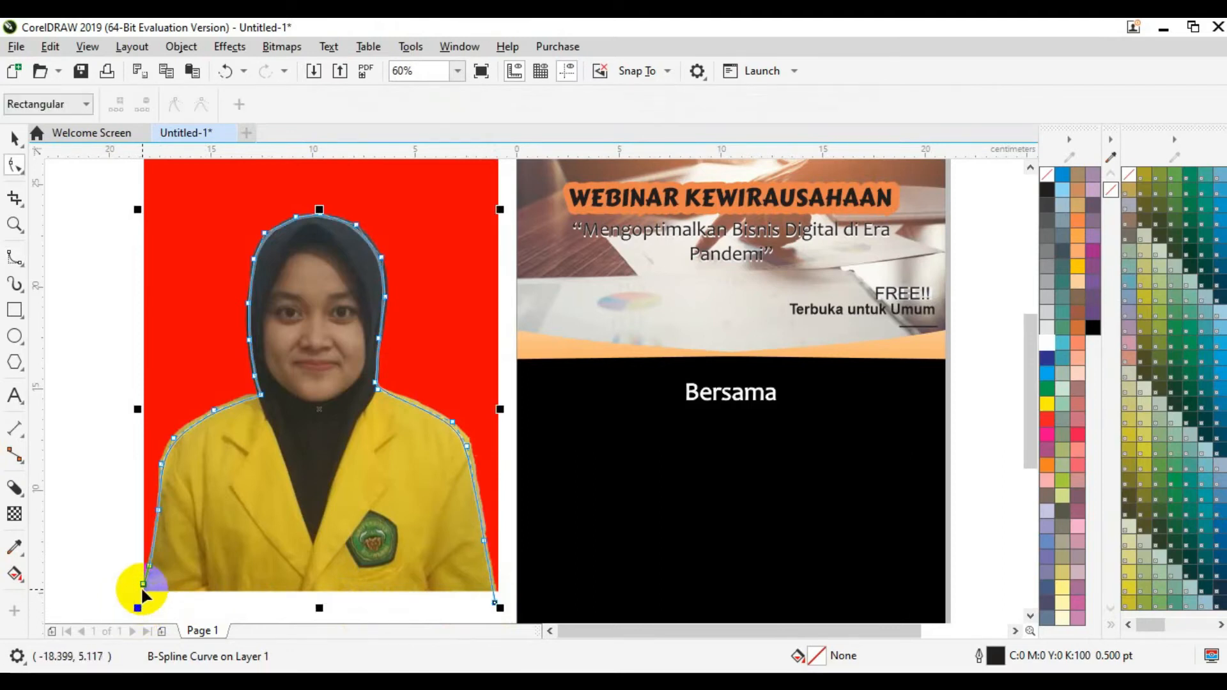
# Step: Nudge the outline's bottom-left end node slightly down and left, then reselect the curve
pyautogui.click(139, 607)
pyautogui.moveTo(140, 609); pyautogui.dragTo(137, 610)
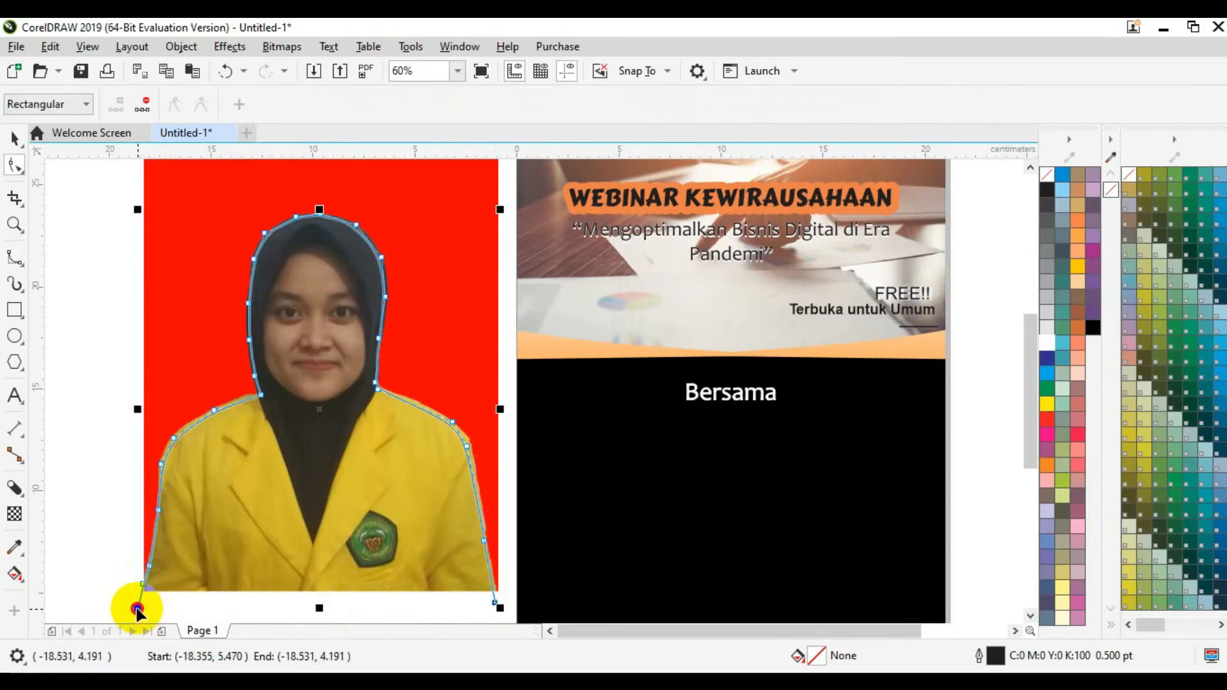
pyautogui.click(112, 586)
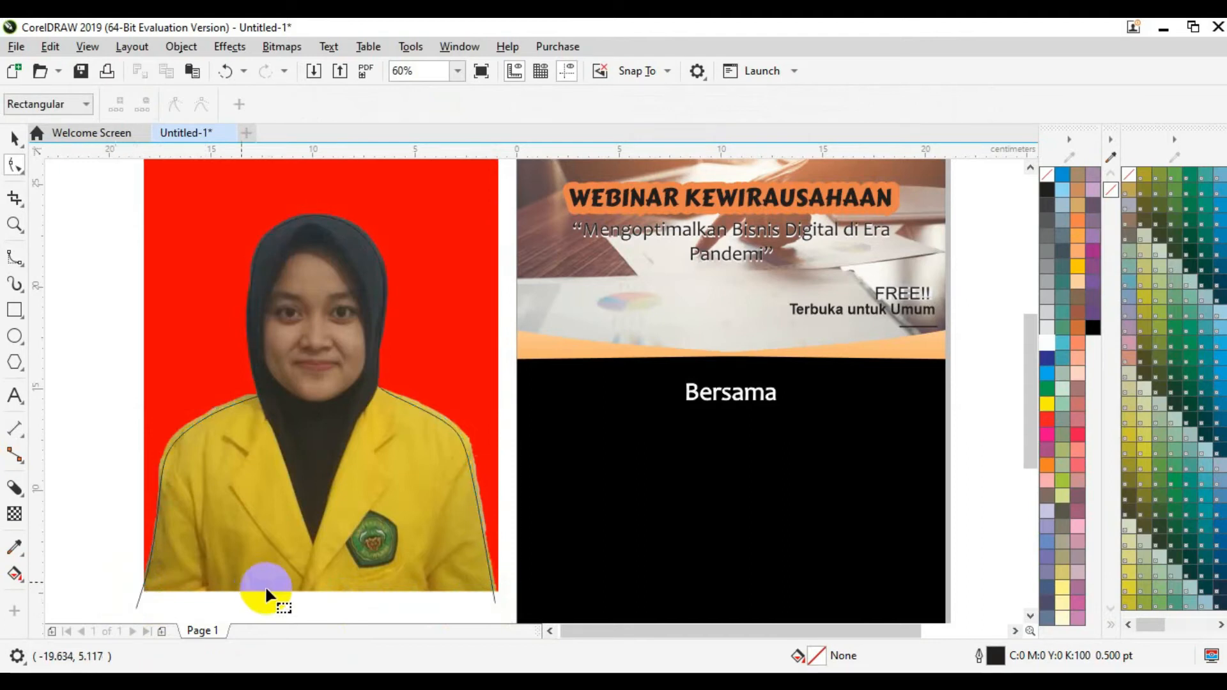
pyautogui.click(496, 601)
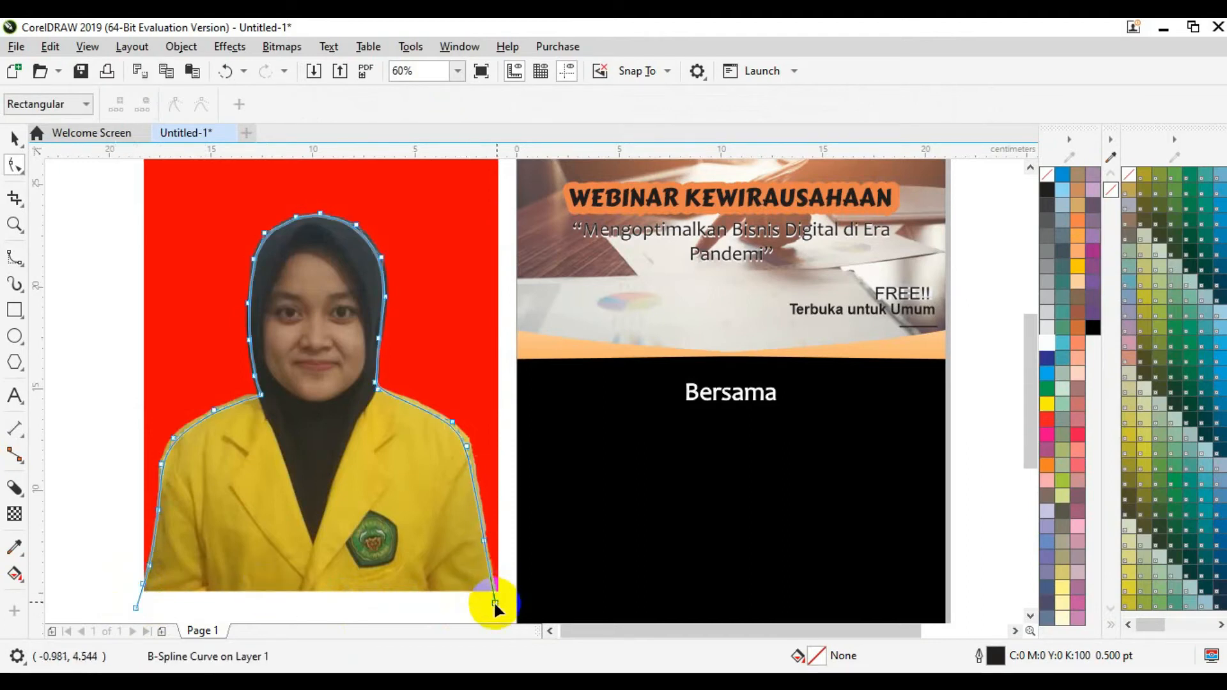
pyautogui.click(24, 179)
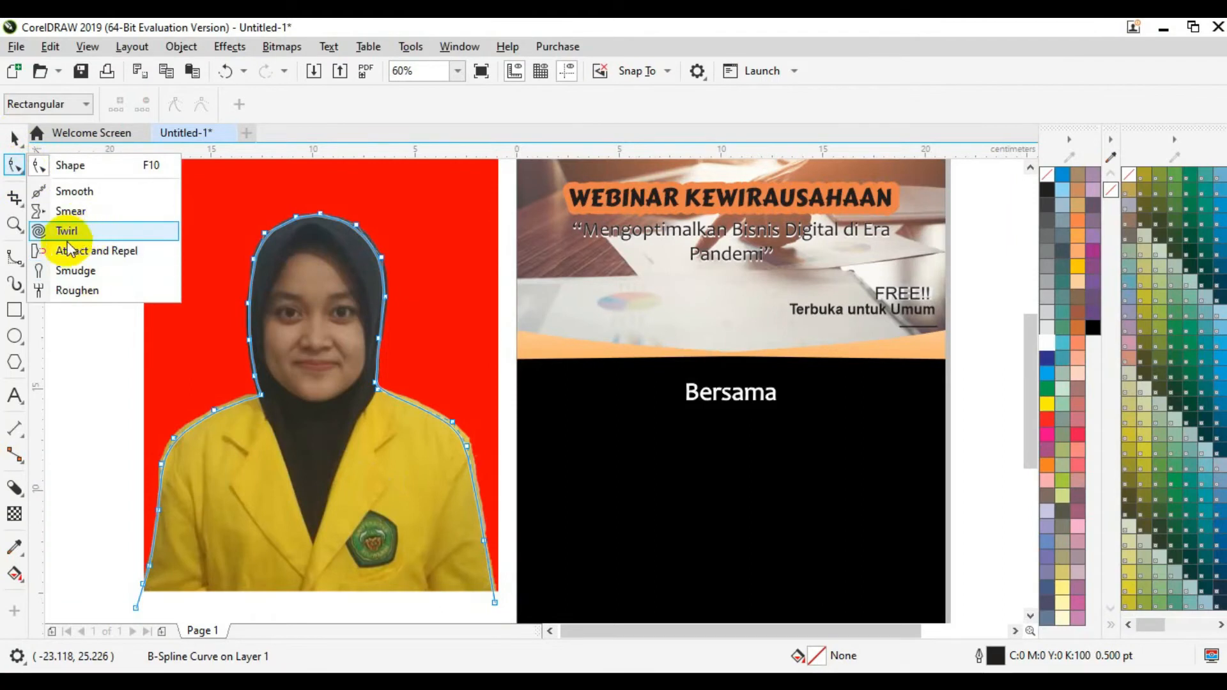
pyautogui.click(22, 262)
pyautogui.click(18, 261)
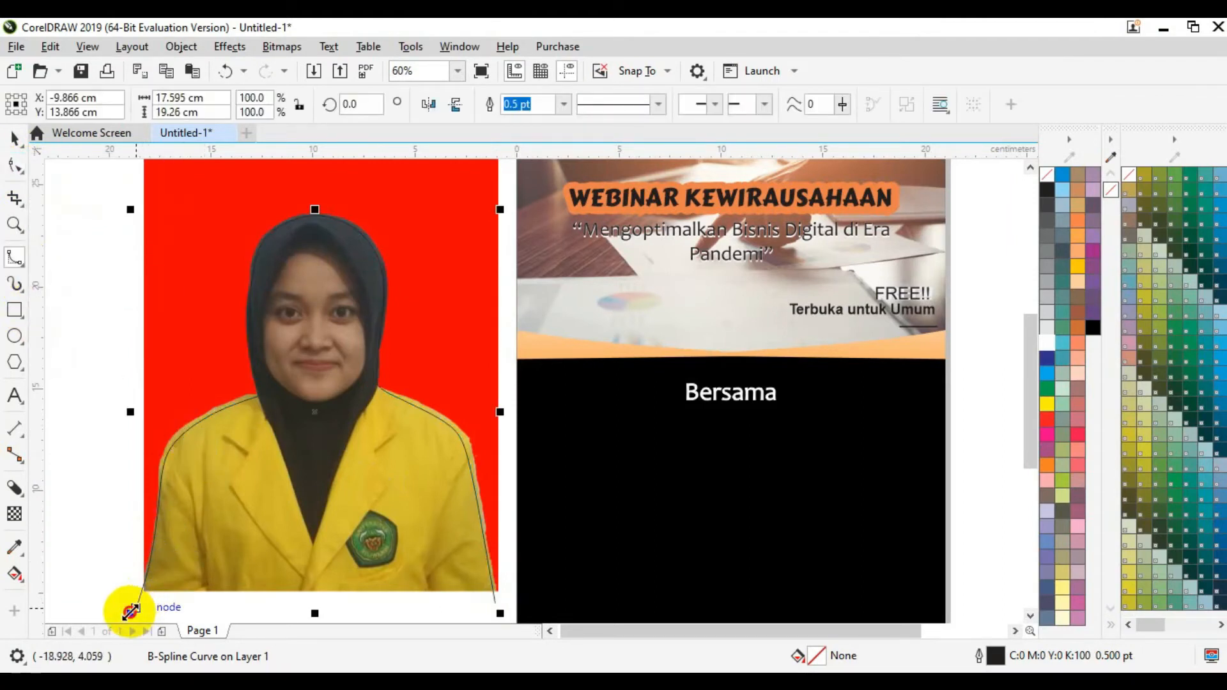
pyautogui.press('F10')
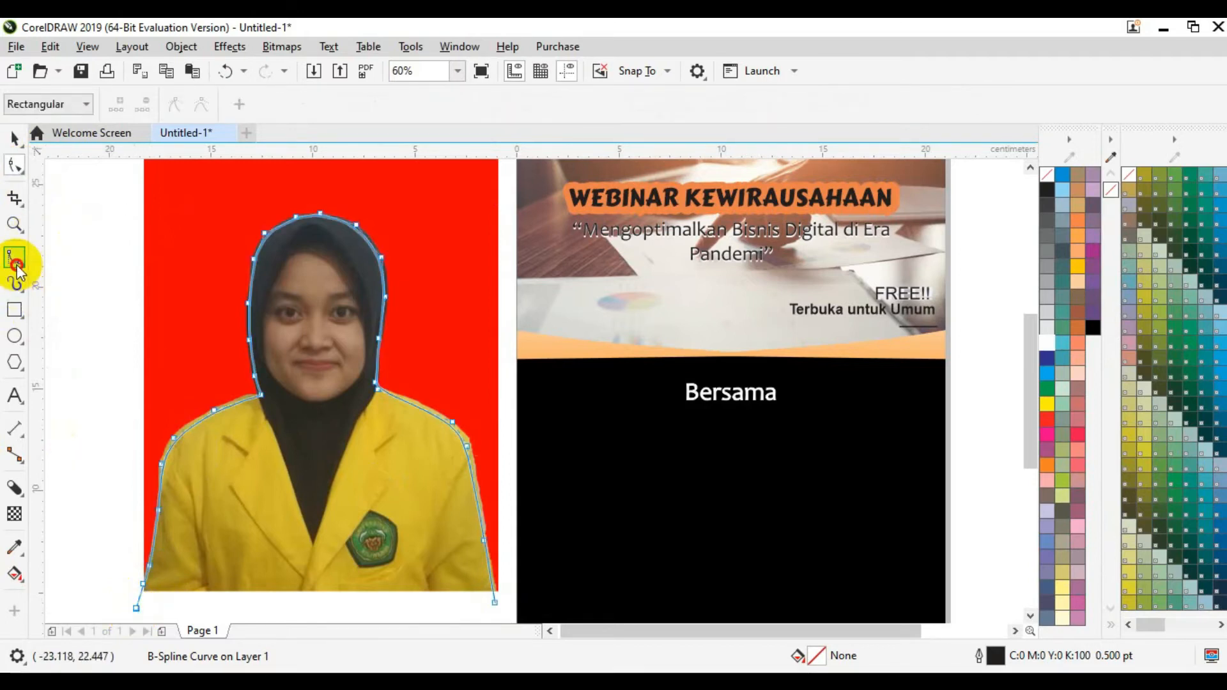
# Step: Extend the B-spline along the photo's bottom edge to the right-hand corner
pyautogui.click(14, 283)
pyautogui.moveTo(136, 608)
pyautogui.mouseDown()
pyautogui.moveTo(181, 615)
pyautogui.moveTo(170, 527)
pyautogui.moveTo(493, 528)
pyautogui.moveTo(503, 540)
pyautogui.moveTo(492, 531)
pyautogui.mouseUp()
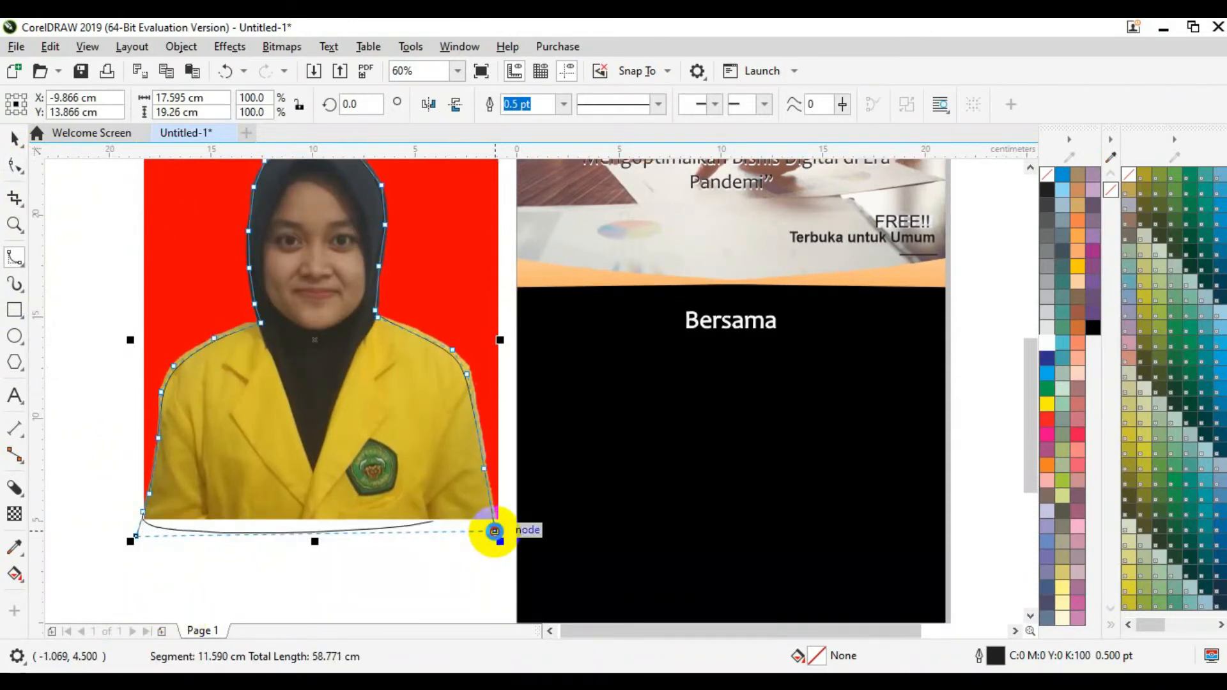
pyautogui.click(495, 530)
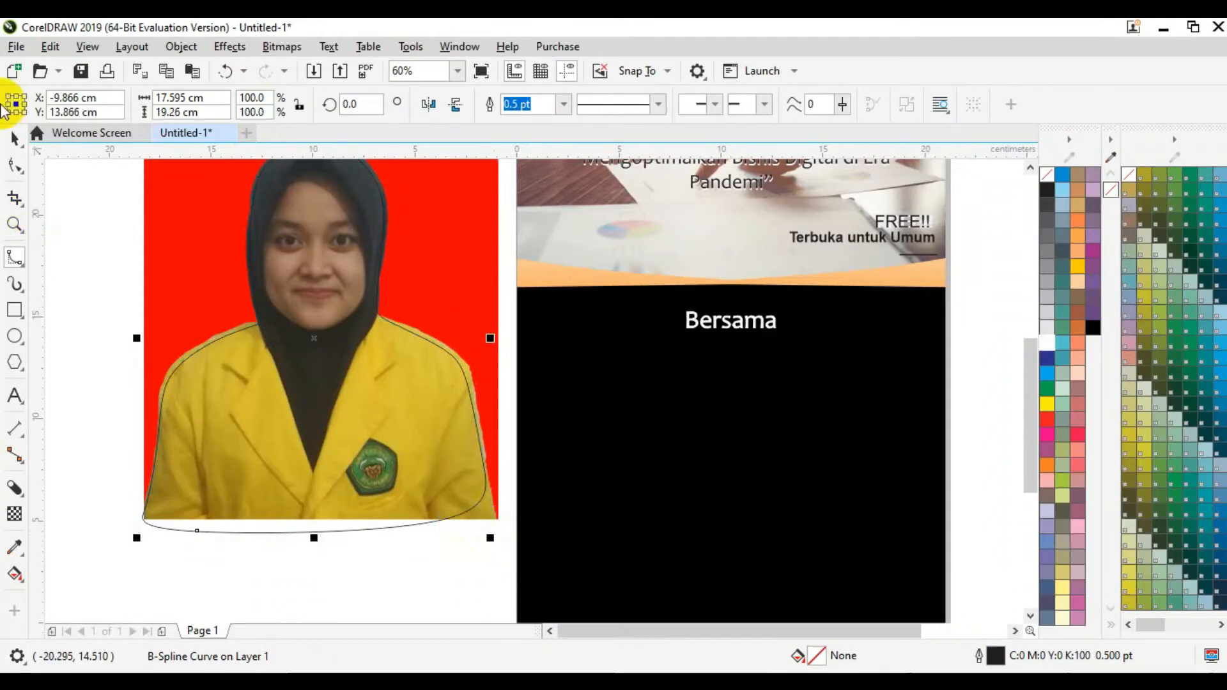
pyautogui.click(16, 138)
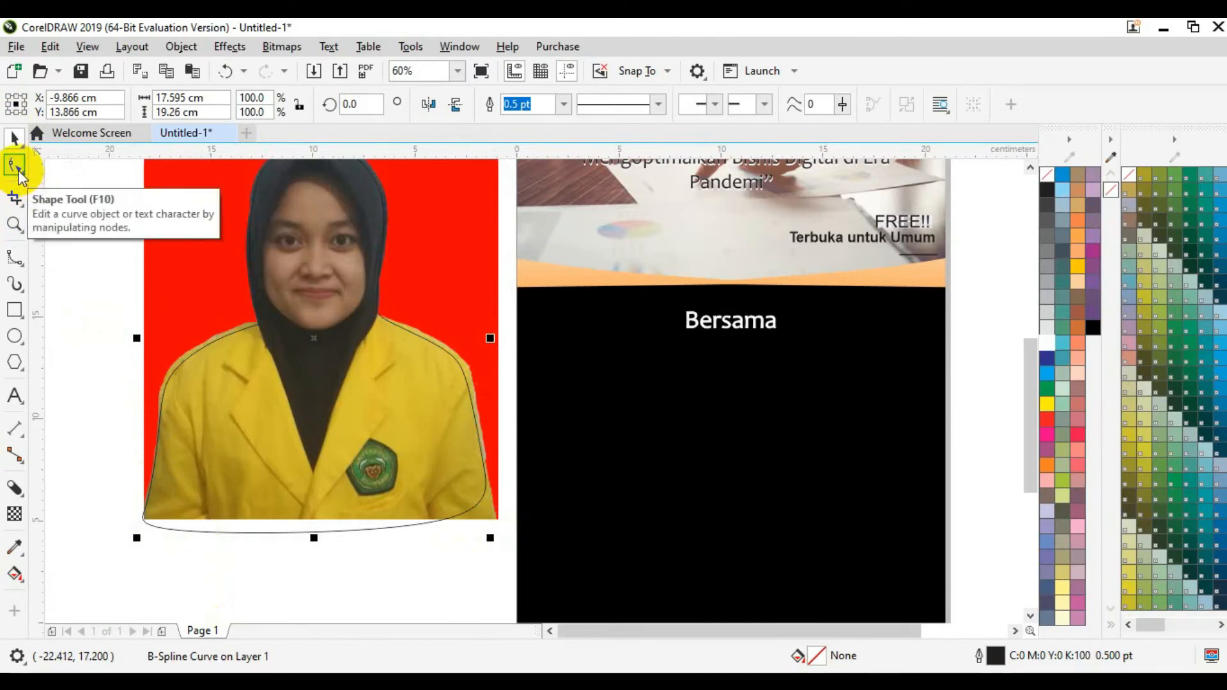
# Step: Raise the bottom-left node, adjust the bottom-right corner node, then select the whole curve
pyautogui.click(15, 166)
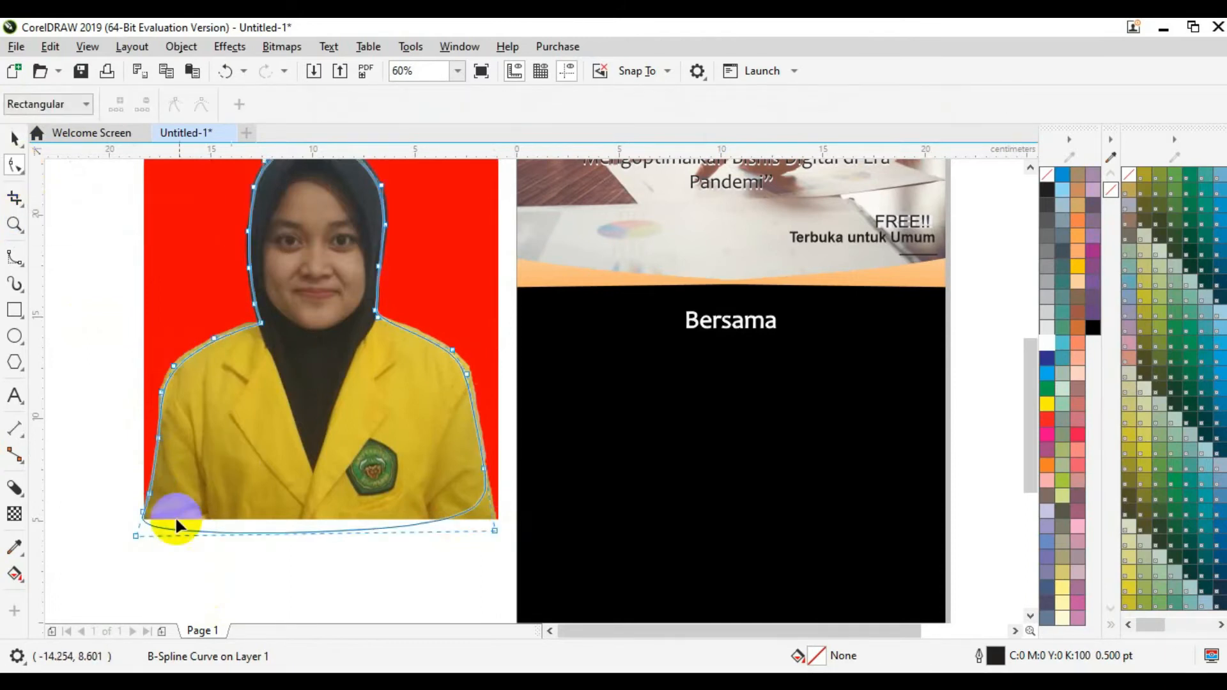
pyautogui.moveTo(133, 534); pyautogui.dragTo(131, 522)
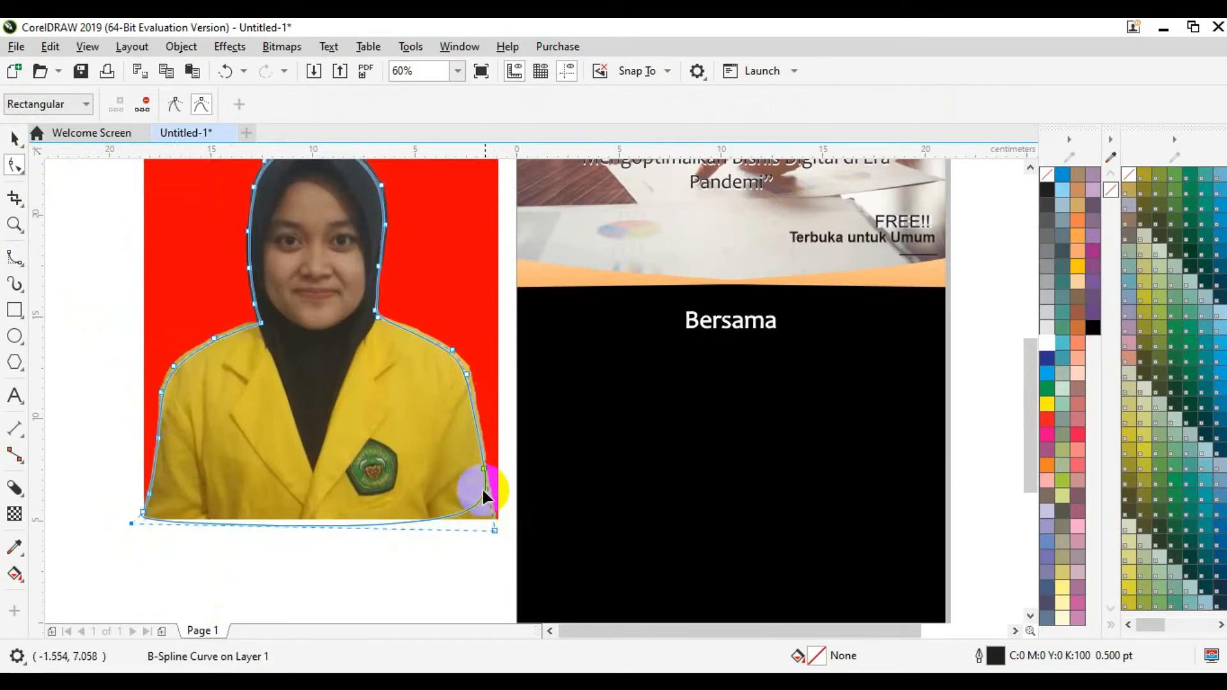
pyautogui.click(485, 511)
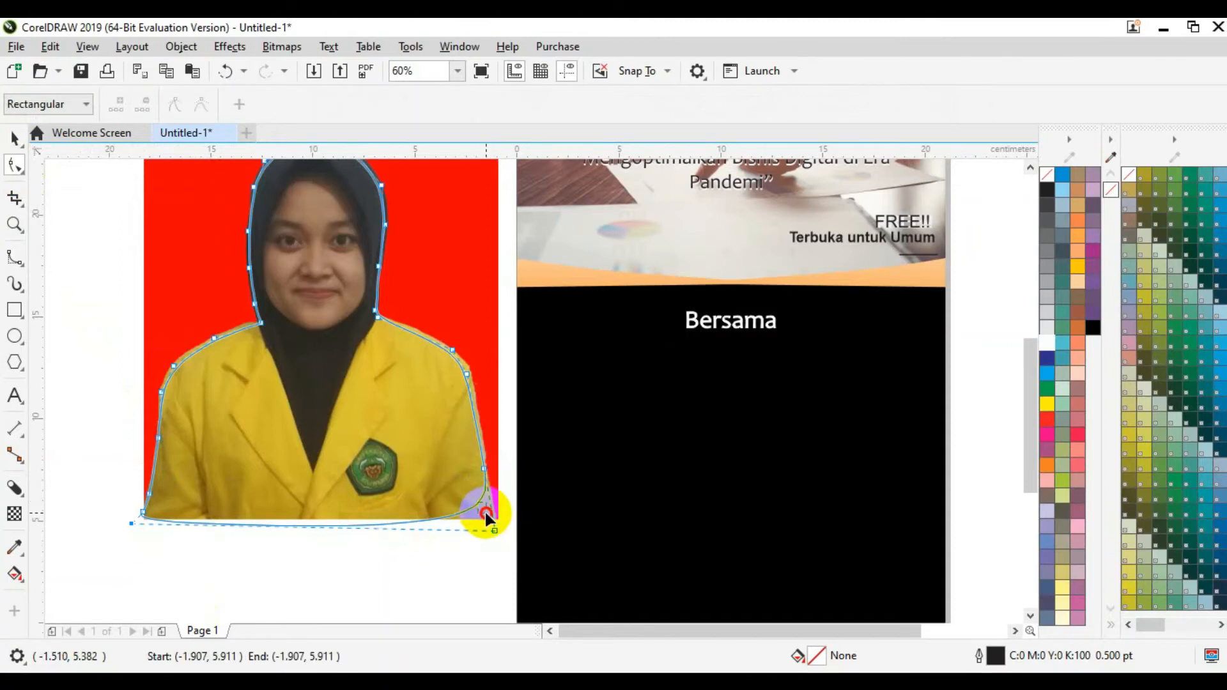
pyautogui.moveTo(477, 504); pyautogui.dragTo(496, 523)
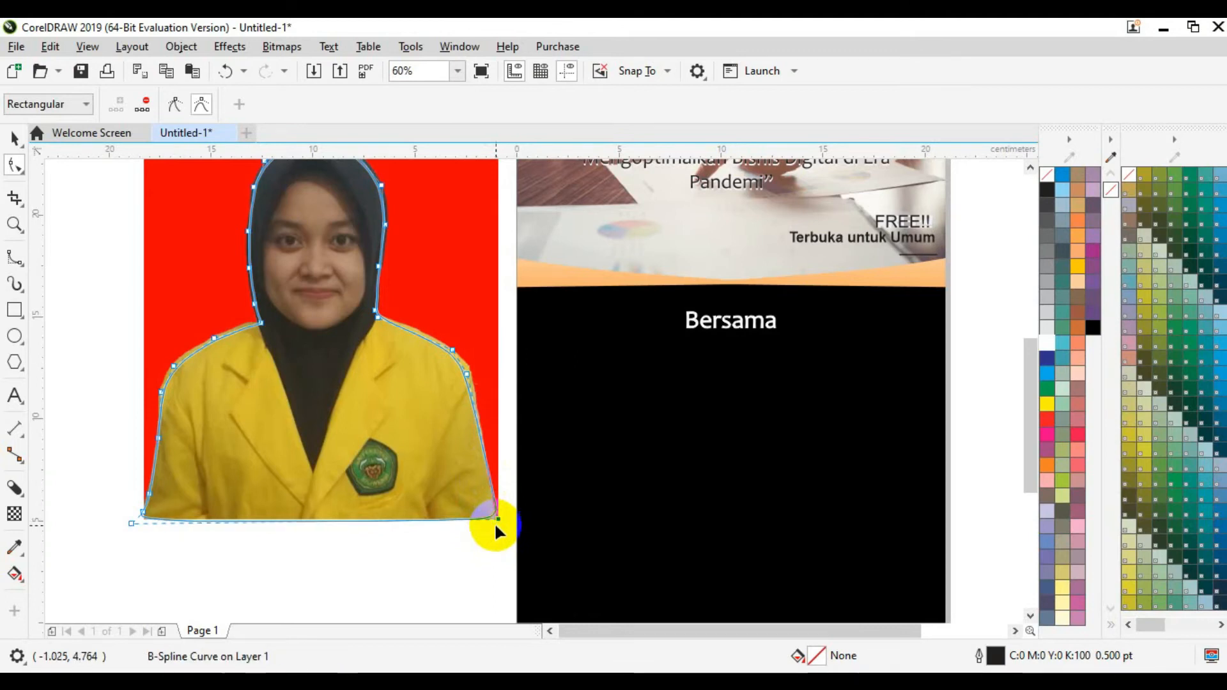
pyautogui.click(168, 254)
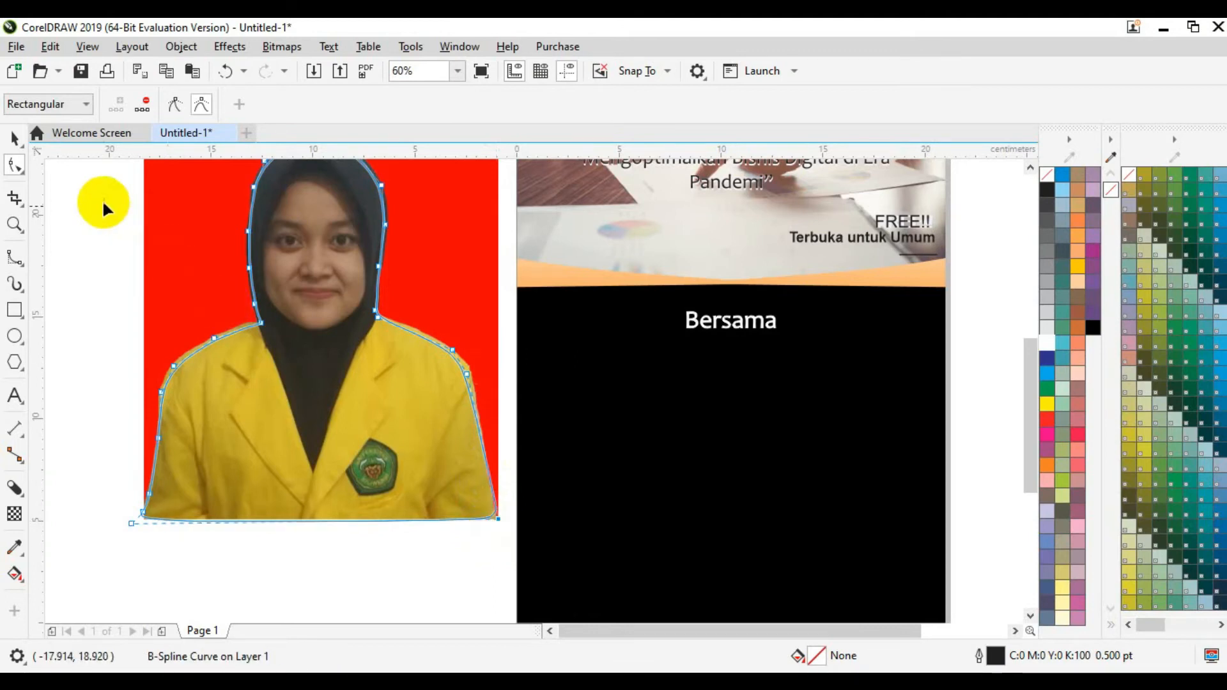
pyautogui.click(21, 143)
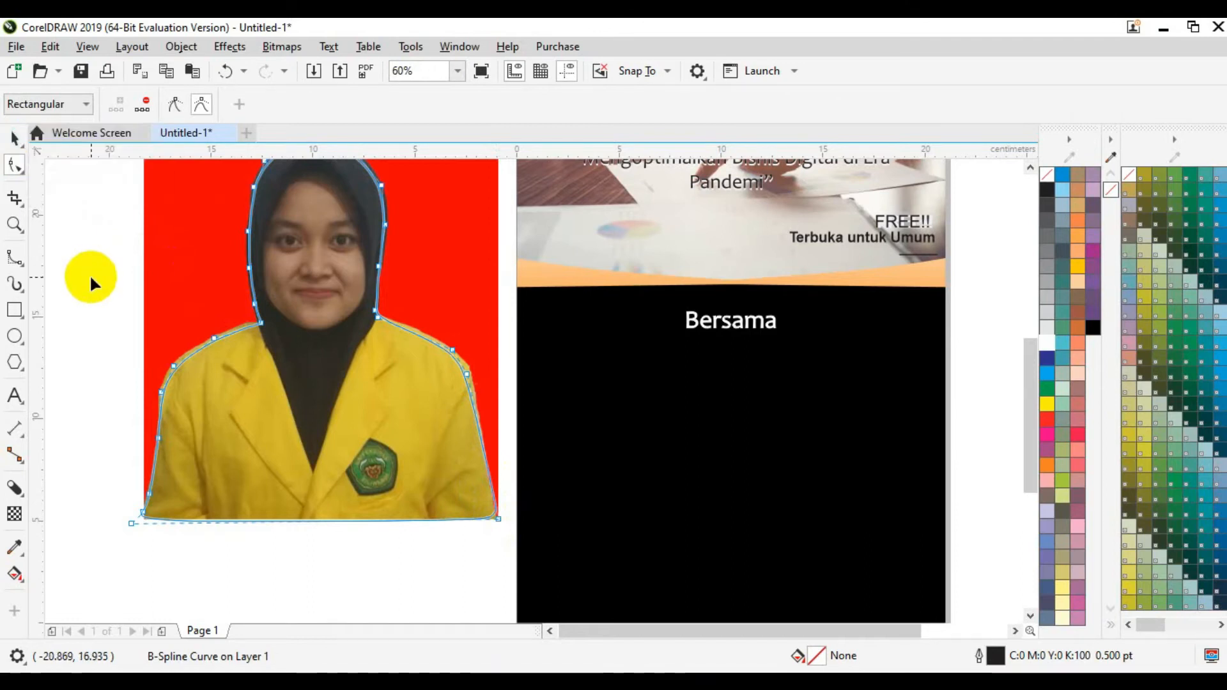
pyautogui.click(14, 138)
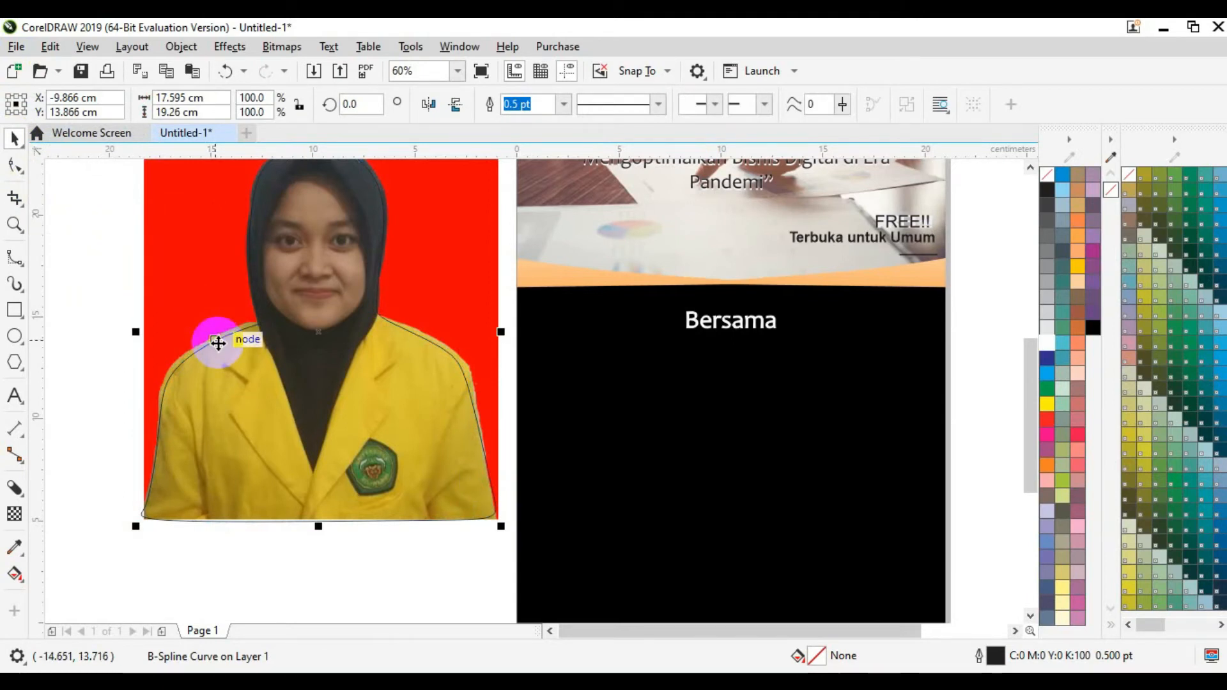
# Step: PowerClip the speaker photo inside the traced B-spline outline
pyautogui.click(217, 546)
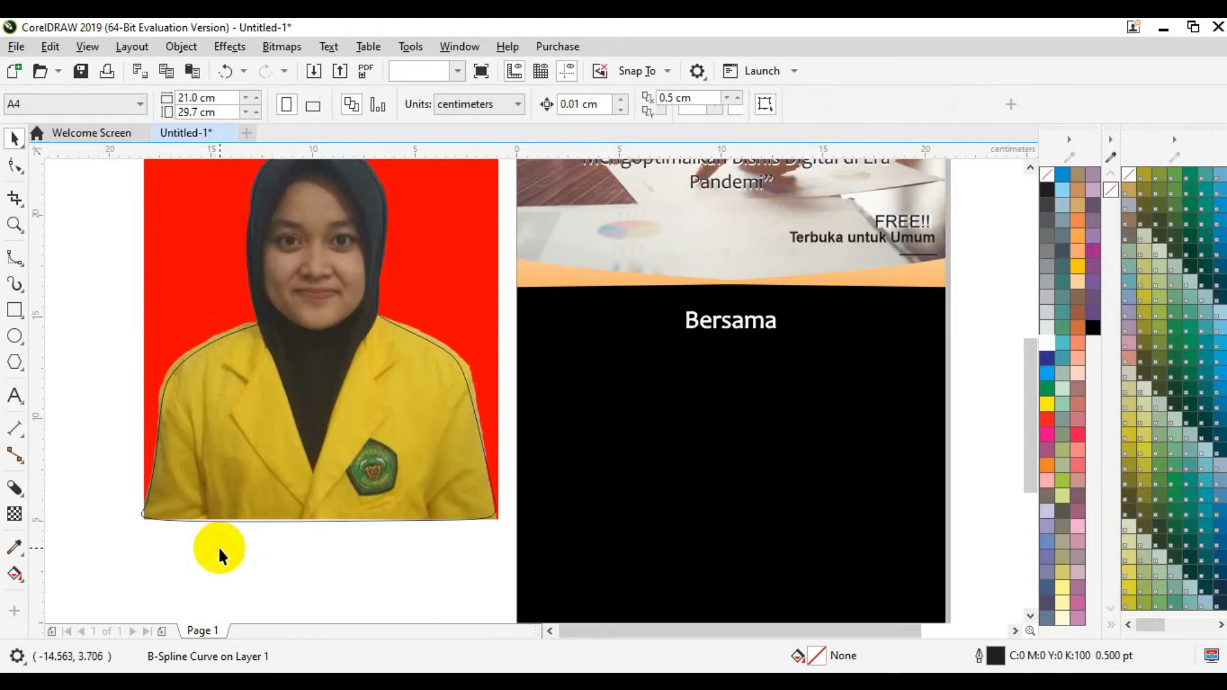
pyautogui.rightClick(165, 345)
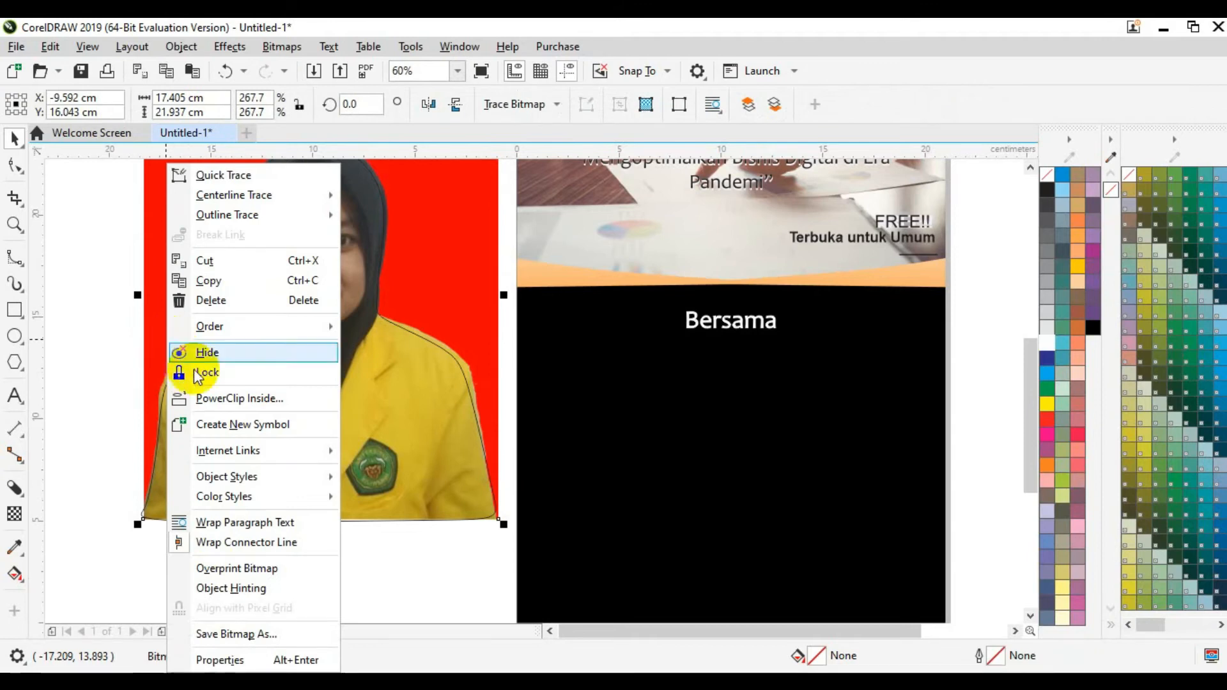
pyautogui.click(213, 399)
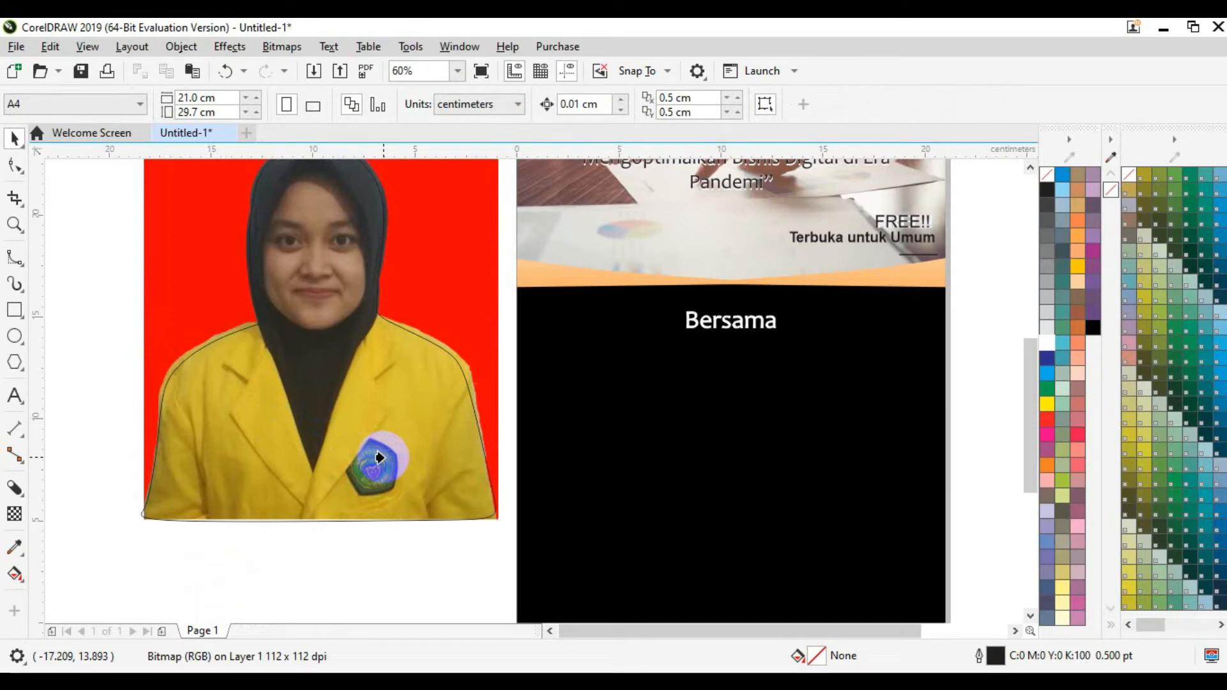
pyautogui.click(380, 458)
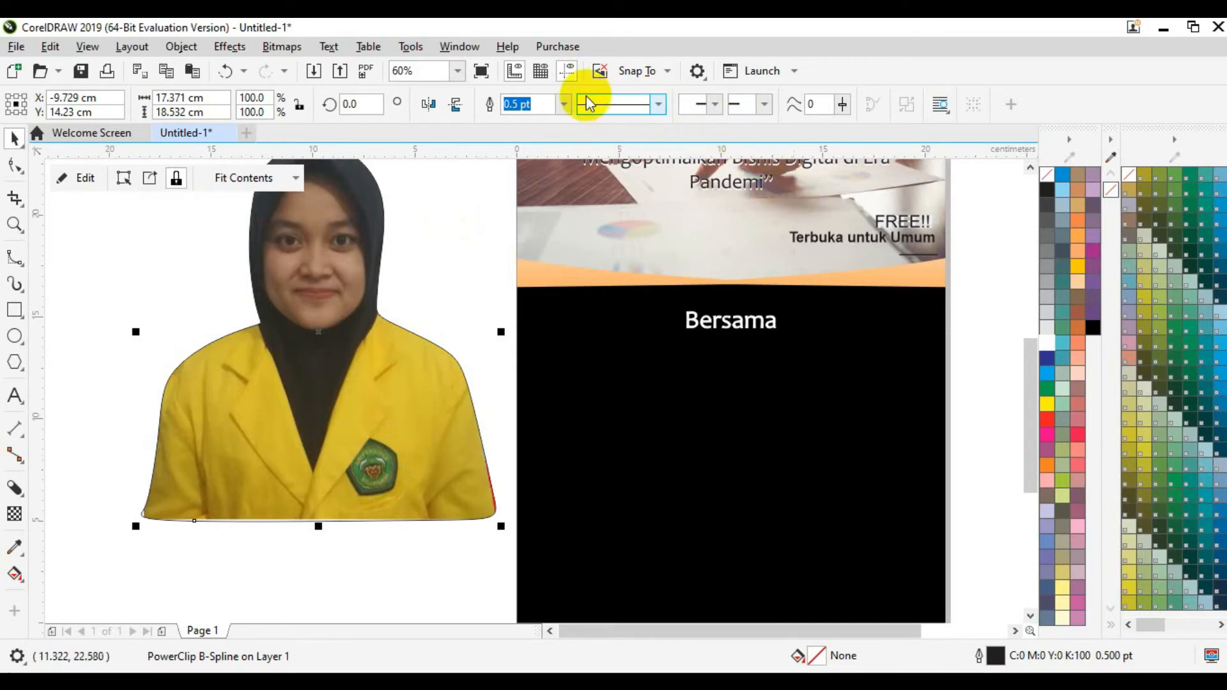
# Step: Set the PowerClipped photo's outline width to None
pyautogui.click(563, 106)
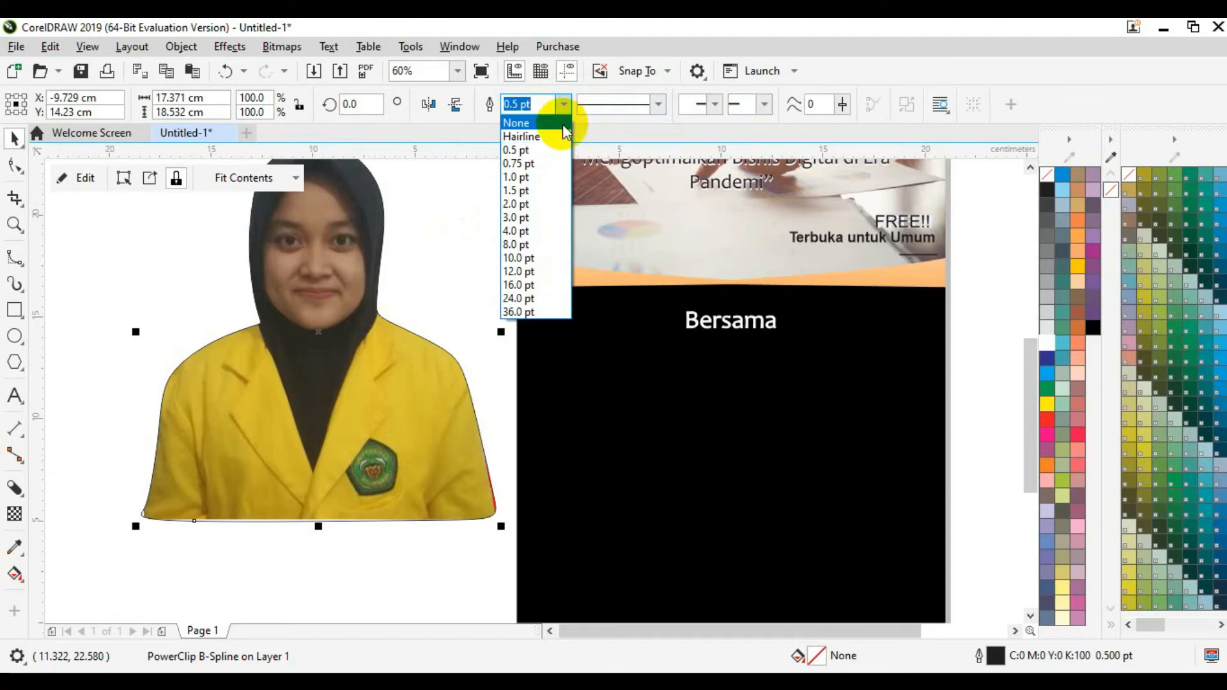
pyautogui.click(562, 124)
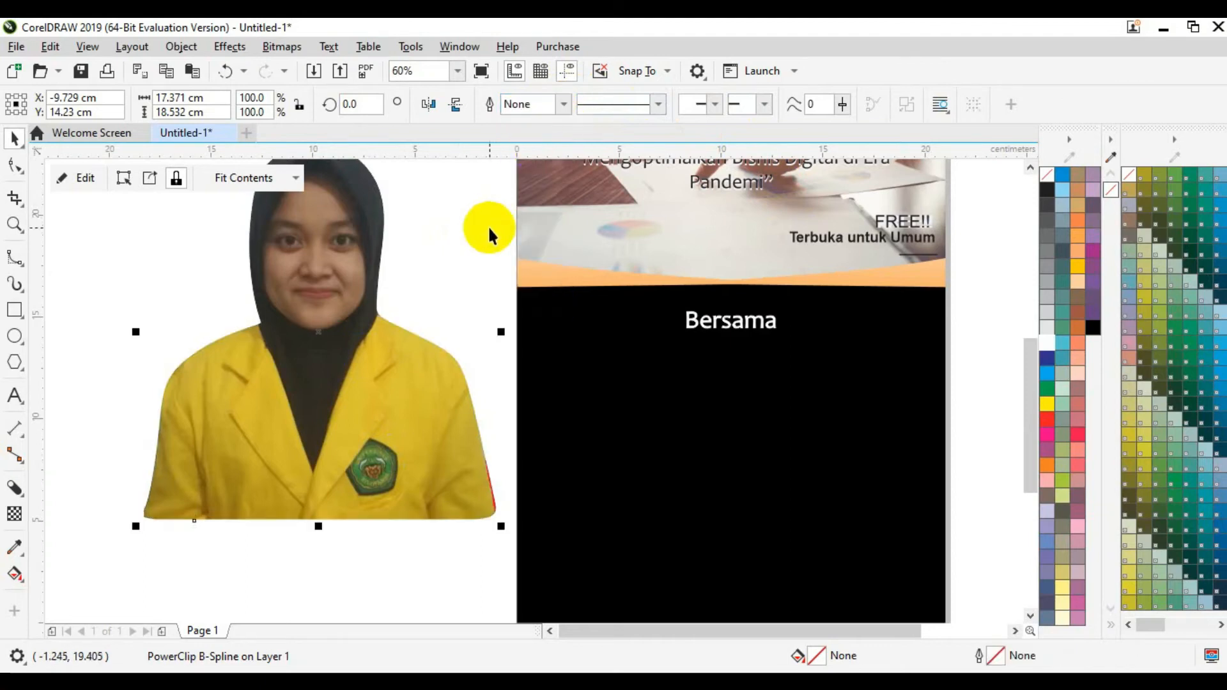
pyautogui.doubleClick(463, 503)
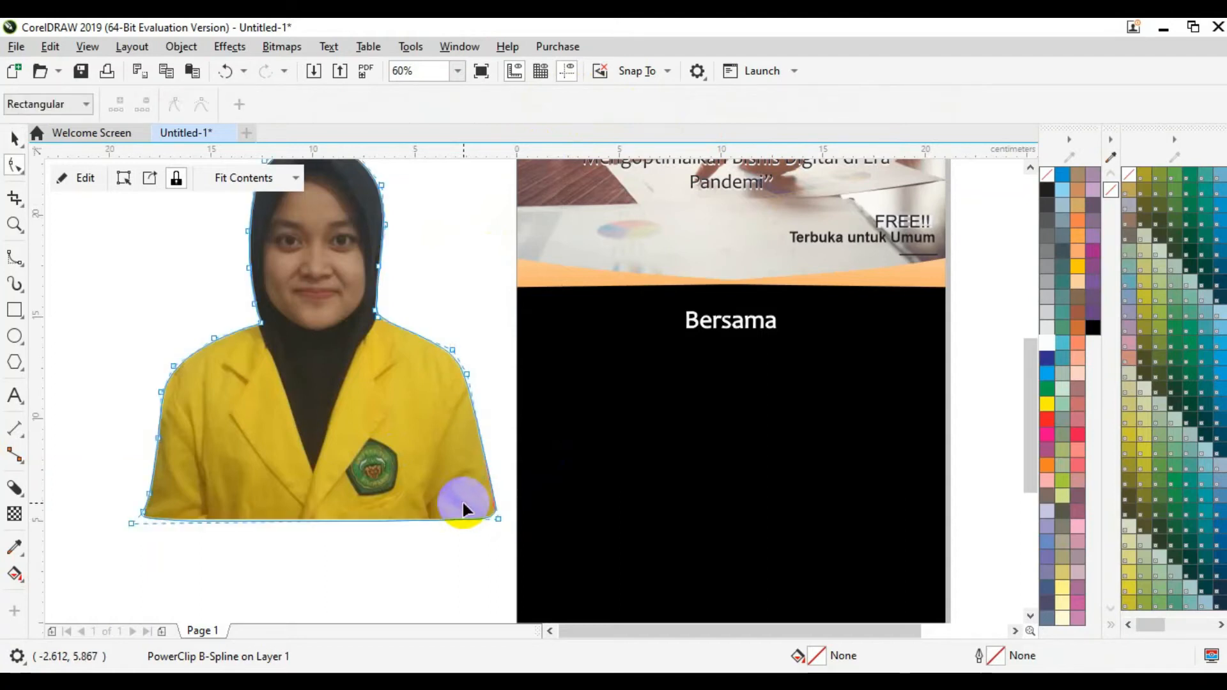
pyautogui.click(14, 138)
pyautogui.click(263, 393)
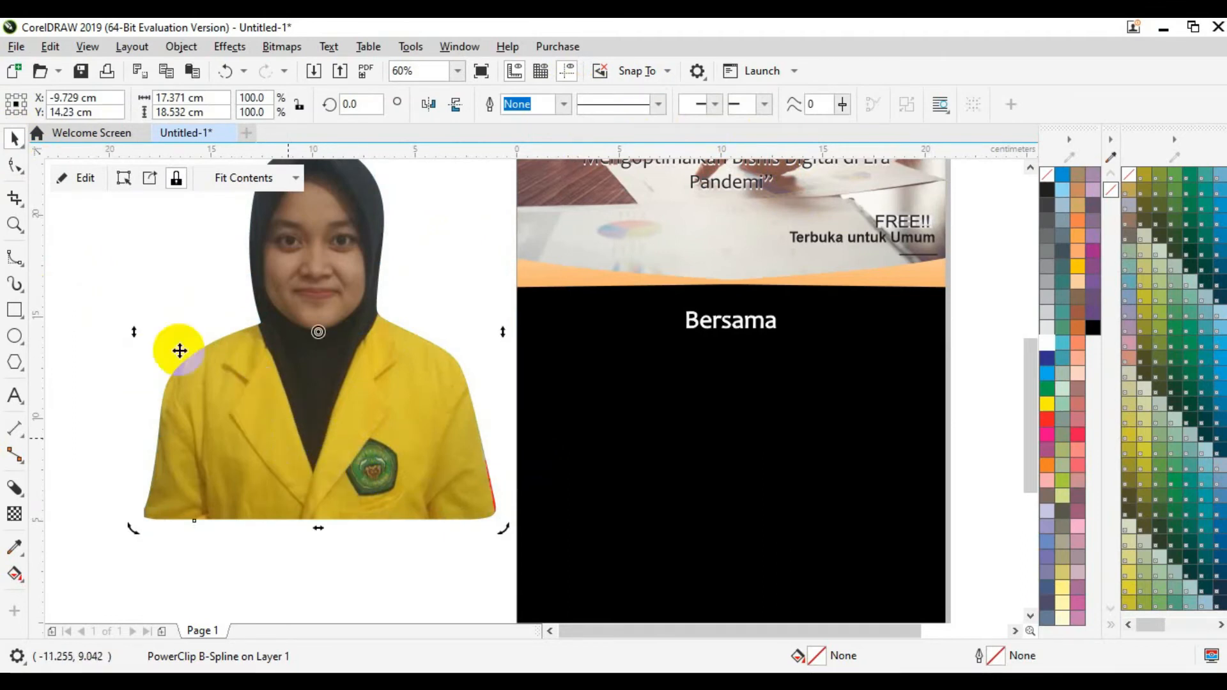
# Step: Inside the PowerClip, enlarge the photo slightly and nudge it up and left
pyautogui.click(66, 177)
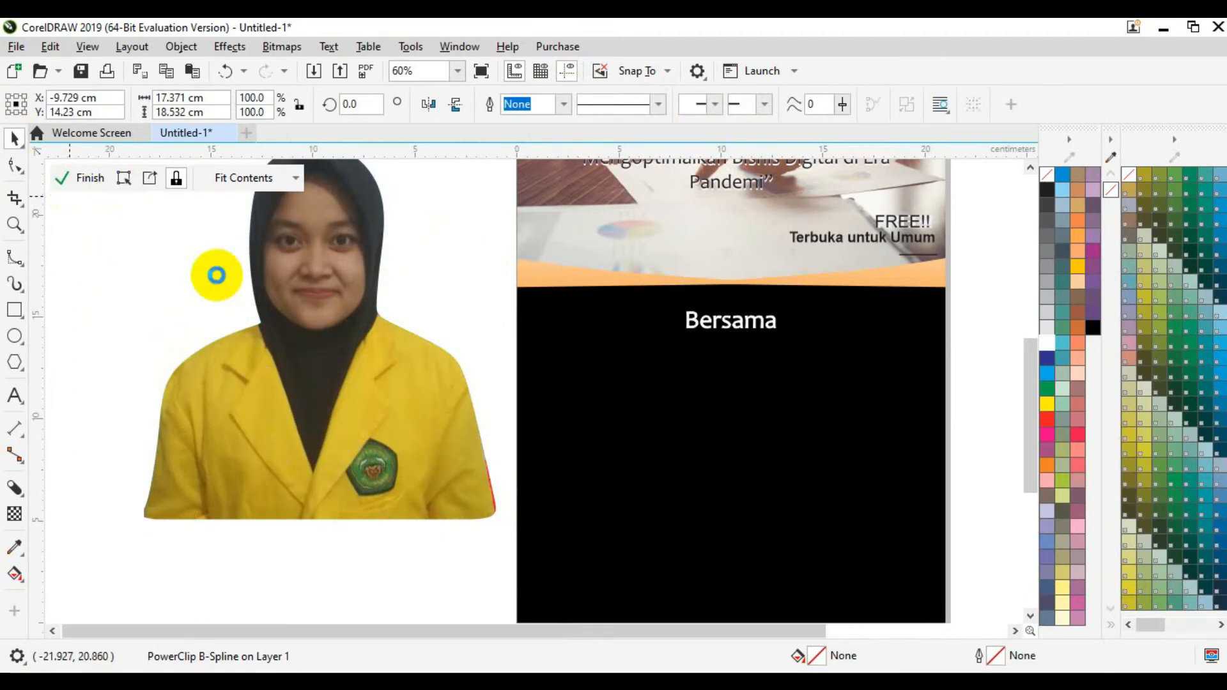
pyautogui.click(322, 373)
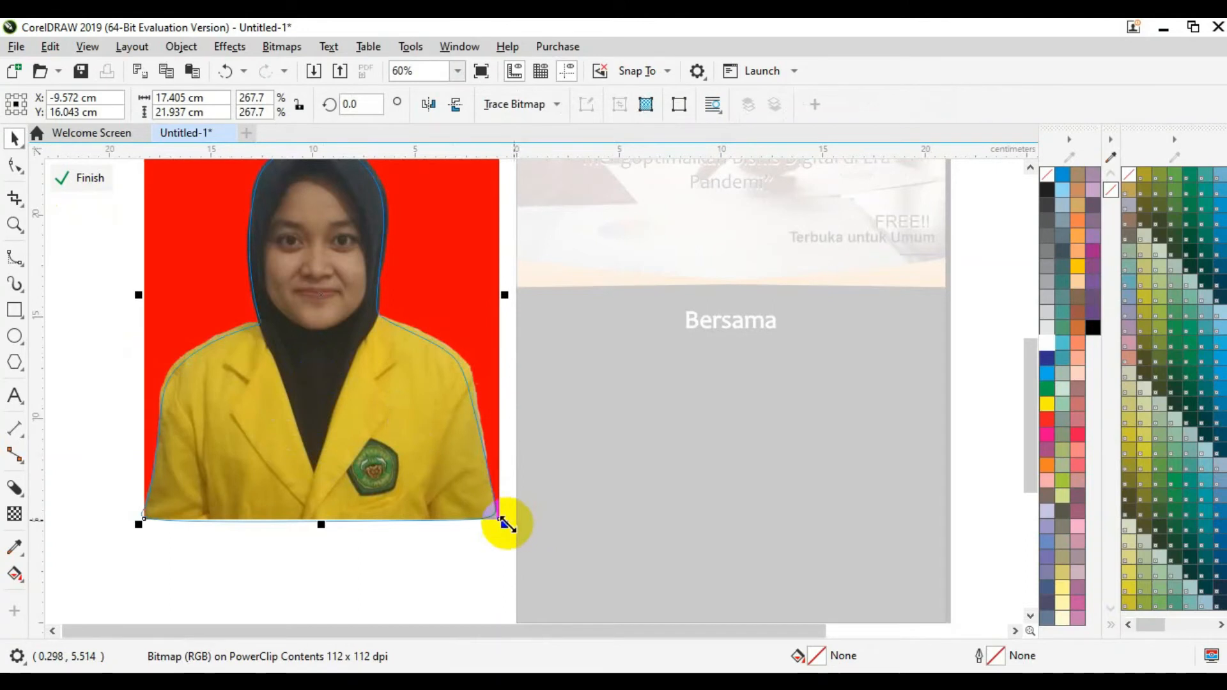
pyautogui.moveTo(504, 521); pyautogui.dragTo(511, 532)
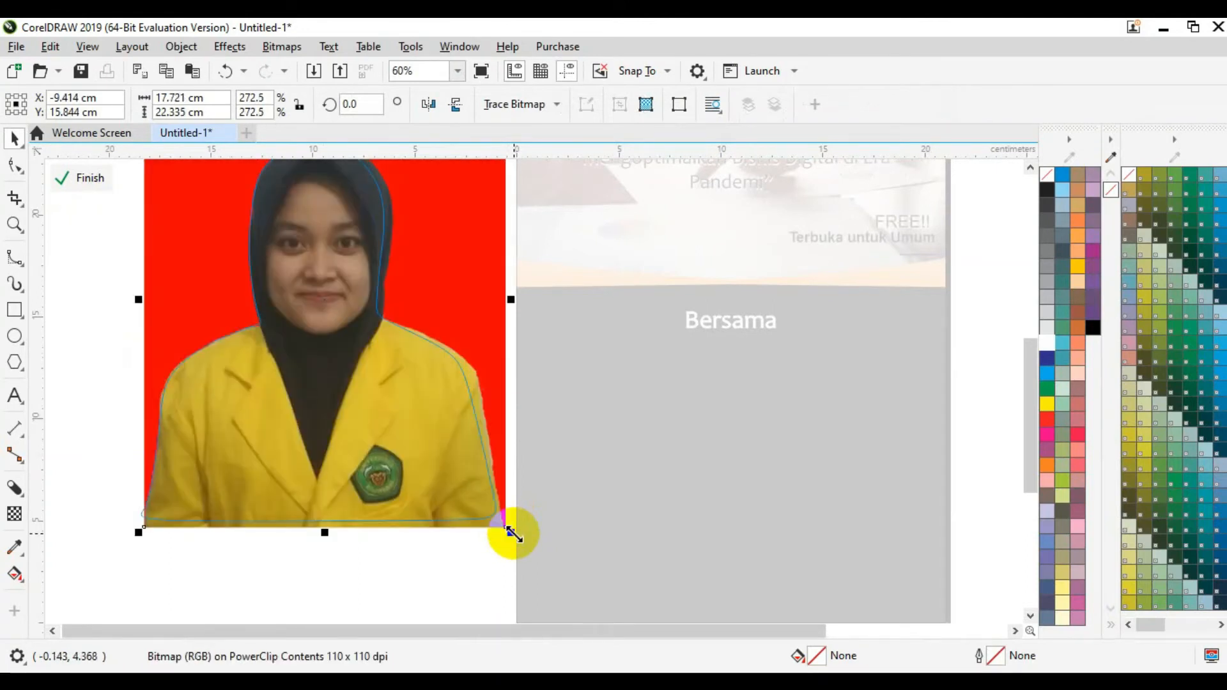
pyautogui.press('Up')
pyautogui.press('Up')
pyautogui.press('Up')
pyautogui.press('Up')
pyautogui.press('Up')
pyautogui.press('Up')
pyautogui.press('Up')
pyautogui.press('Up')
pyautogui.press('Up')
pyautogui.press('Up')
pyautogui.press('Left')
pyautogui.press('Left')
pyautogui.press('Left')
pyautogui.press('Left')
pyautogui.press('Left')
pyautogui.press('Left')
pyautogui.press('Left')
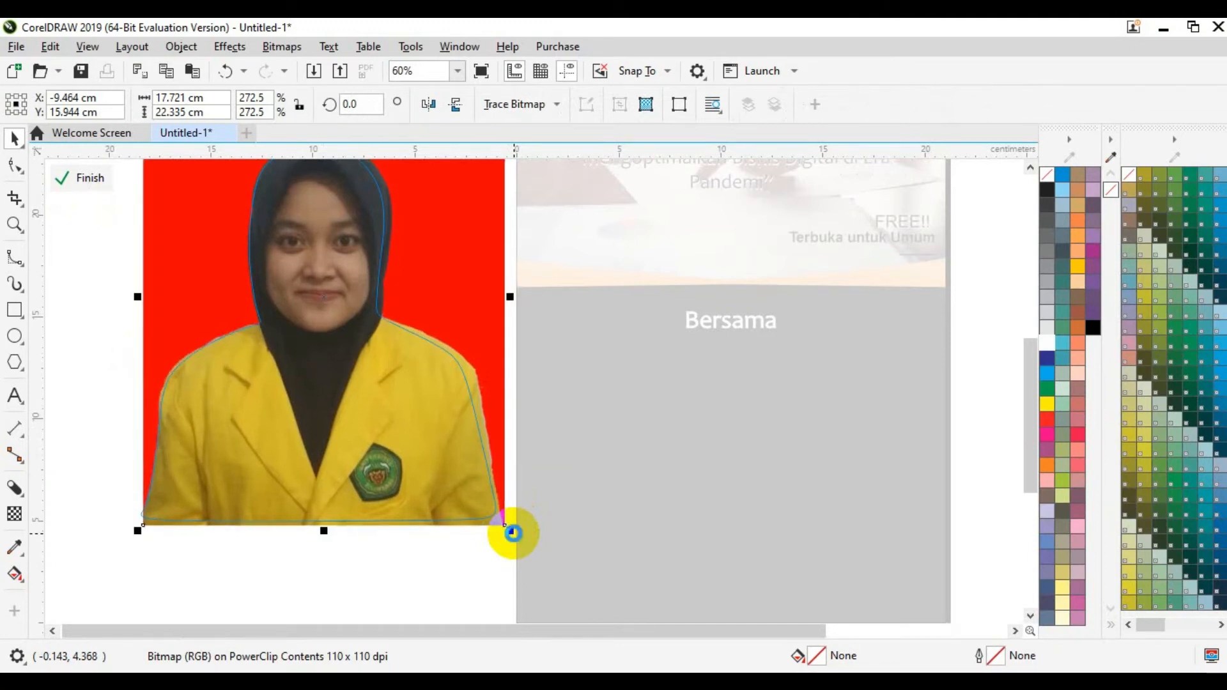
pyautogui.press('Left')
pyautogui.press('Left')
pyautogui.press('Left')
pyautogui.press('Left')
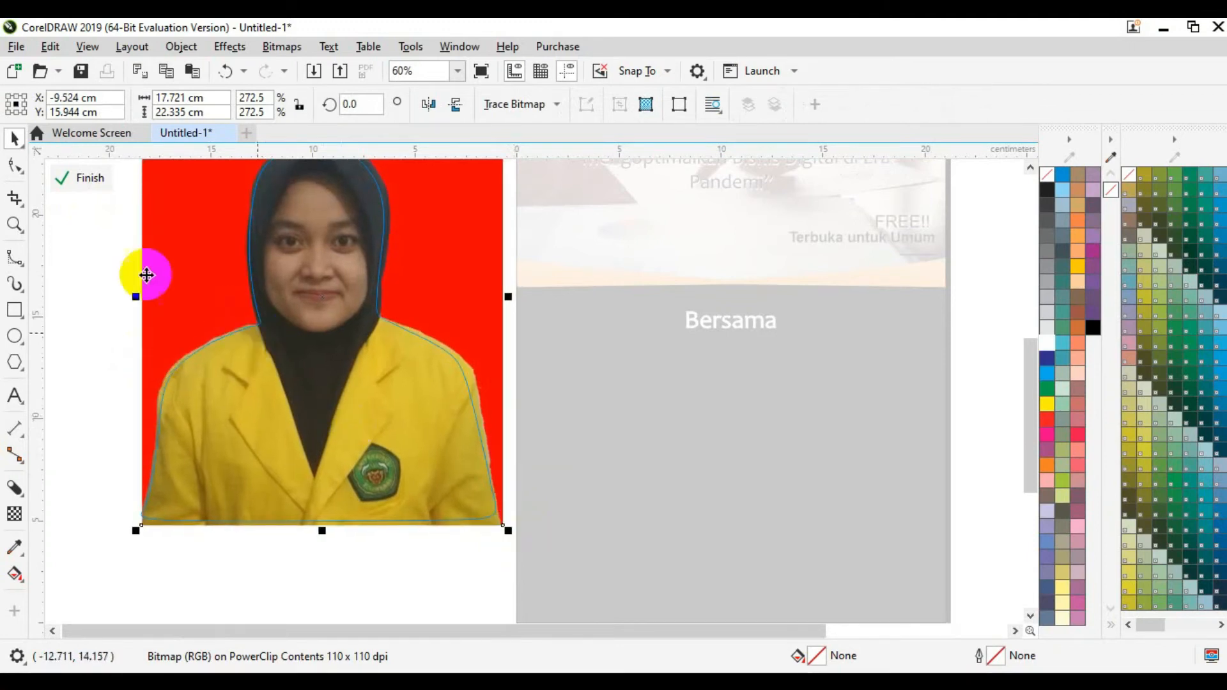
pyautogui.click(79, 180)
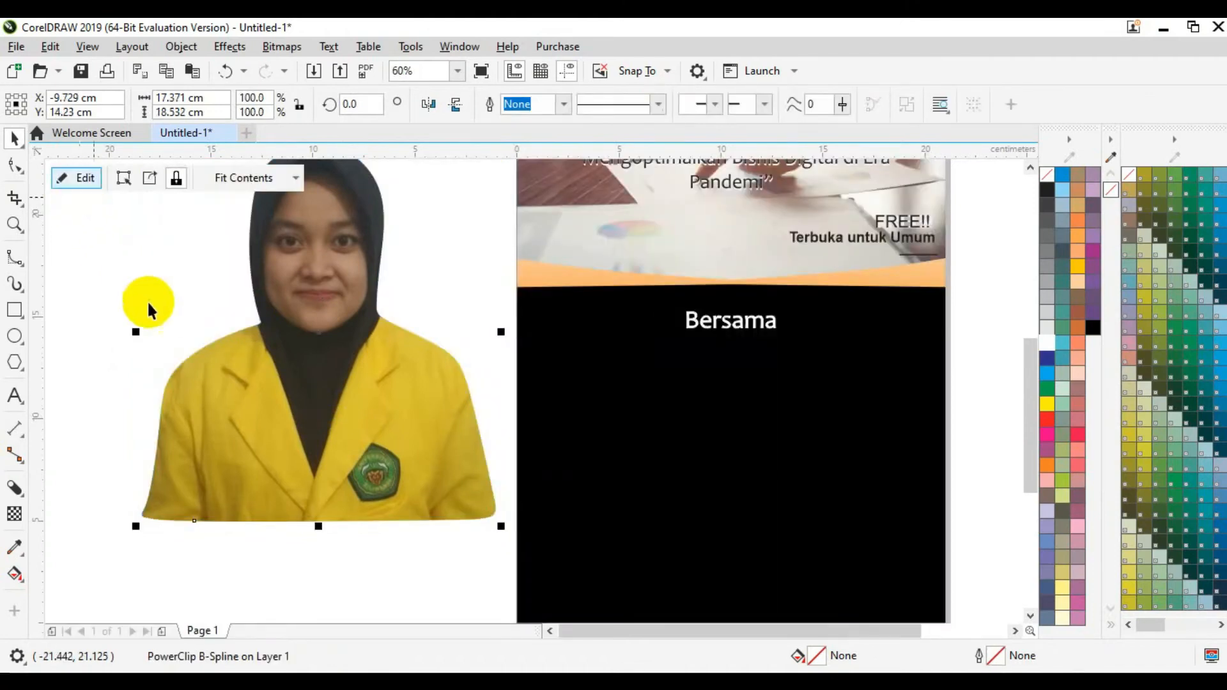
# Step: Shrink the cut-out to about 18.6% and place it on the black half below Bersama
pyautogui.moveTo(501, 526); pyautogui.dragTo(311, 263)
pyautogui.moveTo(233, 233); pyautogui.dragTo(593, 414)
pyautogui.click(396, 356)
pyautogui.click(504, 432)
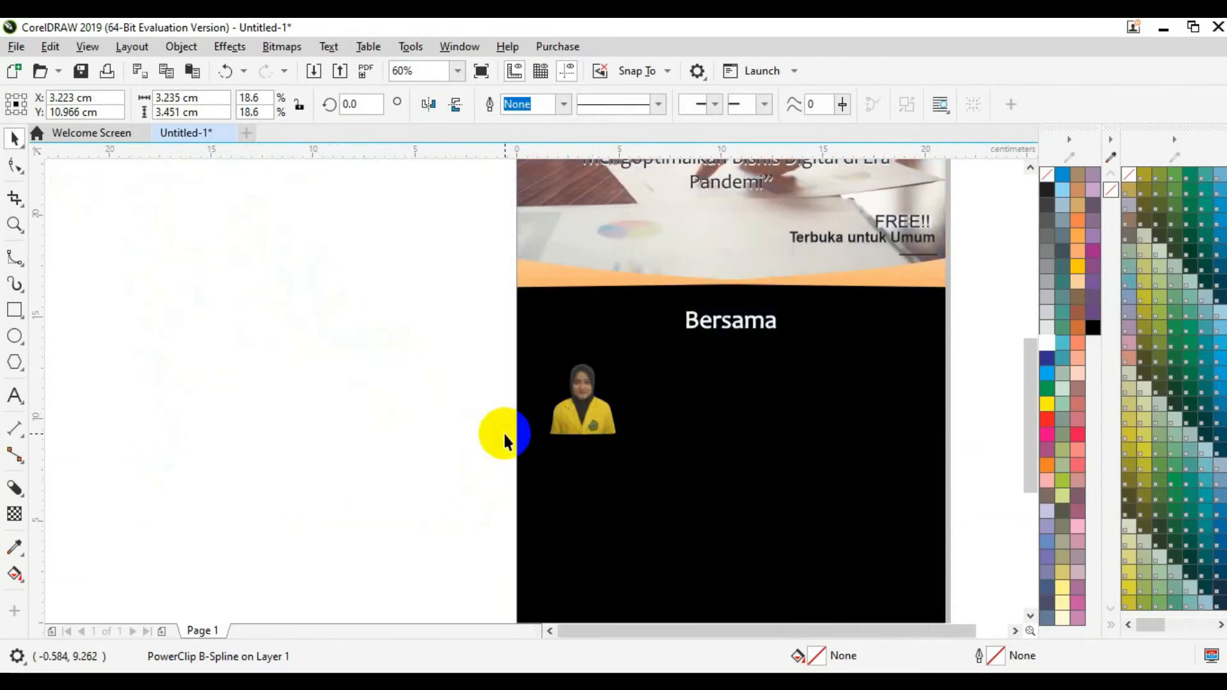
# Step: Type the text 'Moderator' on the canvas beside the page, fixing the typo
pyautogui.click(15, 403)
pyautogui.click(222, 443)
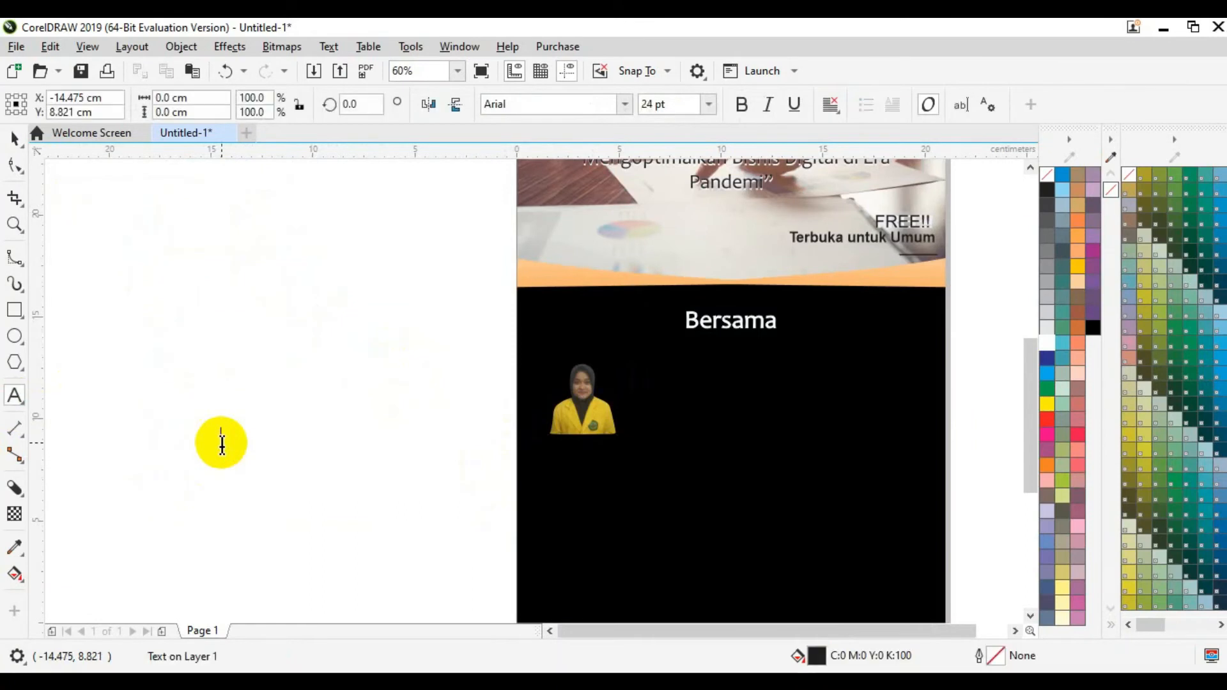
pyautogui.write('Moderatot')
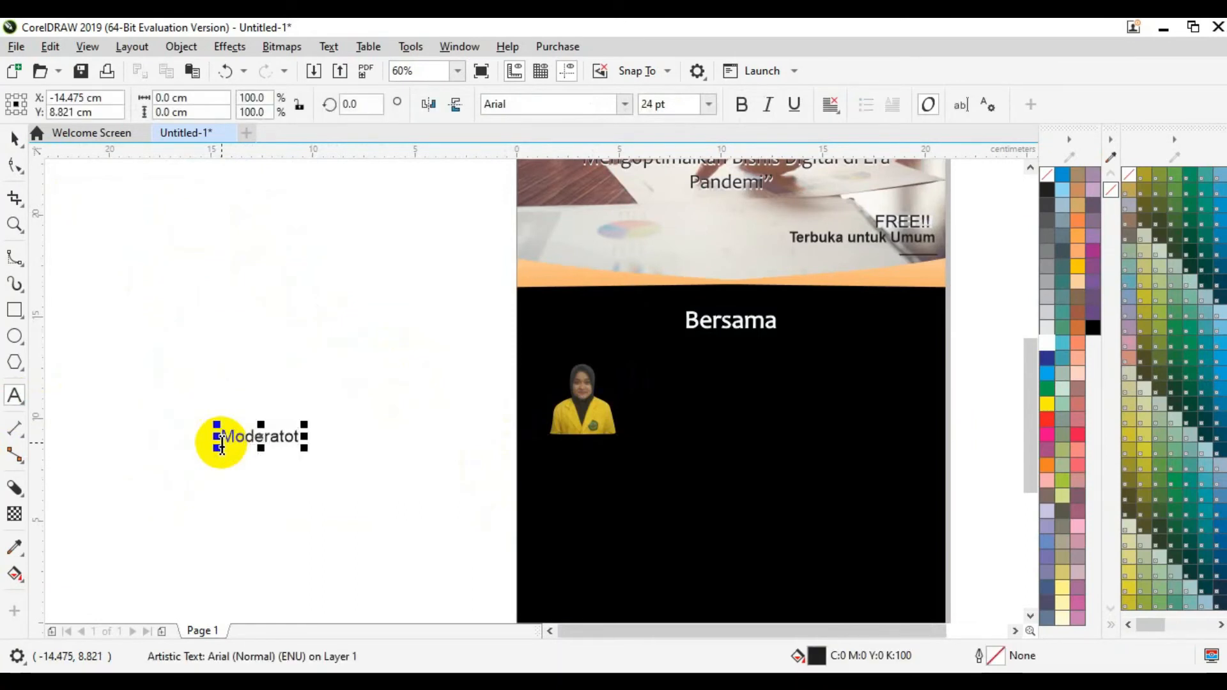
pyautogui.press('BackSpace')
pyautogui.write('r')
pyautogui.click(15, 136)
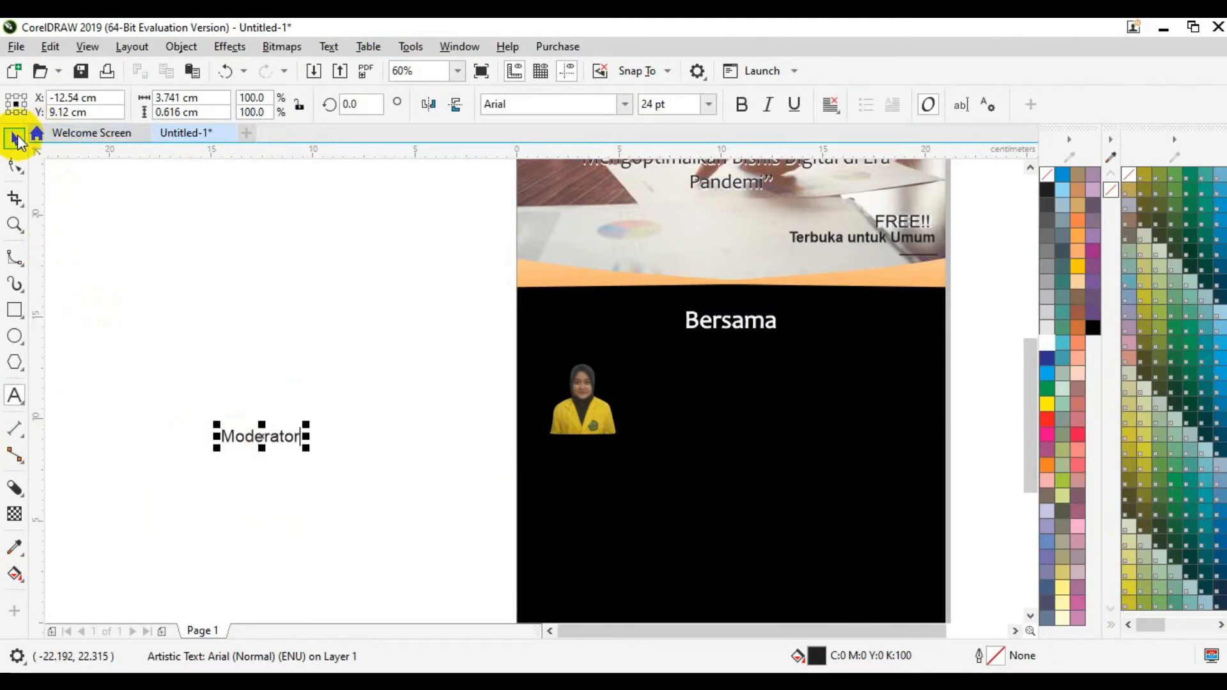
# Step: Set the Moderator text to Candara at 34 pt and reselect it
pyautogui.click(507, 101)
pyautogui.write('Candara')
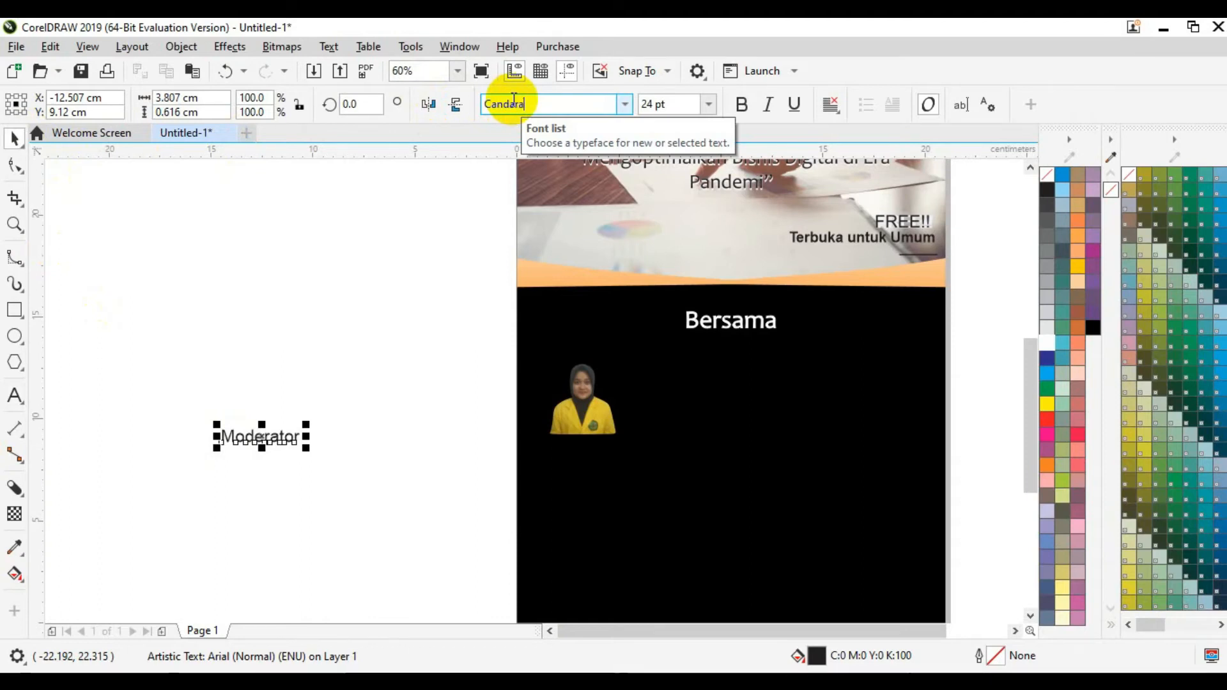
pyautogui.press('Return')
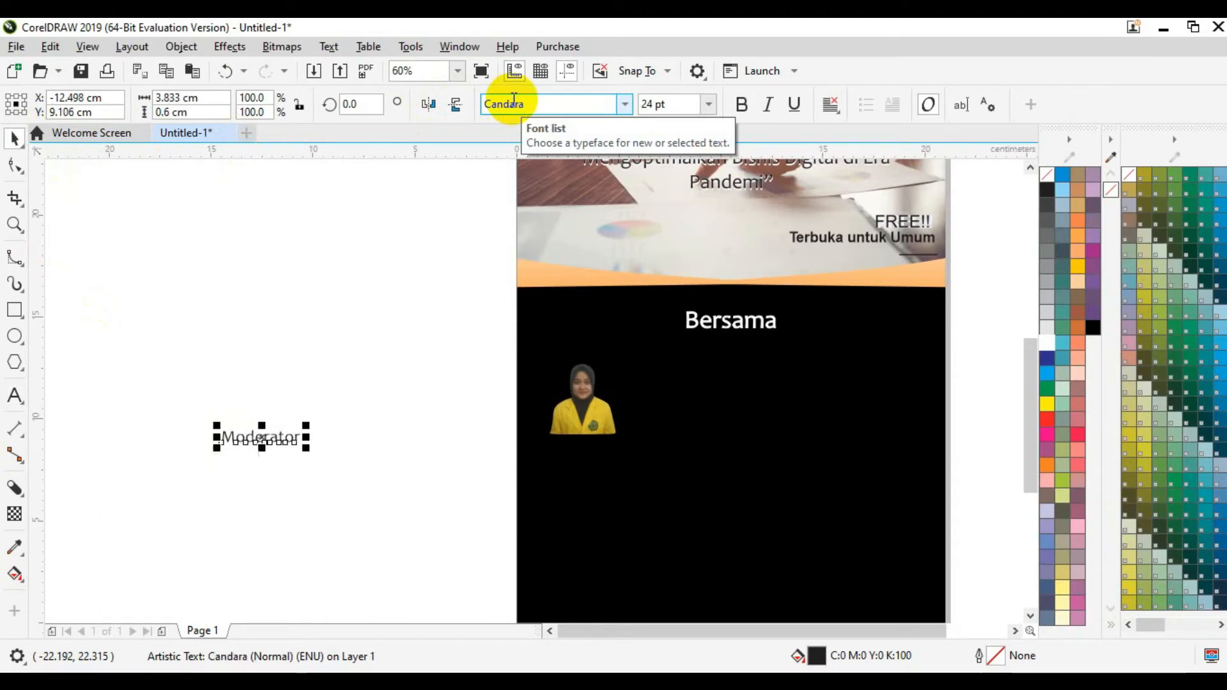
pyautogui.click(686, 102)
pyautogui.write('34')
pyautogui.press('Return')
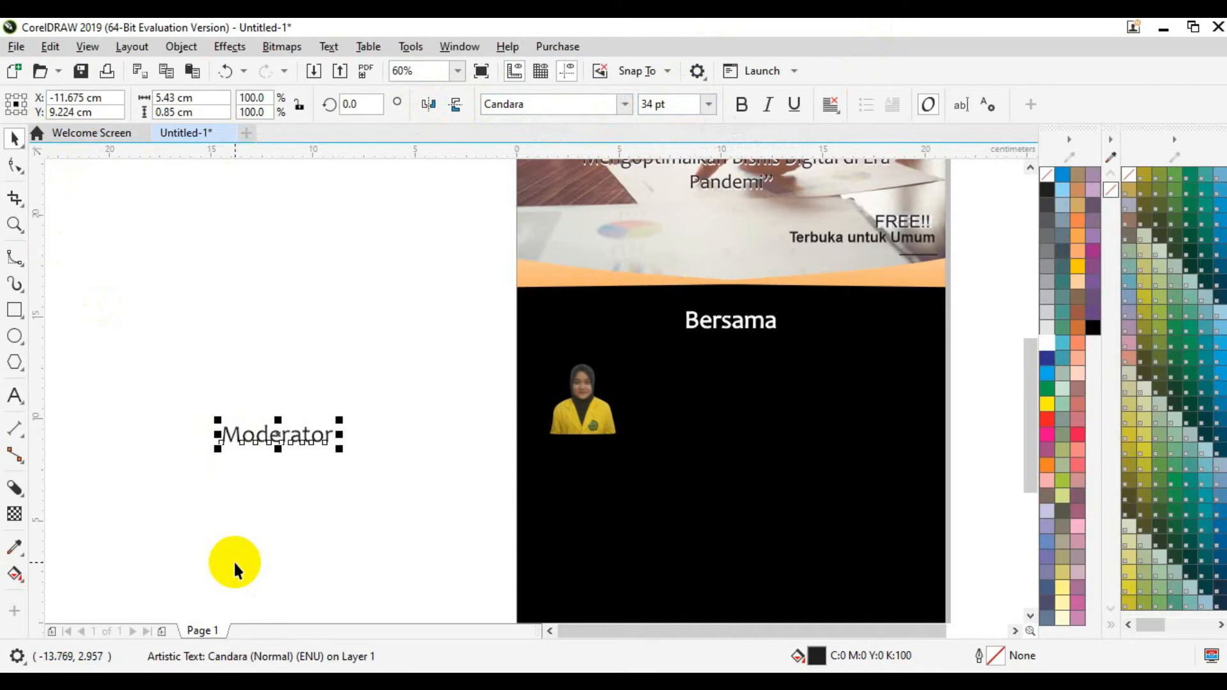
pyautogui.click(233, 560)
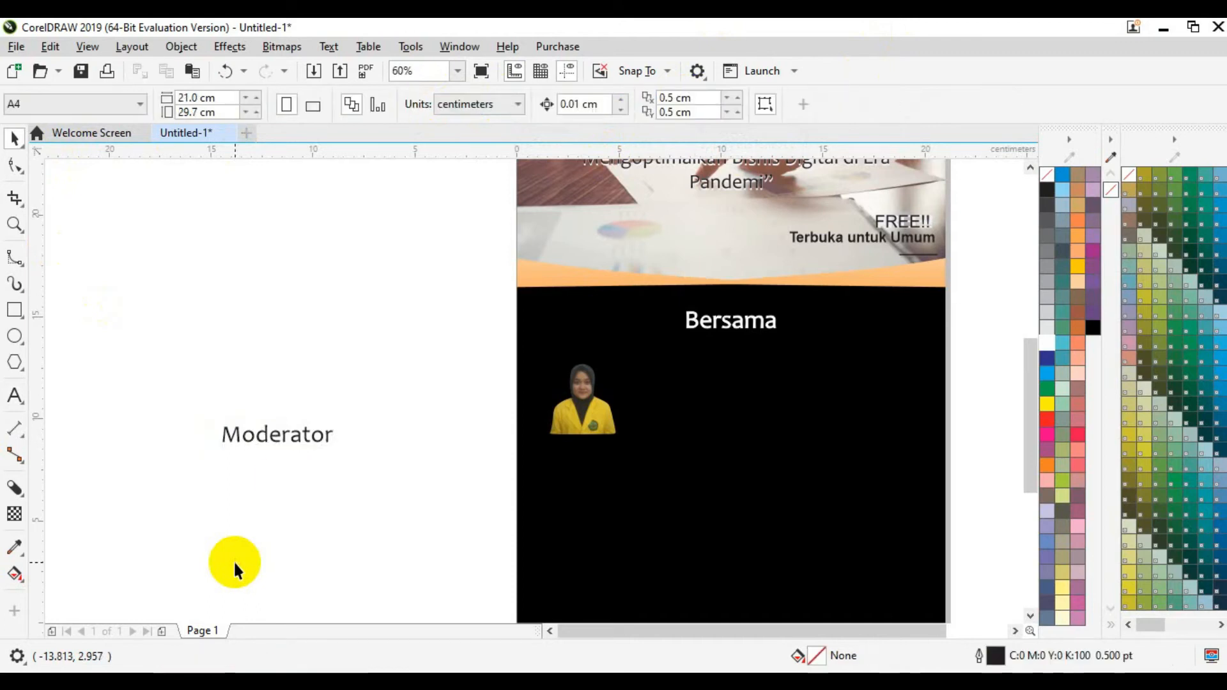
pyautogui.click(305, 437)
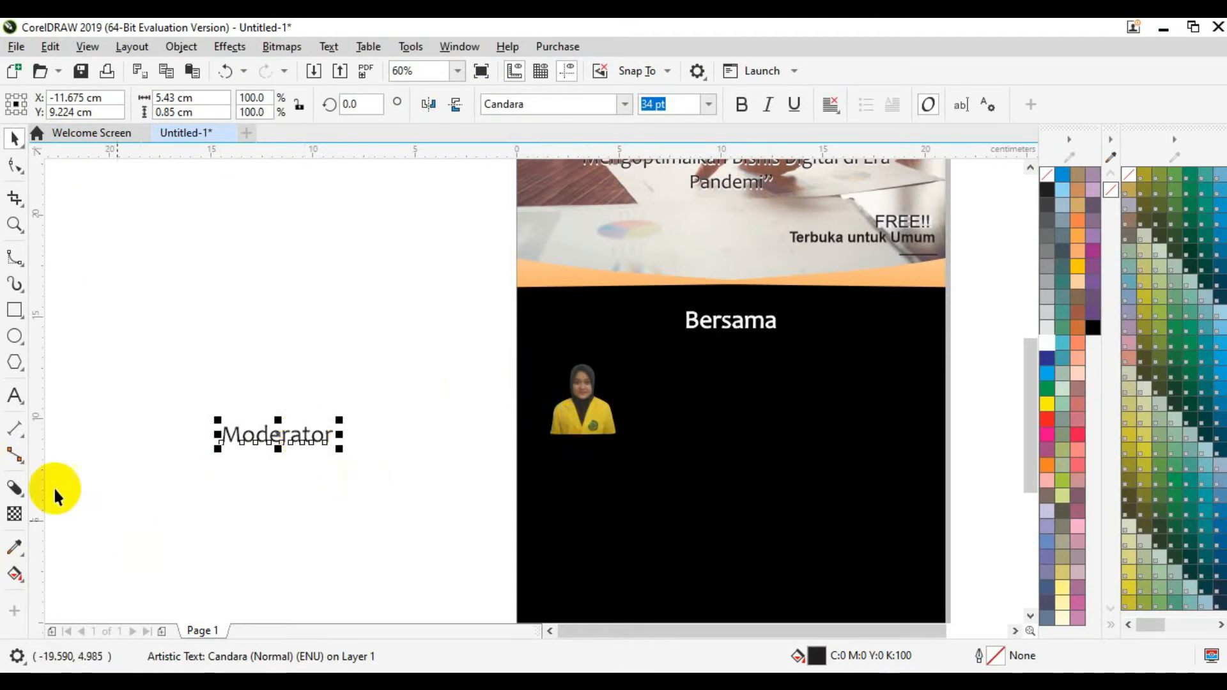
# Step: Drag an outside contour around the Moderator text, settling at about 0.242 cm offset
pyautogui.click(25, 502)
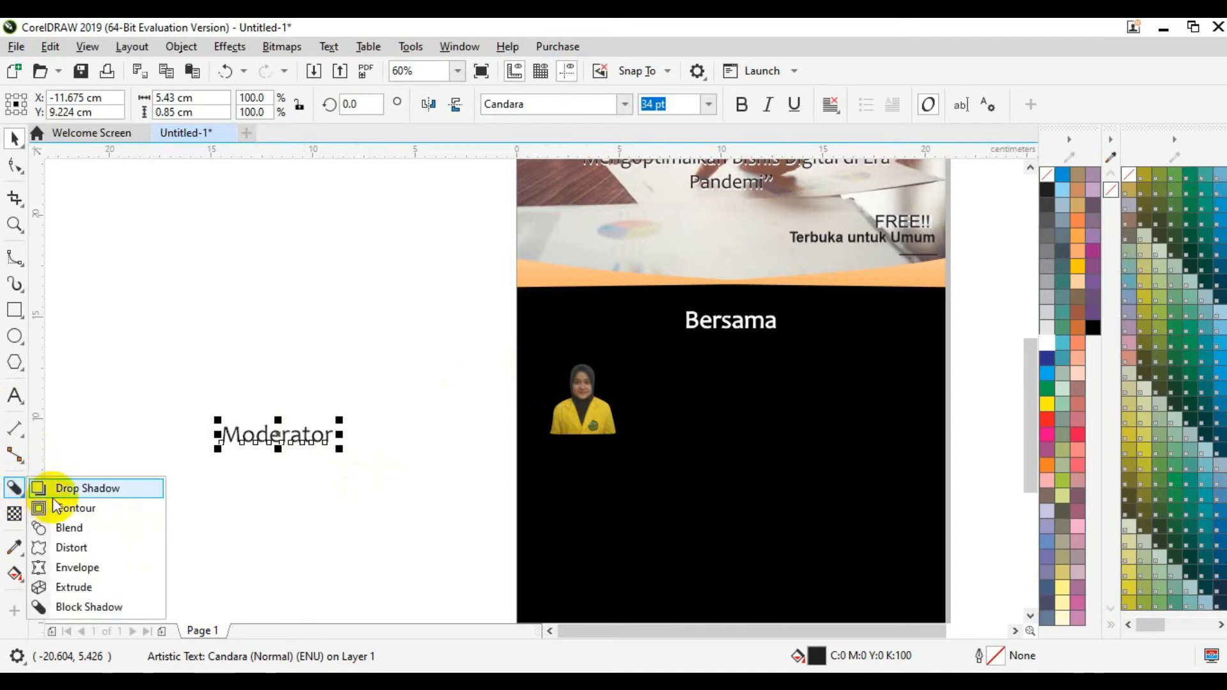
pyautogui.click(61, 510)
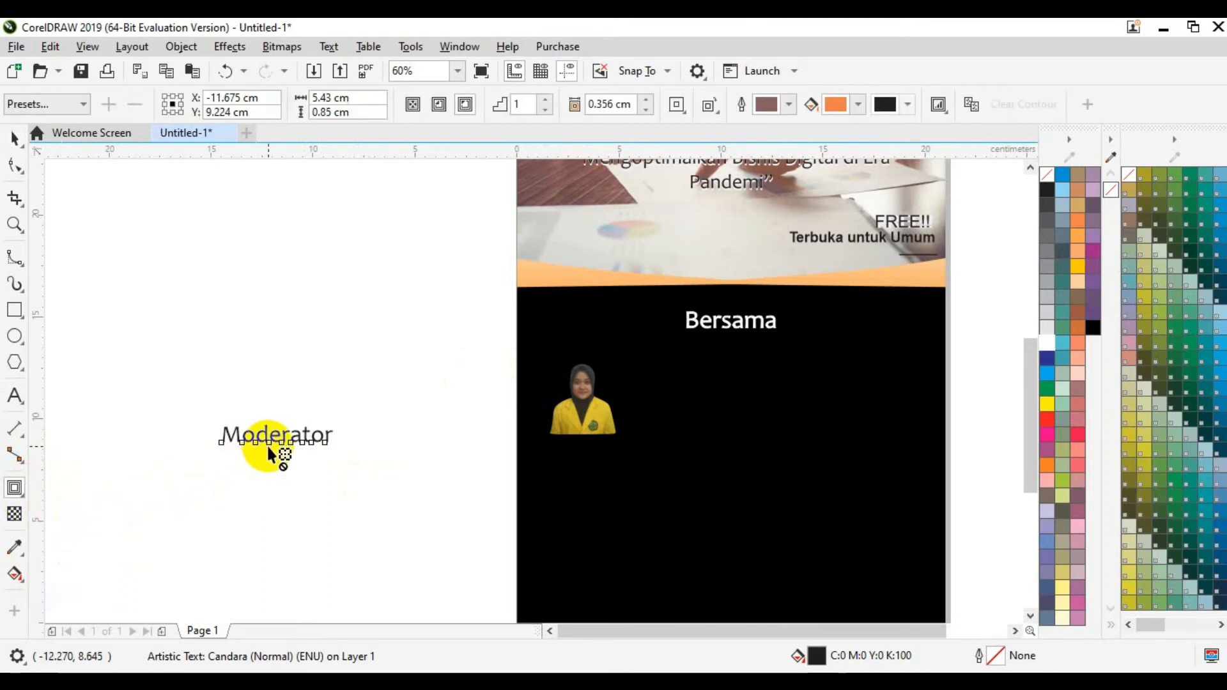
pyautogui.moveTo(269, 444); pyautogui.dragTo(269, 416)
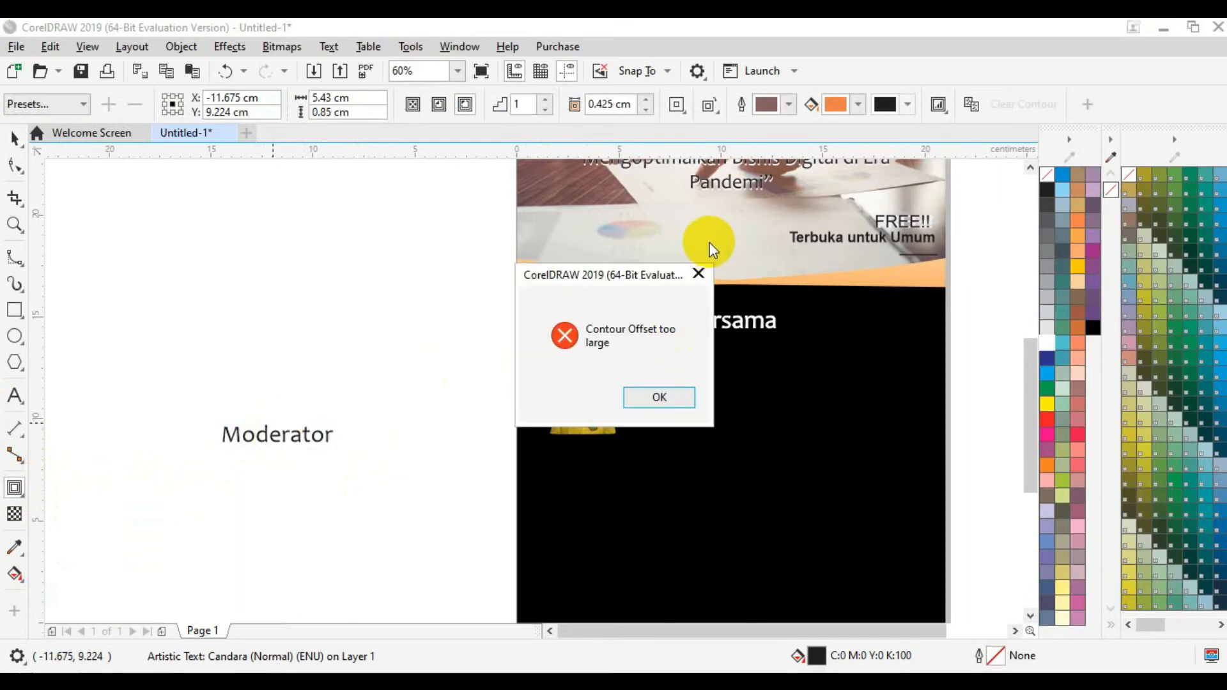
pyautogui.click(700, 273)
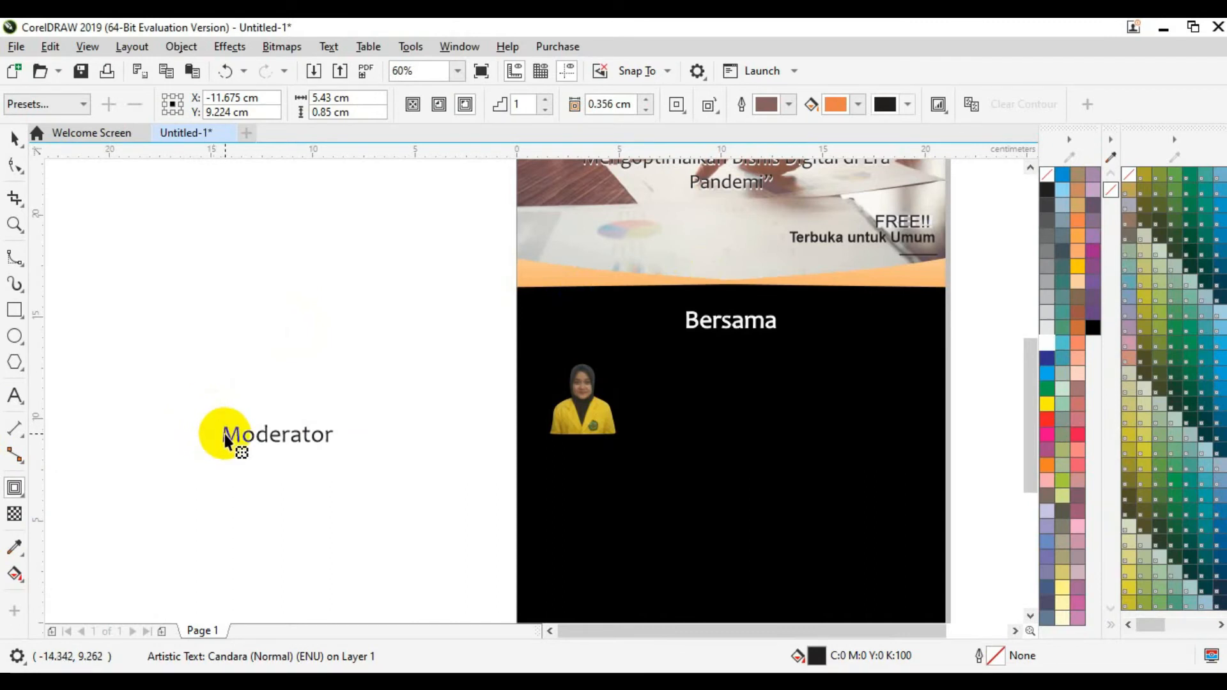
pyautogui.moveTo(225, 434); pyautogui.dragTo(319, 446)
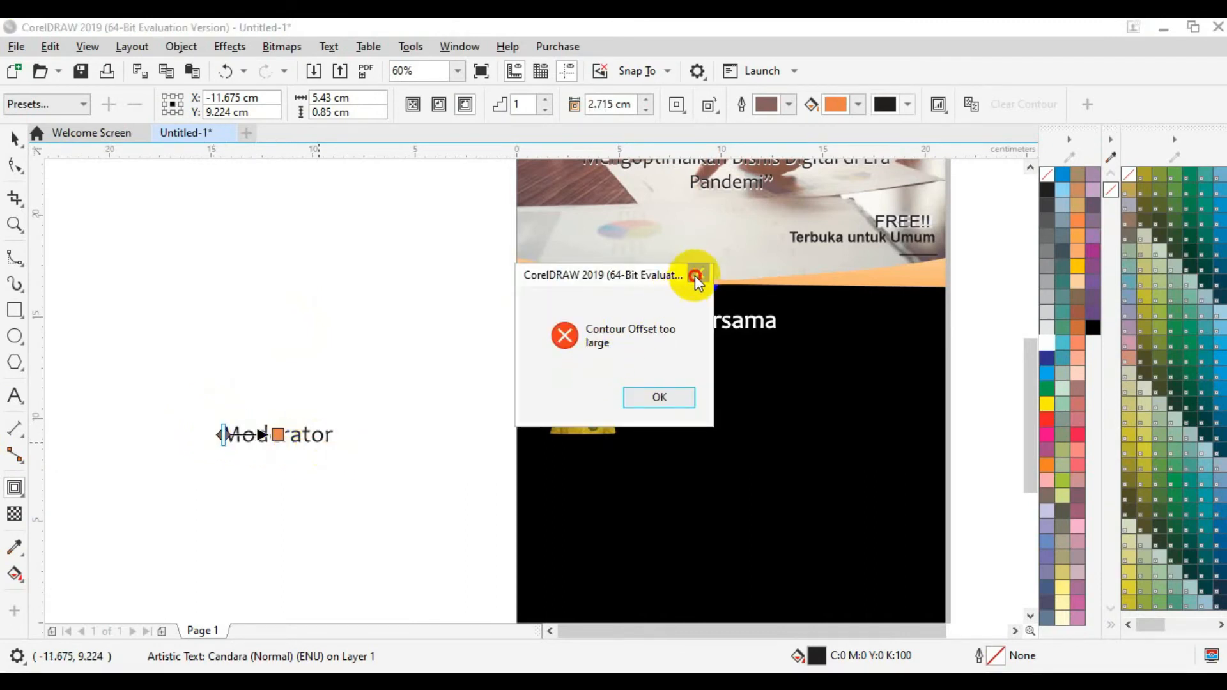
pyautogui.click(697, 273)
pyautogui.moveTo(298, 435); pyautogui.dragTo(299, 464)
pyautogui.moveTo(297, 459); pyautogui.dragTo(293, 447)
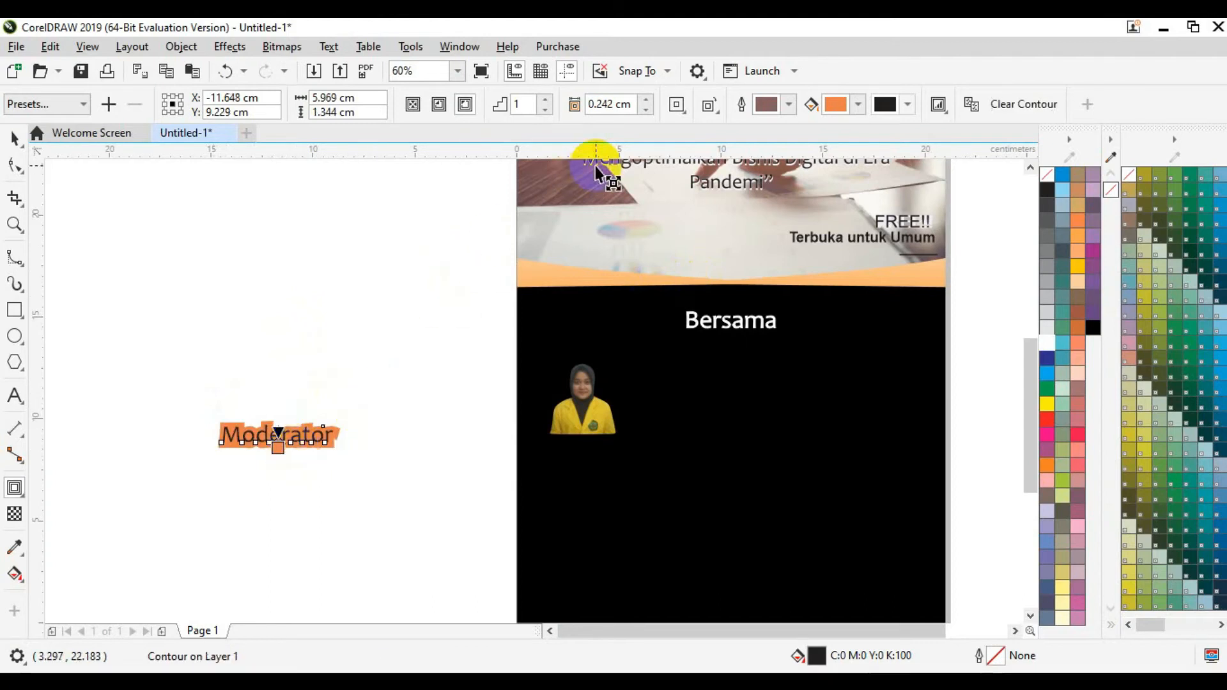
# Step: Give the Moderator contour bevelled corners, then deselect it
pyautogui.click(715, 112)
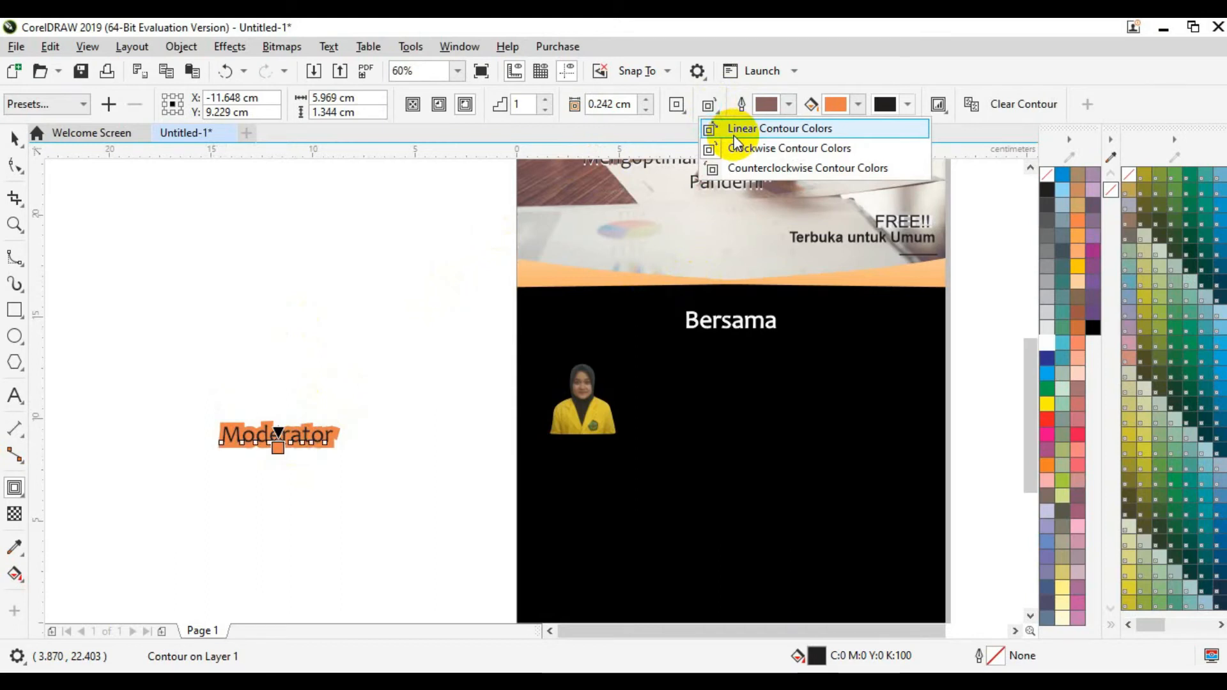
pyautogui.click(714, 103)
pyautogui.click(681, 110)
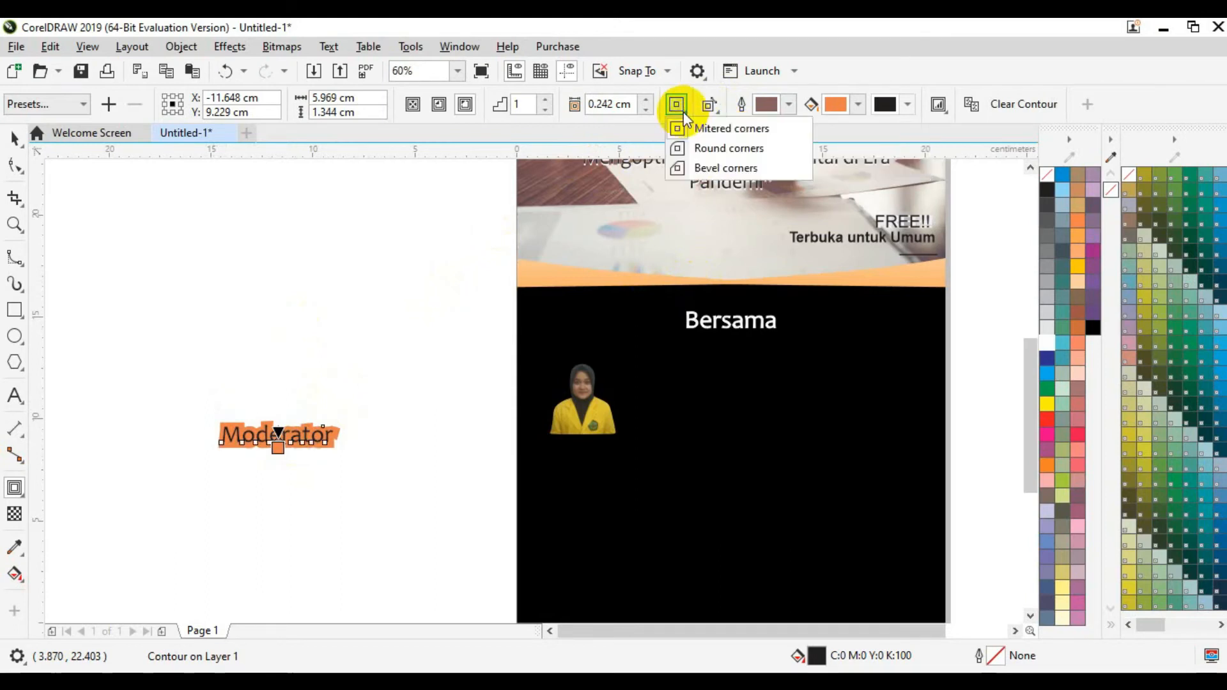
pyautogui.click(693, 167)
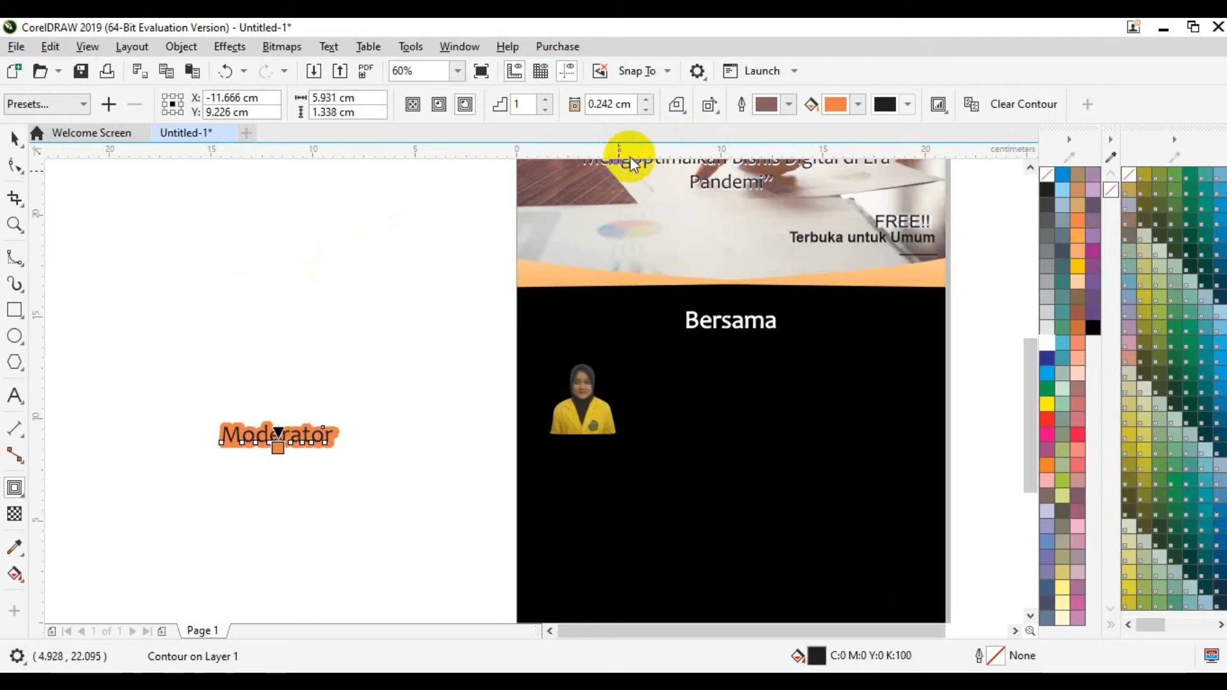
pyautogui.click(673, 109)
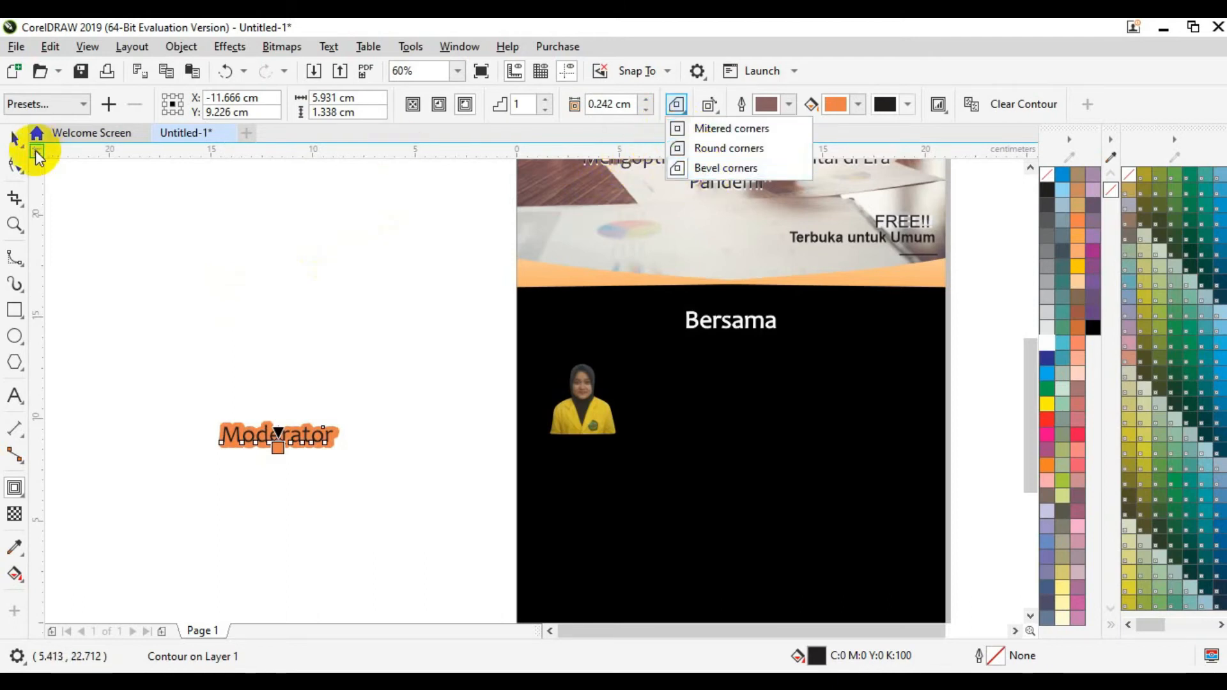
pyautogui.click(15, 139)
pyautogui.click(361, 430)
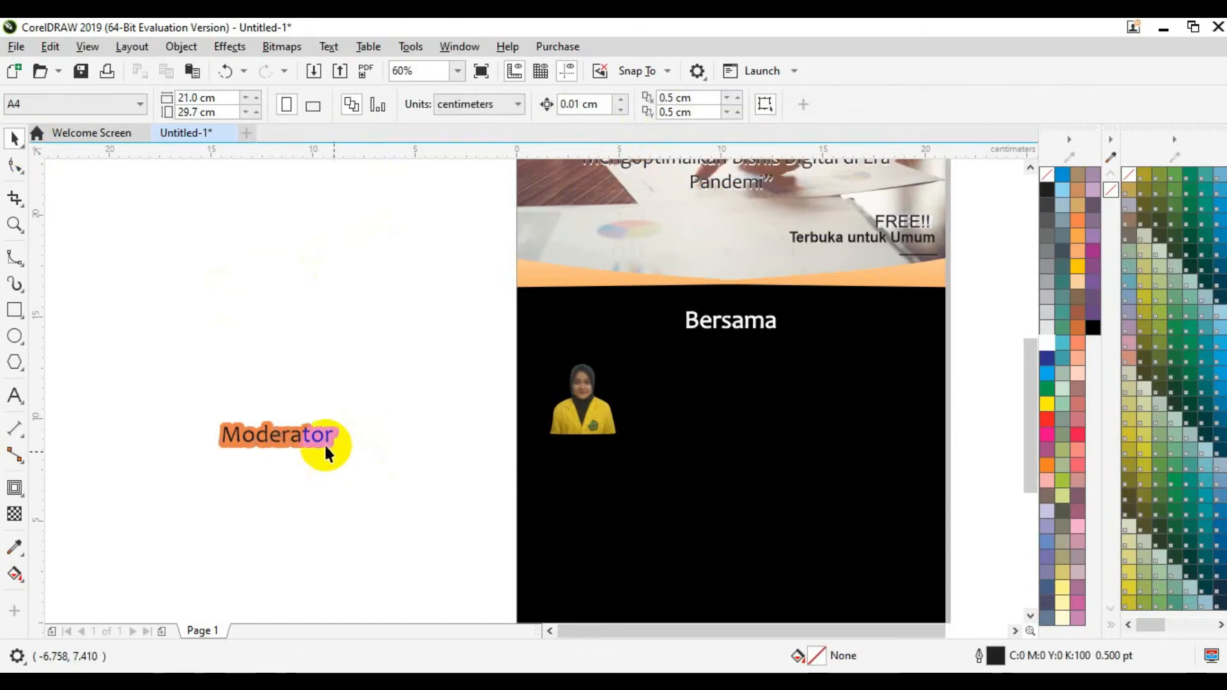
# Step: Move the contoured Moderator label onto the page below the speaker photo
pyautogui.click(320, 442)
pyautogui.moveTo(260, 438); pyautogui.dragTo(385, 454)
pyautogui.moveTo(506, 461); pyautogui.dragTo(581, 446)
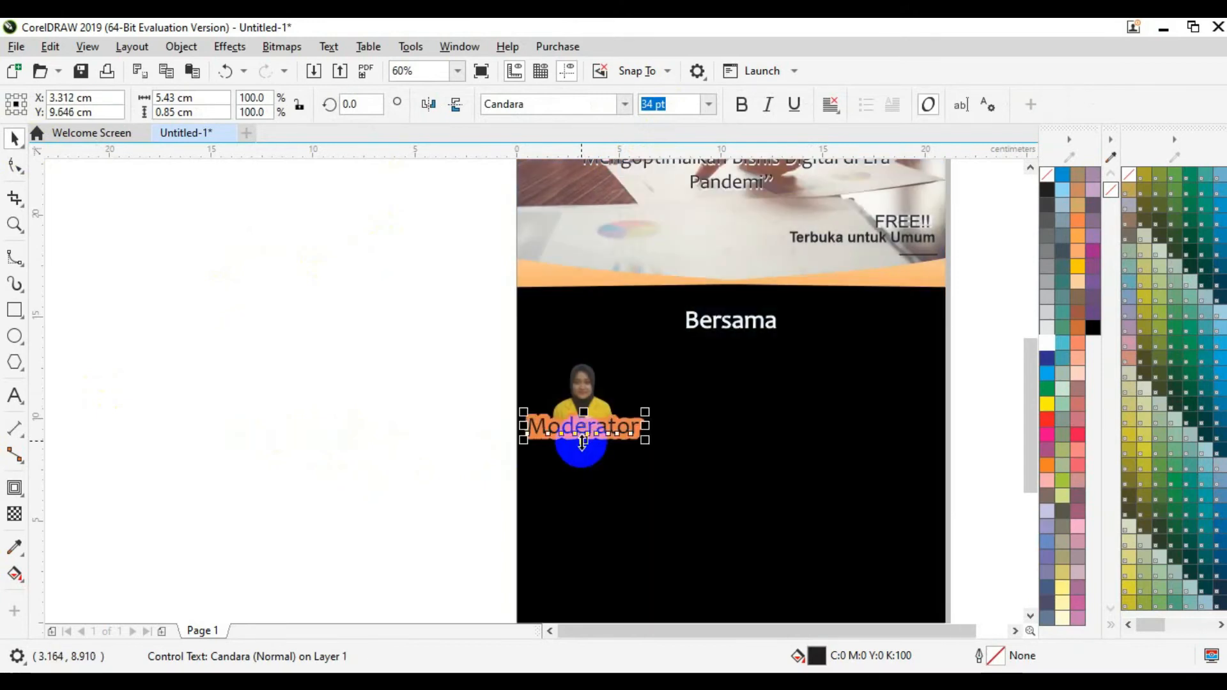
pyautogui.click(370, 435)
# Step: Enlarge the speaker photo to about 23.7% and position it just above the label
pyautogui.click(617, 369)
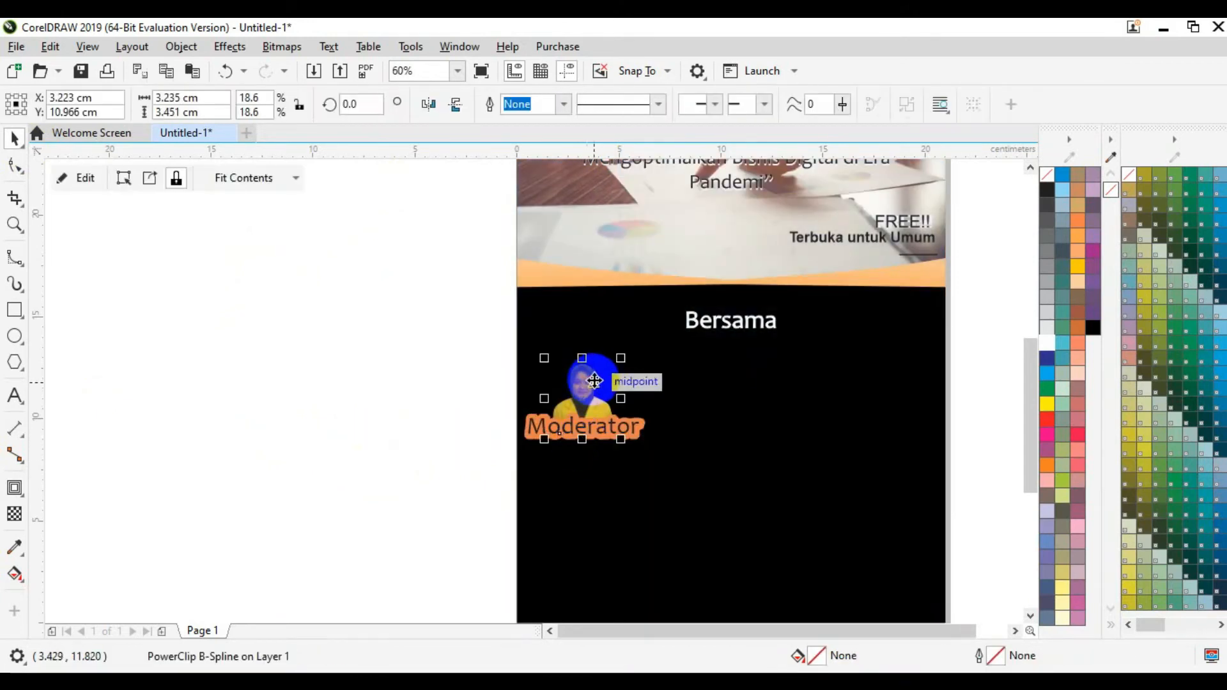
pyautogui.moveTo(622, 358); pyautogui.dragTo(641, 315)
pyautogui.moveTo(608, 412); pyautogui.dragTo(594, 399)
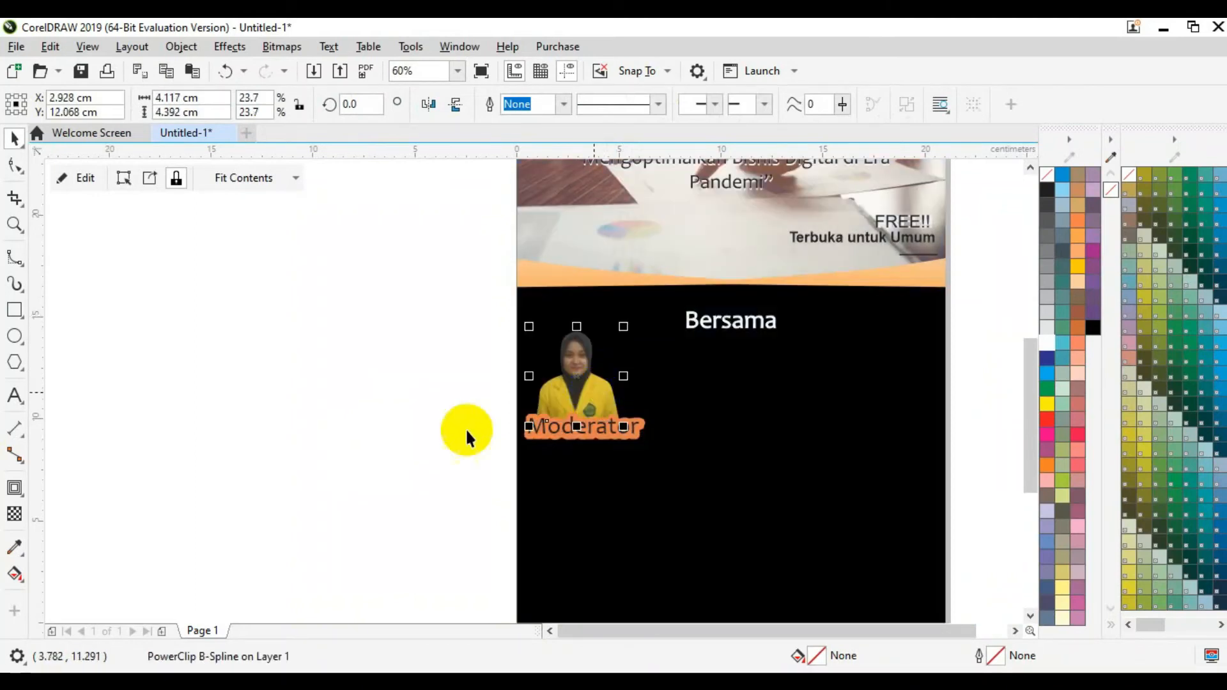
pyautogui.click(425, 439)
pyautogui.click(575, 388)
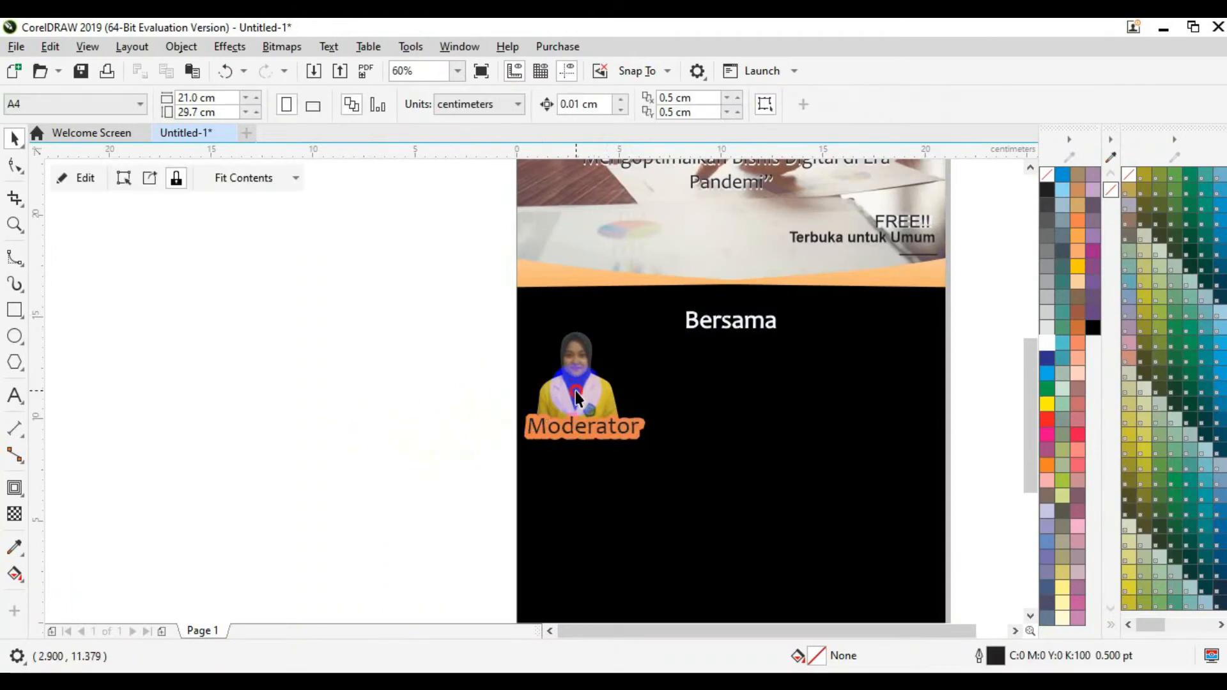
pyautogui.press('Right')
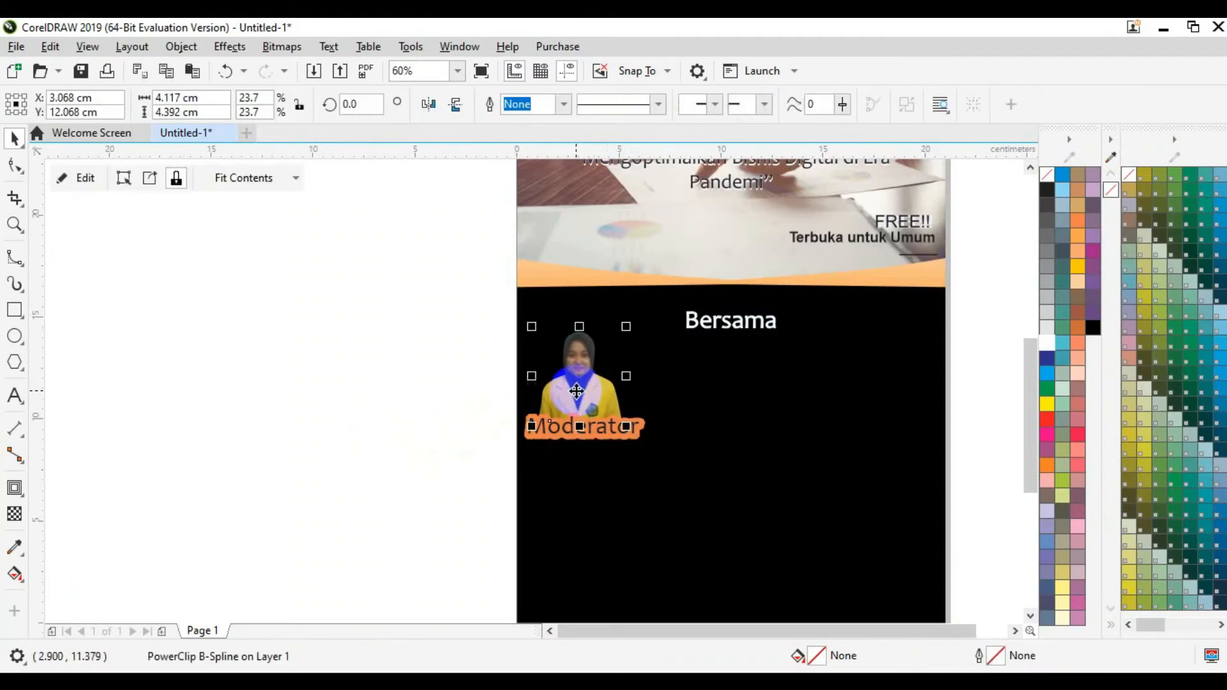
pyautogui.click(403, 403)
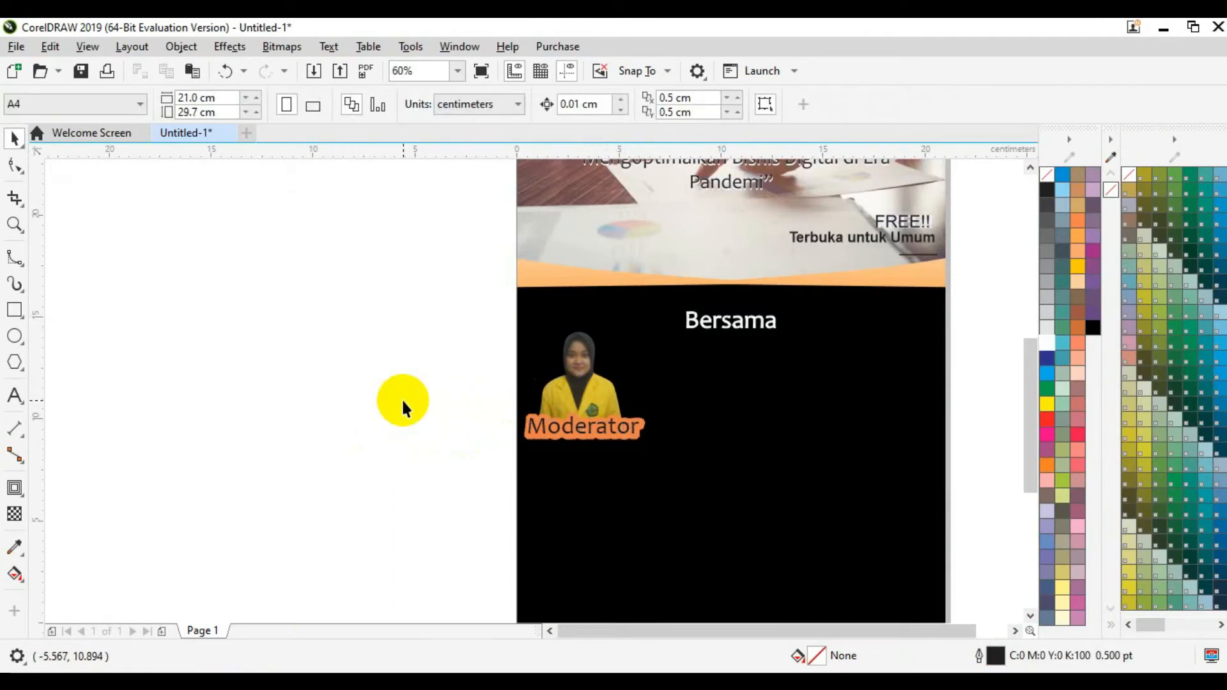
# Step: Type the moderator's full name as new text beside the page and size it 19 pt
pyautogui.click(14, 396)
pyautogui.click(144, 411)
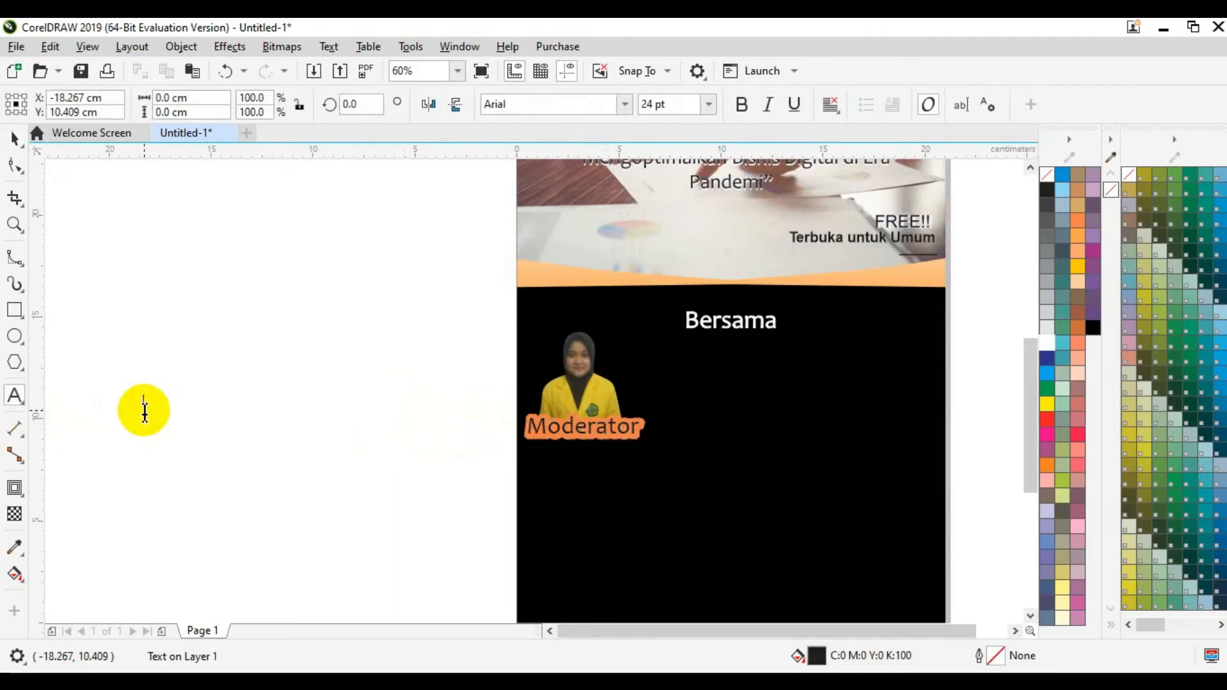
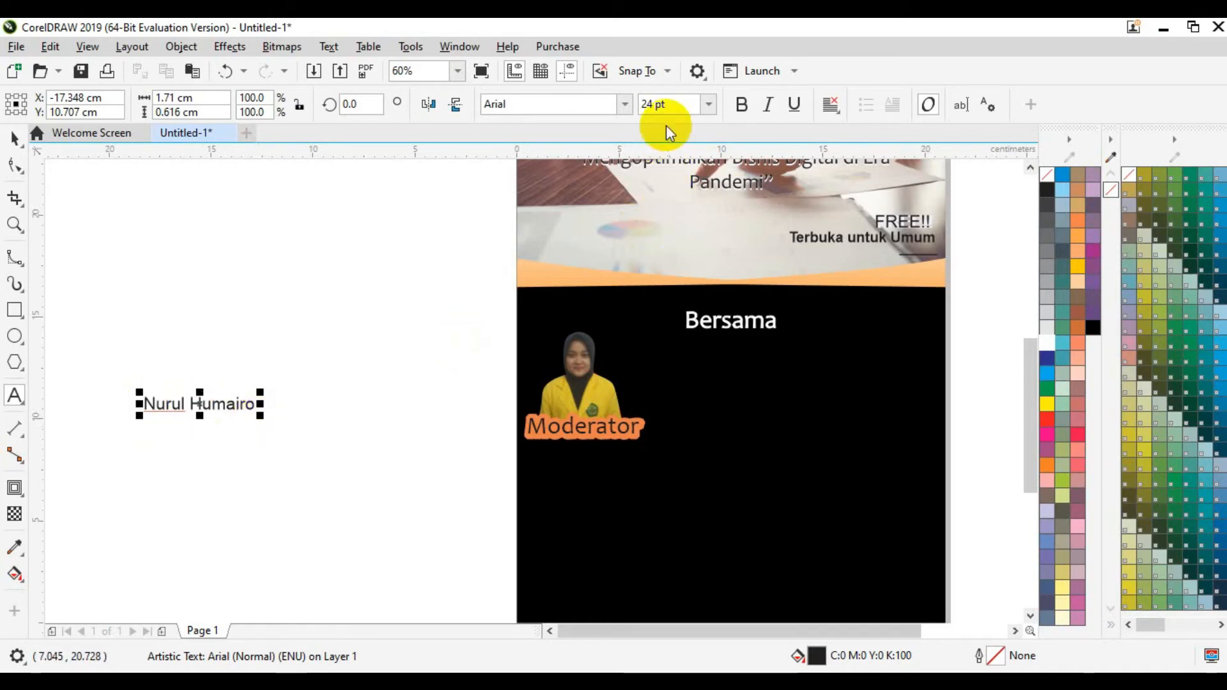
pyautogui.click(667, 102)
pyautogui.write('19')
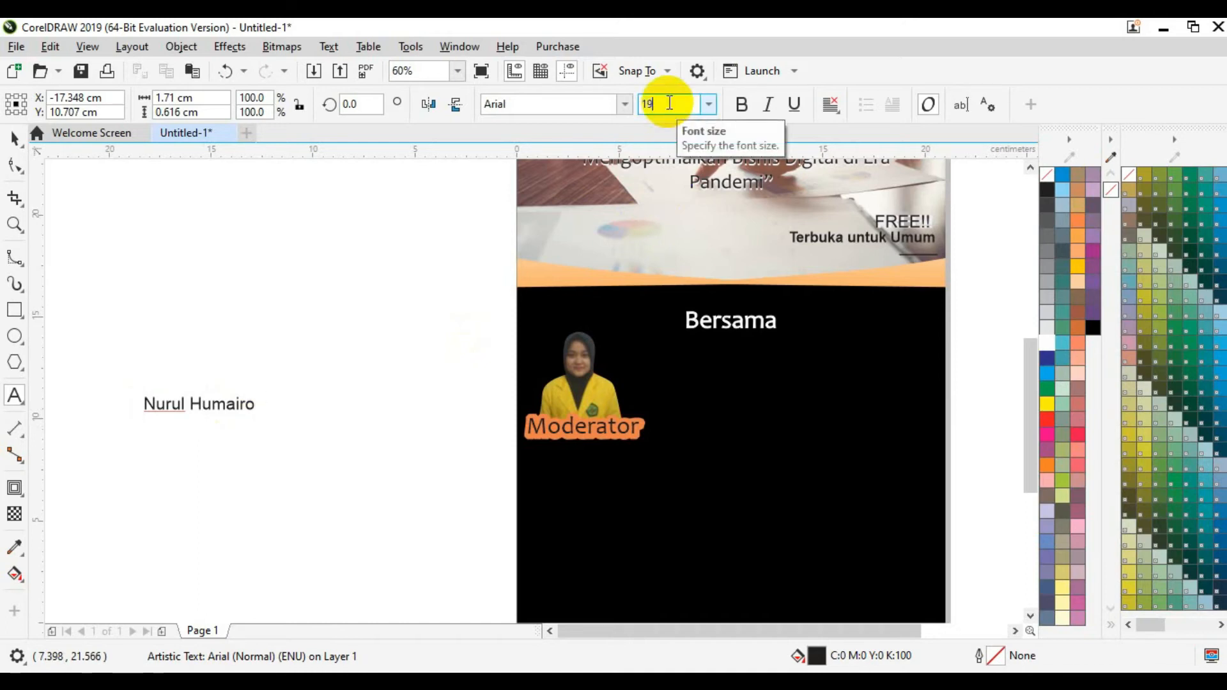
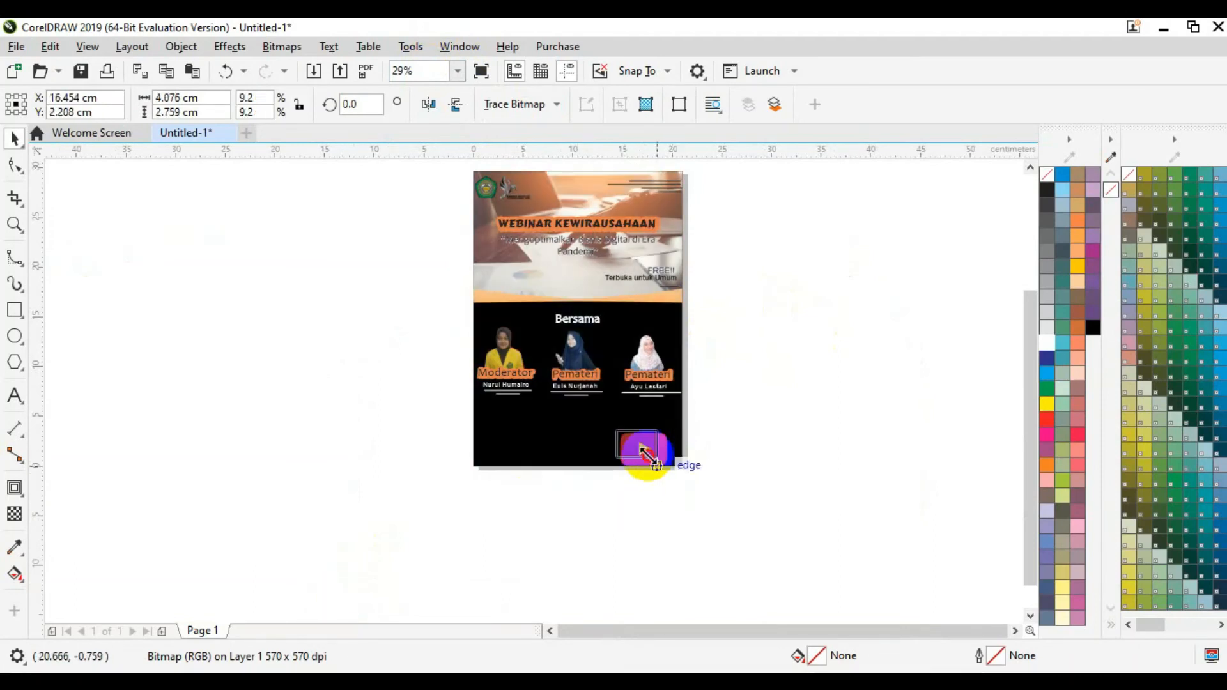
# Step: At 100% zoom, drag the YouTube logo up and right, below the three speakers
pyautogui.click(458, 71)
pyautogui.click(433, 215)
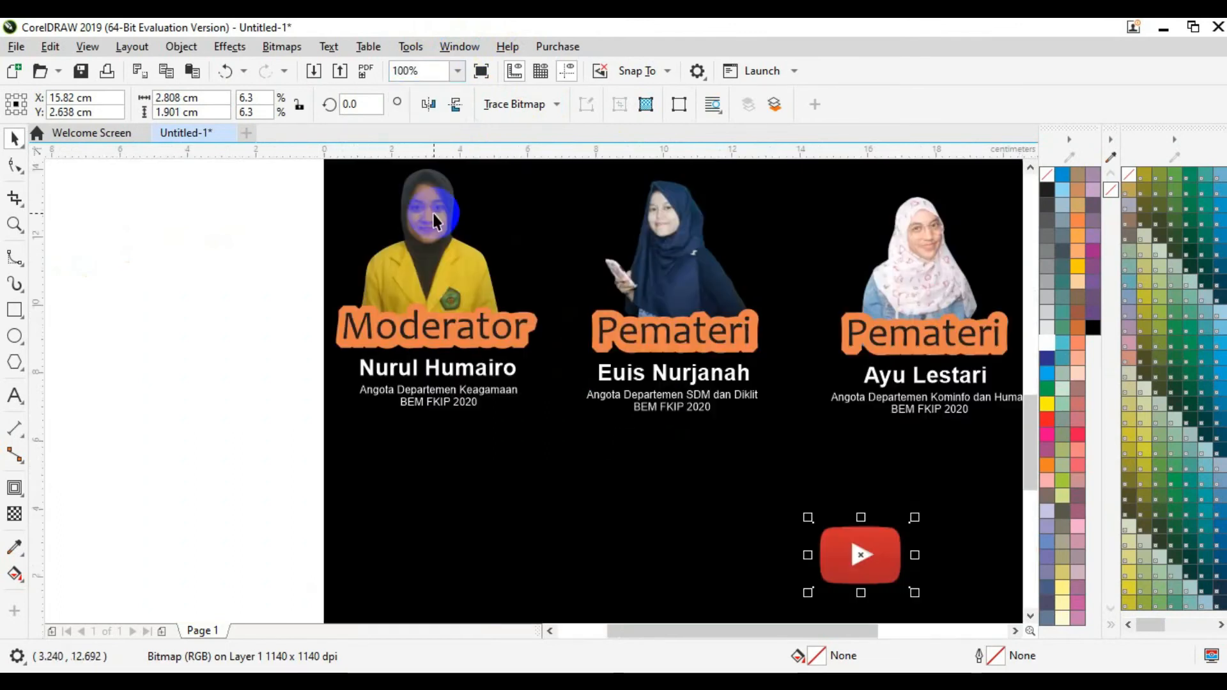
pyautogui.moveTo(830, 631); pyautogui.dragTo(881, 629)
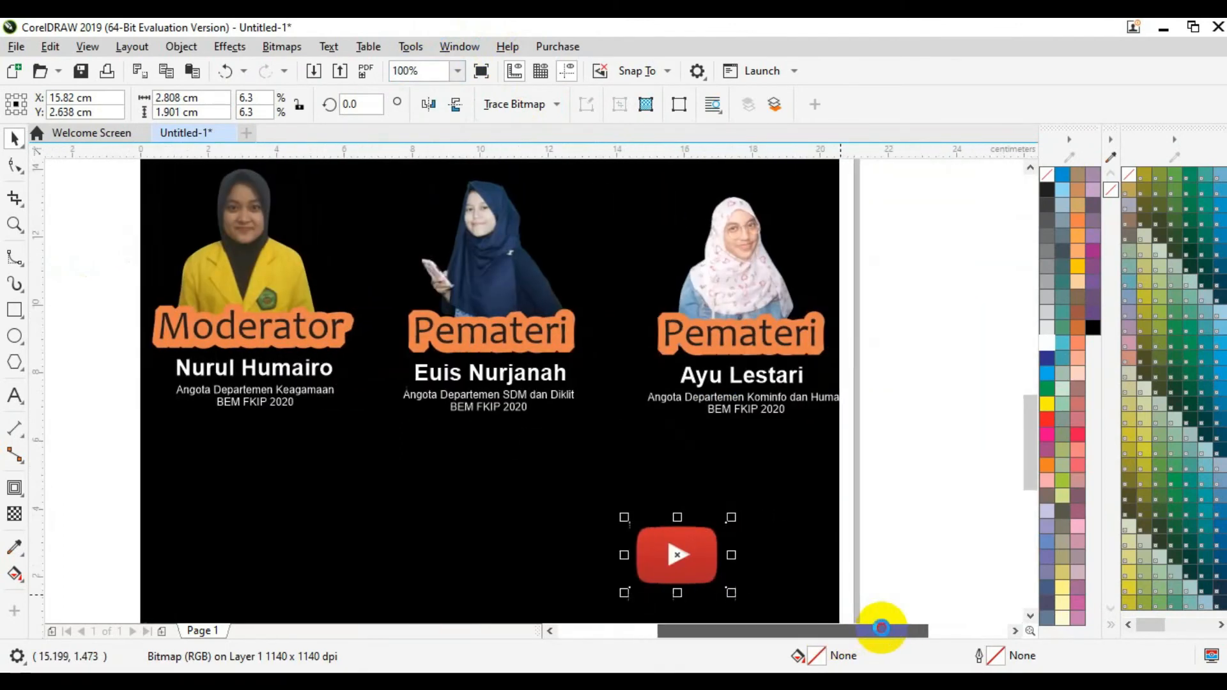
pyautogui.moveTo(1034, 430); pyautogui.dragTo(1036, 462)
pyautogui.moveTo(716, 402); pyautogui.dragTo(823, 329)
# Step: Type the two-line caption 'Live on YouTube Streaming' / 'BEM FKIP UNSIL' below the speakers
pyautogui.click(899, 389)
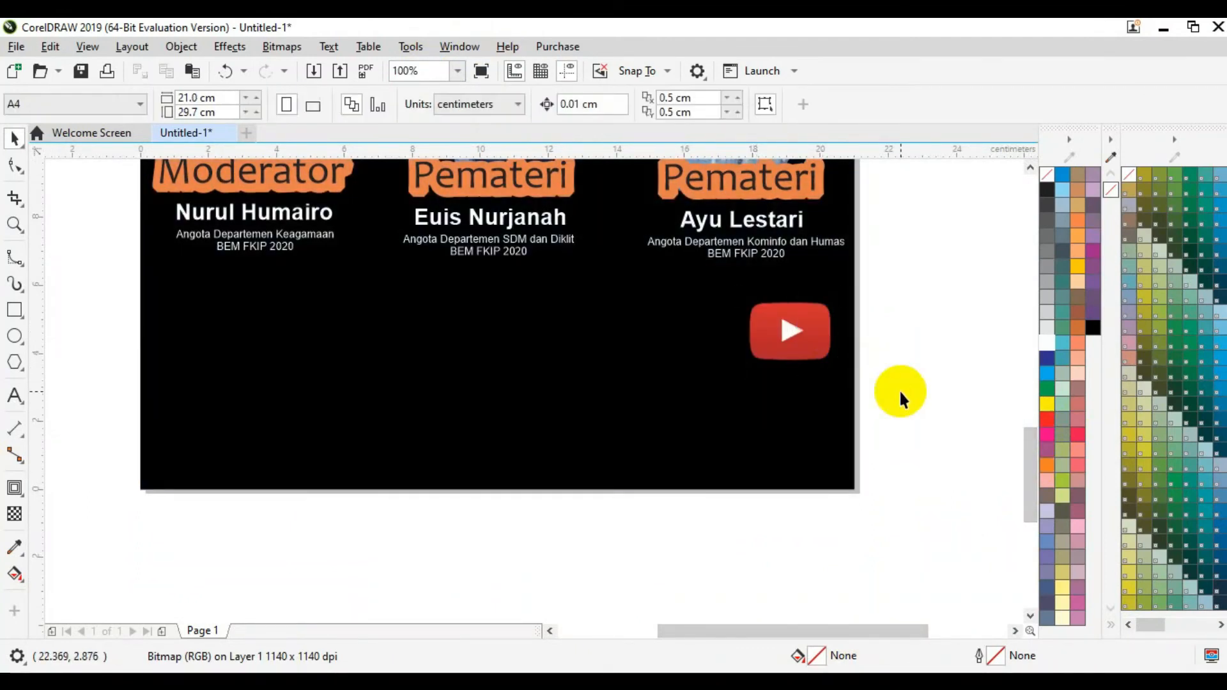
pyautogui.click(15, 396)
pyautogui.click(266, 370)
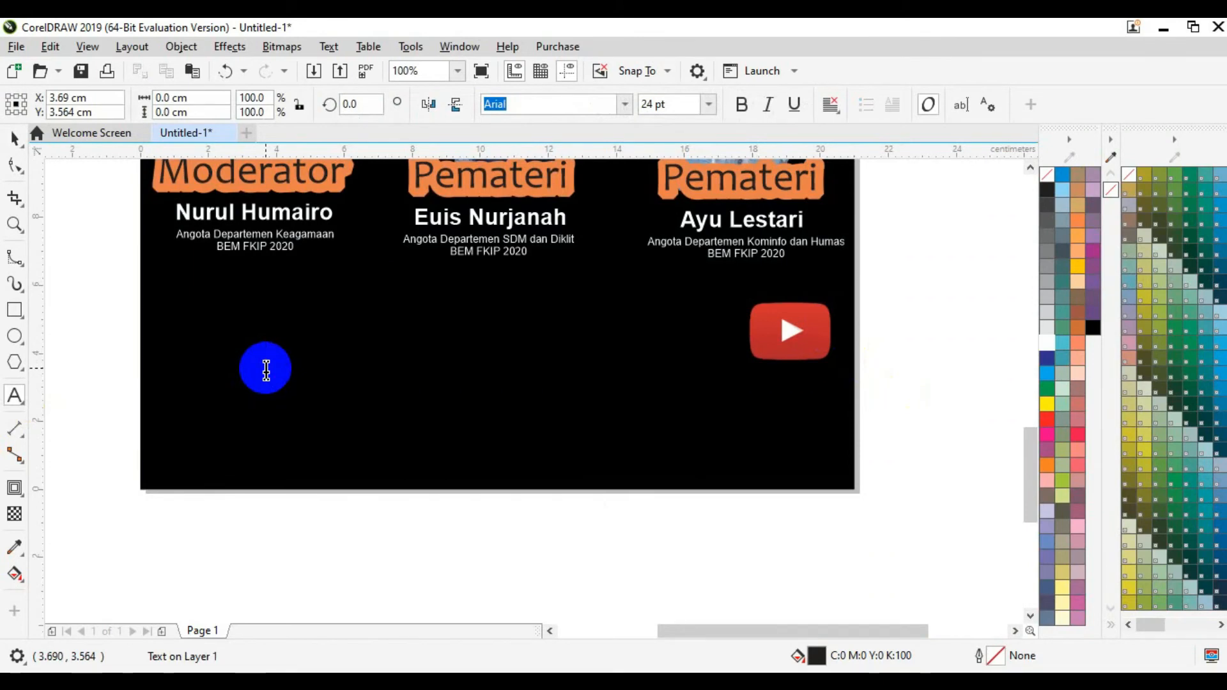
pyautogui.write('Live on You')
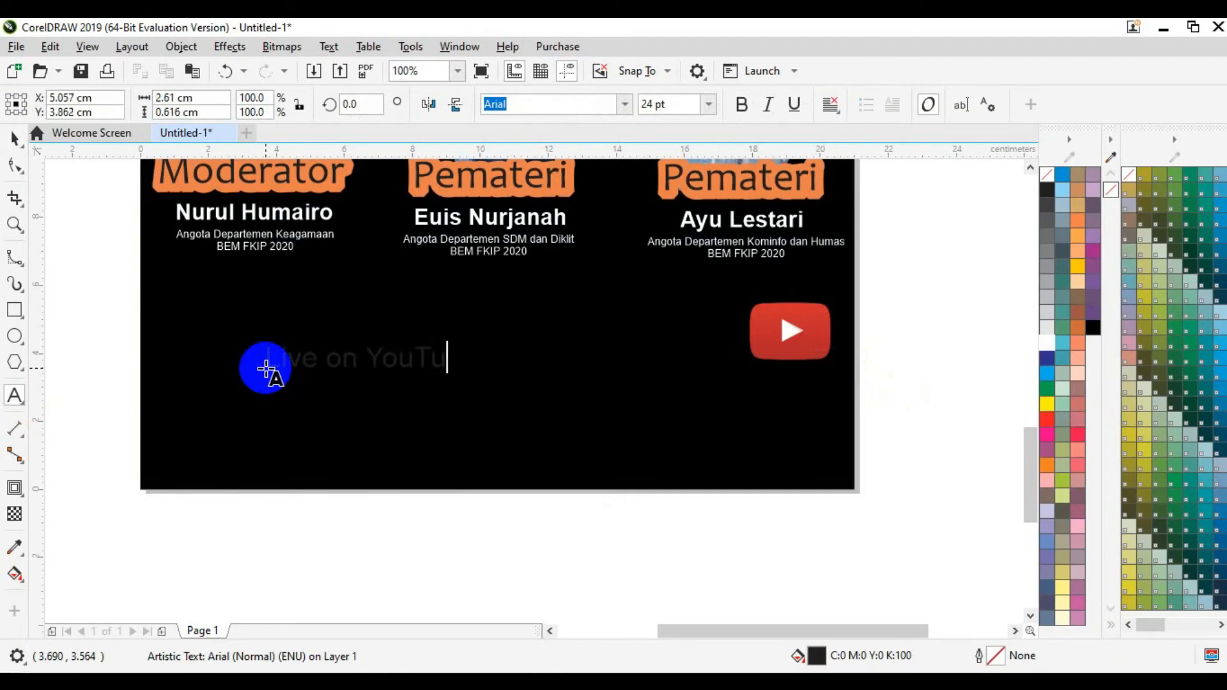
pyautogui.write('Tube BE')
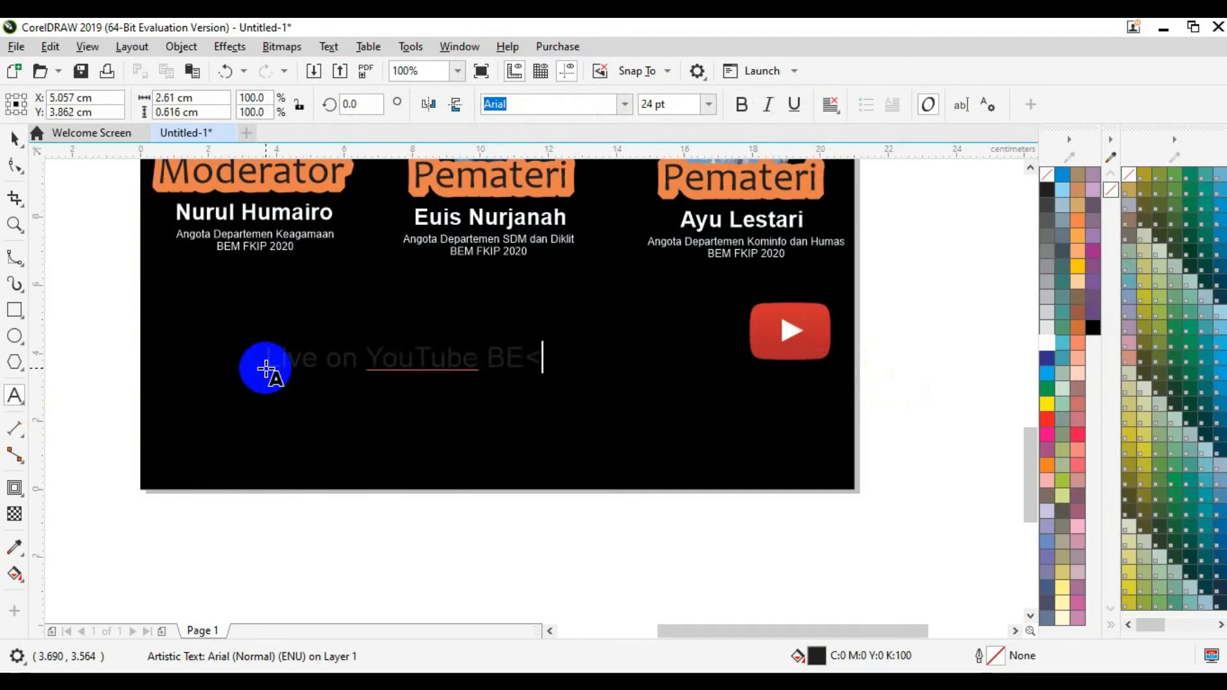
pyautogui.write('M FKIP')
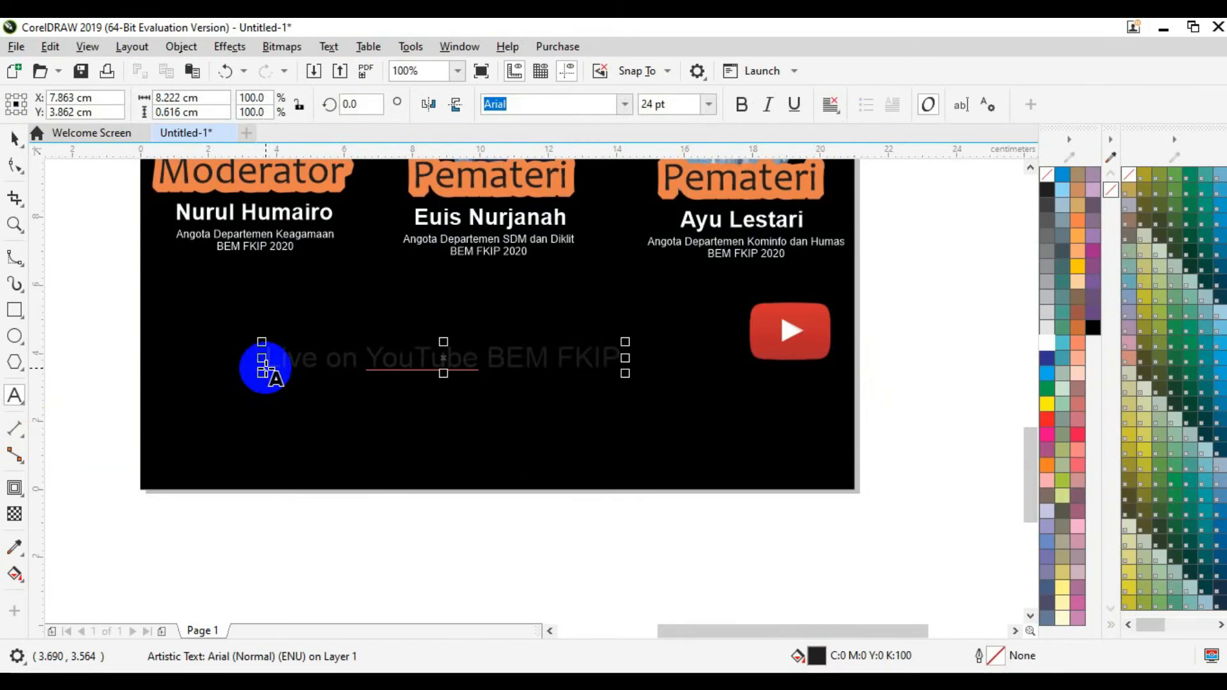
pyautogui.press('BackSpace')
pyautogui.press('BackSpace')
pyautogui.press('BackSpace')
pyautogui.press('BackSpace')
pyautogui.press('BackSpace')
pyautogui.press('BackSpace')
pyautogui.press('BackSpace')
pyautogui.press('BackSpace')
pyautogui.press('BackSpace')
pyautogui.write('S')
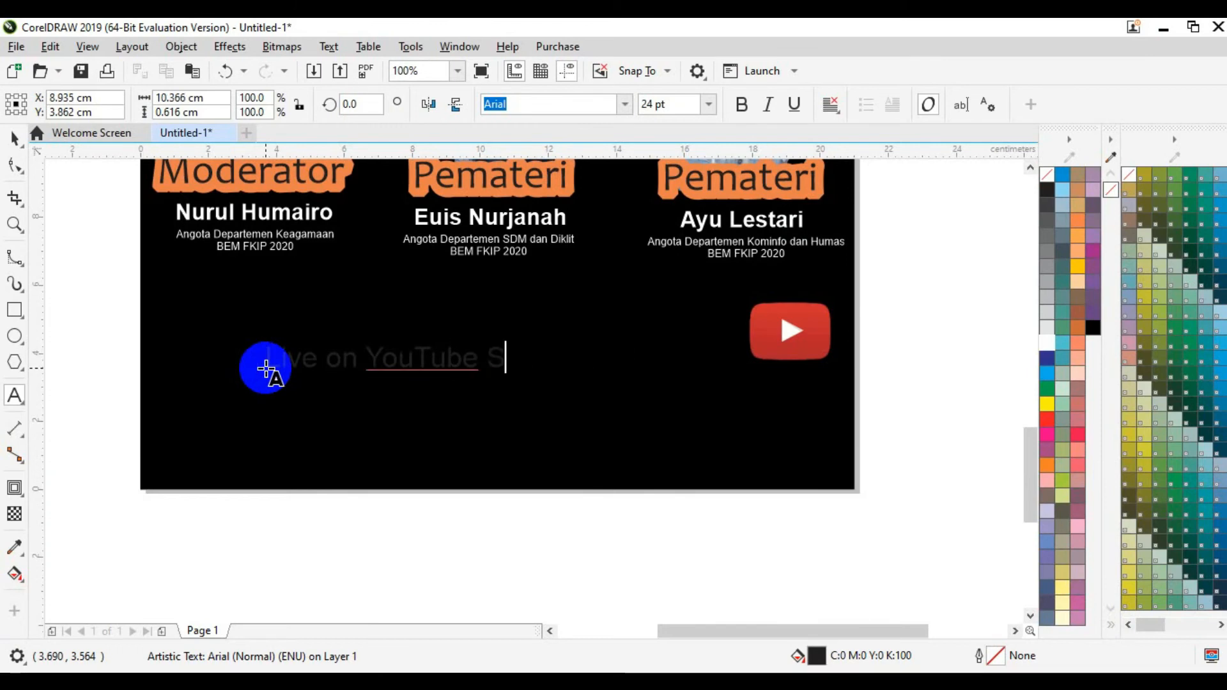
pyautogui.write('treaming')
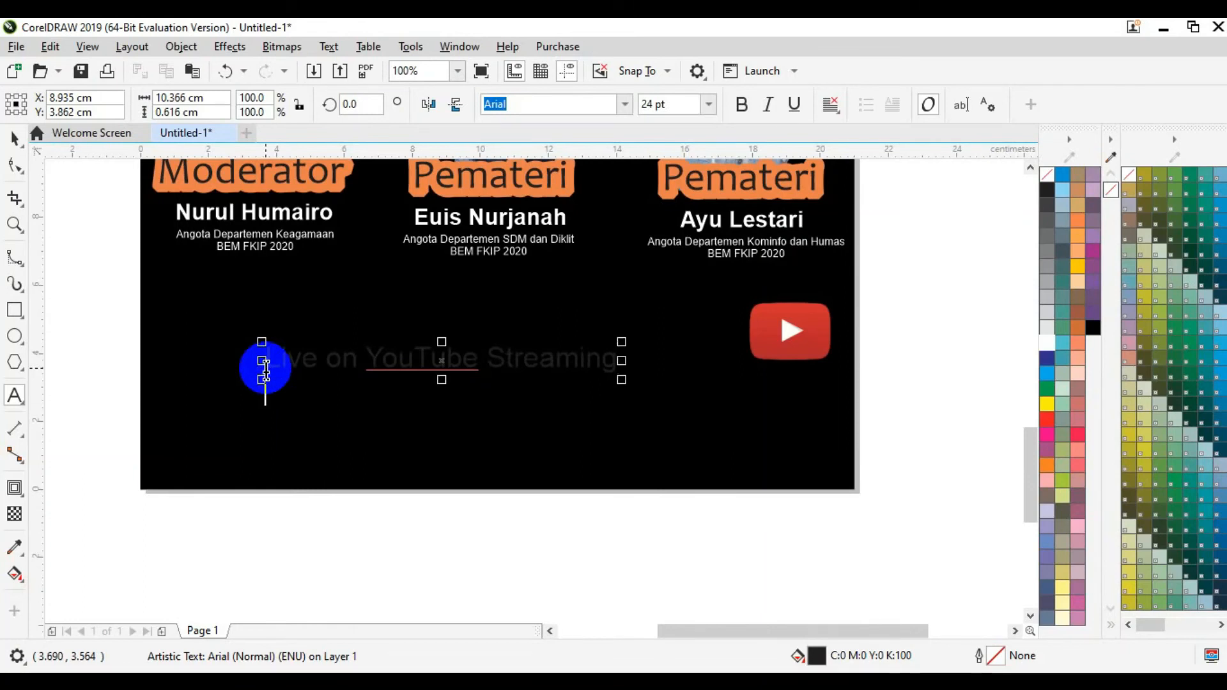
pyautogui.press('Return')
pyautogui.write('B')
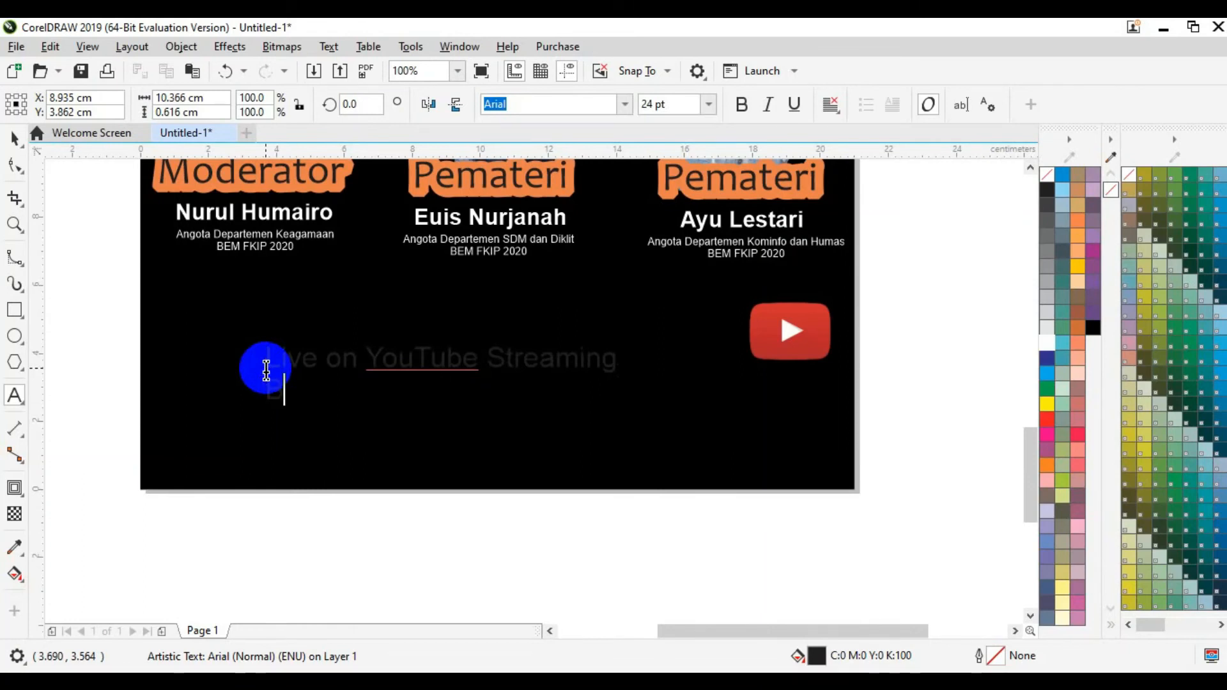
pyautogui.write('EM FKIP UNSIL')
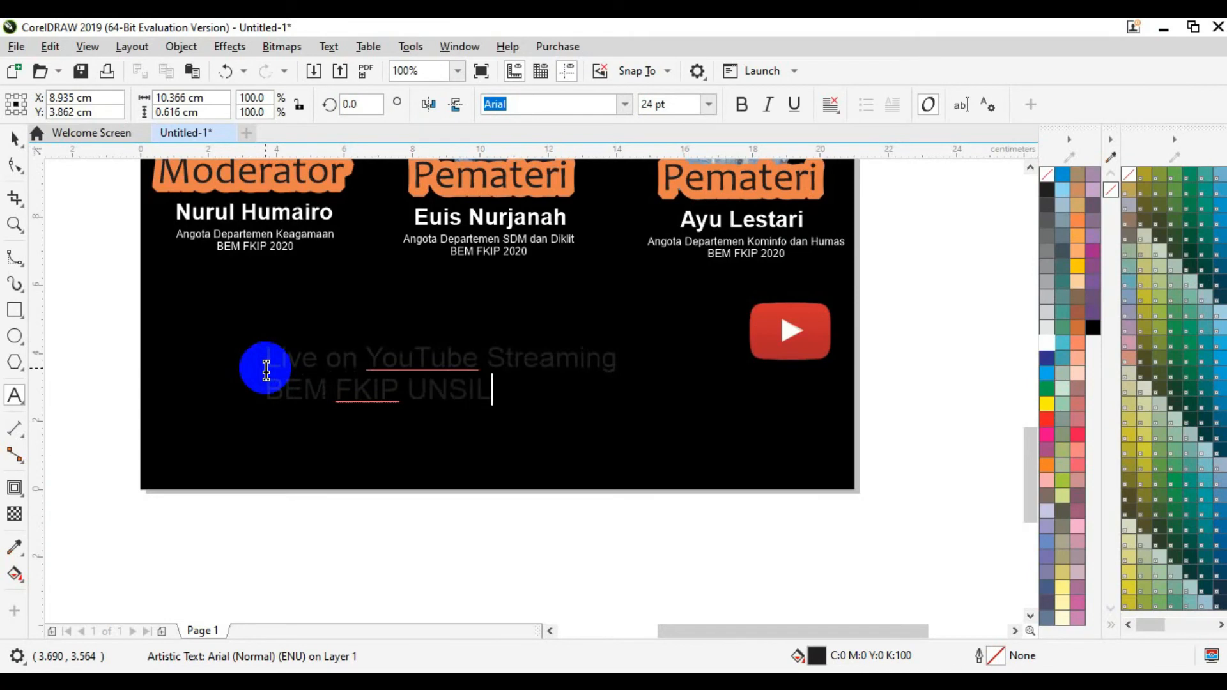
pyautogui.press('Escape')
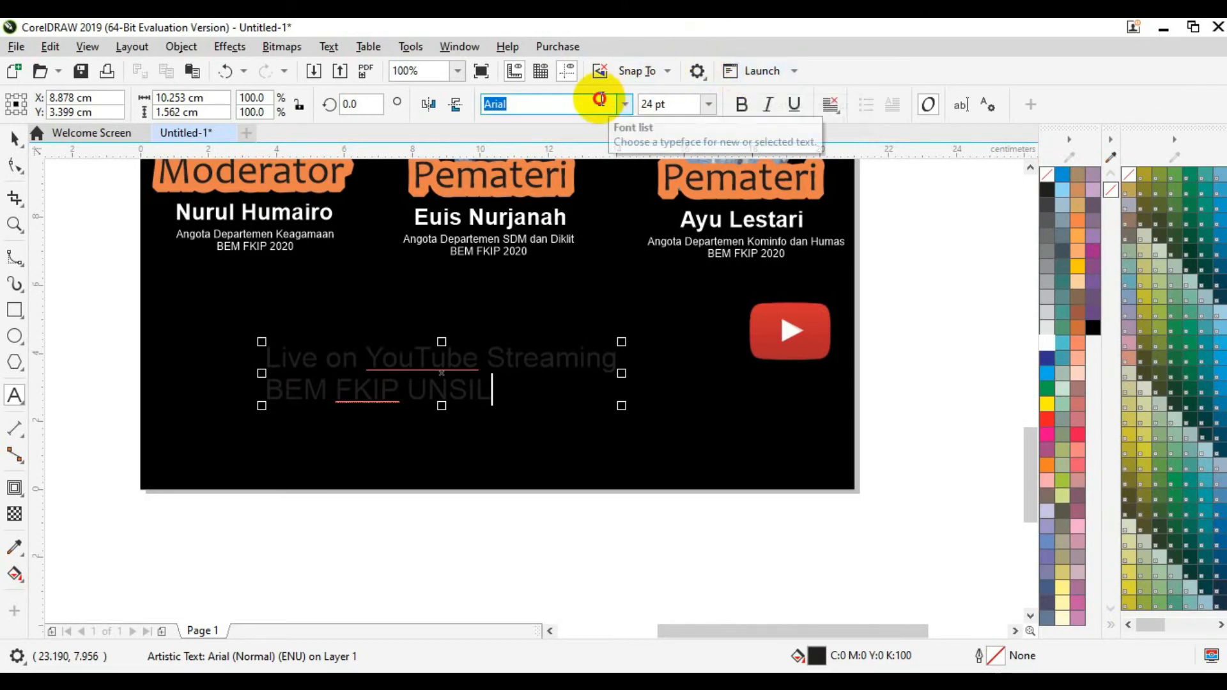
# Step: Set the caption font to Arial Rounded MT Bold and fill it white
pyautogui.write('Arial')
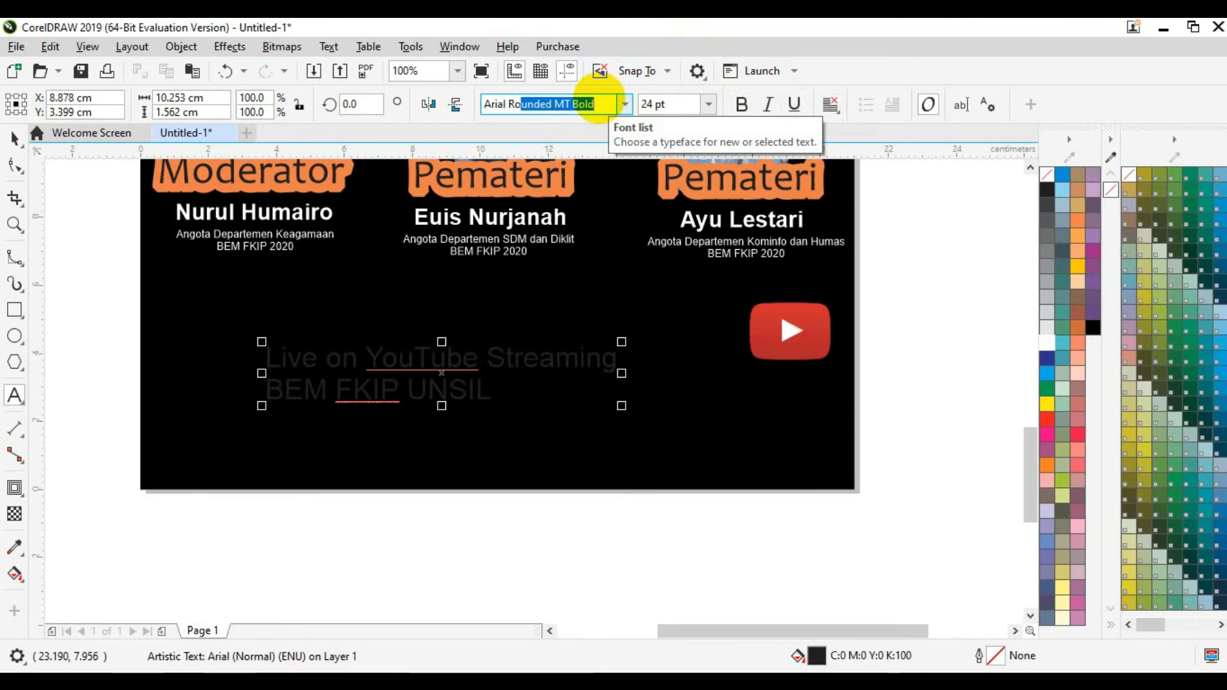
pyautogui.press('Return')
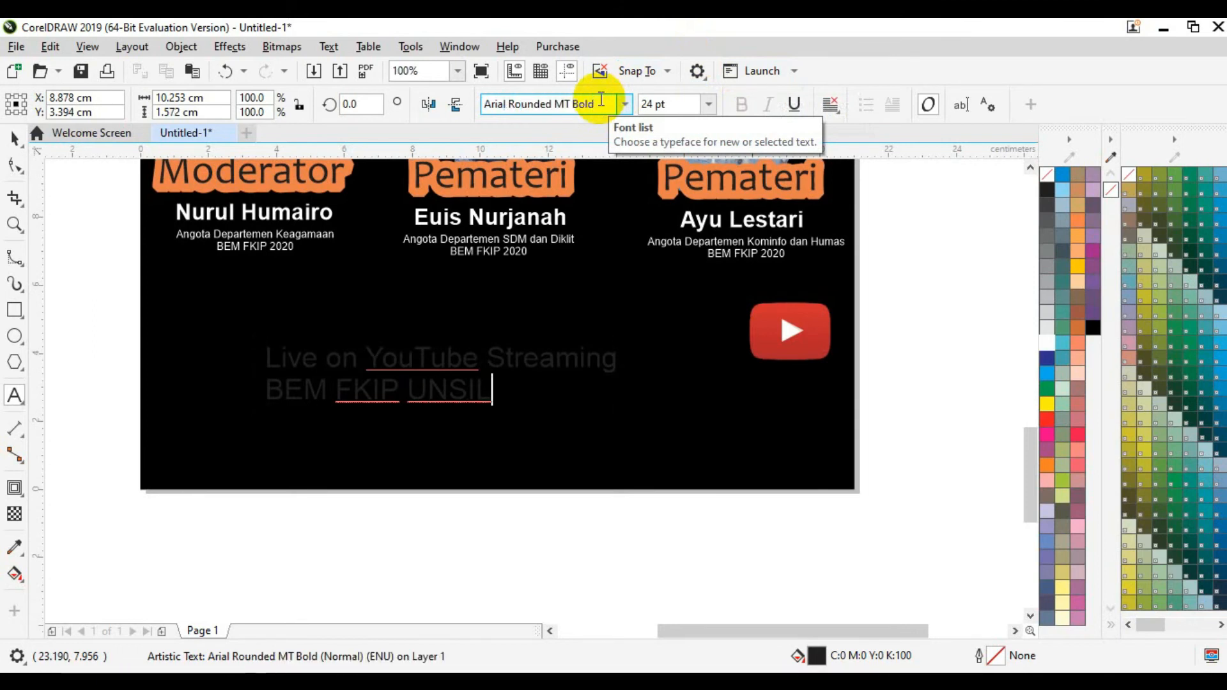
pyautogui.click(14, 137)
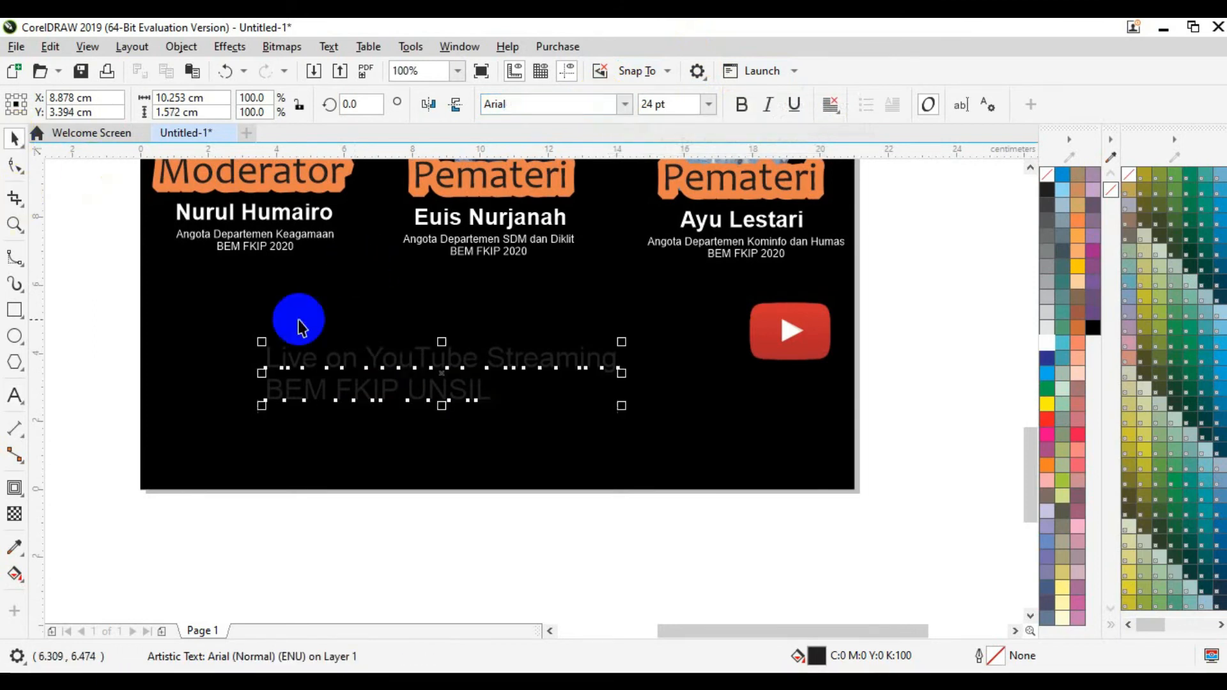
pyautogui.click(564, 102)
pyautogui.write('Arial ')
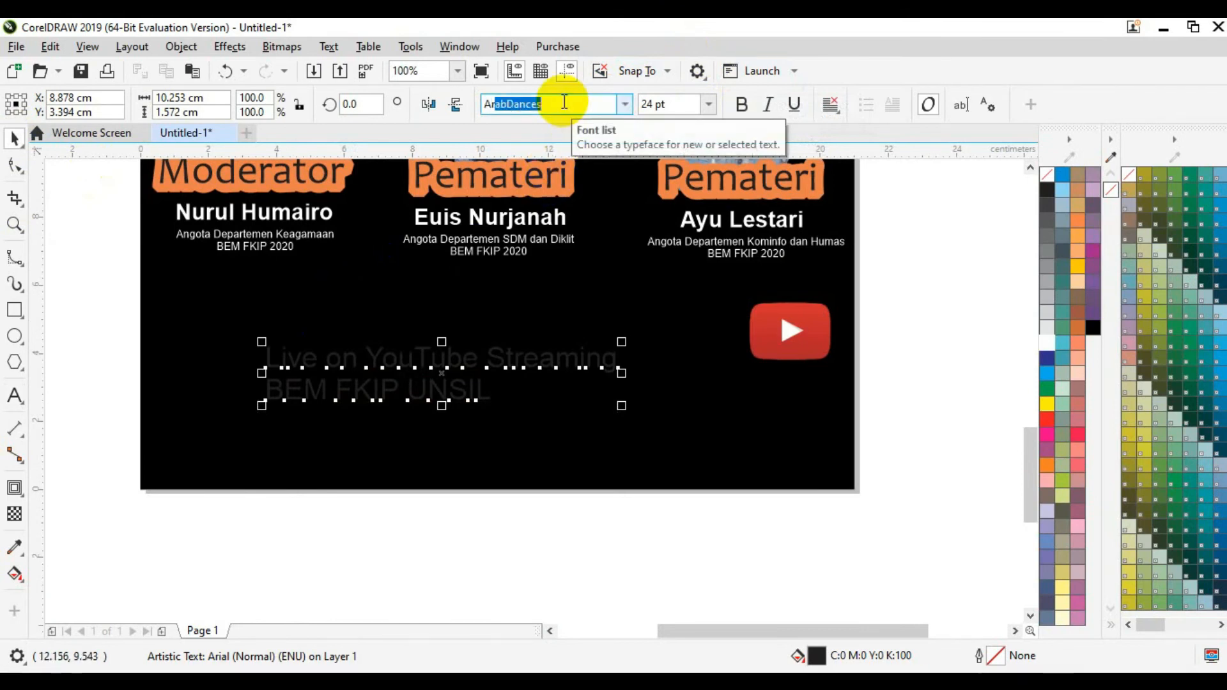
pyautogui.write('Rounded MT Bold')
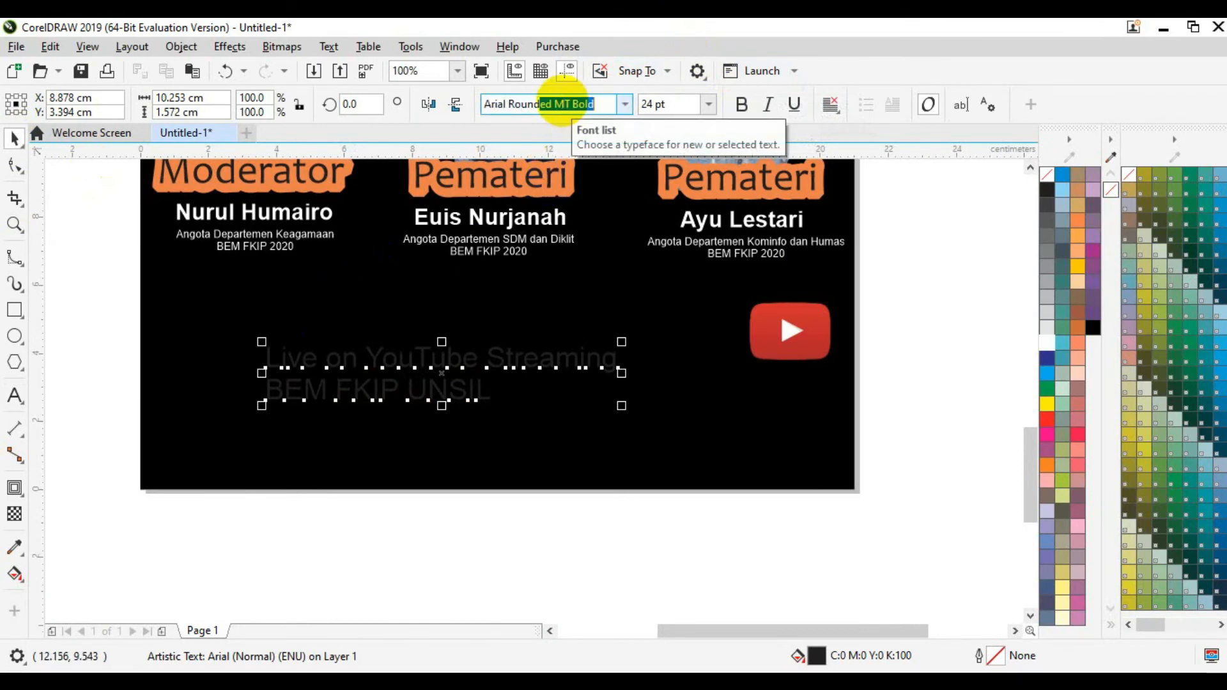
pyautogui.press('Return')
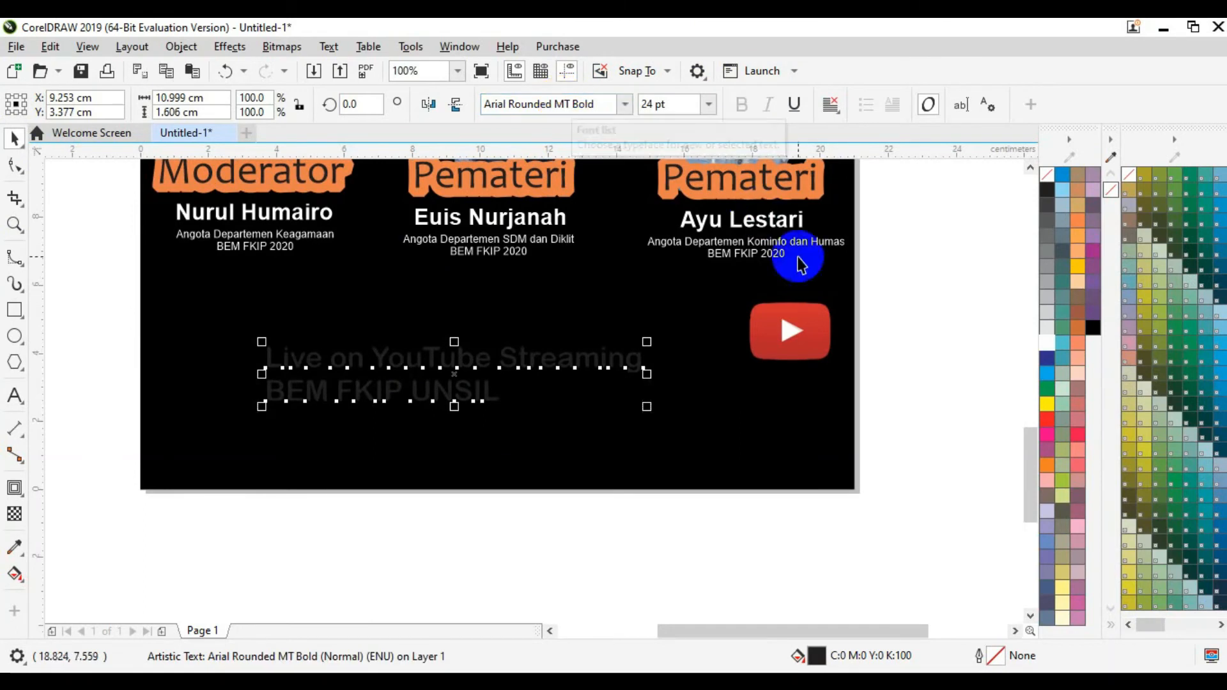
pyautogui.click(1048, 344)
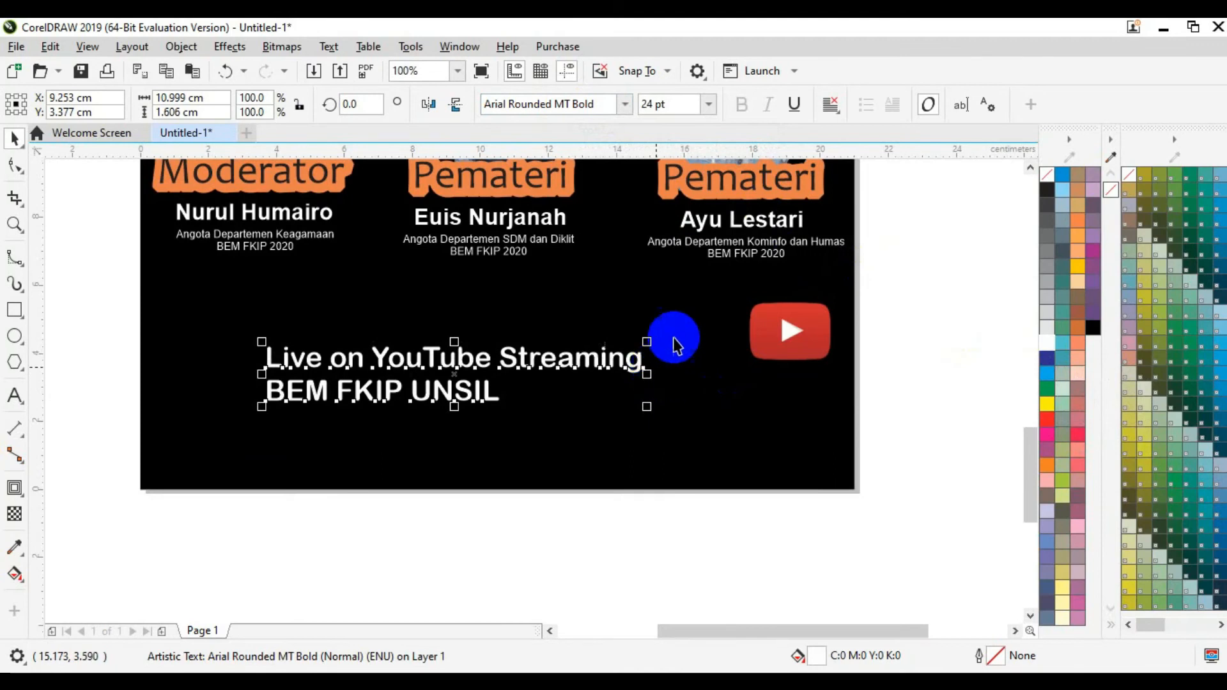
# Step: Resize the caption to 15 pt and move it beside the YouTube logo
pyautogui.click(668, 115)
pyautogui.doubleClick(676, 106)
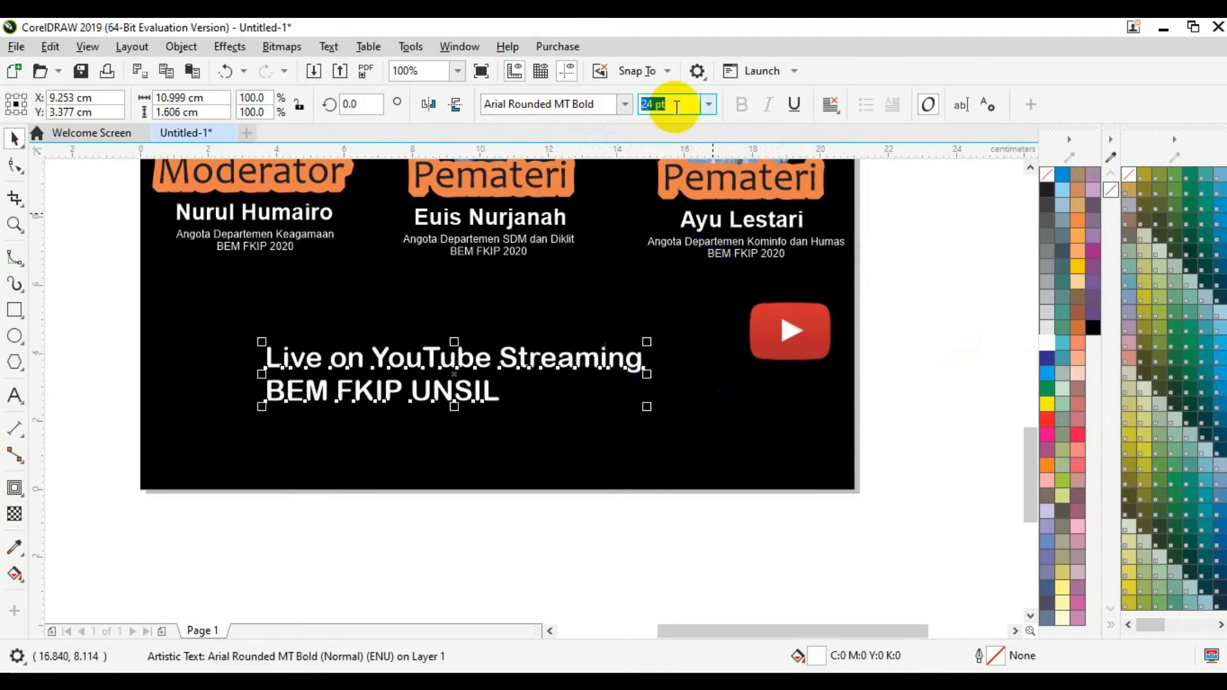
pyautogui.write('15')
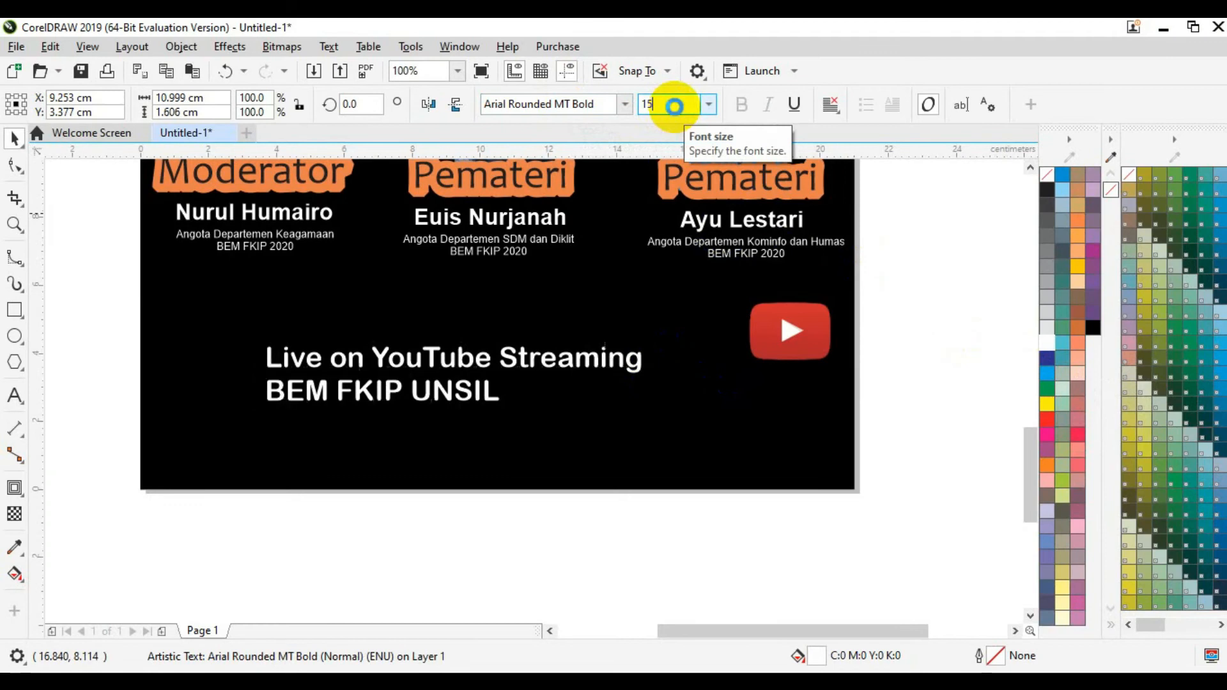
pyautogui.press('Return')
pyautogui.moveTo(464, 365); pyautogui.dragTo(707, 329)
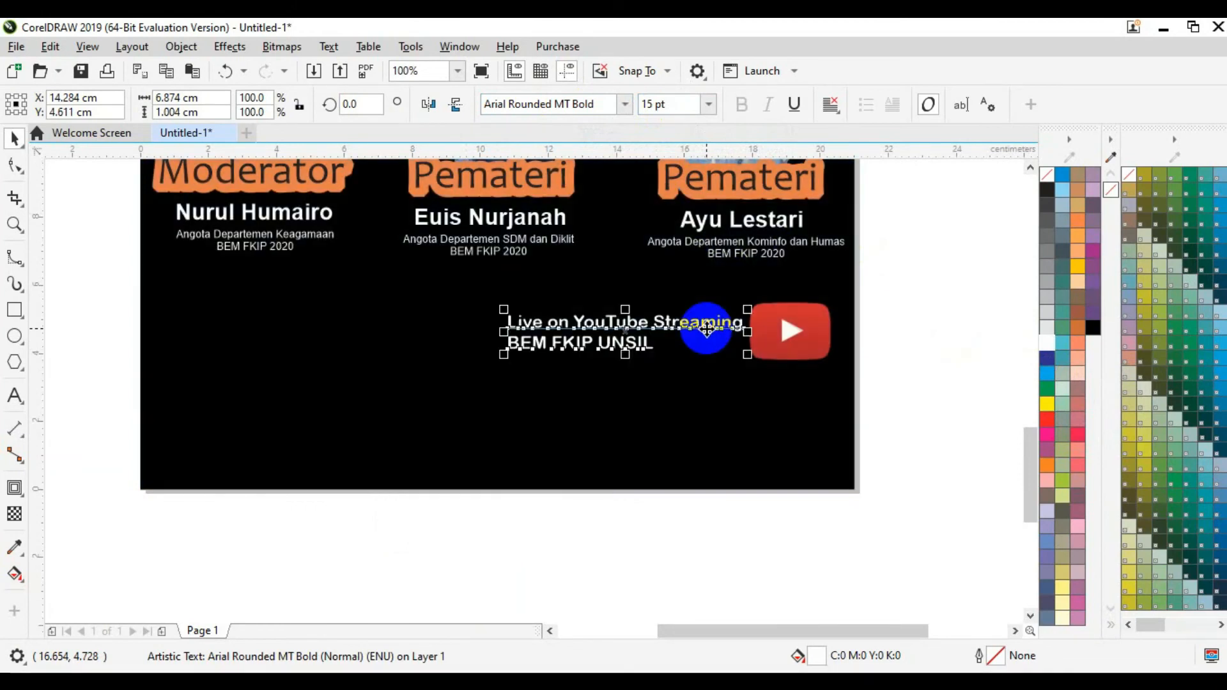
# Step: Right-align the caption's two lines and nudge the YouTube logo slightly right
pyautogui.click(838, 115)
pyautogui.click(853, 186)
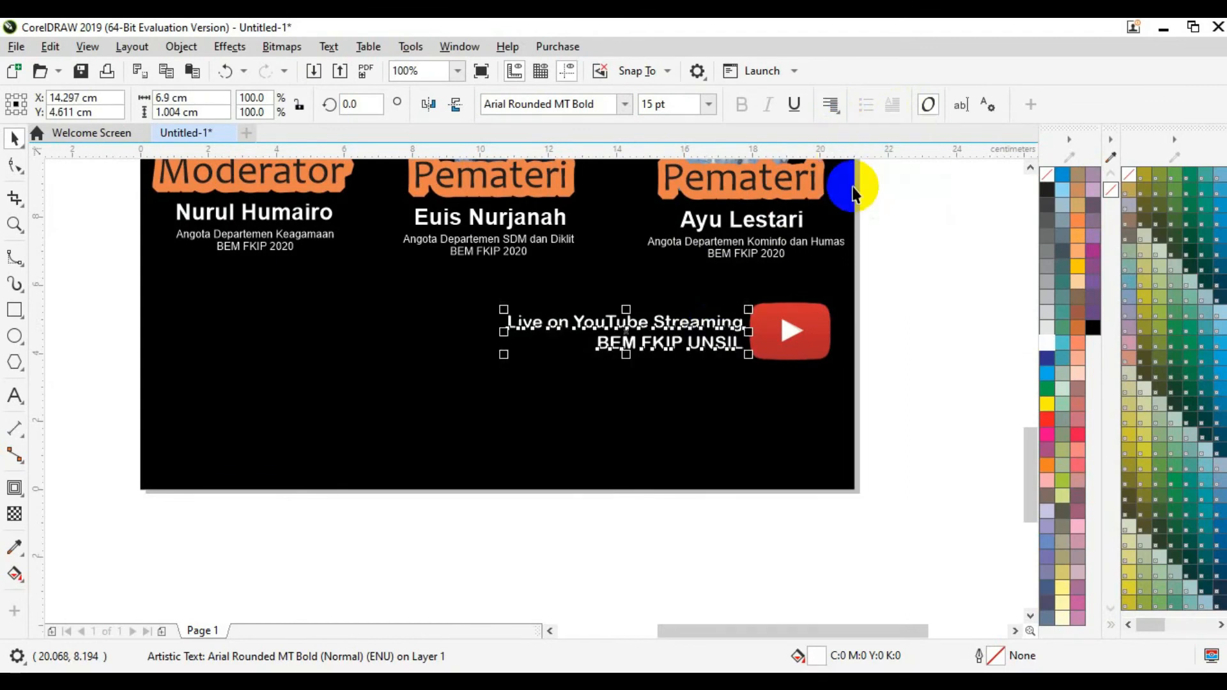
pyautogui.click(921, 309)
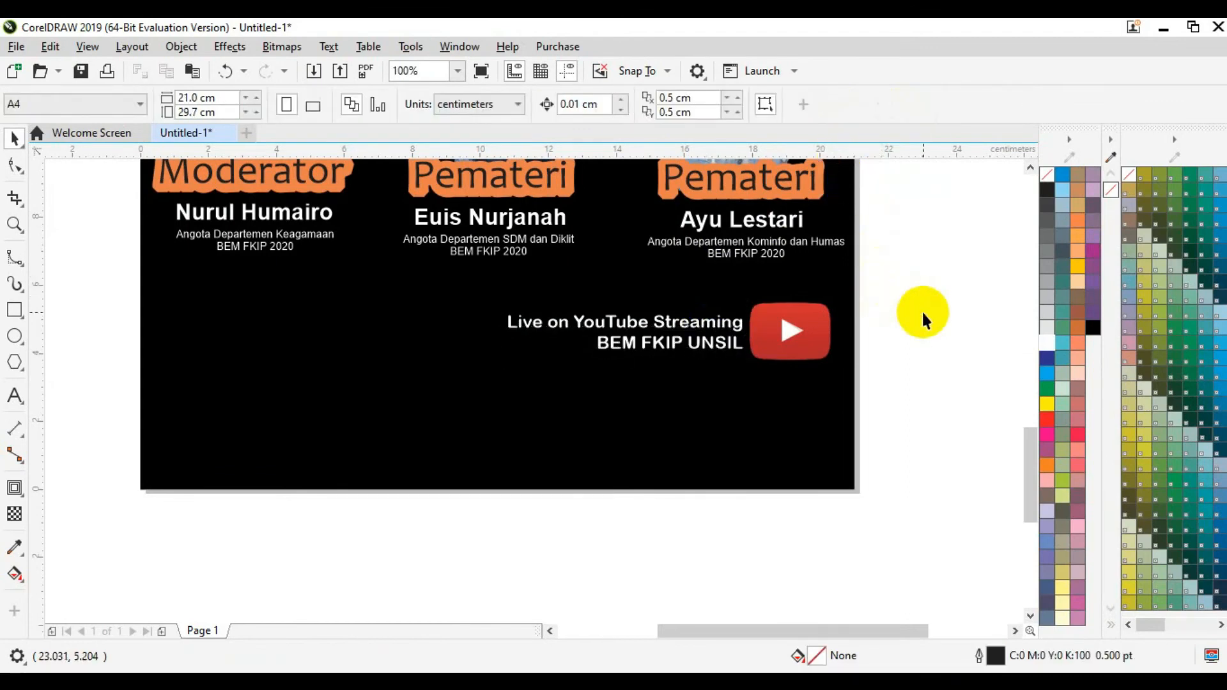
pyautogui.click(783, 326)
pyautogui.moveTo(783, 326); pyautogui.dragTo(787, 326)
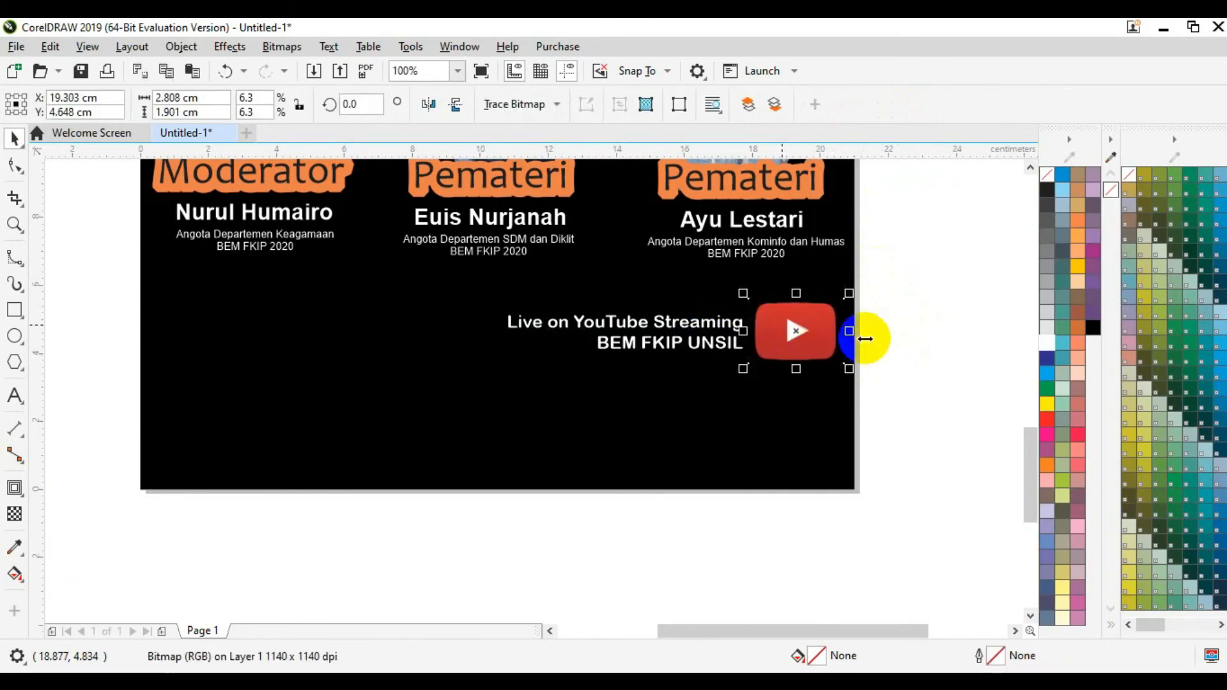
pyautogui.click(882, 345)
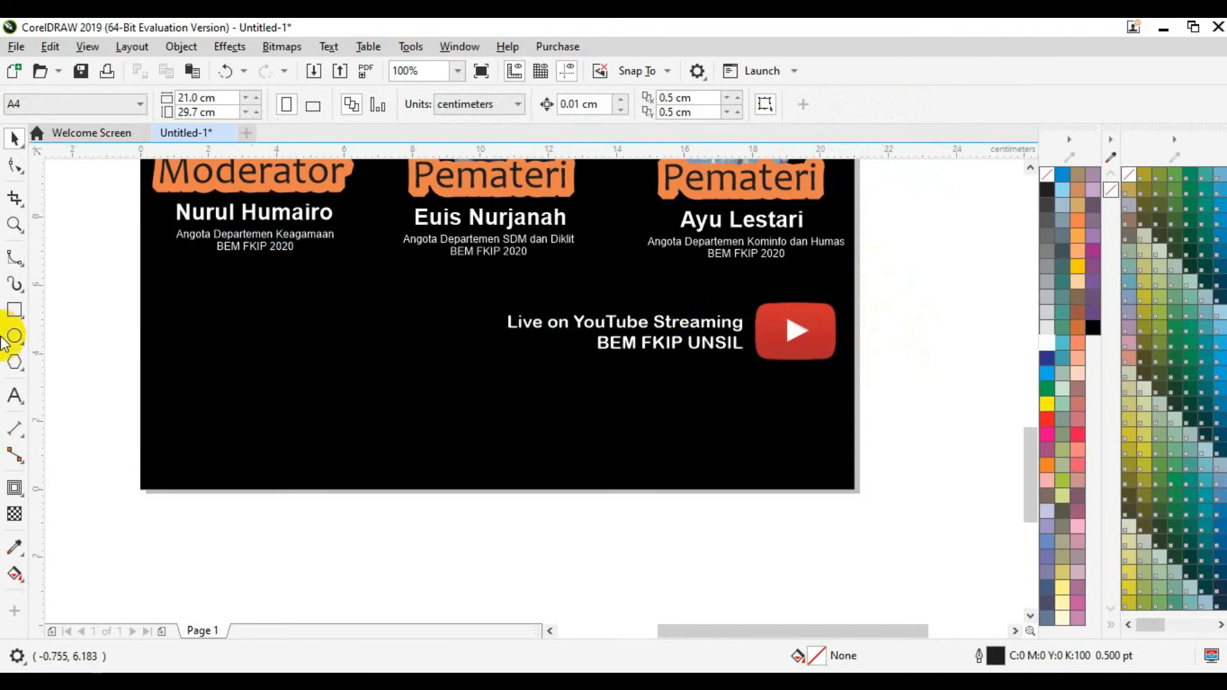
# Step: Type 'Minggu, 09 Agustus 2020' with a second line 'Pukul 09.00 WIB' below the caption
pyautogui.click(14, 395)
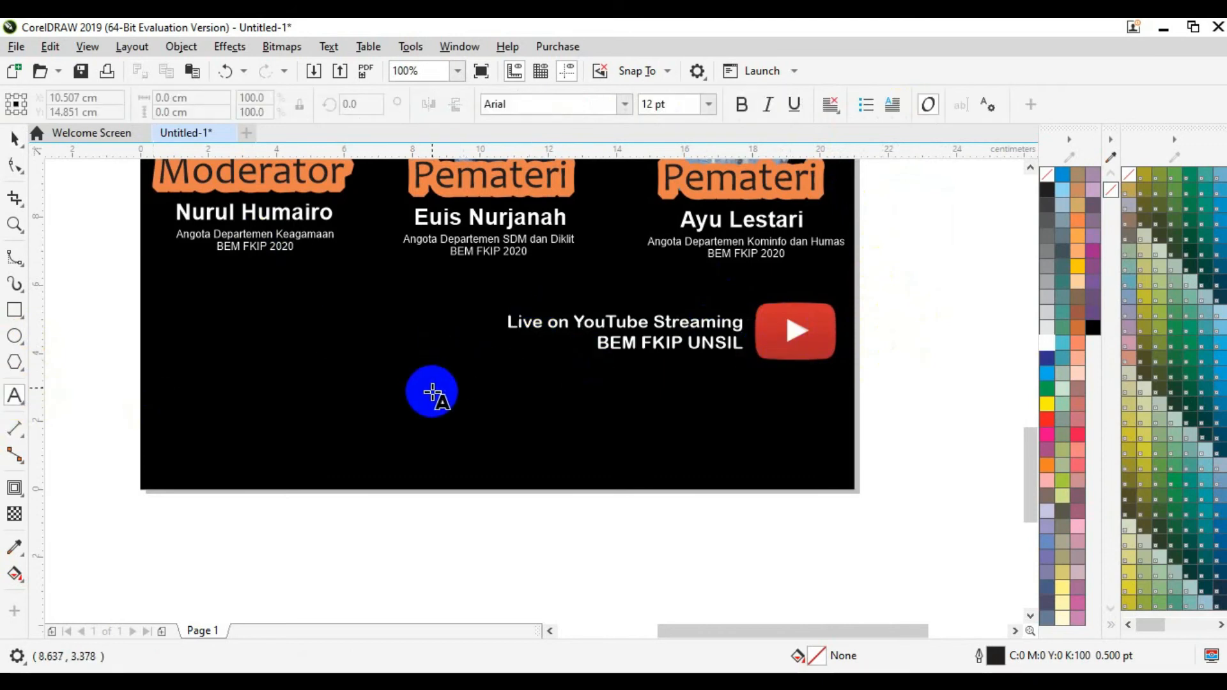
pyautogui.click(431, 392)
pyautogui.write('Minggu')
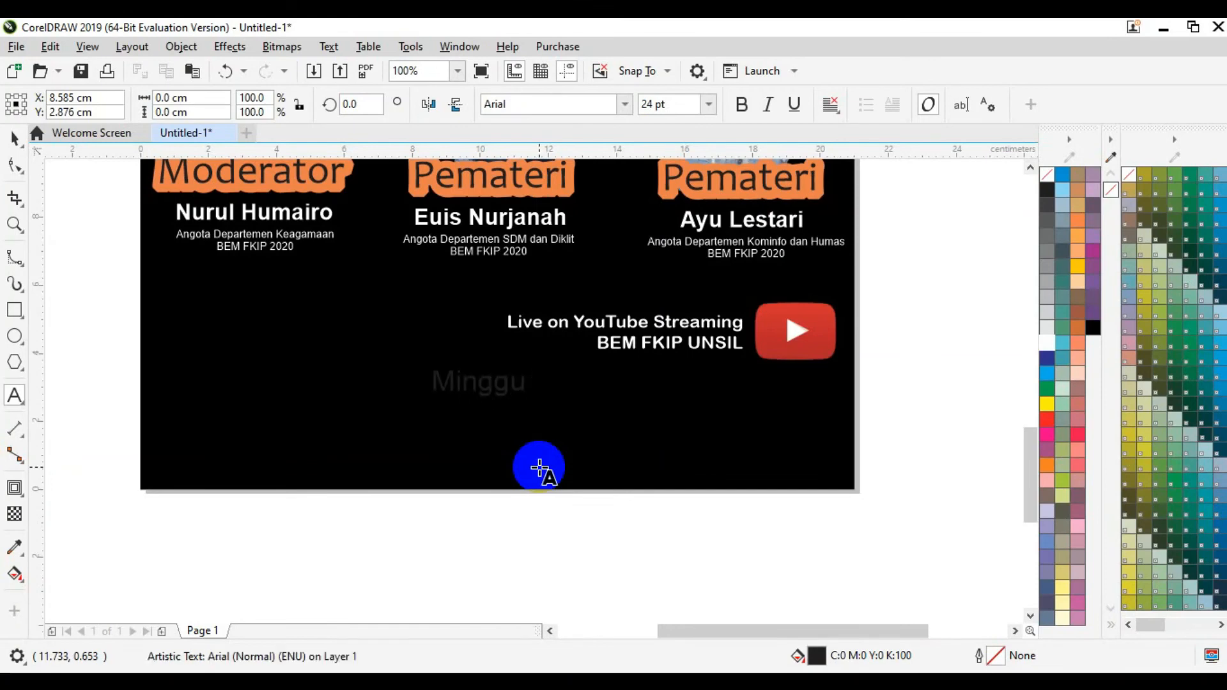
pyautogui.write(', 08')
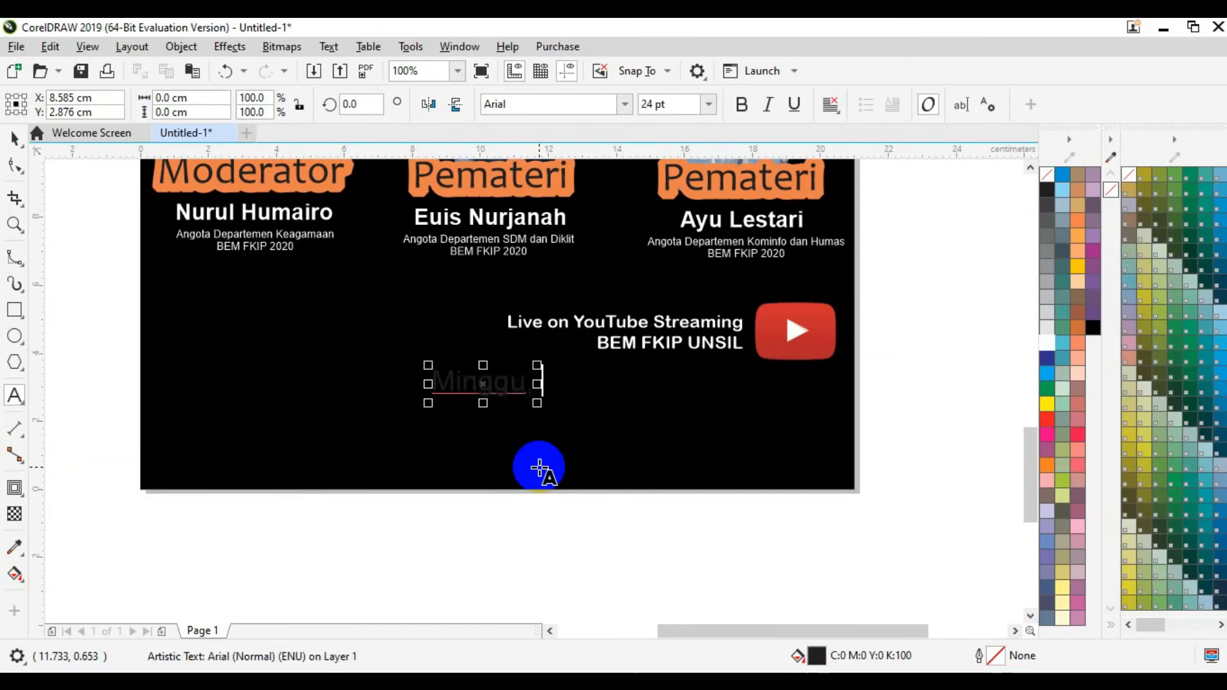
pyautogui.write(' Ag')
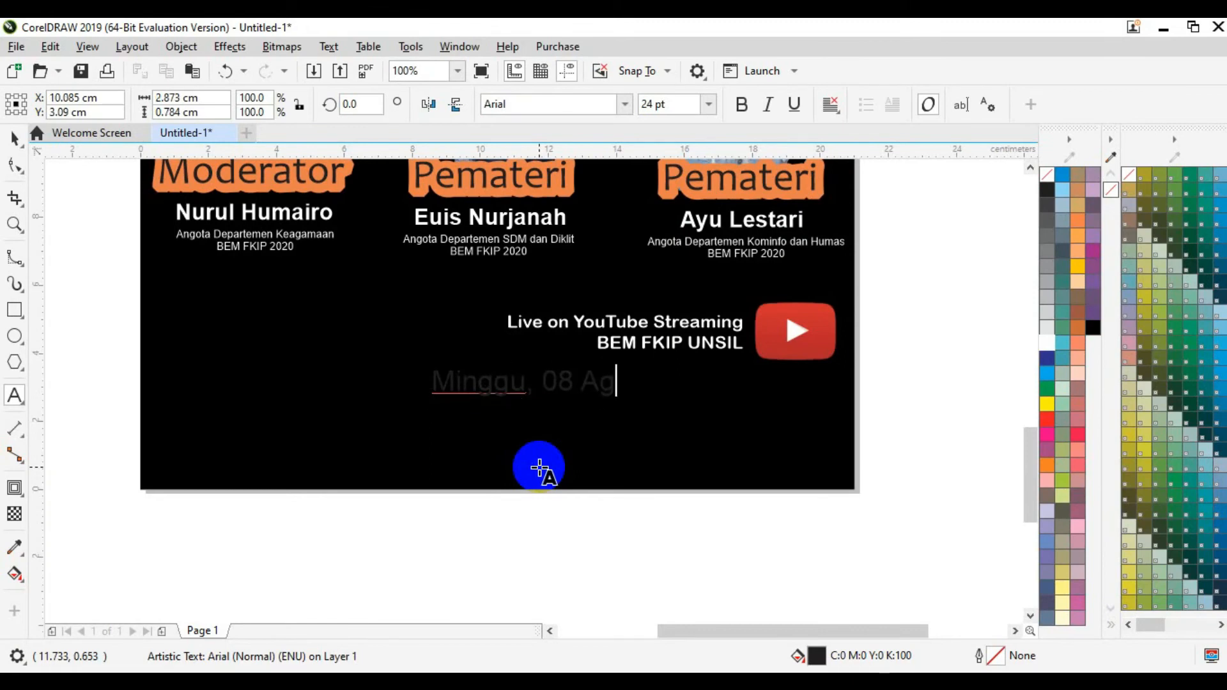
pyautogui.write('us')
pyautogui.press('BackSpace')
pyautogui.press('BackSpace')
pyautogui.press('BackSpace')
pyautogui.press('BackSpace')
pyautogui.press('BackSpace')
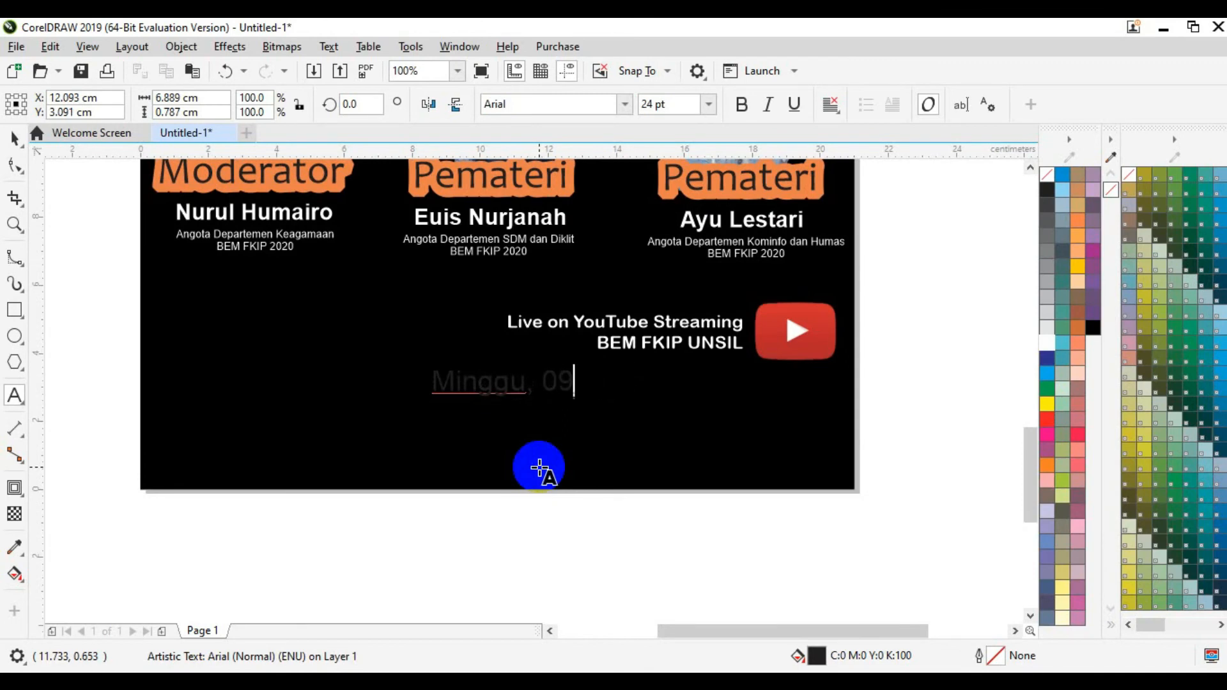
pyautogui.press('BackSpace')
pyautogui.press('BackSpace')
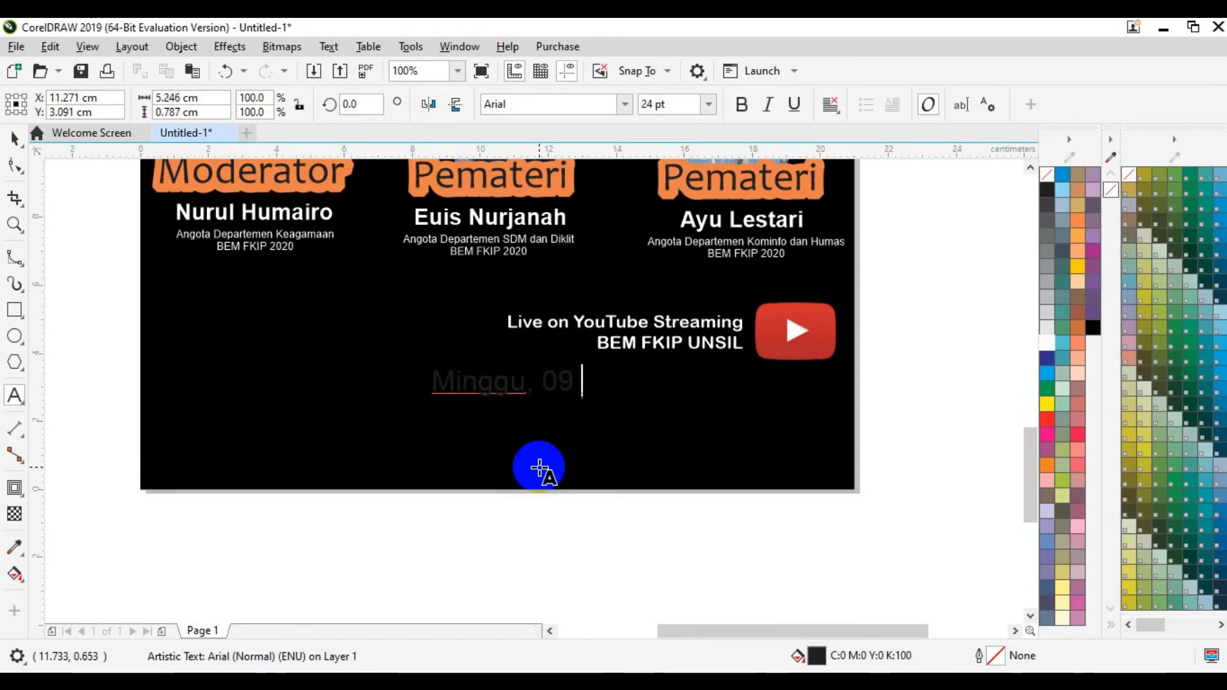
pyautogui.write('Agustus 2020')
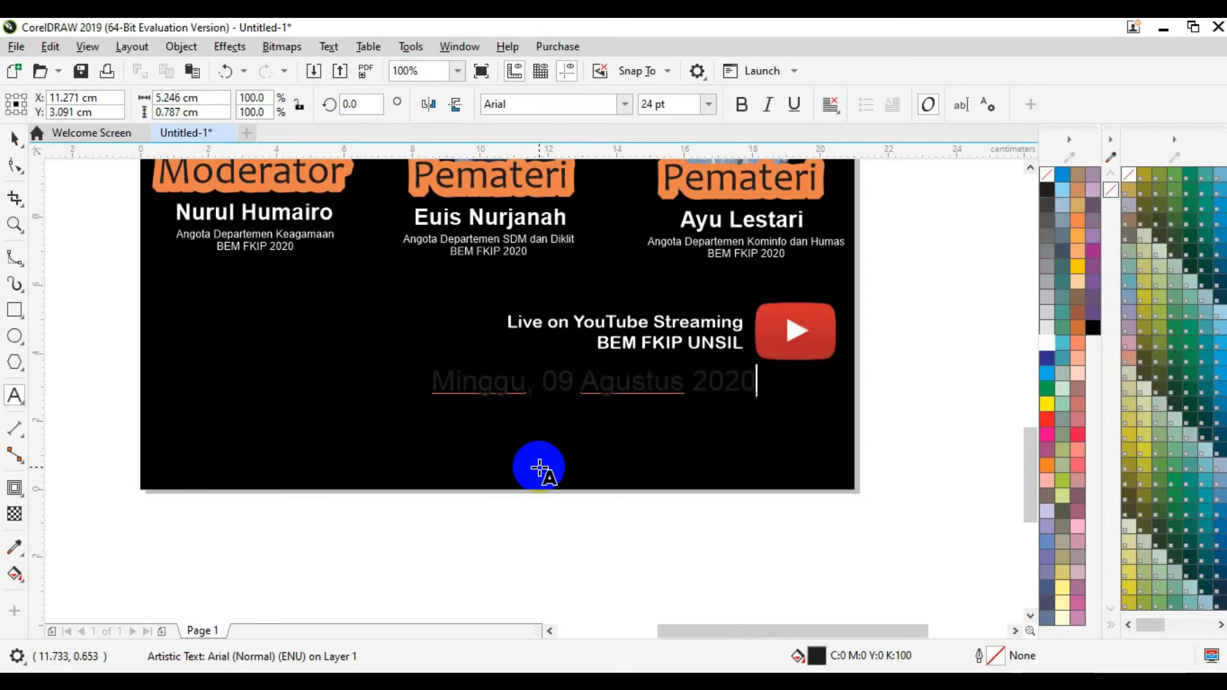
pyautogui.press('Escape')
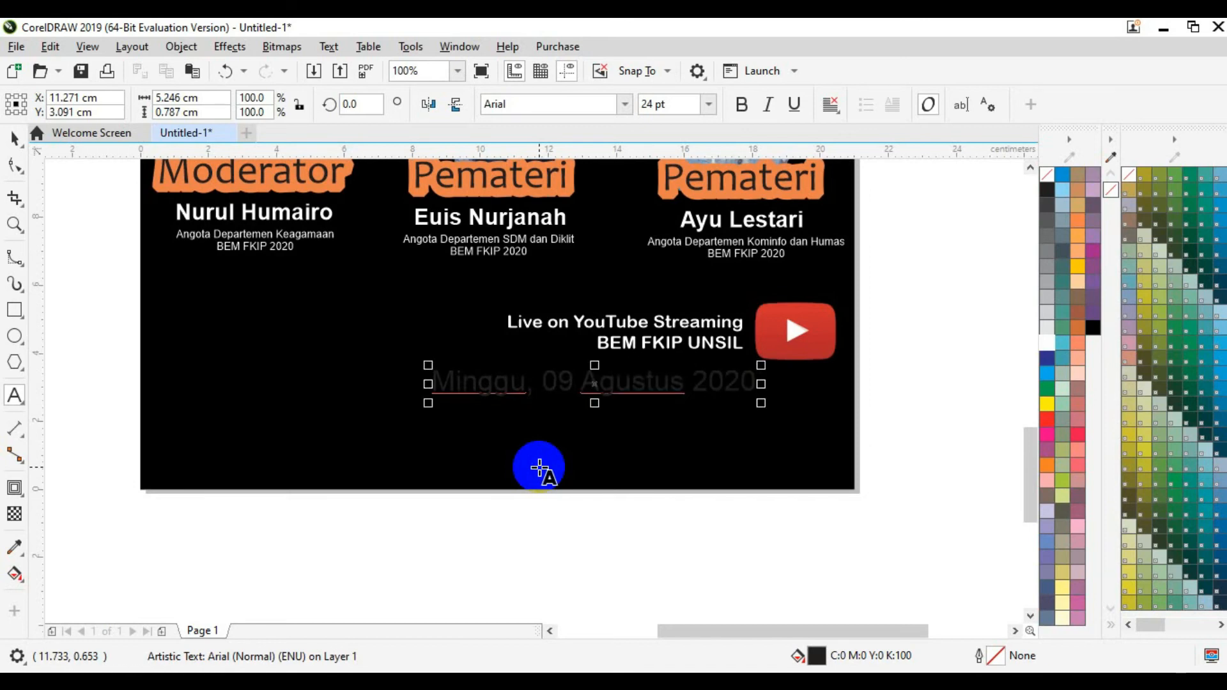
pyautogui.press('Escape')
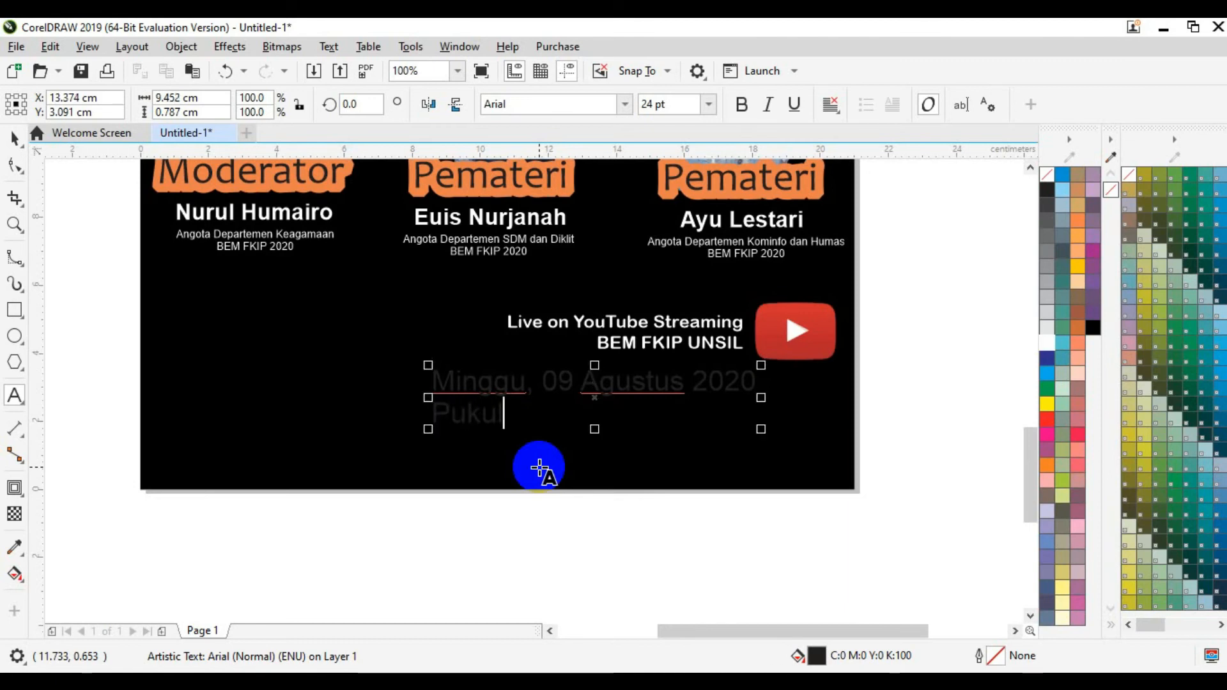
pyautogui.write('09.00 WIB')
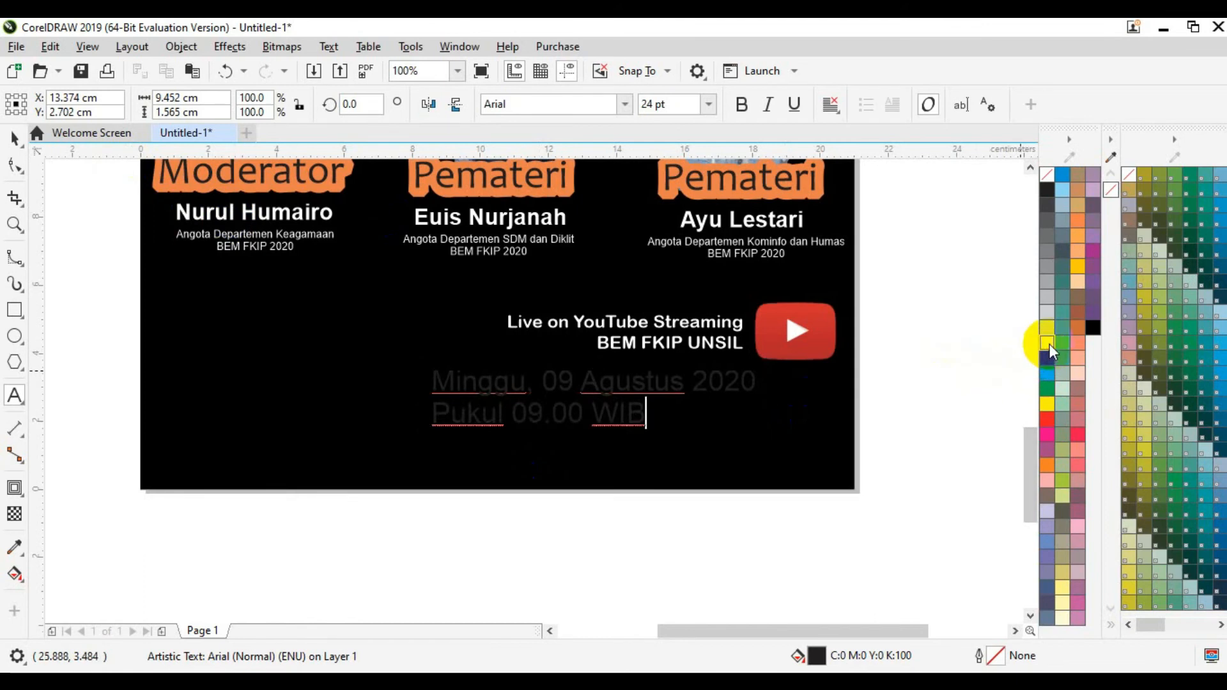
# Step: Fill the date text white with no outline and set it in Arial Rounded MT Bold
pyautogui.click(16, 137)
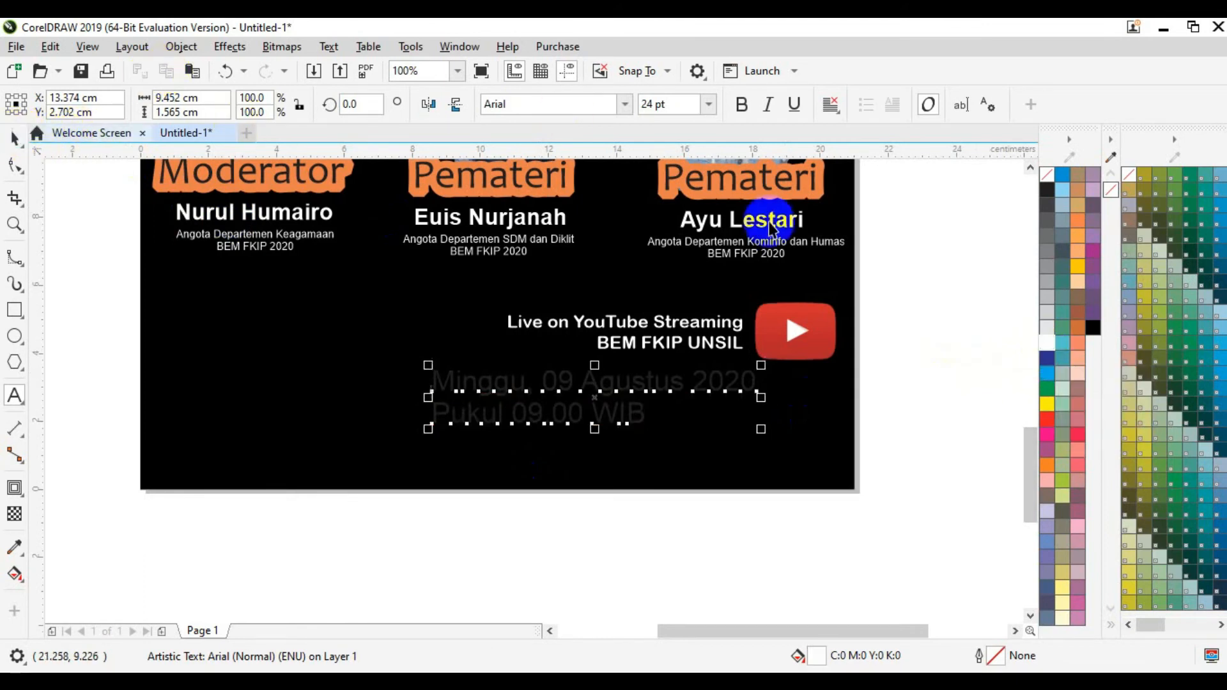
pyautogui.click(1048, 342)
pyautogui.rightClick(1050, 340)
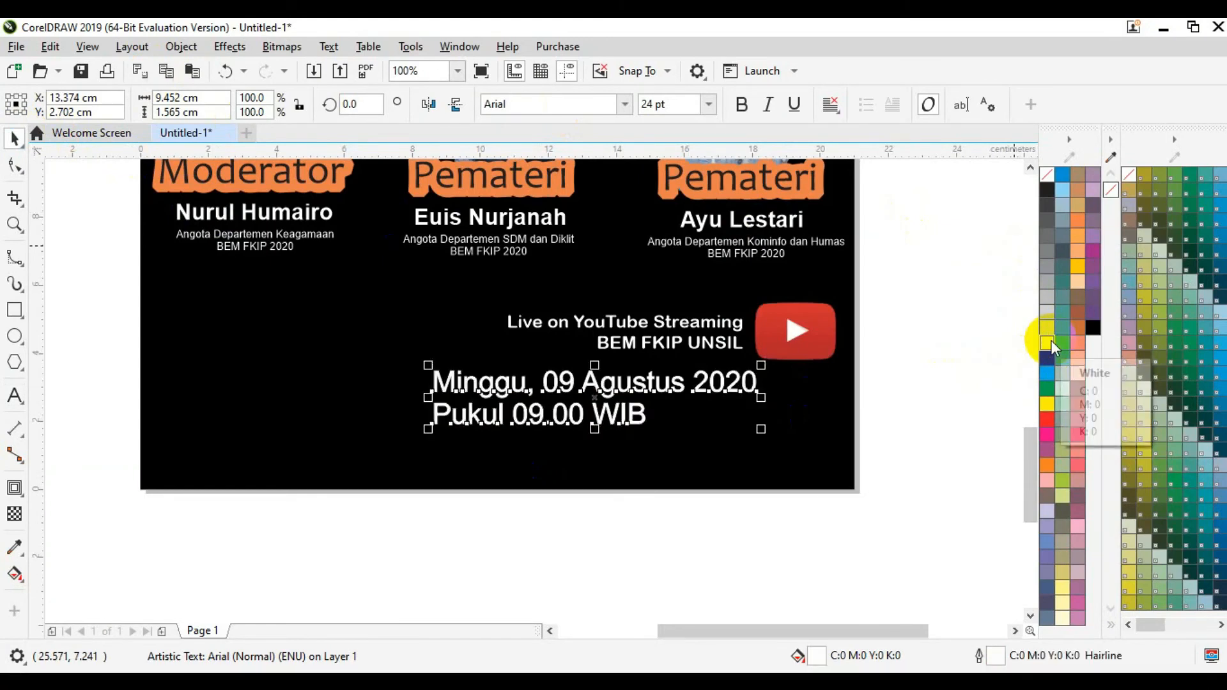
pyautogui.rightClick(1047, 175)
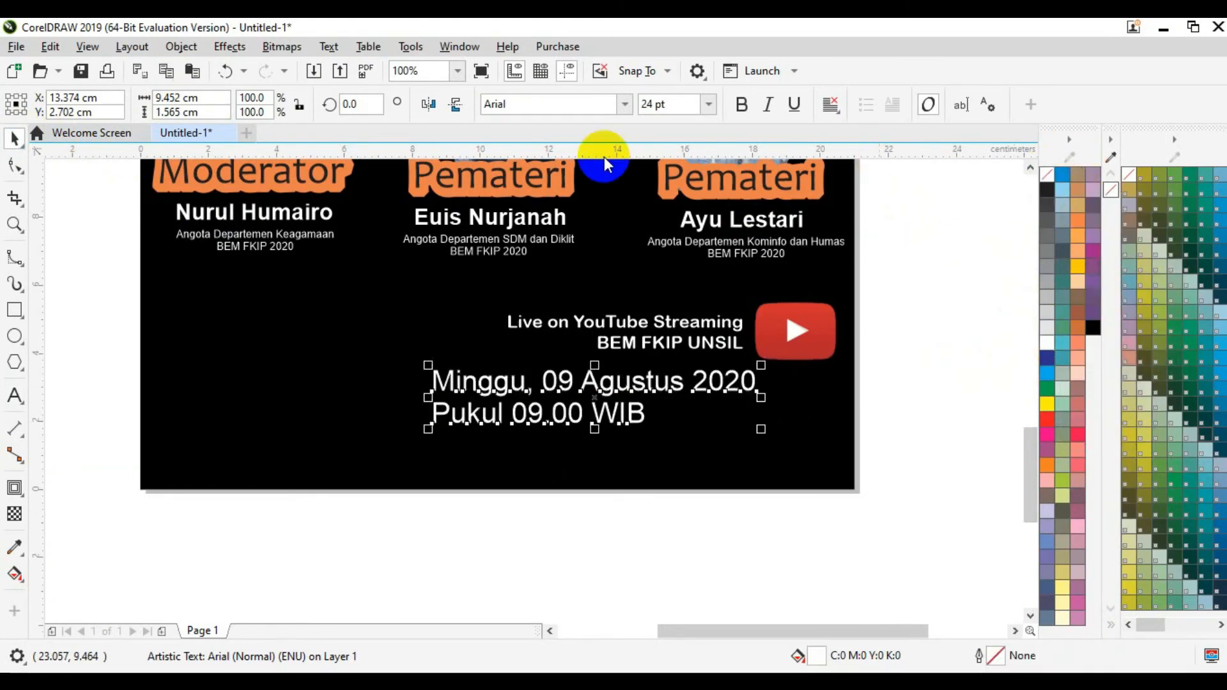
pyautogui.click(568, 106)
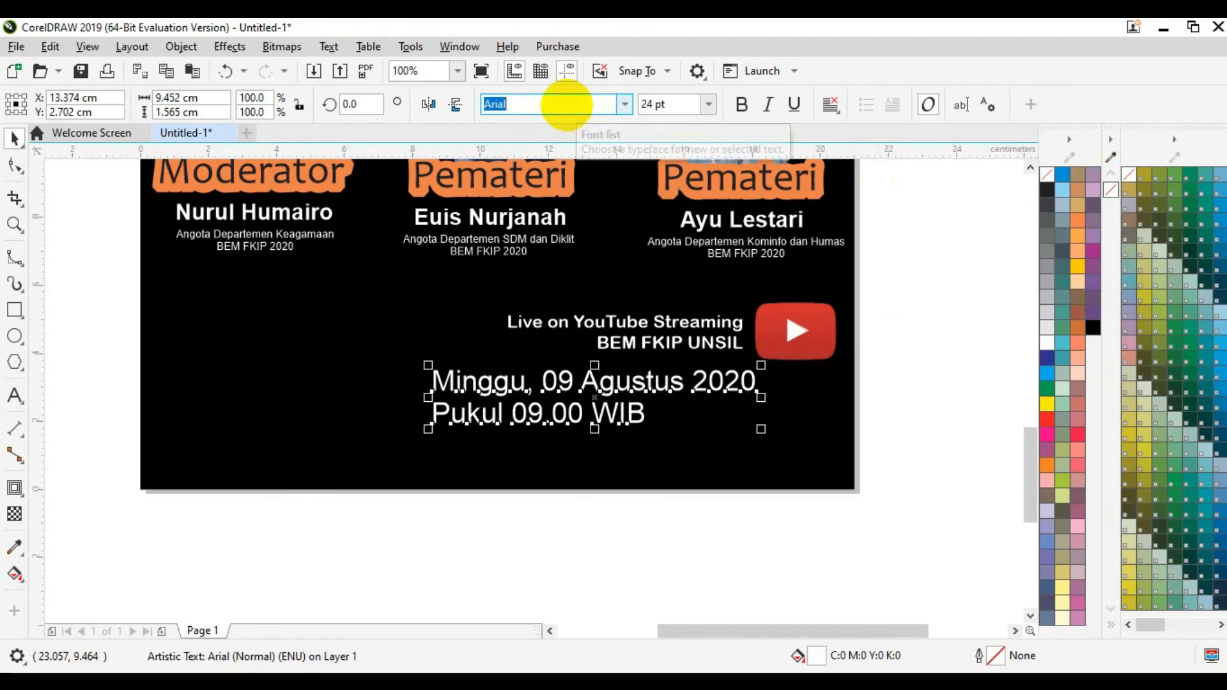
pyautogui.click(569, 106)
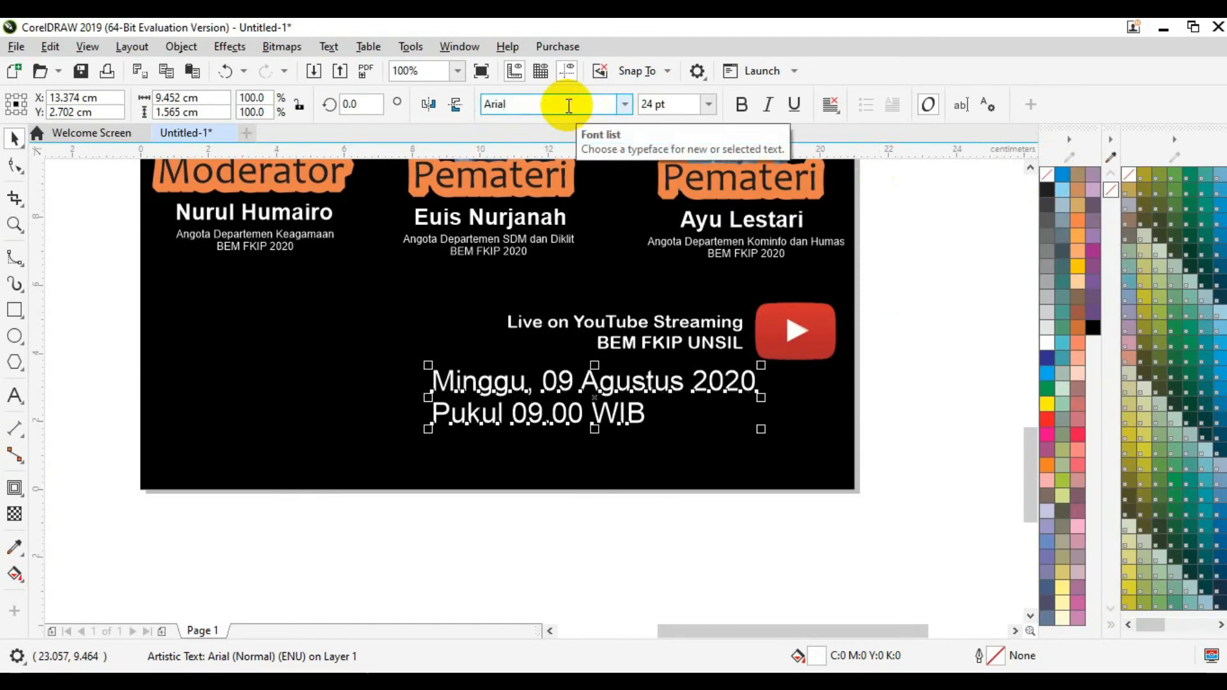
pyautogui.write('Rounded MT Bold')
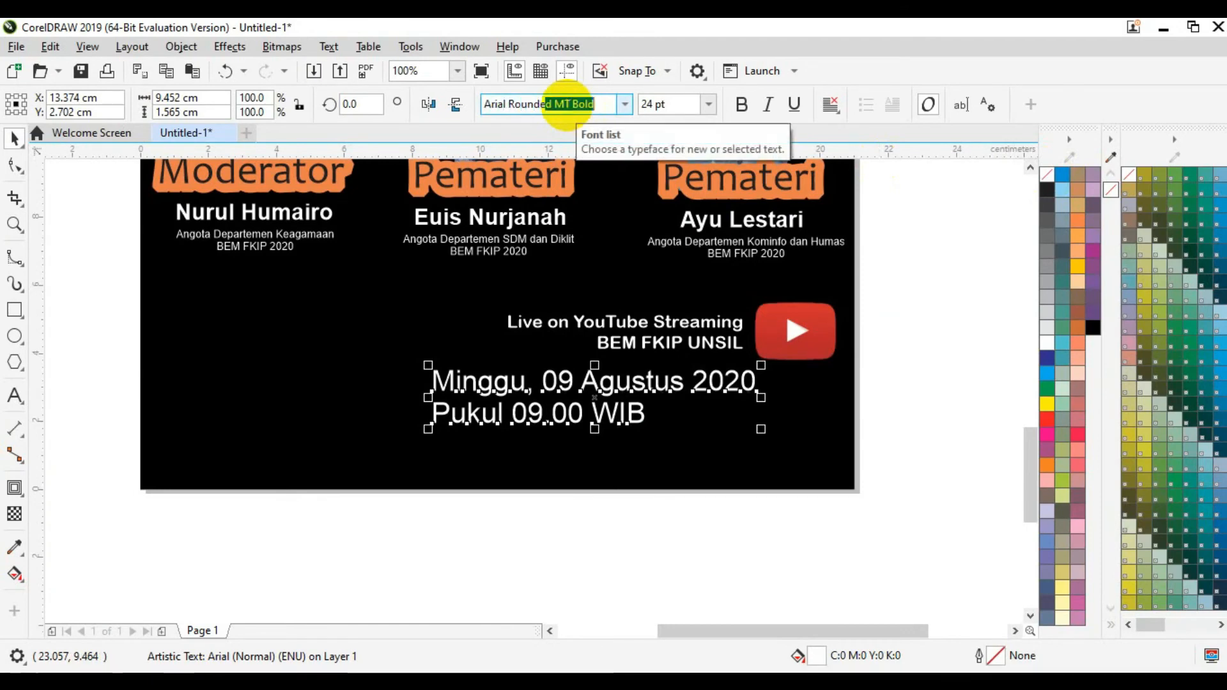
pyautogui.press('Return')
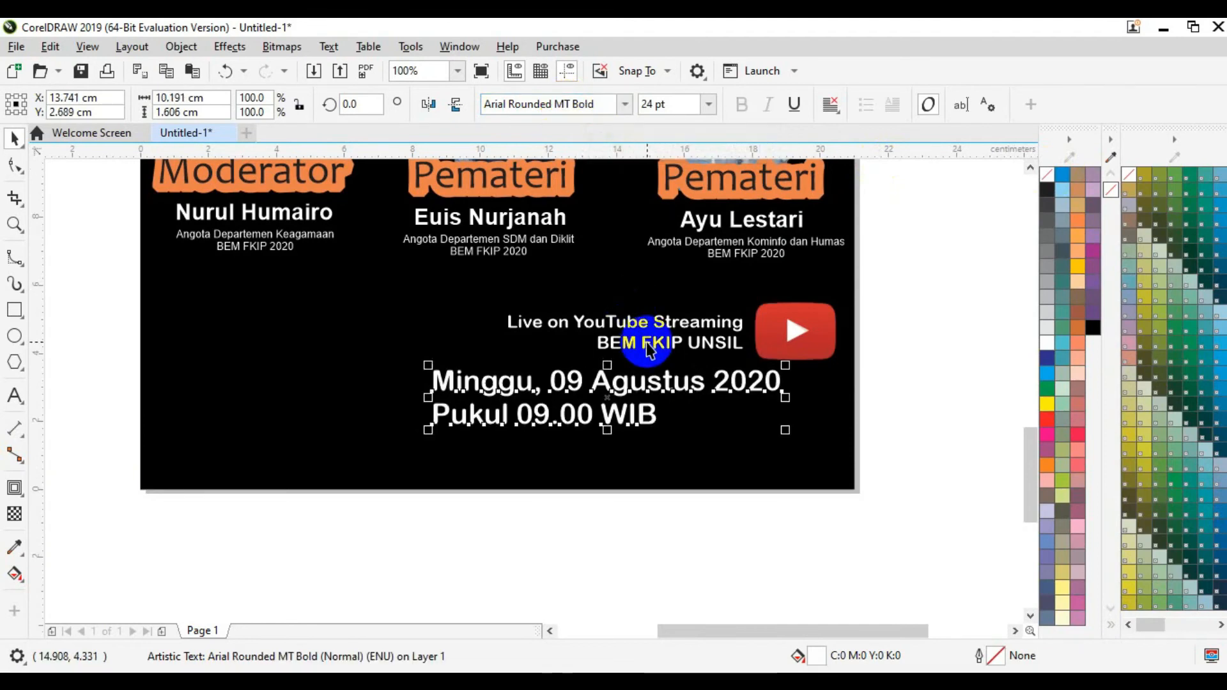
# Step: Size the date text 17 pt, centre-align it, and move it under the streaming line
pyautogui.click(684, 109)
pyautogui.write('17')
pyautogui.press('Return')
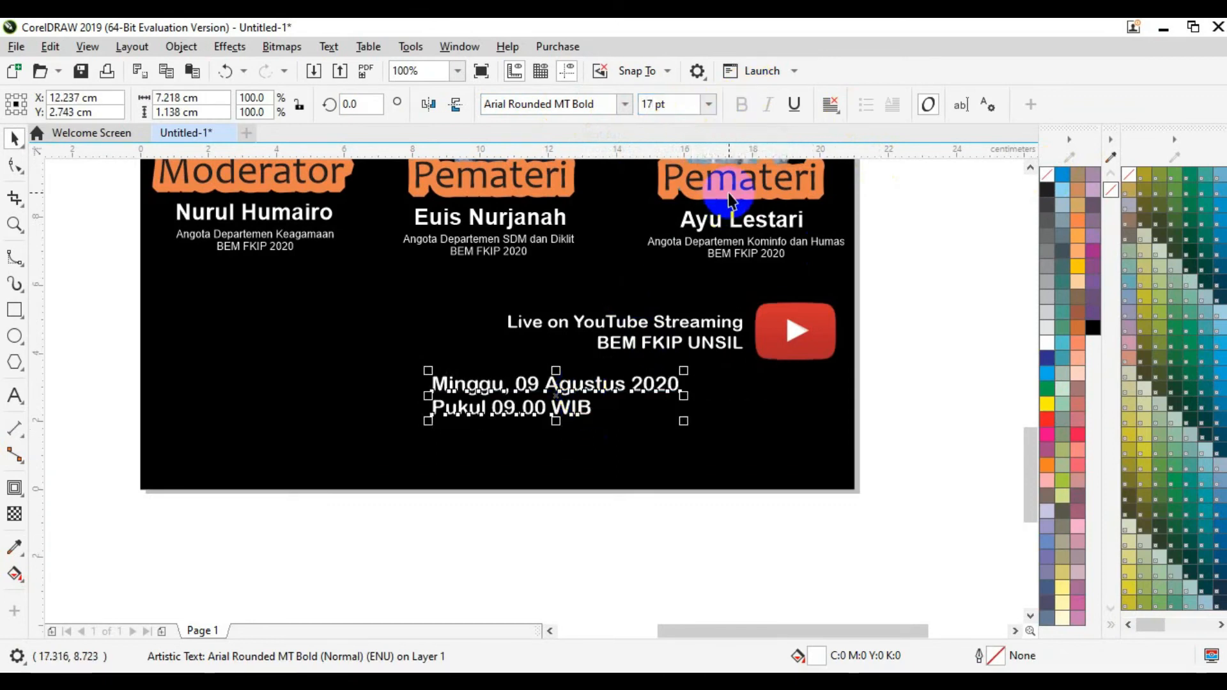
pyautogui.click(830, 106)
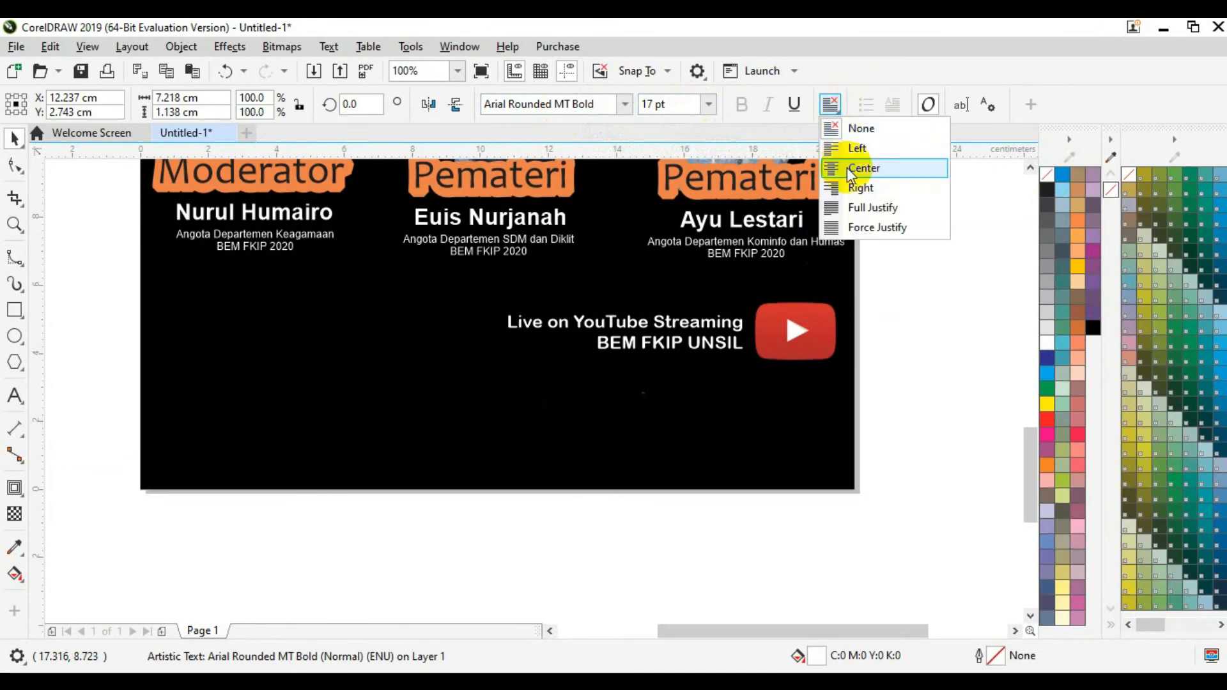
pyautogui.click(848, 166)
pyautogui.moveTo(561, 401); pyautogui.dragTo(705, 397)
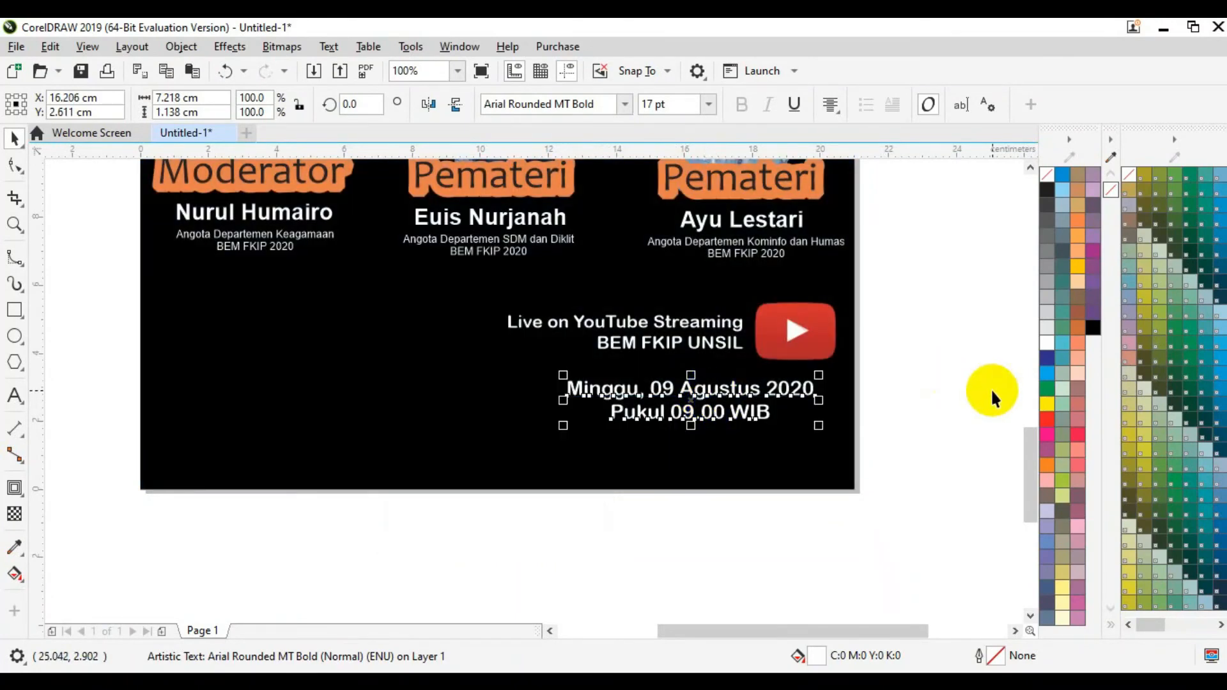
pyautogui.click(970, 389)
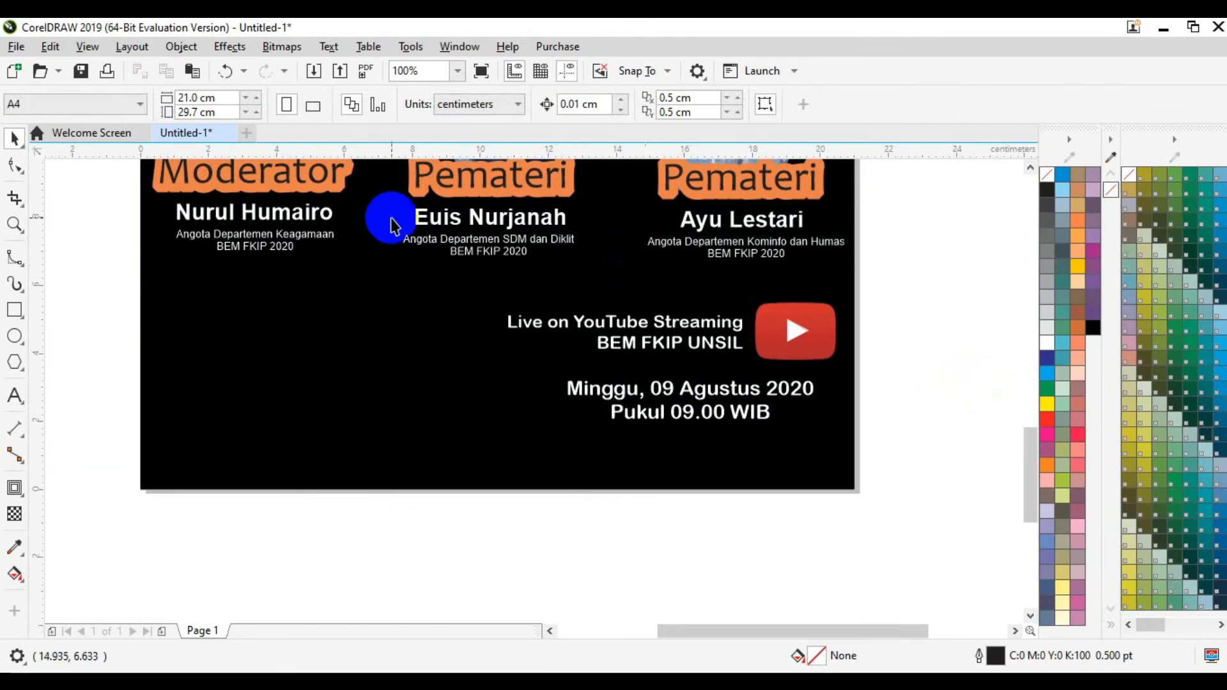
# Step: Add a 'Pendaftaran' text object on the left and fill it white
pyautogui.click(15, 395)
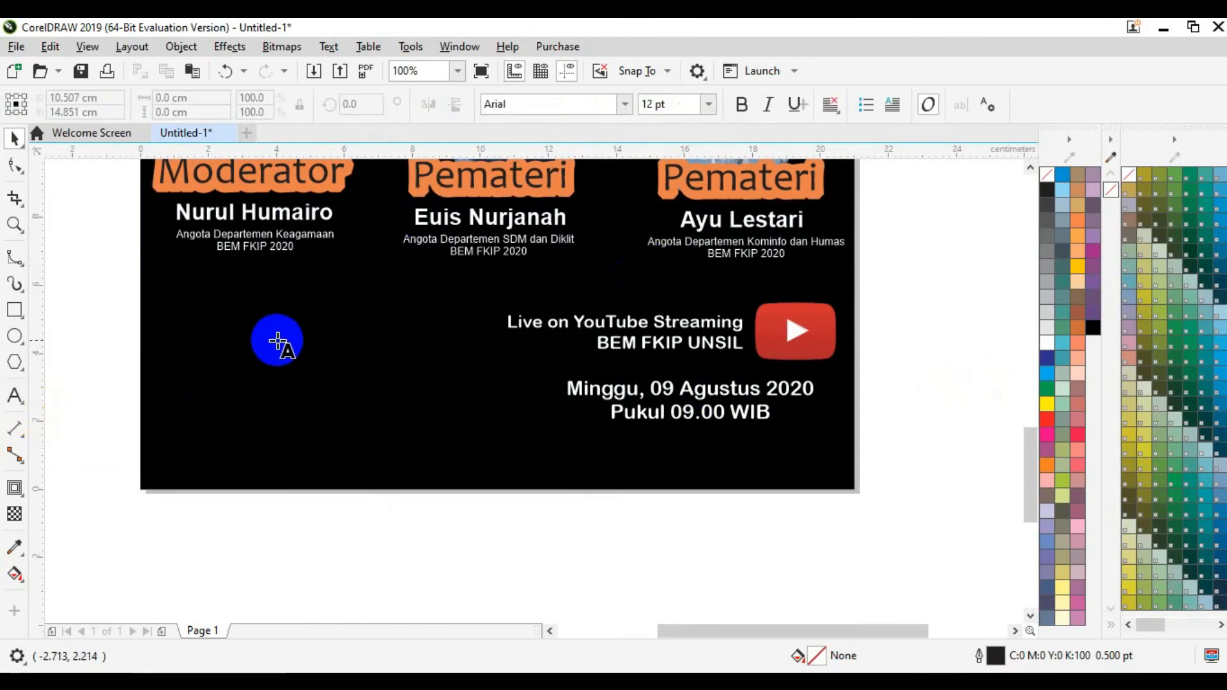
pyautogui.click(240, 377)
pyautogui.write('P')
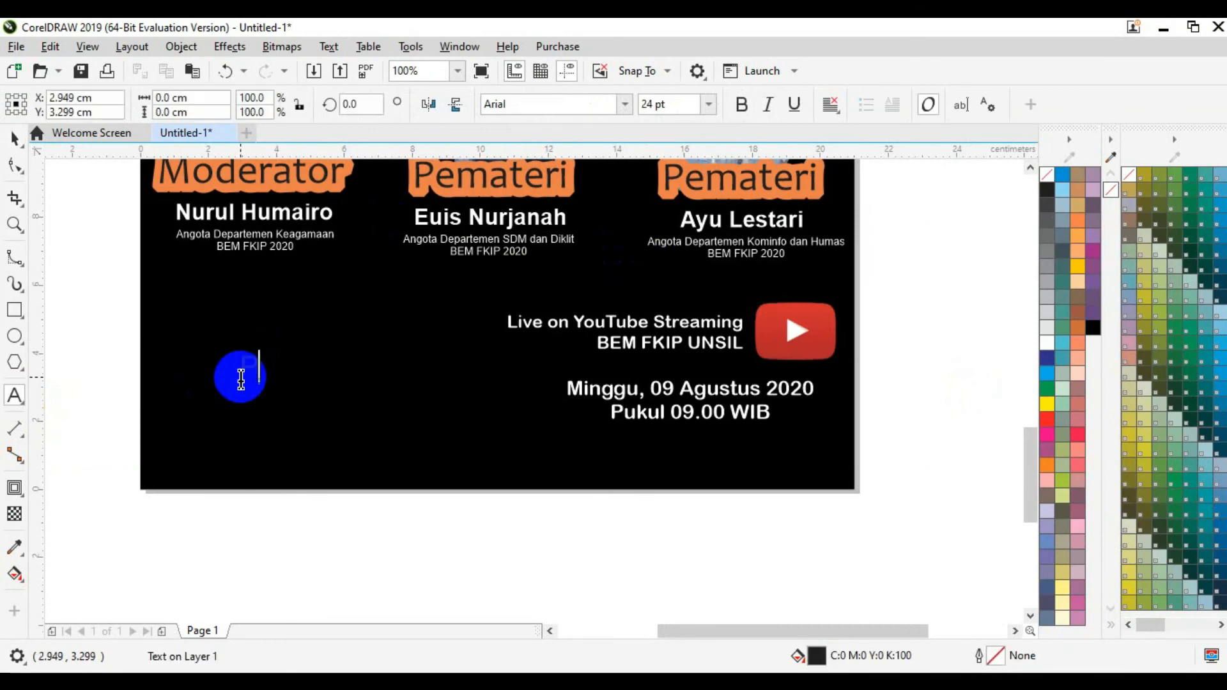
pyautogui.write('endaftaran')
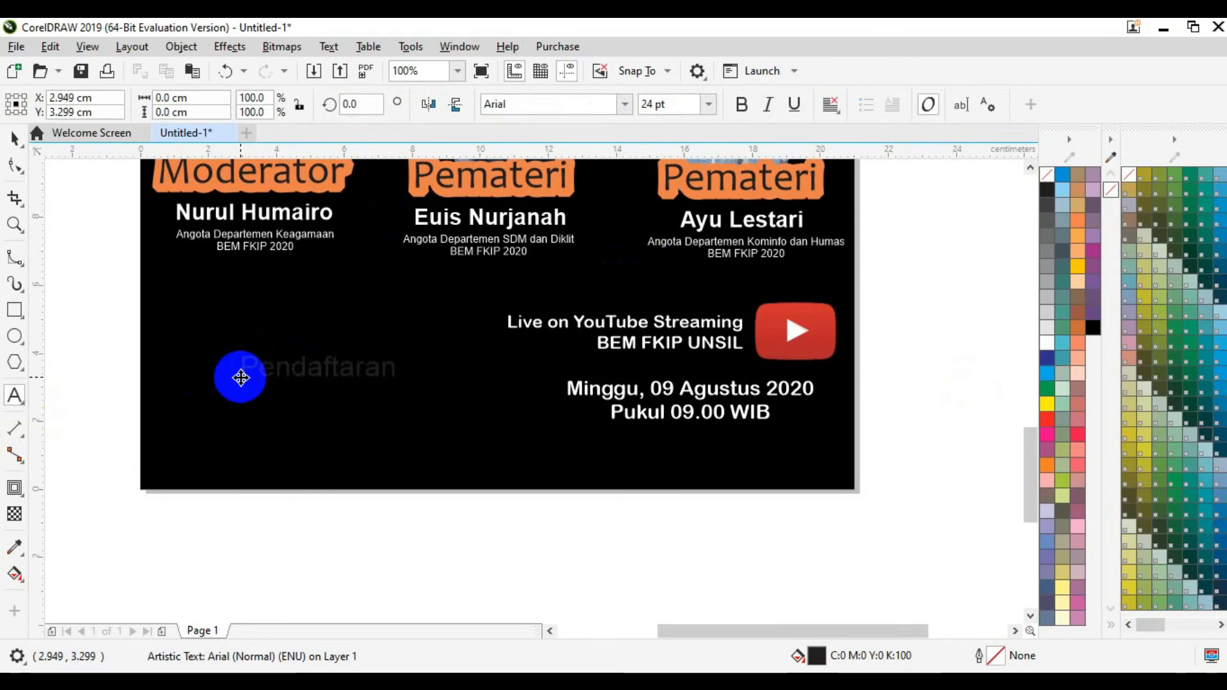
pyautogui.click(240, 378)
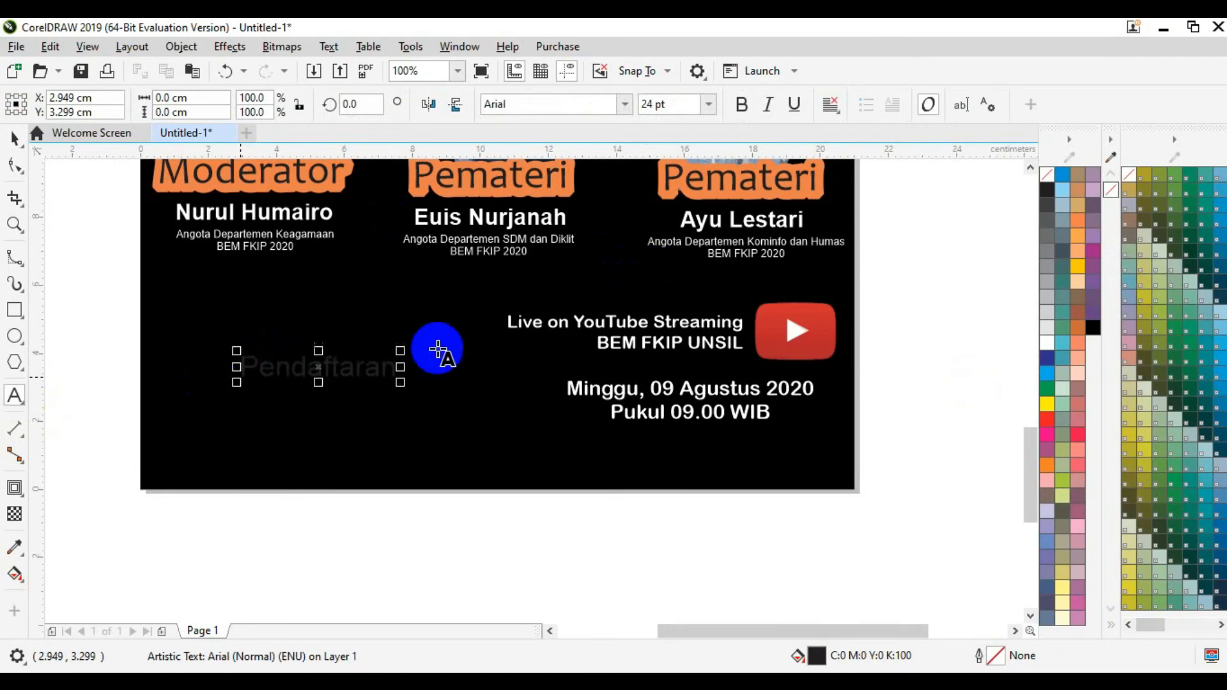
pyautogui.click(1041, 343)
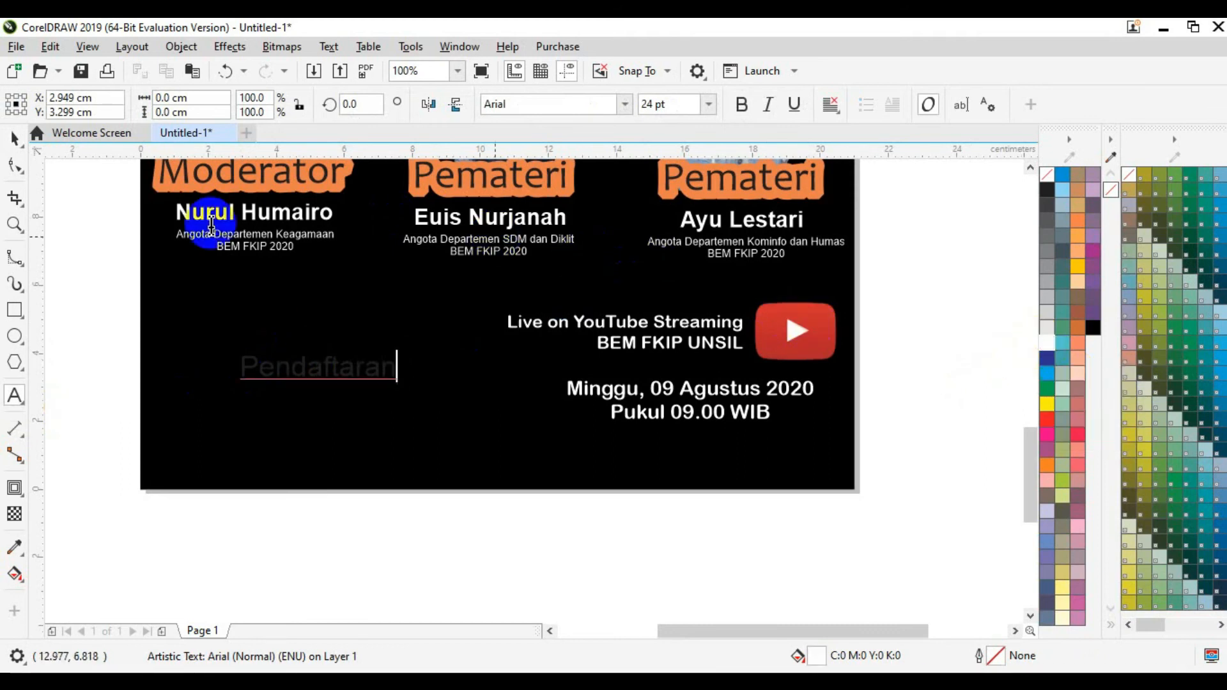
pyautogui.click(14, 138)
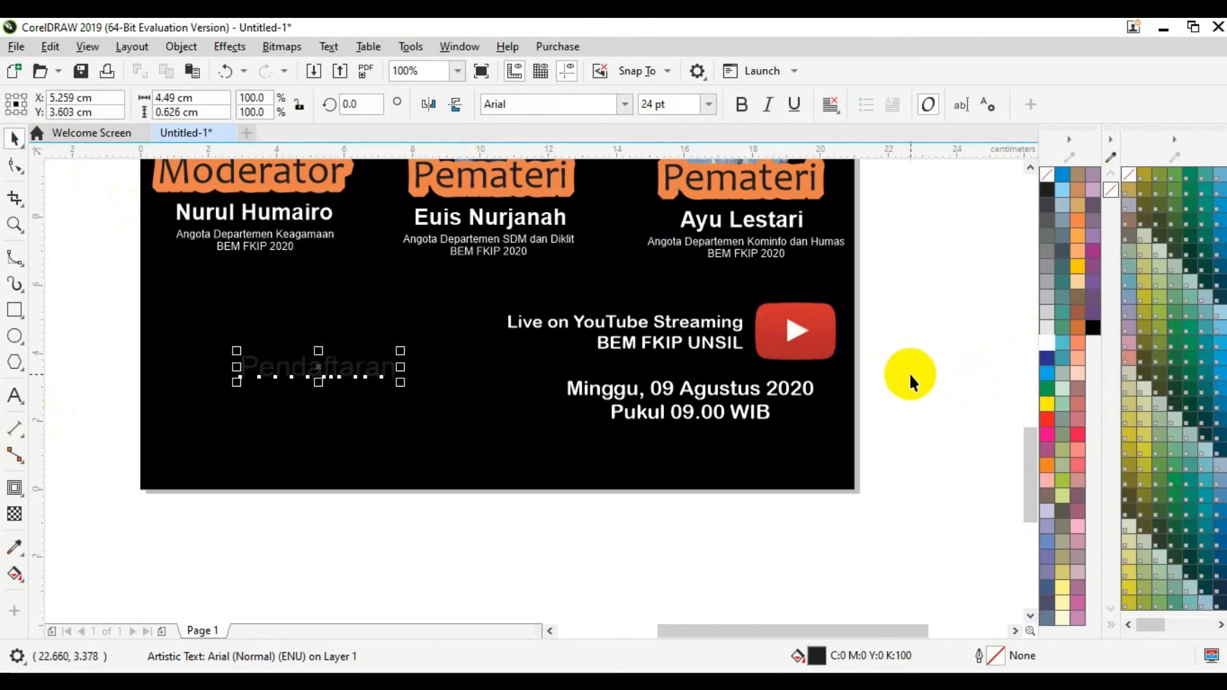
pyautogui.click(1044, 345)
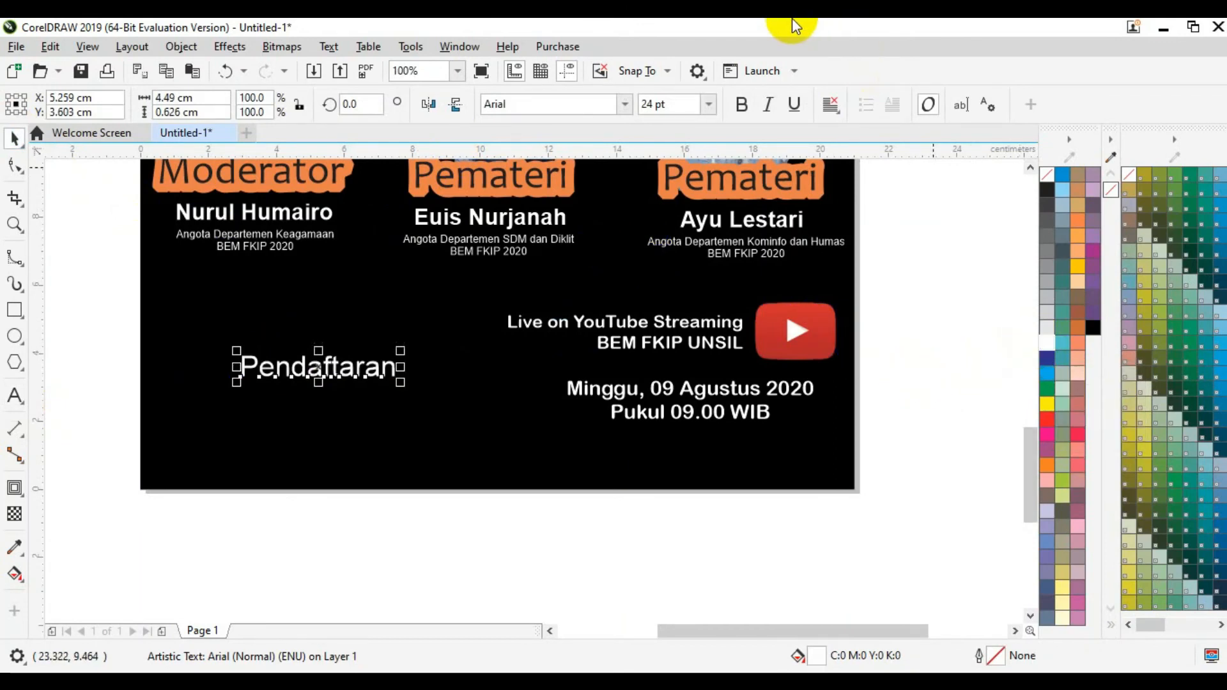
# Step: Set Pendaftaran to 23 pt Arial Rounded MT Bold and move it up to the left edge
pyautogui.click(545, 103)
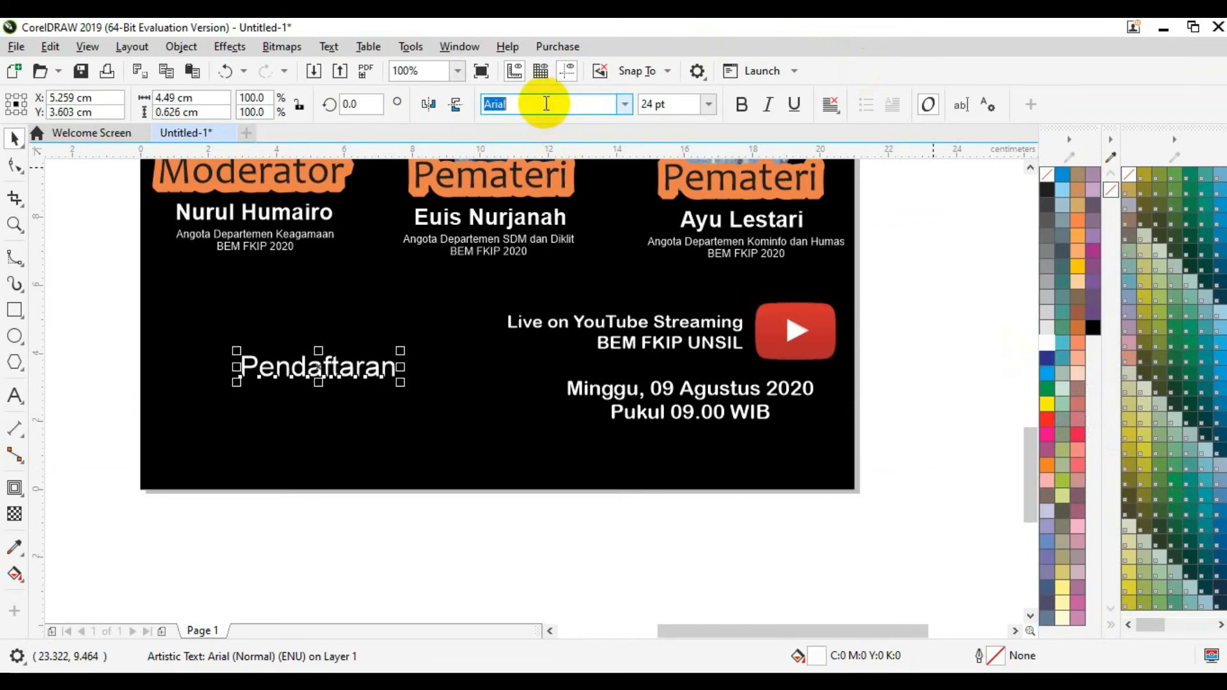
pyautogui.write('Arial Rounded MT Bold')
pyautogui.press('Return')
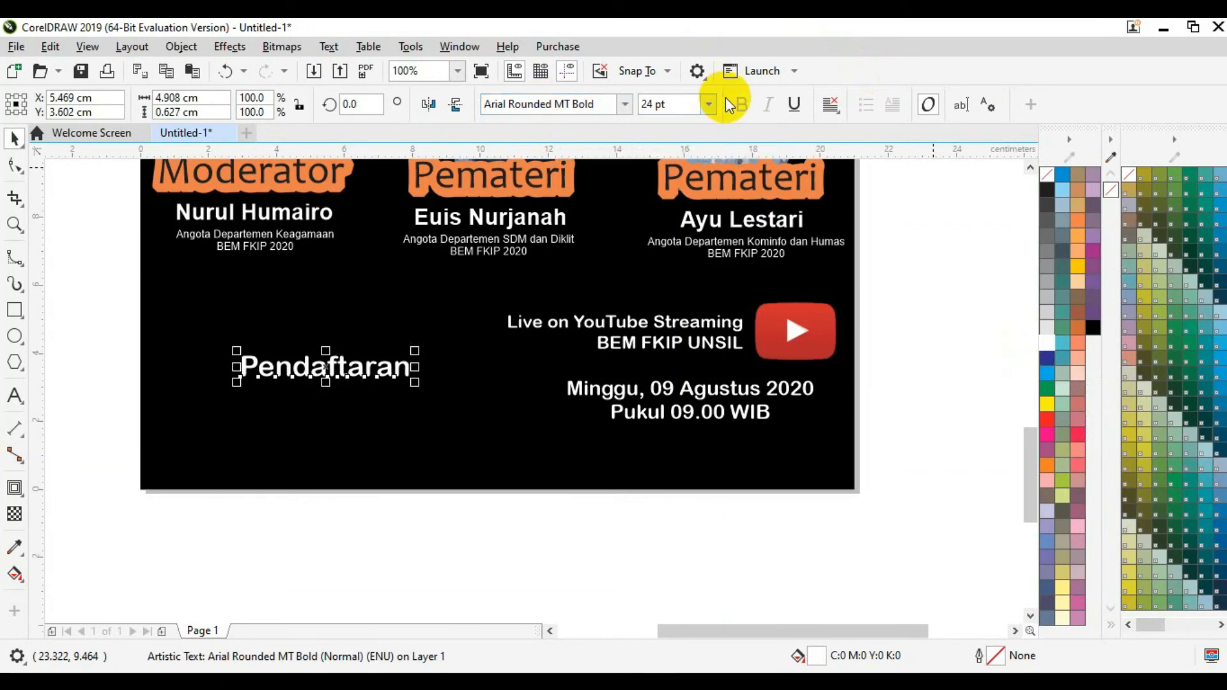
pyautogui.click(668, 106)
pyautogui.write('23')
pyautogui.press('Return')
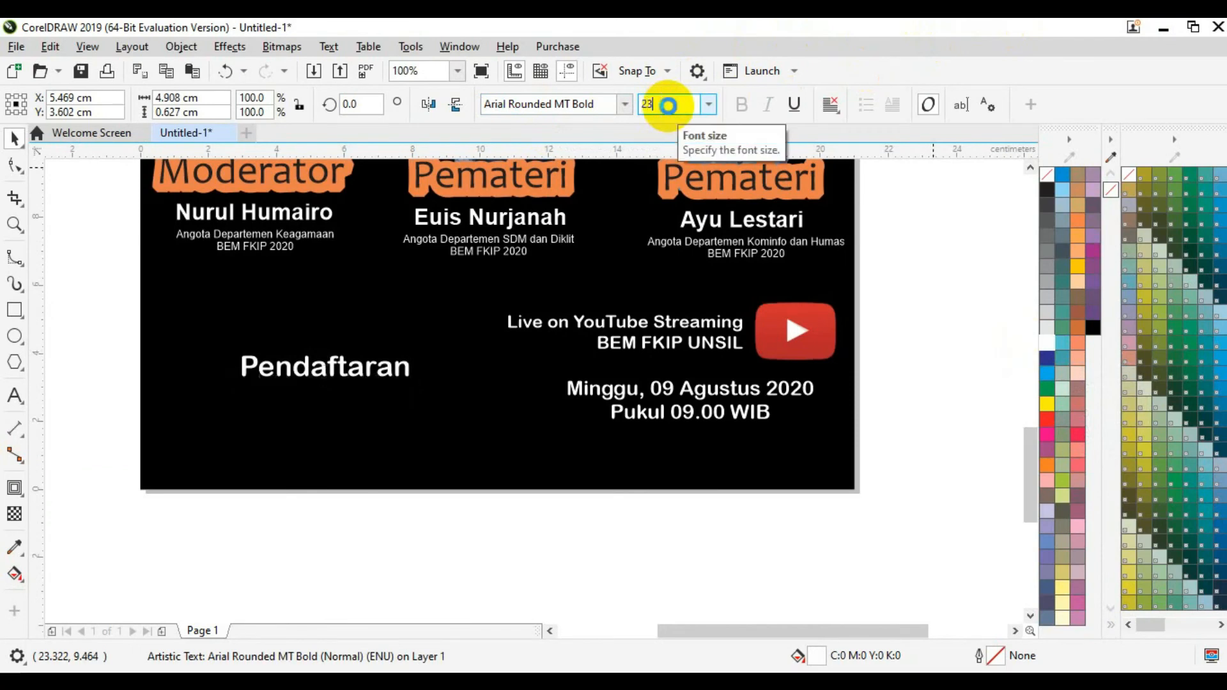
pyautogui.click(380, 363)
pyautogui.moveTo(379, 363); pyautogui.dragTo(300, 324)
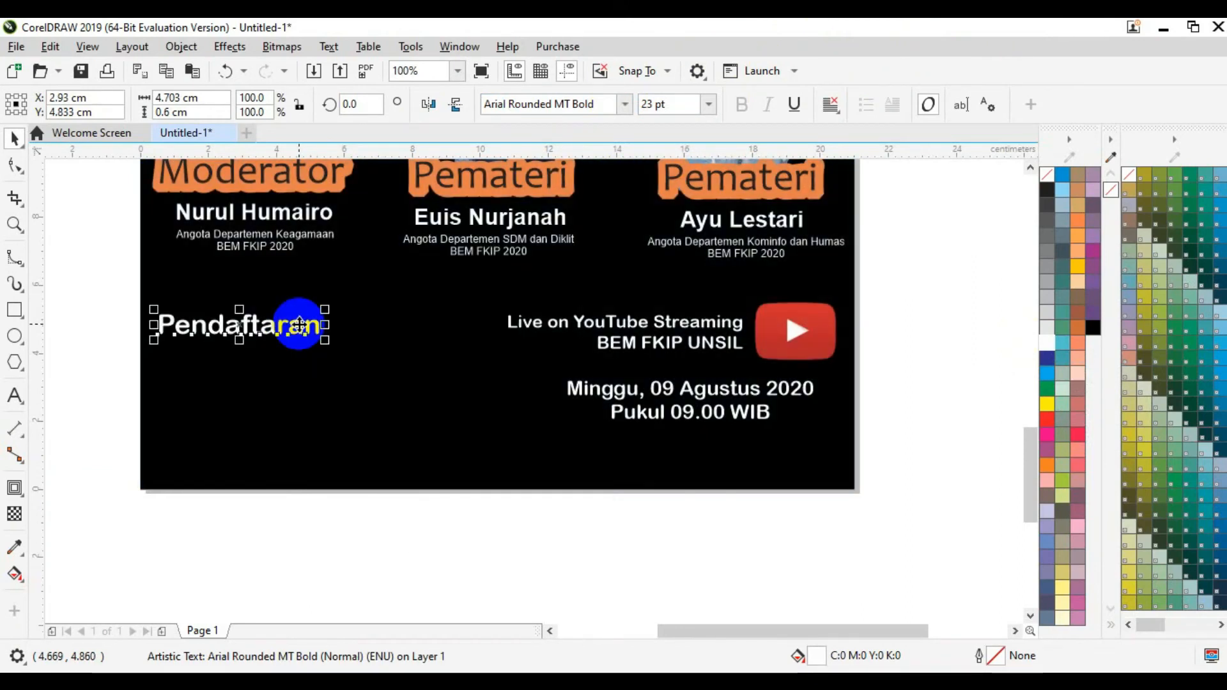
pyautogui.press('Down')
pyautogui.press('Down')
pyautogui.press('Down')
pyautogui.press('Down')
pyautogui.press('Down')
pyautogui.press('Down')
pyautogui.press('Down')
pyautogui.press('Down')
pyautogui.press('Down')
pyautogui.press('Down')
pyautogui.press('Down')
pyautogui.press('Down')
pyautogui.press('Down')
pyautogui.press('Down')
pyautogui.press('Down')
pyautogui.press('Down')
pyautogui.press('Down')
pyautogui.press('Down')
pyautogui.press('Down')
pyautogui.press('Down')
pyautogui.press('Down')
pyautogui.press('Down')
pyautogui.press('Down')
pyautogui.press('Down')
pyautogui.press('Down')
pyautogui.press('Down')
pyautogui.press('Down')
pyautogui.press('Down')
pyautogui.press('Down')
pyautogui.press('Down')
pyautogui.press('Down')
pyautogui.press('Down')
pyautogui.press('Down')
pyautogui.press('Down')
pyautogui.press('Down')
pyautogui.press('Down')
pyautogui.press('Down')
pyautogui.press('Down')
pyautogui.press('Down')
pyautogui.press('Down')
pyautogui.press('Down')
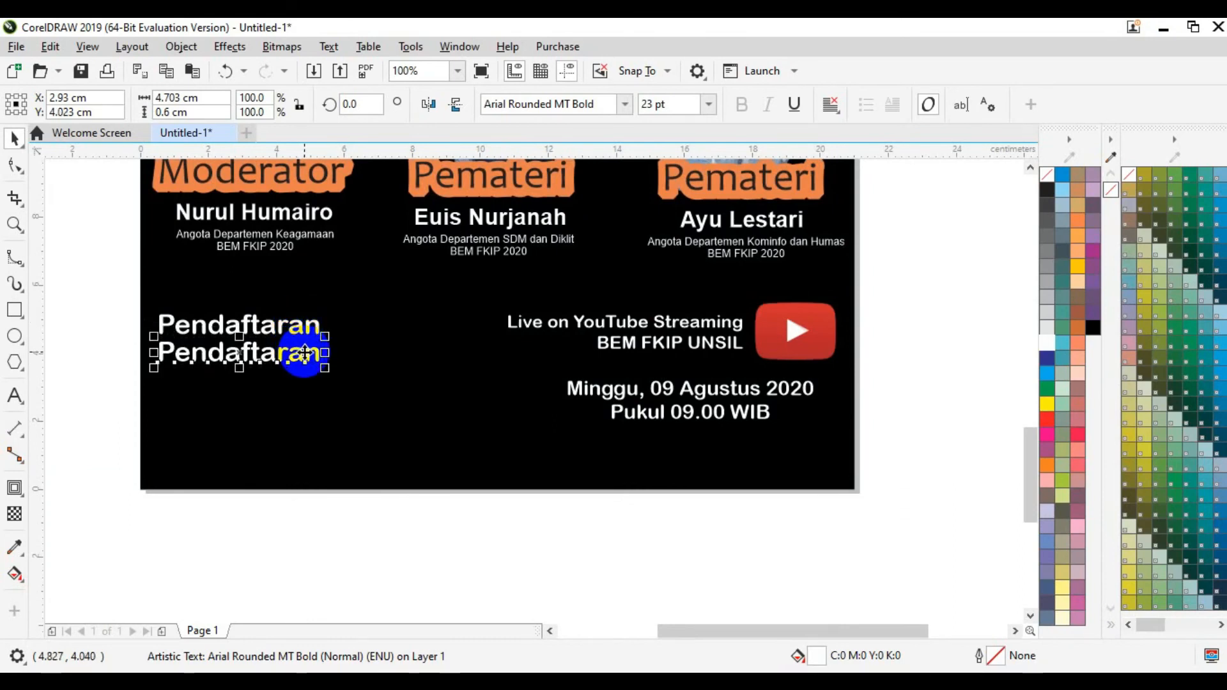
# Step: Retype the Pendaftaran copy as 'Hubungi CP dengan format: Nama_Instansi' at 18 pt
pyautogui.doubleClick(304, 353)
pyautogui.hotkey('ctrl', 'a')
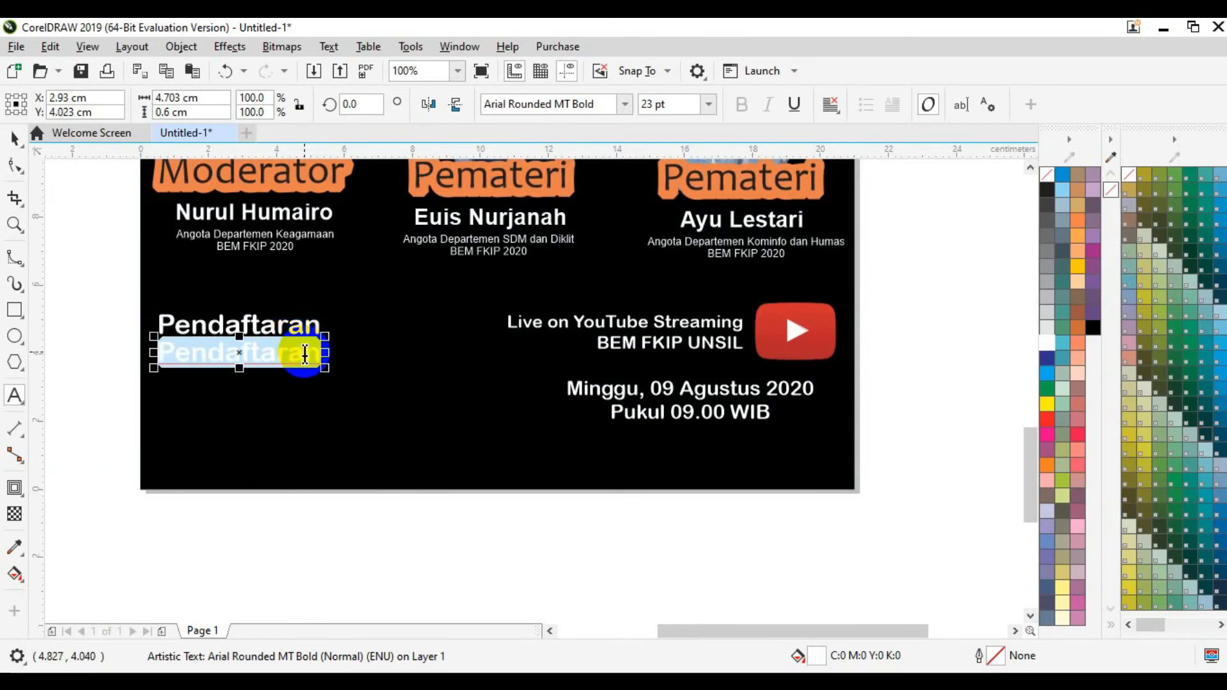
pyautogui.press('Delete')
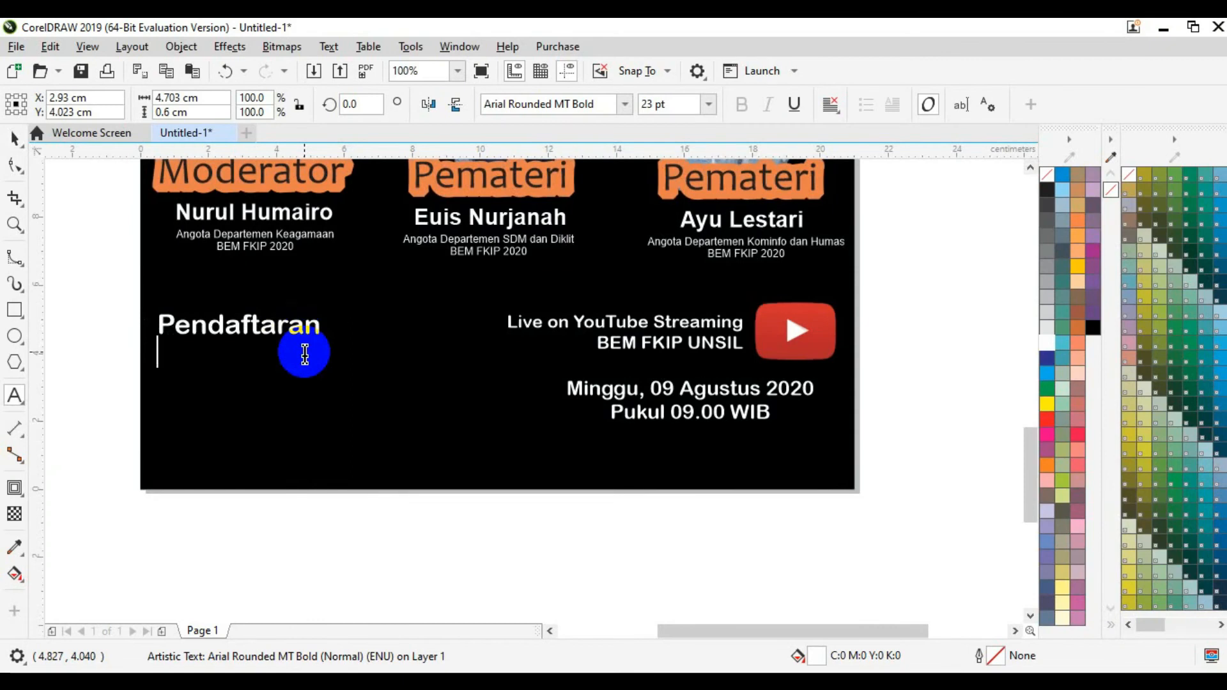
pyautogui.write('Hubungi')
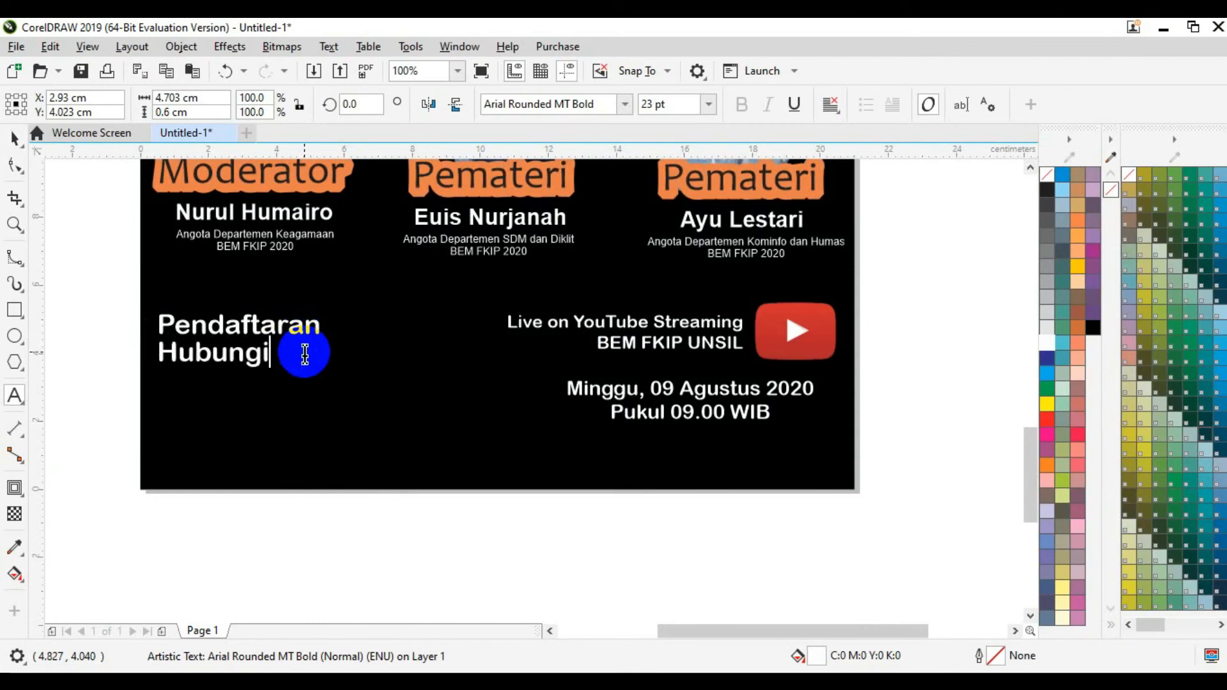
pyautogui.write(' CP')
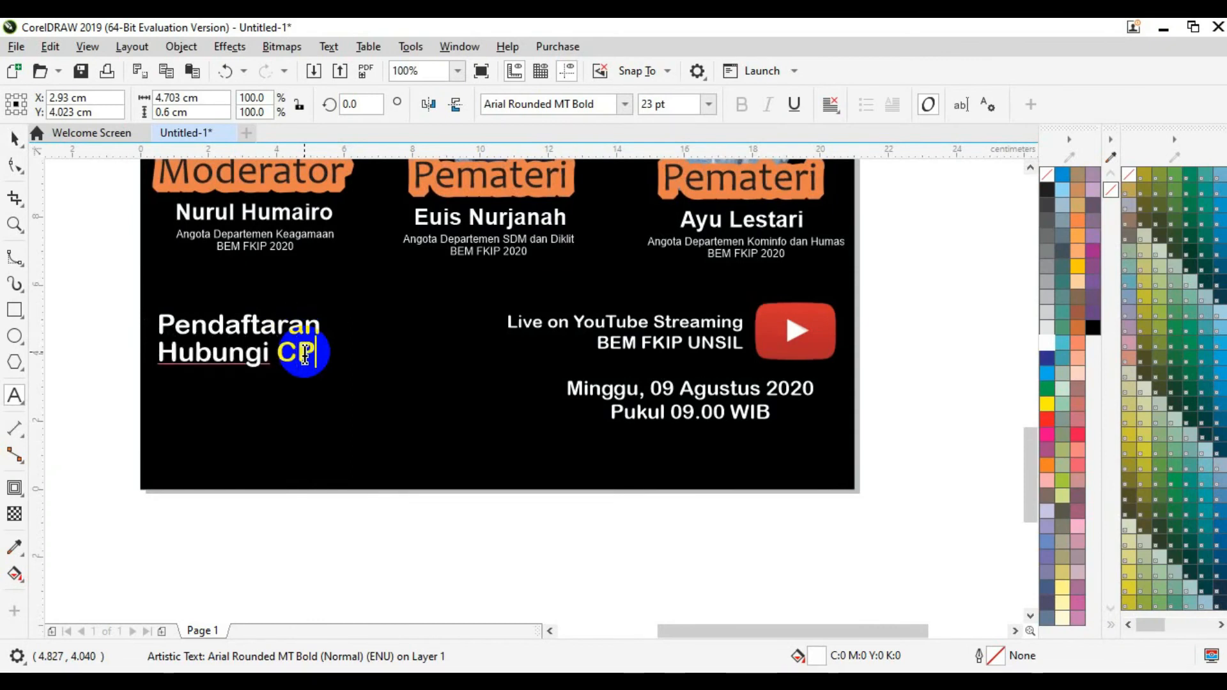
pyautogui.press('Escape')
pyautogui.click(304, 355)
pyautogui.write('deng')
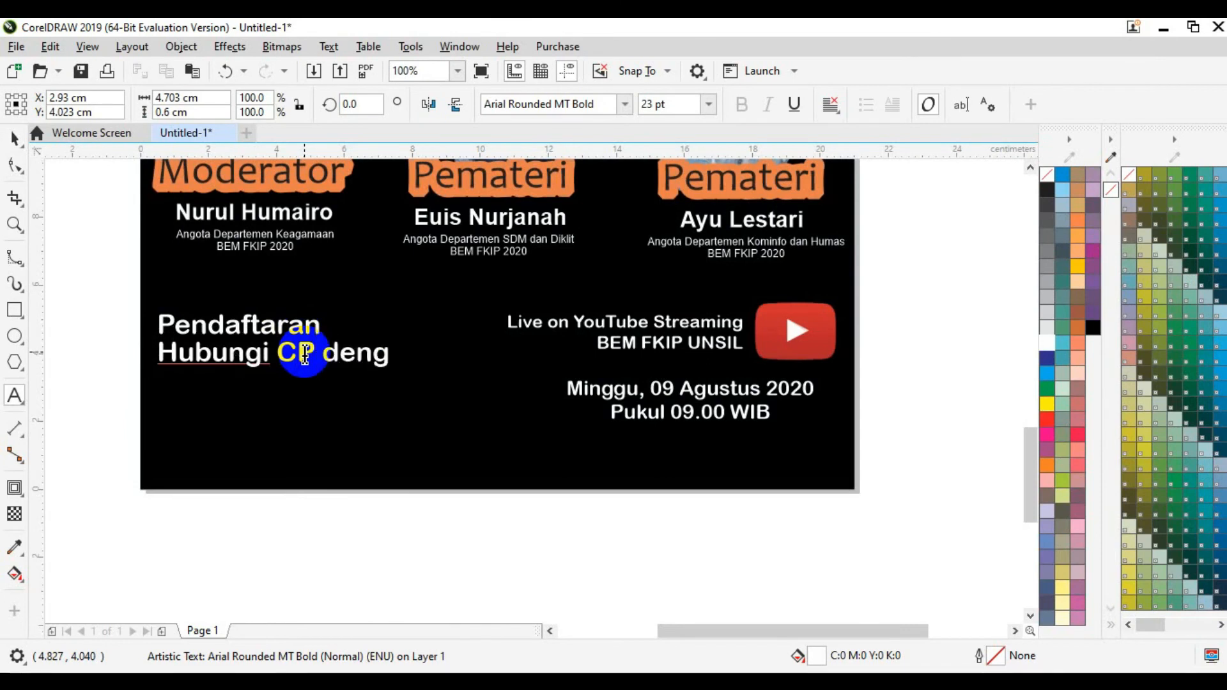
pyautogui.write('an F')
pyautogui.press('BackSpace')
pyautogui.write('format: ')
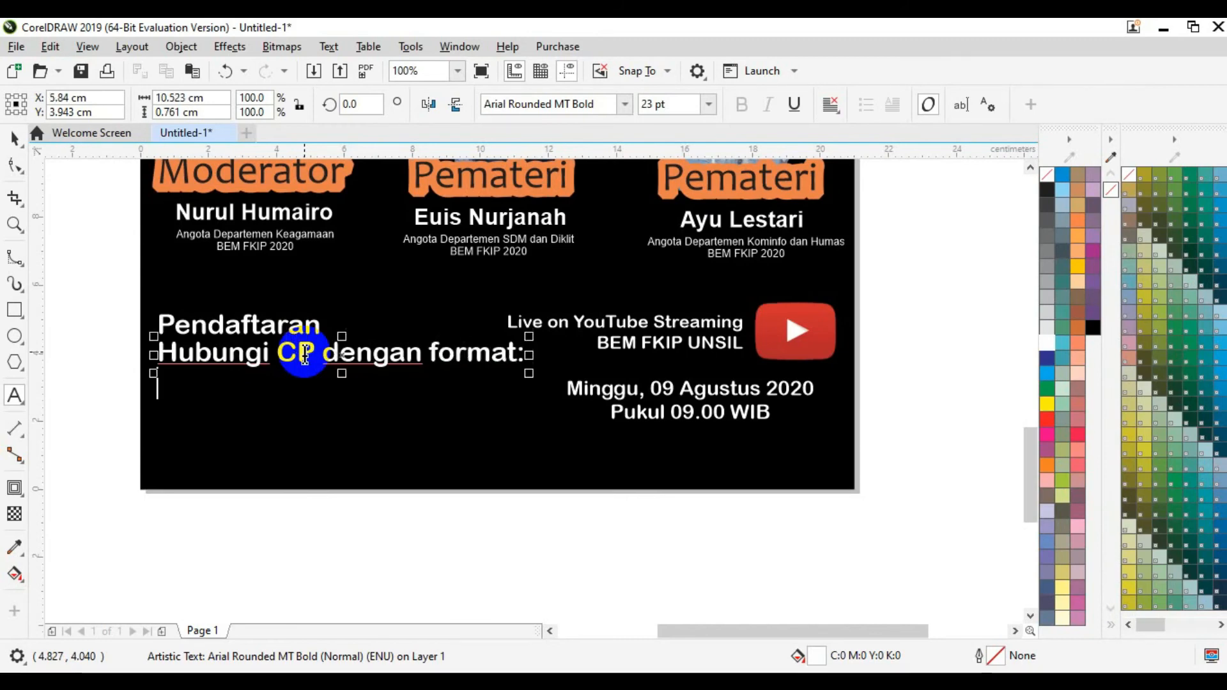
pyautogui.write('Nama')
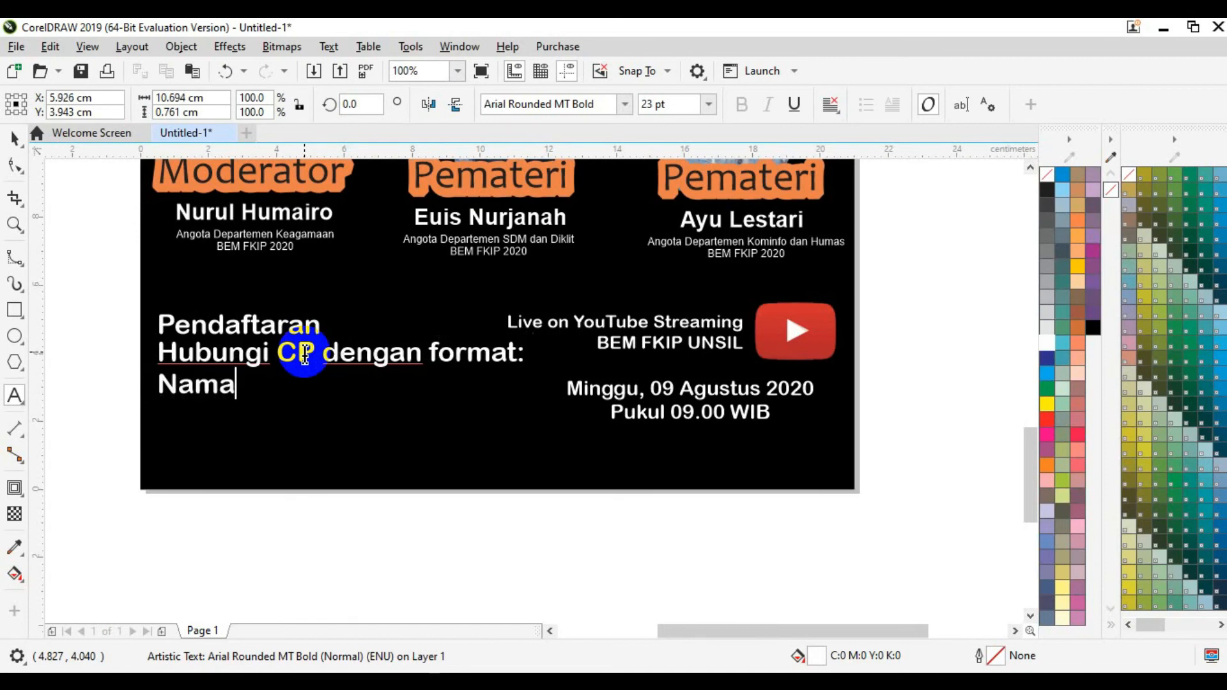
pyautogui.write('_')
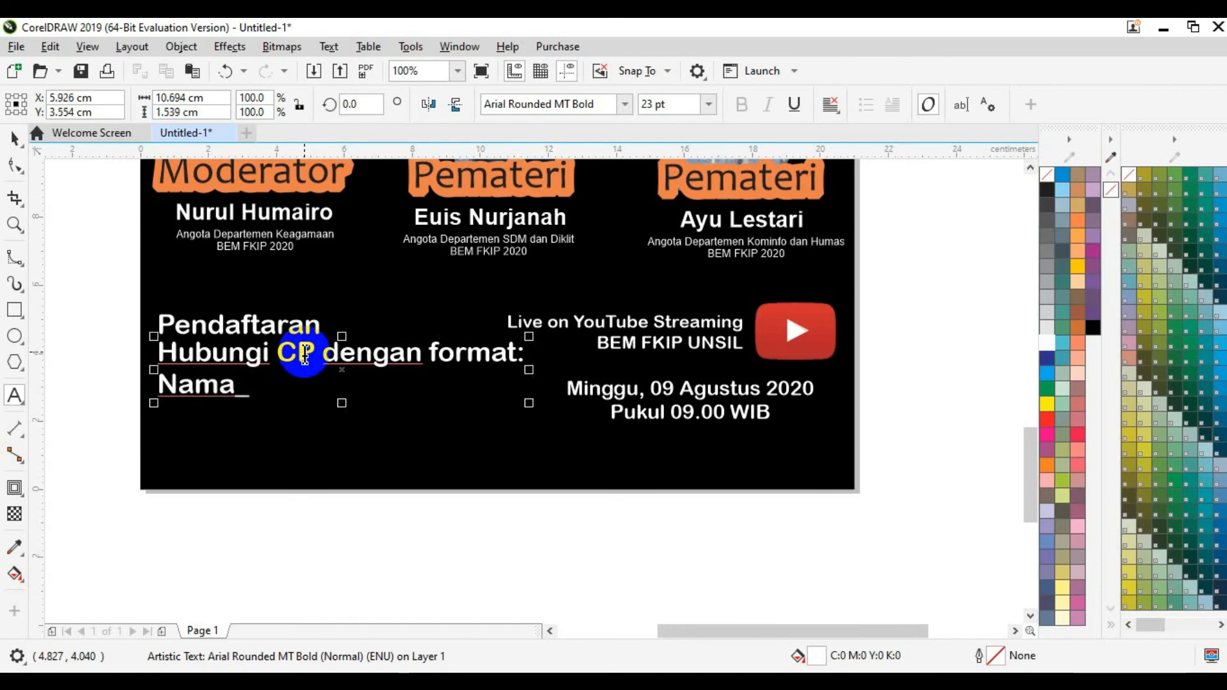
pyautogui.write('Instansi')
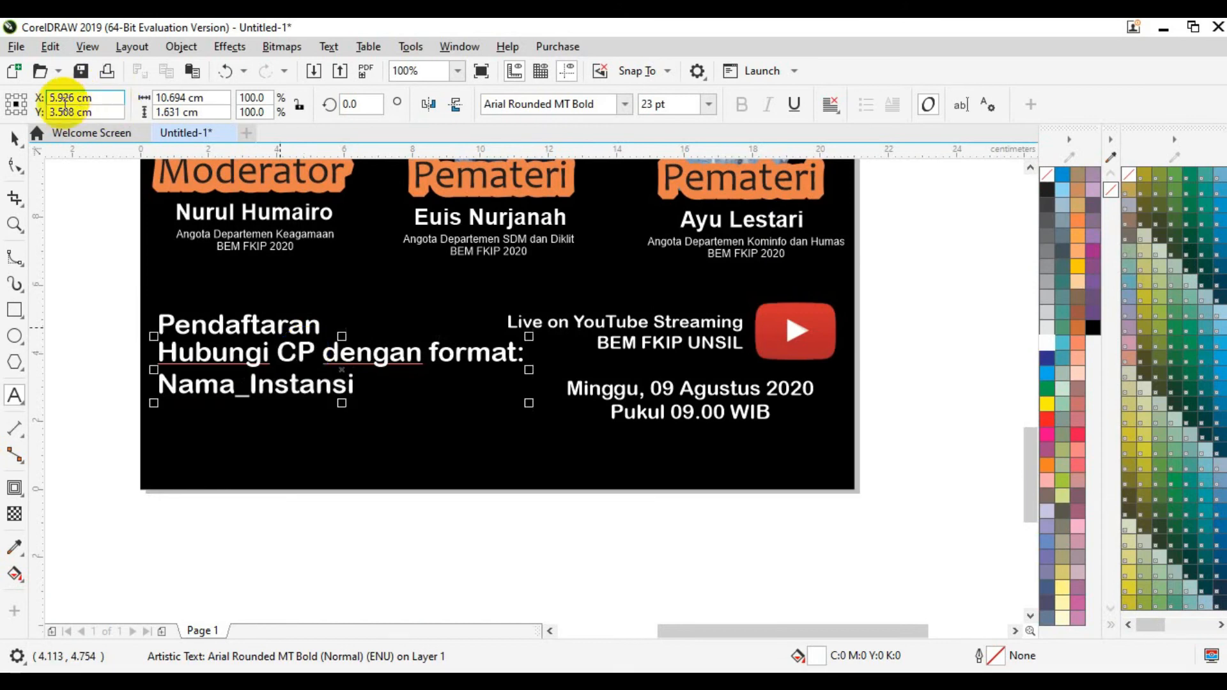
pyautogui.click(14, 137)
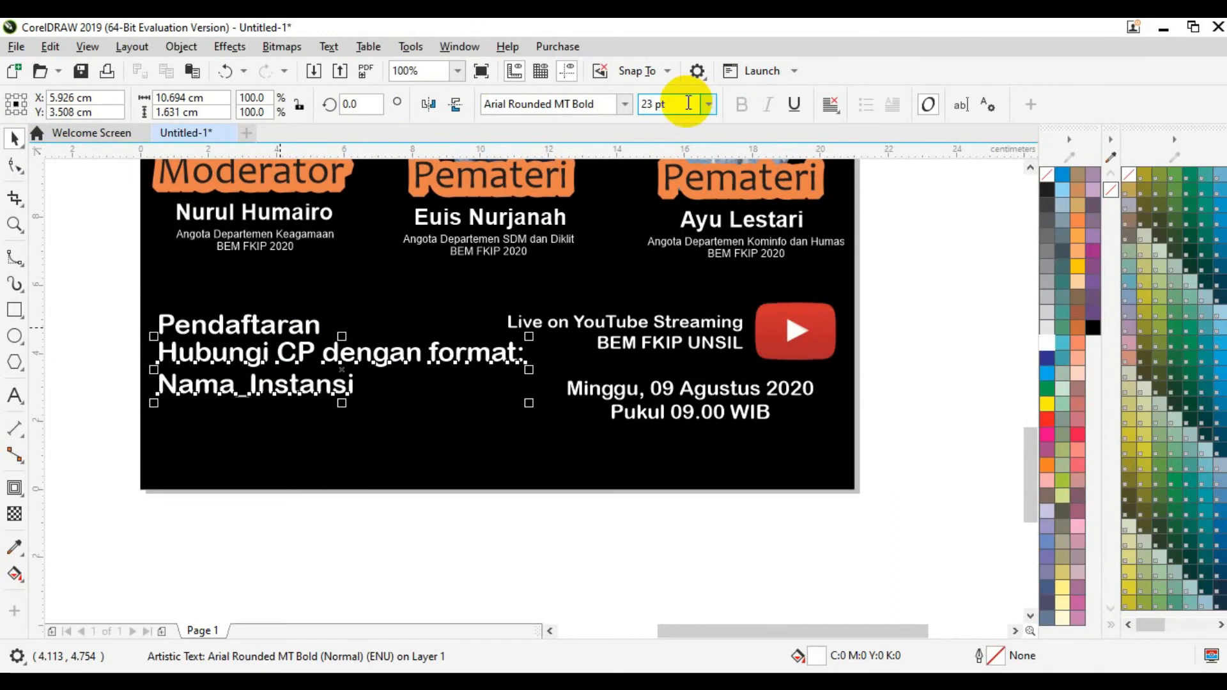
pyautogui.click(688, 104)
pyautogui.write('18')
pyautogui.press('Return')
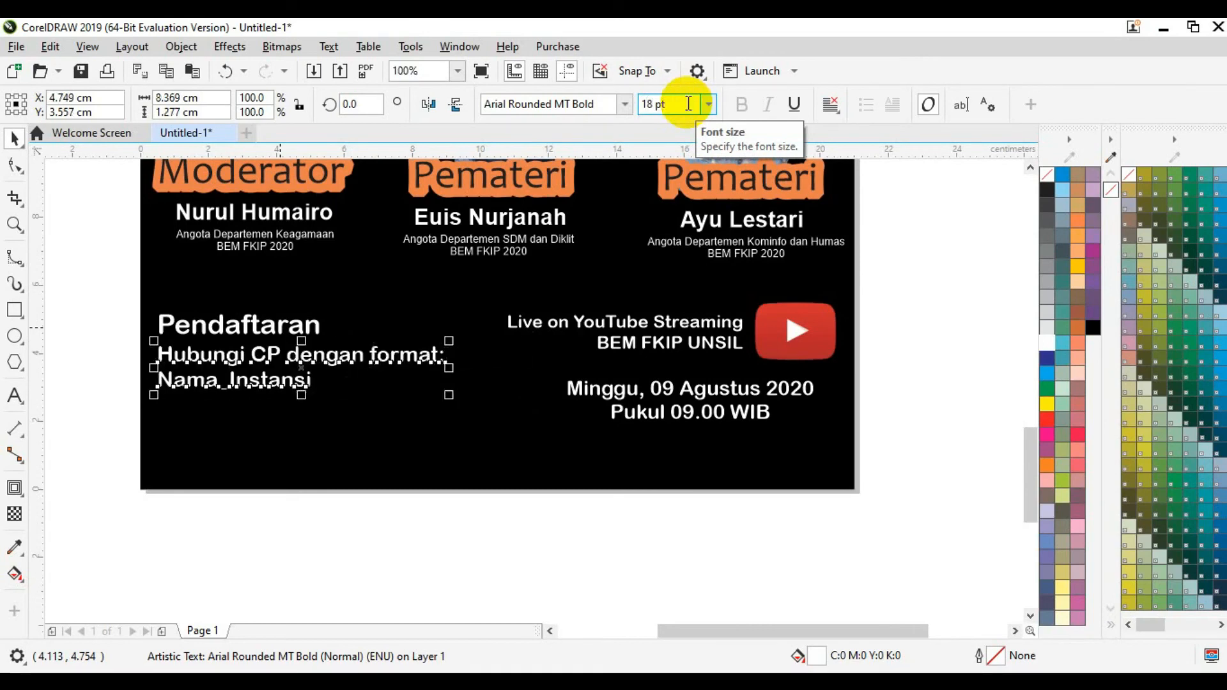
pyautogui.click(166, 548)
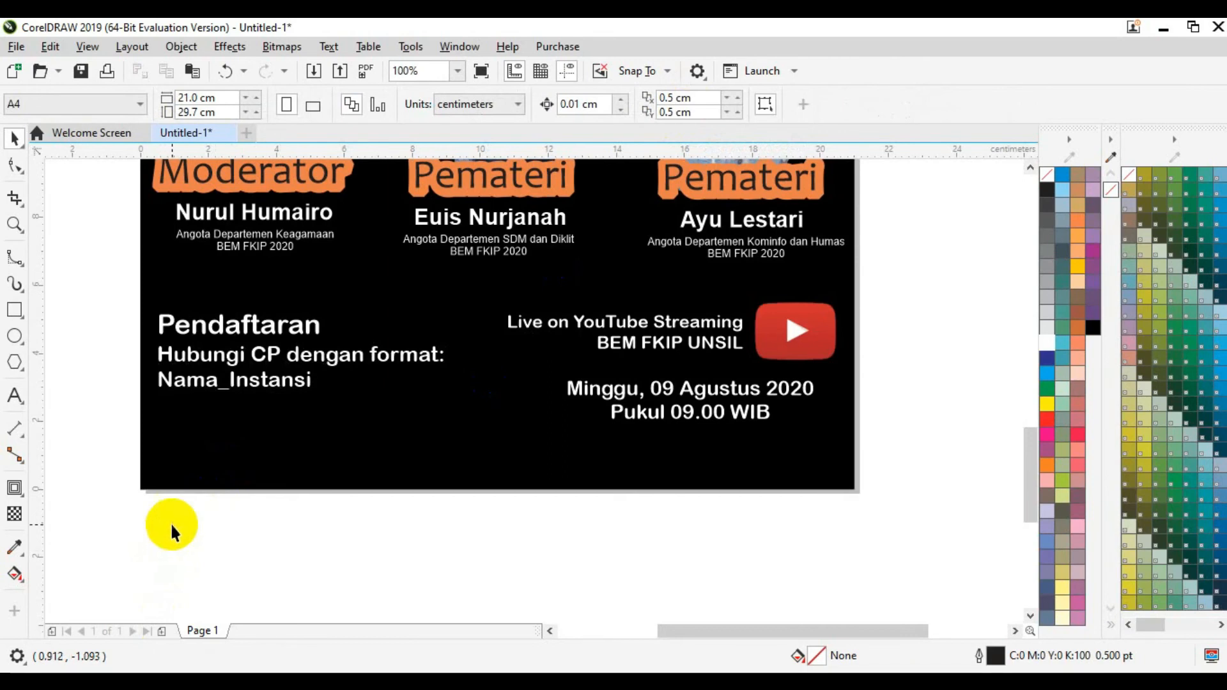
# Step: Duplicate the instructions below and retype the copy as the CP phone-number line
pyautogui.click(211, 386)
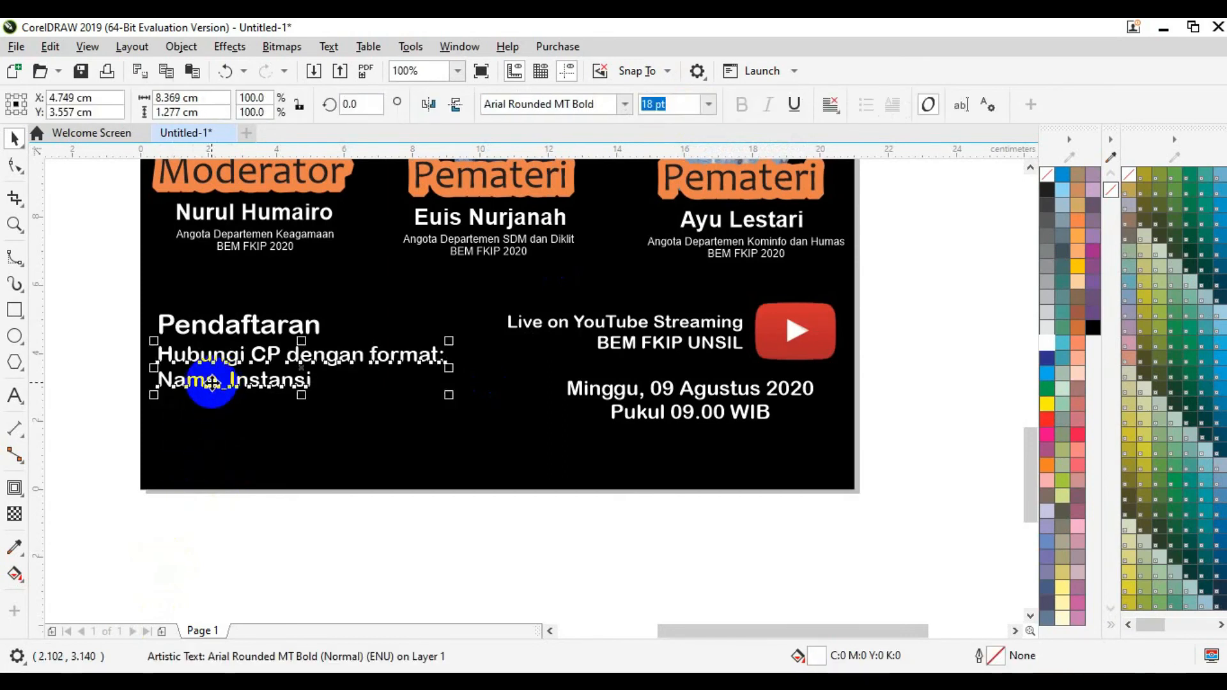
pyautogui.moveTo(211, 381); pyautogui.dragTo(211, 434)
pyautogui.doubleClick(211, 433)
pyautogui.write('CP')
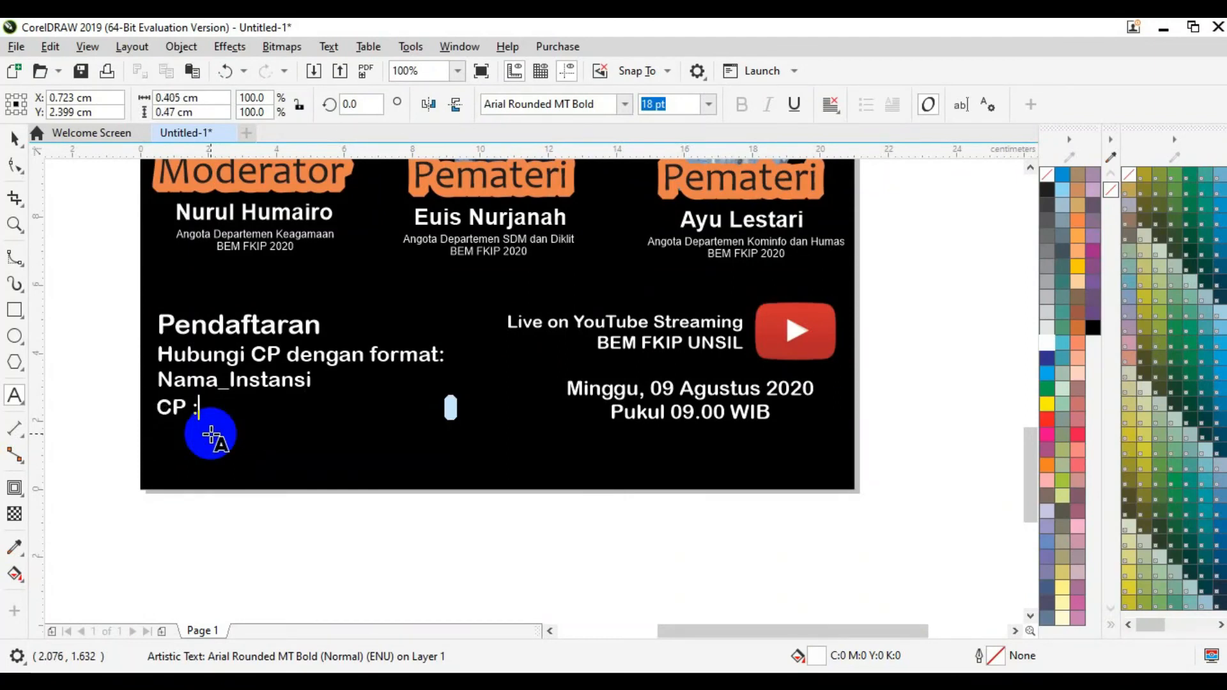
pyautogui.write(' : 0823-9068')
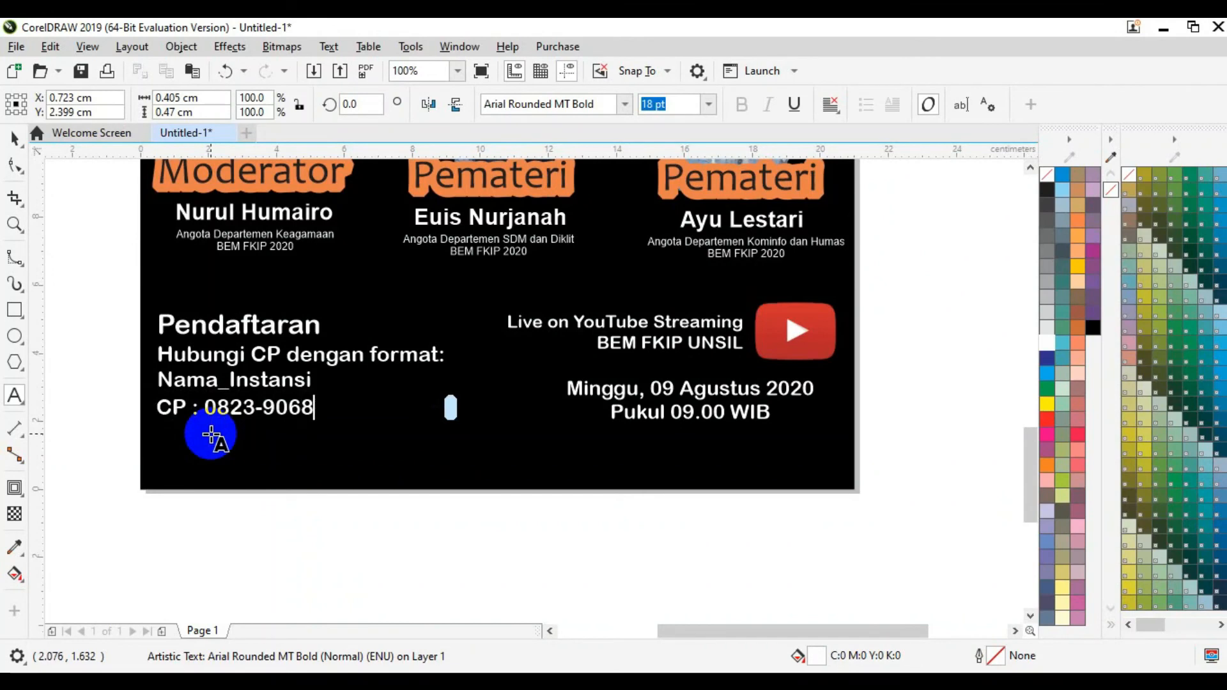
pyautogui.write('-xxxx (')
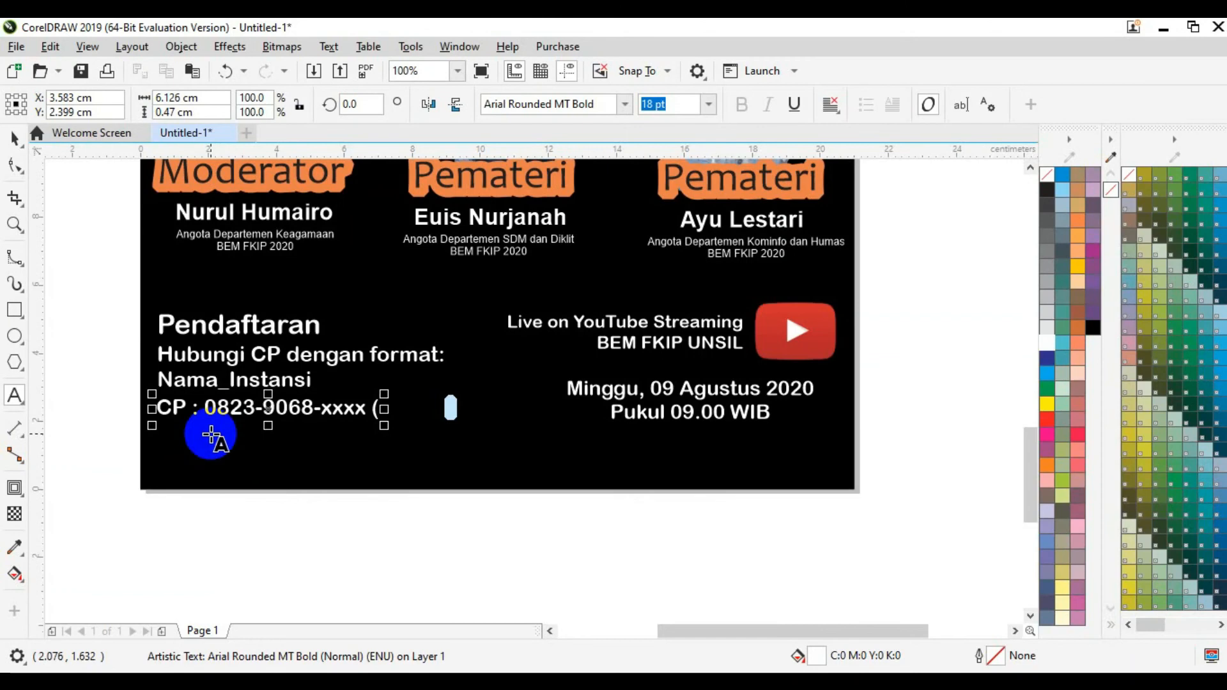
pyautogui.write('Tn')
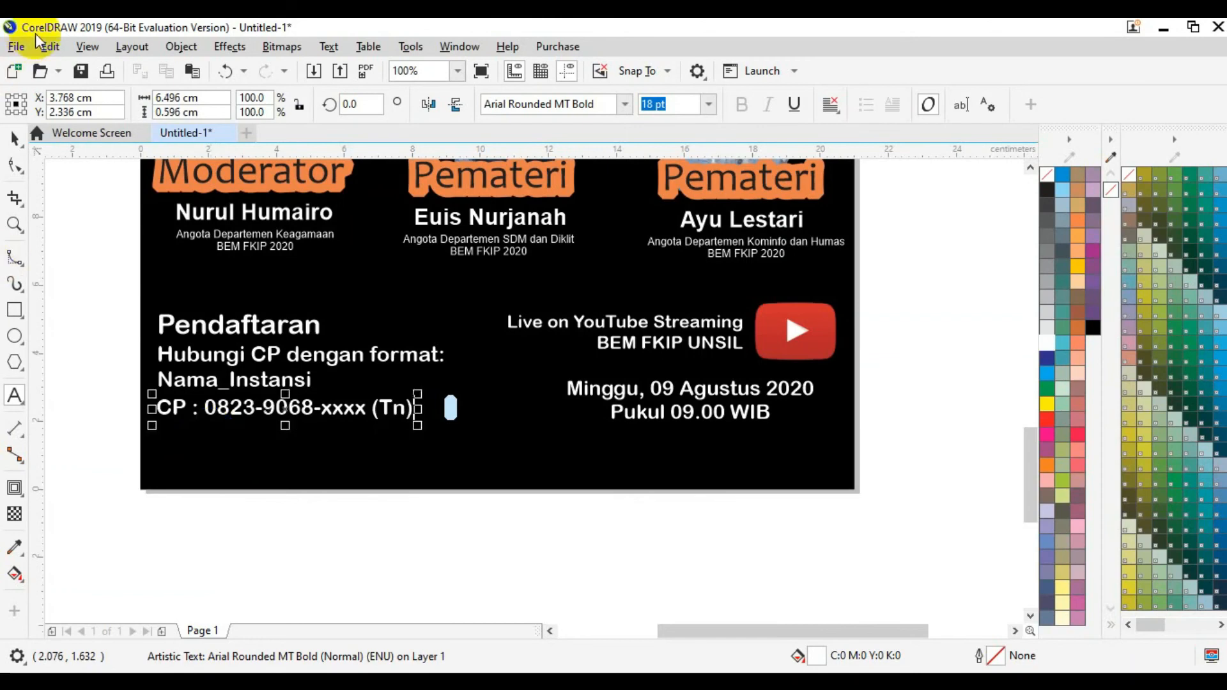
pyautogui.click(14, 137)
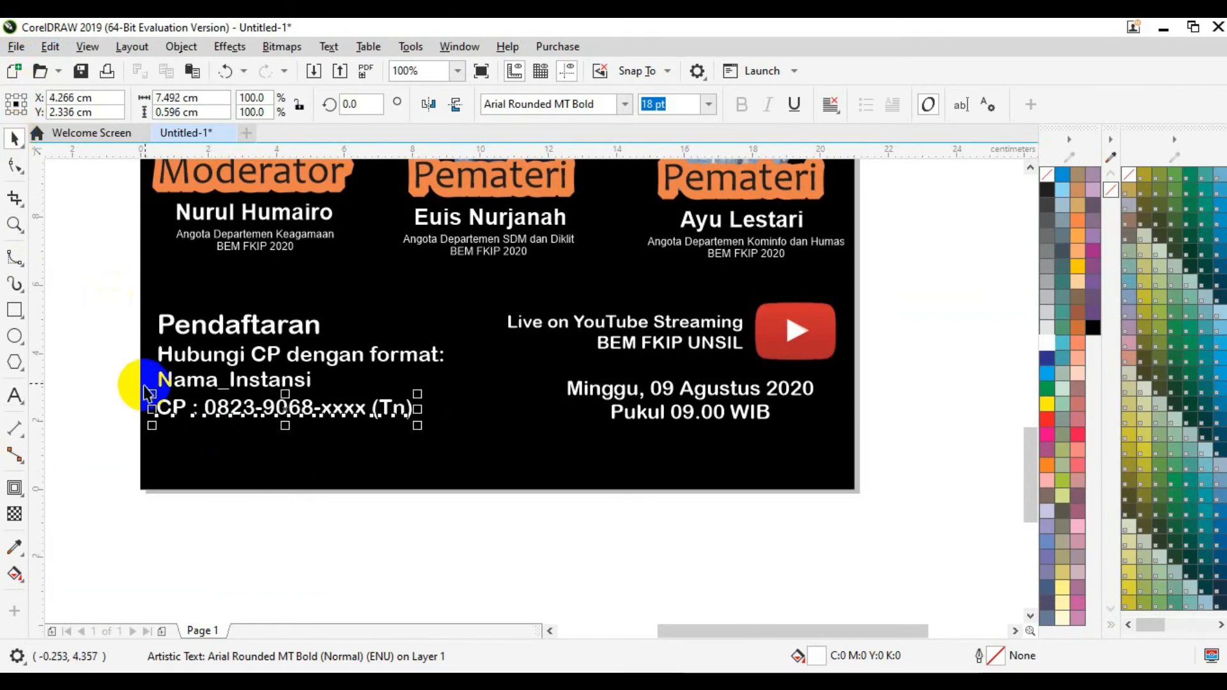
pyautogui.click(119, 395)
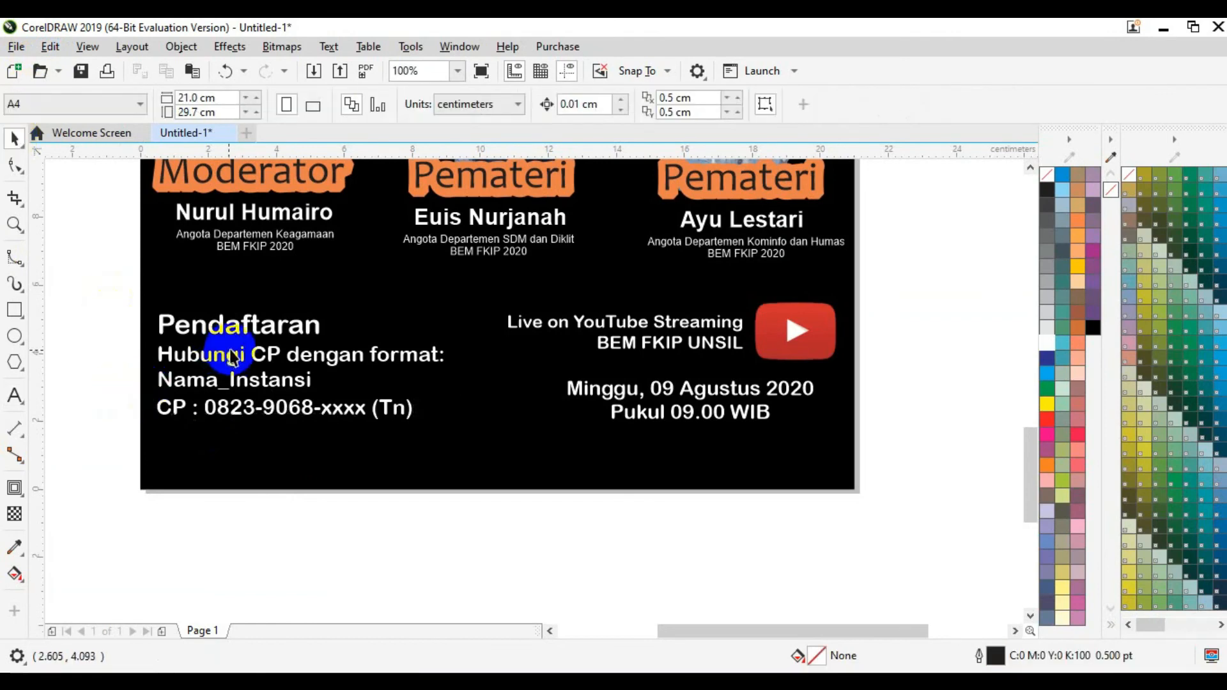
# Step: Nudge the Pendaftaran heading slightly upward
pyautogui.click(234, 328)
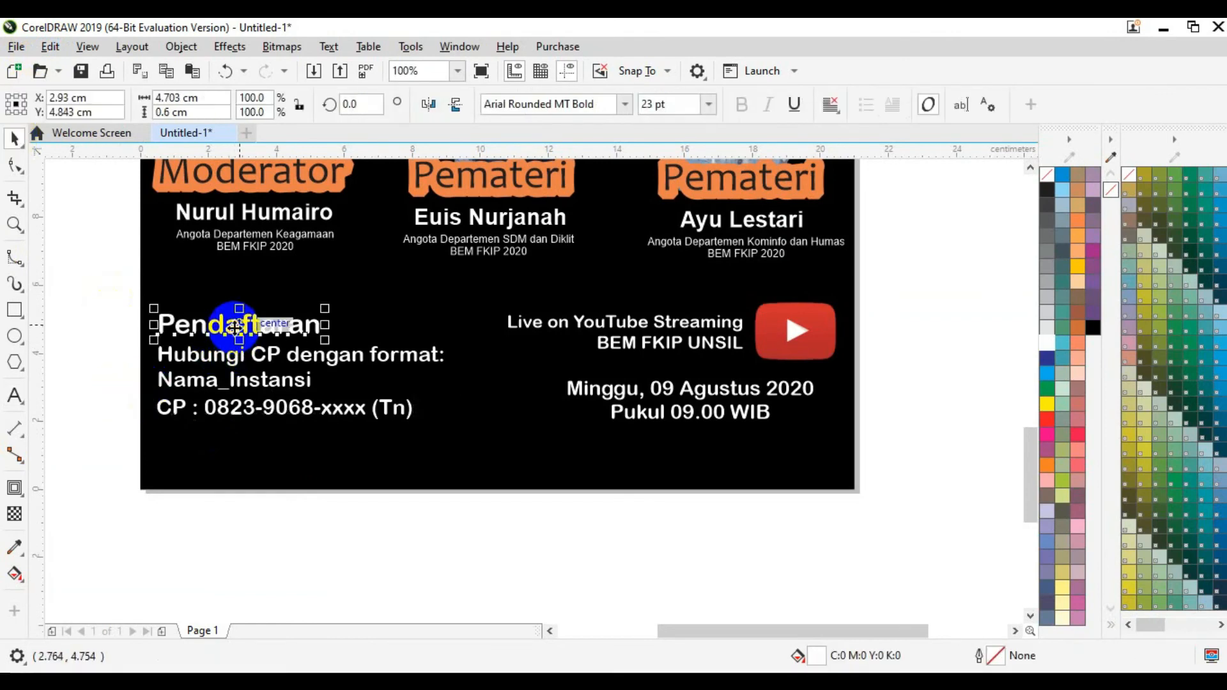
pyautogui.press('Up')
pyautogui.press('Up')
pyautogui.press('Up')
pyautogui.press('Up')
pyautogui.press('Up')
pyautogui.press('Up')
pyautogui.press('Up')
pyautogui.press('Up')
pyautogui.press('Up')
pyautogui.press('Up')
pyautogui.press('Up')
pyautogui.rightClick(346, 532)
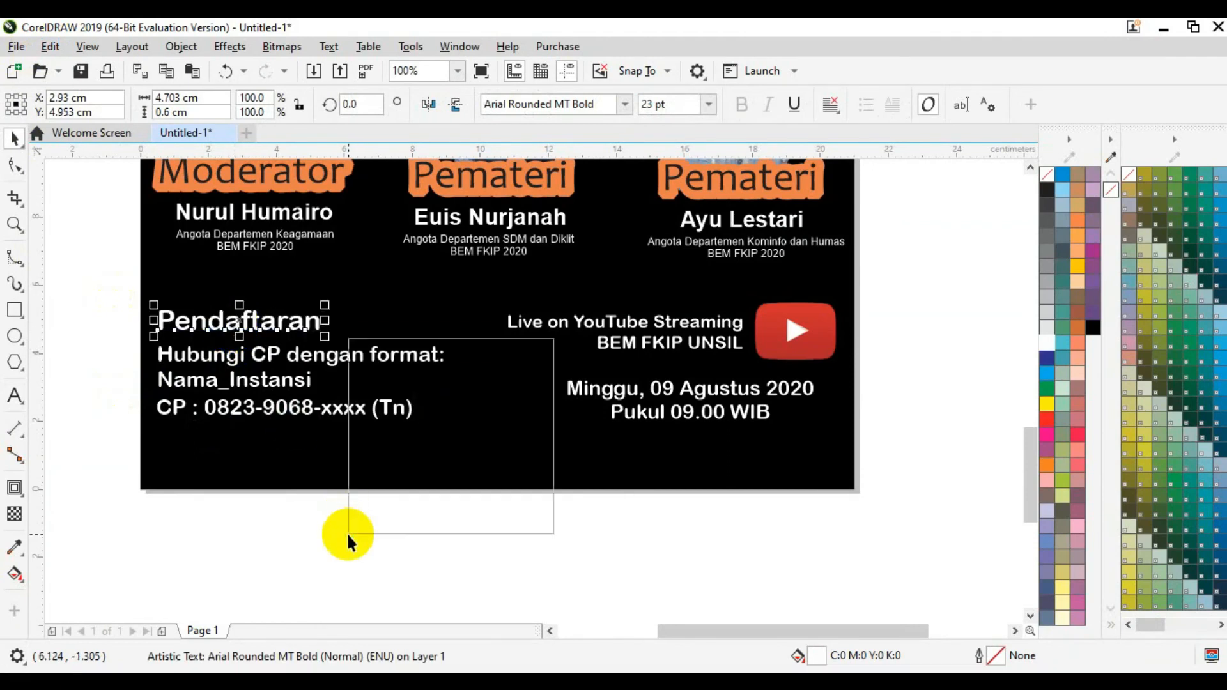
pyautogui.click(559, 553)
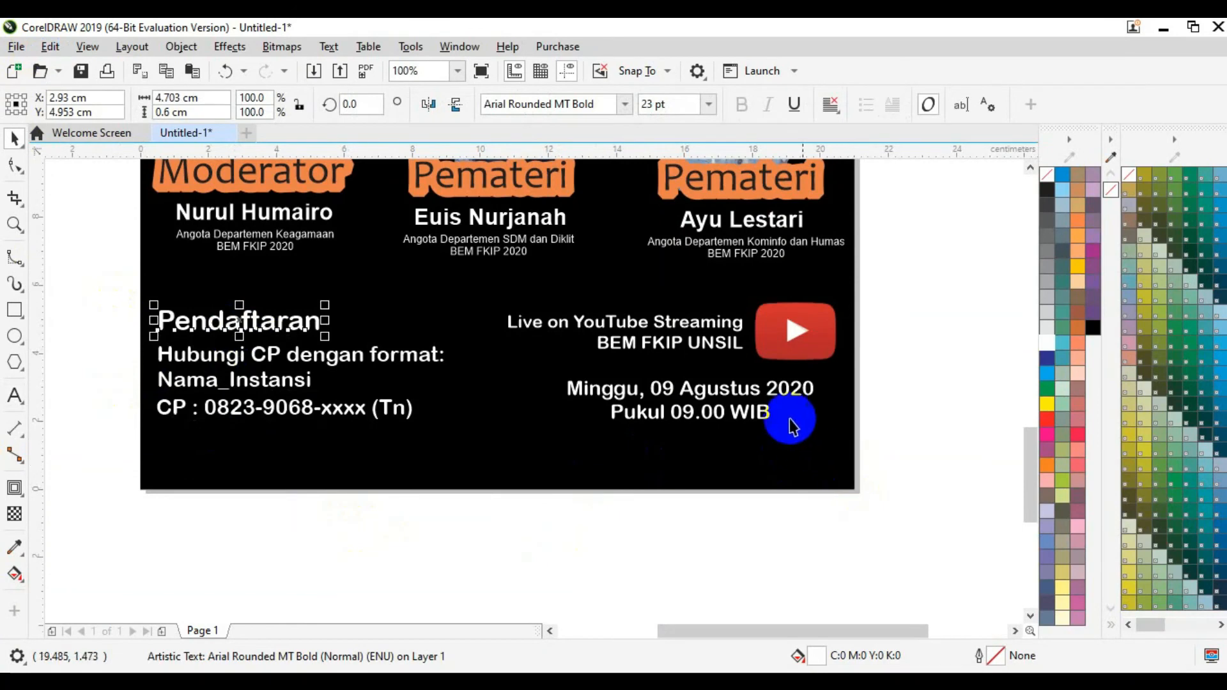
pyautogui.click(891, 460)
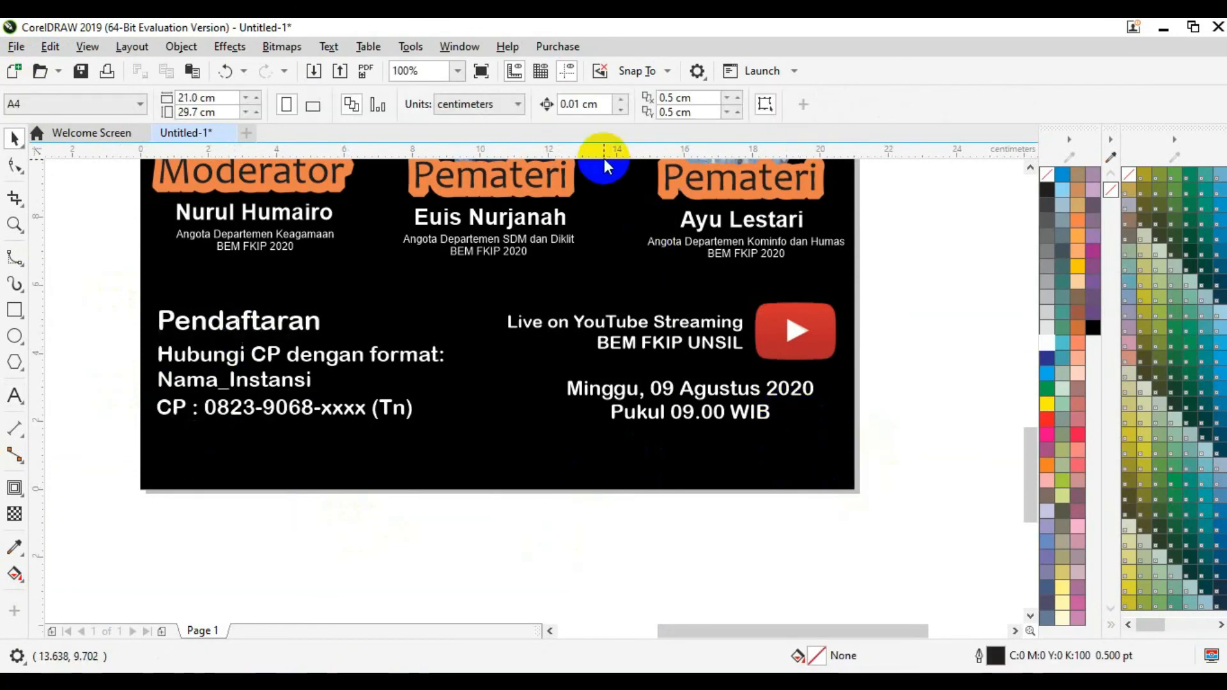
# Step: Add two trial horizontal guidelines, delete them both, and zoom to fit the page
pyautogui.moveTo(604, 158); pyautogui.dragTo(616, 302)
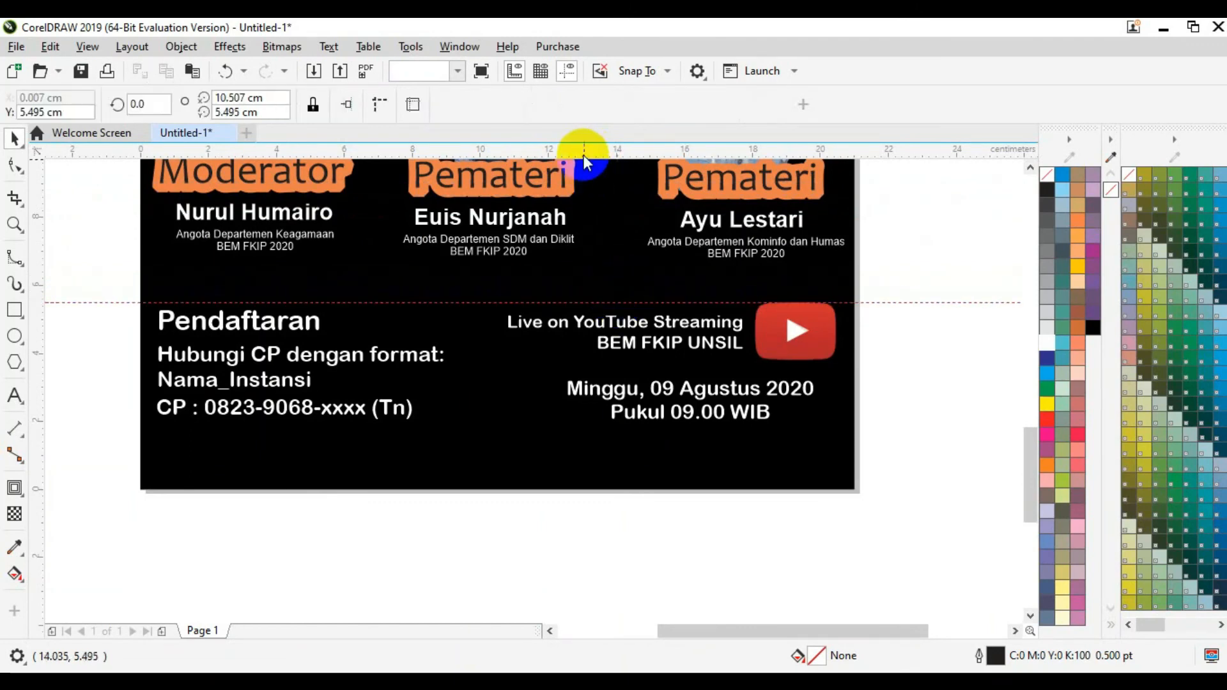
pyautogui.moveTo(583, 157); pyautogui.dragTo(633, 420)
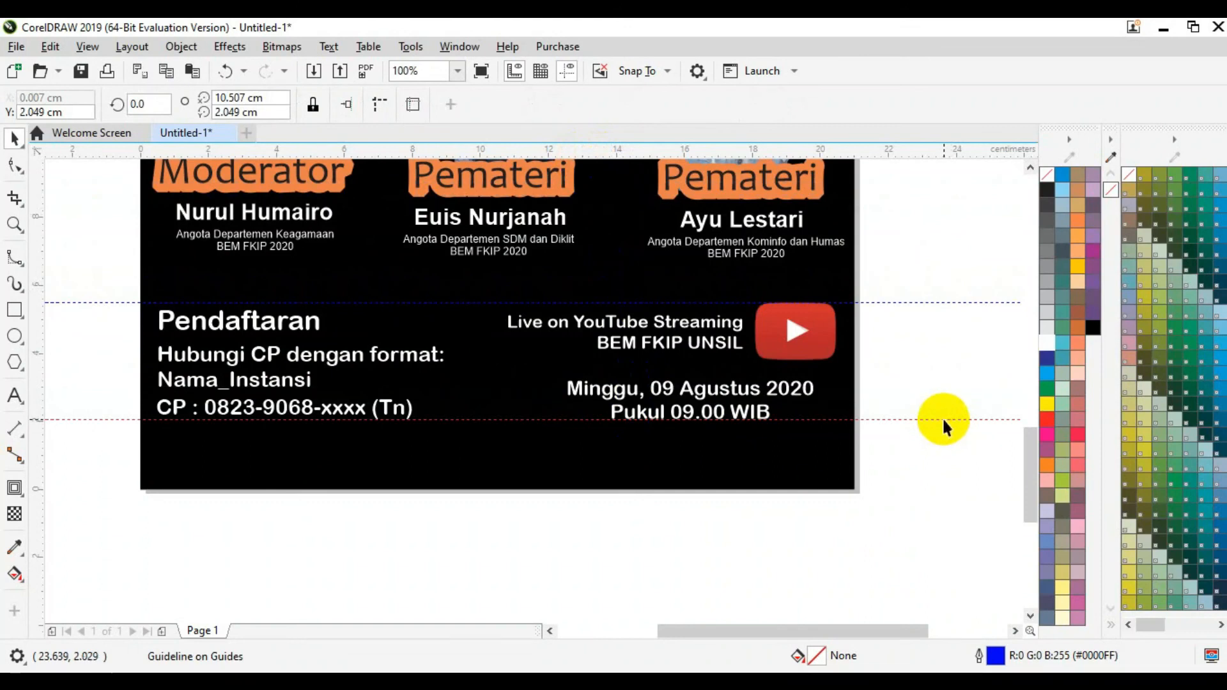
pyautogui.press('Delete')
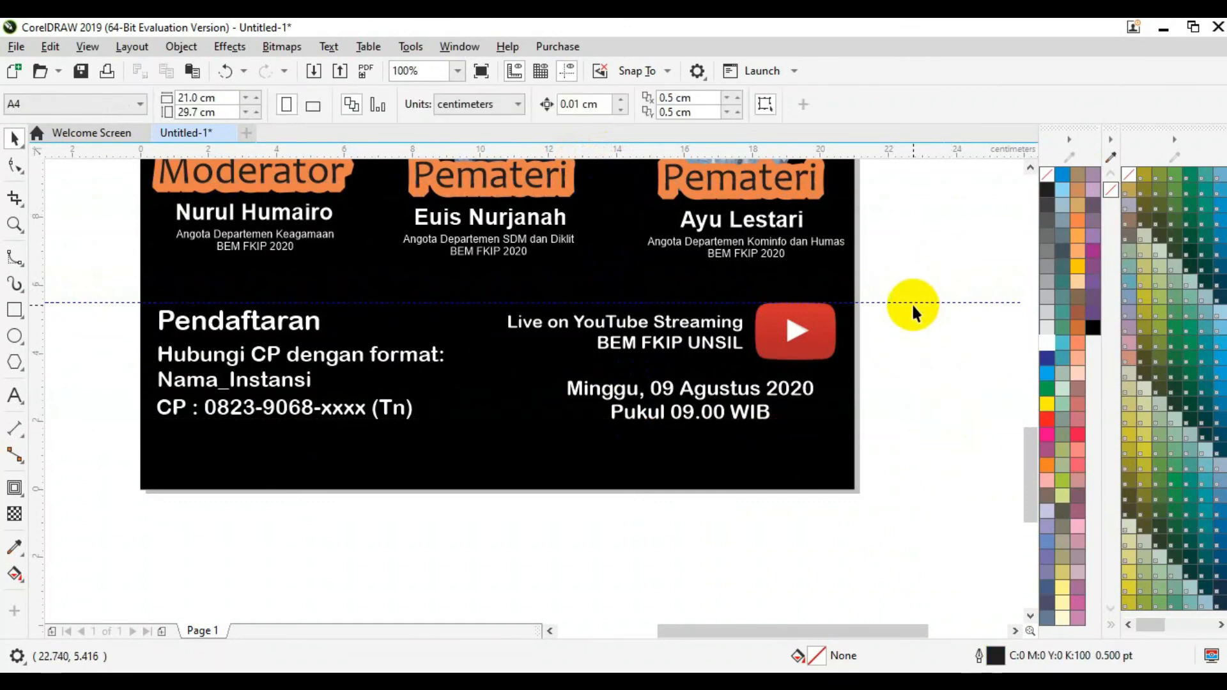
pyautogui.click(913, 301)
pyautogui.press('Delete')
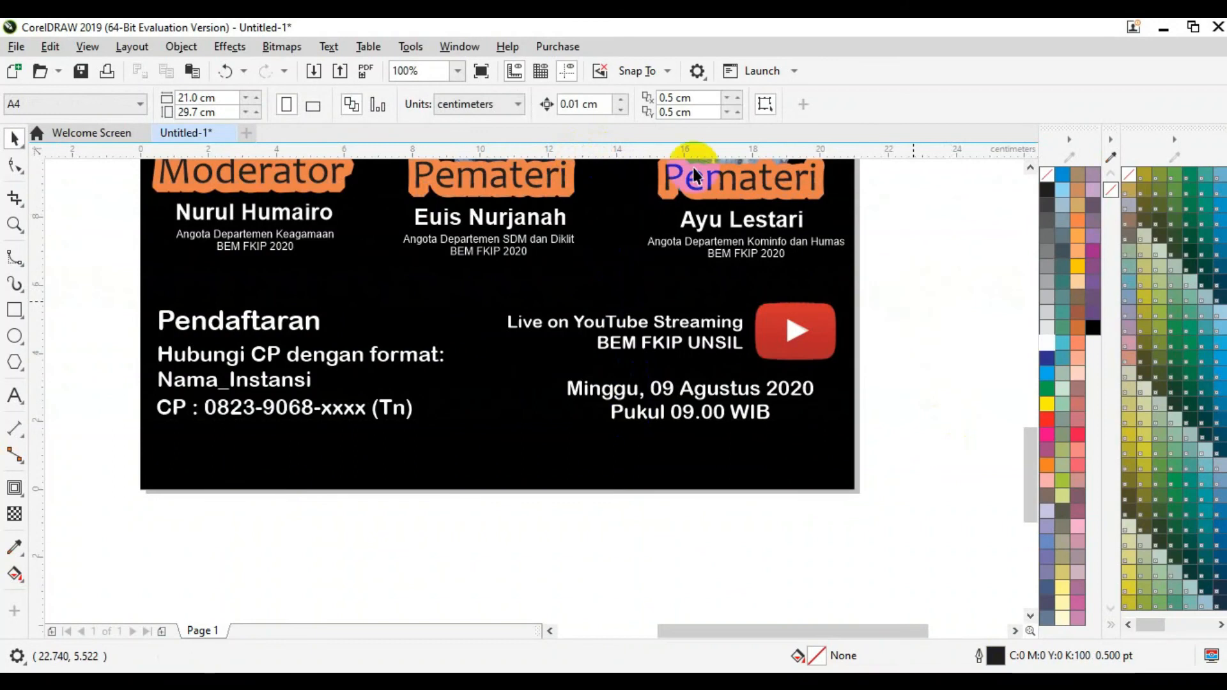
pyautogui.click(457, 71)
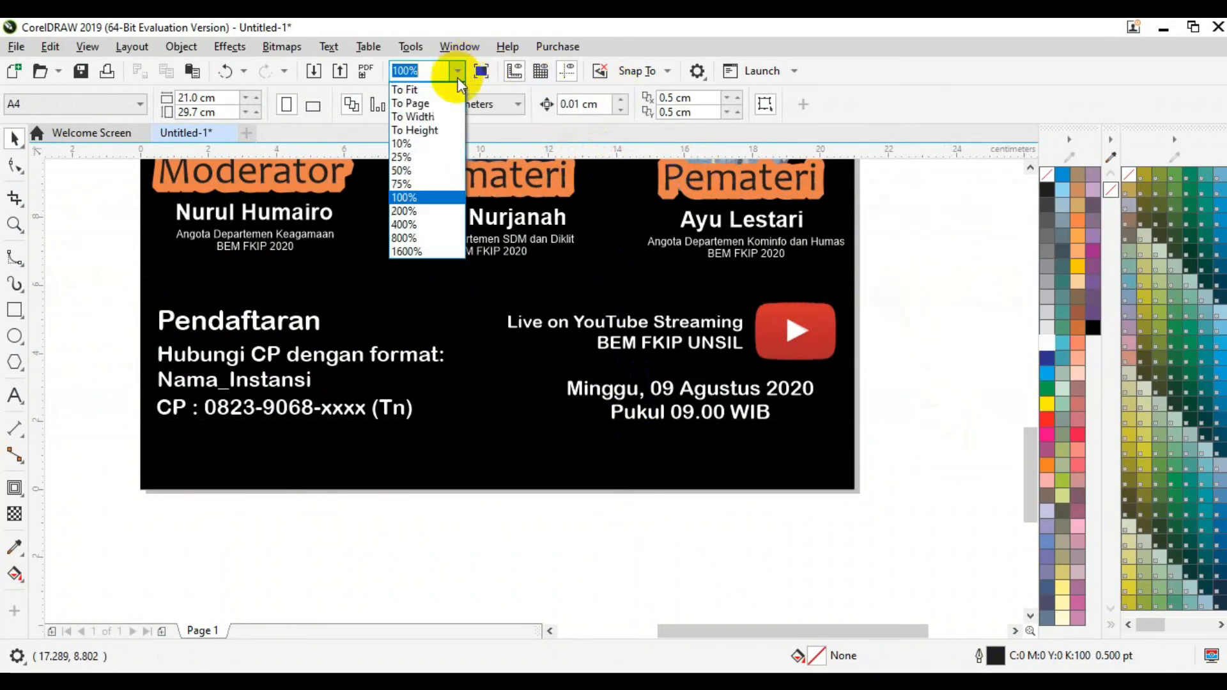
pyautogui.click(456, 88)
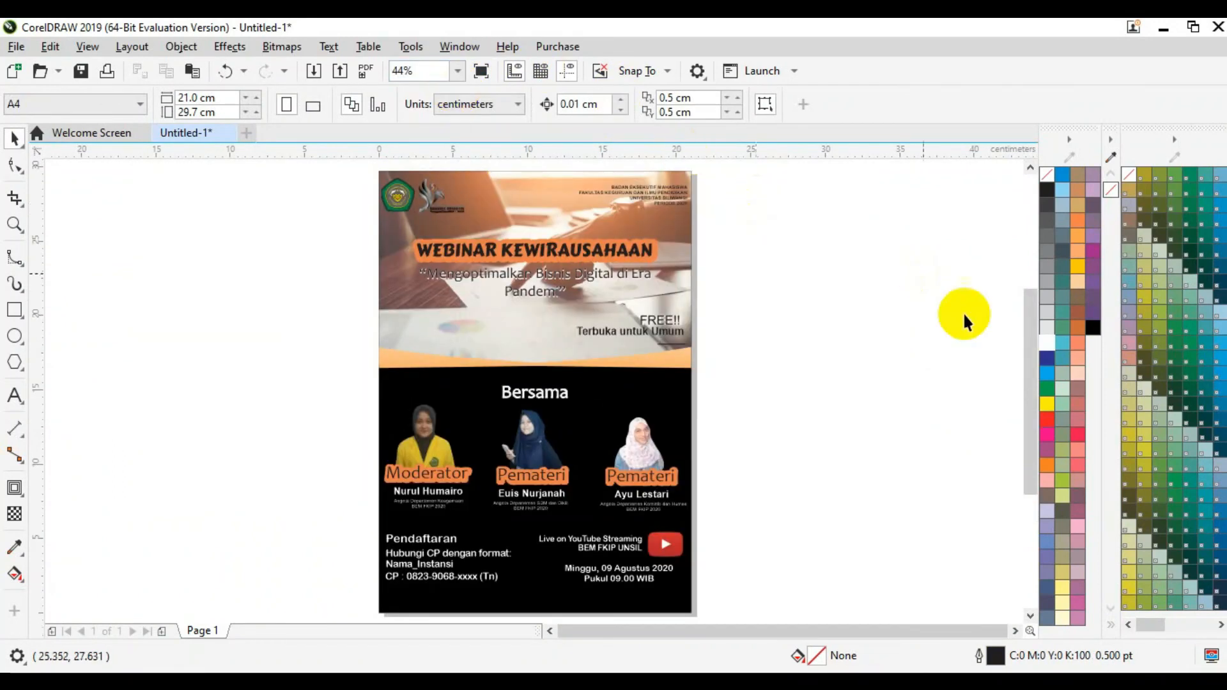
# Step: Marquee-select the lower black section, nudge it up one step, and zoom to 200%
pyautogui.moveTo(1026, 348); pyautogui.dragTo(1032, 376)
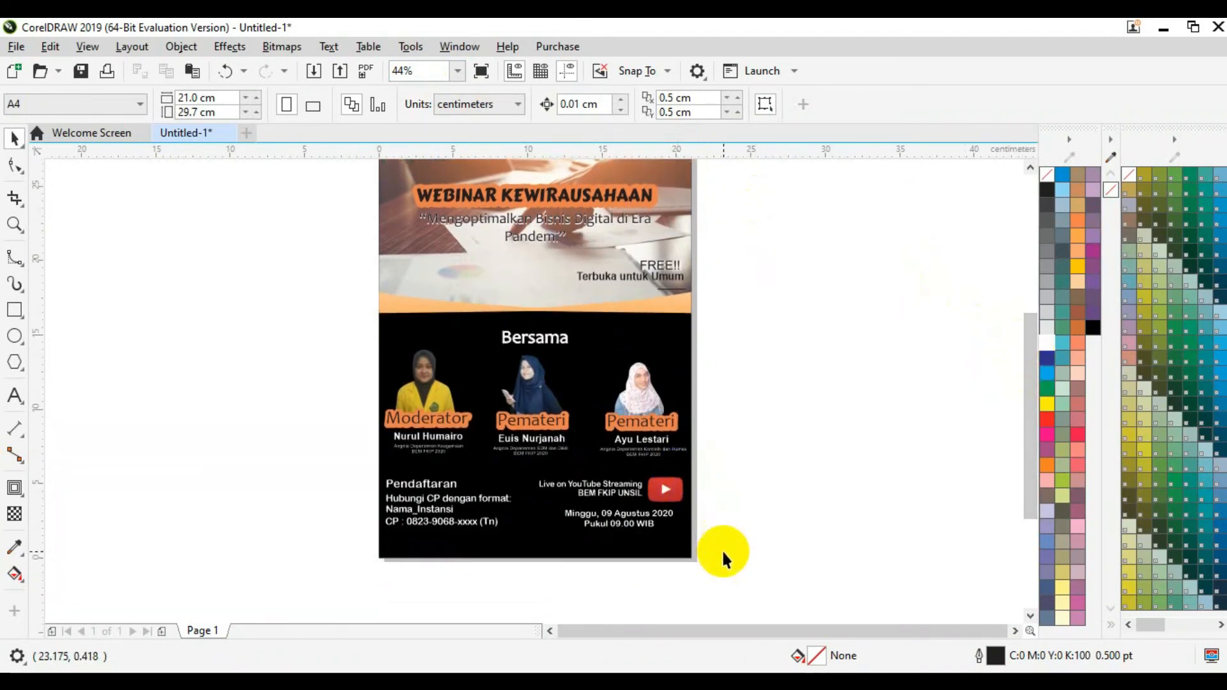
pyautogui.moveTo(714, 546); pyautogui.dragTo(356, 324)
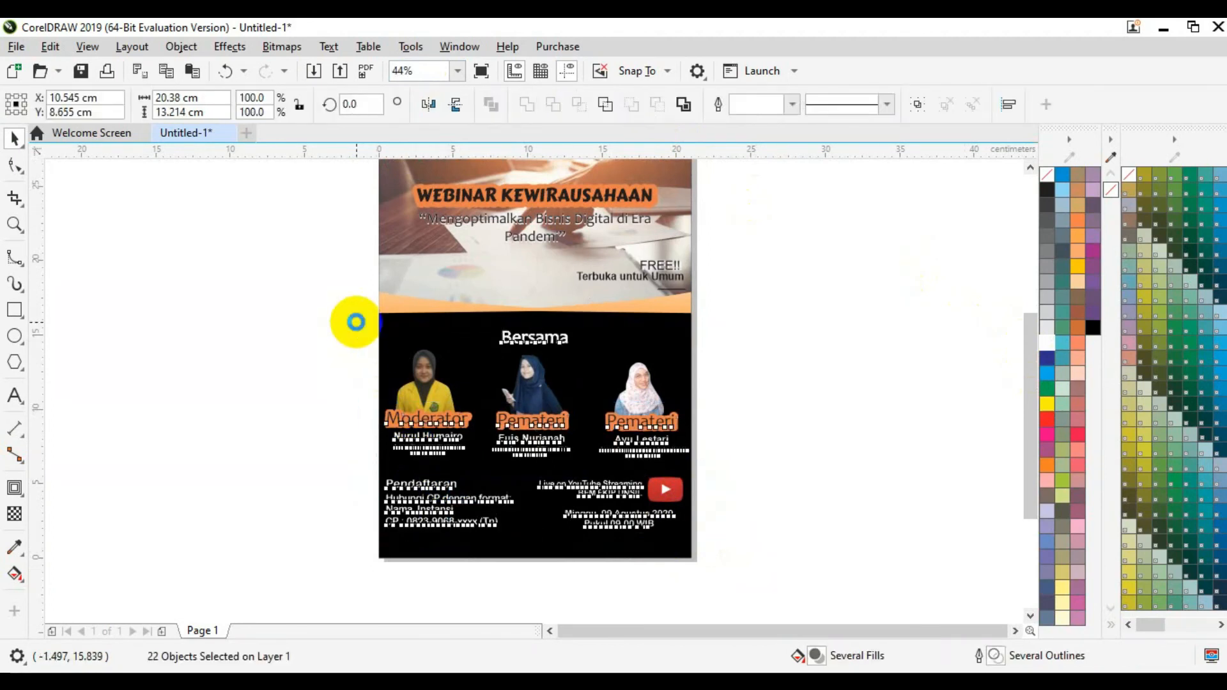
pyautogui.press('Up')
pyautogui.press('Up')
pyautogui.press('Up')
pyautogui.press('Up')
pyautogui.press('Up')
pyautogui.press('Up')
pyautogui.press('Up')
pyautogui.press('Up')
pyautogui.press('Up')
pyautogui.press('Up')
pyautogui.press('Up')
pyautogui.press('Up')
pyautogui.press('Up')
pyautogui.press('Up')
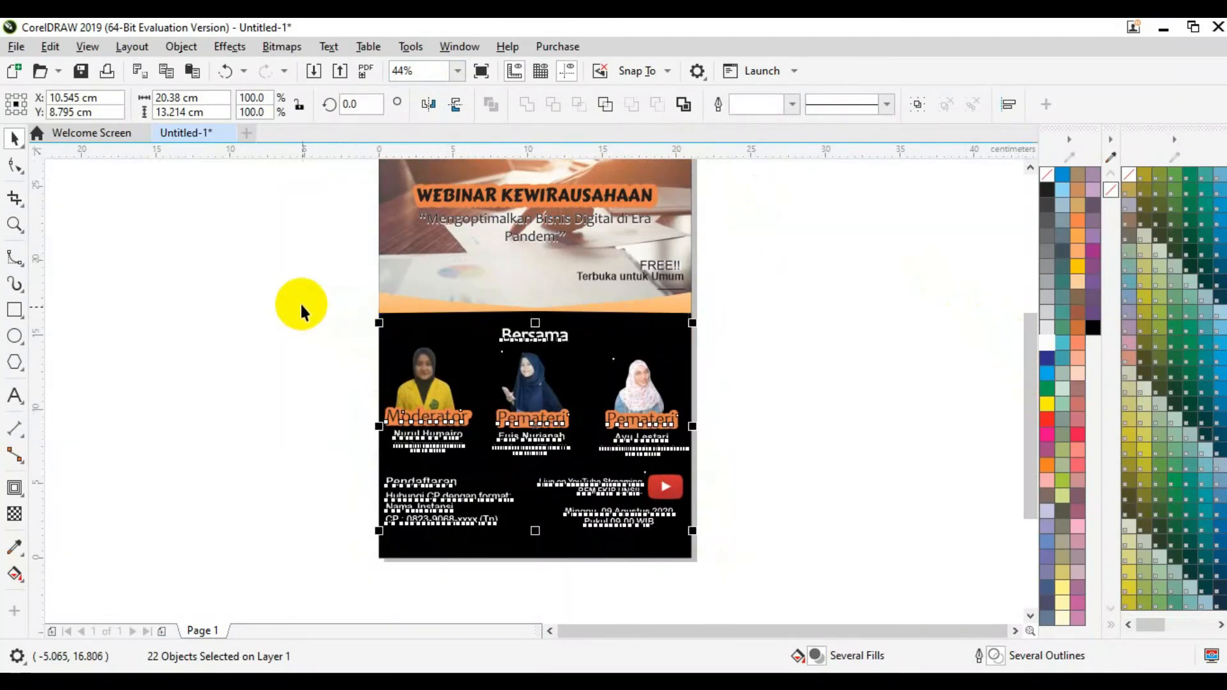
pyautogui.click(301, 306)
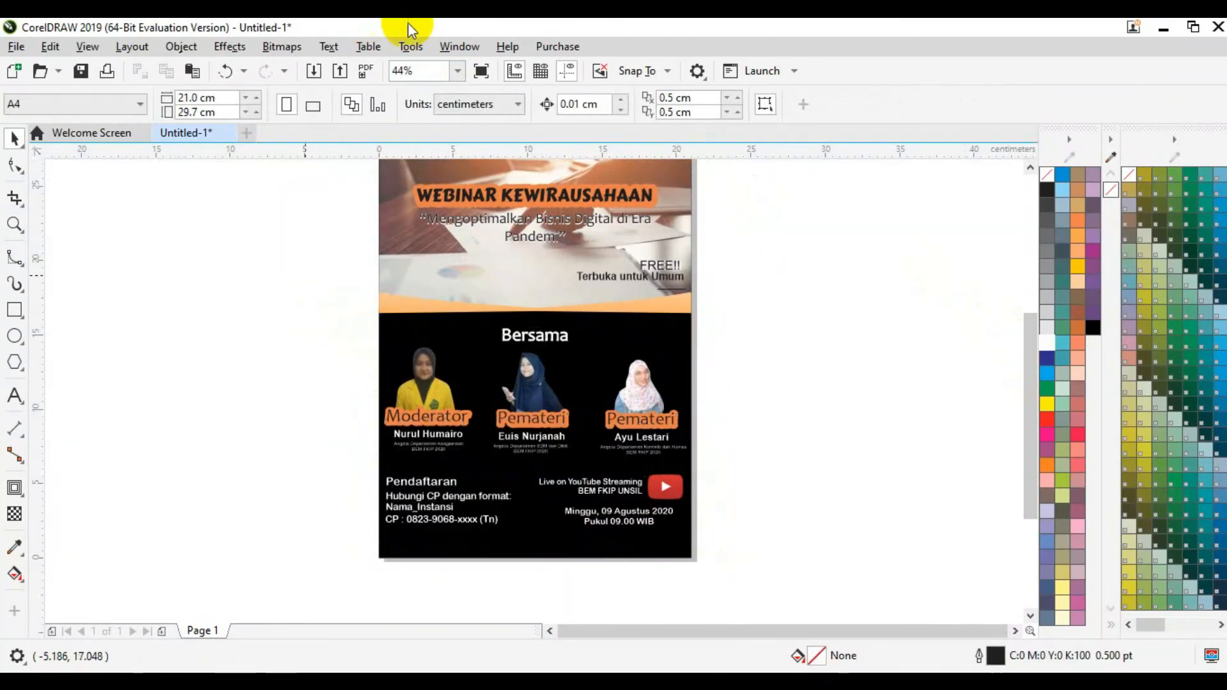
pyautogui.click(457, 70)
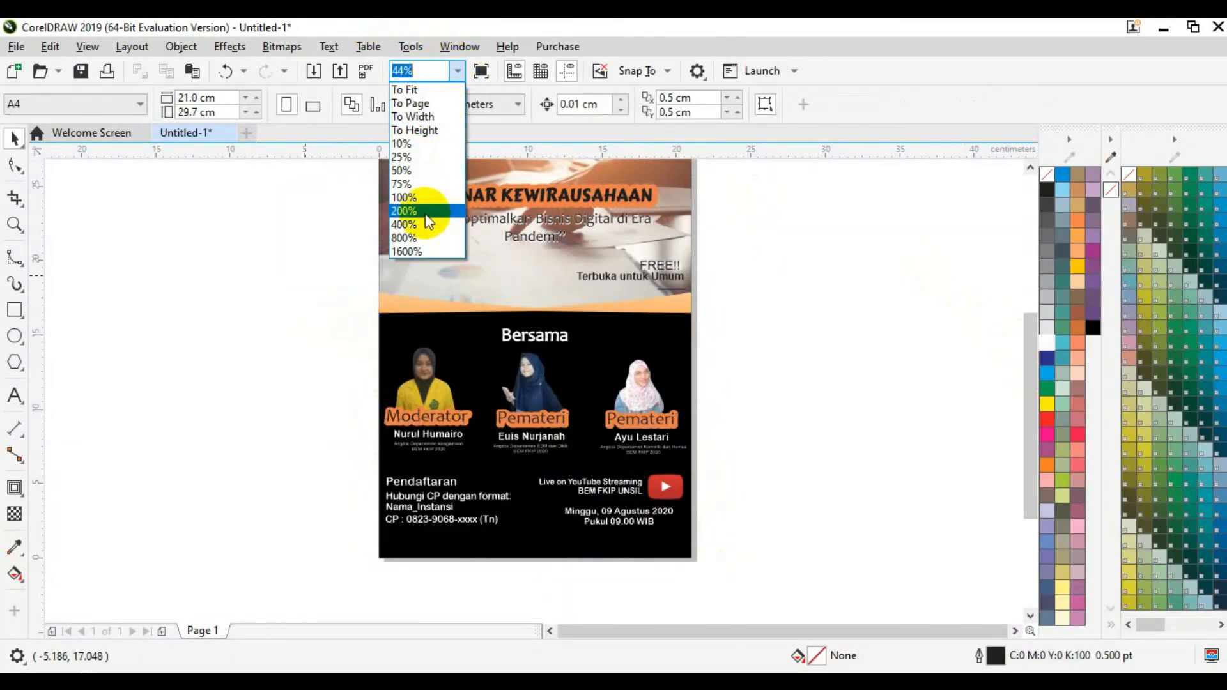
pyautogui.click(427, 211)
pyautogui.click(458, 71)
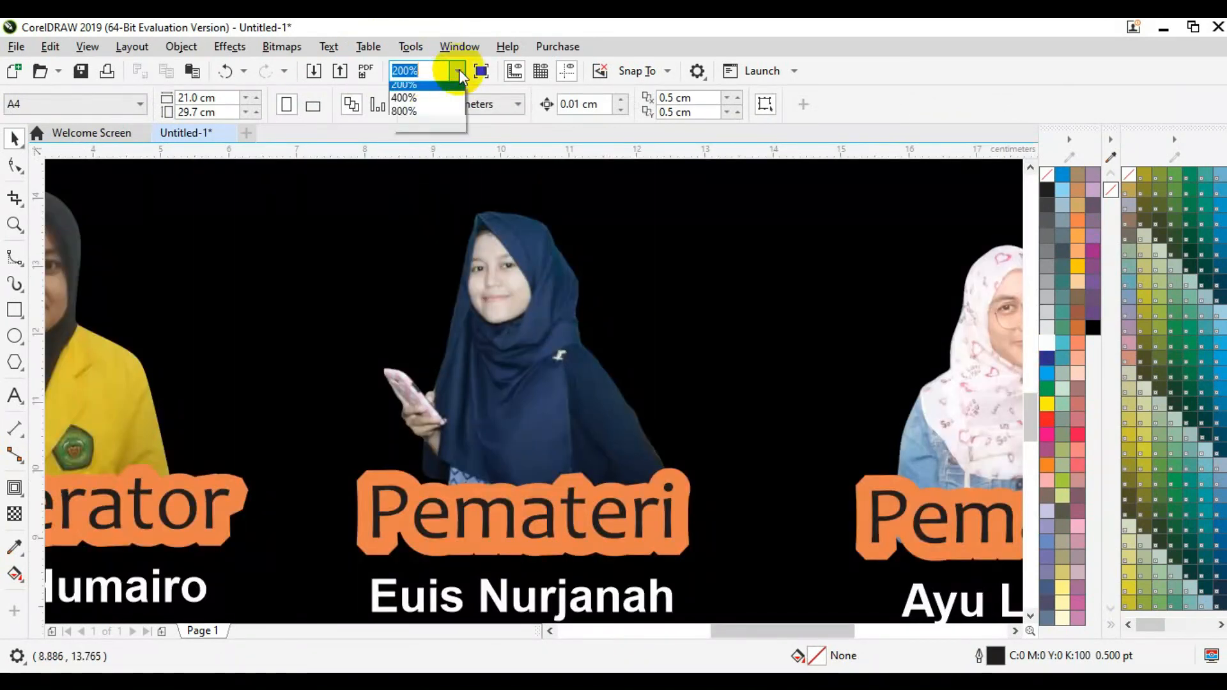
# Step: At 100% zoom, paste the Instagram, website, e-mail and YouTube footer row along the bottom
pyautogui.click(441, 198)
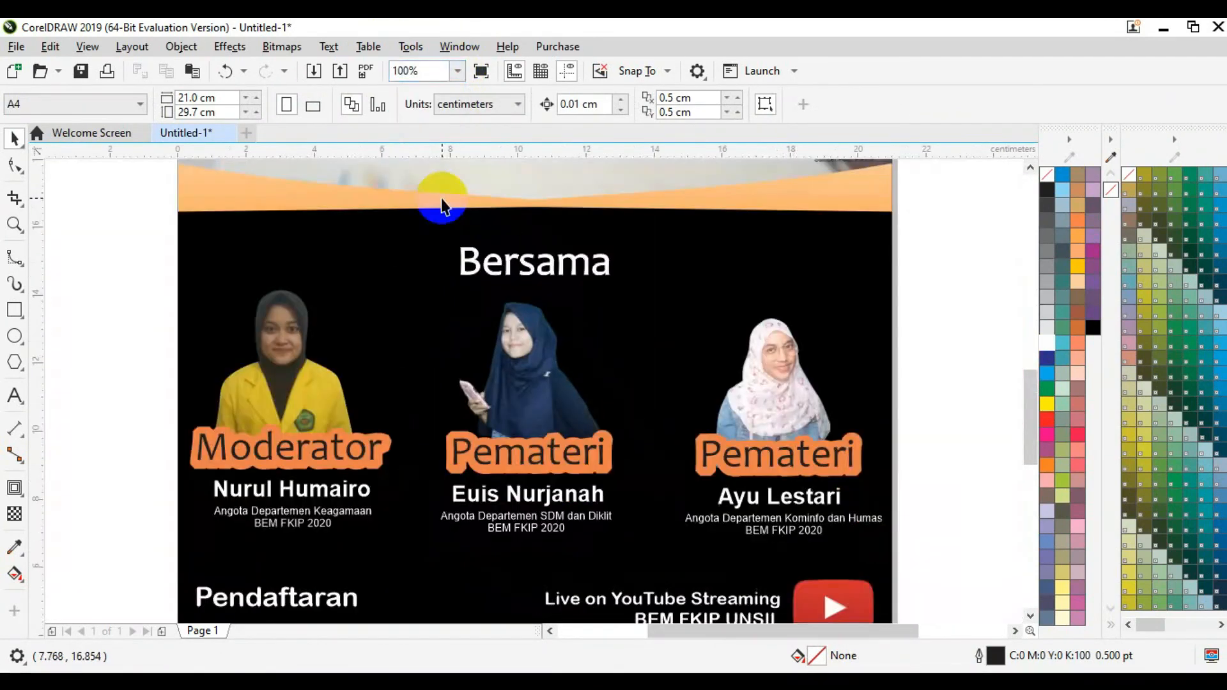
pyautogui.moveTo(1029, 443); pyautogui.dragTo(1025, 502)
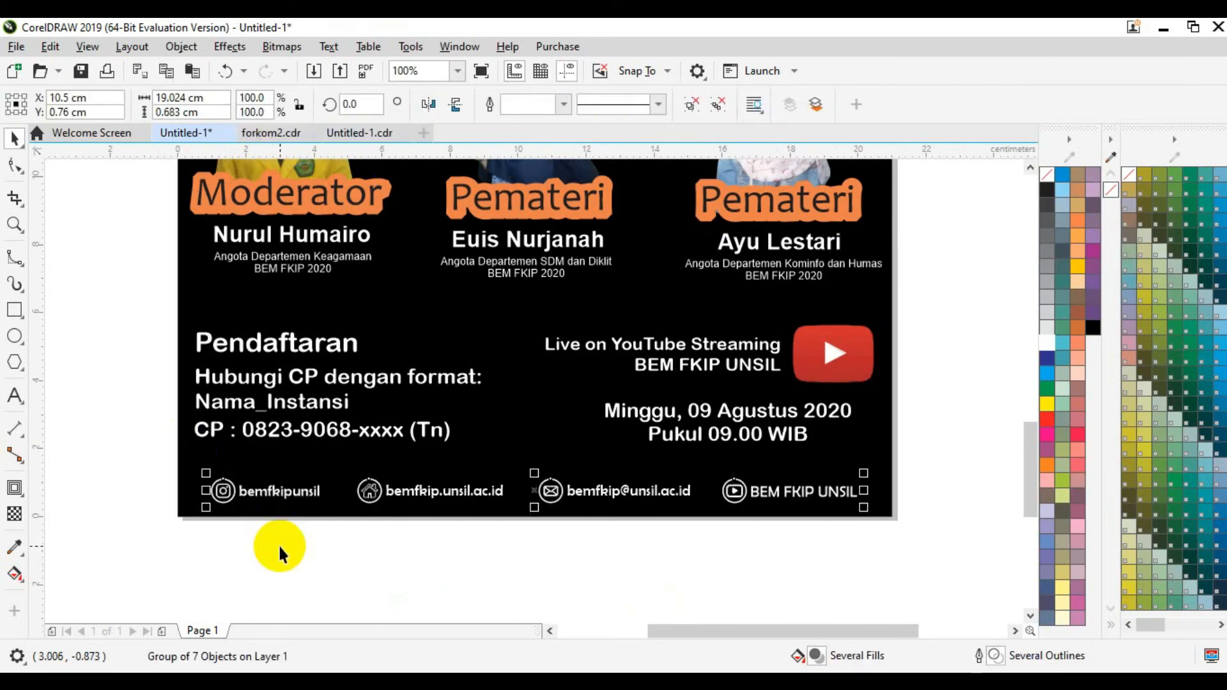
pyautogui.click(320, 562)
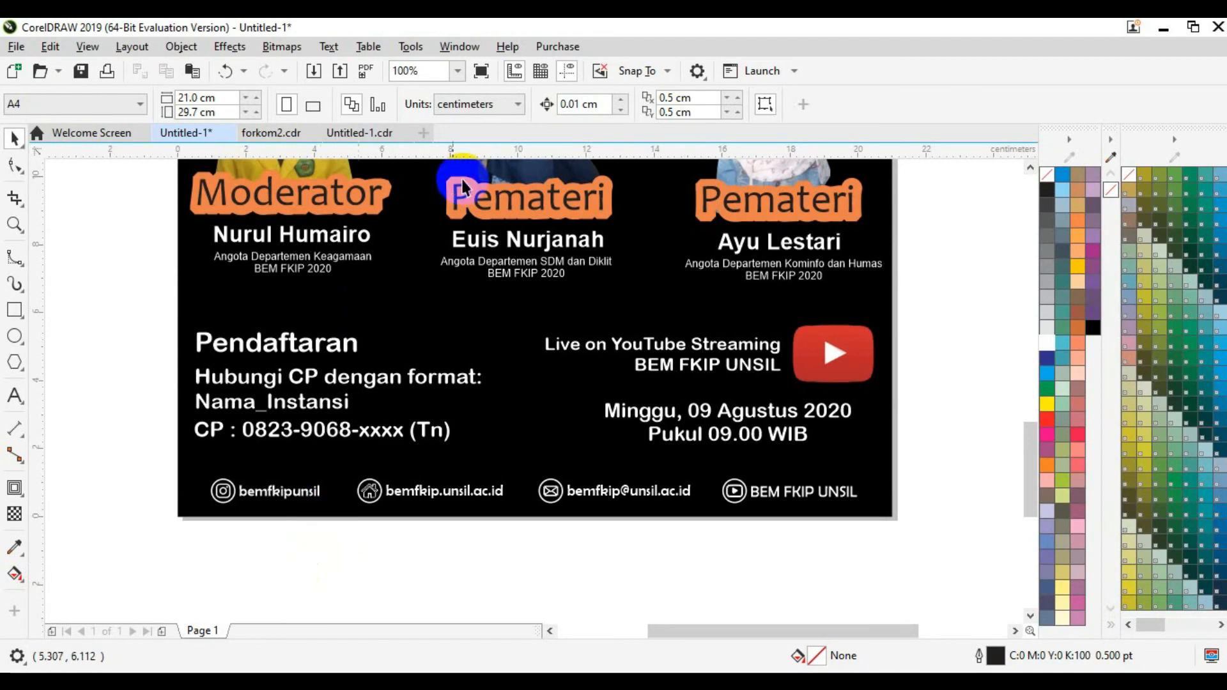
pyautogui.click(458, 71)
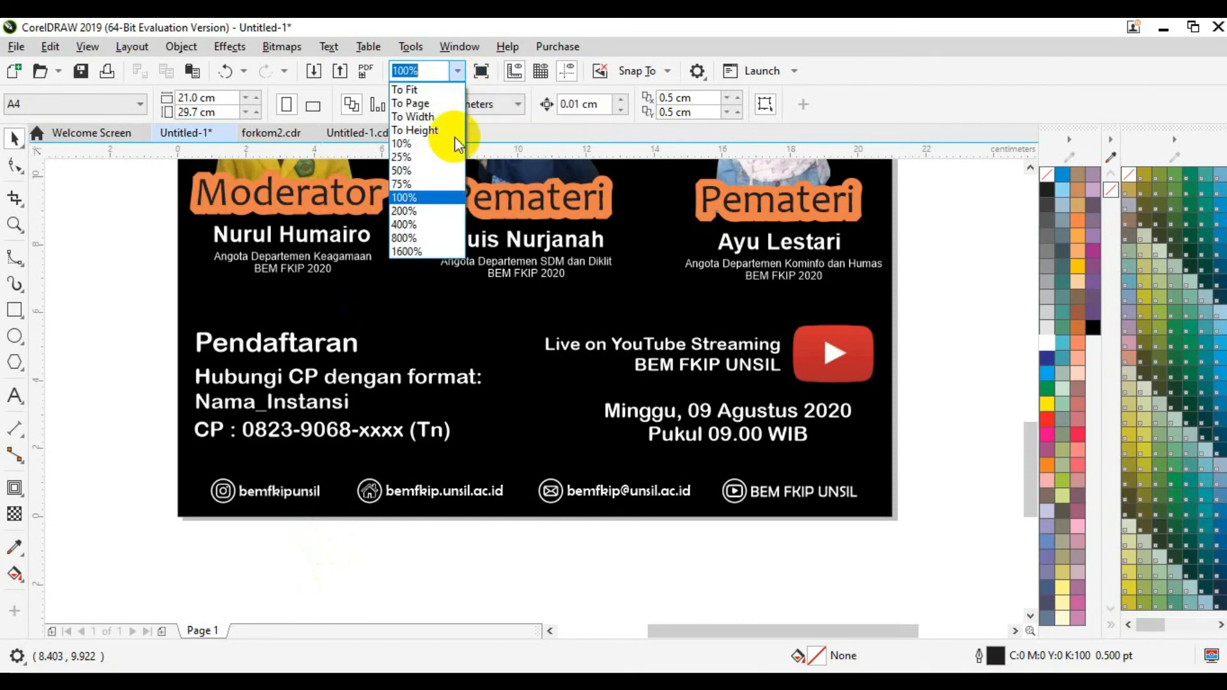
pyautogui.click(424, 199)
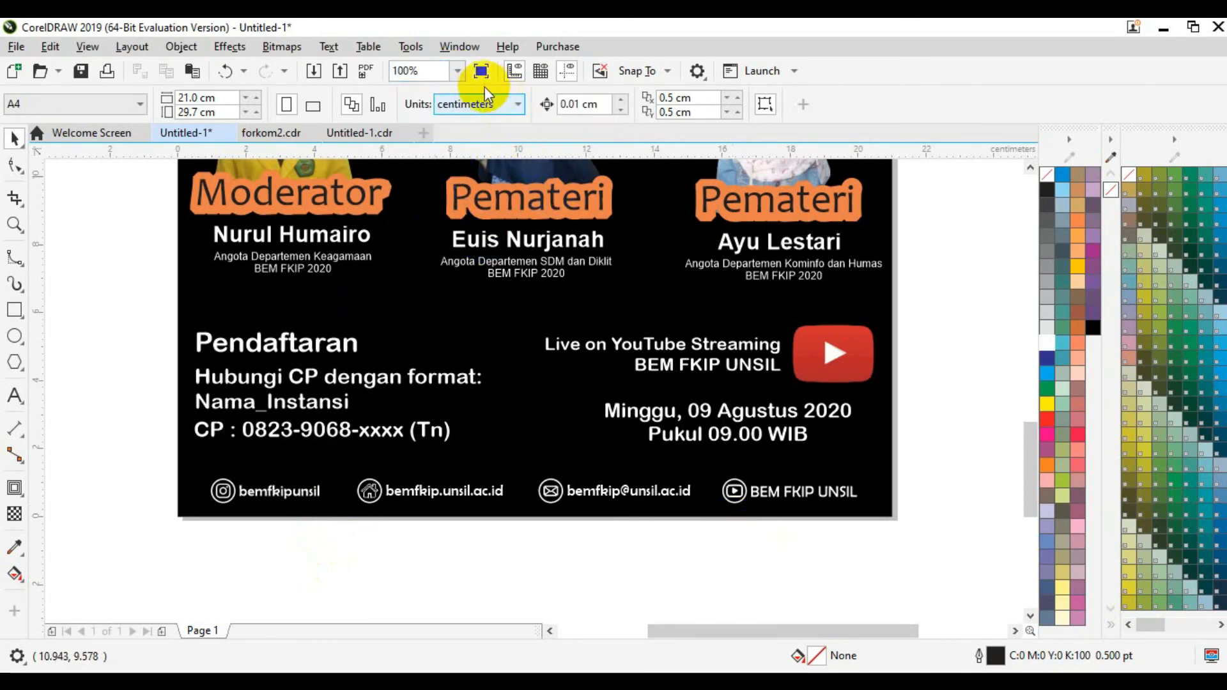
pyautogui.click(459, 71)
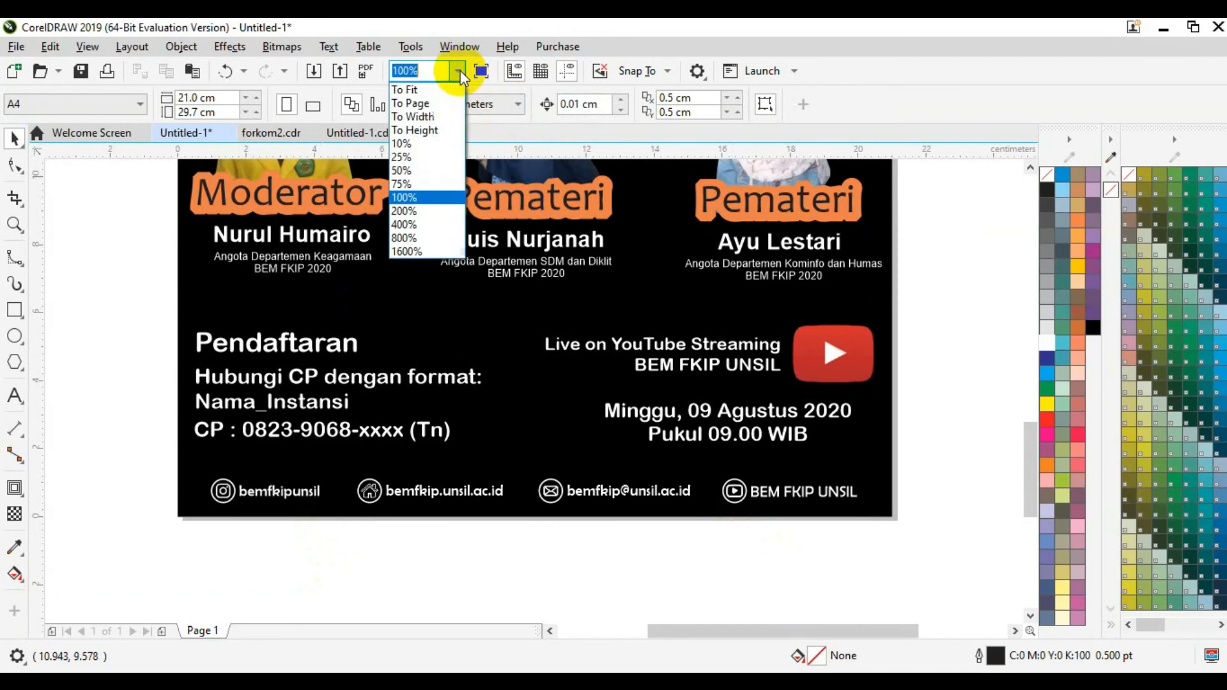
pyautogui.click(424, 209)
pyautogui.moveTo(742, 632); pyautogui.dragTo(671, 631)
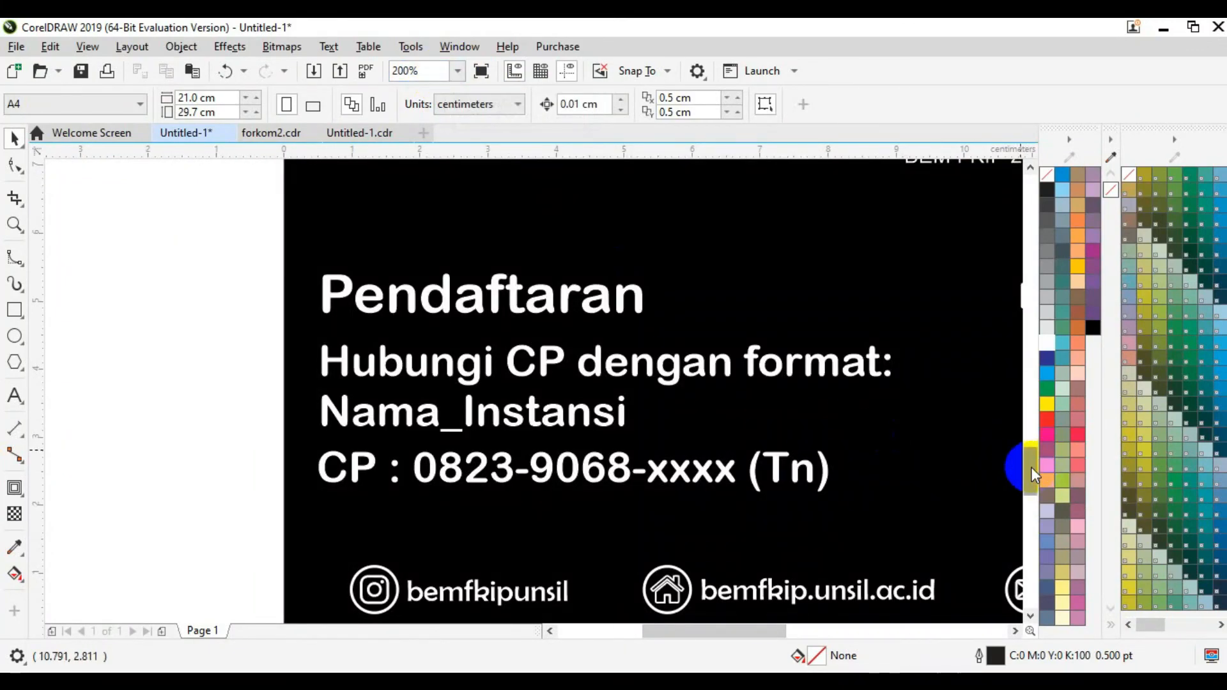
pyautogui.moveTo(1024, 466); pyautogui.dragTo(1022, 484)
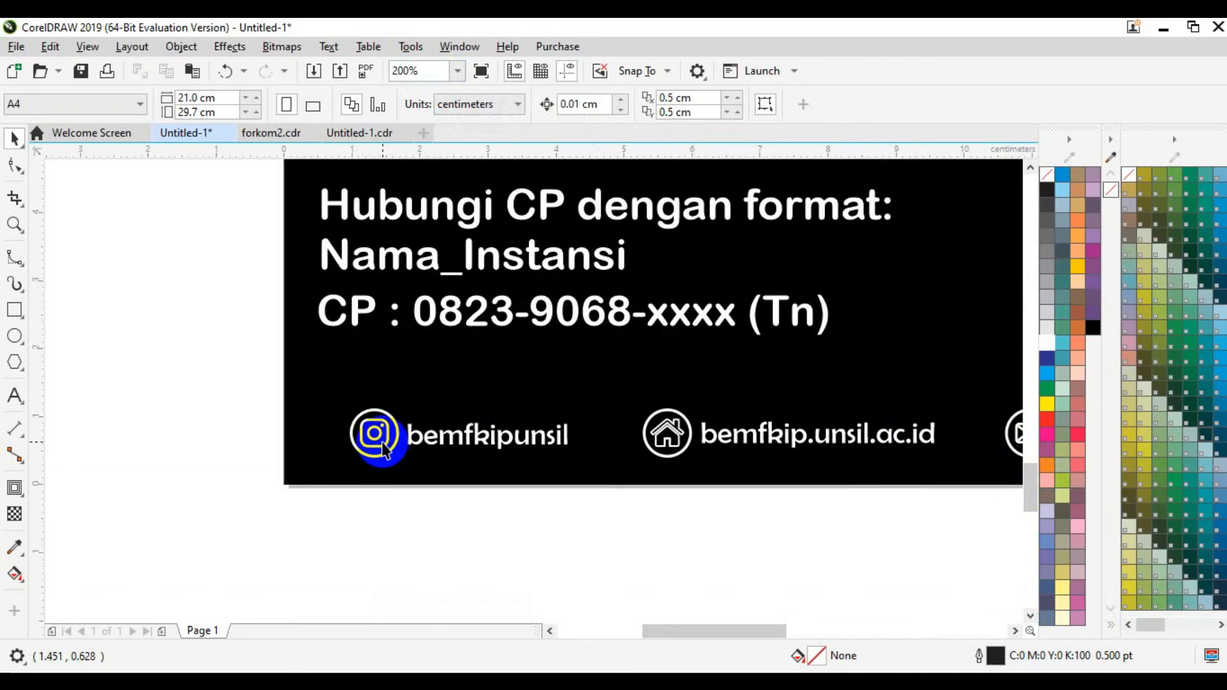
pyautogui.click(381, 441)
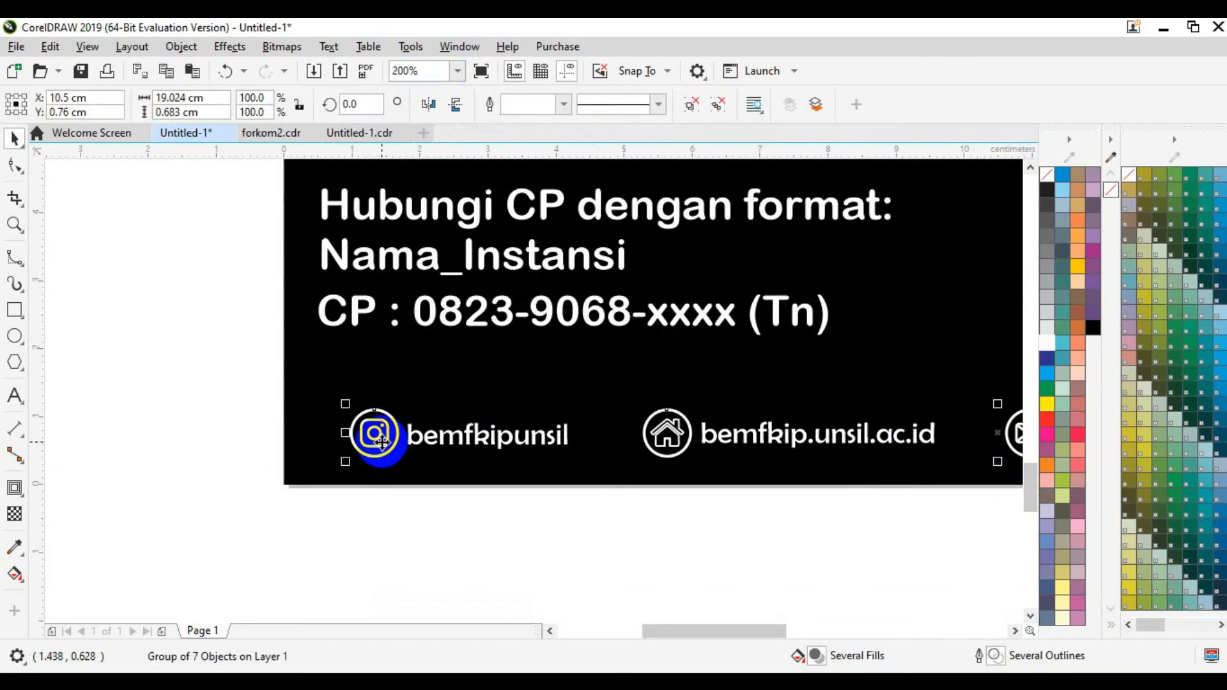
pyautogui.click(684, 110)
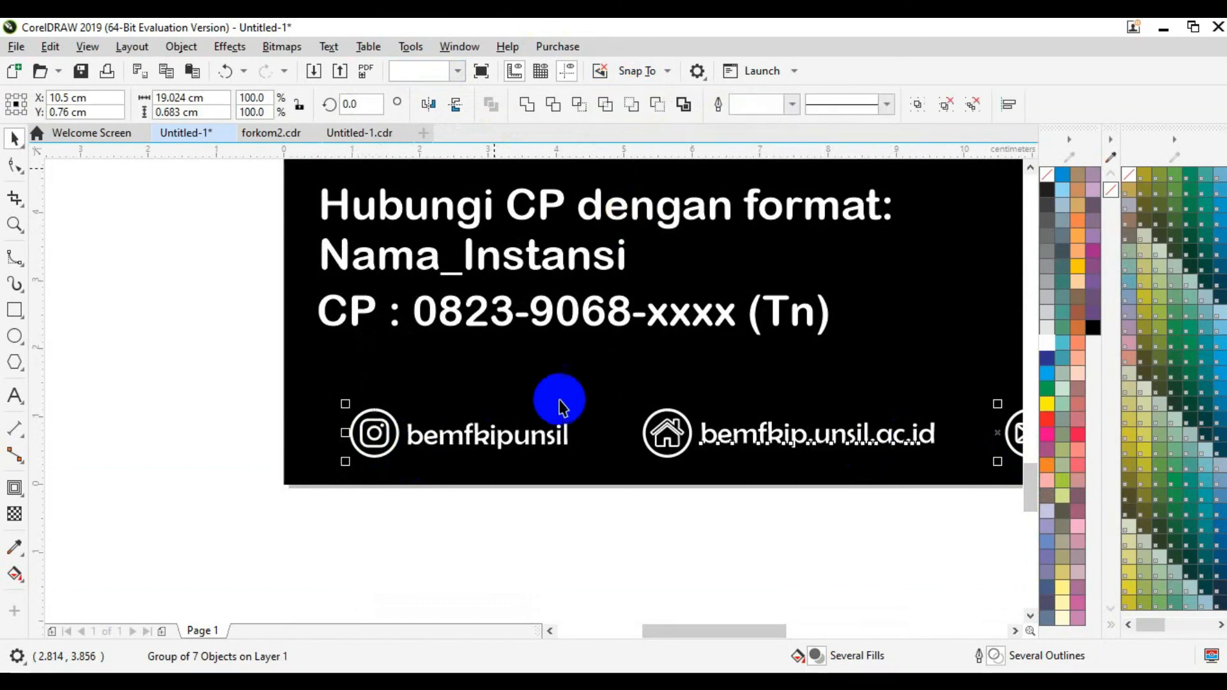
pyautogui.click(536, 621)
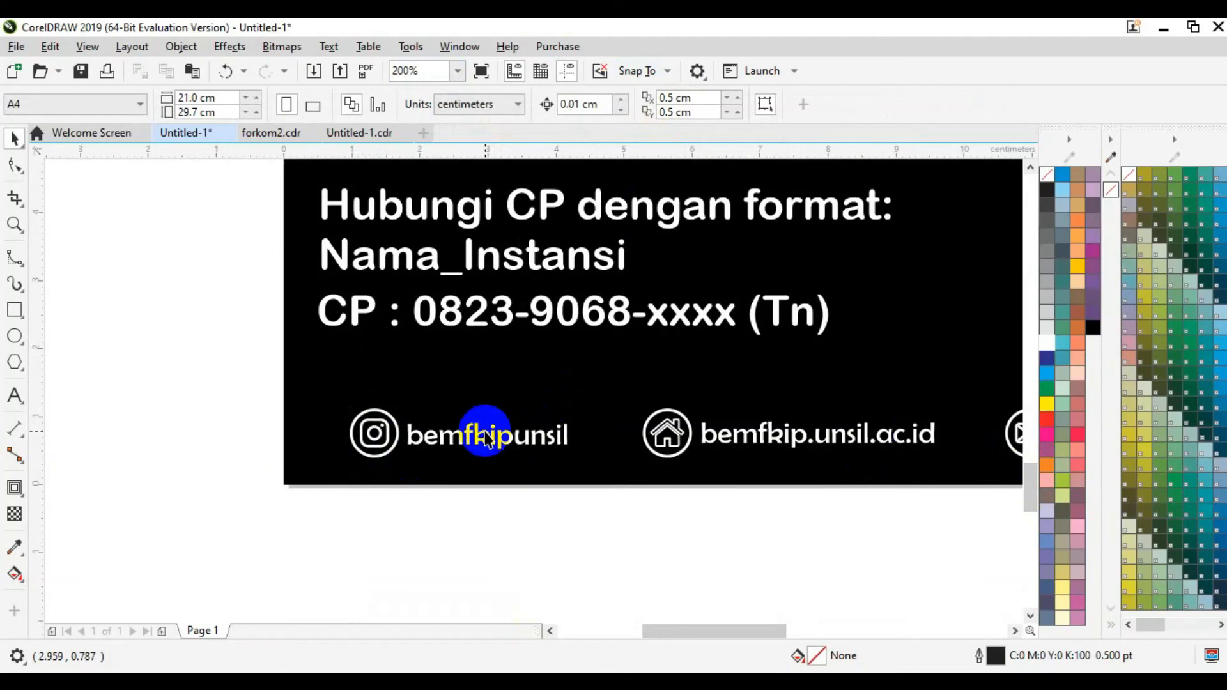
pyautogui.click(540, 439)
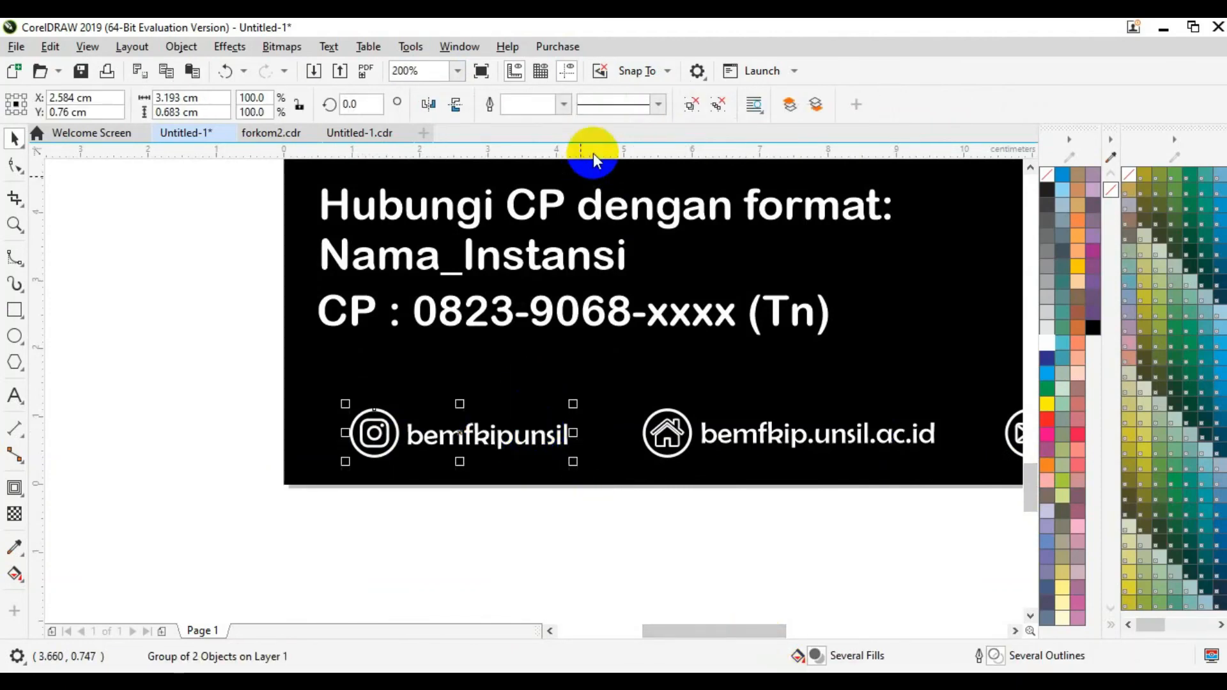
pyautogui.click(691, 104)
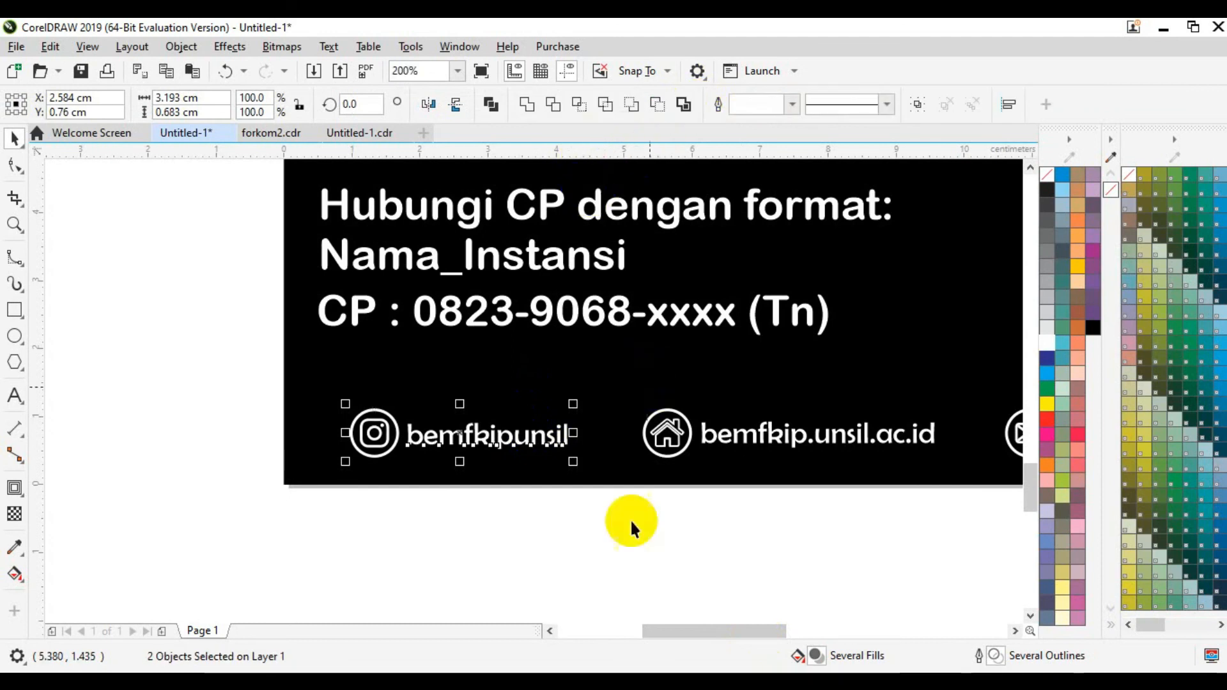
pyautogui.click(549, 428)
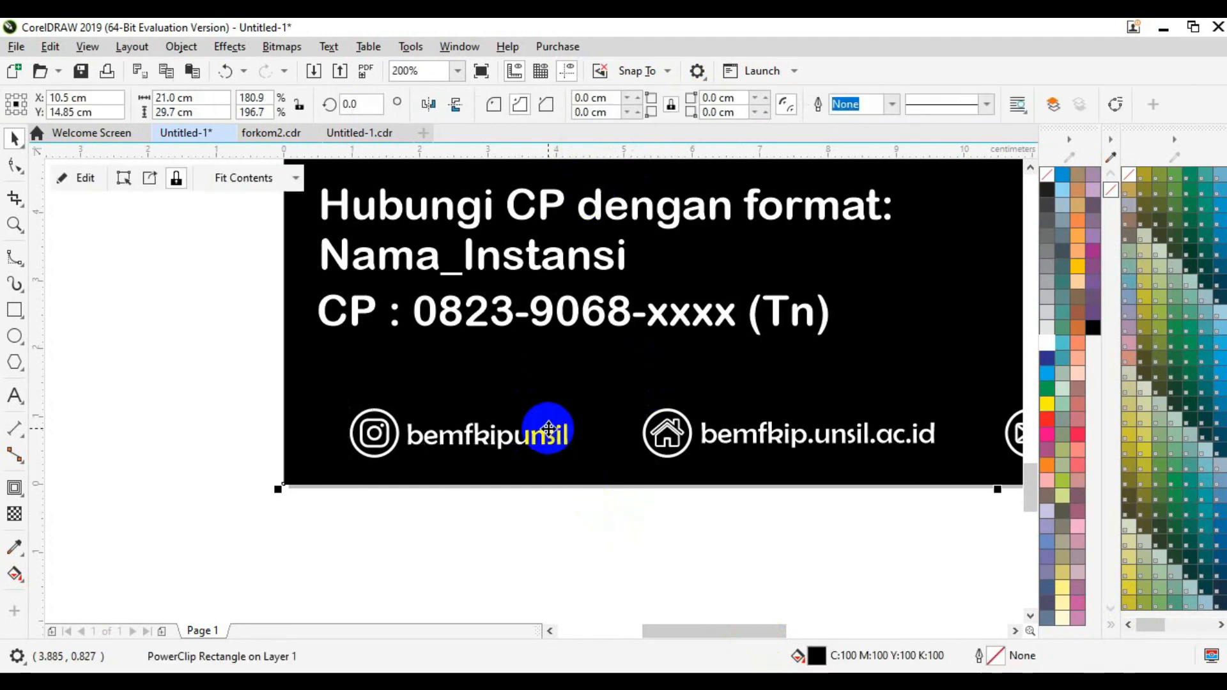
pyautogui.keyDown('ctrl'); pyautogui.click(549, 437); pyautogui.keyUp('ctrl')
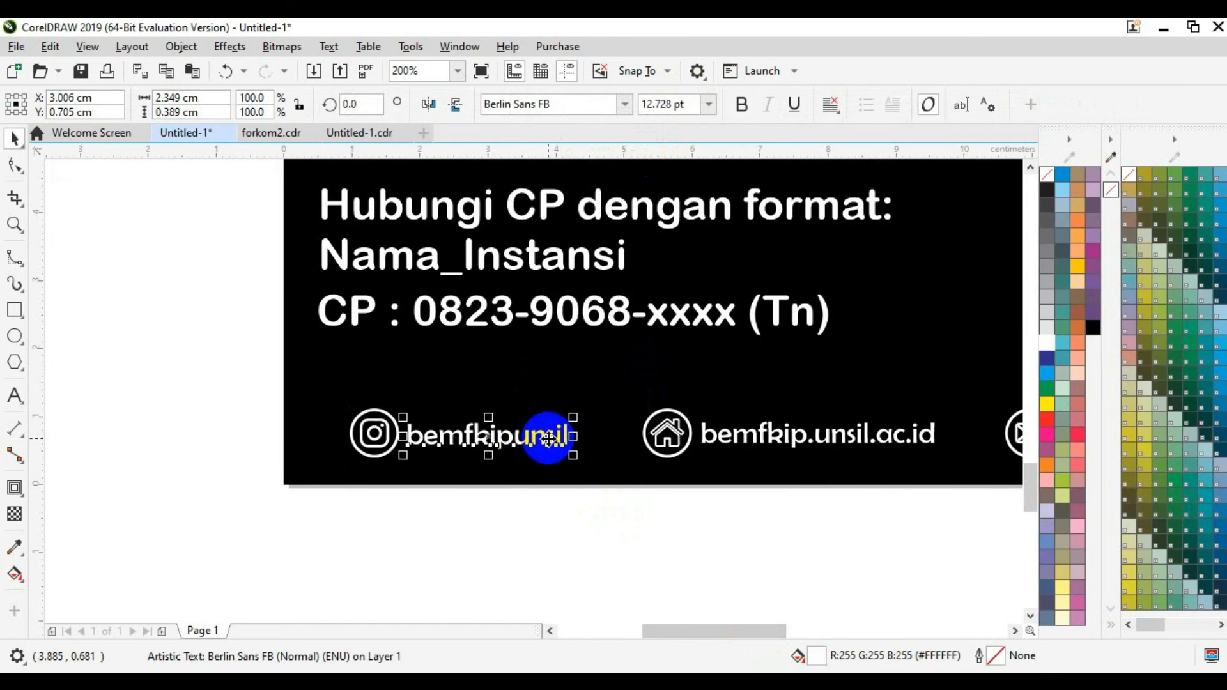
pyautogui.click(642, 562)
pyautogui.moveTo(684, 633); pyautogui.dragTo(757, 628)
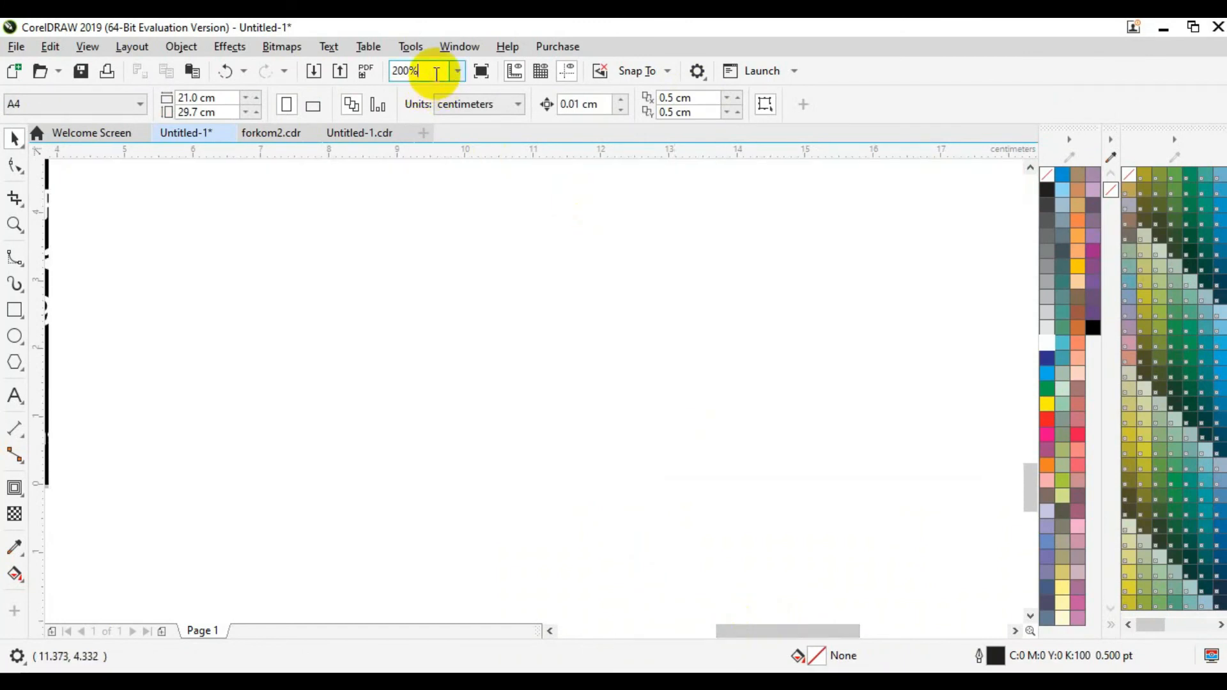
# Step: Zoom to fit so the whole poster page is visible
pyautogui.click(458, 71)
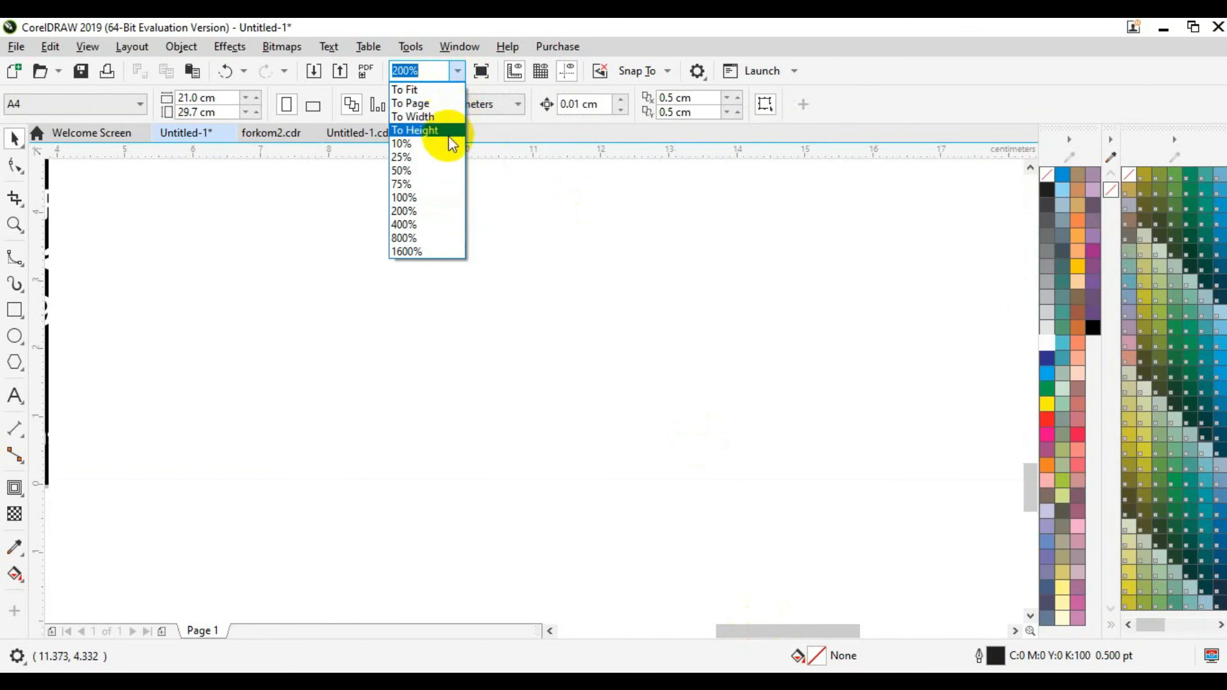
pyautogui.click(438, 89)
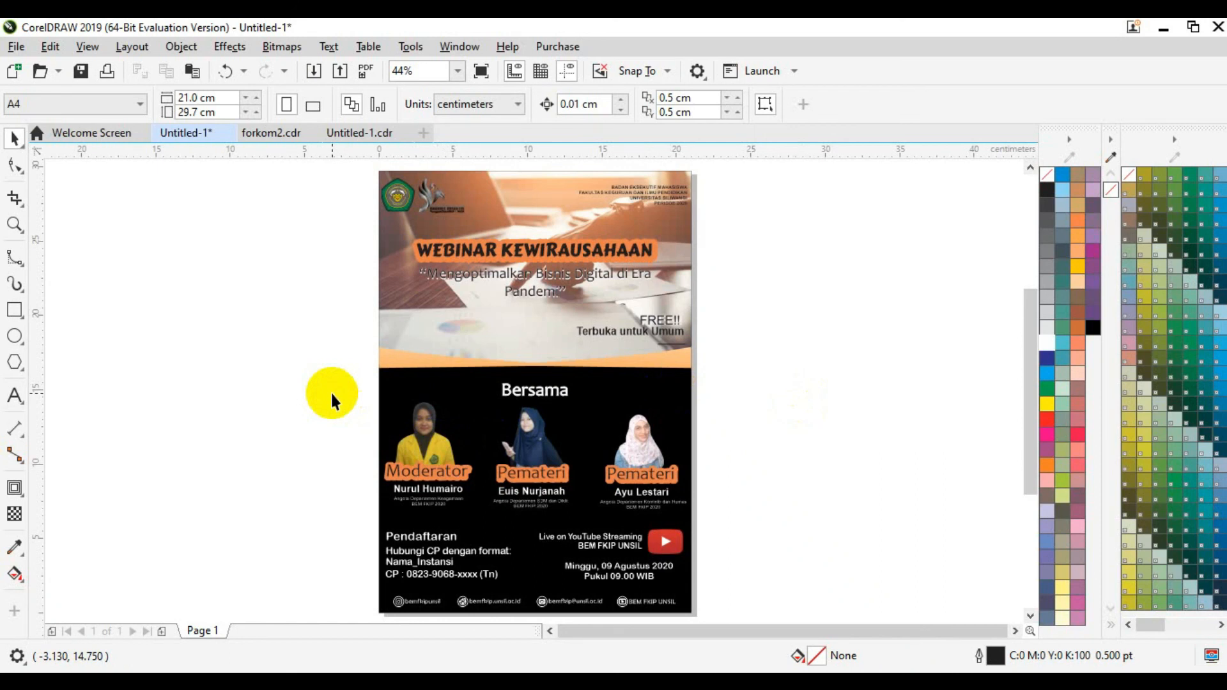
pyautogui.click(435, 440)
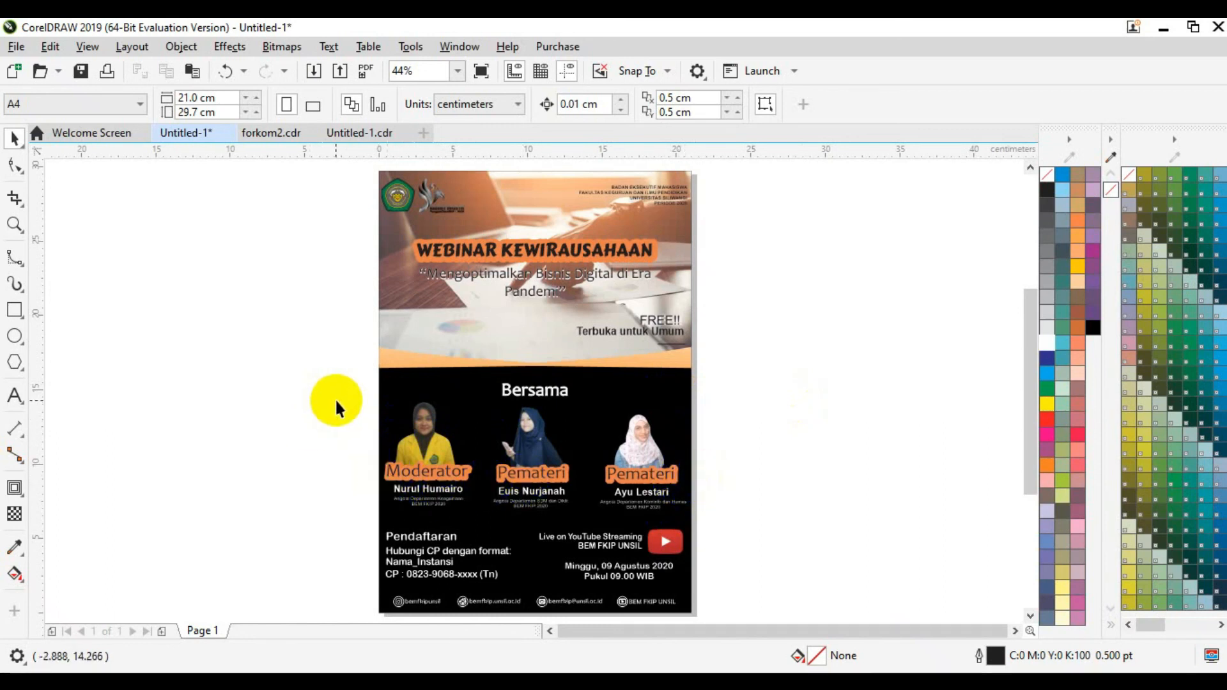
# Step: Nudge the row of speaker photos and labels slightly to the right
pyautogui.moveTo(339, 385); pyautogui.dragTo(698, 485)
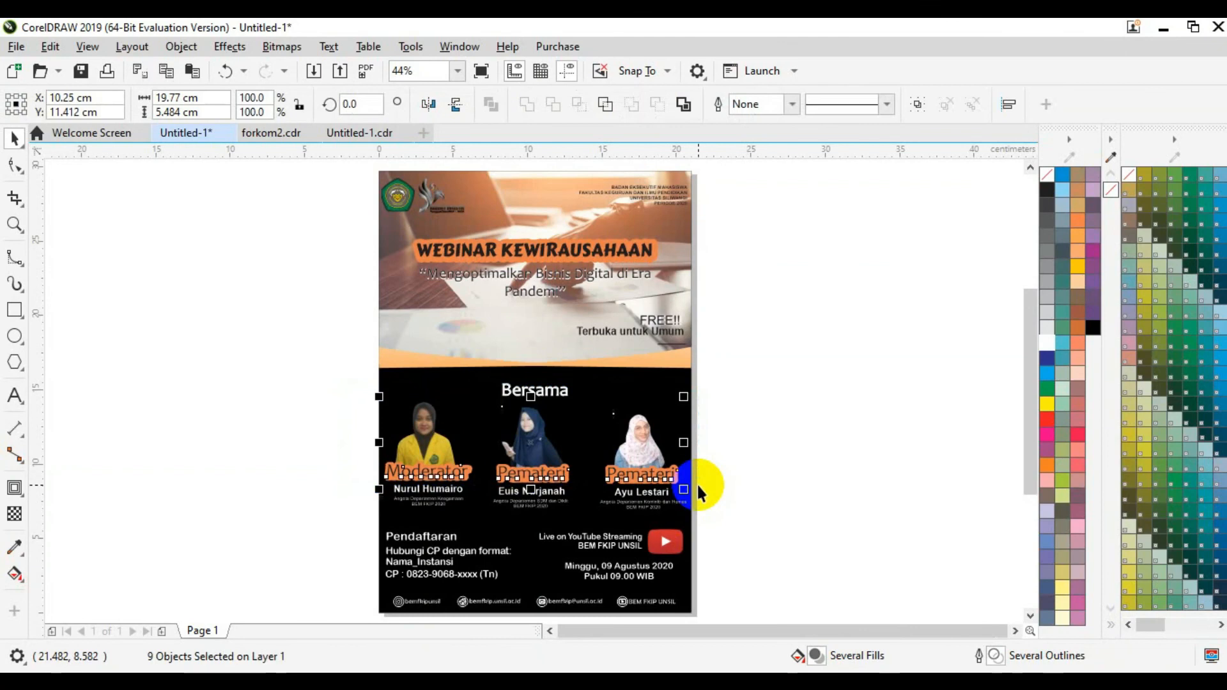
pyautogui.press('Right')
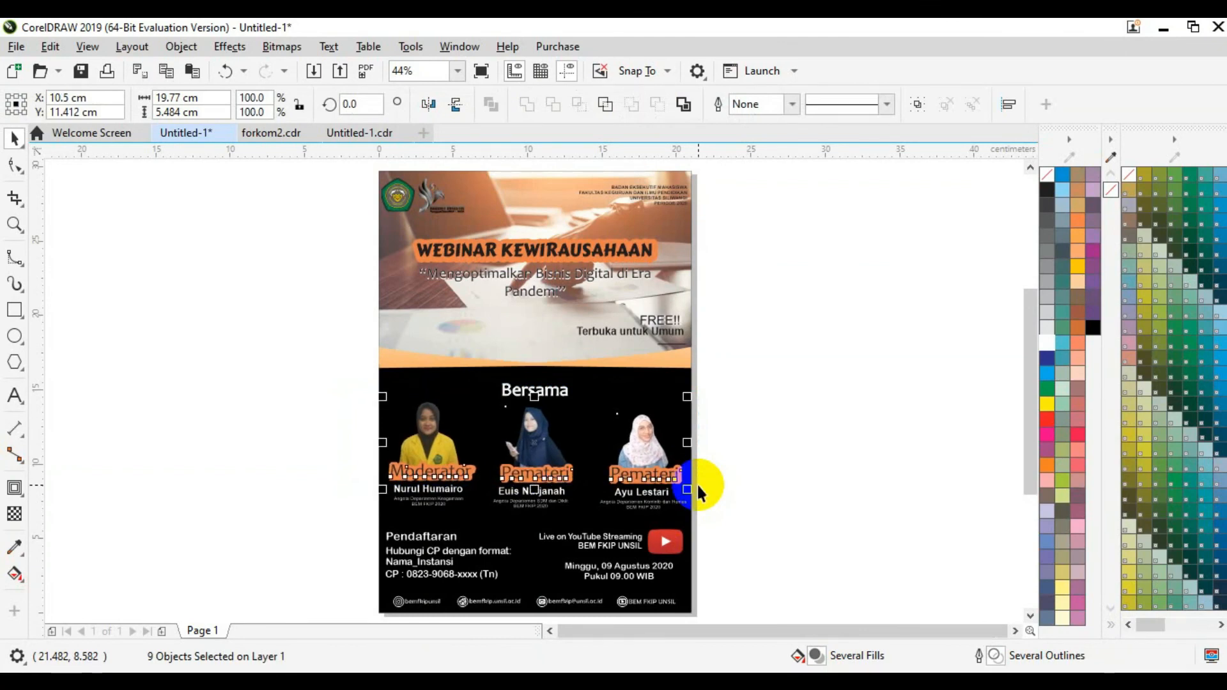
pyautogui.click(757, 489)
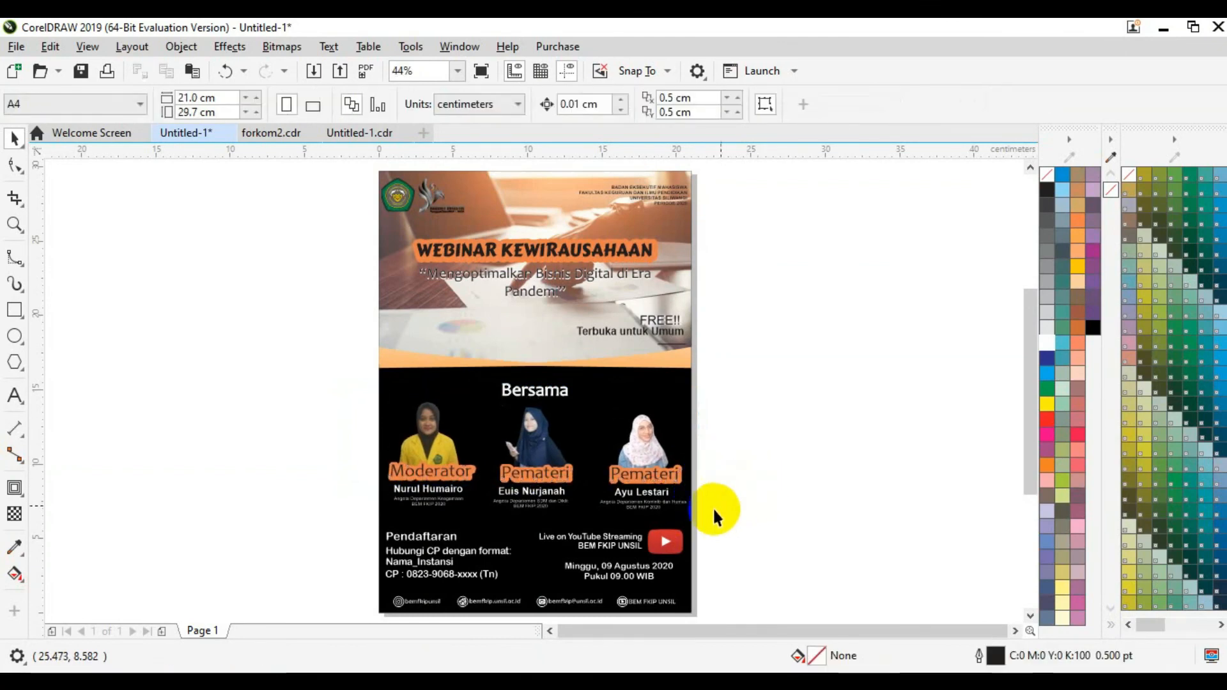
# Step: Nudge the third speaker's name slightly right to realign it
pyautogui.click(665, 493)
pyautogui.press('Right')
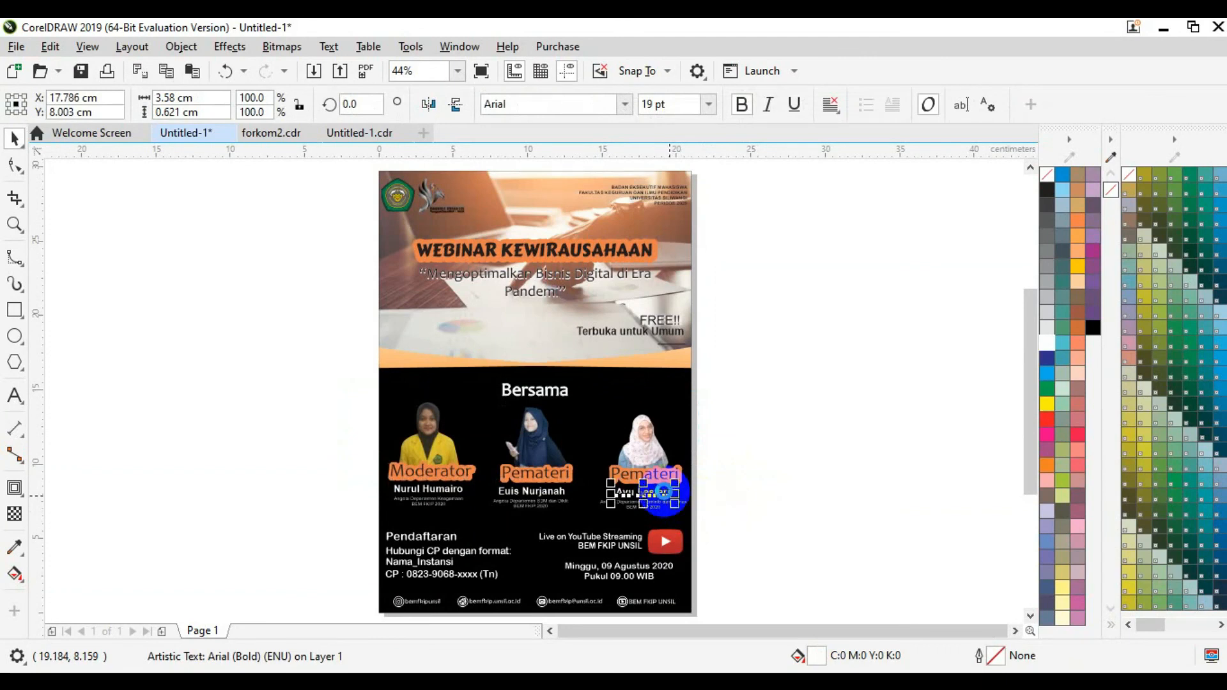
pyautogui.click(721, 491)
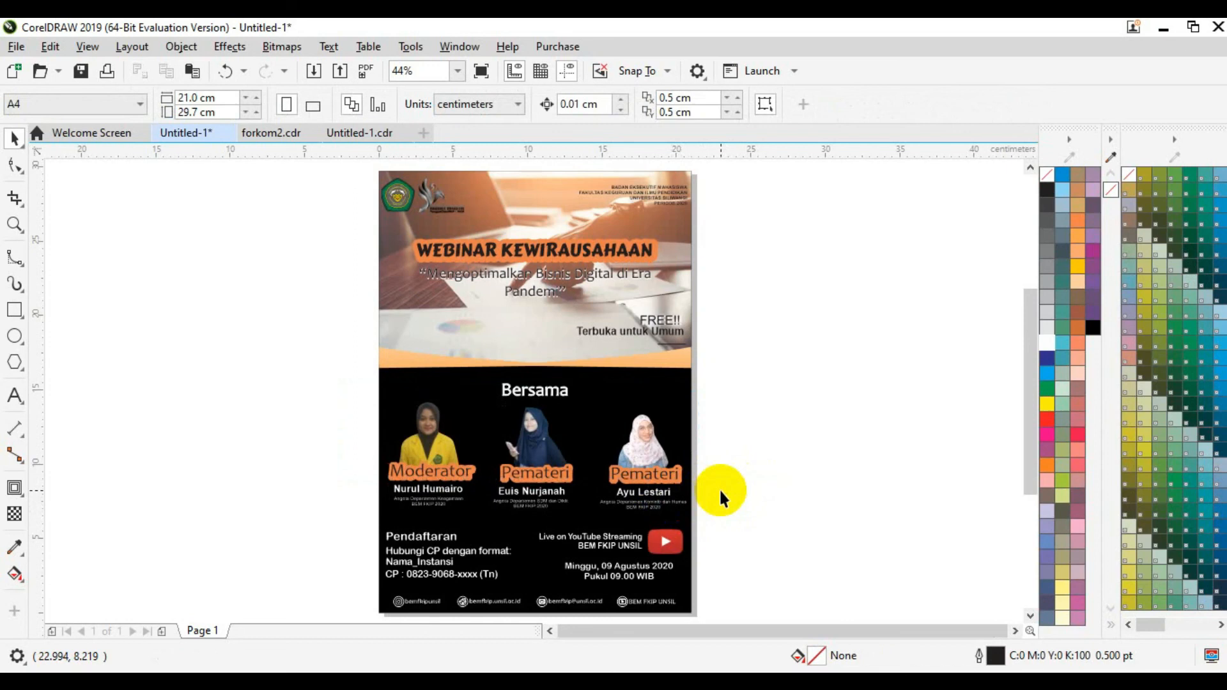
pyautogui.click(660, 446)
pyautogui.moveTo(659, 446); pyautogui.dragTo(639, 404)
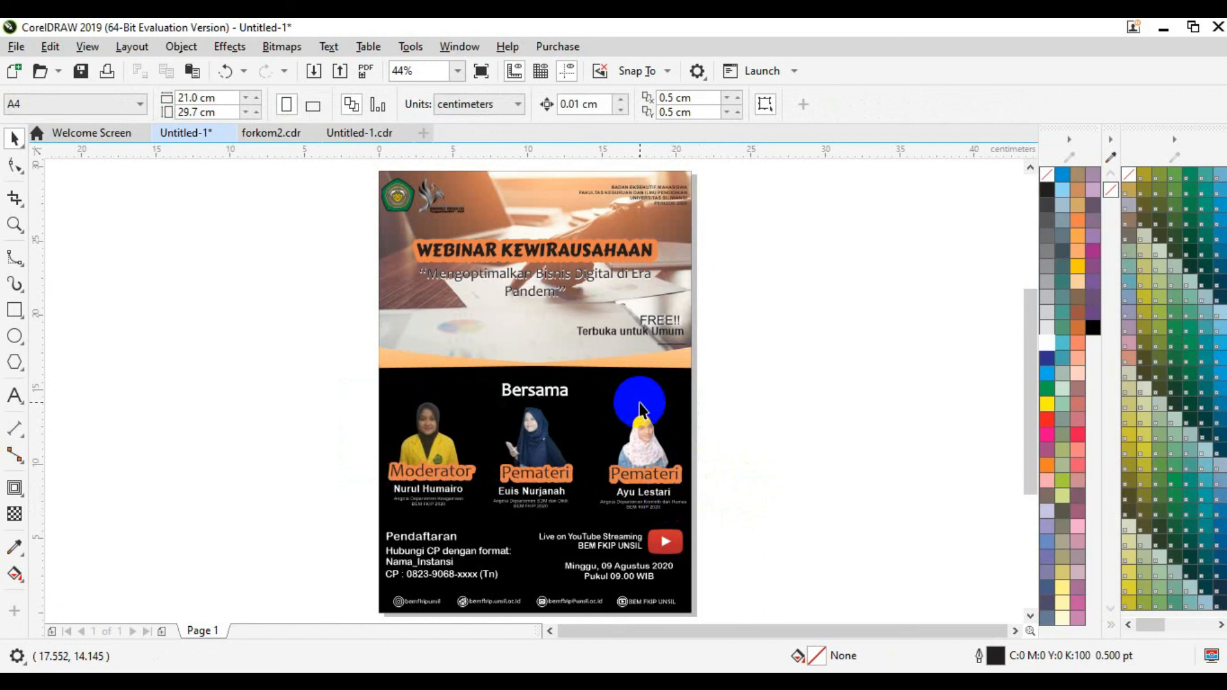
# Step: Marquee-select the entire page, from the 'Webinar Kewirausahaan' header to the footer, capturing all 42 objects
pyautogui.moveTo(639, 403); pyautogui.dragTo(585, 358)
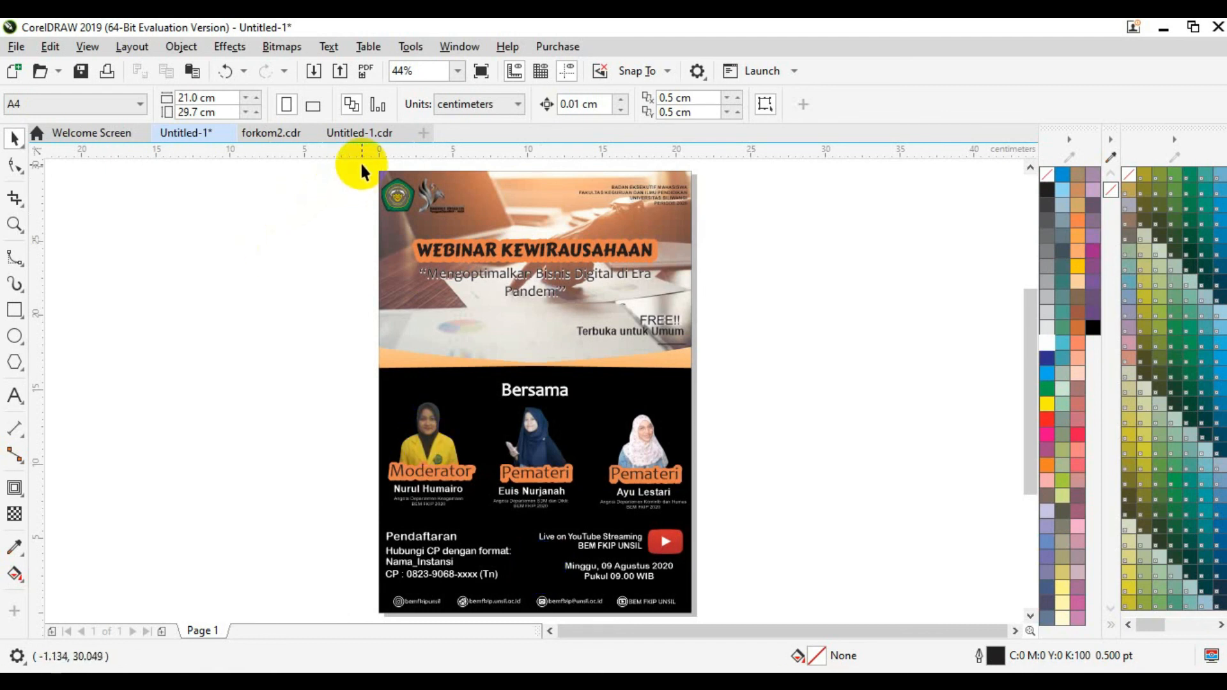
pyautogui.moveTo(357, 164); pyautogui.dragTo(710, 569)
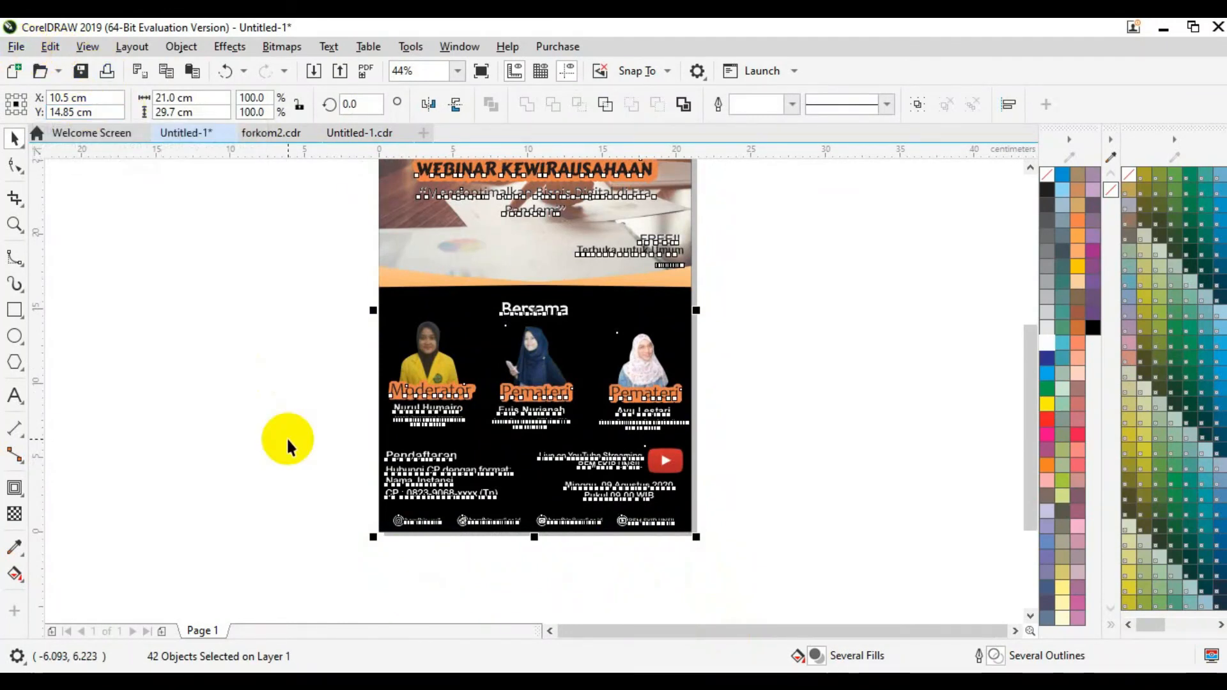
# Step: Export the poster as a PNG named 'Pamflet webinar kewirausahaan'
pyautogui.hotkey('ctrl', 'e')
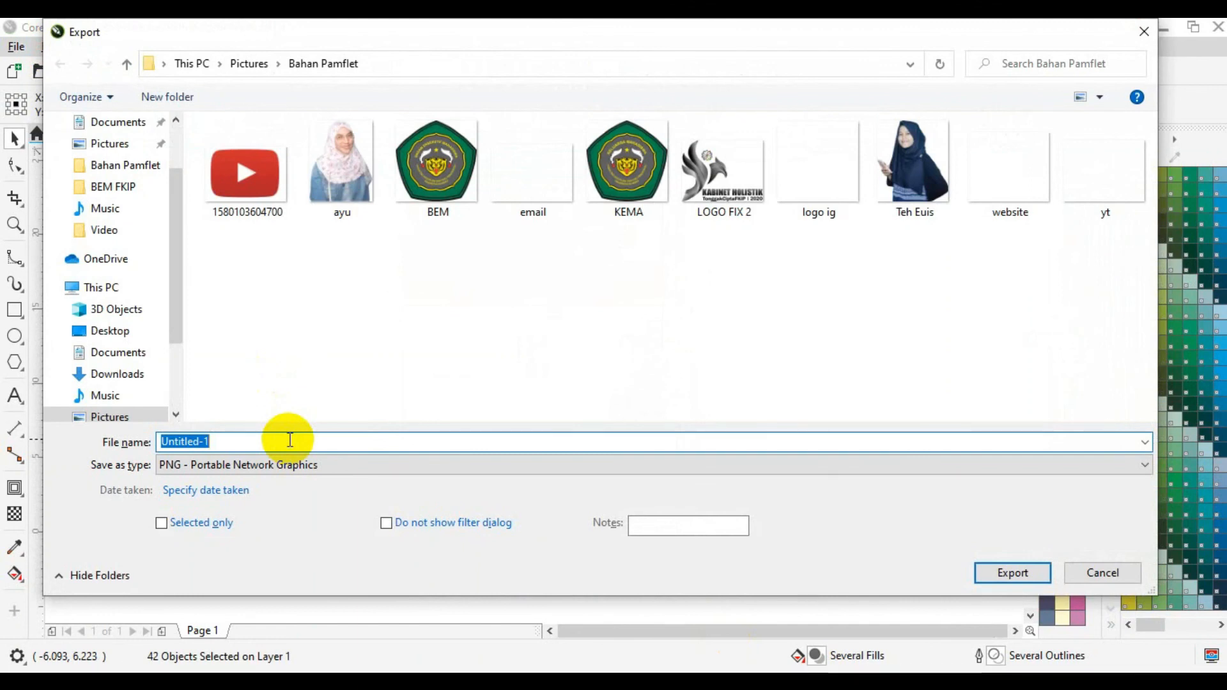
pyautogui.write('m')
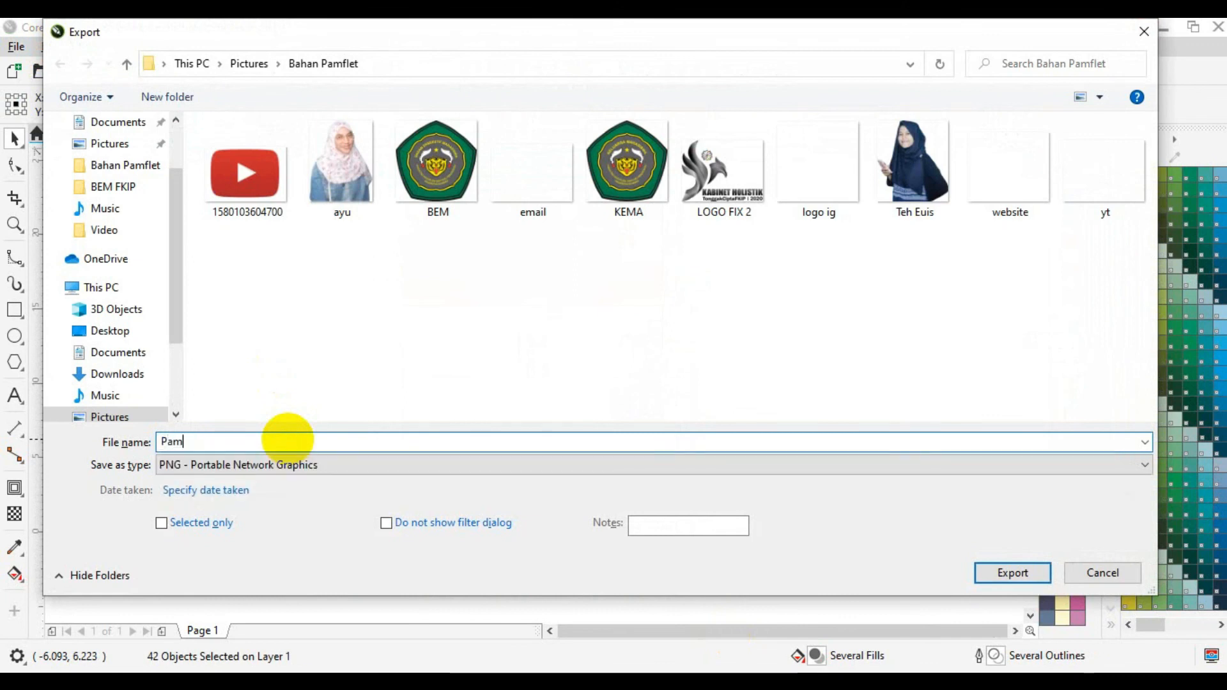
pyautogui.write('flet webin')
pyautogui.press('BackSpace')
pyautogui.write('binar kew')
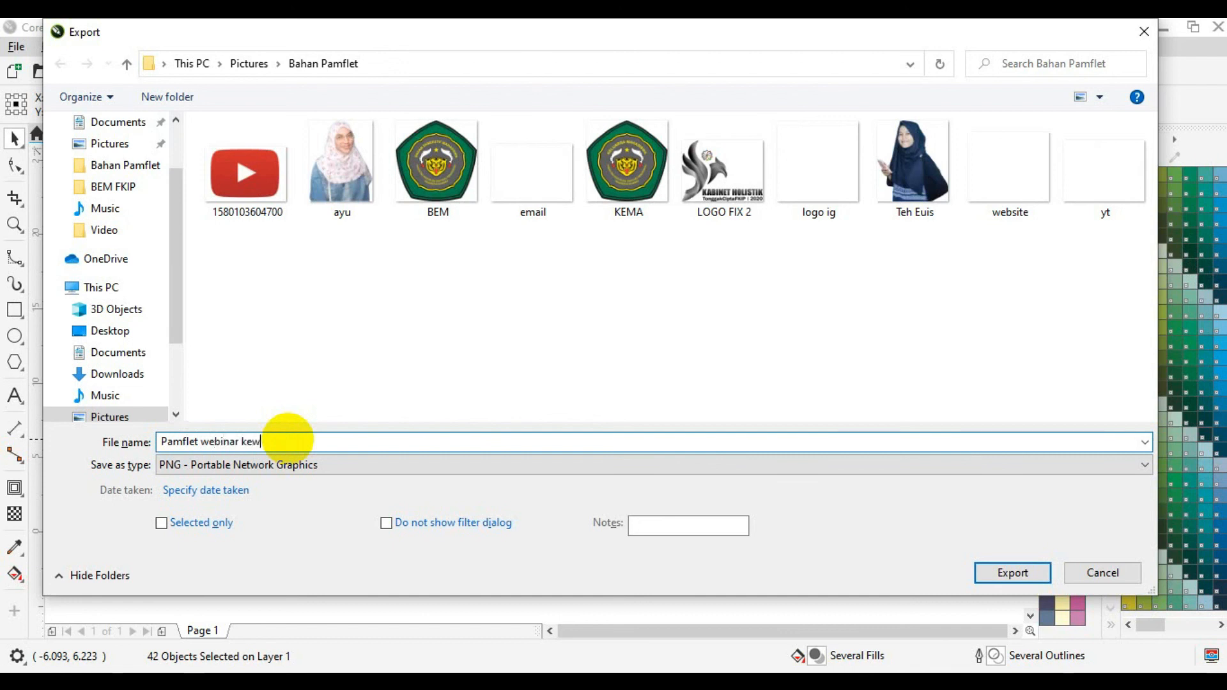
pyautogui.write('irausahaan')
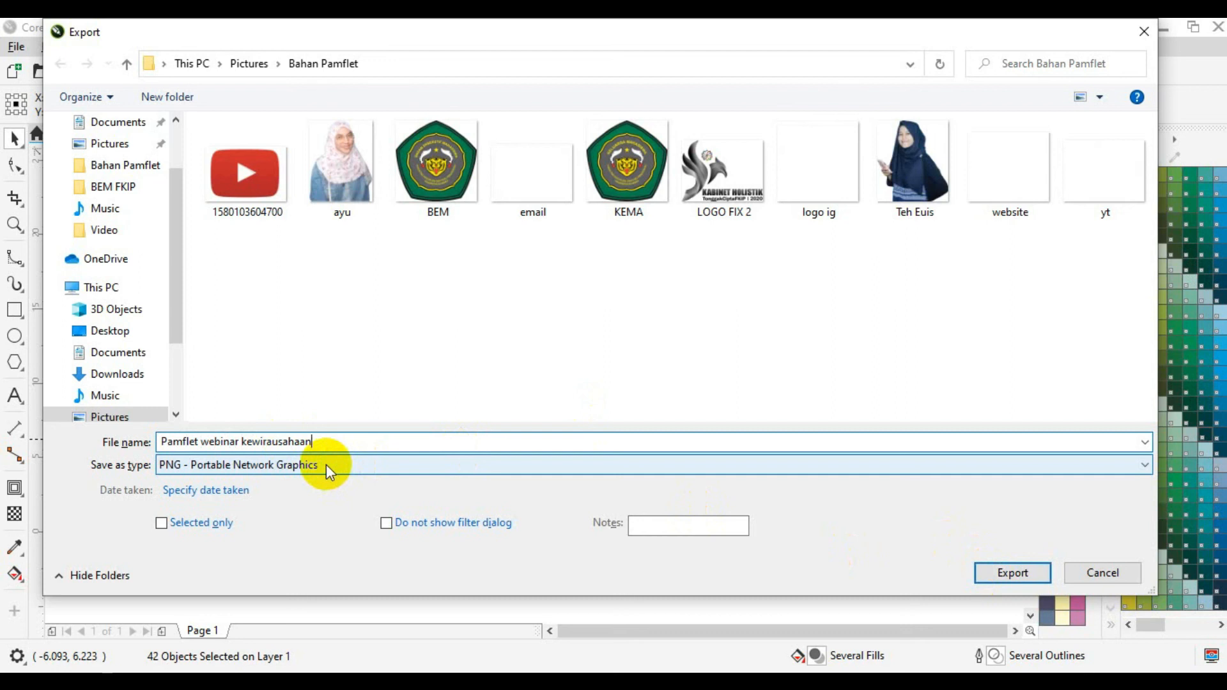
pyautogui.click(1034, 571)
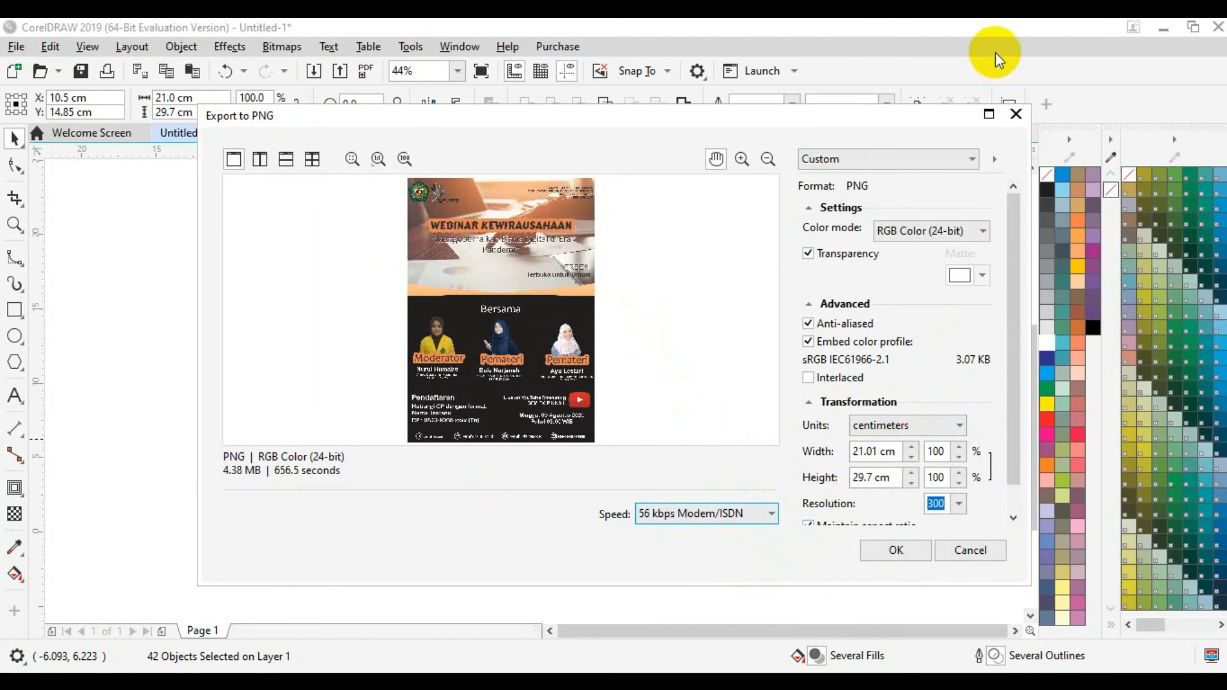
# Step: Accept the PNG settings with RGB Color (24-bit) at 300 dpi, then deselect the poster
pyautogui.click(979, 237)
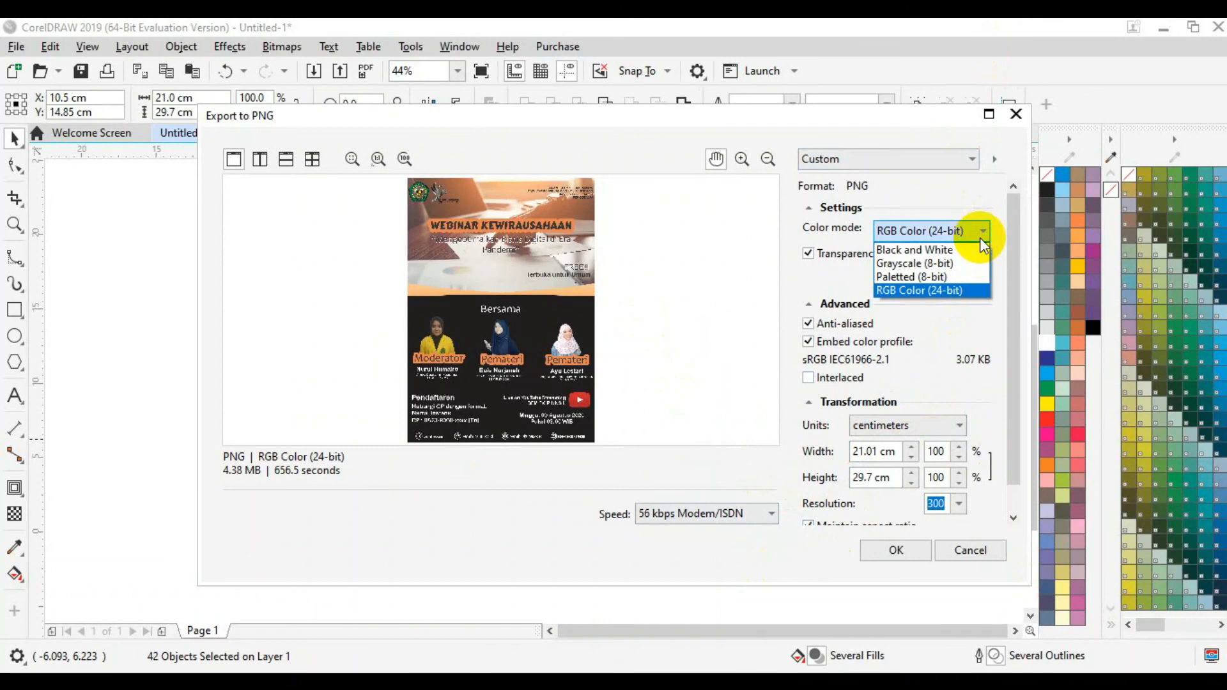
pyautogui.click(964, 288)
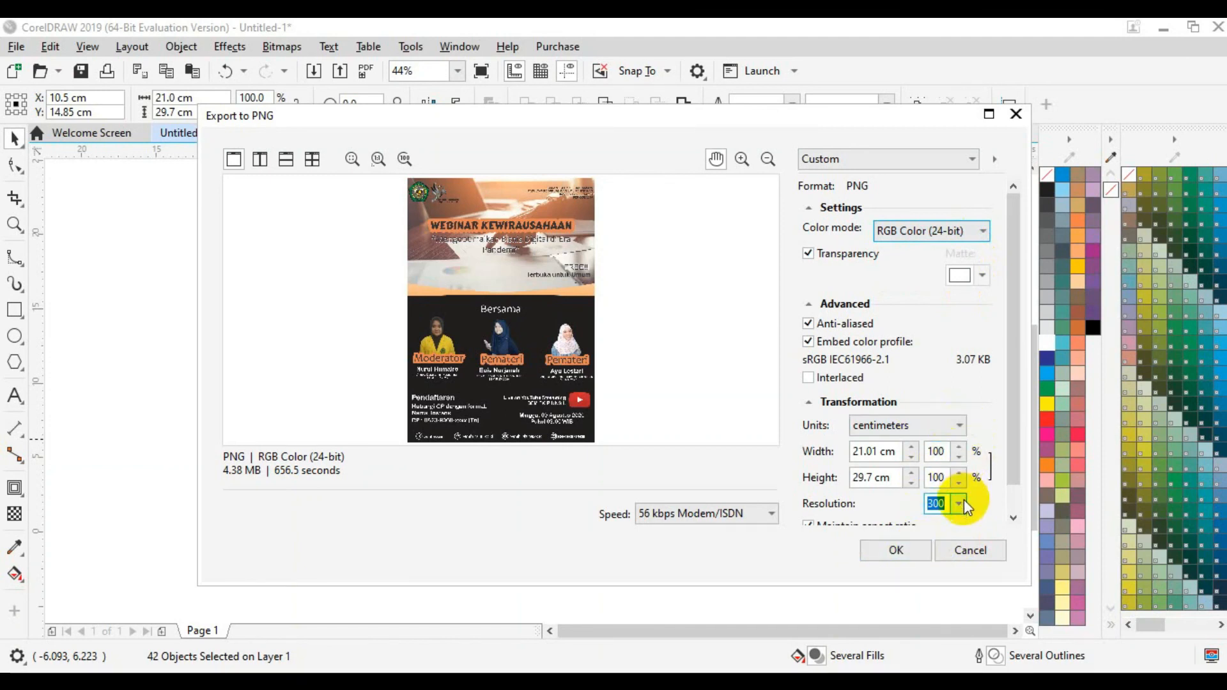
pyautogui.click(922, 553)
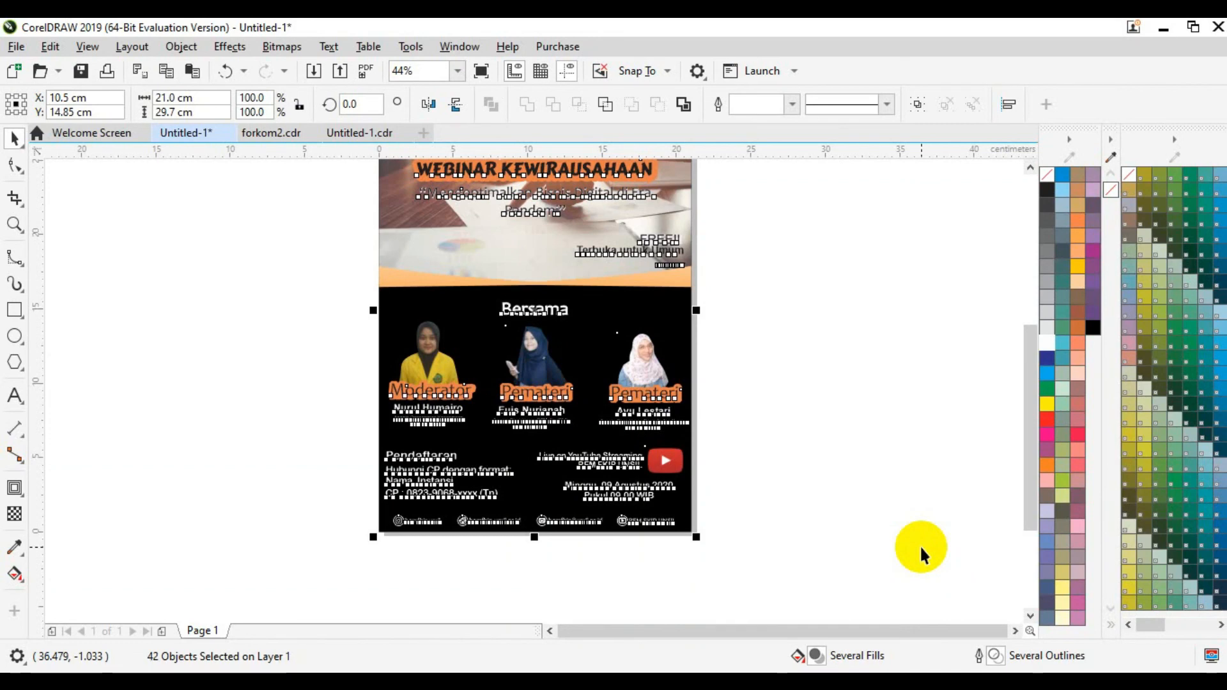
pyautogui.click(921, 547)
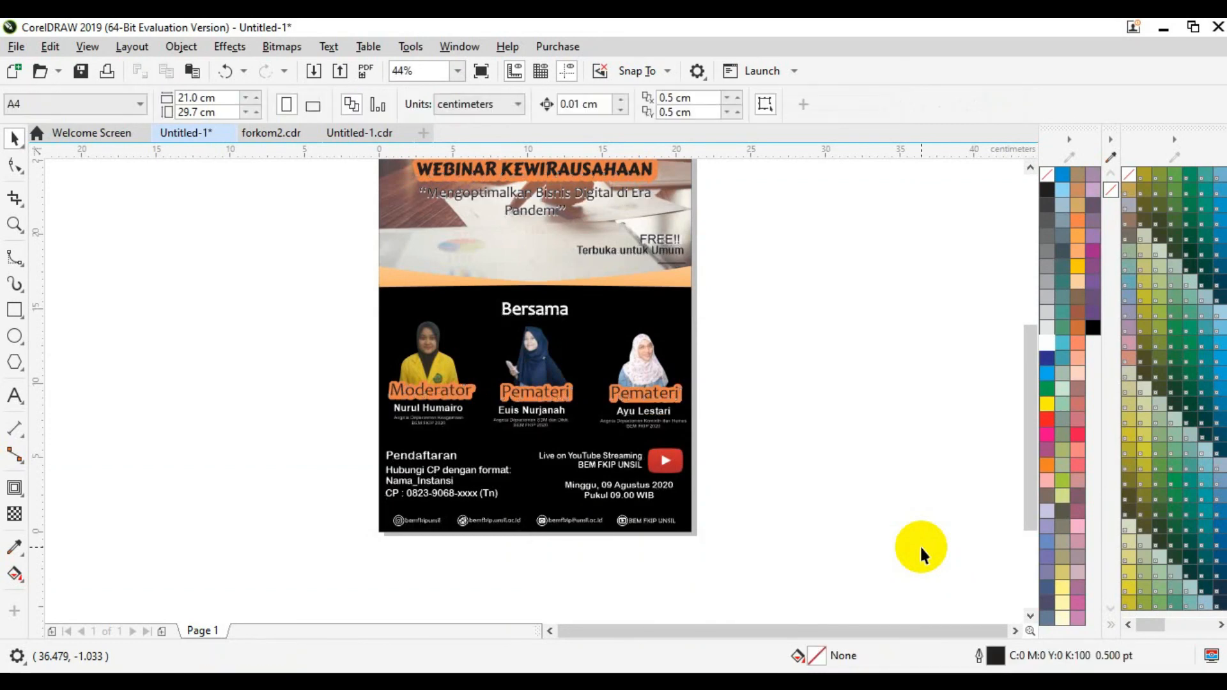